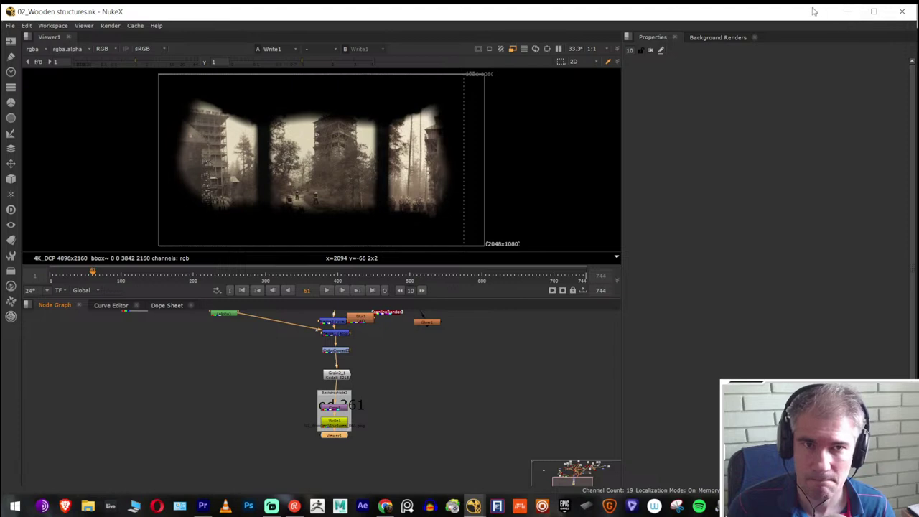
# Minimize NukeX and Premiere Pro and play MainSequence.mp4 from the desktop in full screen
pyautogui.click(846, 13)
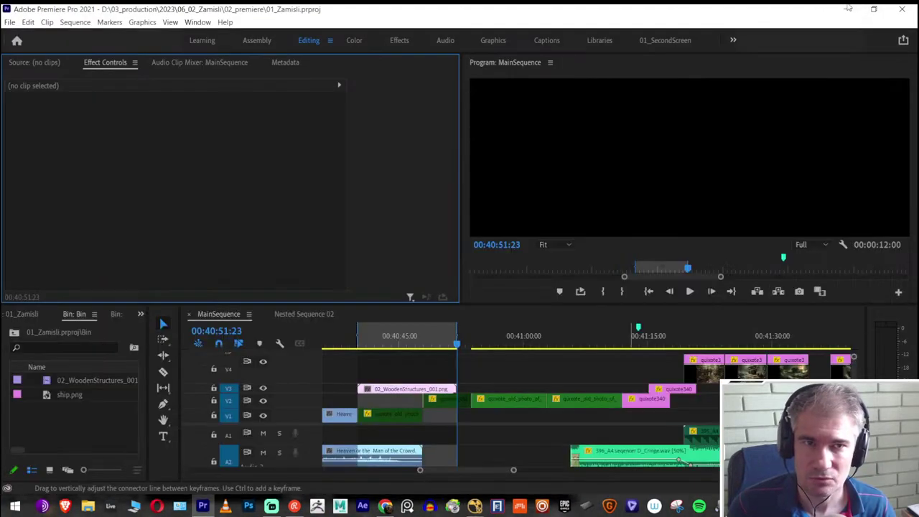
pyautogui.click(846, 13)
pyautogui.doubleClick(26, 140)
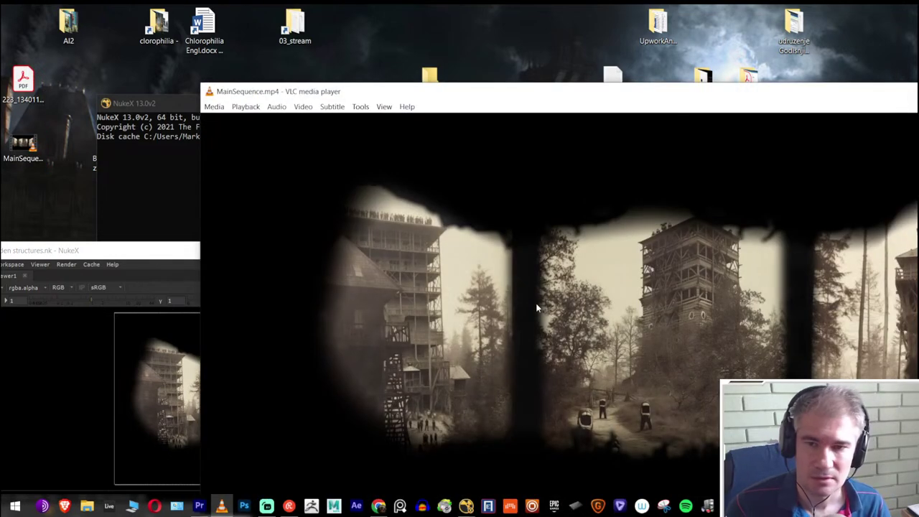
pyautogui.doubleClick(535, 303)
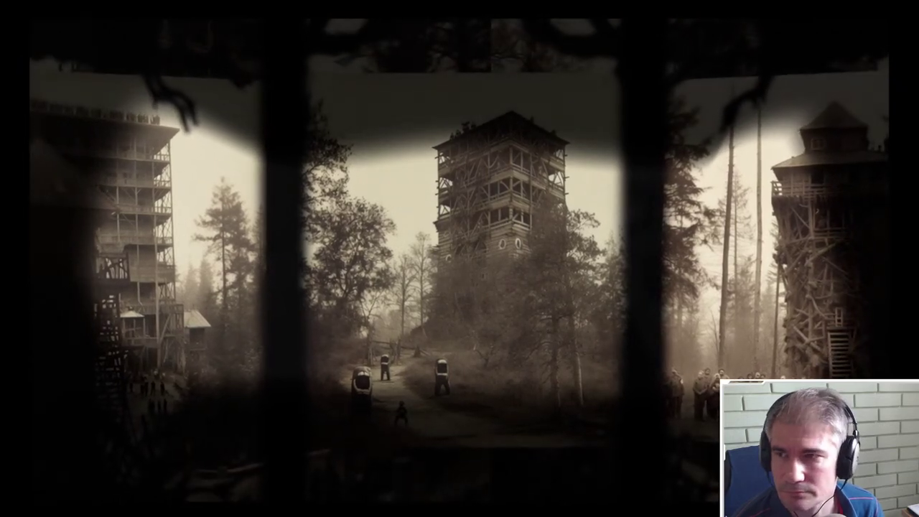
pyautogui.moveTo(687, 151)
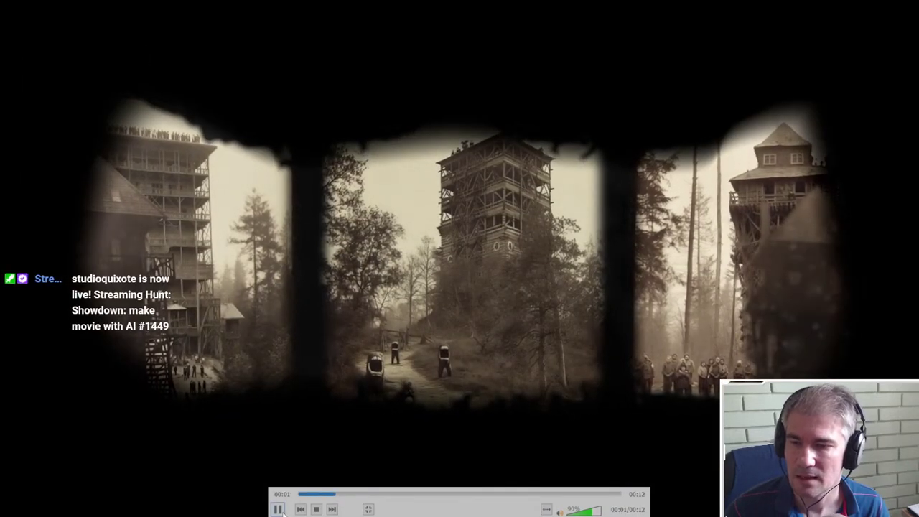
# Replay the MainSequence.mp4 render from its start, leave full screen and dismiss the video player
pyautogui.doubleClick(487, 248)
pyautogui.doubleClick(603, 286)
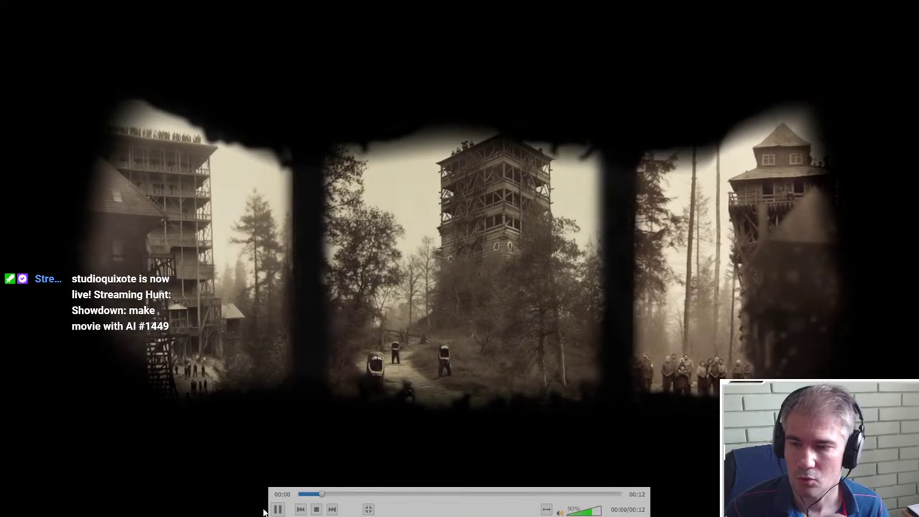
pyautogui.doubleClick(491, 318)
pyautogui.moveTo(734, 85); pyautogui.dragTo(381, 92)
pyautogui.click(689, 93)
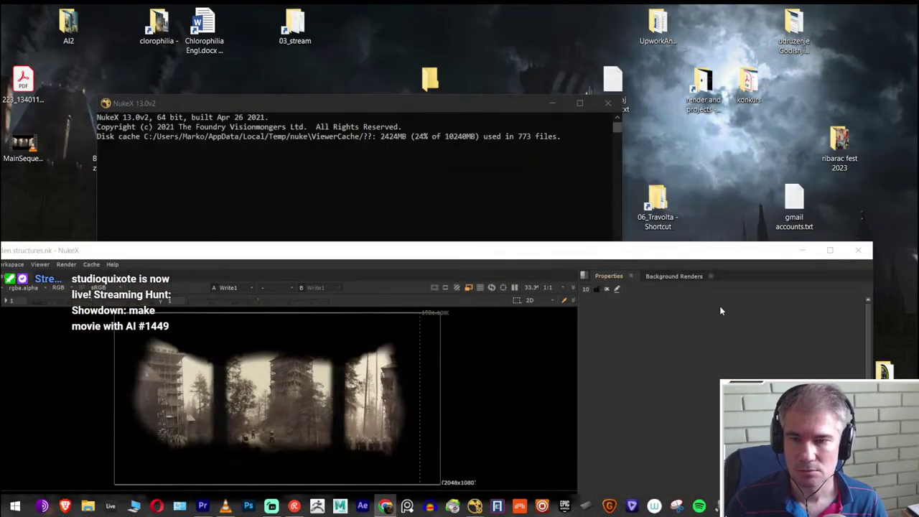
# Return to NukeX, maximize its window and switch the viewer to the 3D view of the whole scene
pyautogui.click(830, 250)
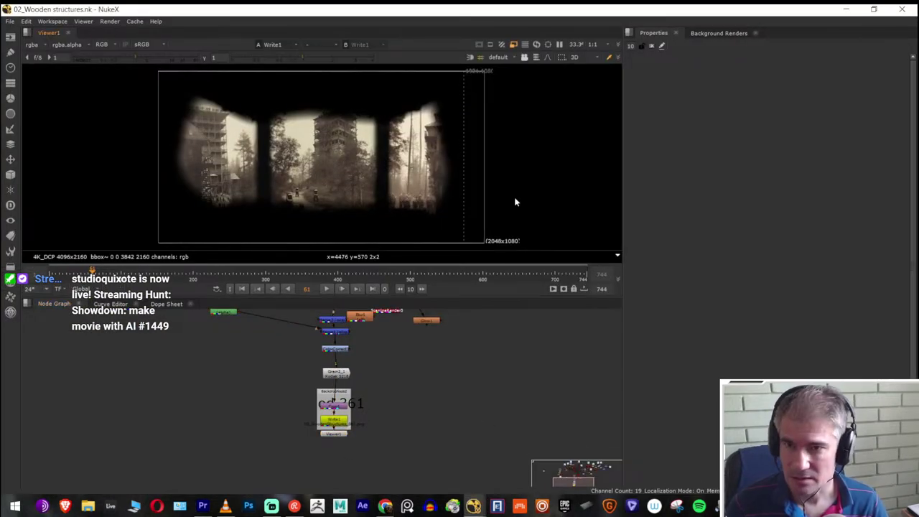
pyautogui.press('Tab')
pyautogui.scroll(-6, 431, 170)
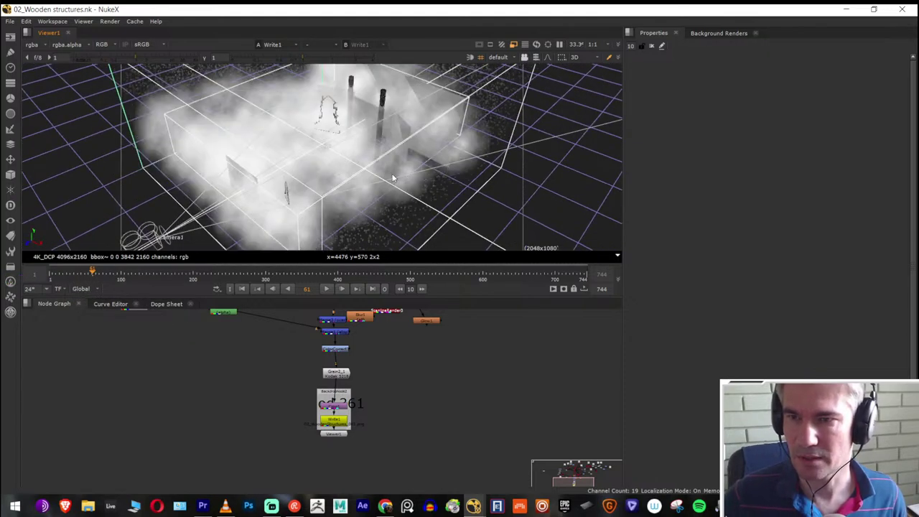
pyautogui.scroll(-2, 445, 166)
pyautogui.scroll(-3, 416, 402)
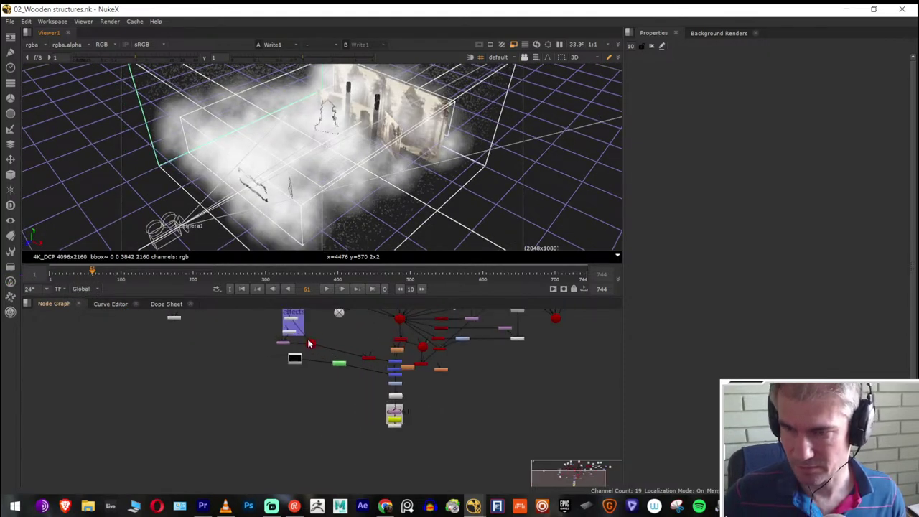
# Enlarge the effects backdrop around Scene3 and move the TransformGeo node inside it
pyautogui.scroll(4, 294, 399)
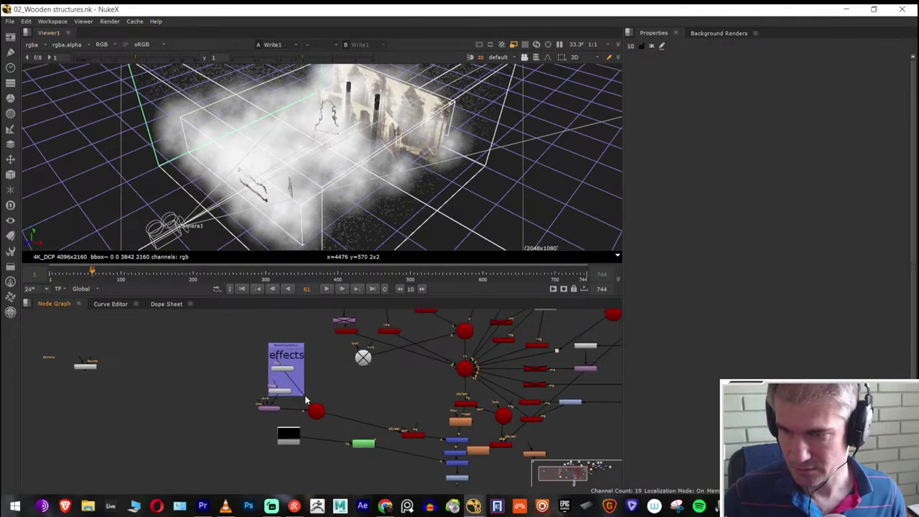
pyautogui.moveTo(305, 399); pyautogui.dragTo(333, 421)
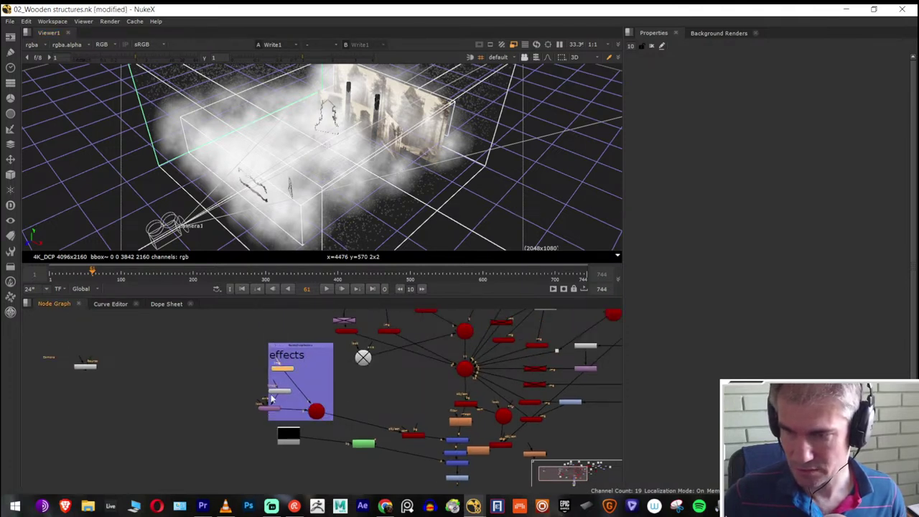
pyautogui.click(316, 413)
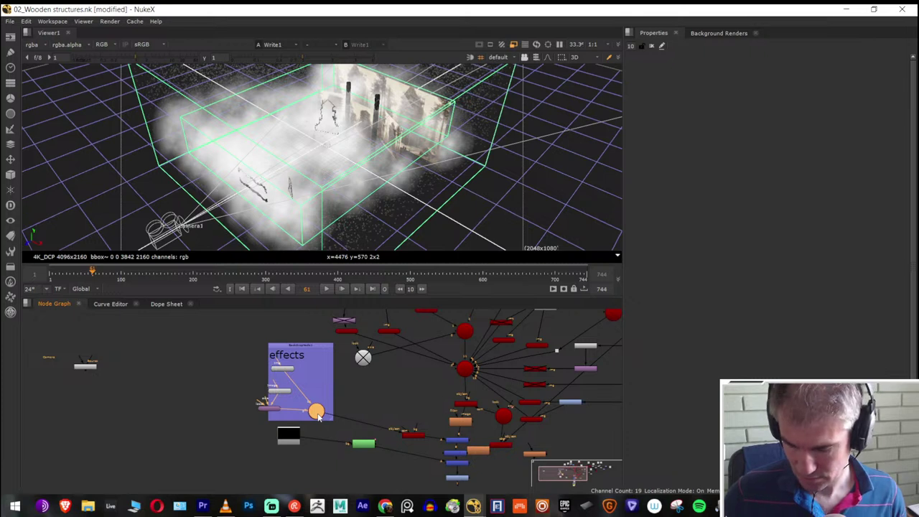
pyautogui.press('d')
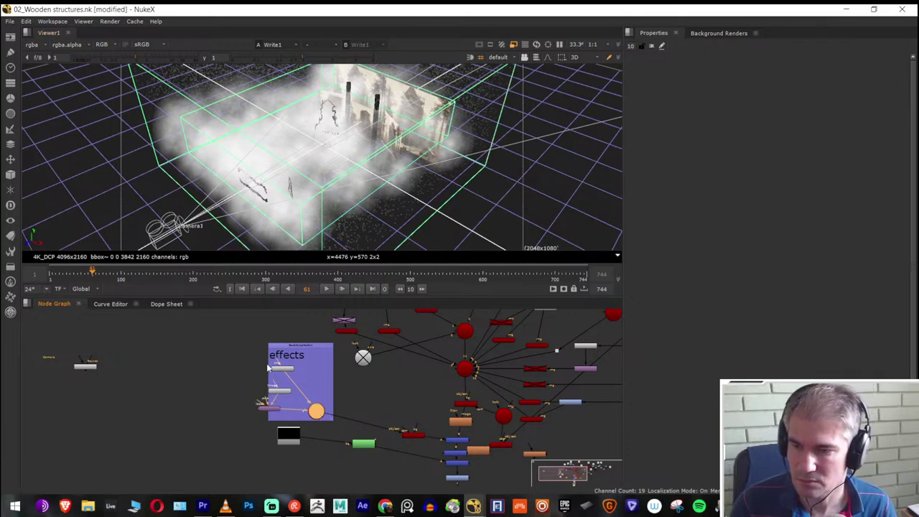
pyautogui.scroll(3, 268, 391)
pyautogui.click(270, 429)
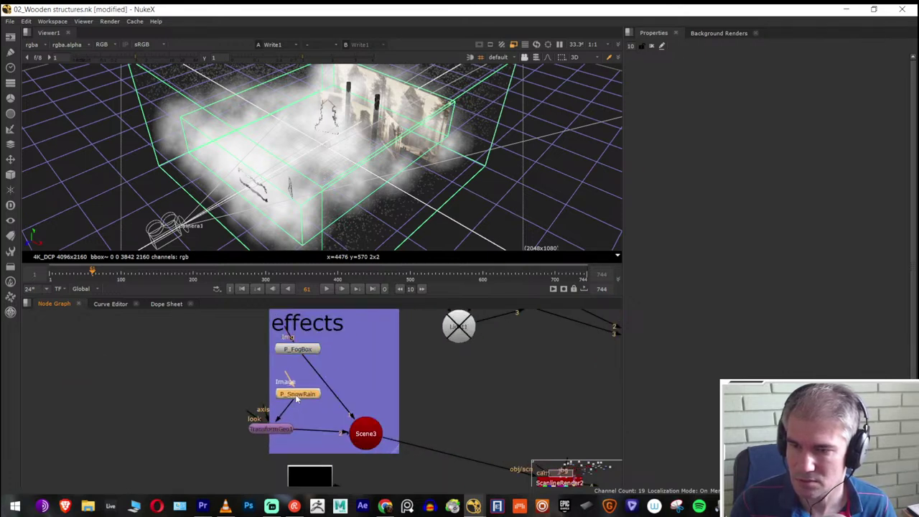
pyautogui.scroll(-4, 314, 414)
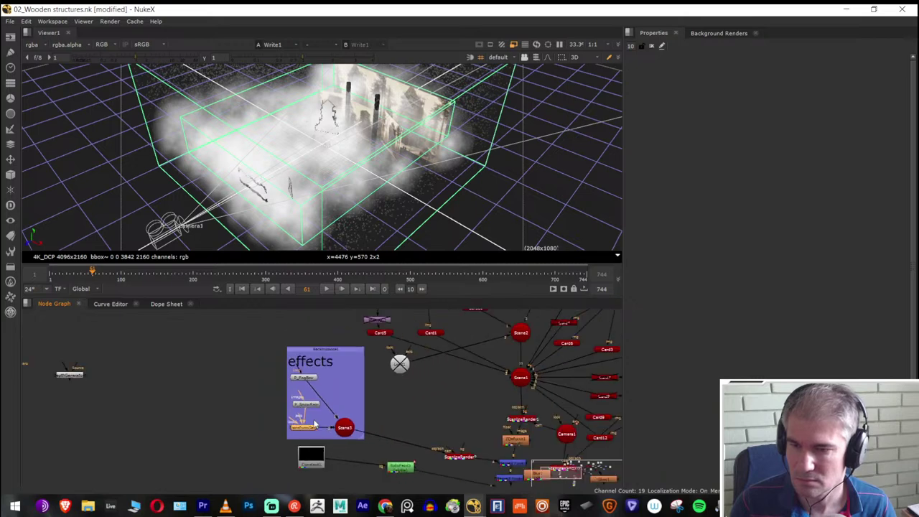
pyautogui.click(324, 356)
pyautogui.press('d')
pyautogui.press('d')
pyautogui.click(456, 458)
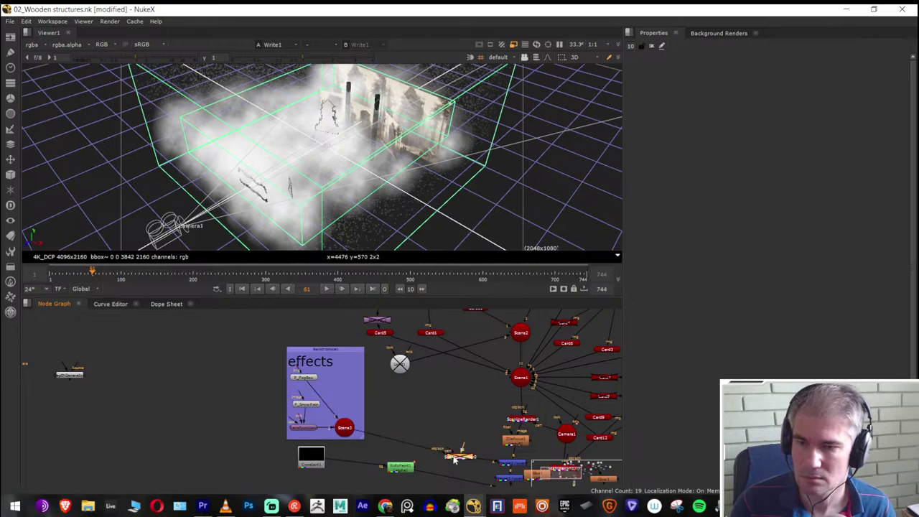
pyautogui.click(344, 428)
# Disable the P_FogBox, P_SnowRain and TransformGeo nodes, and move Scene3 outside the effects backdrop
pyautogui.moveTo(277, 365); pyautogui.dragTo(321, 448)
pyautogui.press('d')
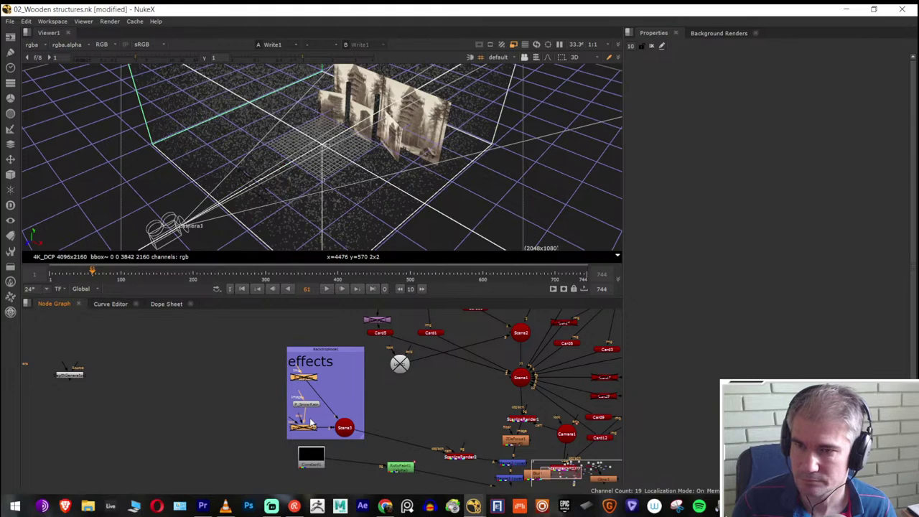
pyautogui.click(305, 404)
pyautogui.press('d')
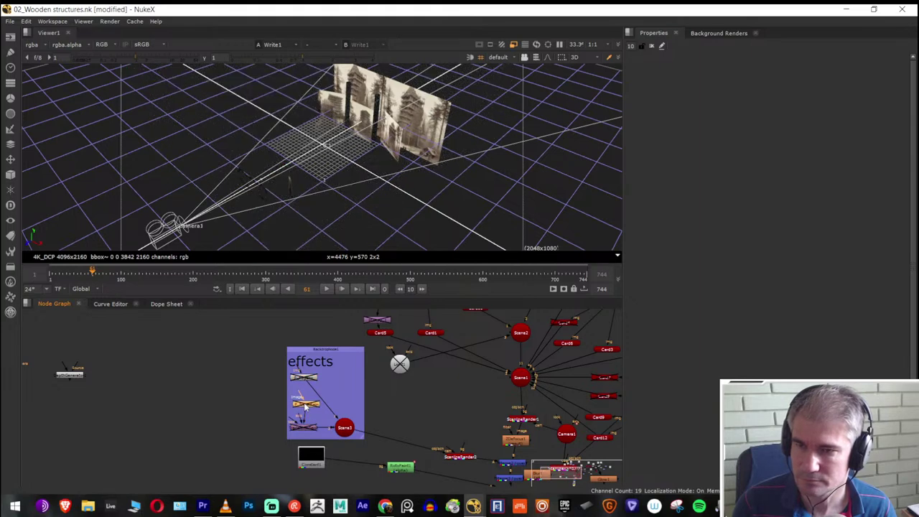
pyautogui.scroll(3, 433, 164)
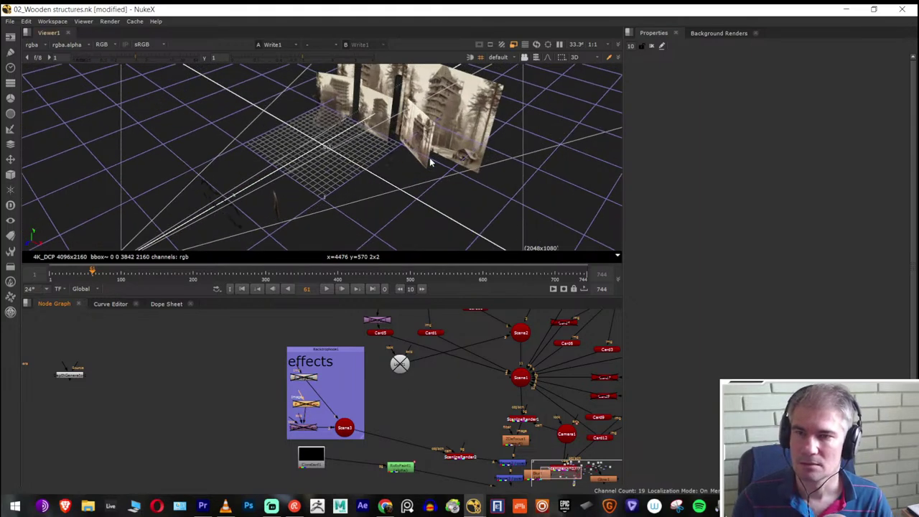
pyautogui.moveTo(342, 436); pyautogui.dragTo(382, 436)
# Examine the textured cards and trunk cylinders in the 3D scene and the nodes that build them
pyautogui.scroll(2, 439, 129)
pyautogui.moveTo(435, 146); pyautogui.dragTo(402, 215)
pyautogui.scroll(-4, 394, 368)
pyautogui.scroll(3, 394, 368)
pyautogui.scroll(-3, 396, 361)
pyautogui.moveTo(395, 360); pyautogui.dragTo(344, 395)
pyautogui.scroll(3, 387, 351)
pyautogui.moveTo(385, 342); pyautogui.dragTo(402, 327)
pyautogui.scroll(-4, 414, 330)
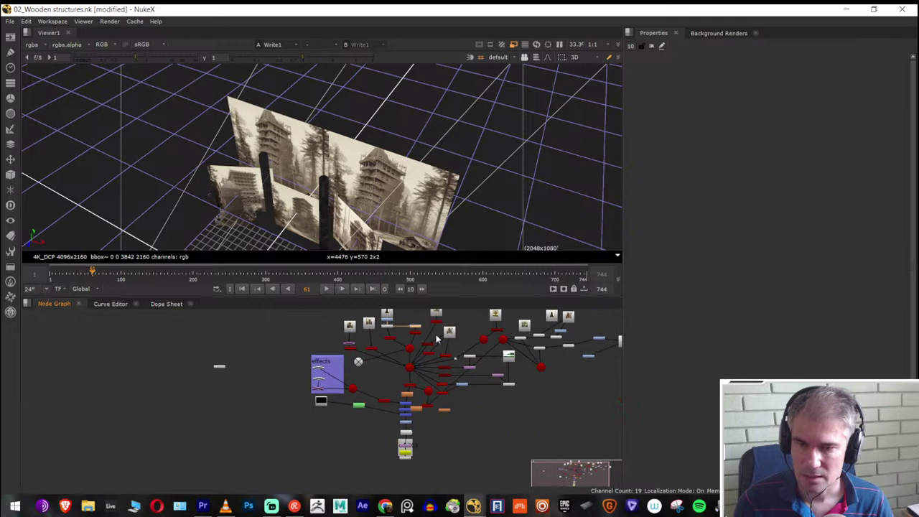
# Line up Cylinder2, its ColorCorrect and the tree image's Read7 node in a row beside UVProject1, below Camera2Projection
pyautogui.moveTo(531, 383); pyautogui.dragTo(280, 411)
pyautogui.scroll(3, 286, 359)
pyautogui.moveTo(283, 371); pyautogui.dragTo(277, 384)
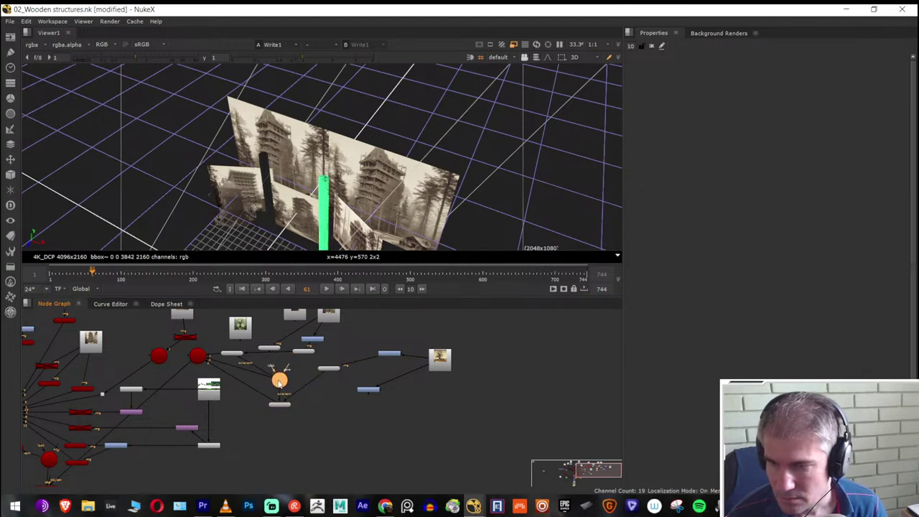
pyautogui.moveTo(322, 364); pyautogui.dragTo(325, 406)
pyautogui.moveTo(382, 393); pyautogui.dragTo(467, 430)
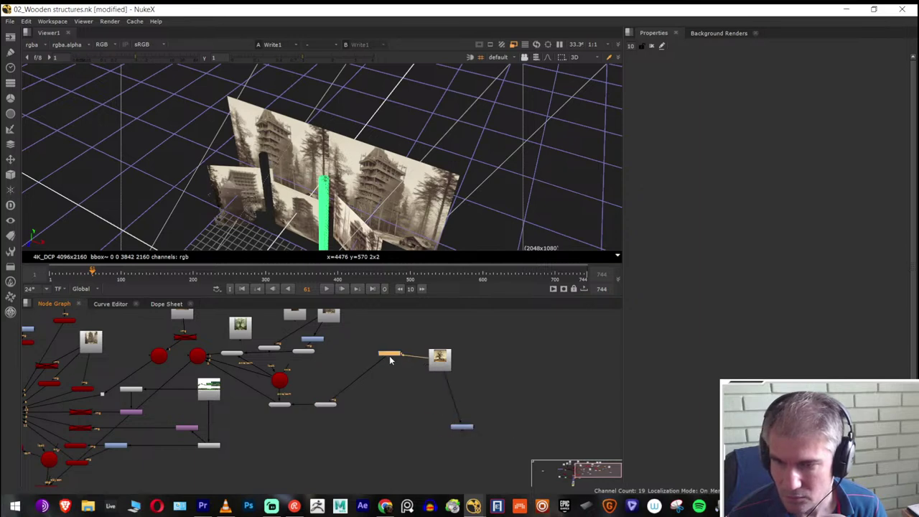
pyautogui.moveTo(440, 364); pyautogui.dragTo(419, 418)
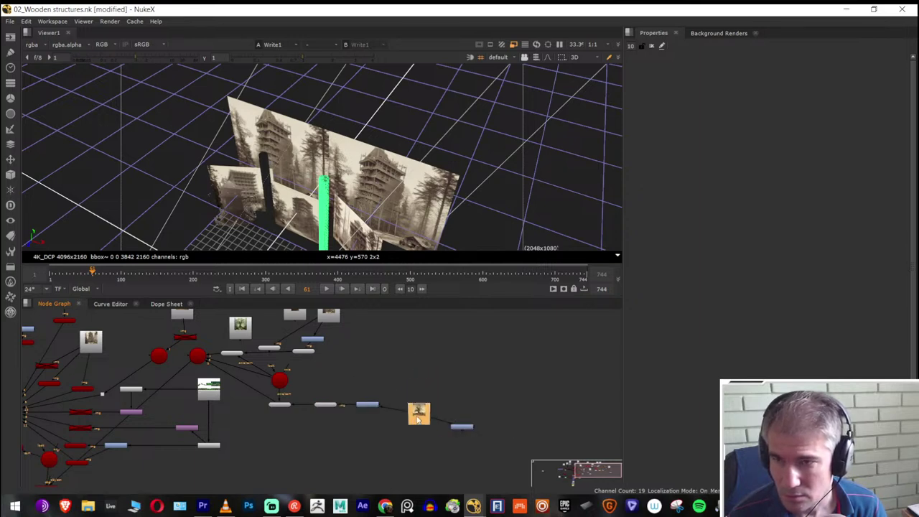
# Open the properties of Card9, Card12, Card3 and Card6, and inspect the cards from the front in 3D
pyautogui.moveTo(287, 191); pyautogui.dragTo(317, 164)
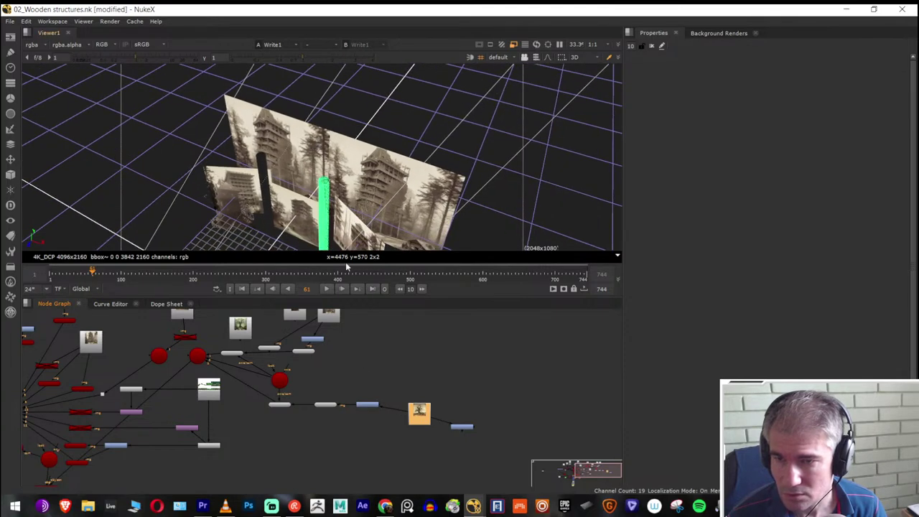
pyautogui.scroll(3, 164, 356)
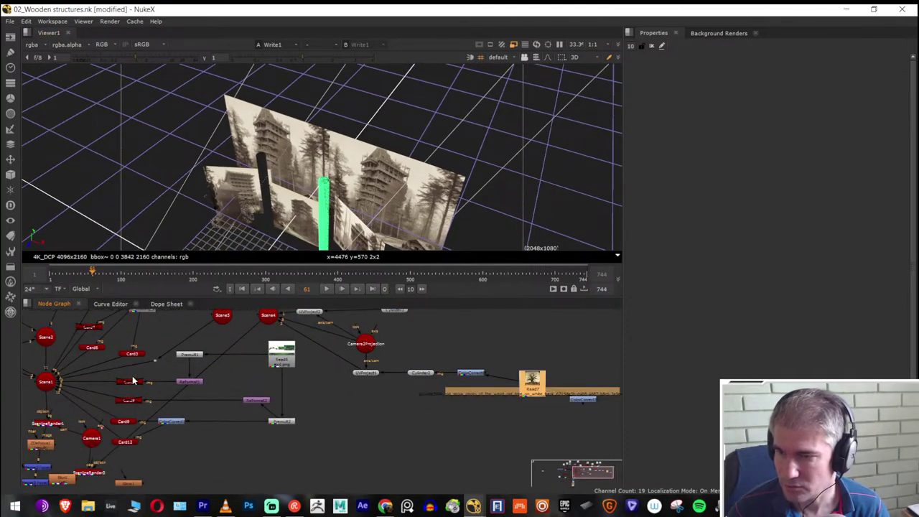
pyautogui.doubleClick(123, 423)
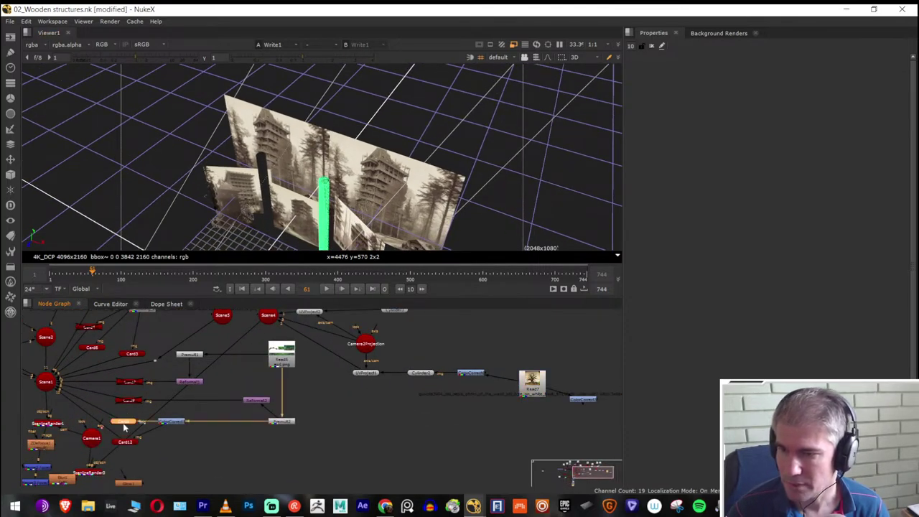
pyautogui.doubleClick(125, 443)
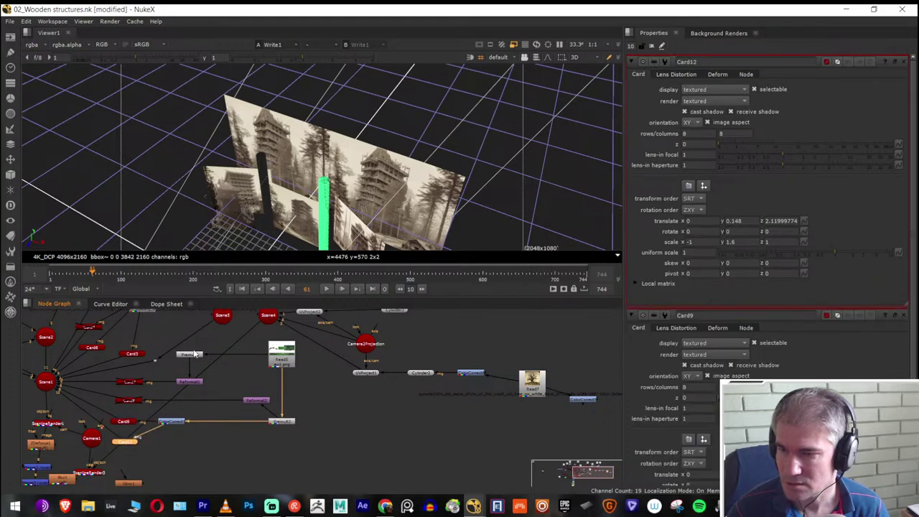
pyautogui.doubleClick(130, 355)
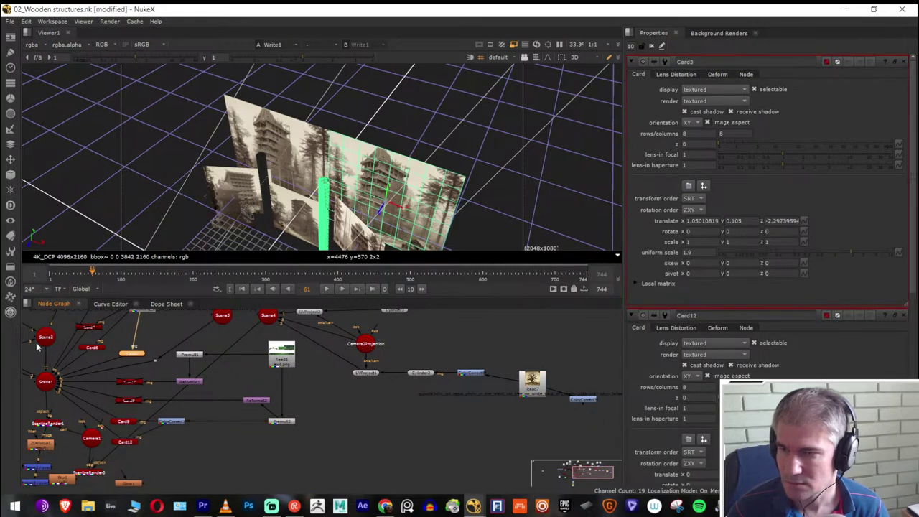
pyautogui.doubleClick(87, 328)
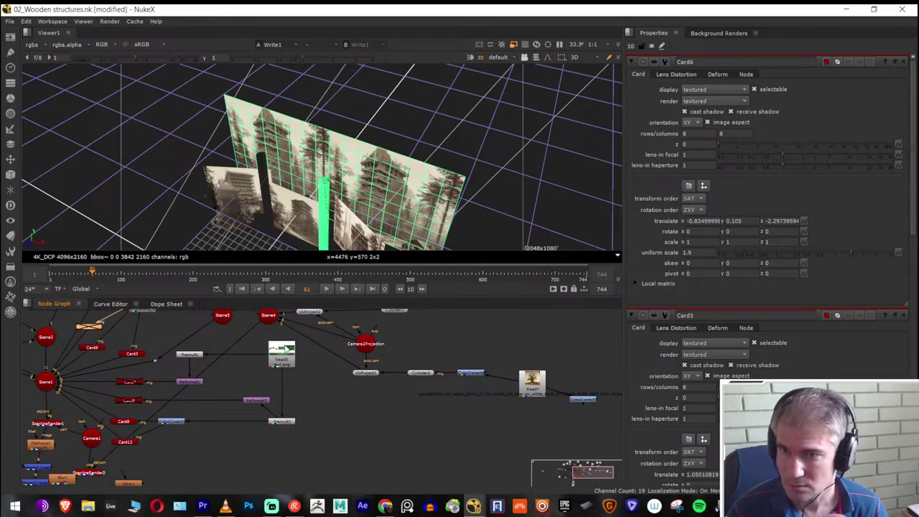
pyautogui.moveTo(313, 147); pyautogui.dragTo(364, 119)
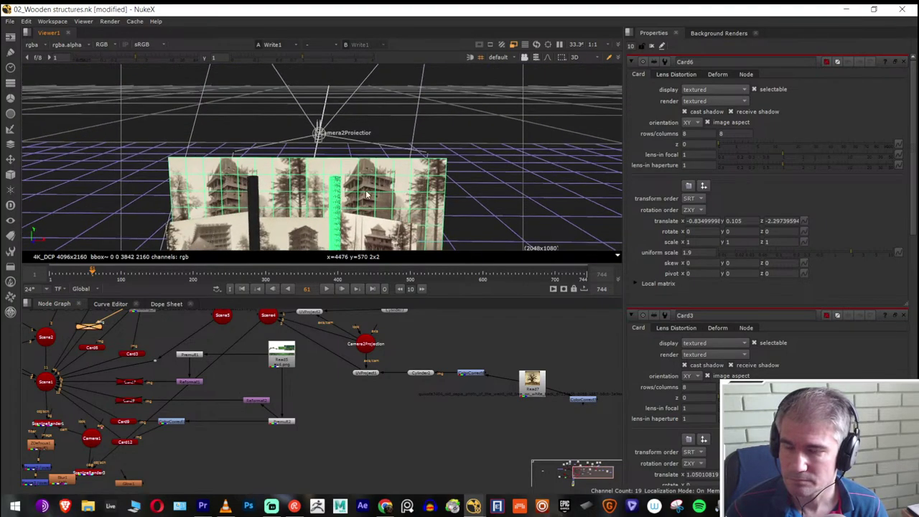
pyautogui.scroll(5, 371, 185)
pyautogui.scroll(2, 295, 153)
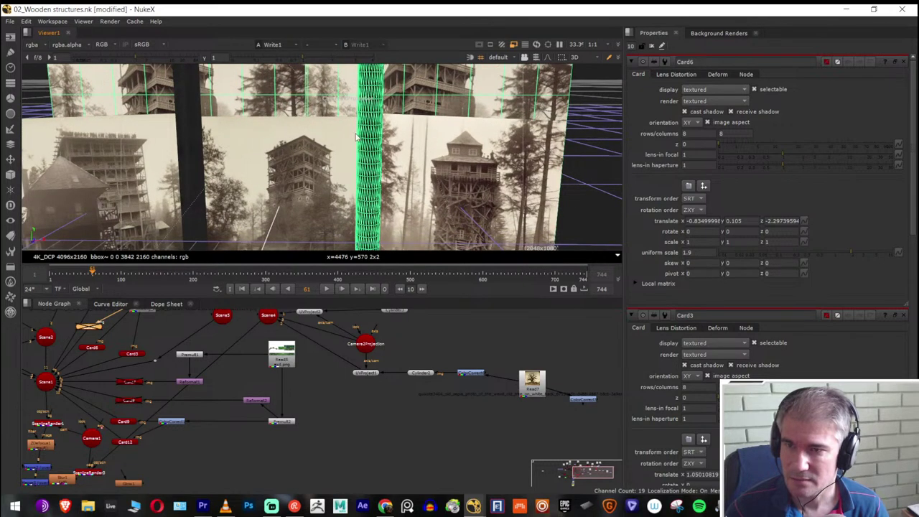
# Move the tower image's Read node clear of the cluster and place Card3 and Card6 side by side beneath it
pyautogui.scroll(-5, 308, 400)
pyautogui.scroll(1, 171, 394)
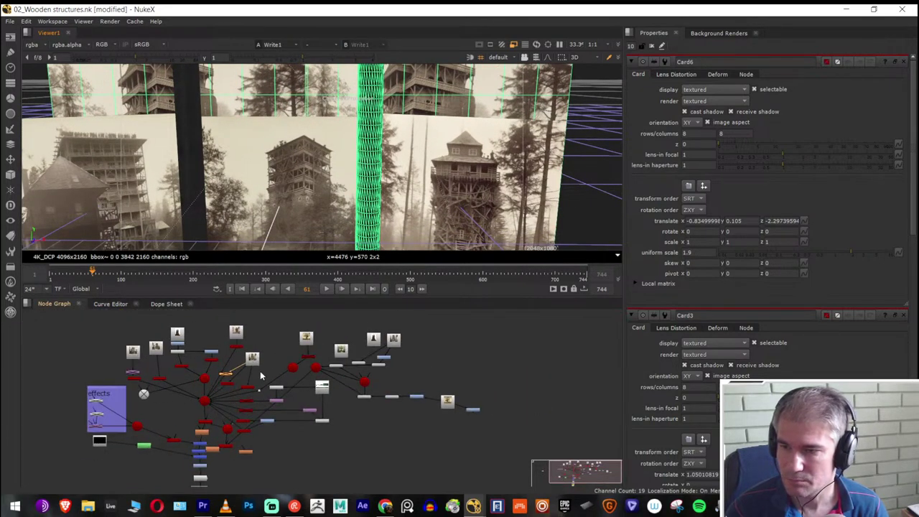
pyautogui.scroll(-3, 426, 164)
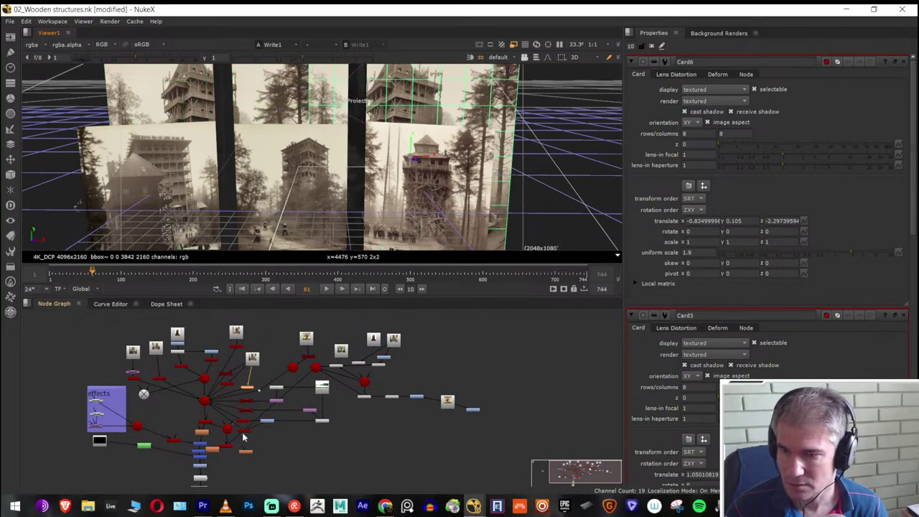
pyautogui.scroll(2, 245, 373)
pyautogui.moveTo(262, 356); pyautogui.dragTo(298, 321)
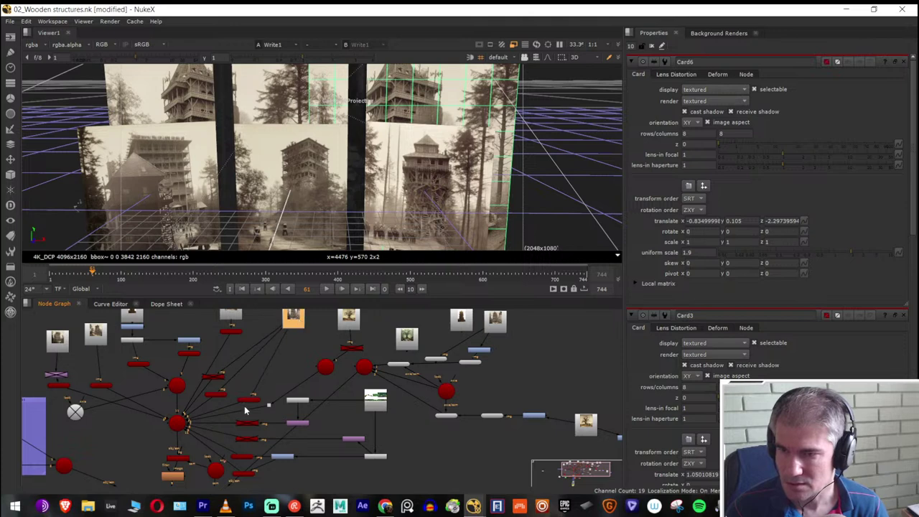
pyautogui.moveTo(247, 402); pyautogui.dragTo(285, 368)
pyautogui.moveTo(218, 396); pyautogui.dragTo(257, 362)
pyautogui.scroll(-2, 257, 362)
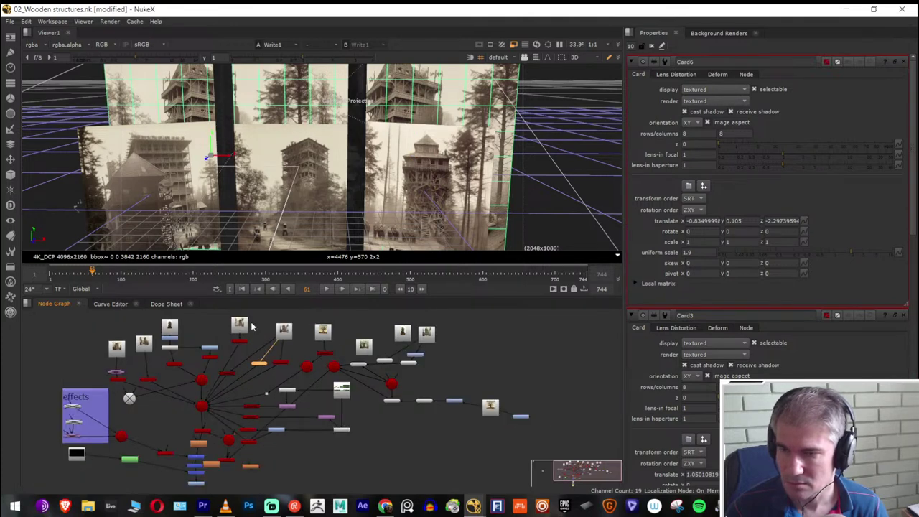
# Place a backdrop behind the Read4 tower image with Card6 and Card3, and label it BackGround
pyautogui.moveTo(250, 322); pyautogui.dragTo(305, 384)
pyautogui.press('Tab')
pyautogui.write('back')
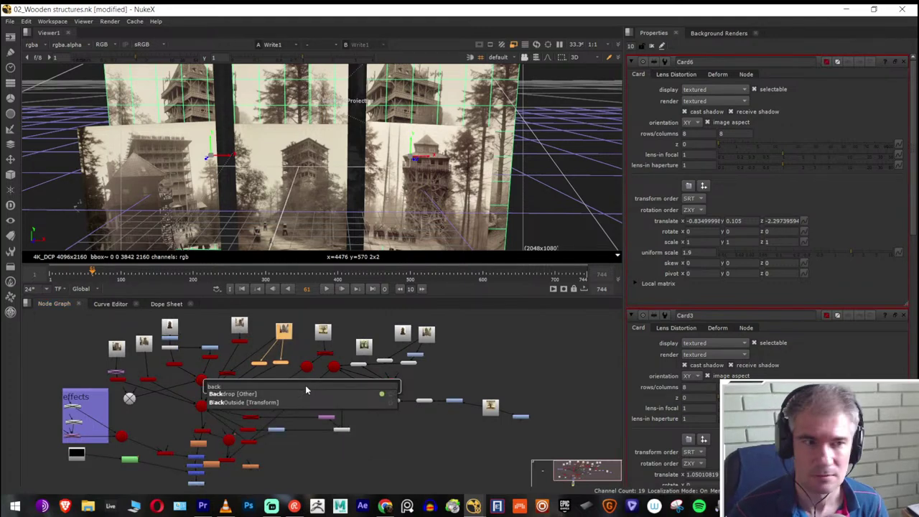
pyautogui.press('Return')
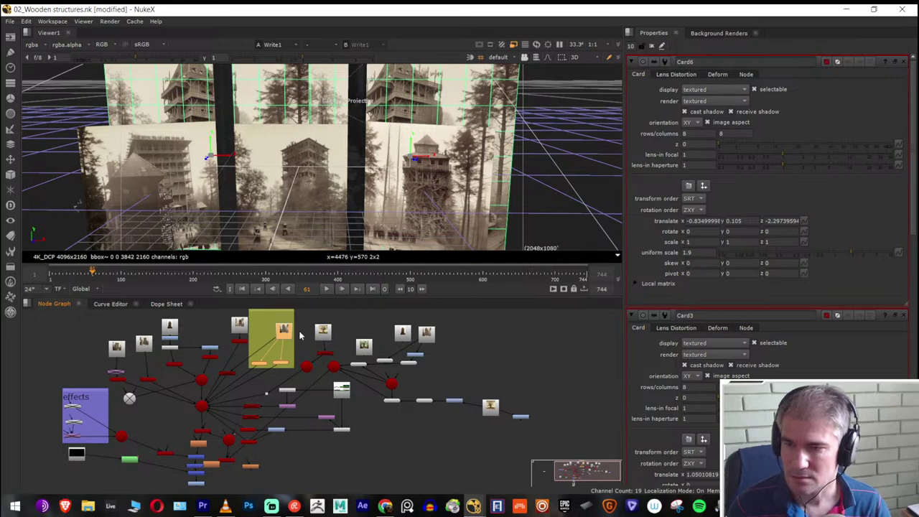
pyautogui.scroll(4, 265, 332)
pyautogui.doubleClick(269, 362)
pyautogui.click(684, 95)
pyautogui.write('BackGround')
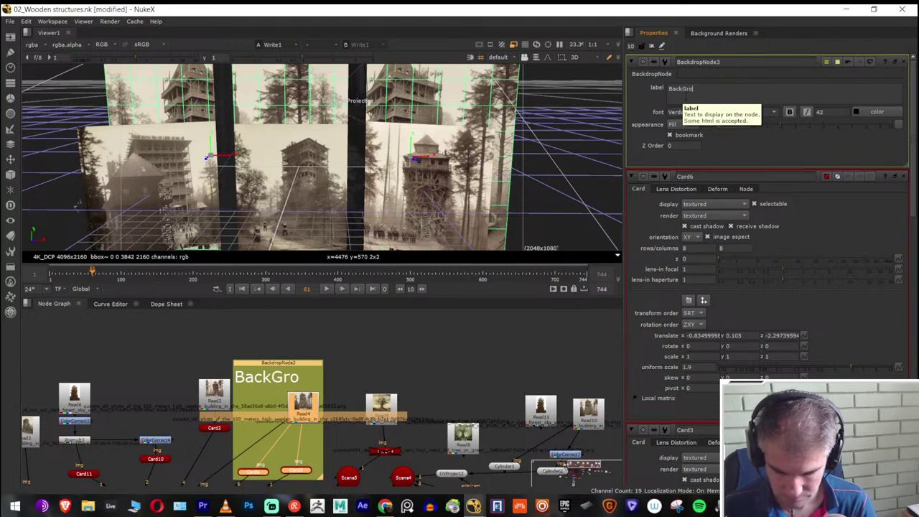
# Add a Constant node and place it beside the BackGround backdrop
pyautogui.click(403, 317)
pyautogui.click(10, 36)
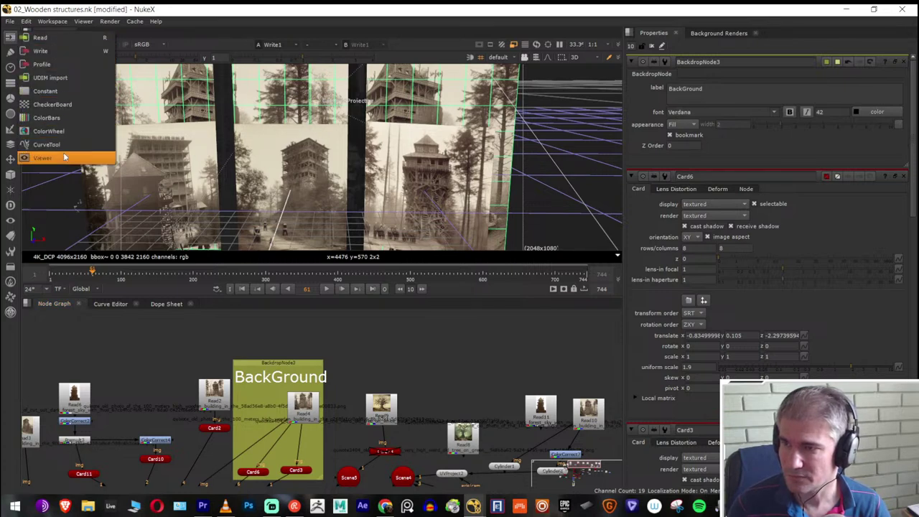
pyautogui.click(47, 91)
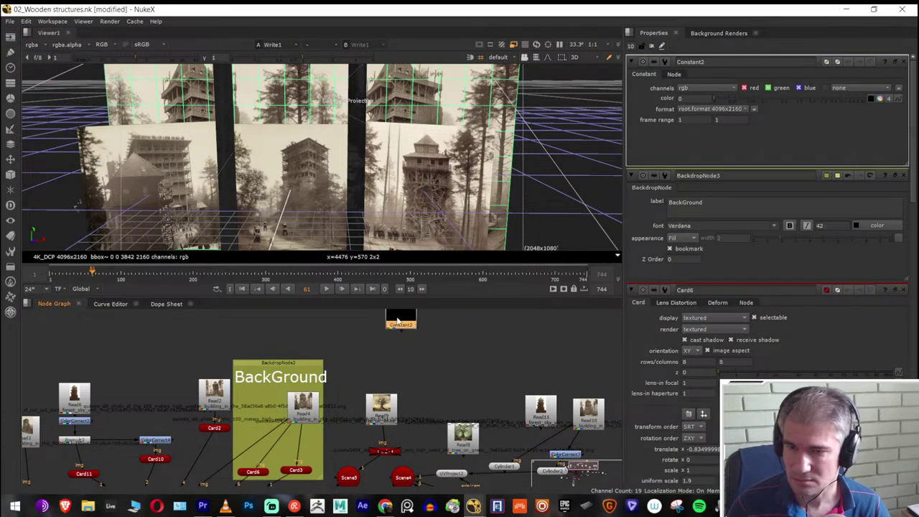
pyautogui.moveTo(396, 320); pyautogui.dragTo(353, 374)
# Set Constant2's color by sampling the pale sky beside the central tower in the rendered image
pyautogui.click(879, 99)
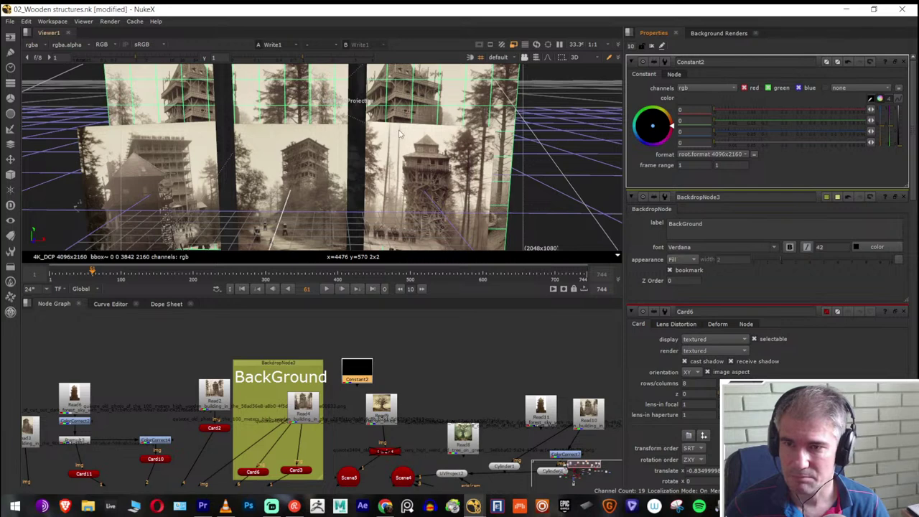
pyautogui.press('Tab')
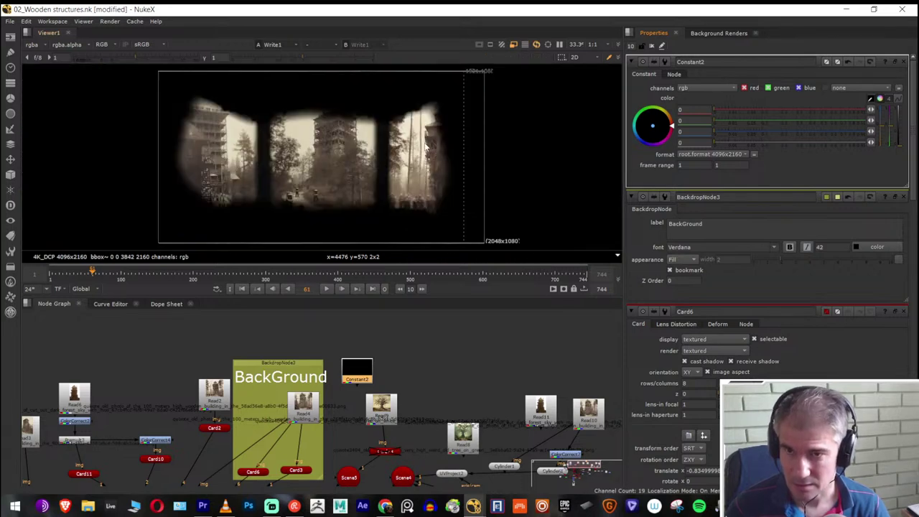
pyautogui.keyDown('ctrl'); pyautogui.click(415, 127); pyautogui.keyUp('ctrl')
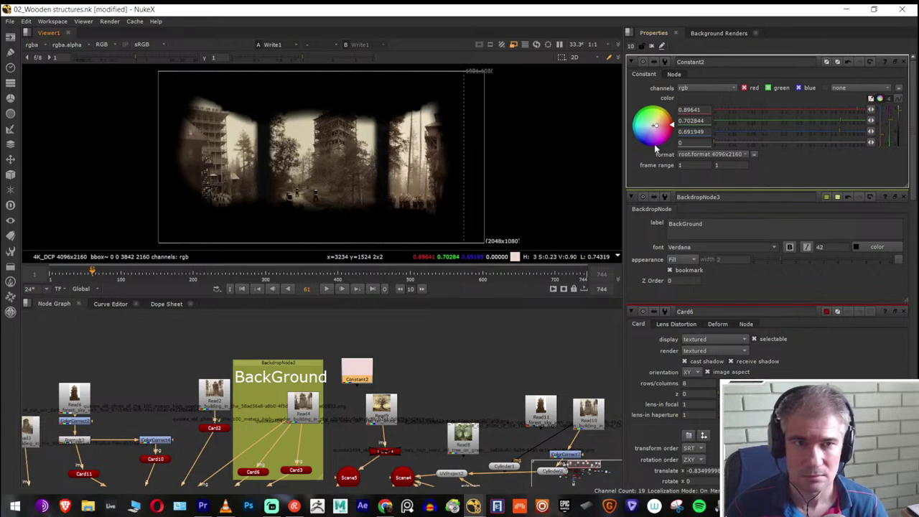
pyautogui.scroll(6, 316, 135)
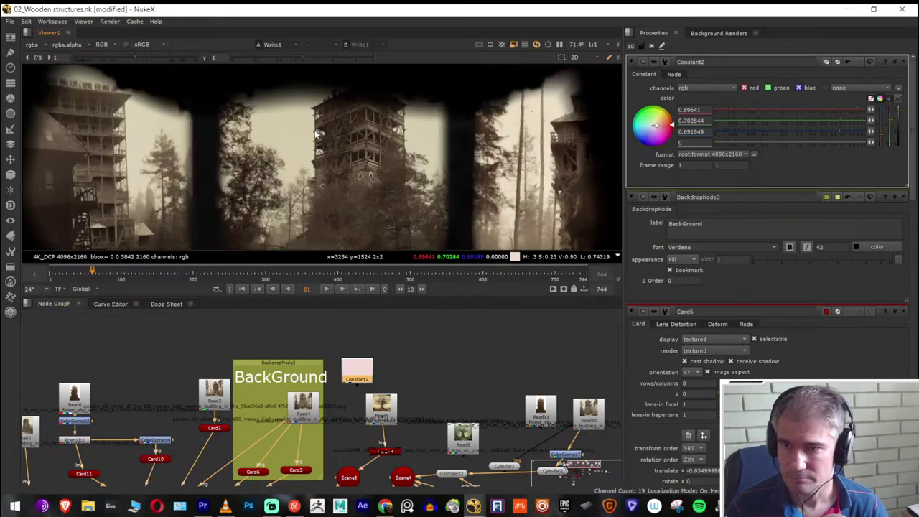
pyautogui.keyDown('ctrl'); pyautogui.click(281, 136); pyautogui.keyUp('ctrl')
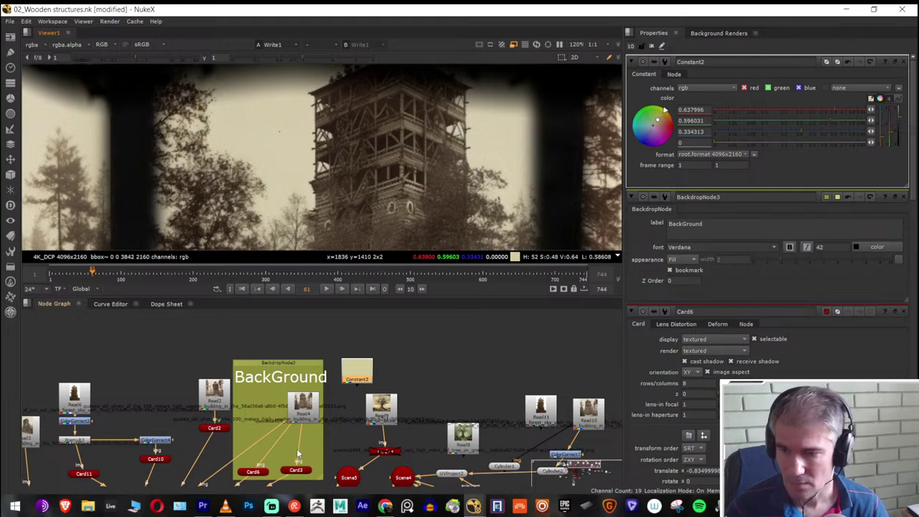
# Add a Dot joining the inputs of Card6 and Card3, and feed it from Constant2 instead of Read4
pyautogui.moveTo(301, 409)
pyautogui.mouseDown()
pyautogui.moveTo(287, 397)
pyautogui.moveTo(294, 394)
pyautogui.mouseUp()
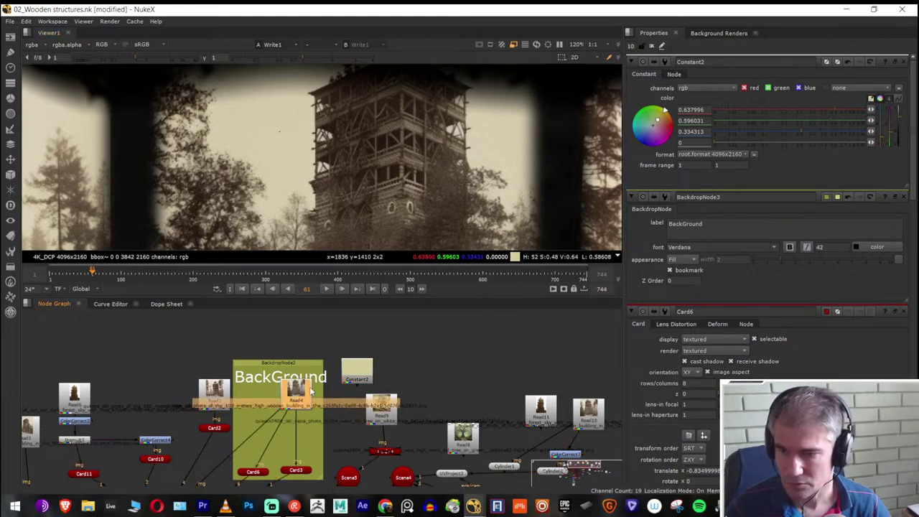
pyautogui.click(295, 441)
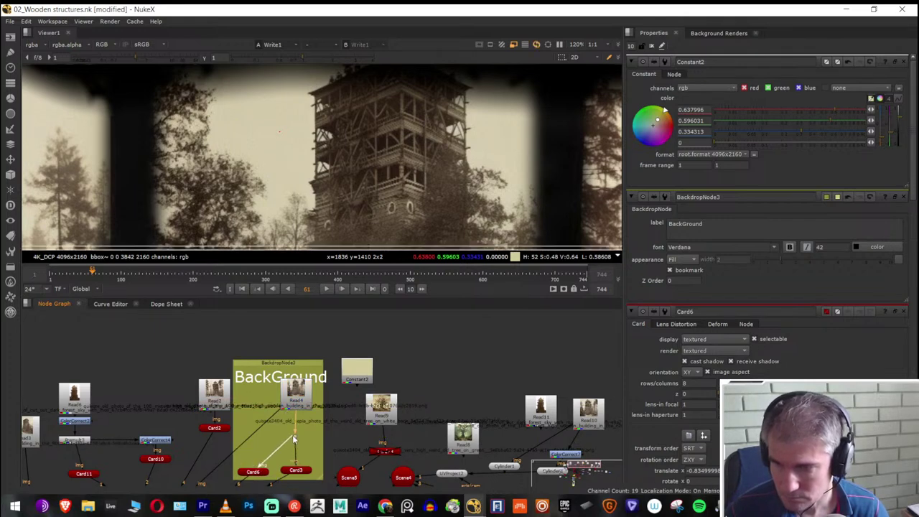
pyautogui.moveTo(291, 400); pyautogui.dragTo(356, 375)
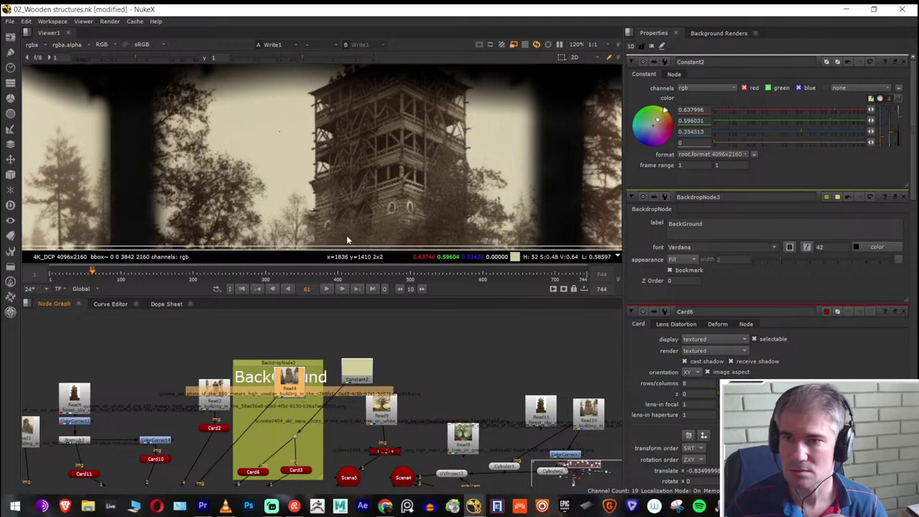
# Review the rendered shot in an enlarged view at frames 599, 473, 411 and 312
pyautogui.click(482, 276)
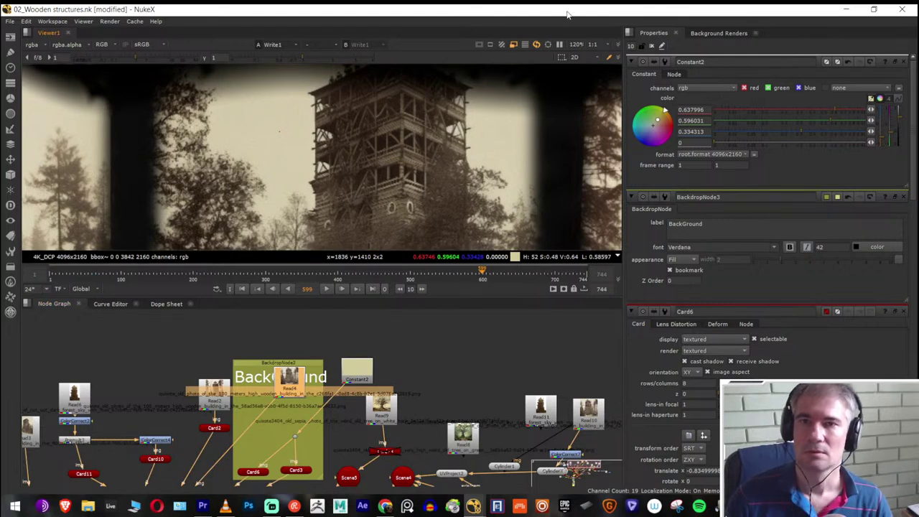
pyautogui.scroll(2, 501, 147)
pyautogui.press('space')
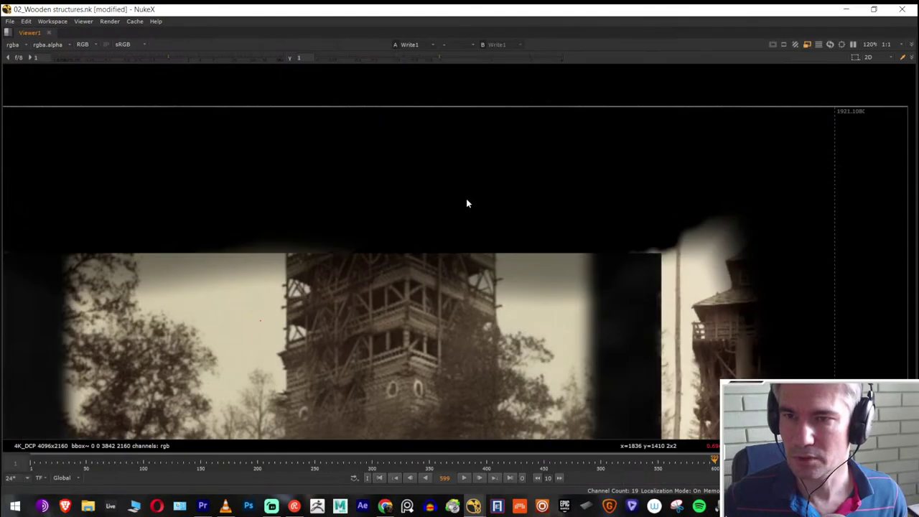
pyautogui.scroll(-4, 492, 276)
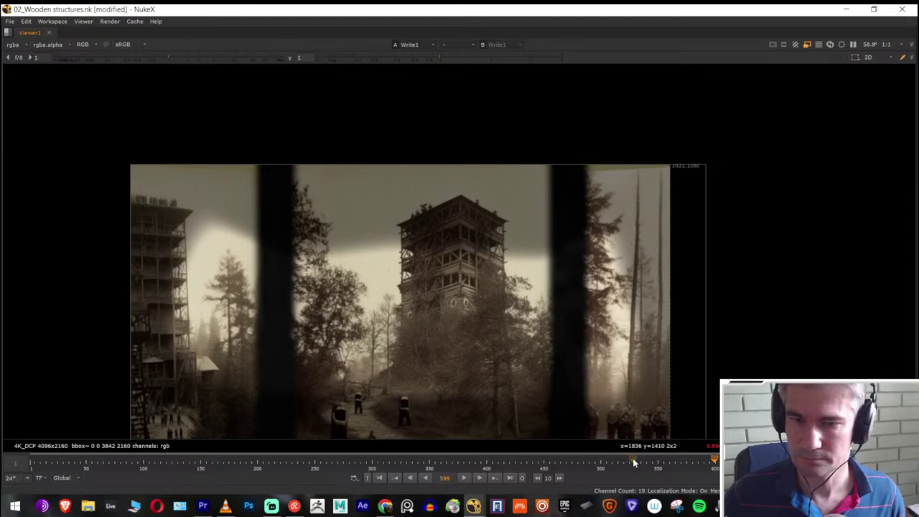
pyautogui.click(571, 469)
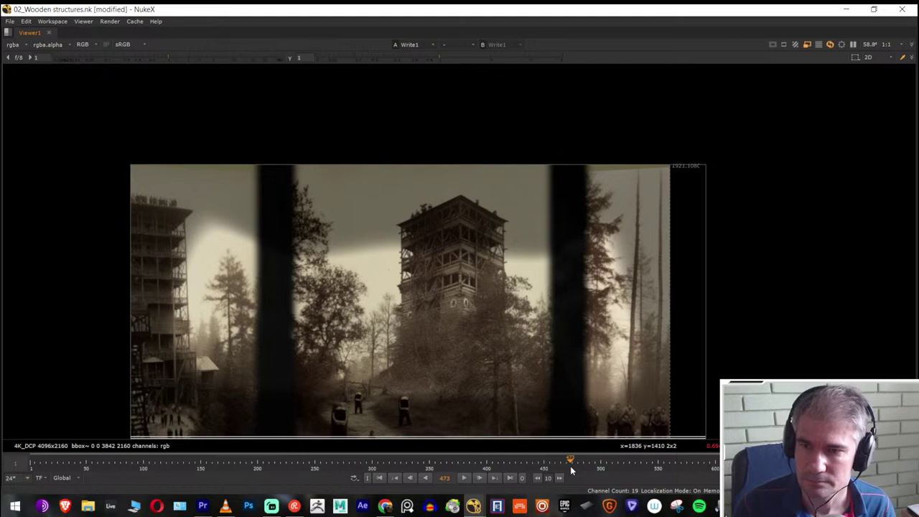
pyautogui.click(499, 464)
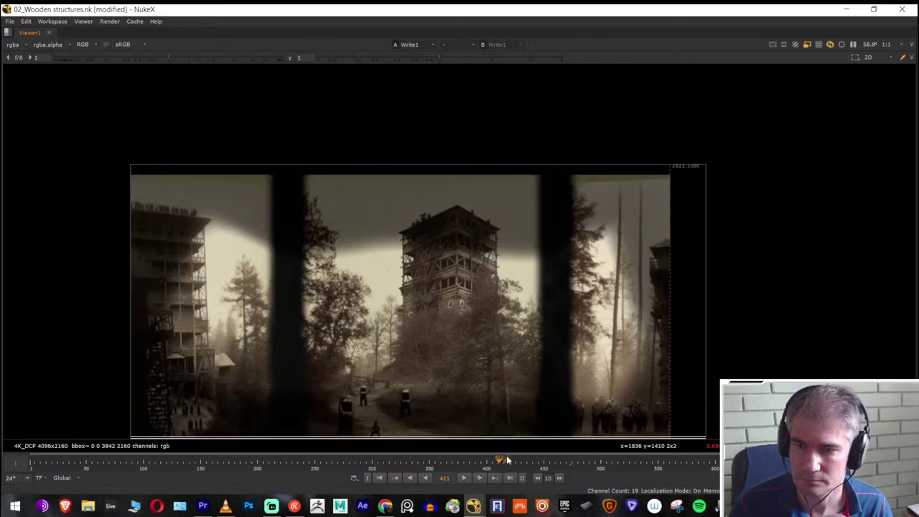
pyautogui.click(386, 463)
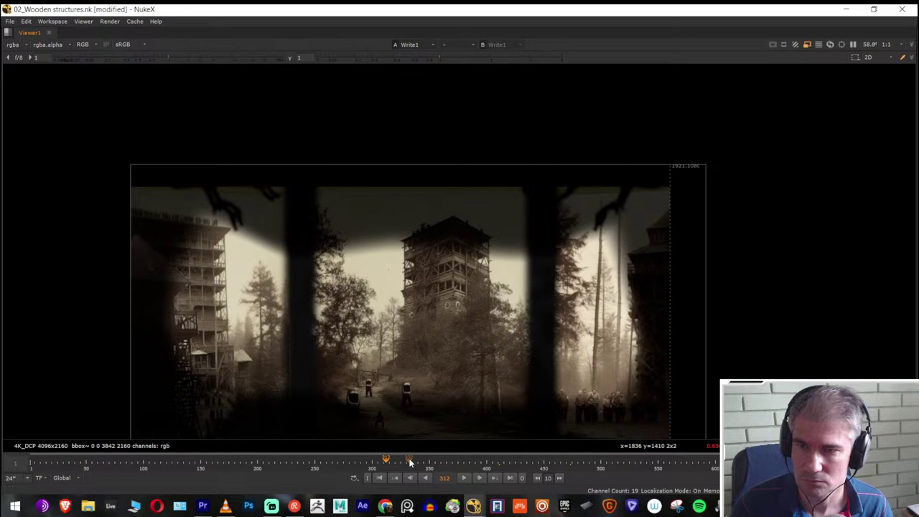
pyautogui.press('space')
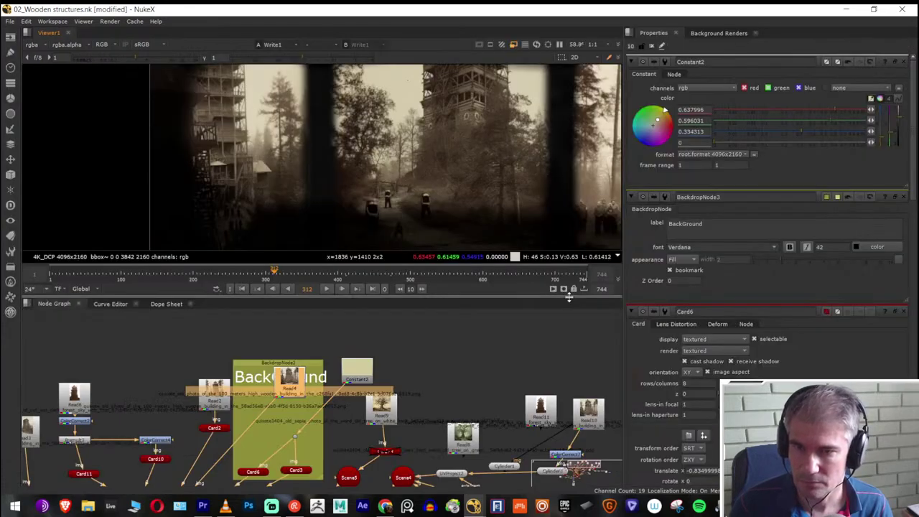
# Inspect the solid-coloured background cards behind the tower images in 3D, selecting Card3, and return to the 2D render
pyautogui.scroll(-3, 395, 343)
pyautogui.scroll(3, 312, 448)
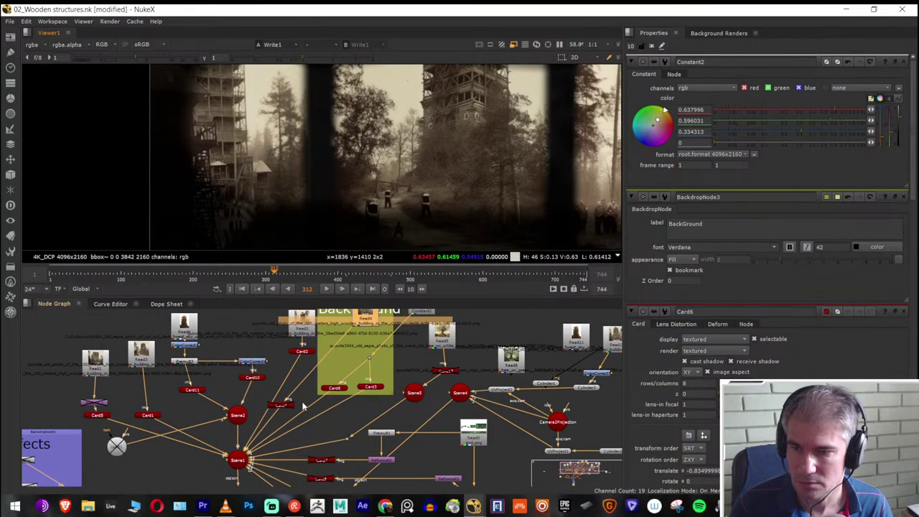
pyautogui.moveTo(353, 348); pyautogui.dragTo(339, 395)
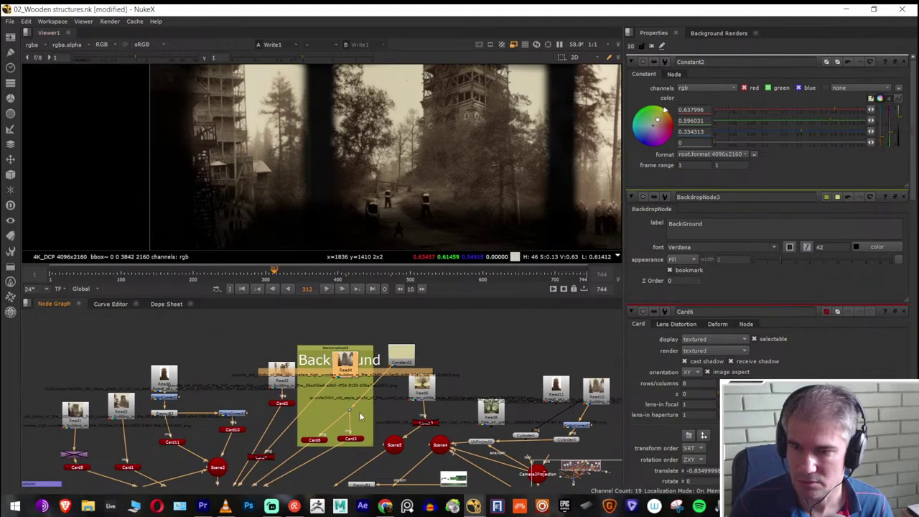
pyautogui.press('Tab')
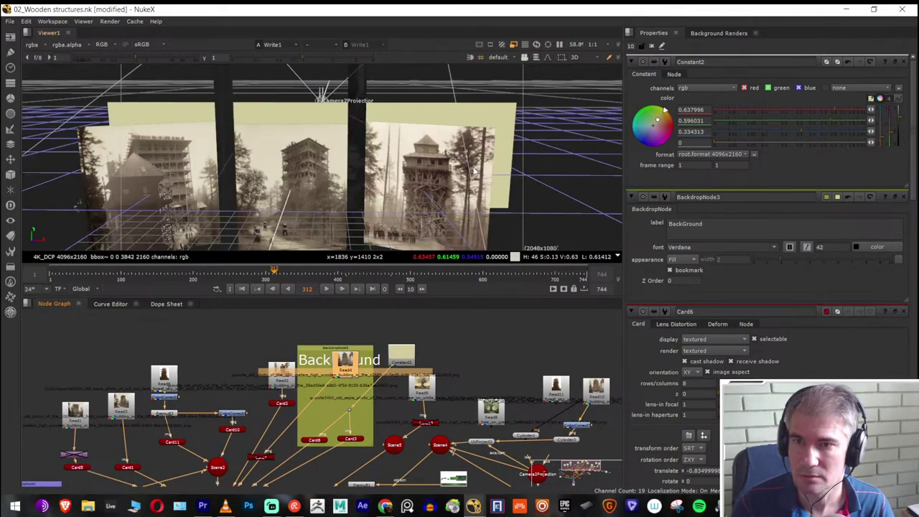
pyautogui.moveTo(472, 171); pyautogui.dragTo(359, 194)
pyautogui.click(476, 122)
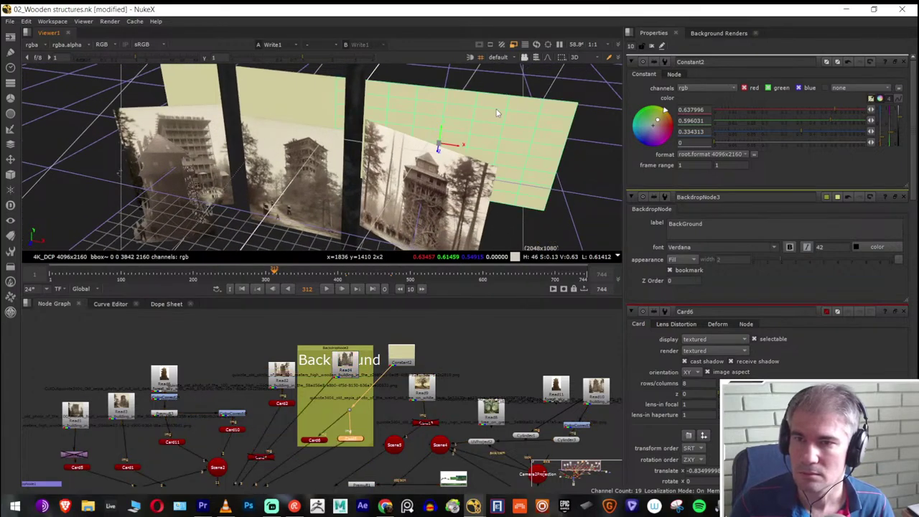
pyautogui.press('Tab')
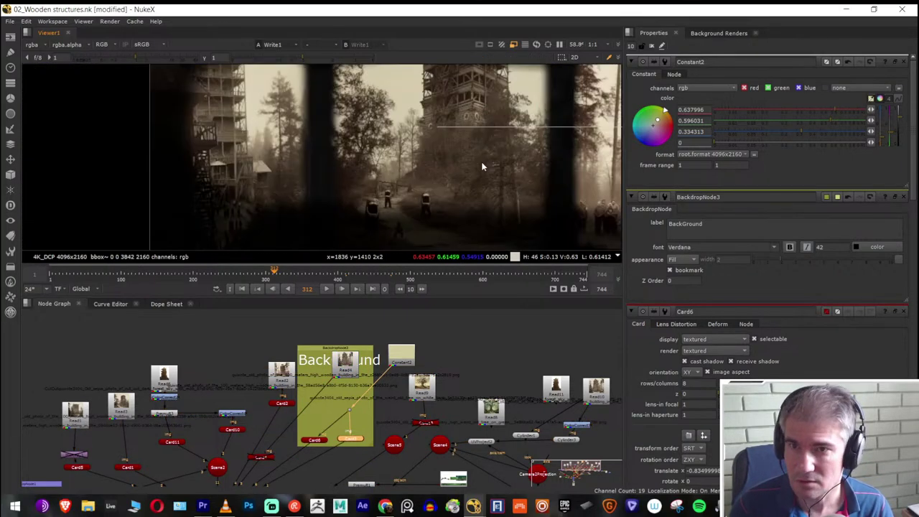
# Check the sky behind the towers in the render at frames 496, 361 and 376
pyautogui.press('-')
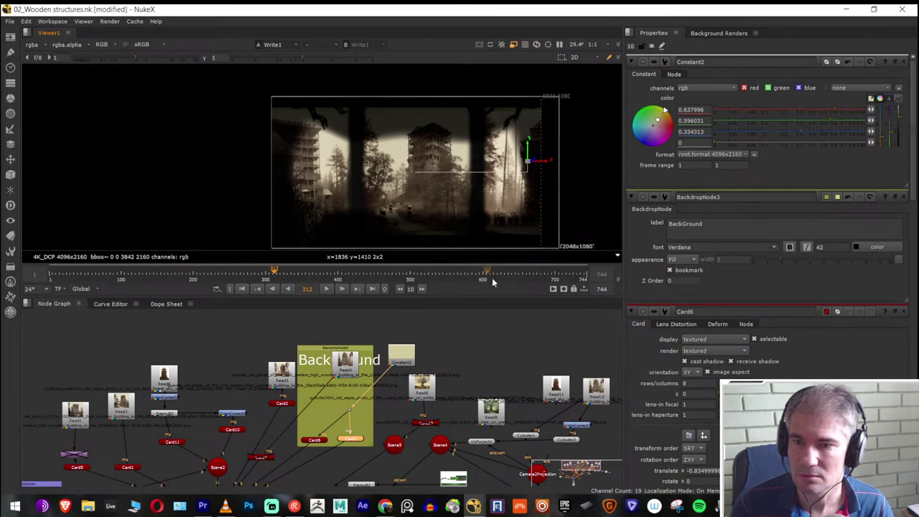
pyautogui.click(408, 277)
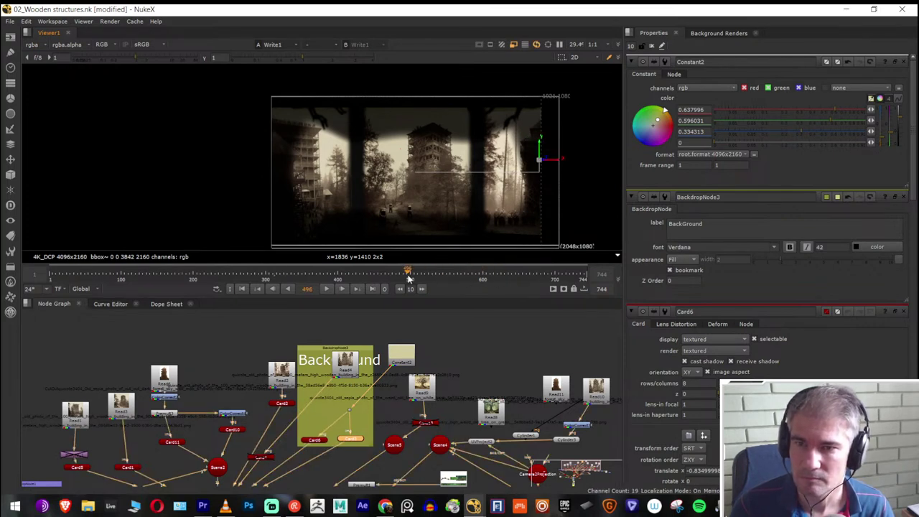
pyautogui.click(310, 279)
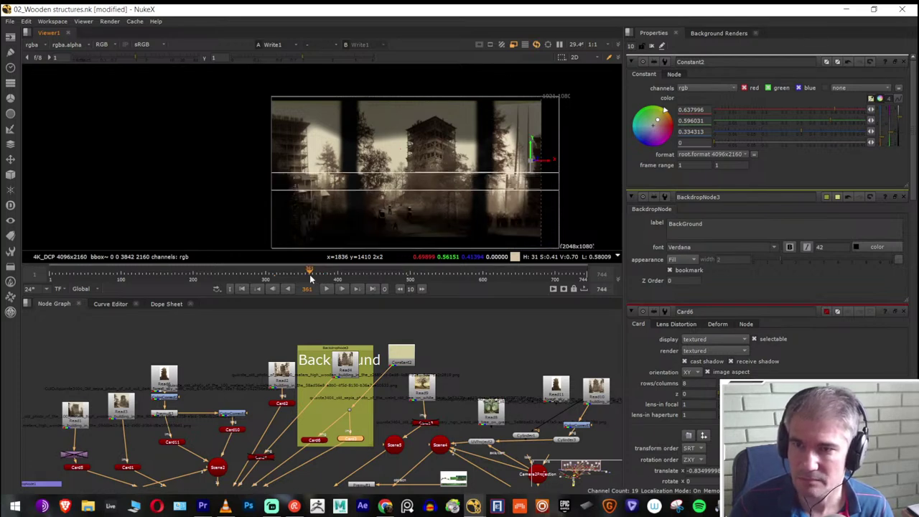
pyautogui.click(321, 278)
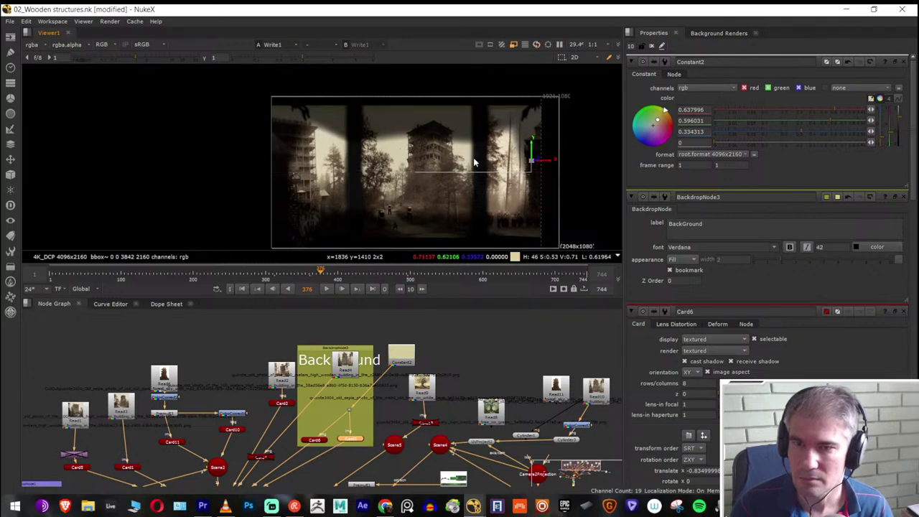
pyautogui.press('space')
pyautogui.scroll(5, 400, 328)
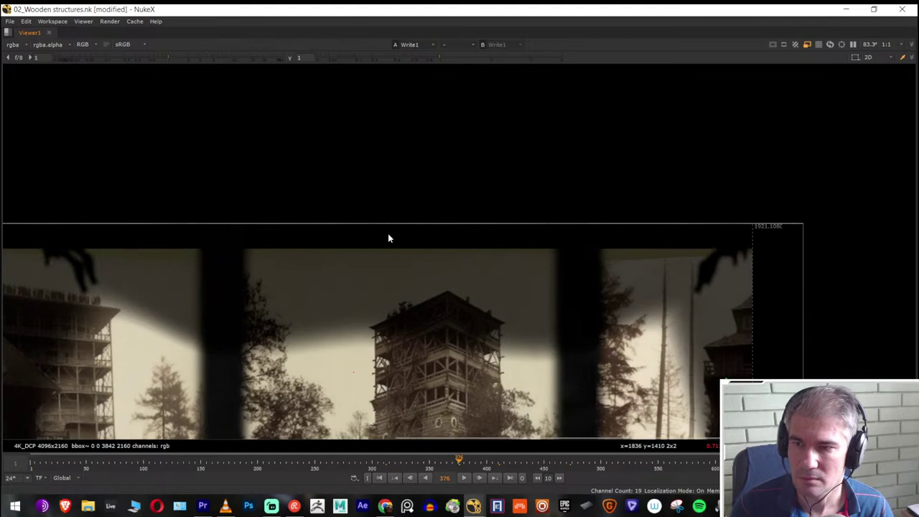
# View the Read4 tower image and sample its sky as Constant2's color: 0.775844, 0.719374, 0.59064
pyautogui.press('space')
pyautogui.scroll(-2, 388, 375)
pyautogui.scroll(2, 388, 376)
pyautogui.click(371, 356)
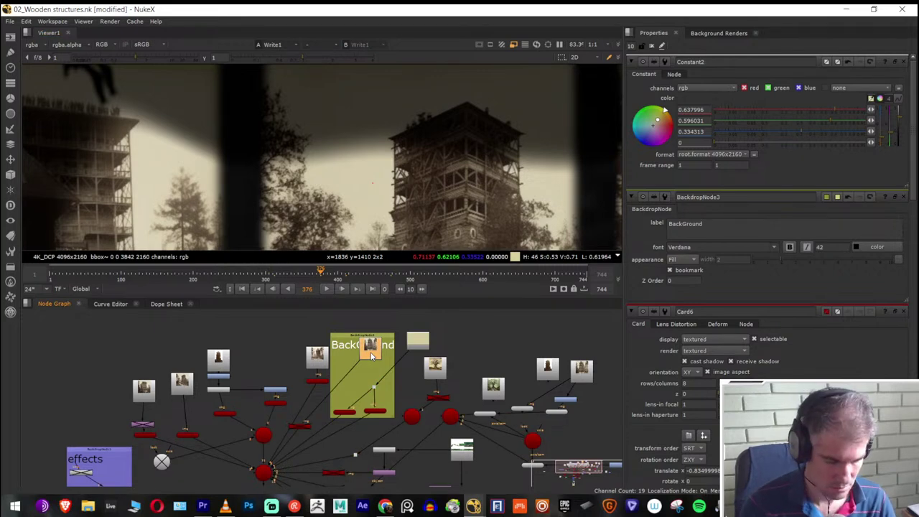
pyautogui.press('1')
pyautogui.click(417, 345)
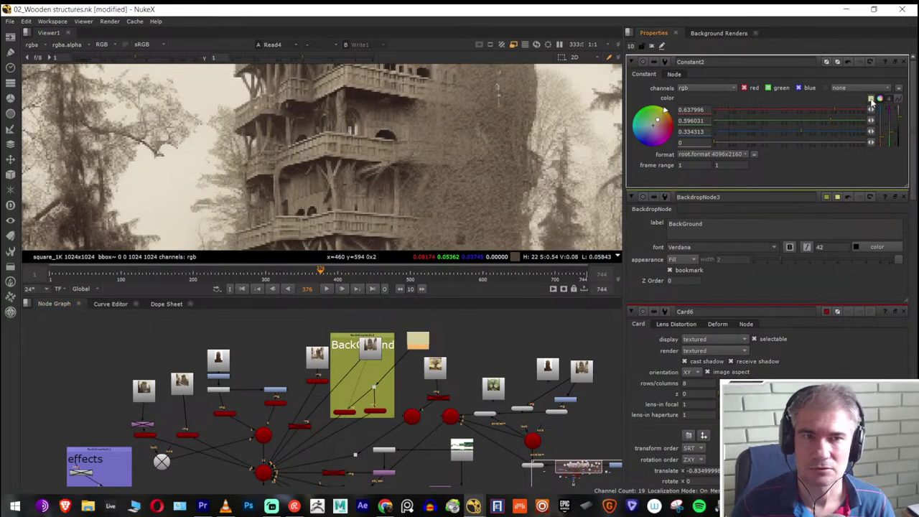
pyautogui.keyDown('ctrl'); pyautogui.click(201, 88); pyautogui.keyUp('ctrl')
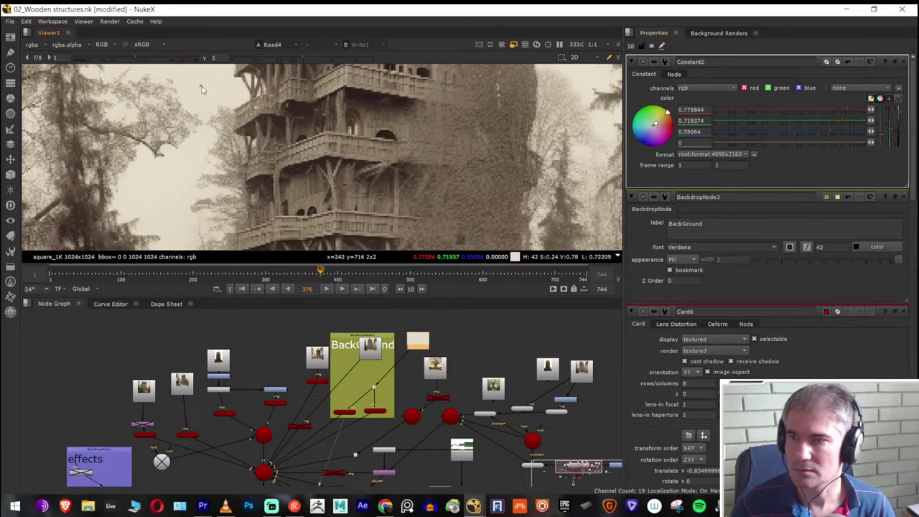
# Return the viewer to the Write1 render and inspect the upper edge of the sky up close
pyautogui.click(491, 347)
pyautogui.press('1')
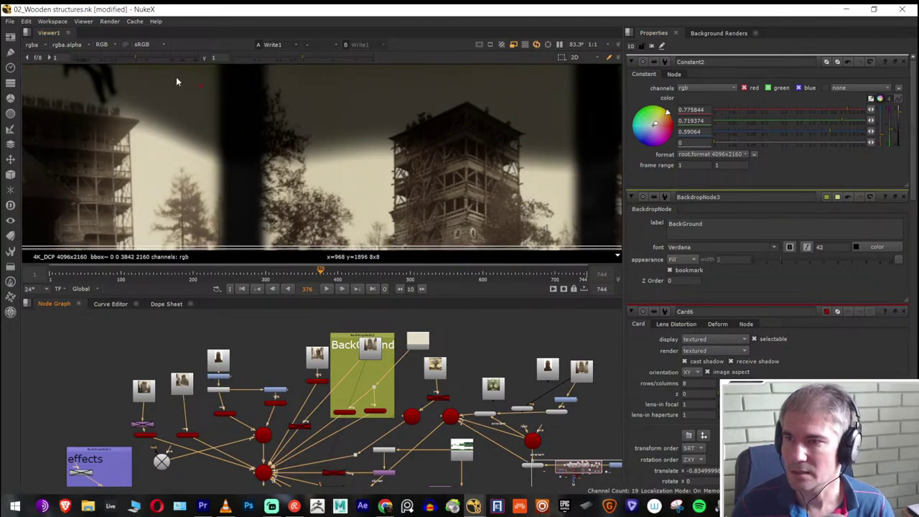
pyautogui.scroll(-3, 205, 164)
pyautogui.scroll(5, 225, 180)
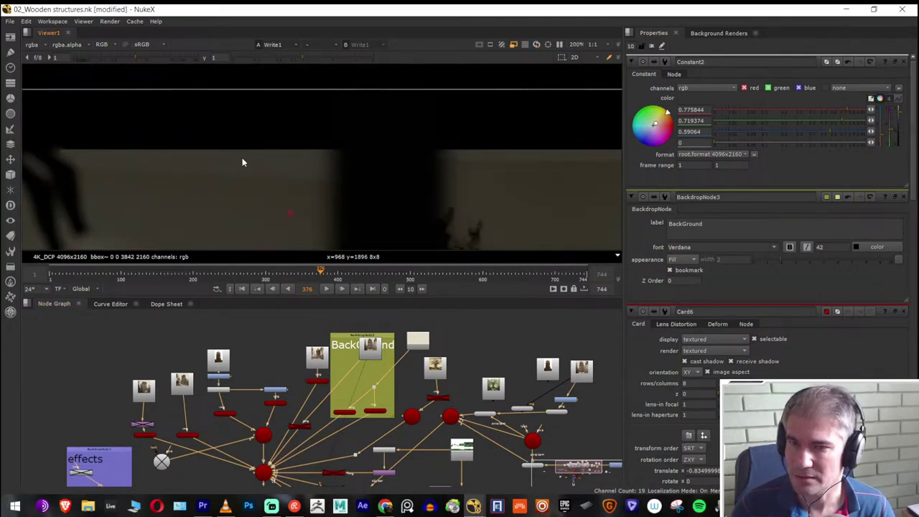
# Disable and re-enable the tower cards feeding Scene1 one by one to find which one causes the edge in the sky
pyautogui.scroll(-4, 215, 191)
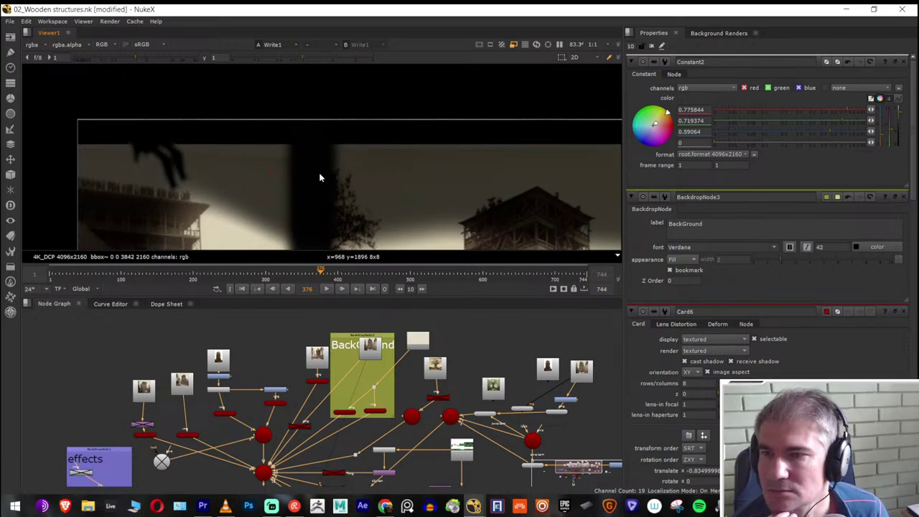
pyautogui.scroll(-2, 421, 156)
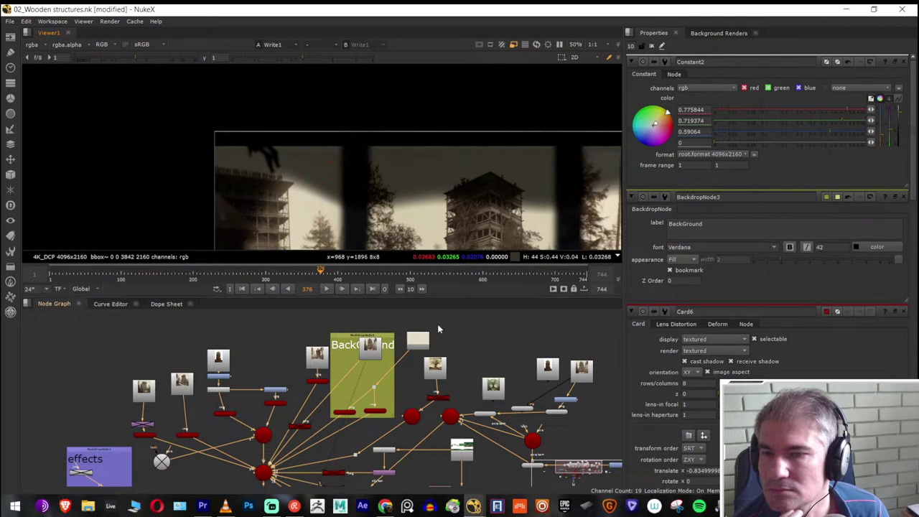
pyautogui.click(321, 382)
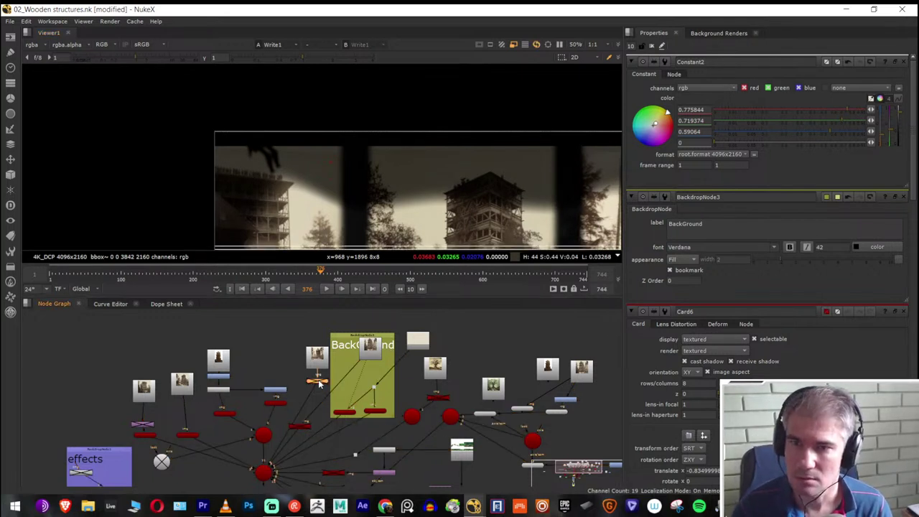
pyautogui.press('d')
pyautogui.press('d')
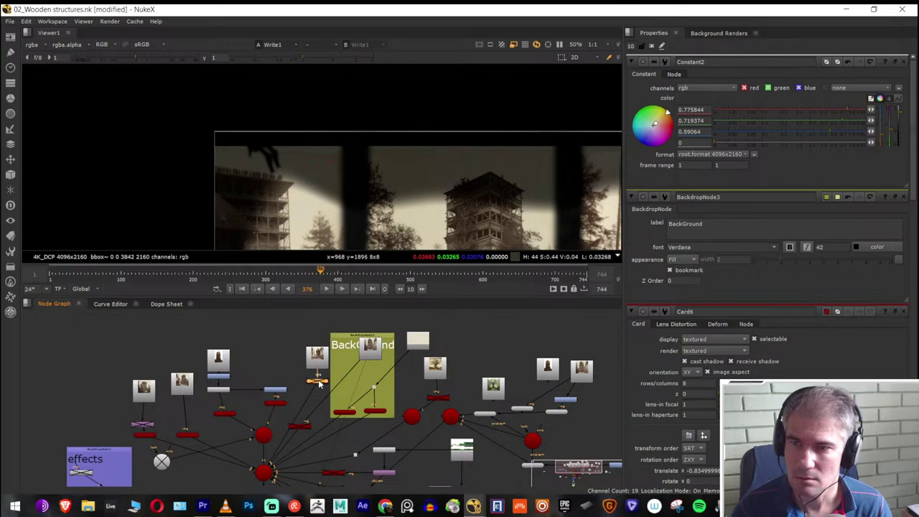
pyautogui.click(229, 415)
pyautogui.press('d')
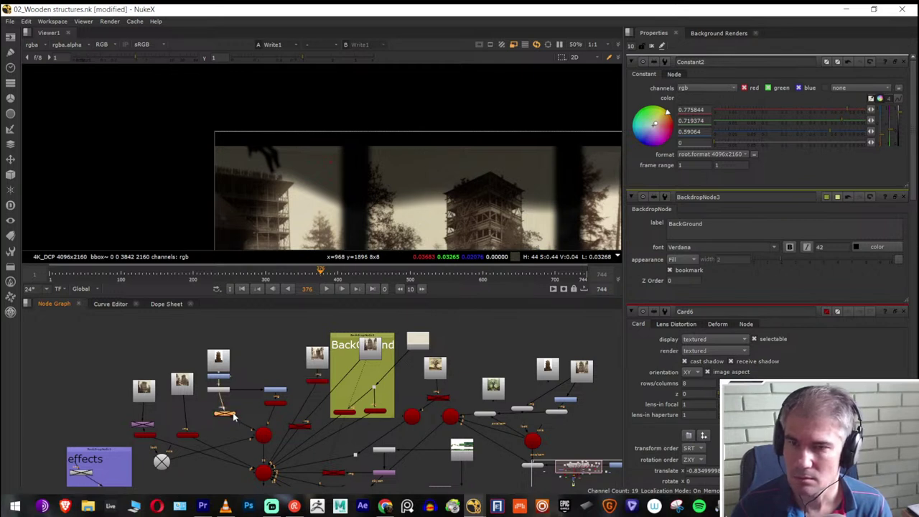
pyautogui.press('d')
pyautogui.click(280, 404)
pyautogui.press('d')
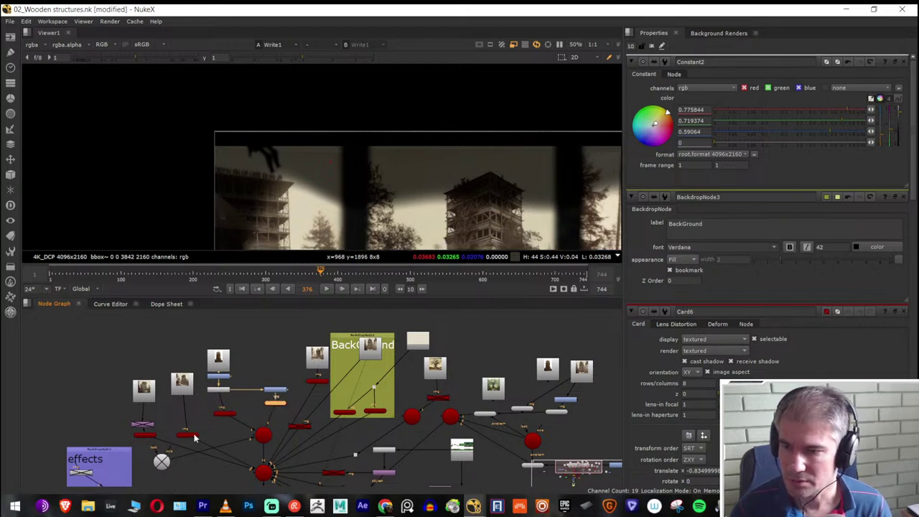
pyautogui.click(192, 435)
pyautogui.click(144, 435)
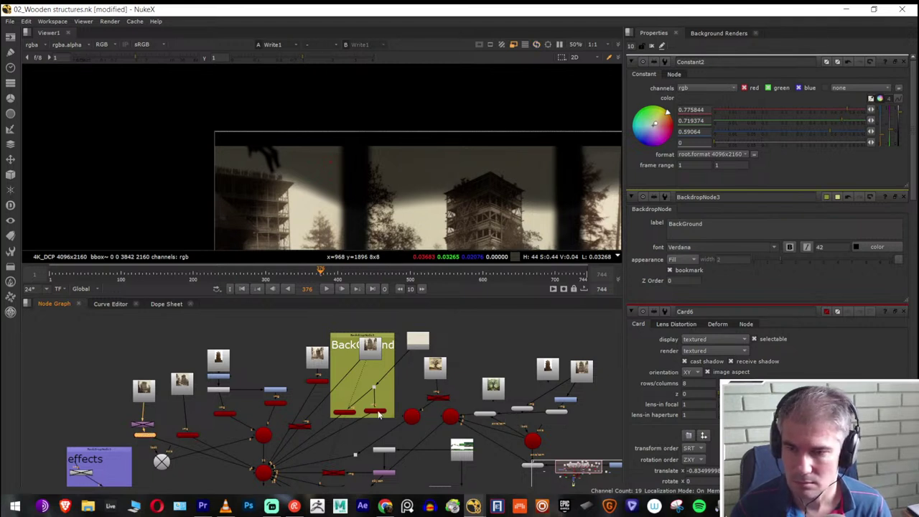
pyautogui.scroll(-2, 379, 338)
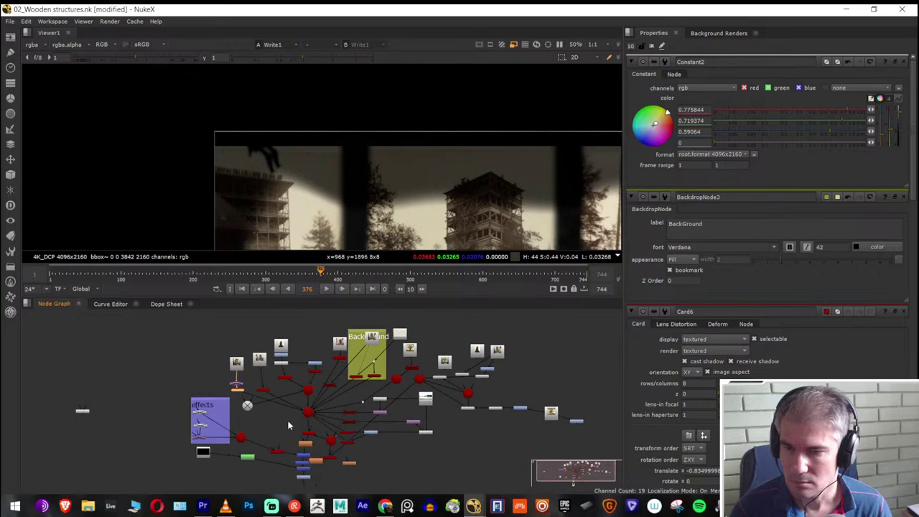
pyautogui.scroll(3, 290, 425)
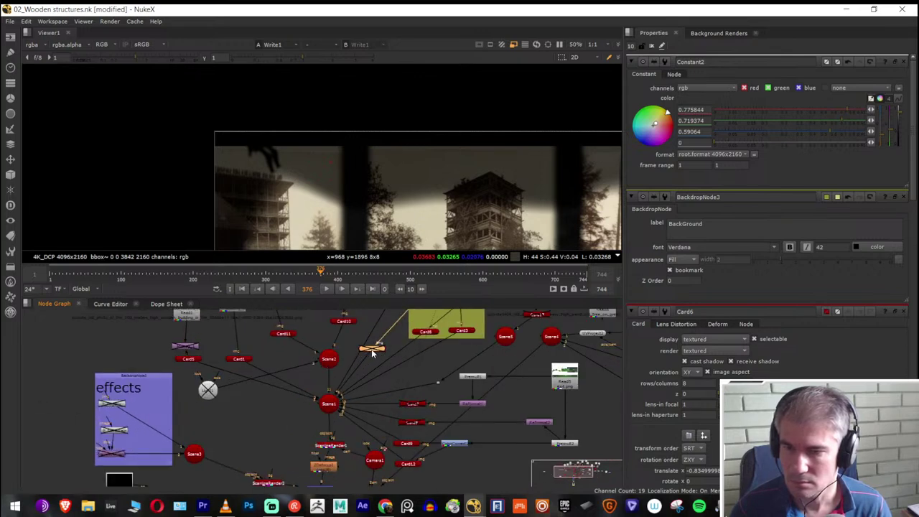
# Inspect the upper edge of the sky behind the towers in a maximised viewer and restore the layout
pyautogui.press('space')
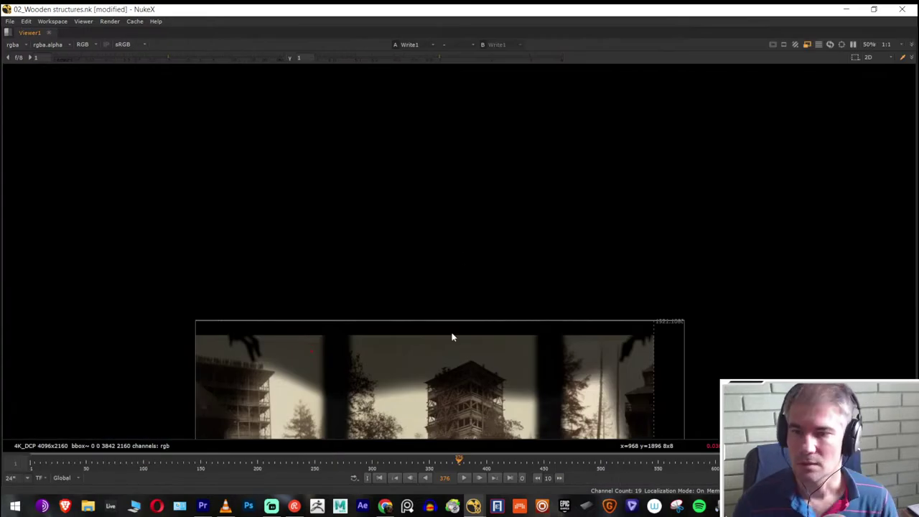
pyautogui.scroll(4, 431, 330)
pyautogui.moveTo(308, 364); pyautogui.dragTo(504, 266)
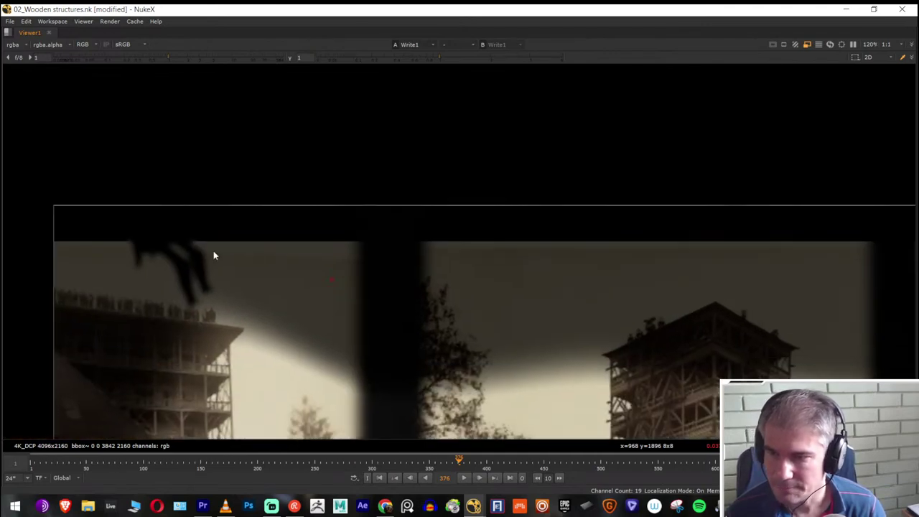
pyautogui.scroll(-3, 214, 255)
pyautogui.press('space')
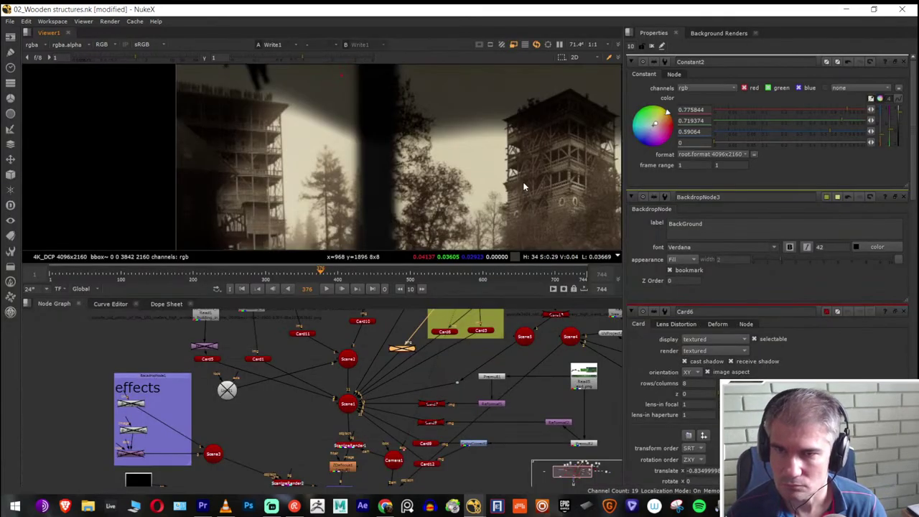
# Examine in 3D how the photo cards overlap the background cards above the towers, and return to the 2D render
pyautogui.press('Tab')
pyautogui.moveTo(435, 192); pyautogui.dragTo(323, 165)
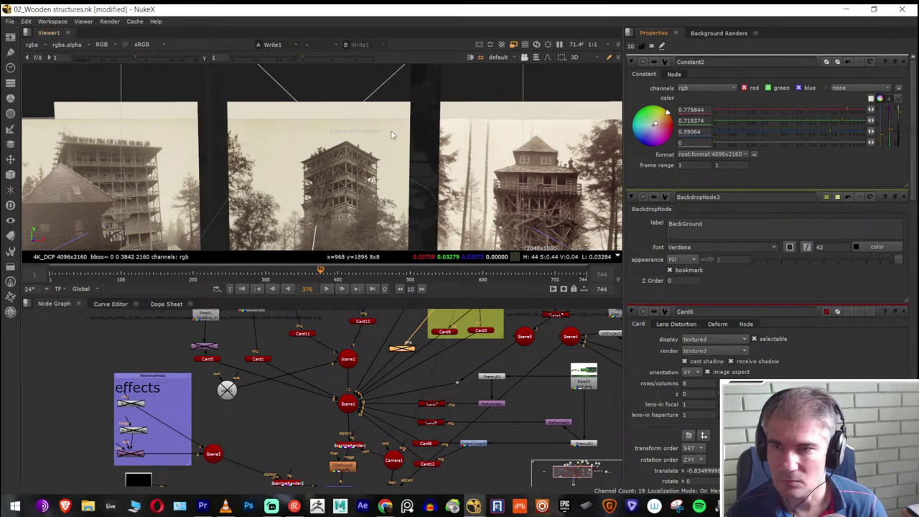
pyautogui.moveTo(396, 135); pyautogui.dragTo(400, 131)
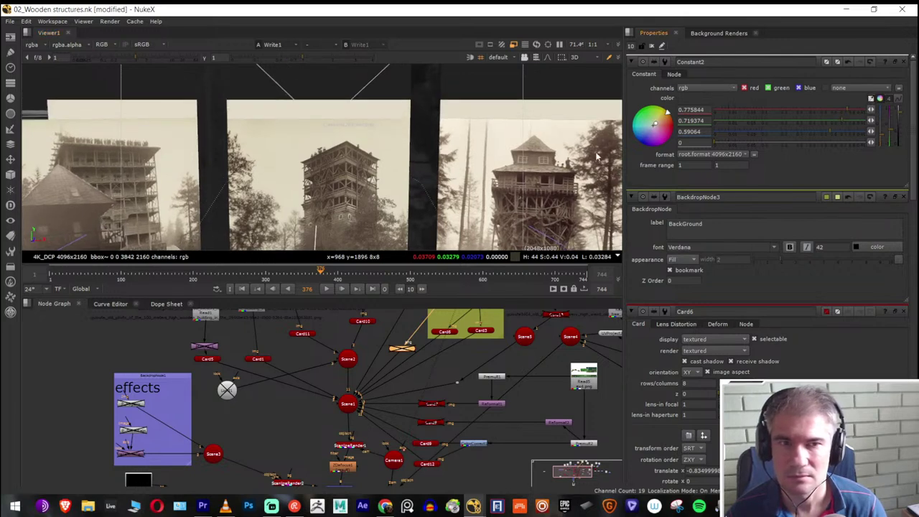
pyautogui.moveTo(395, 135); pyautogui.dragTo(393, 142)
pyautogui.press('Tab')
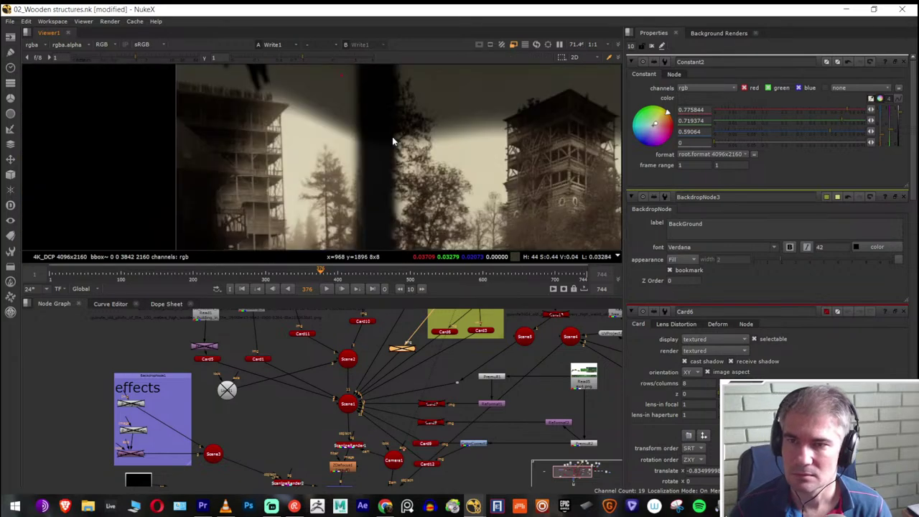
# Temporarily bypass ColorCorrect3 above the grain node and sample the render's sky as Constant2's color: 0.726924, 0.671397, 0.63088
pyautogui.scroll(-3, 373, 467)
pyautogui.scroll(3, 396, 373)
pyautogui.scroll(1, 382, 354)
pyautogui.moveTo(381, 342); pyautogui.dragTo(377, 388)
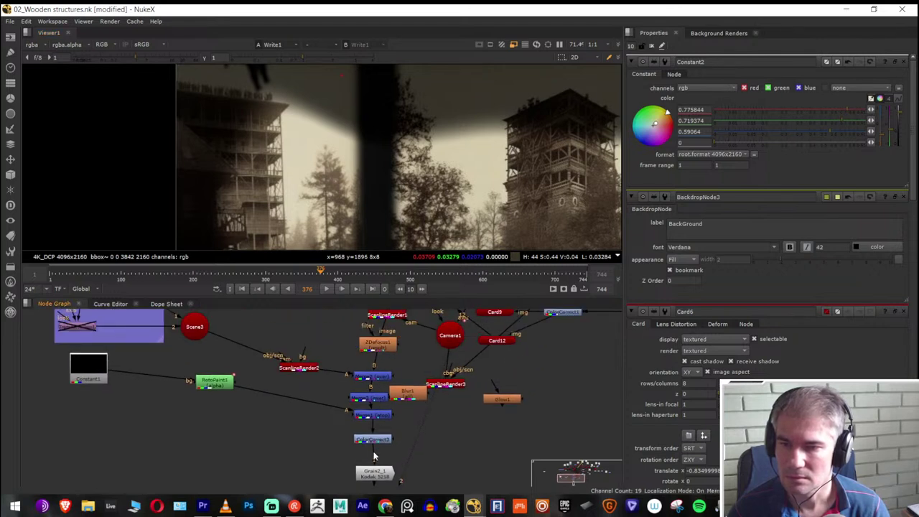
pyautogui.click(373, 439)
pyautogui.press('d')
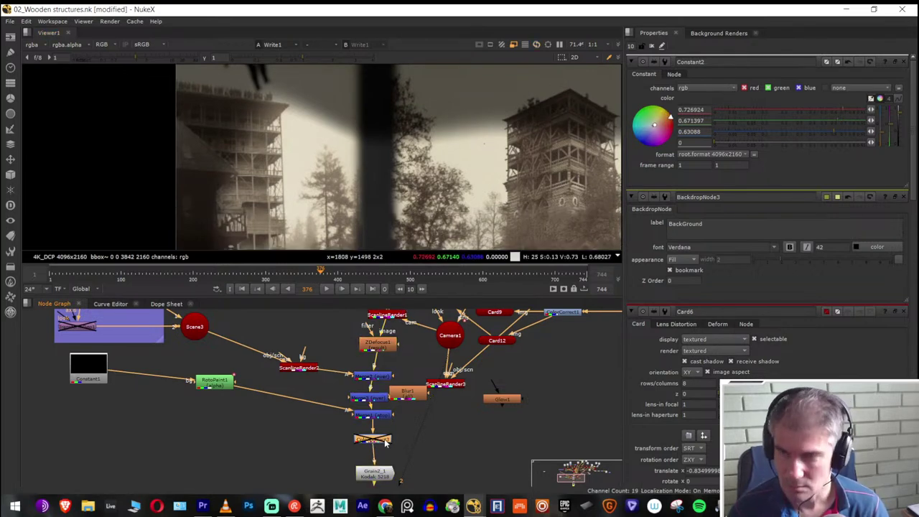
pyautogui.press('d')
pyautogui.scroll(3, 331, 146)
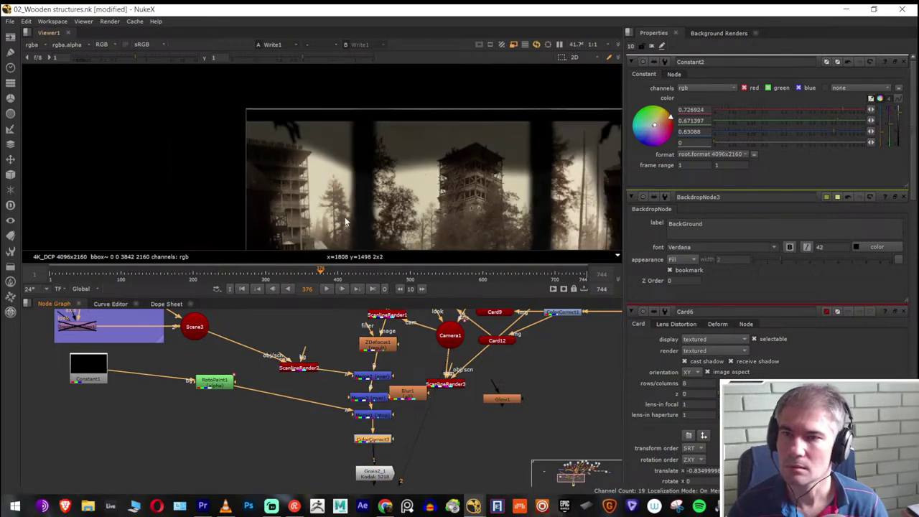
pyautogui.scroll(4, 321, 117)
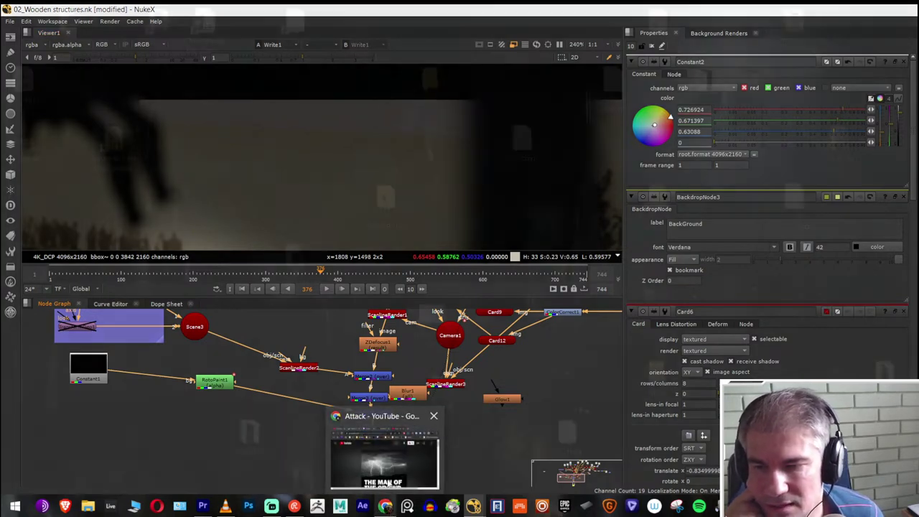
# Switch to Chrome, search Google for "dark clouds" and open one of the image thumbnails in a new tab
pyautogui.click(387, 508)
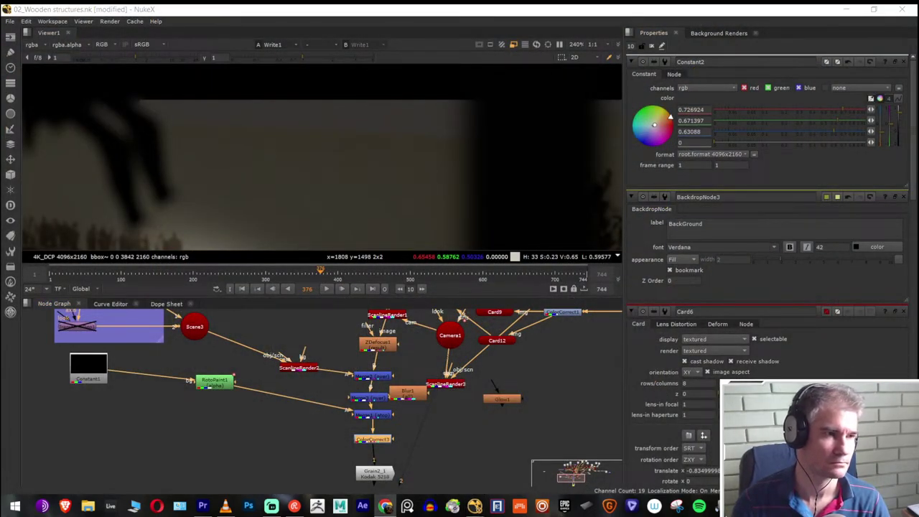
pyautogui.moveTo(517, 206); pyautogui.dragTo(163, 12)
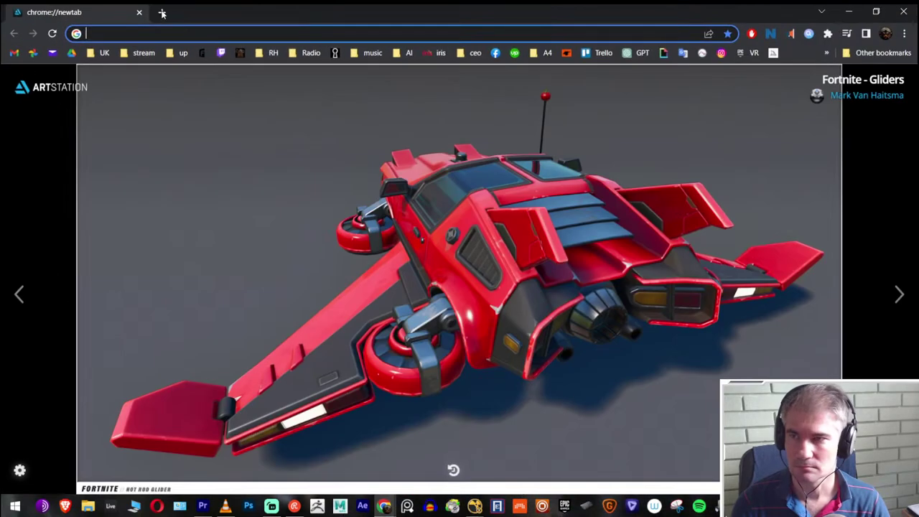
pyautogui.write('dark clou')
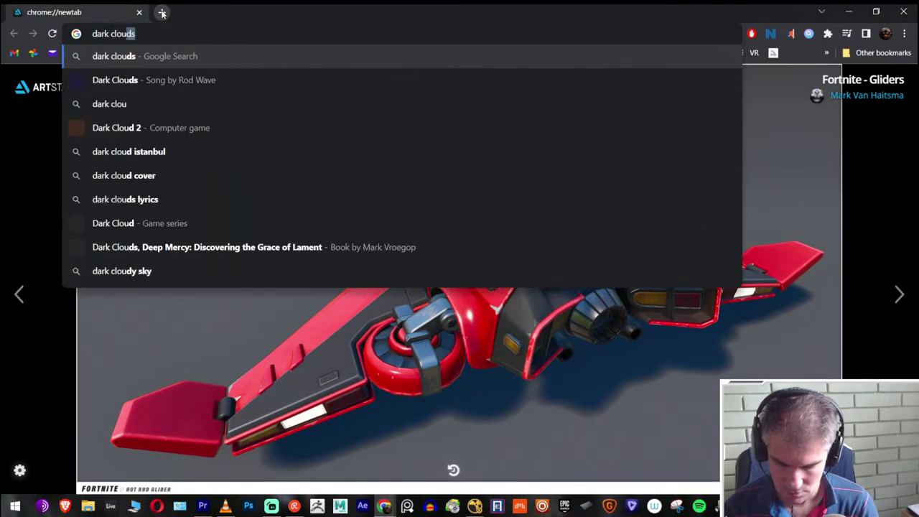
pyautogui.press('Return')
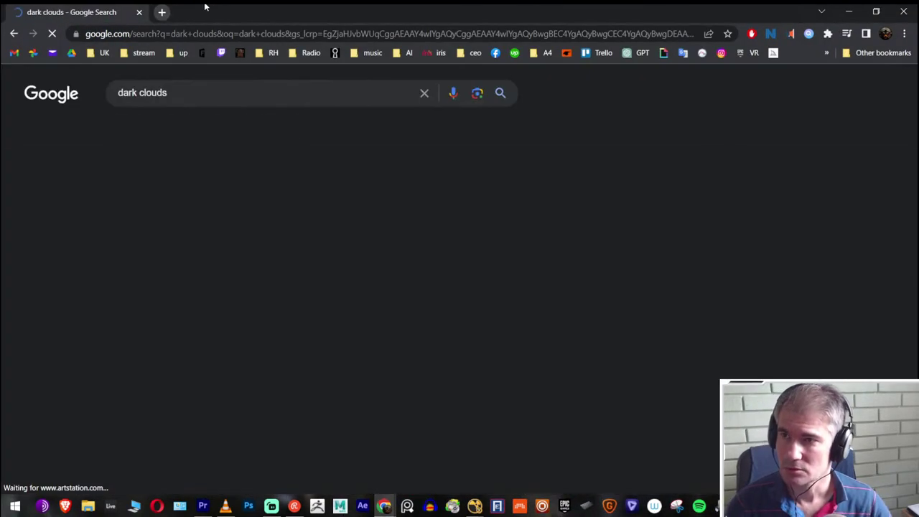
pyautogui.rightClick(192, 271)
pyautogui.click(208, 279)
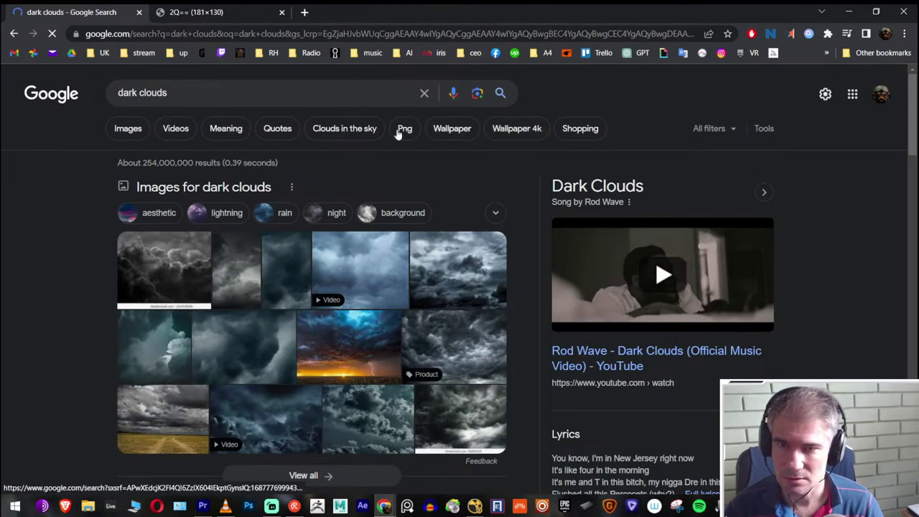
# Show the image results for dark clouds and restrict them to the Large size
pyautogui.click(764, 129)
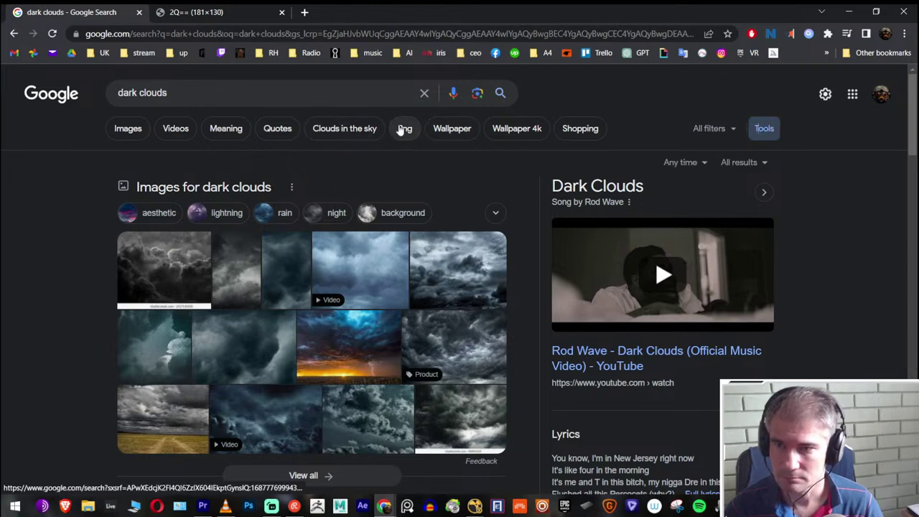
pyautogui.click(759, 164)
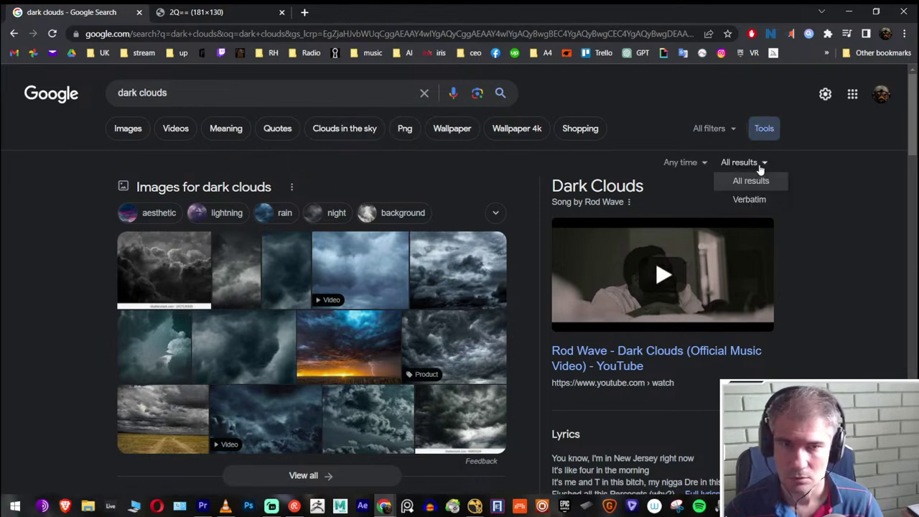
pyautogui.click(129, 131)
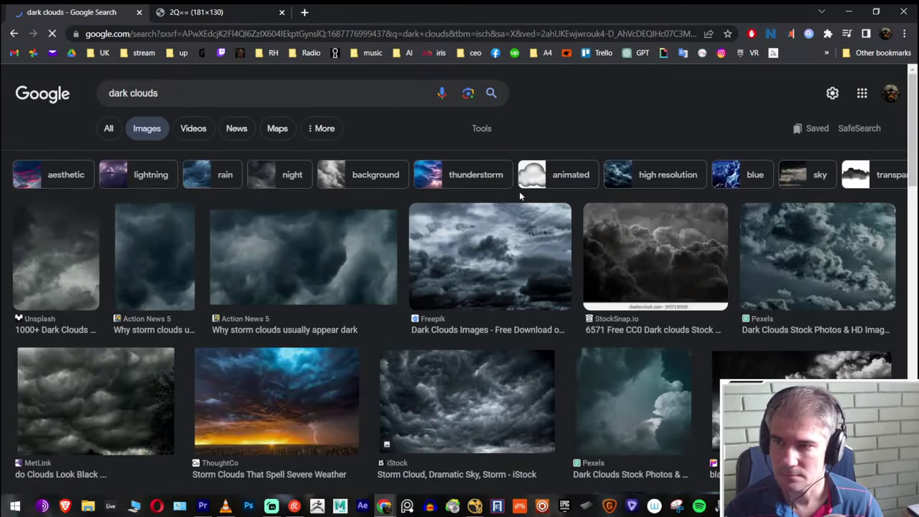
pyautogui.click(489, 130)
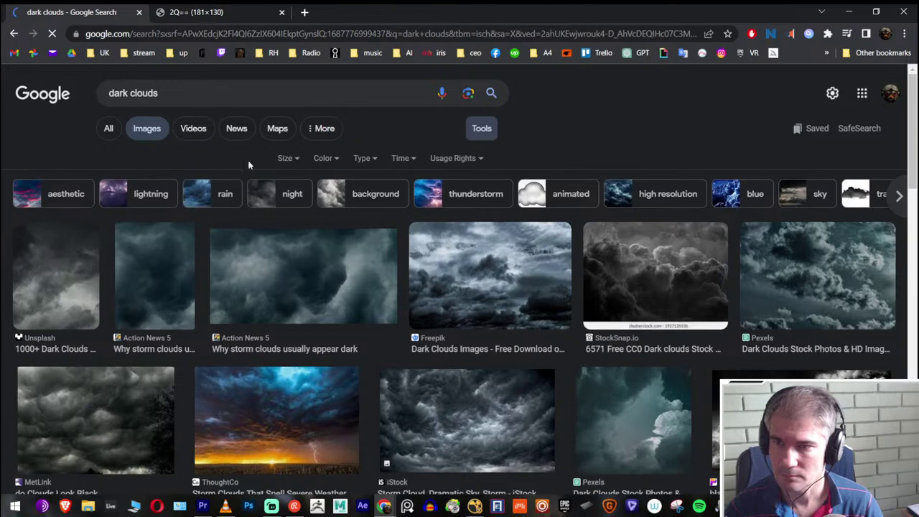
pyautogui.click(285, 159)
pyautogui.click(294, 196)
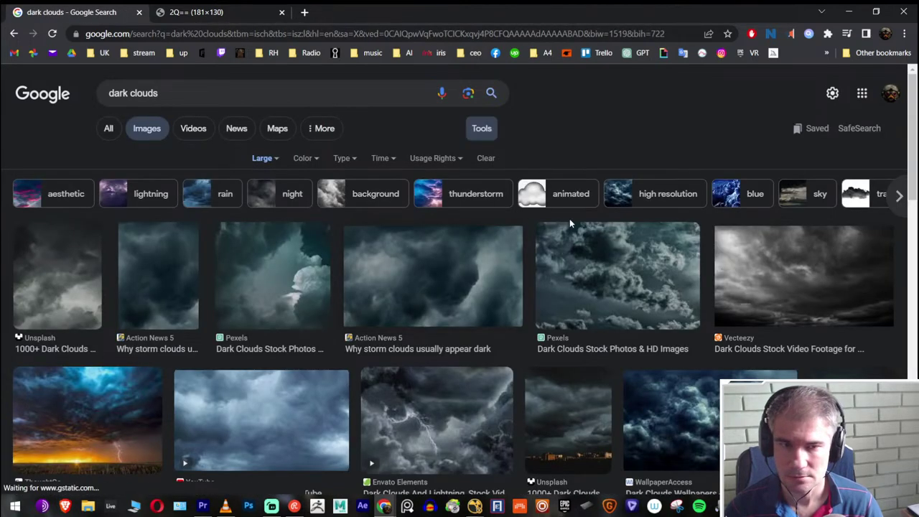
# Browse the cloud images and open the Pexels road photo and the Backgrounds sky photo in new tabs
pyautogui.scroll(-3, 610, 219)
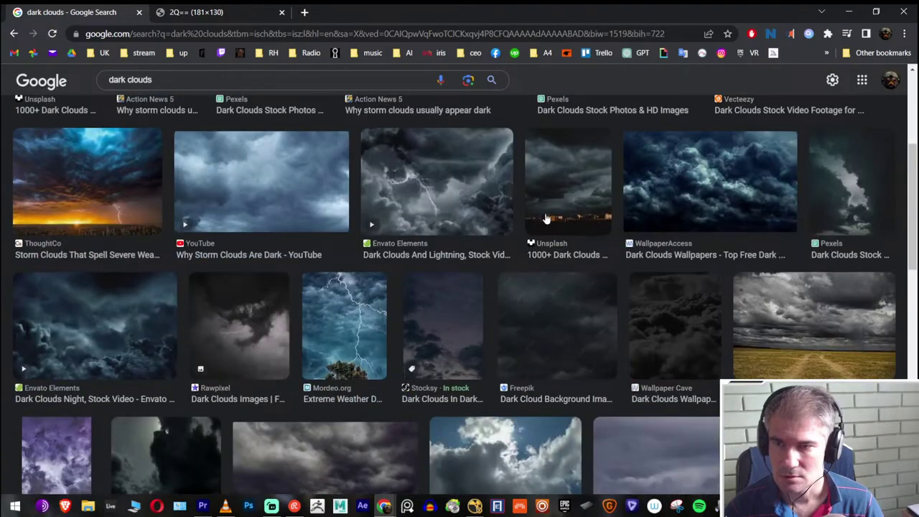
pyautogui.scroll(-2, 507, 205)
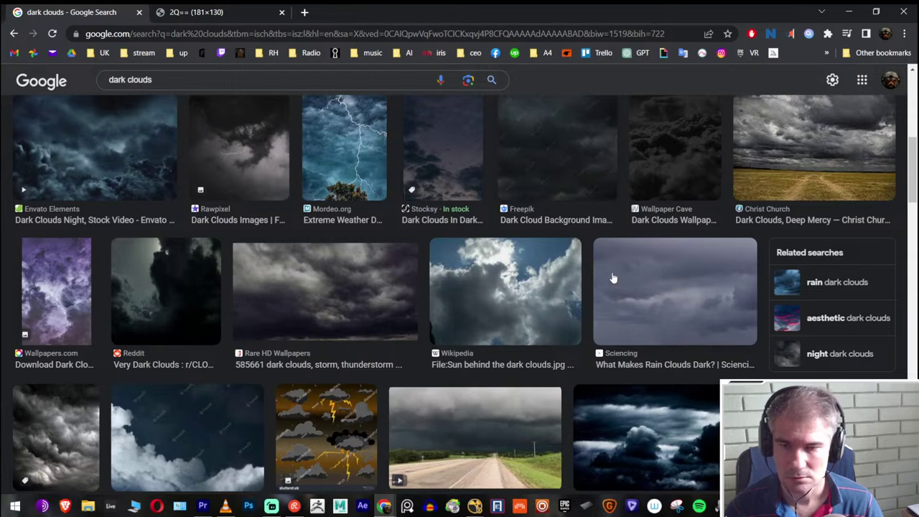
pyautogui.scroll(-2, 532, 260)
pyautogui.scroll(-2, 531, 261)
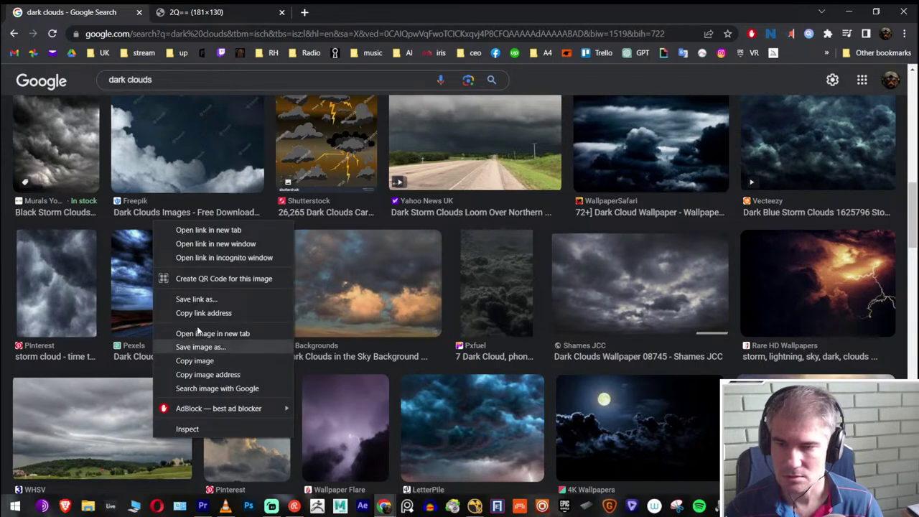
pyautogui.click(209, 229)
pyautogui.rightClick(355, 285)
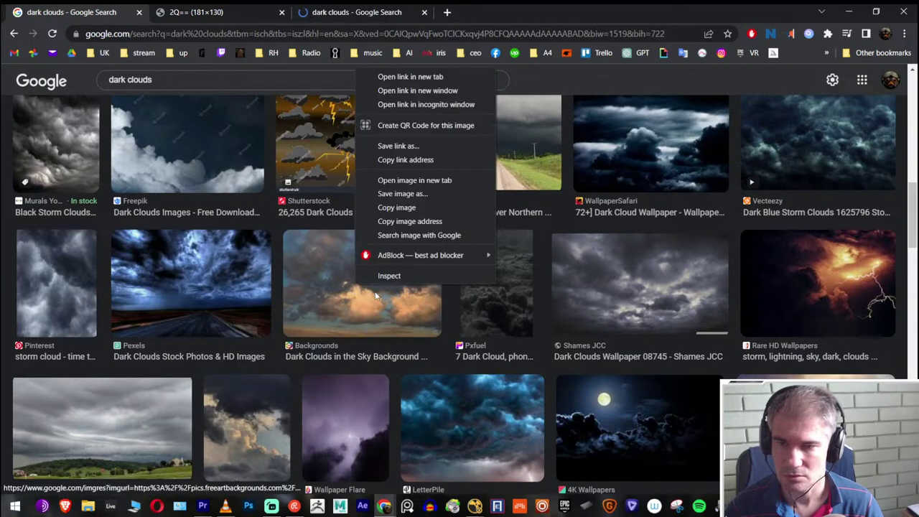
pyautogui.click(410, 77)
# Save the Shames JCC cloud wallpaper into 01_Assets\12_House in the Forest and copy that folder's path
pyautogui.click(646, 315)
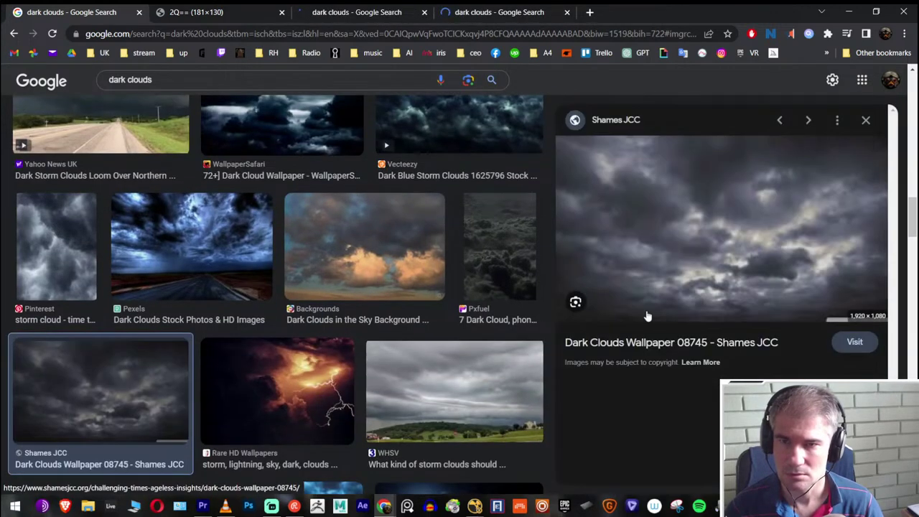
pyautogui.rightClick(717, 254)
pyautogui.click(761, 333)
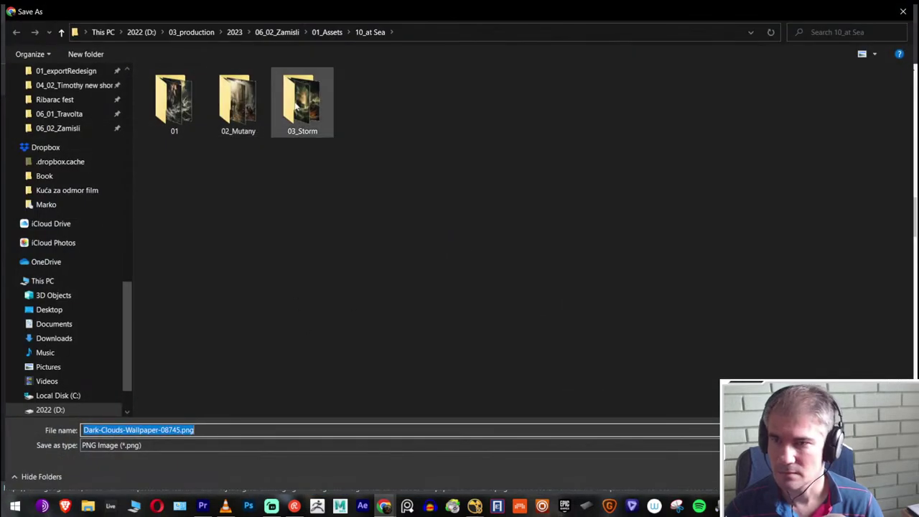
pyautogui.click(329, 33)
pyautogui.doubleClick(301, 188)
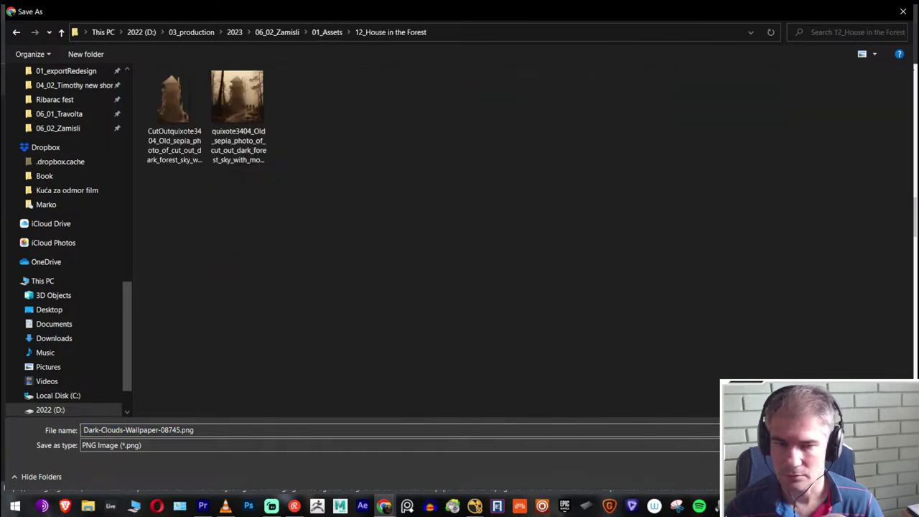
pyautogui.click(486, 37)
pyautogui.hotkey('ctrl', 'c')
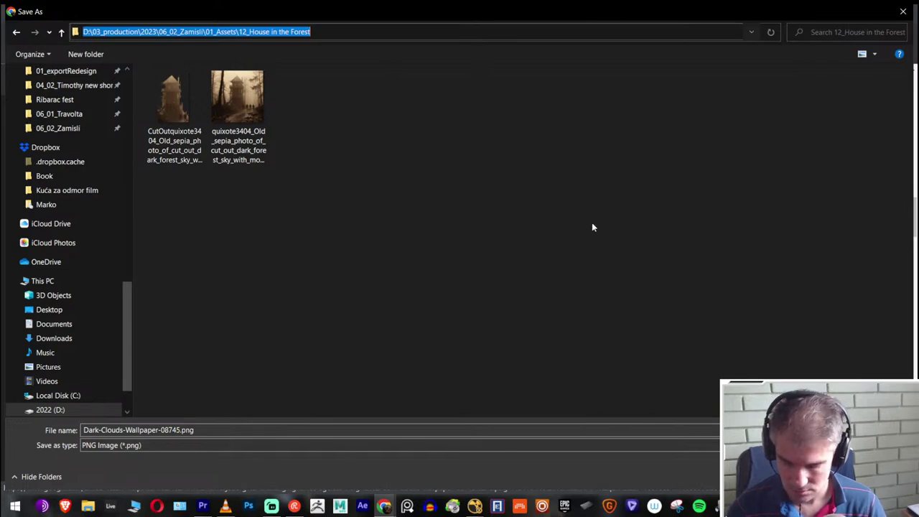
pyautogui.press('Return')
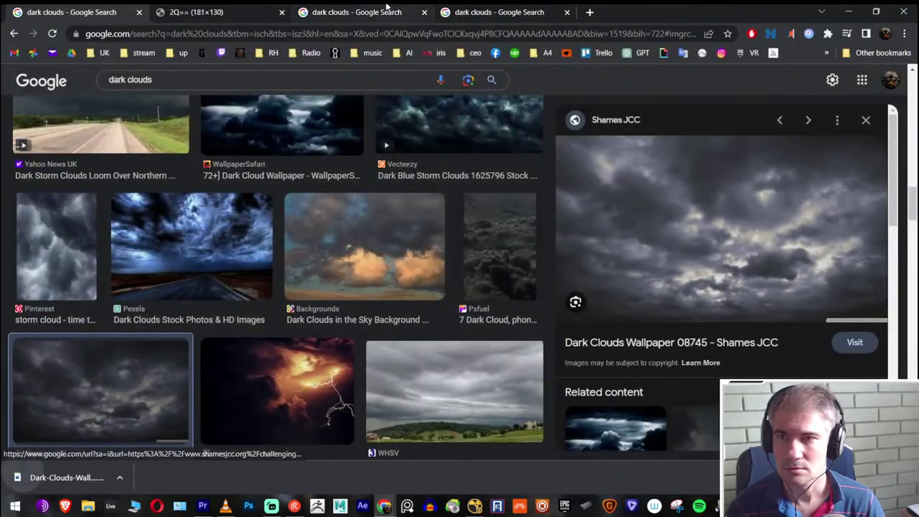
# Save the WHSV storm cloud image from its own tab into the 12_House in the Forest folder
pyautogui.click(402, 12)
pyautogui.rightClick(449, 185)
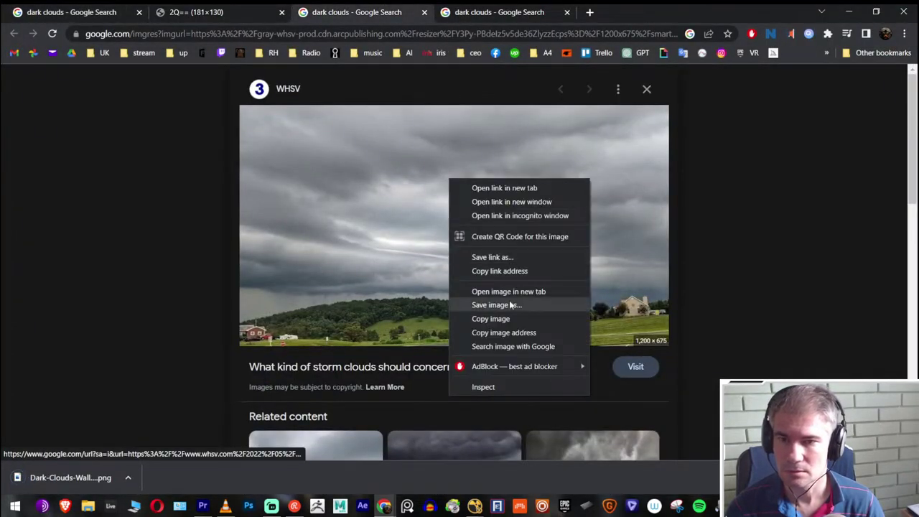
pyautogui.click(513, 303)
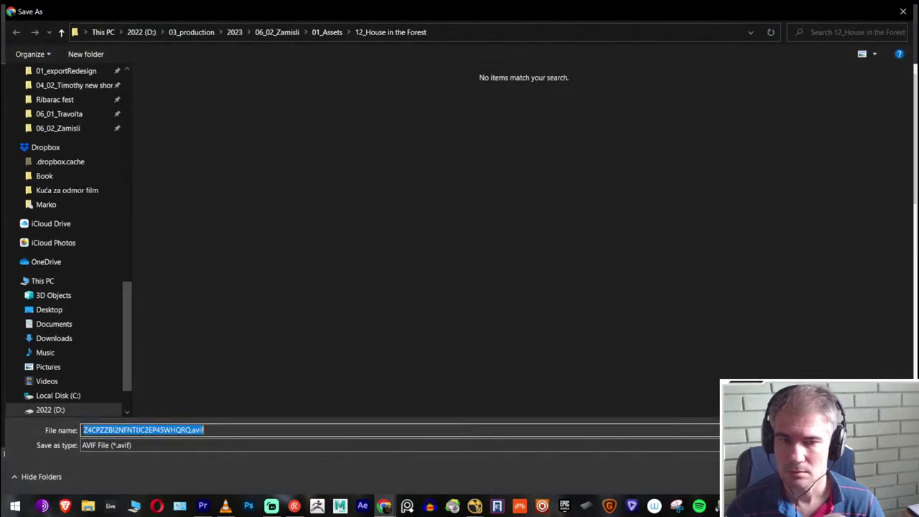
pyautogui.press('Return')
# Save the Backgrounds sunset cloud image as Dark_Clouds_in_the_Sky_Background-1086.jpg in the same assets folder
pyautogui.click(488, 10)
pyautogui.rightClick(464, 188)
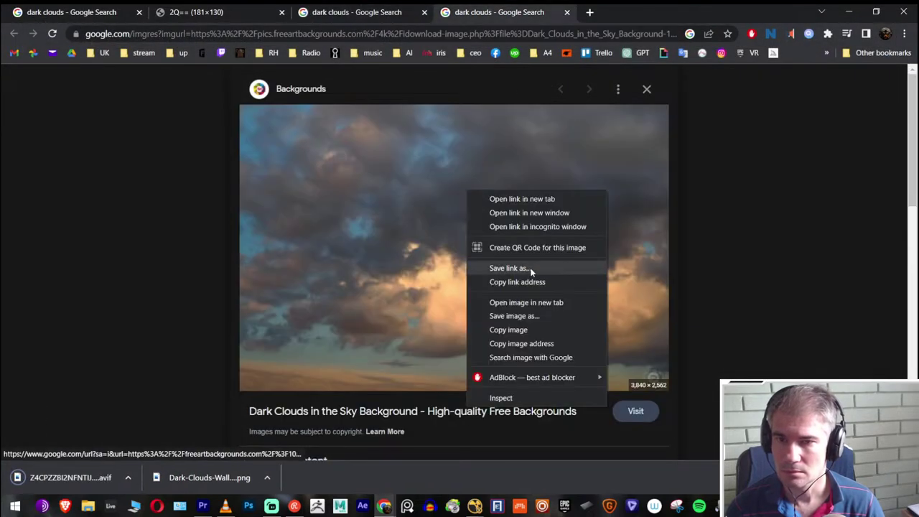
pyautogui.click(537, 312)
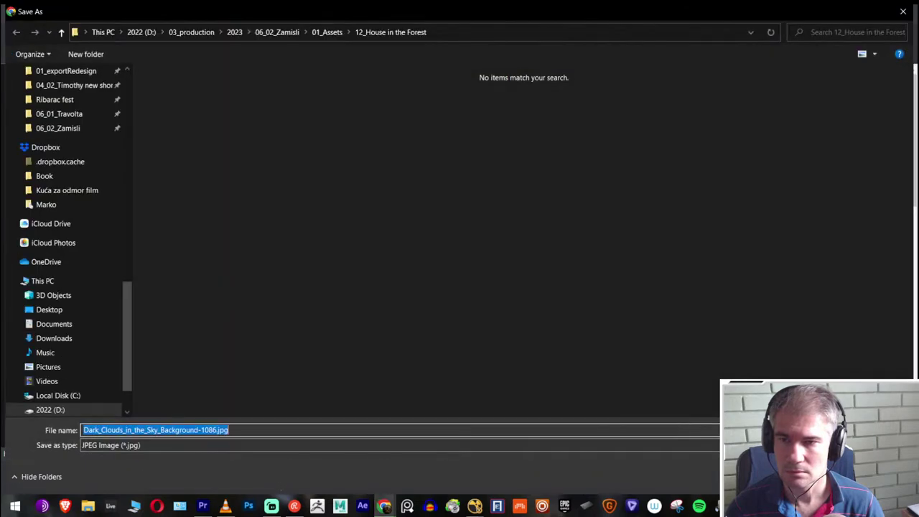
pyautogui.press('Return')
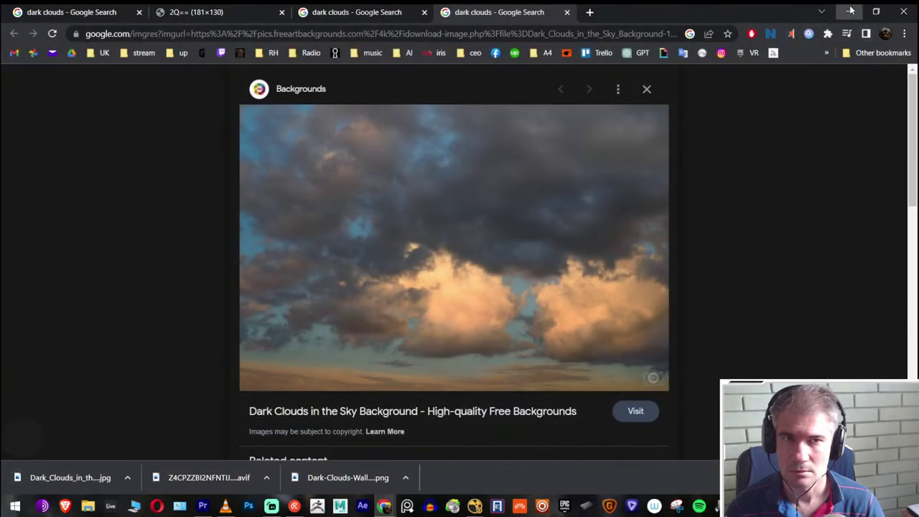
# Switch to NukeX and place a duplicate of the BackGround backdrop's photo Read node above the backdrop
pyautogui.click(294, 505)
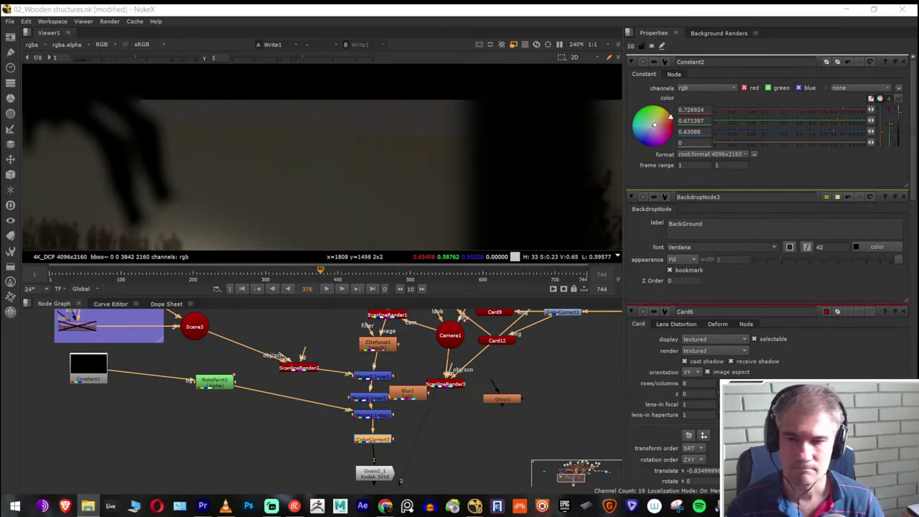
pyautogui.scroll(-6, 502, 425)
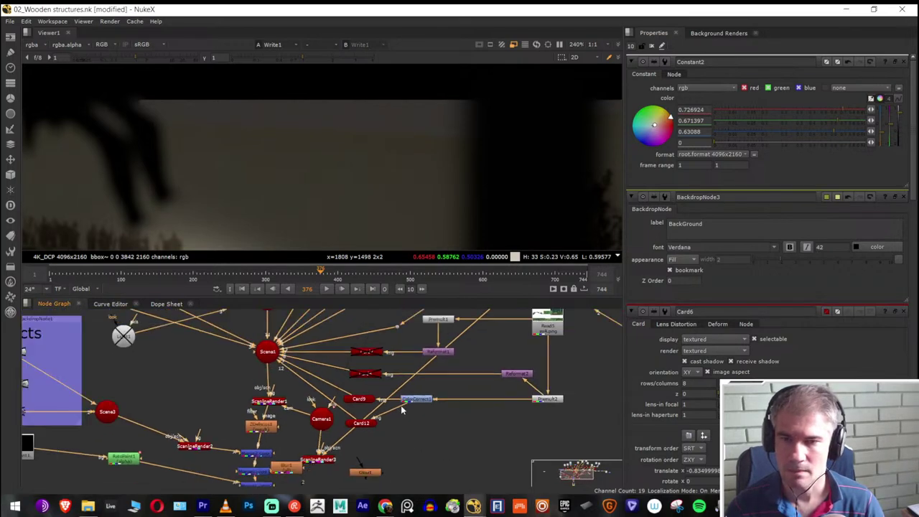
pyautogui.scroll(-2, 451, 369)
pyautogui.scroll(5, 451, 369)
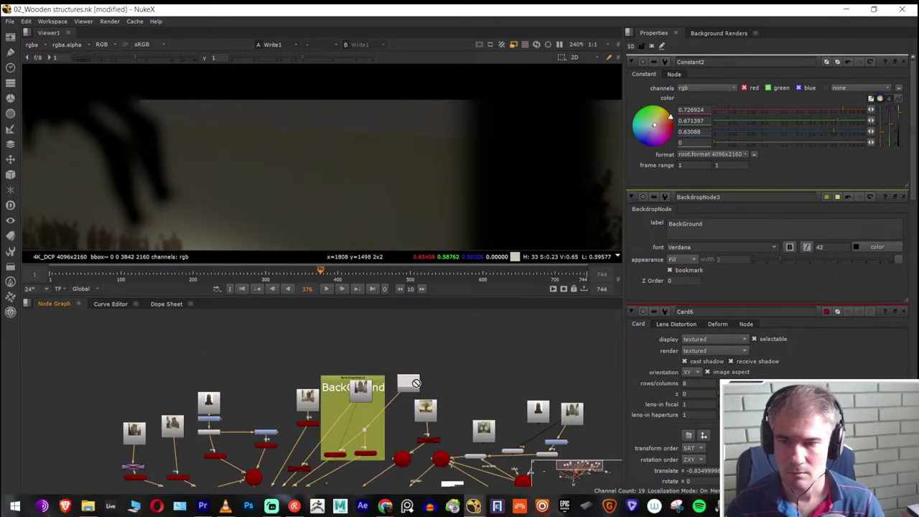
pyautogui.click(411, 383)
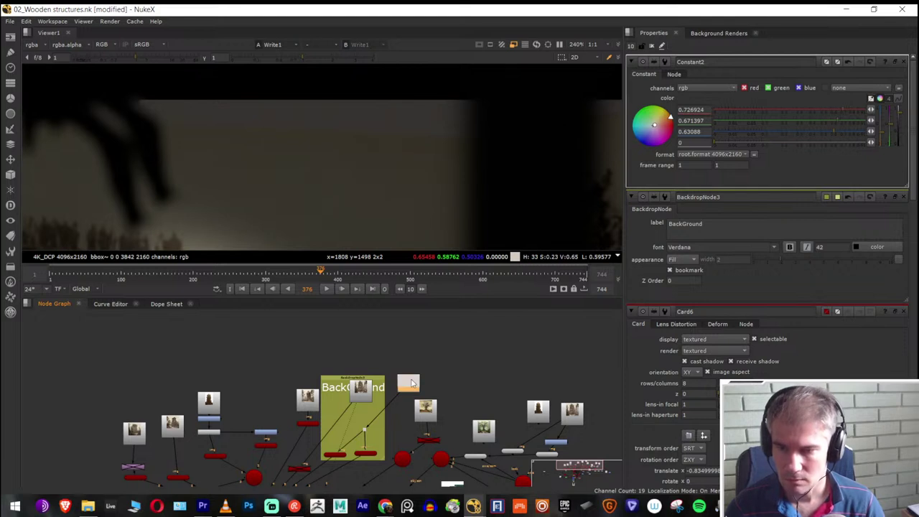
pyautogui.hotkey('ctrl', 'v')
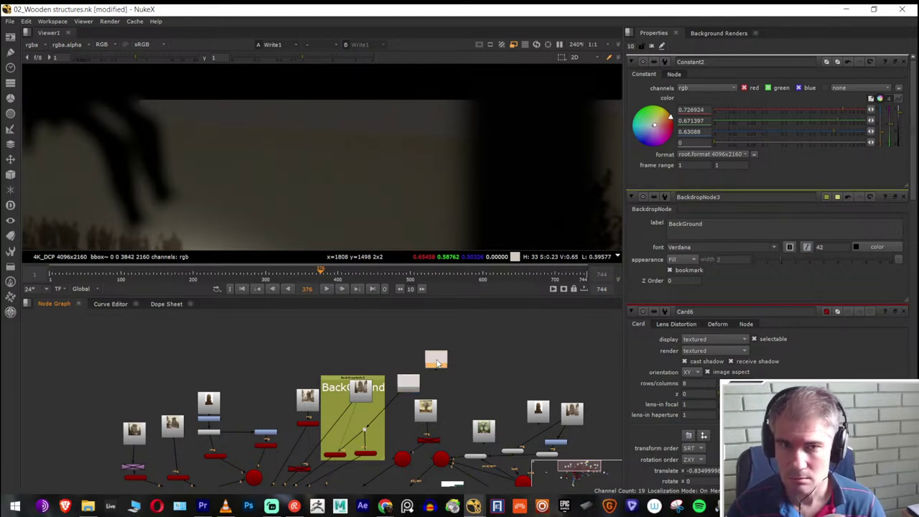
pyautogui.moveTo(438, 359); pyautogui.dragTo(367, 400)
pyautogui.hotkey('ctrl', 'v')
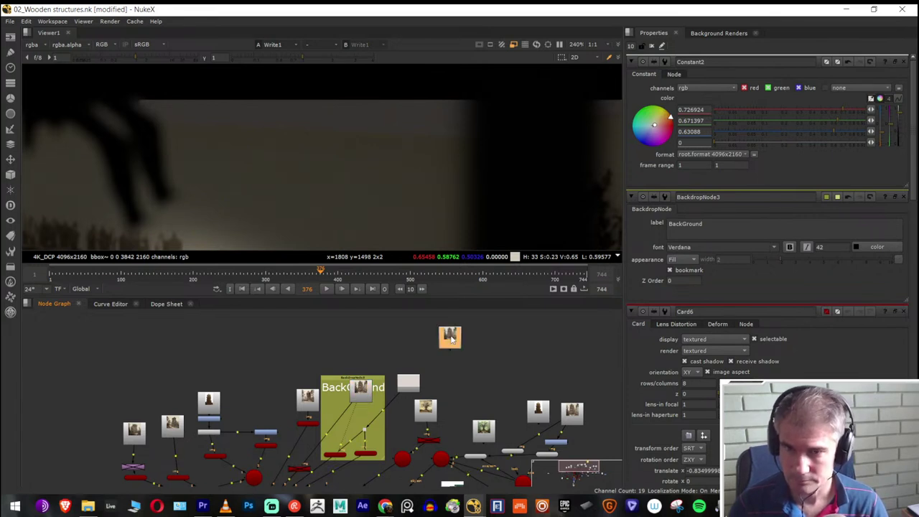
pyautogui.click(790, 89)
pyautogui.hotkey('ctrl', 'a')
pyautogui.hotkey('ctrl', 'v')
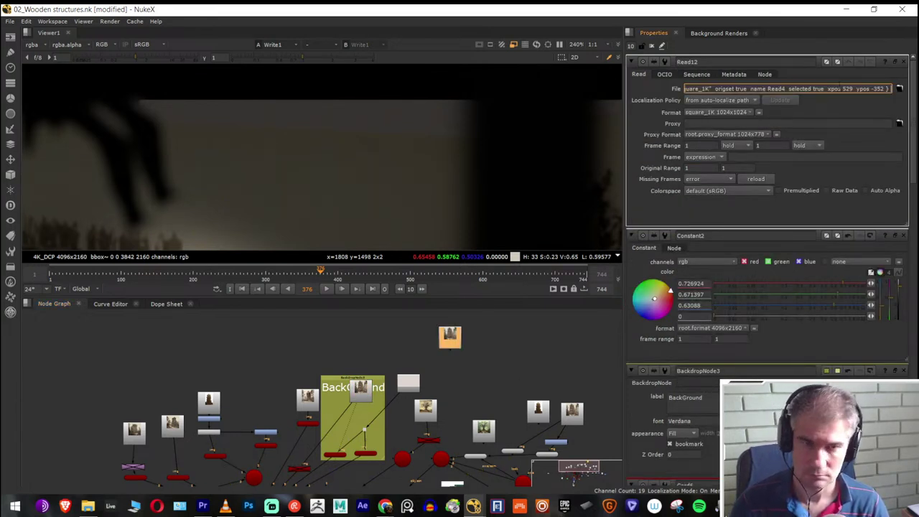
# Replace Read12's file with Dark_Clouds_in_the_Sky_Background-1086.jpg from the 12_House in the Forest folder
pyautogui.click(899, 88)
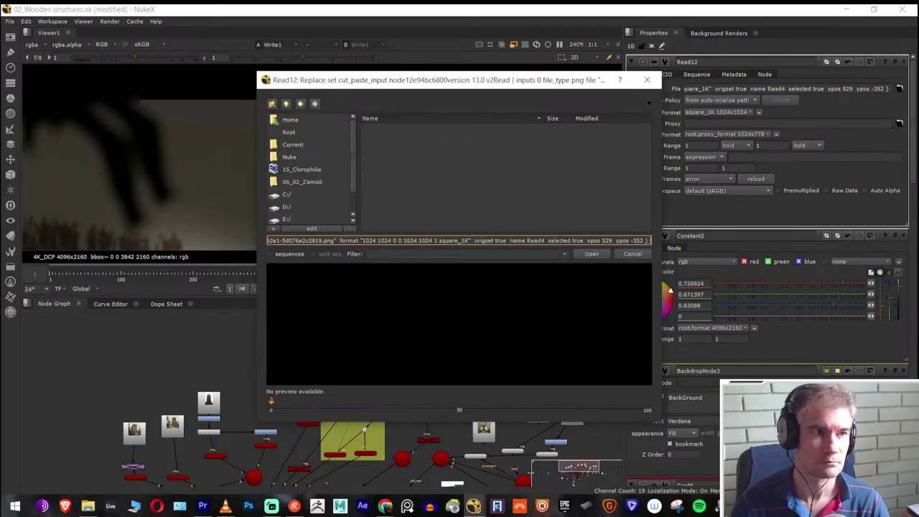
pyautogui.press('super+e')
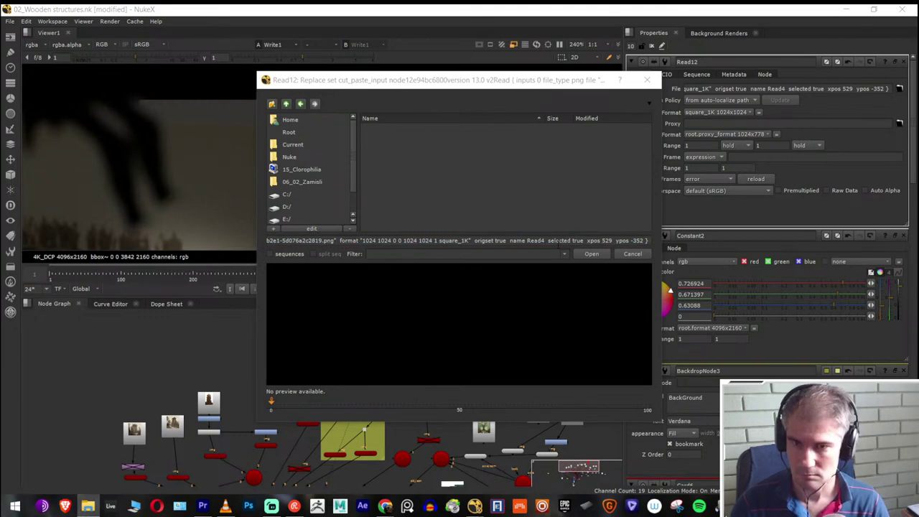
pyautogui.hotkey('alt', 'Tab')
pyautogui.hotkey('ctrl', 'a')
pyautogui.hotkey('ctrl', 'v')
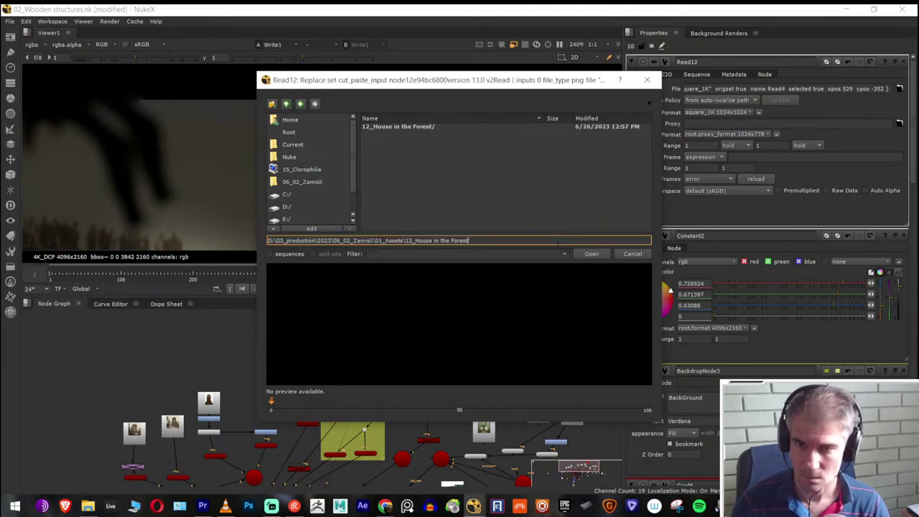
pyautogui.doubleClick(411, 127)
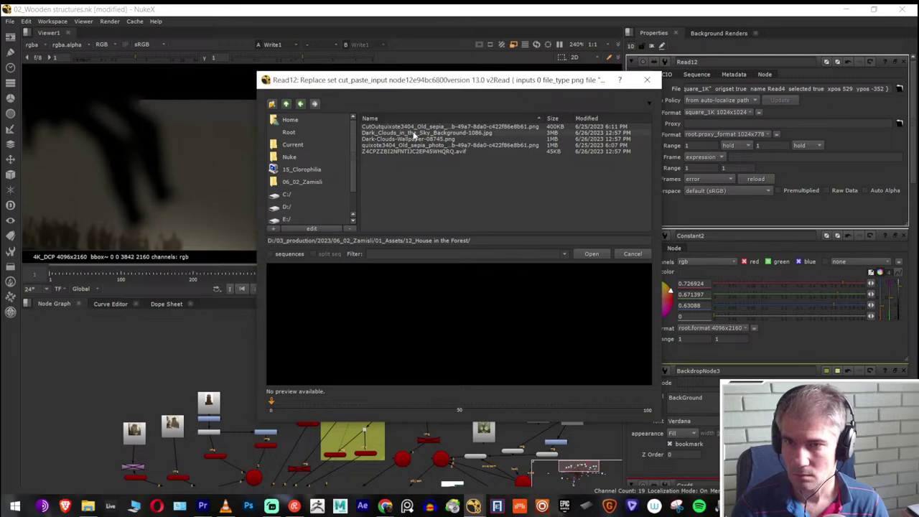
pyautogui.click(415, 134)
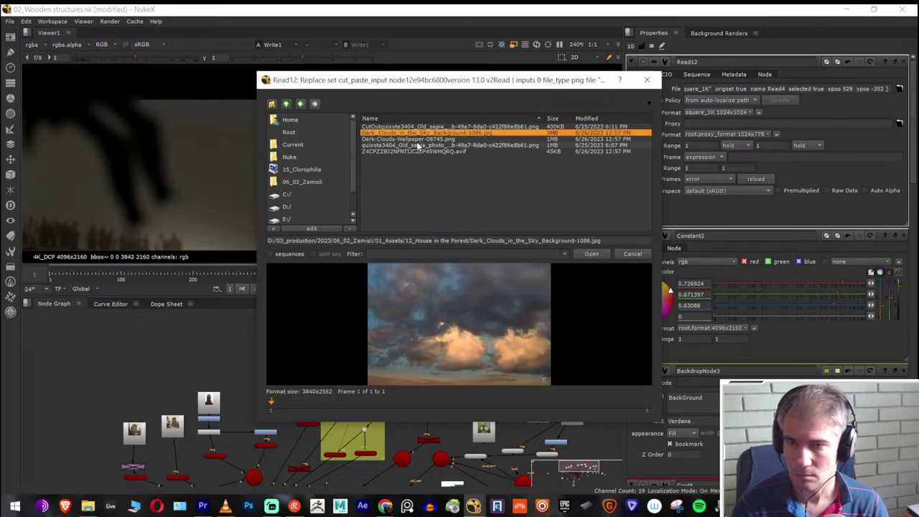
pyautogui.doubleClick(415, 137)
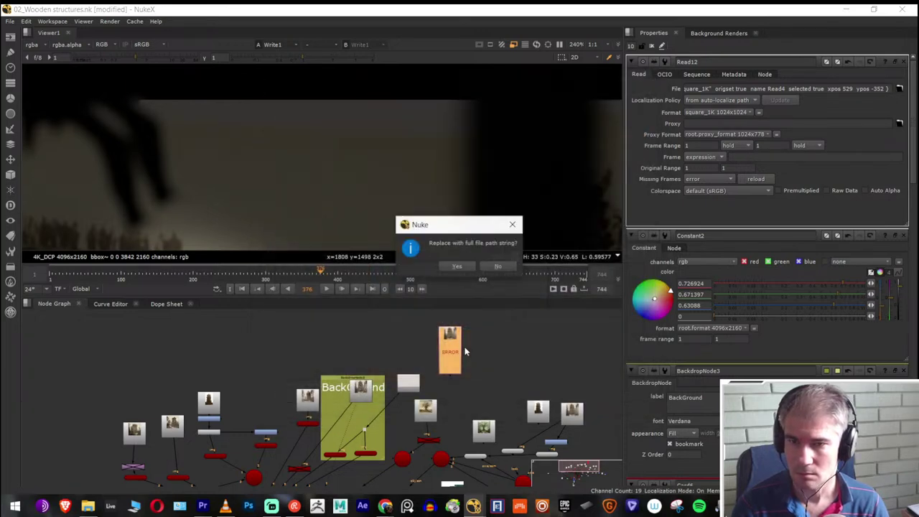
pyautogui.click(497, 266)
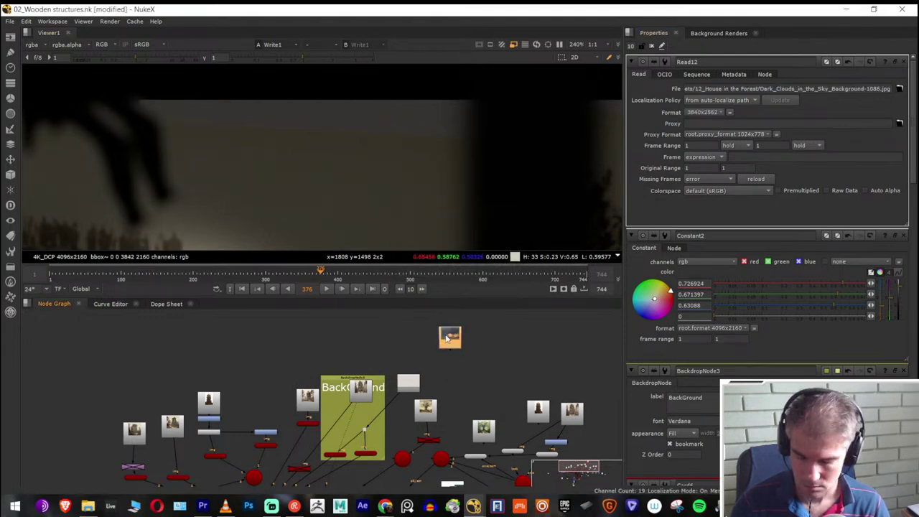
# Duplicate the sunset sky Read node beside the original, and load Dark-Clouds-Wallpaper-08745.png into Read12
pyautogui.hotkey('ctrl', 'c')
pyautogui.hotkey('ctrl', 'v')
pyautogui.moveTo(510, 341); pyautogui.dragTo(497, 343)
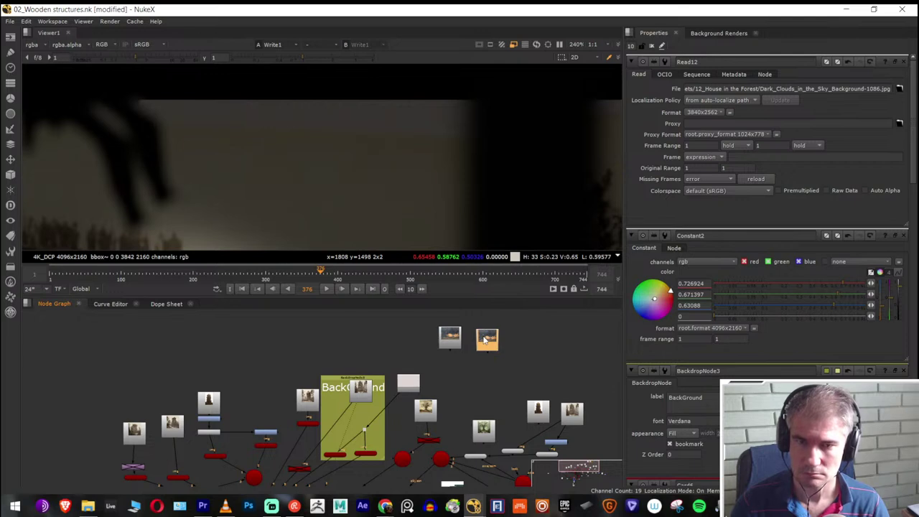
pyautogui.click(898, 88)
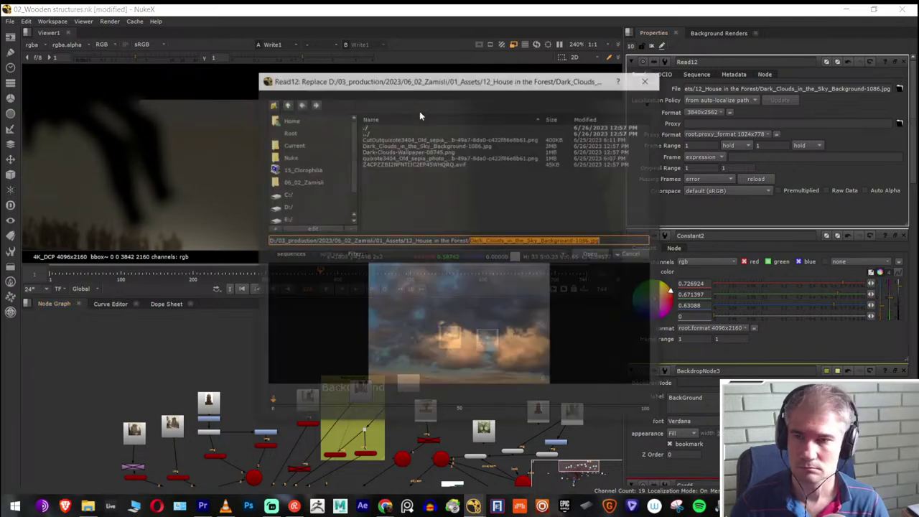
pyautogui.click(393, 157)
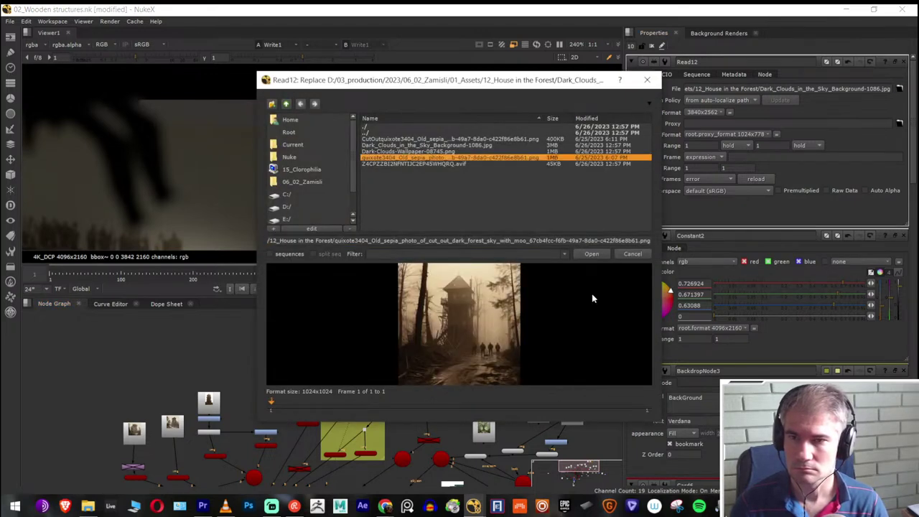
pyautogui.click(413, 152)
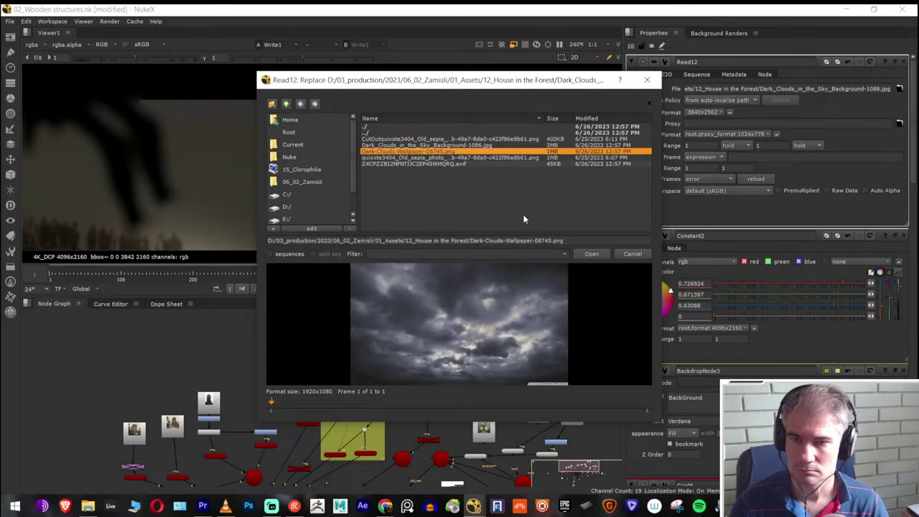
pyautogui.click(587, 253)
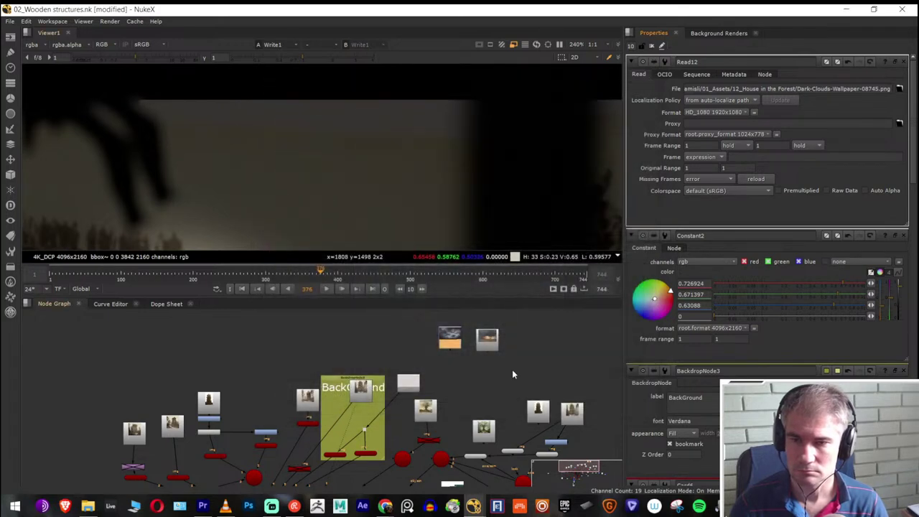
# Move Constant2 and its dot clear of the BackGround backdrop, and connect the dot's input to Read12 instead of Constant2
pyautogui.scroll(3, 502, 363)
pyautogui.scroll(-1, 391, 399)
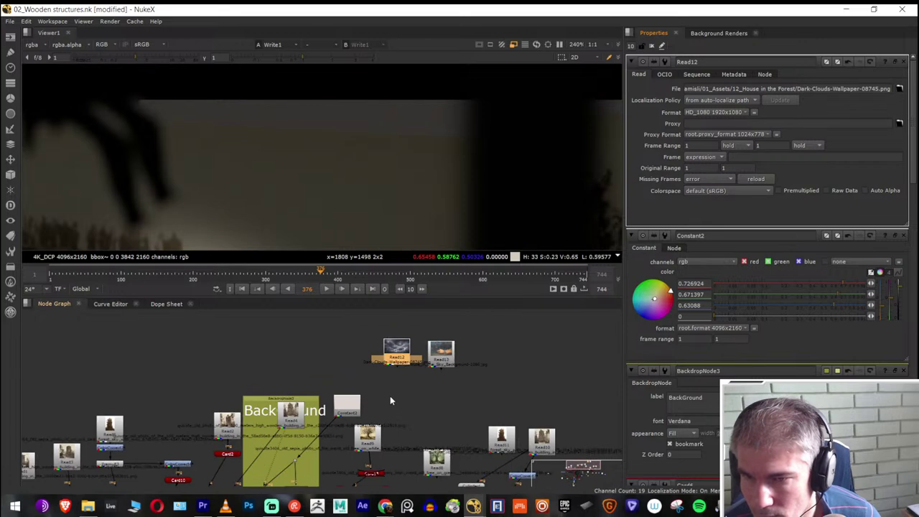
pyautogui.scroll(1, 391, 399)
pyautogui.moveTo(338, 410); pyautogui.dragTo(312, 376)
pyautogui.scroll(-2, 317, 389)
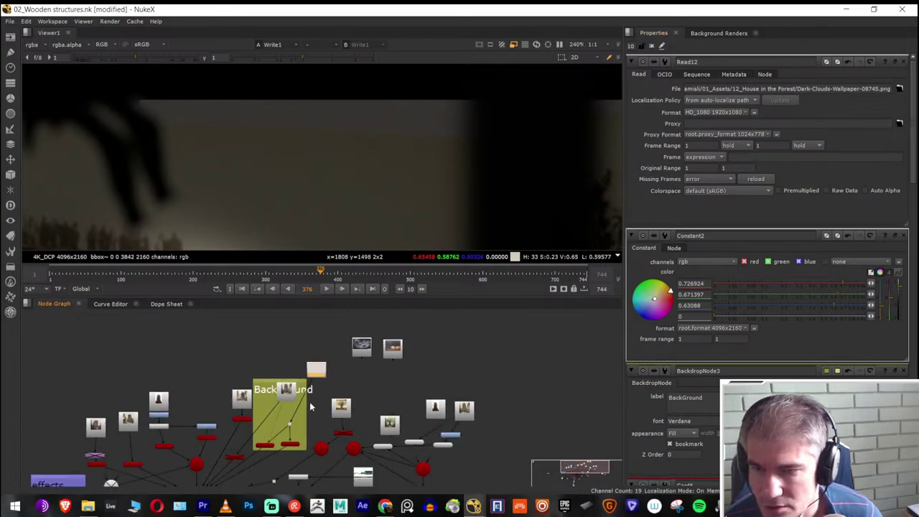
pyautogui.moveTo(291, 422); pyautogui.dragTo(316, 373)
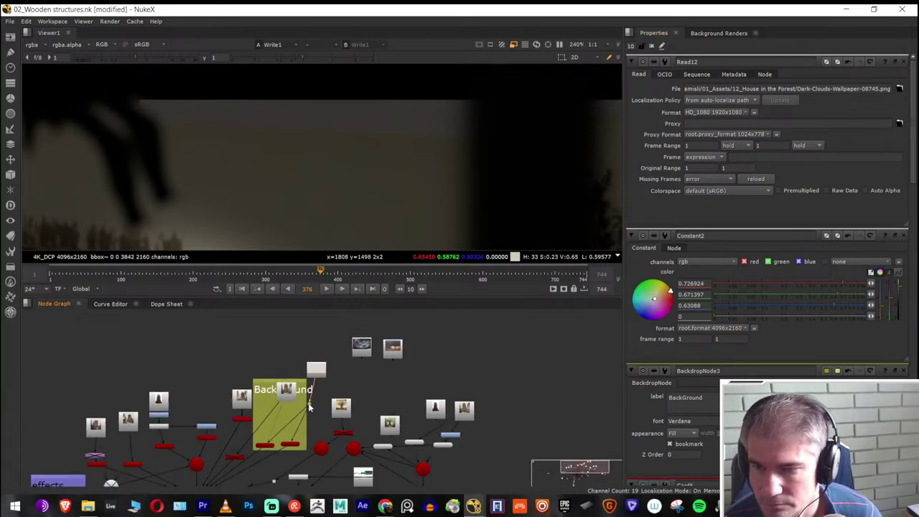
pyautogui.moveTo(310, 404); pyautogui.dragTo(358, 351)
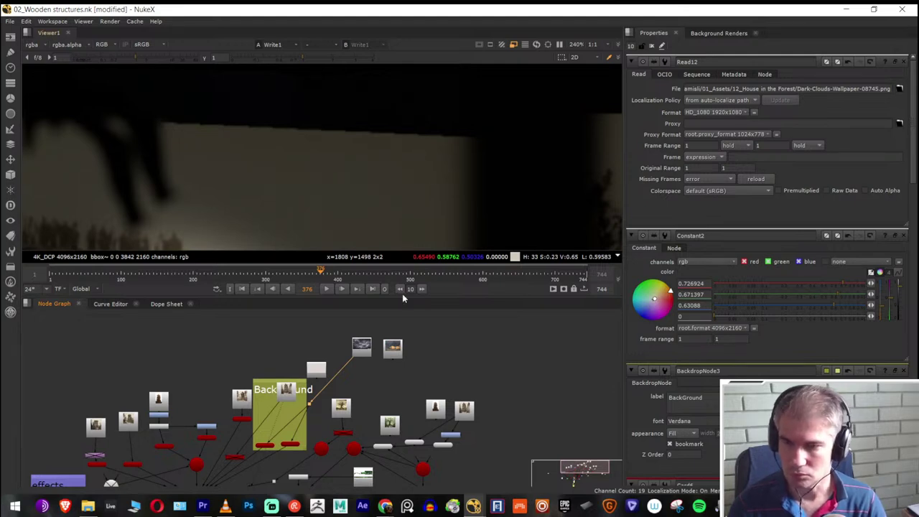
# Show the towers scene in the 3D view, and move Constant2 up beside the cloud Read nodes
pyautogui.press('Tab')
pyautogui.moveTo(391, 176); pyautogui.dragTo(405, 193)
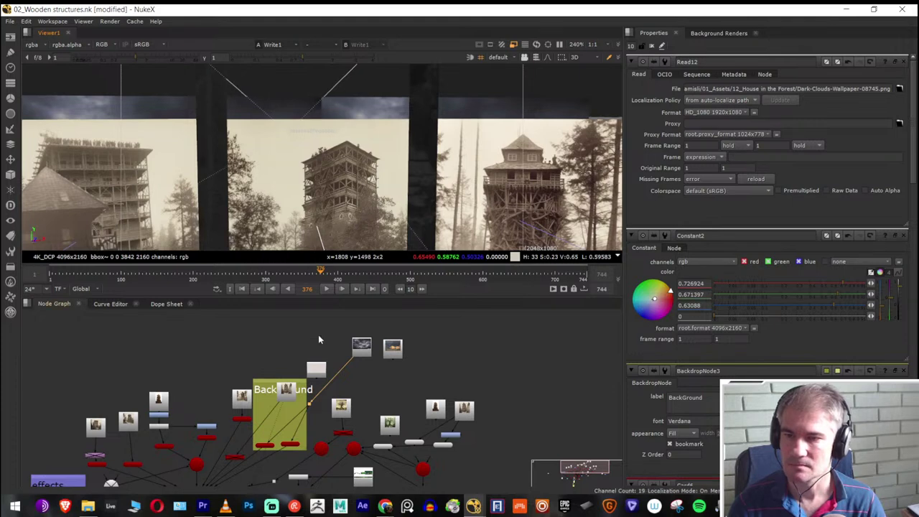
pyautogui.moveTo(313, 382); pyautogui.dragTo(314, 364)
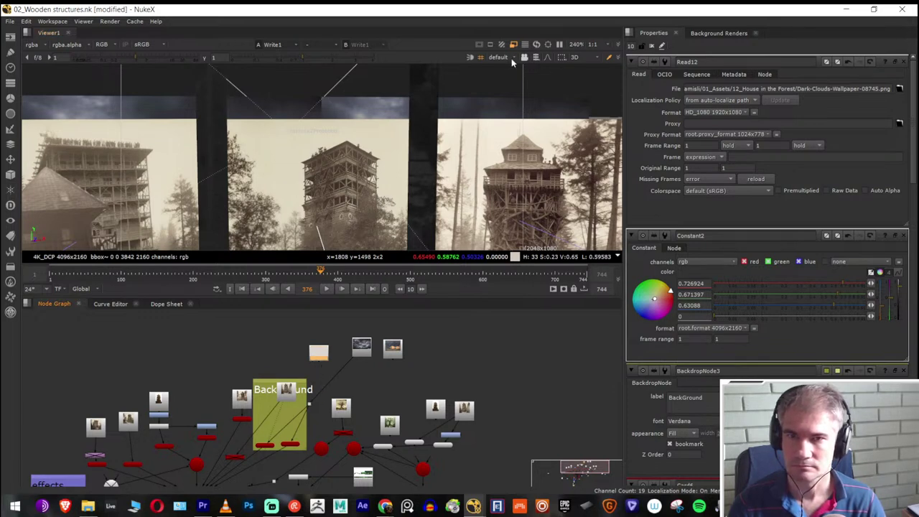
# Look through Camera1 in the 3D view and scrub the shot to examine the background behind the three towers
pyautogui.click(511, 58)
pyautogui.click(510, 82)
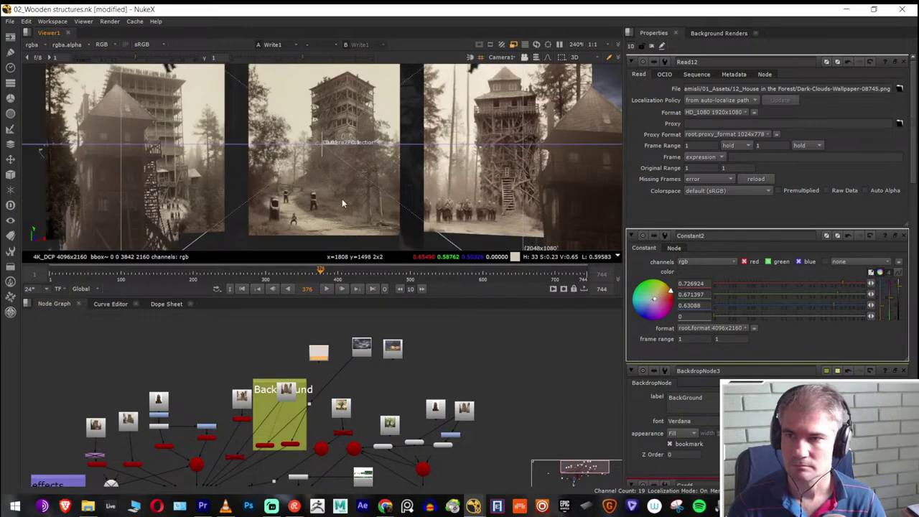
pyautogui.press('space')
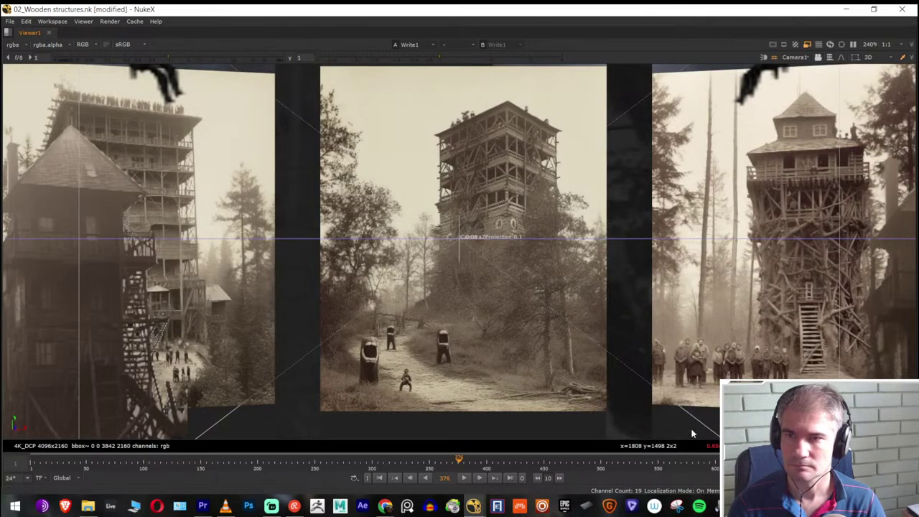
pyautogui.click(500, 461)
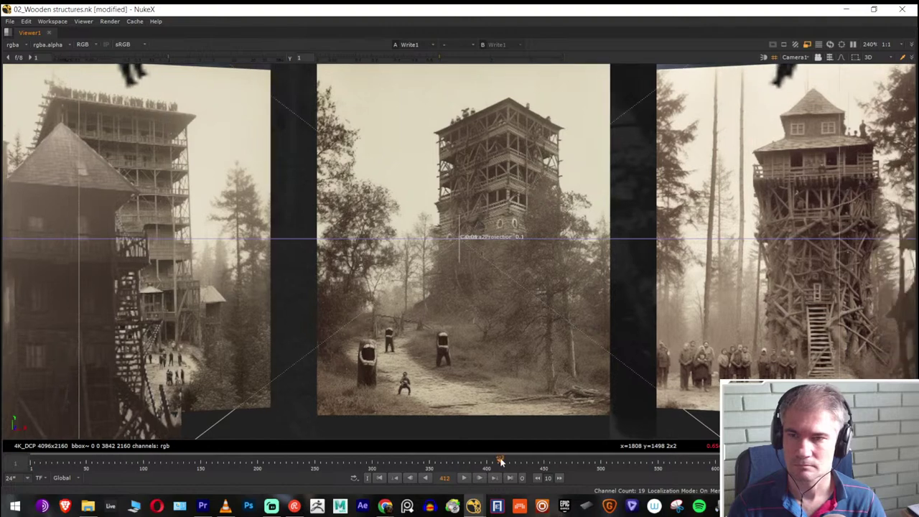
pyautogui.click(435, 460)
pyautogui.moveTo(435, 462); pyautogui.dragTo(2, 423)
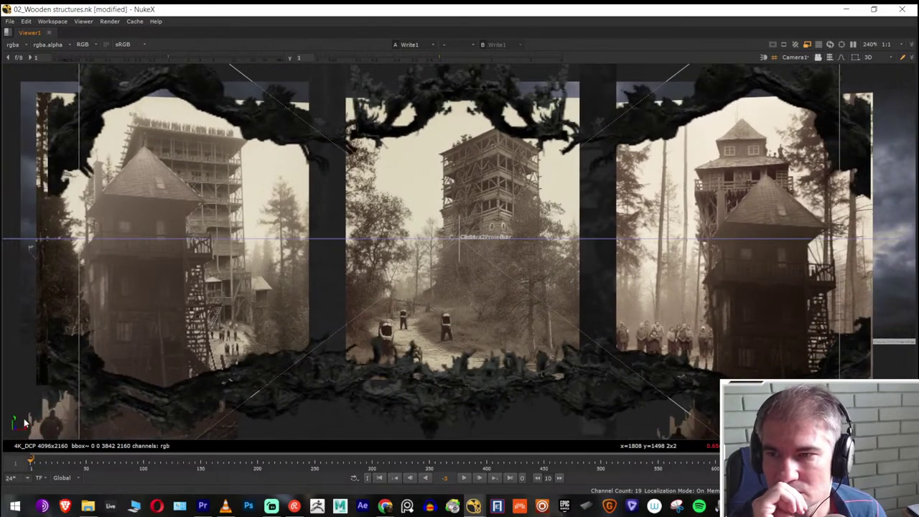
pyautogui.moveTo(45, 463); pyautogui.dragTo(98, 494)
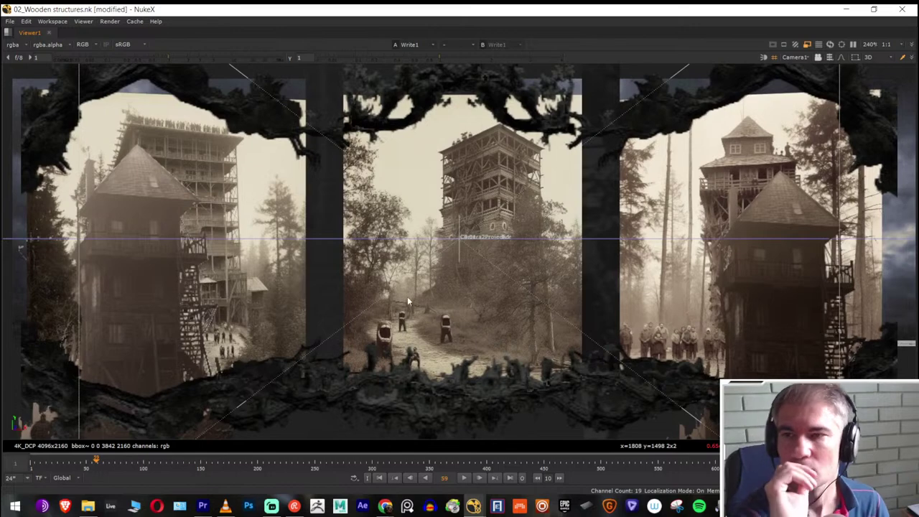
pyautogui.press('space')
# Duplicate Read1 into the BackGround backdrop and connect Card6 to the copy
pyautogui.scroll(-2, 231, 424)
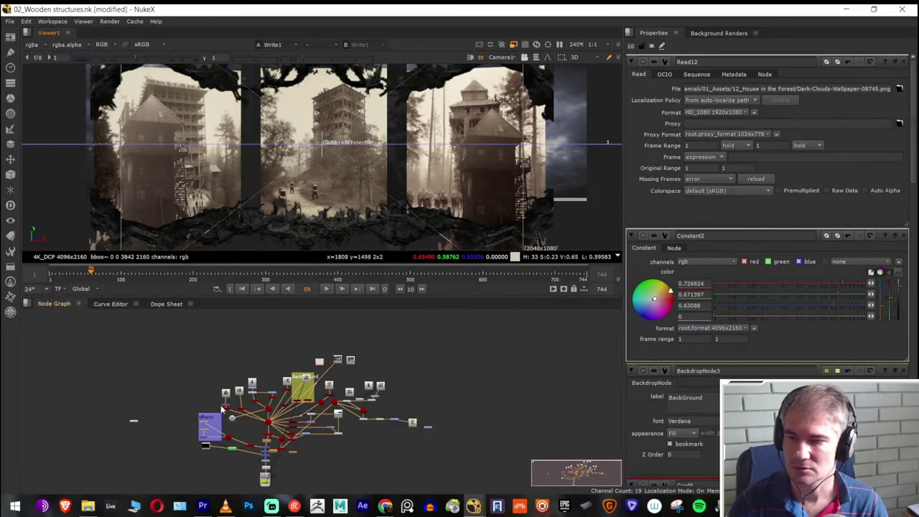
pyautogui.scroll(2, 232, 424)
pyautogui.scroll(2, 232, 424)
pyautogui.click(257, 426)
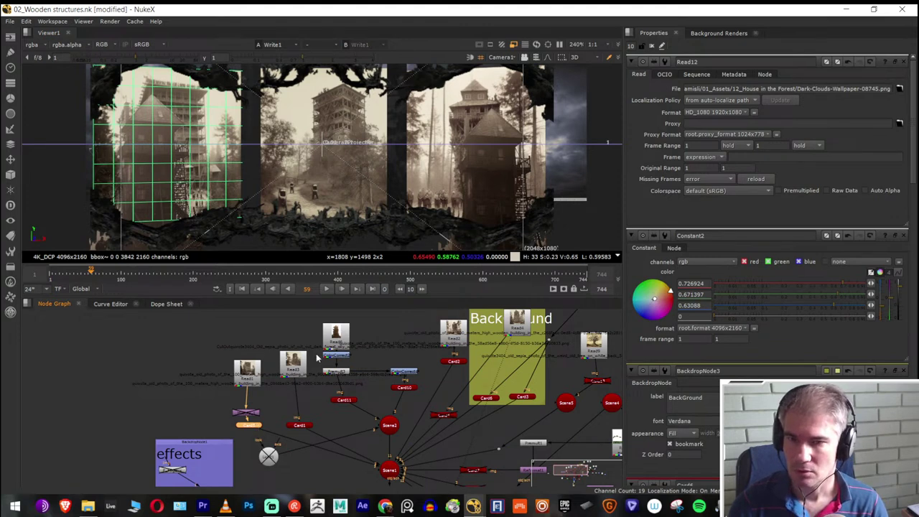
pyautogui.scroll(-2, 301, 371)
pyautogui.scroll(2, 425, 370)
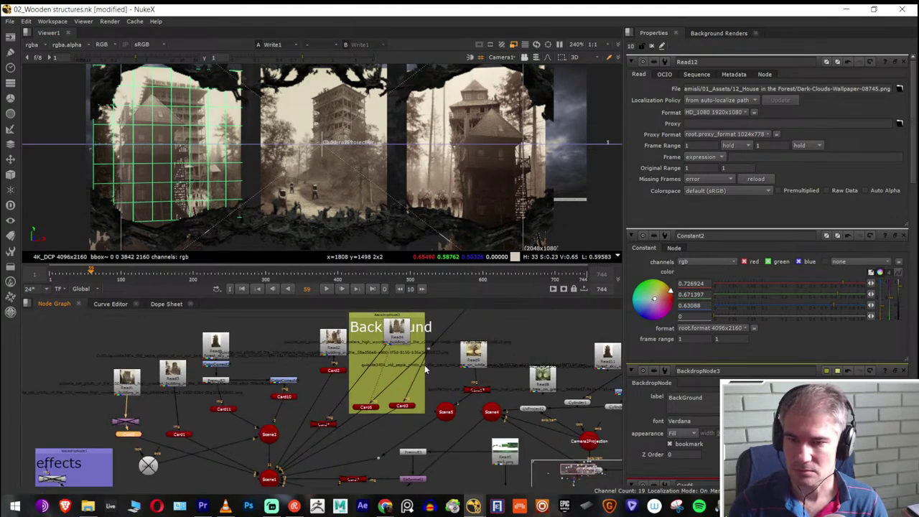
pyautogui.click(126, 379)
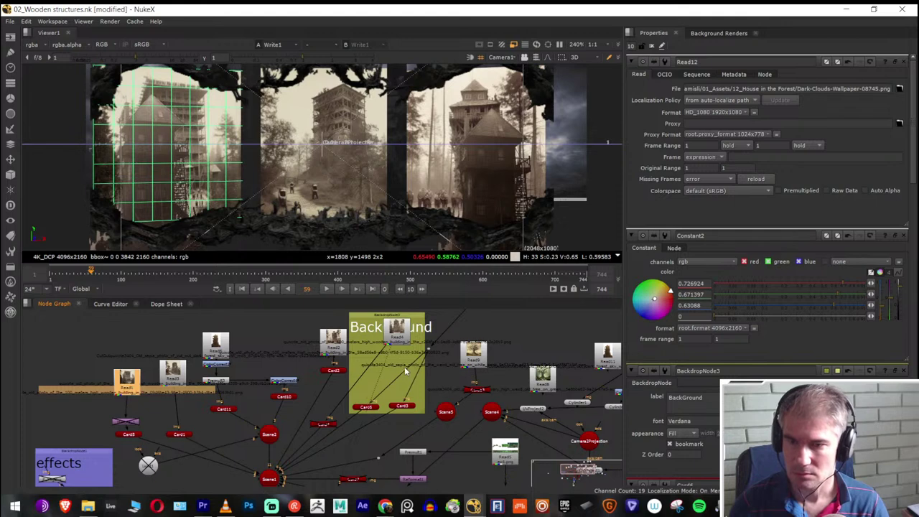
pyautogui.hotkey('ctrl', 'v')
pyautogui.moveTo(399, 369)
pyautogui.mouseDown()
pyautogui.moveTo(371, 404)
pyautogui.moveTo(365, 397)
pyautogui.moveTo(397, 371)
pyautogui.mouseUp()
pyautogui.scroll(-3, 172, 220)
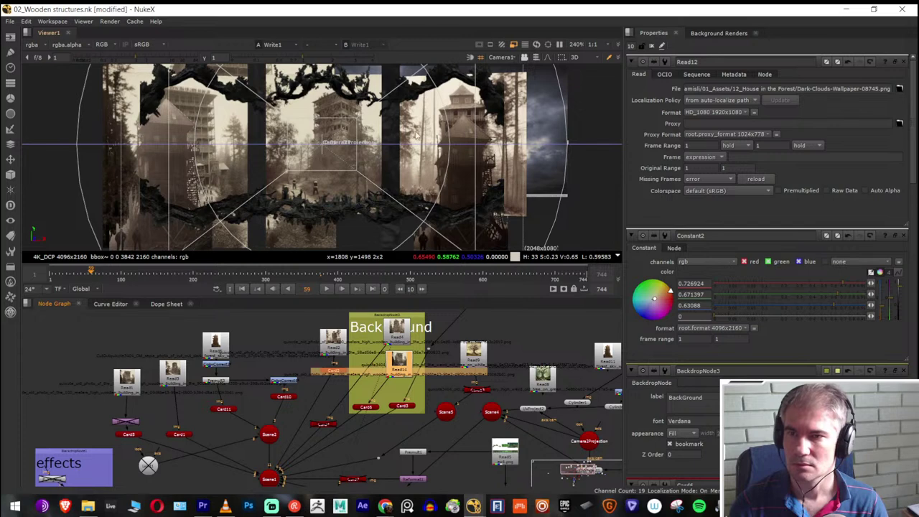
# Return the viewer to the 2D render at frame 316, and paste an unconnected copy of Card6 below the BackGround backdrop
pyautogui.press('Tab')
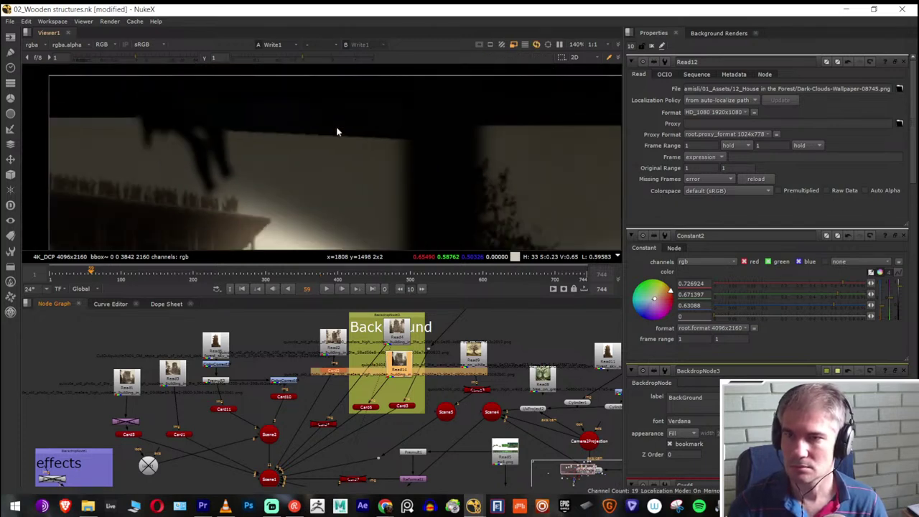
pyautogui.scroll(-3, 339, 128)
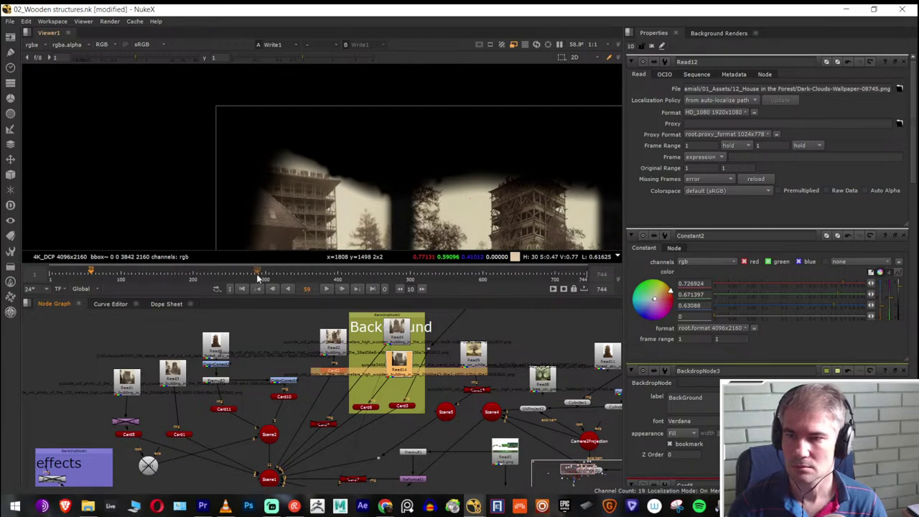
pyautogui.click(279, 275)
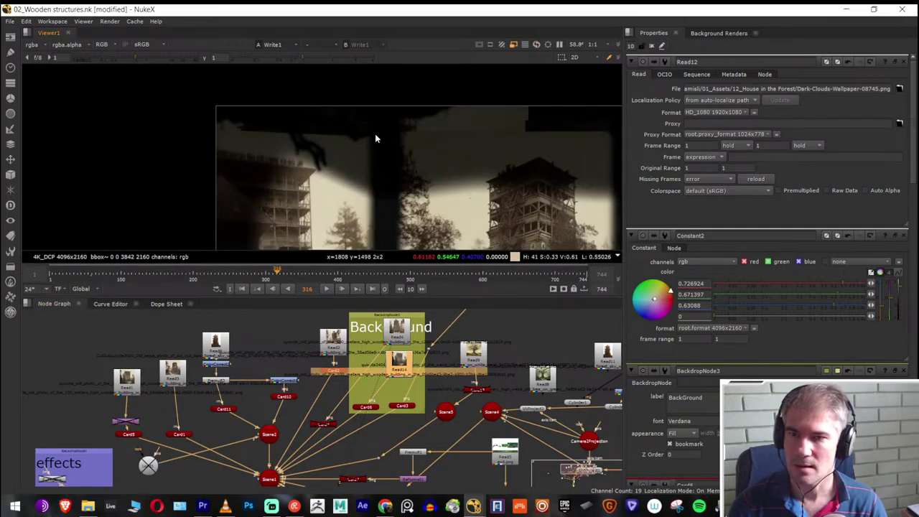
pyautogui.click(367, 408)
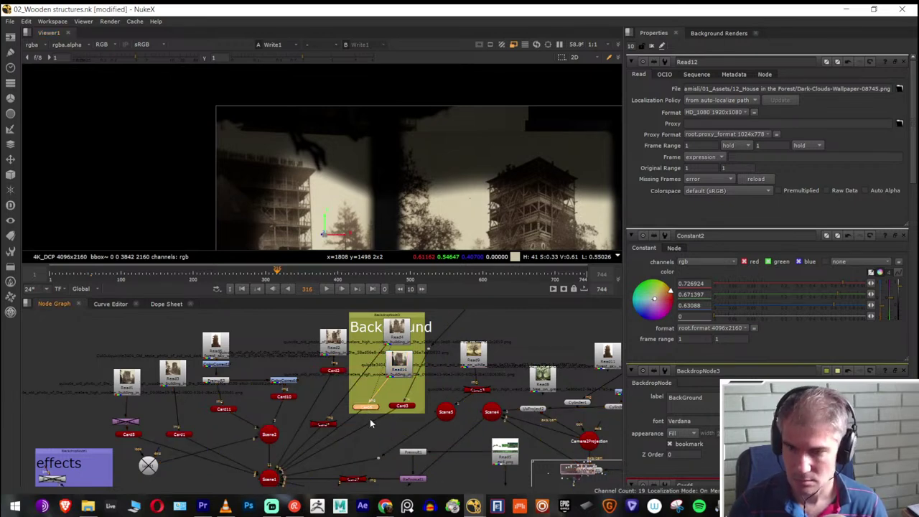
pyautogui.hotkey('ctrl', 'v')
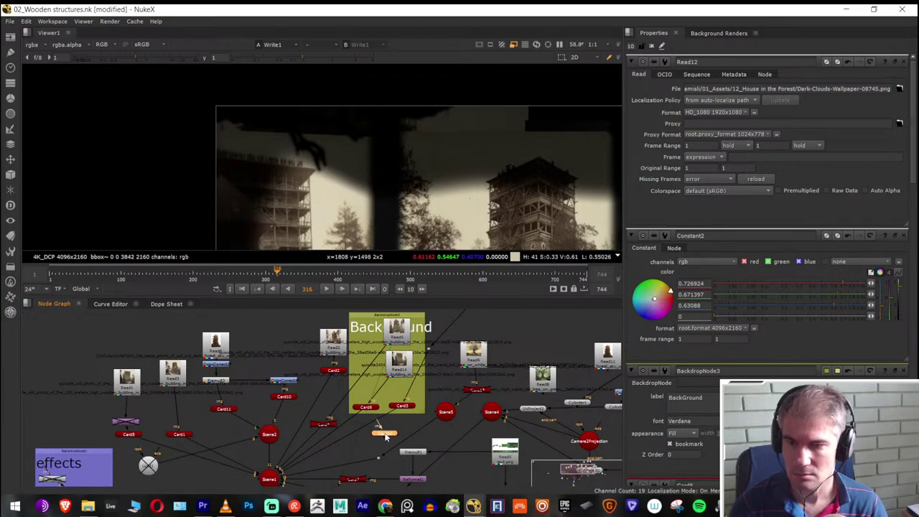
# Lower Card6 in the scene to a translate y of about -0.275
pyautogui.doubleClick(369, 408)
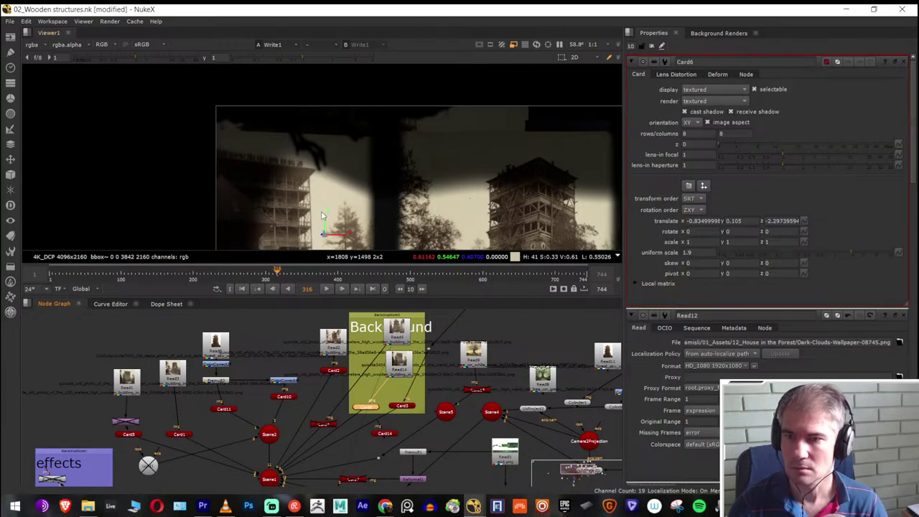
pyautogui.moveTo(324, 222); pyautogui.dragTo(328, 244)
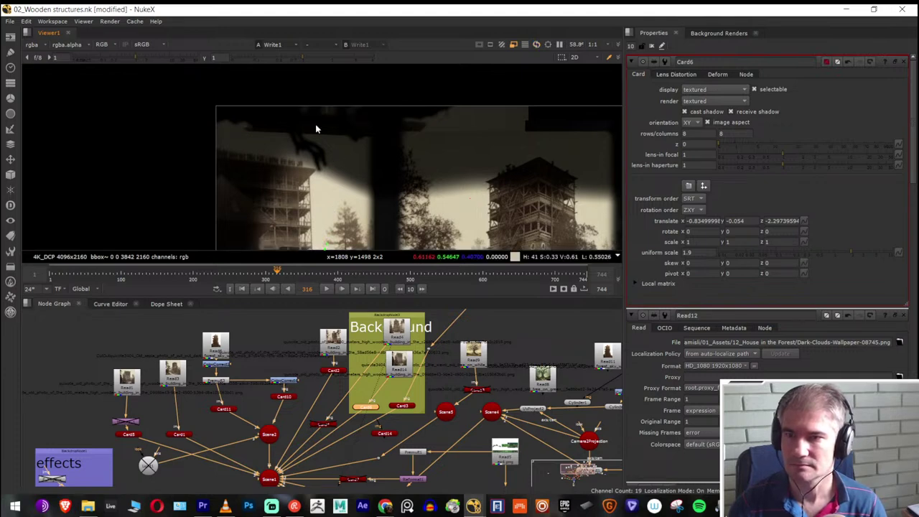
pyautogui.scroll(-4, 332, 187)
pyautogui.moveTo(322, 173); pyautogui.dragTo(321, 185)
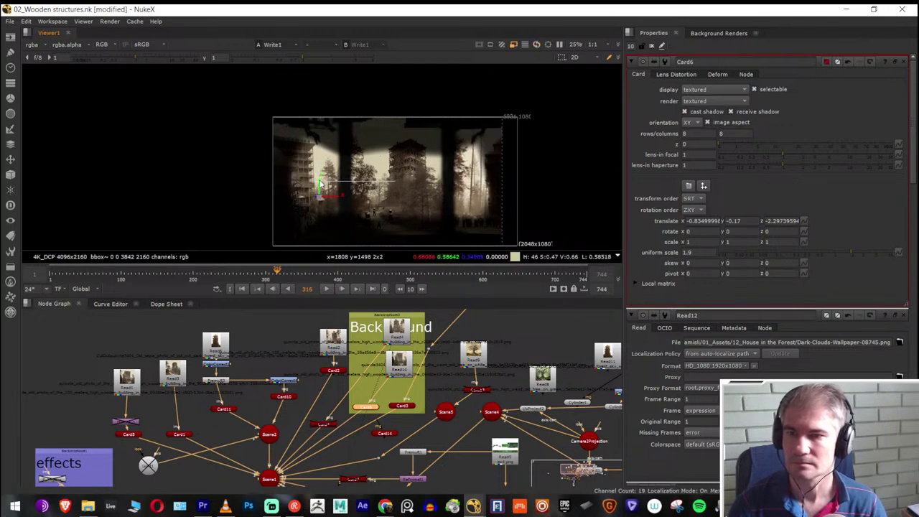
pyautogui.moveTo(321, 186); pyautogui.dragTo(321, 195)
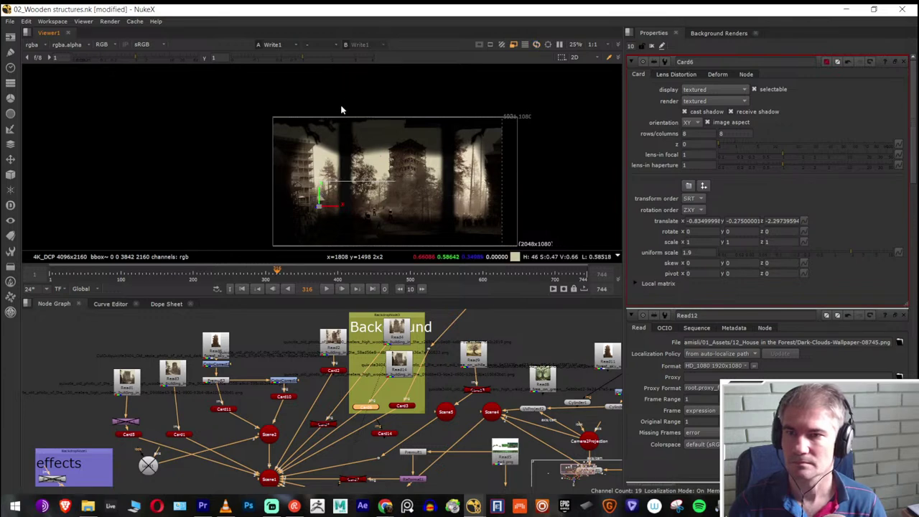
pyautogui.scroll(2, 341, 113)
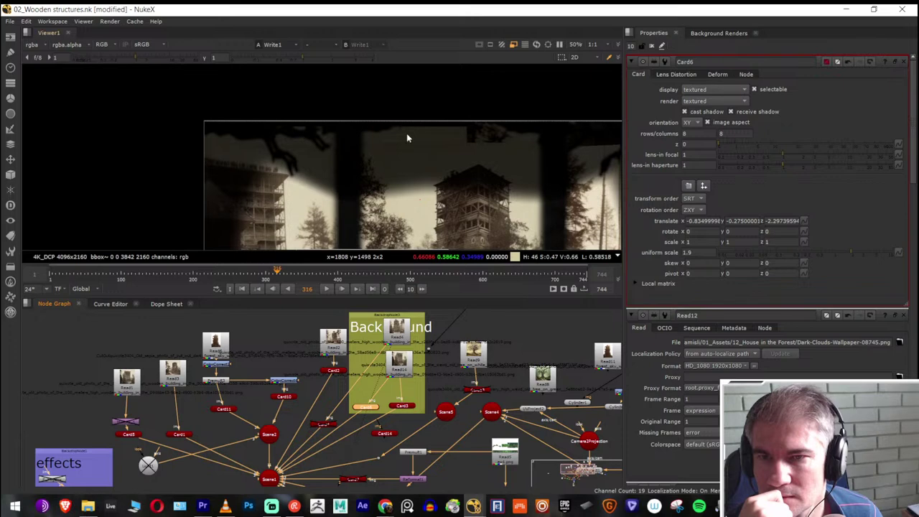
pyautogui.scroll(-4, 407, 138)
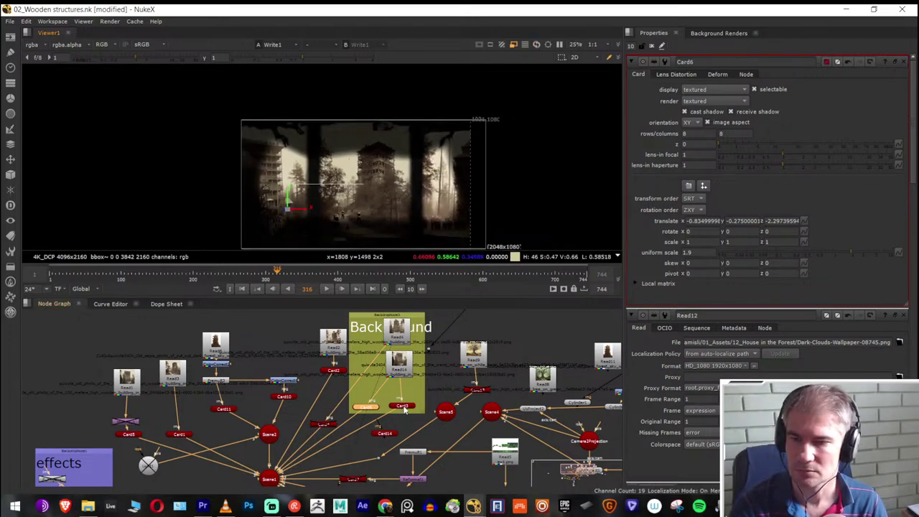
pyautogui.click(403, 407)
pyautogui.press('Delete')
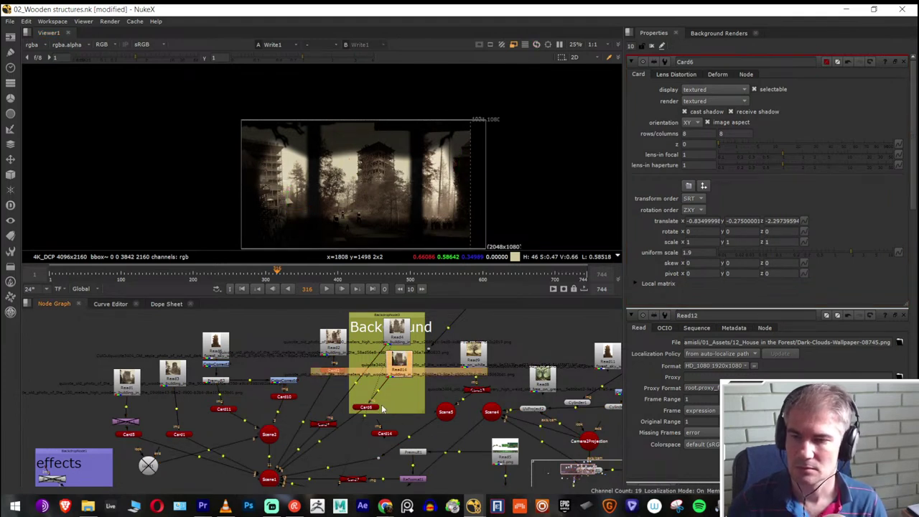
pyautogui.click(398, 403)
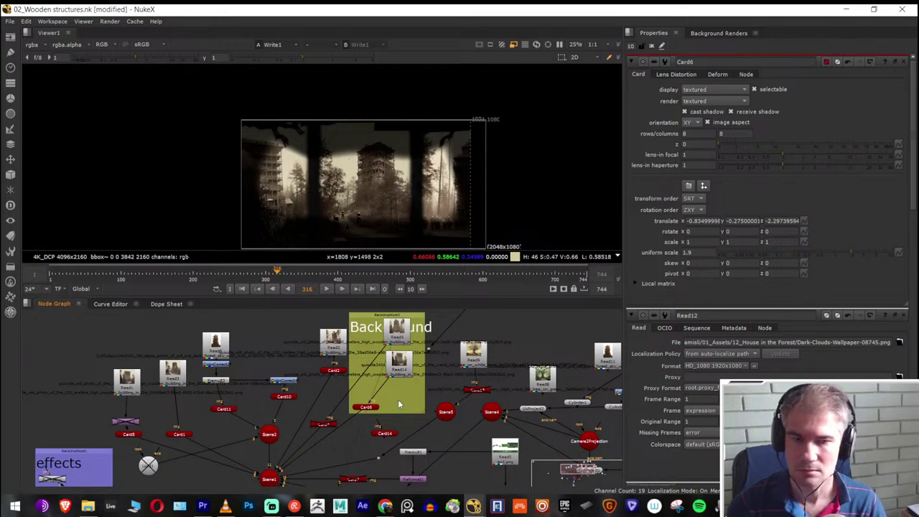
pyautogui.hotkey('ctrl', 'z')
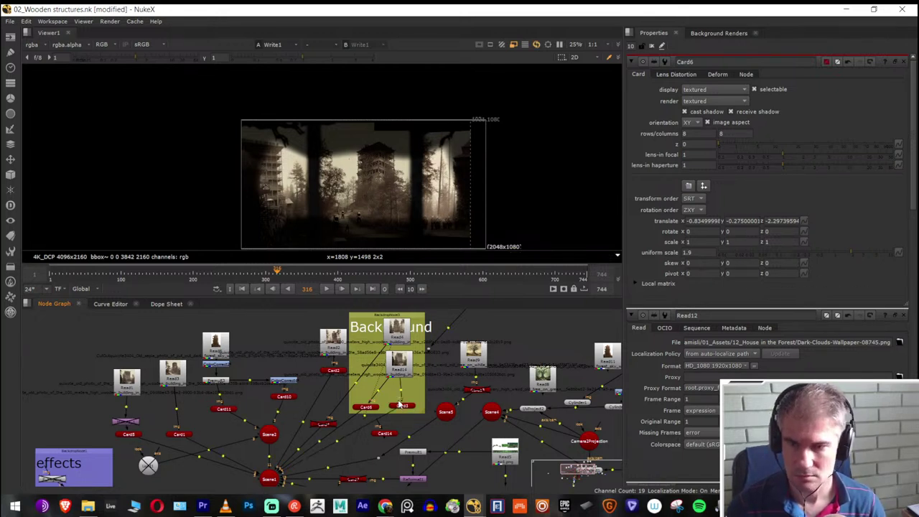
# Disable Card3 and move it aside, and paste a copy of Card6 between the two cards, connected to Read14
pyautogui.click(403, 407)
pyautogui.click(375, 407)
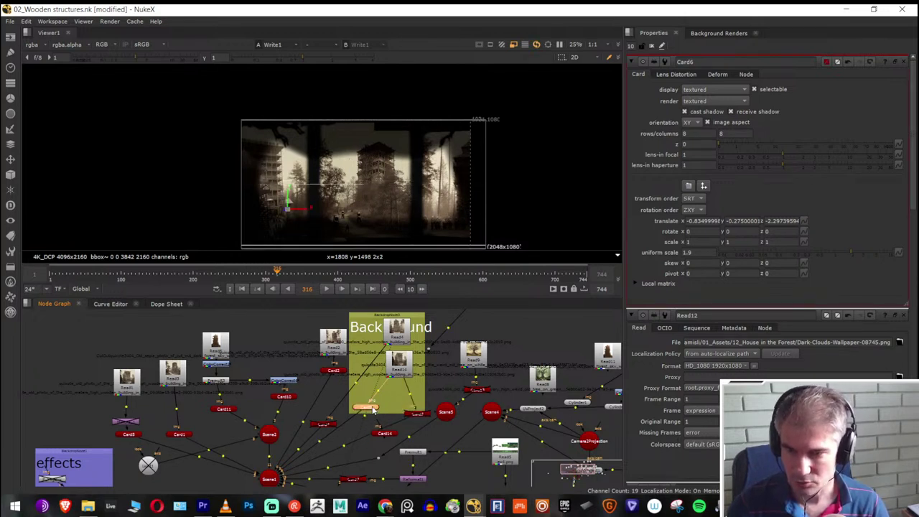
pyautogui.click(397, 399)
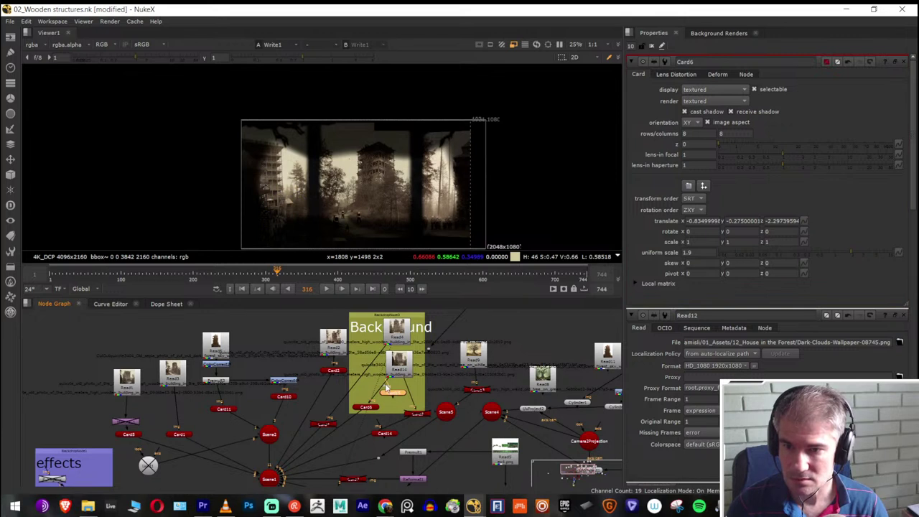
pyautogui.moveTo(391, 394); pyautogui.dragTo(269, 480)
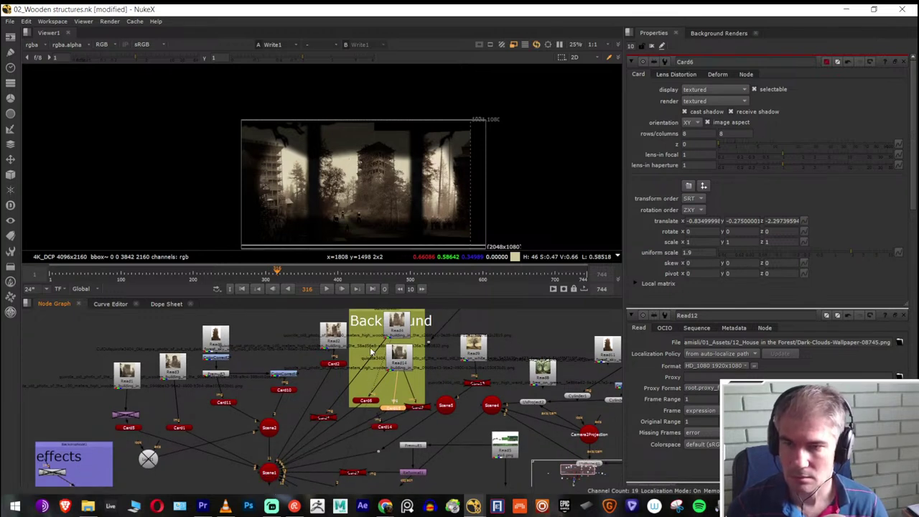
# Add a Scene node fed by Card15, place it below the BackGround backdrop, and connect Card6 to it as well
pyautogui.press('Tab')
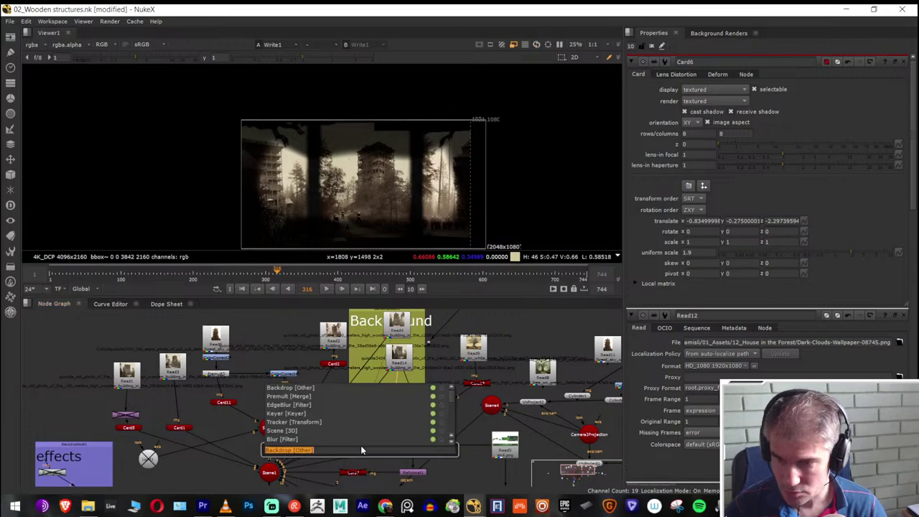
pyautogui.write('scene')
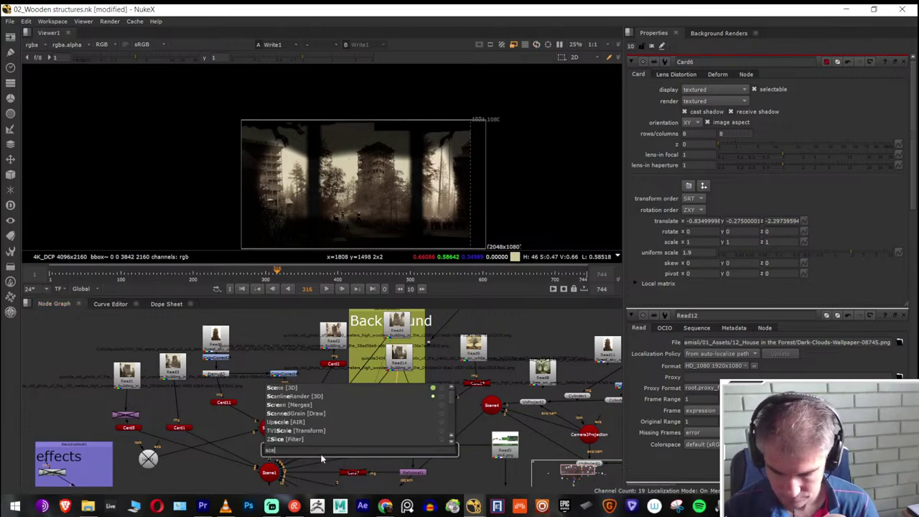
pyautogui.press('Return')
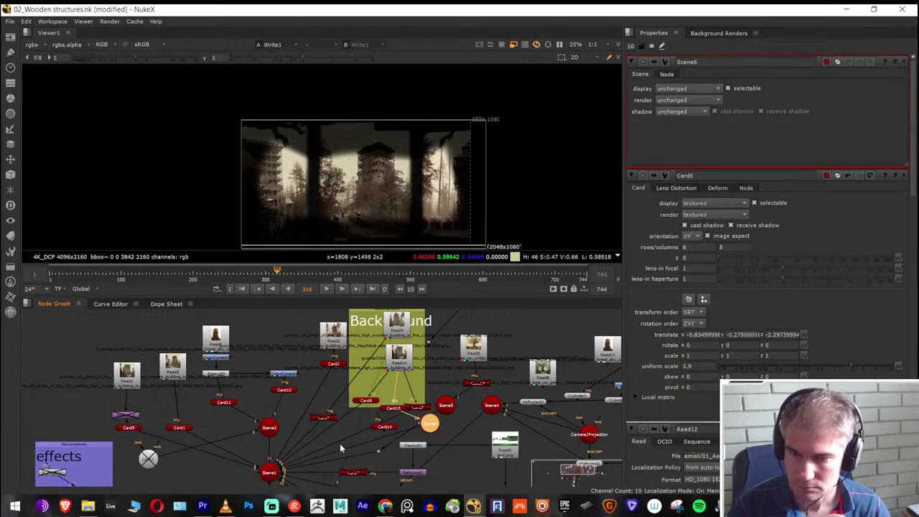
pyautogui.scroll(4, 339, 443)
pyautogui.moveTo(528, 397); pyautogui.dragTo(348, 400)
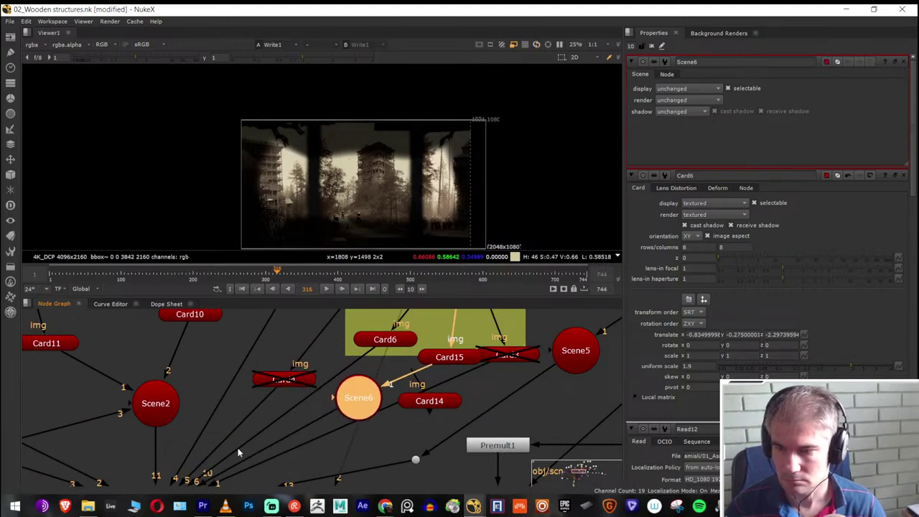
pyautogui.moveTo(386, 350); pyautogui.dragTo(359, 399)
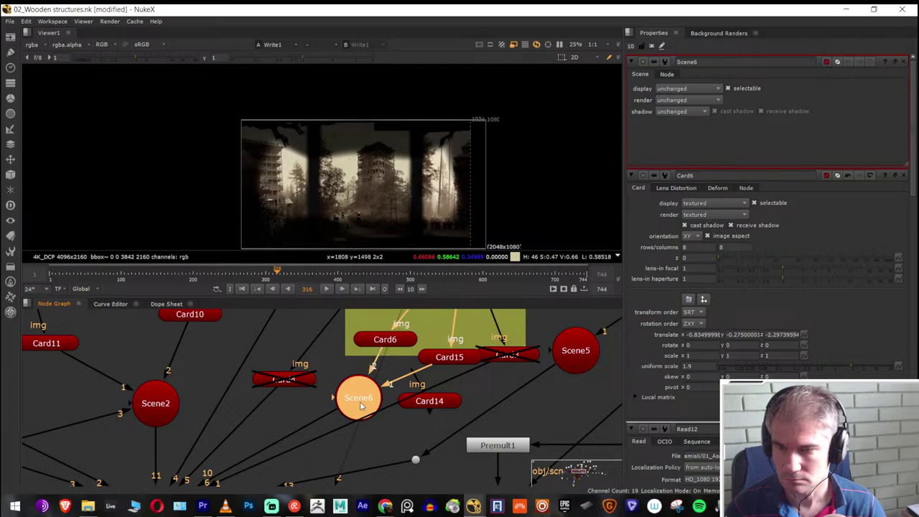
# Shift Card15 sideways behind the towers to a translate x of about 0.775
pyautogui.click(444, 401)
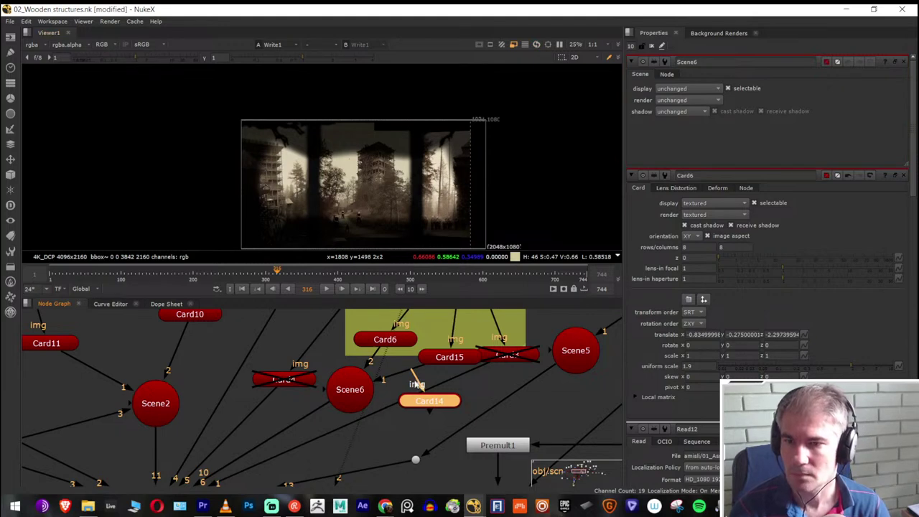
pyautogui.scroll(-5, 417, 361)
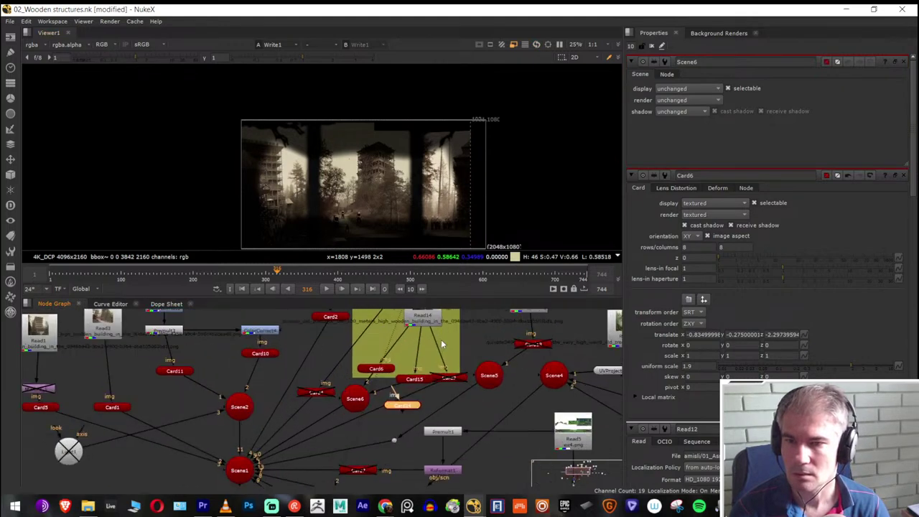
pyautogui.click(415, 378)
pyautogui.moveTo(291, 207); pyautogui.dragTo(439, 209)
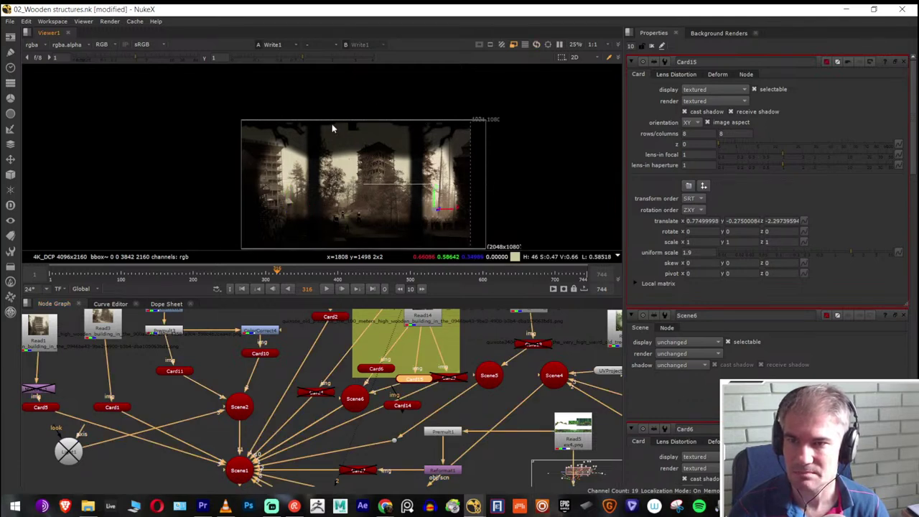
# Shift Card15 sideways behind the towers to a translate x of about 0.865
pyautogui.scroll(2, 356, 96)
pyautogui.scroll(1, 357, 97)
pyautogui.scroll(-2, 376, 130)
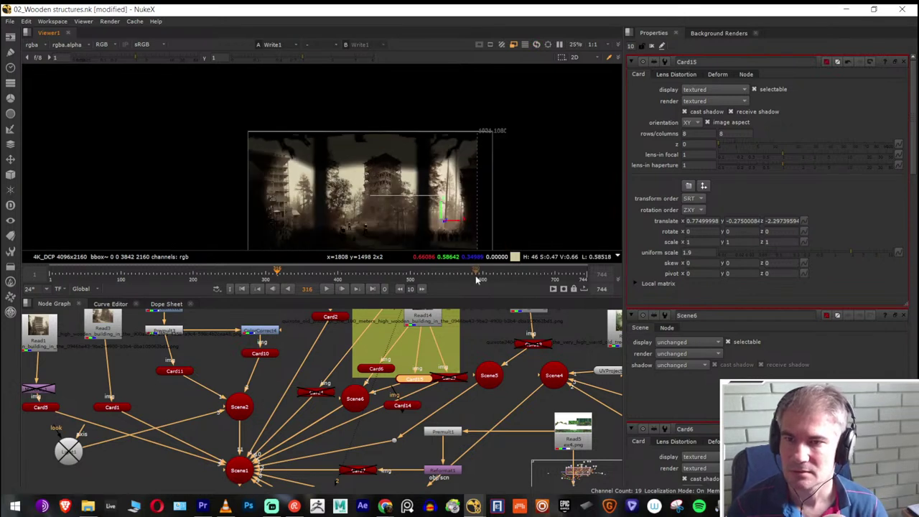
pyautogui.moveTo(458, 226); pyautogui.dragTo(449, 225)
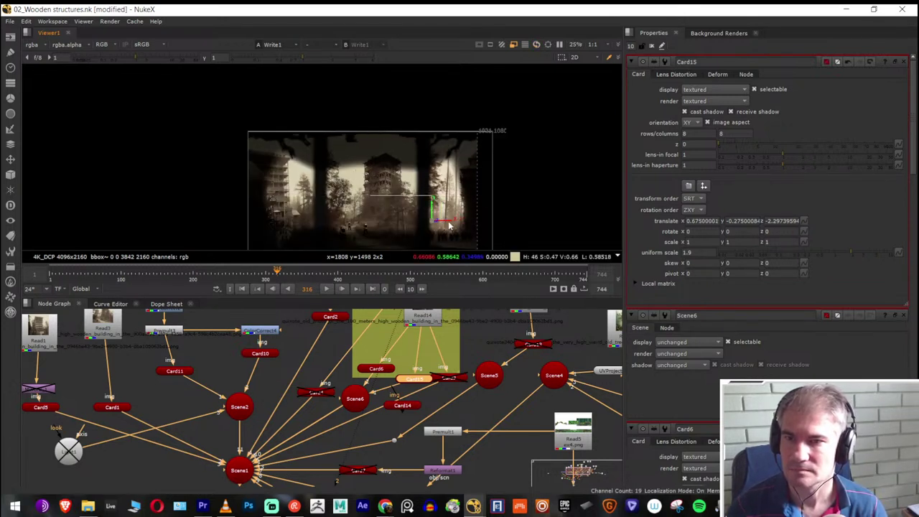
pyautogui.moveTo(449, 226); pyautogui.dragTo(460, 224)
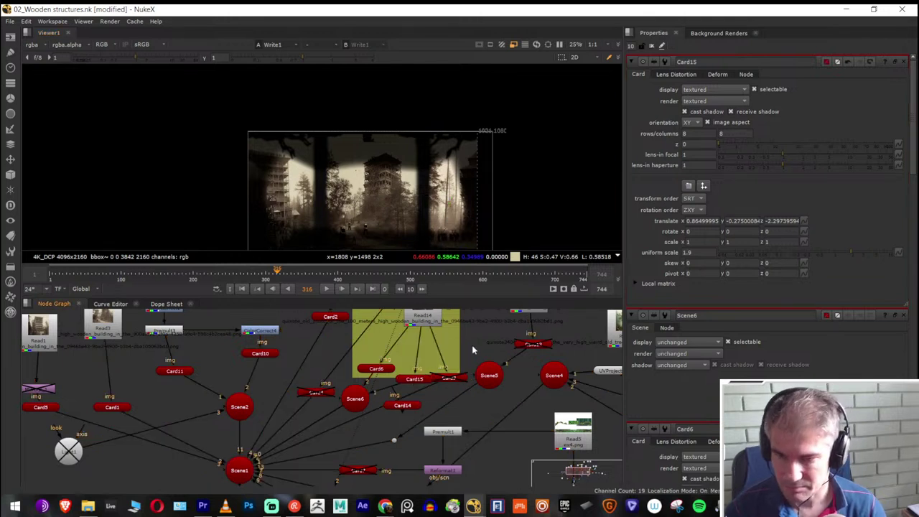
# Insert a Mirror2 node between Read14 and Card15 and enable its horizontal flop
pyautogui.press('Tab')
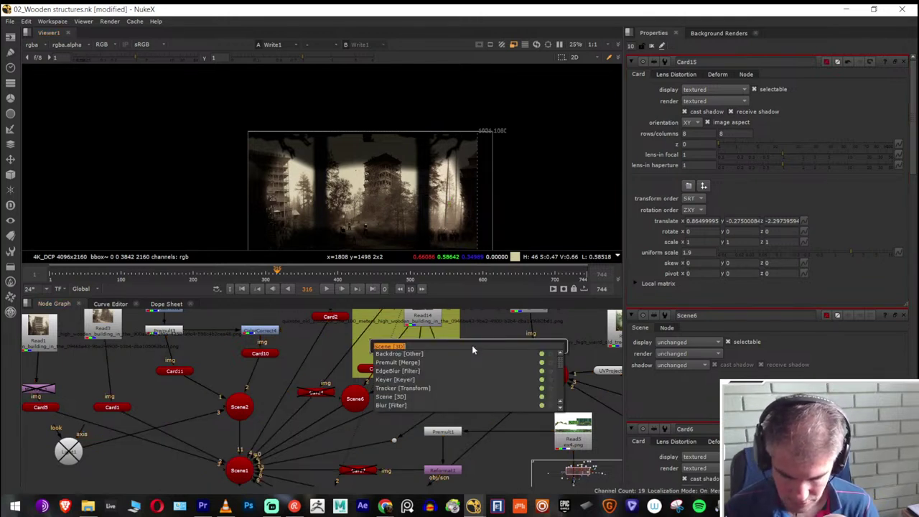
pyautogui.write('mirror')
pyautogui.press('Return')
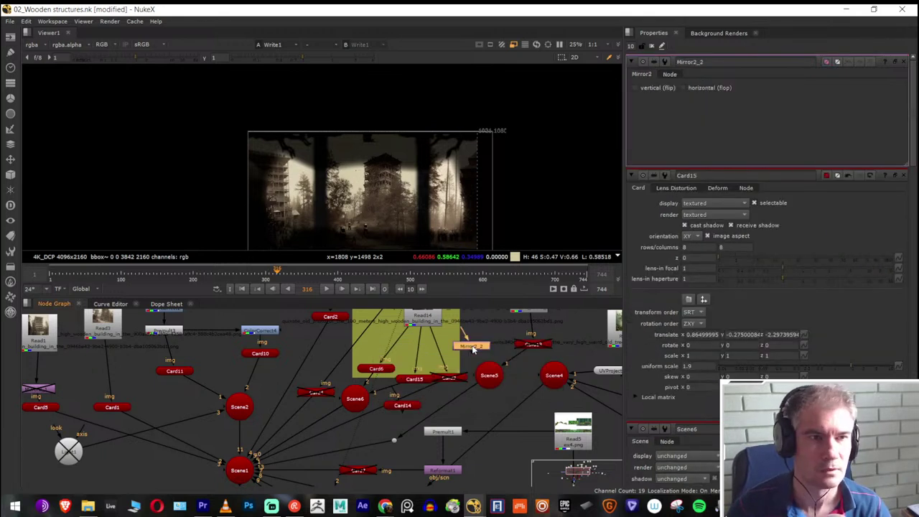
pyautogui.press('super+e')
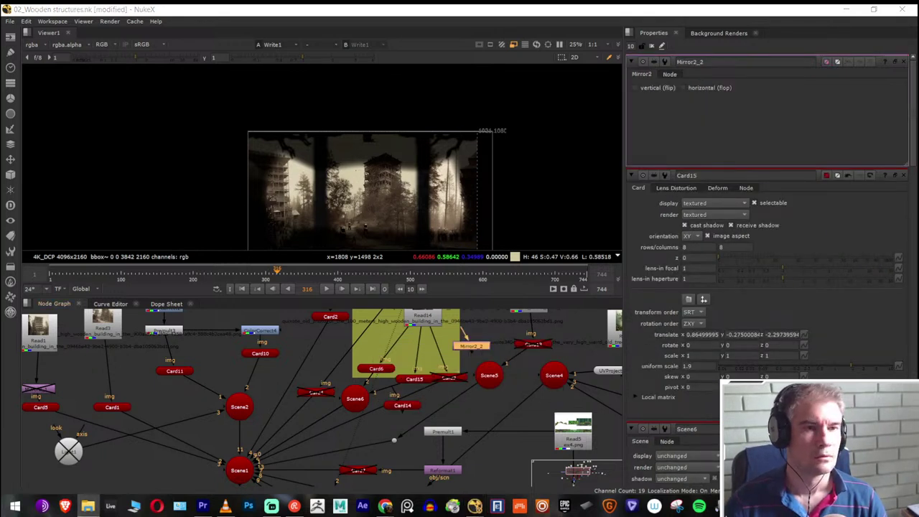
pyautogui.moveTo(473, 347); pyautogui.dragTo(414, 359)
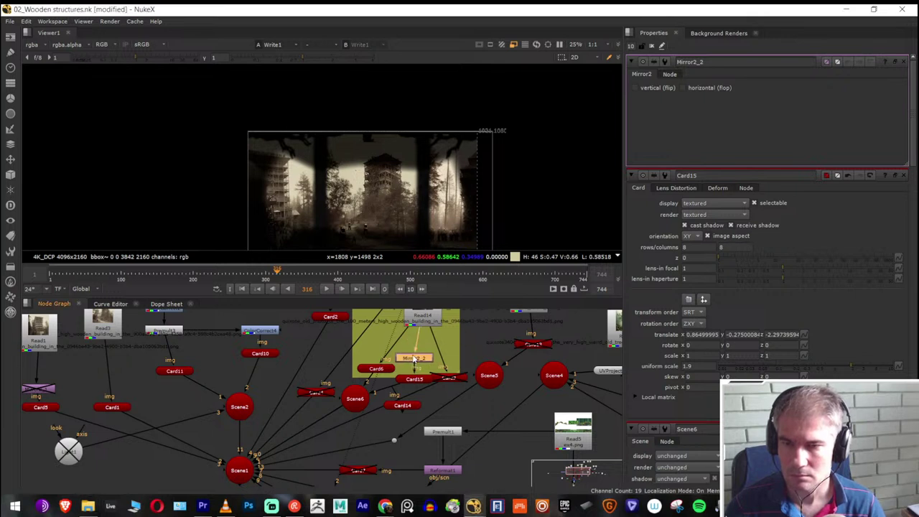
pyautogui.click(682, 88)
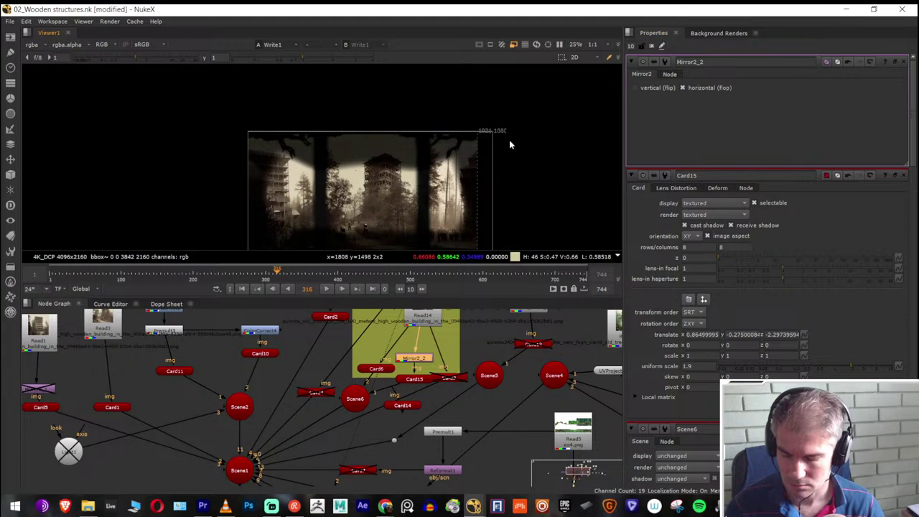
# Examine the rendered frame in an enlarged viewer, and survey the node graph around the BackGround and effects backdrops
pyautogui.press('space')
pyautogui.scroll(5, 503, 237)
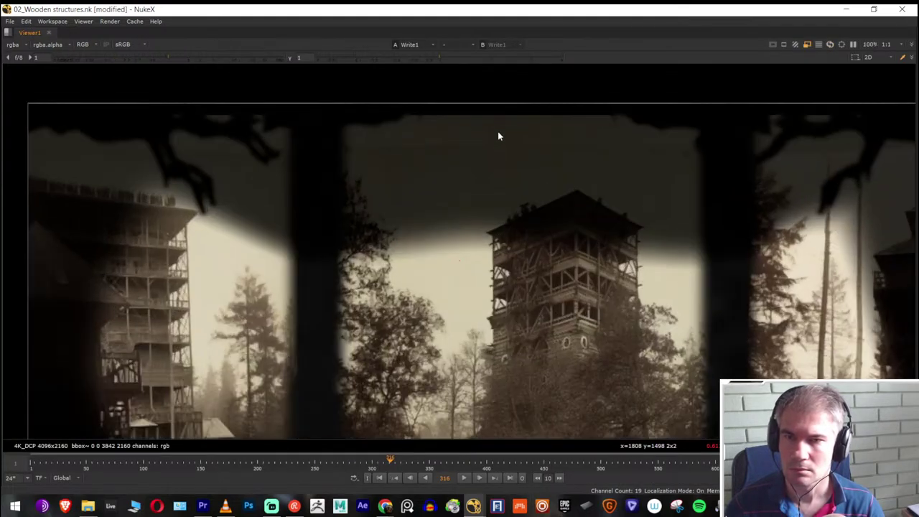
pyautogui.scroll(2, 476, 139)
pyautogui.scroll(-4, 489, 143)
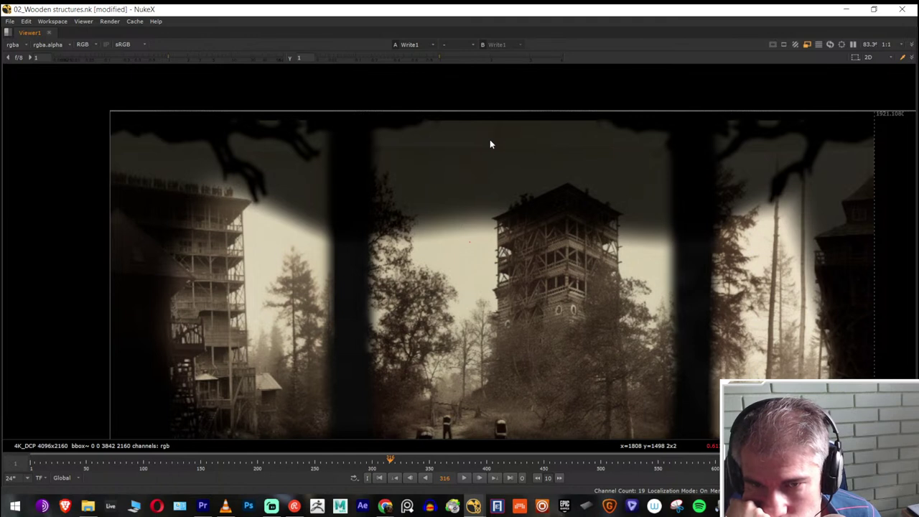
pyautogui.scroll(-2, 490, 140)
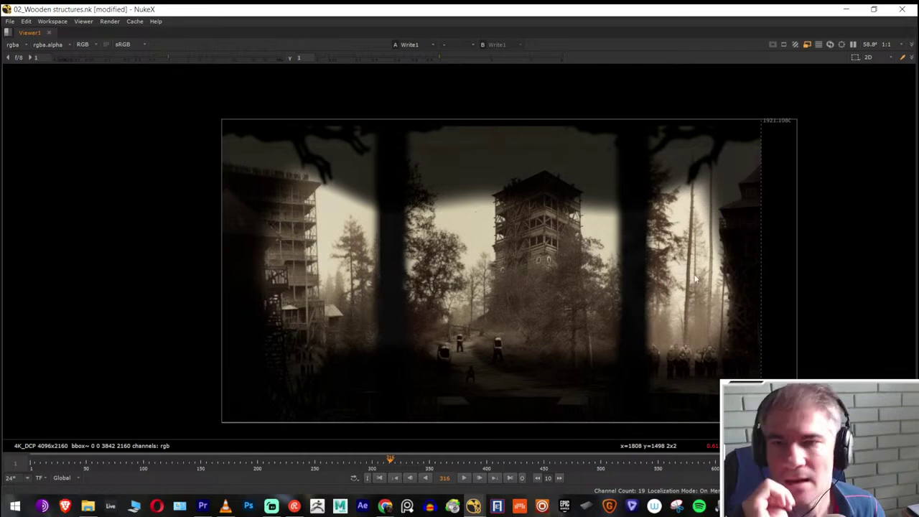
pyautogui.press('space')
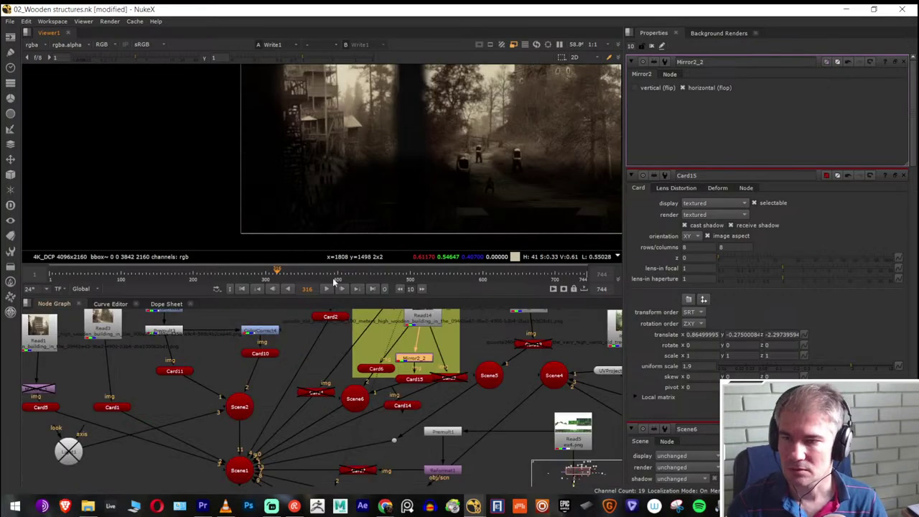
pyautogui.scroll(-6, 278, 348)
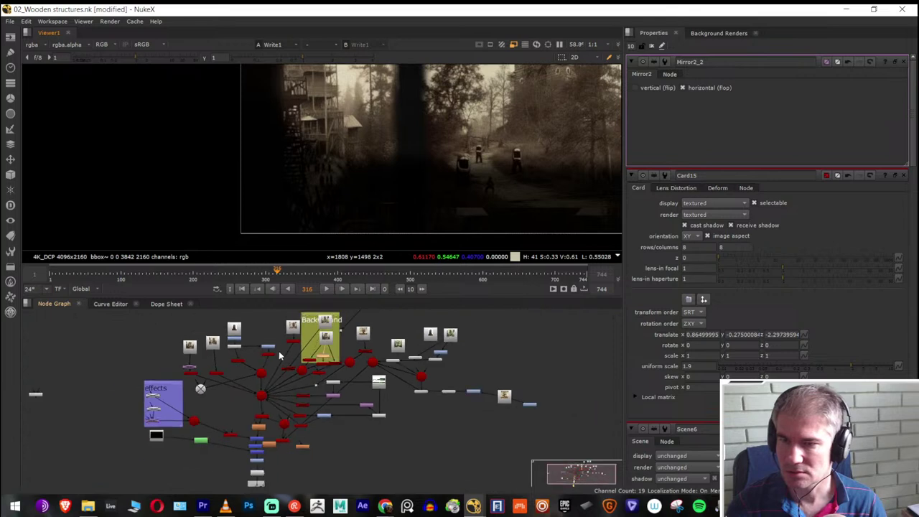
pyautogui.scroll(-3, 411, 182)
pyautogui.scroll(5, 304, 140)
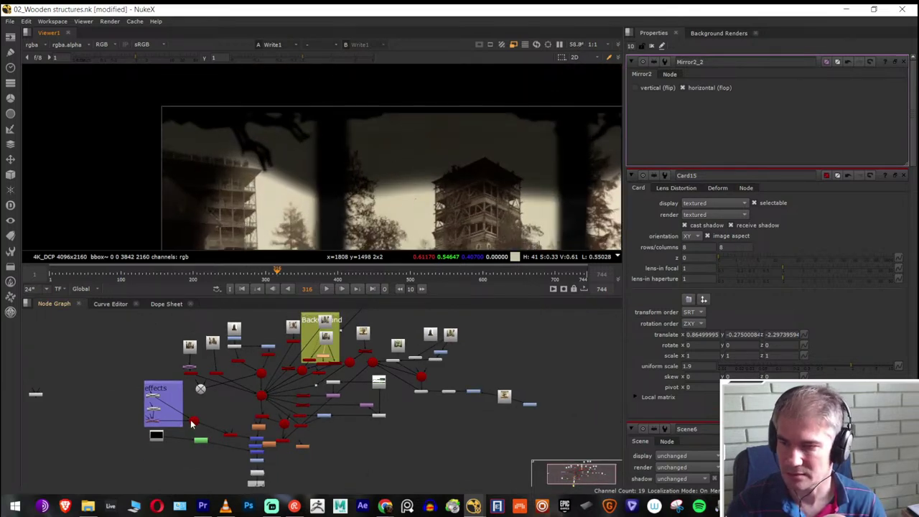
pyautogui.scroll(2, 166, 423)
pyautogui.scroll(-3, 343, 374)
pyautogui.scroll(3, 438, 374)
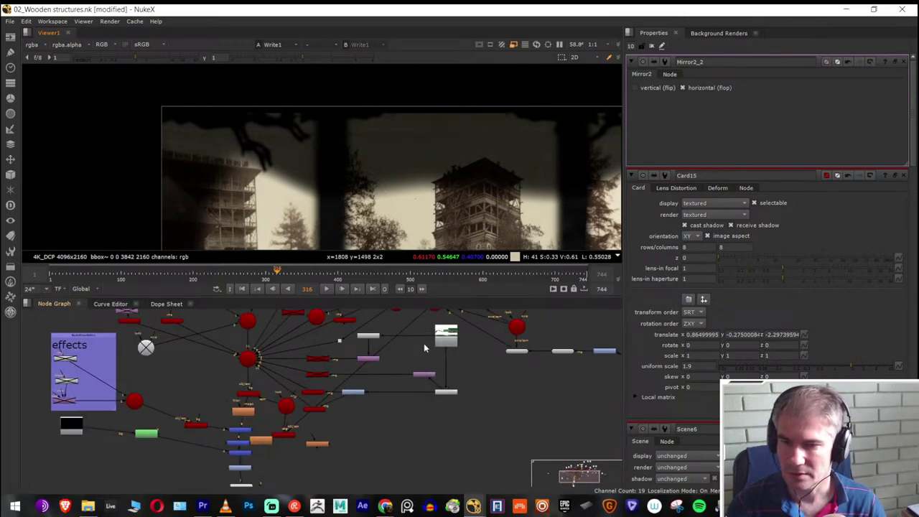
pyautogui.scroll(-3, 401, 410)
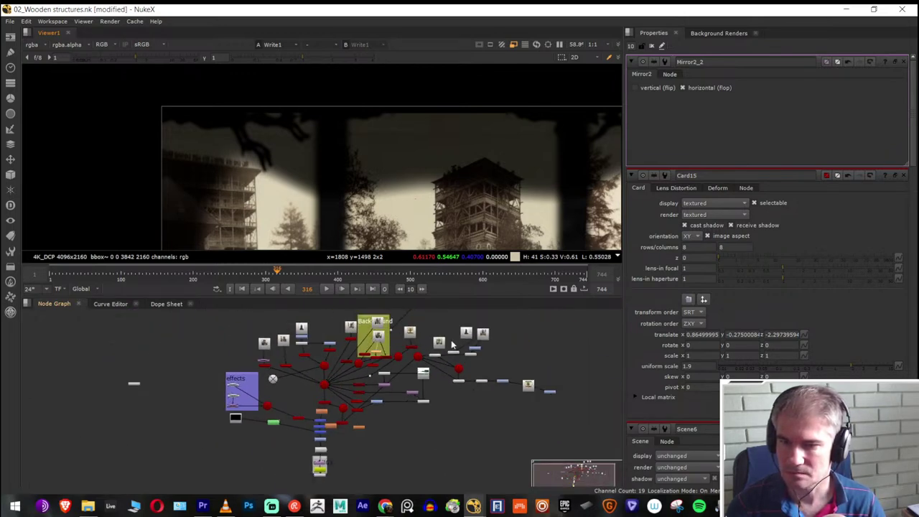
# Examine the card layout in the 3D view from the camera and from the side, selecting Card12 in the foreground
pyautogui.press('Tab')
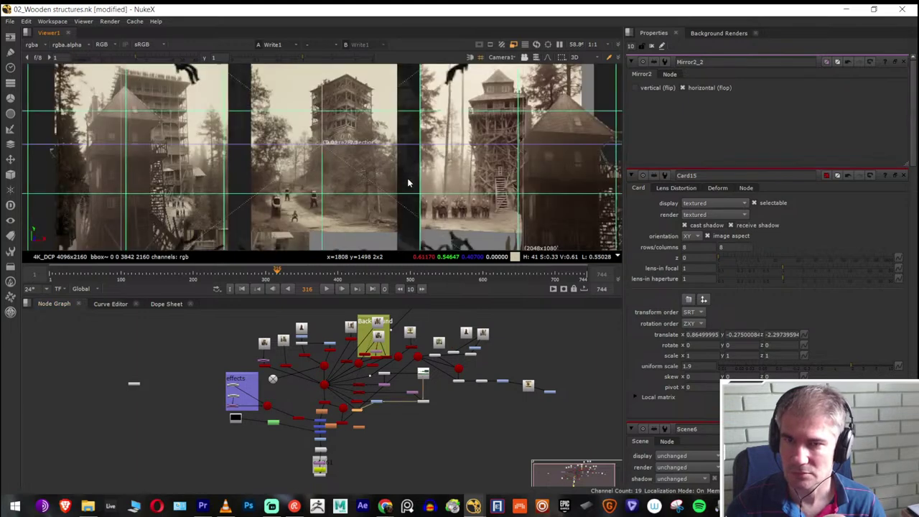
pyautogui.scroll(-3, 290, 192)
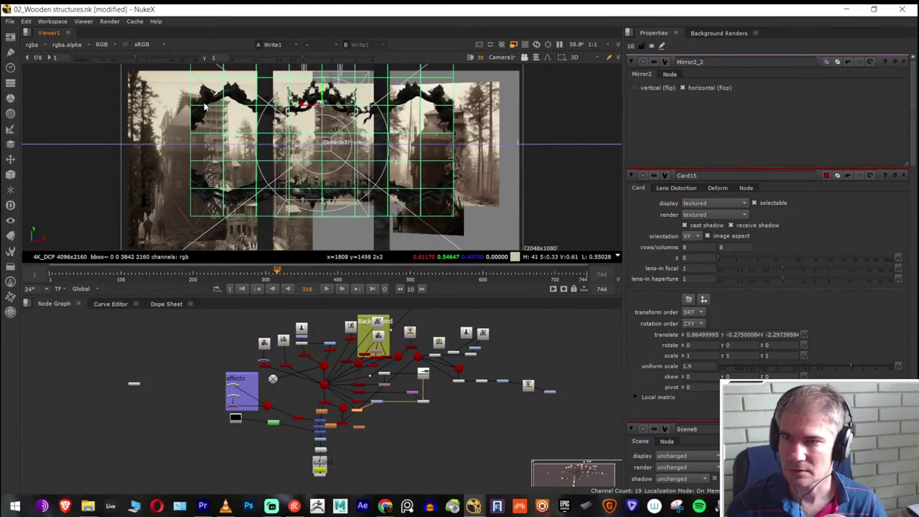
pyautogui.scroll(-3, 233, 165)
pyautogui.scroll(2, 234, 165)
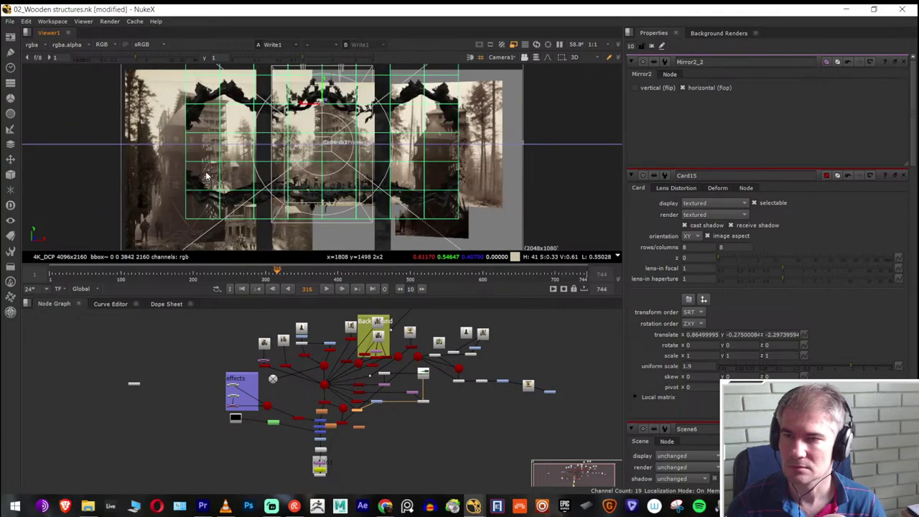
pyautogui.moveTo(207, 176); pyautogui.dragTo(256, 191)
pyautogui.moveTo(180, 188); pyautogui.dragTo(143, 194)
pyautogui.scroll(4, 419, 427)
pyautogui.scroll(4, 359, 343)
pyautogui.scroll(-3, 392, 368)
pyautogui.scroll(-2, 198, 167)
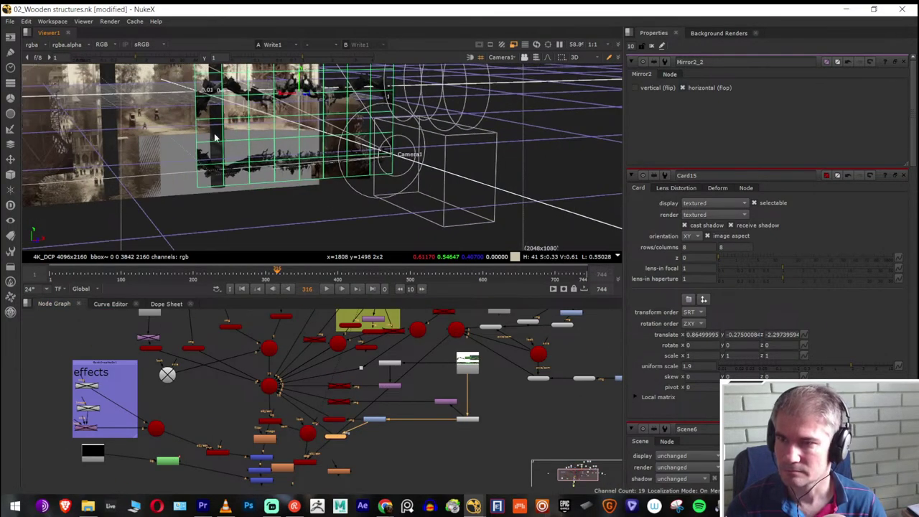
pyautogui.click(217, 147)
pyautogui.moveTo(208, 195); pyautogui.dragTo(516, 234)
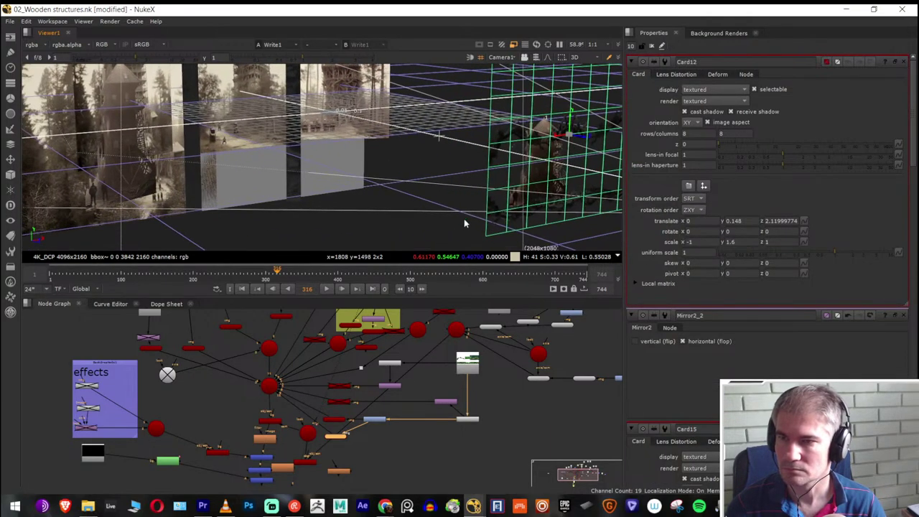
# Disable Card14, the grey card behind the towers, and move it and the disabled Card3 clear of Card15 in the graph
pyautogui.click(260, 187)
pyautogui.scroll(3, 373, 333)
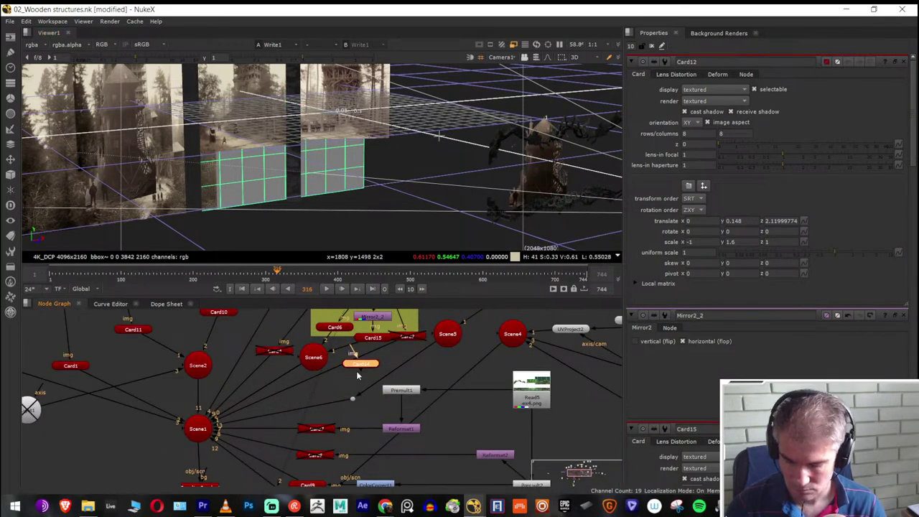
pyautogui.press('d')
pyautogui.moveTo(362, 367); pyautogui.dragTo(363, 379)
pyautogui.click(445, 364)
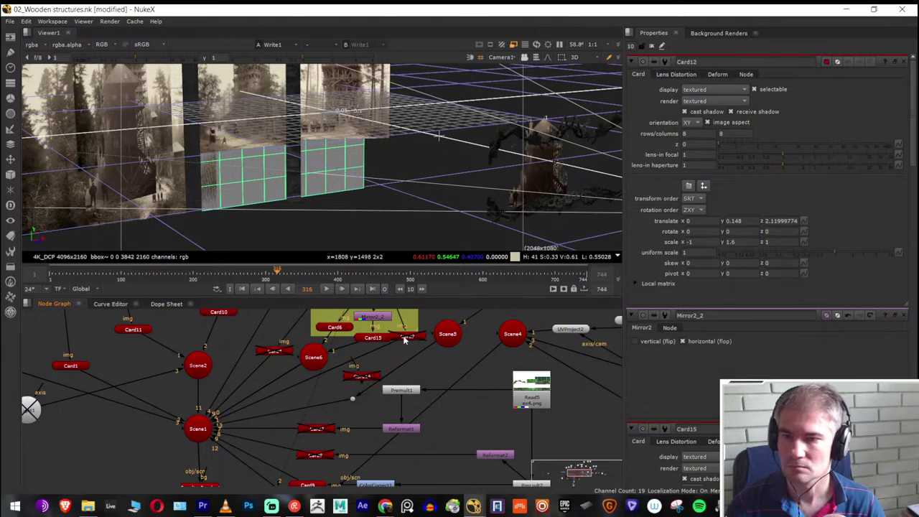
pyautogui.moveTo(404, 340); pyautogui.dragTo(411, 353)
# Toggle Card15 off and back on, and examine the cards in 3D through the camera and from an angle
pyautogui.click(371, 339)
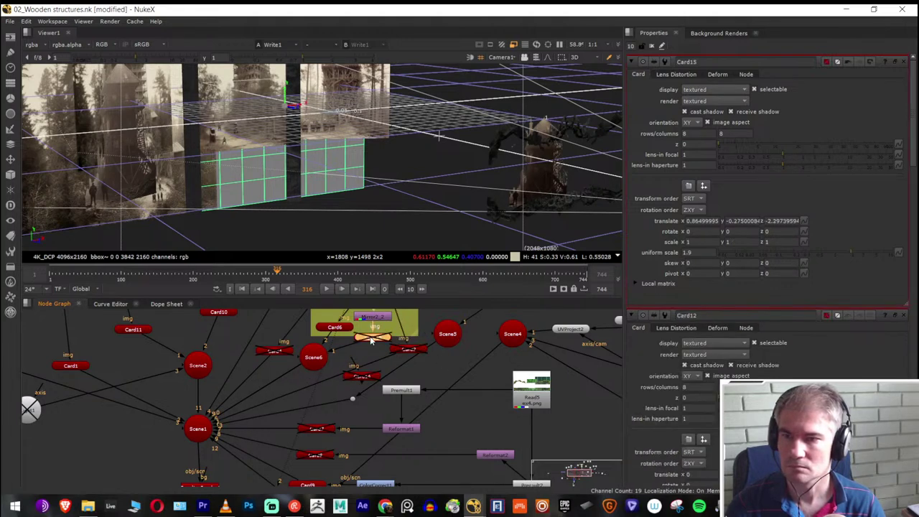
pyautogui.press('d')
pyautogui.press('d')
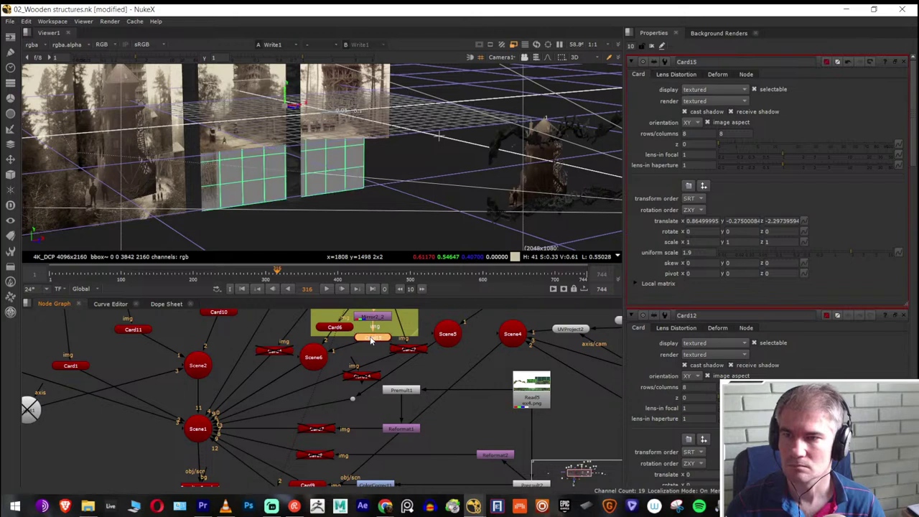
pyautogui.click(382, 372)
pyautogui.scroll(-5, 366, 363)
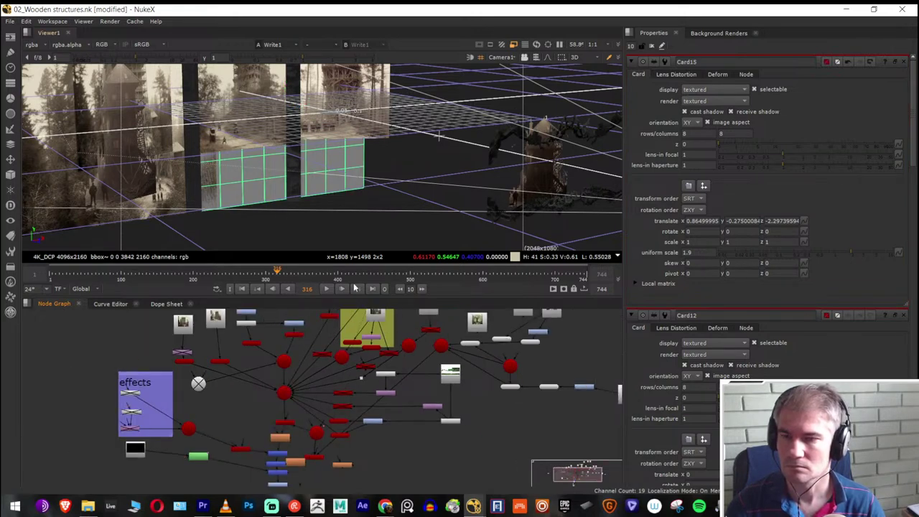
pyautogui.scroll(2, 368, 372)
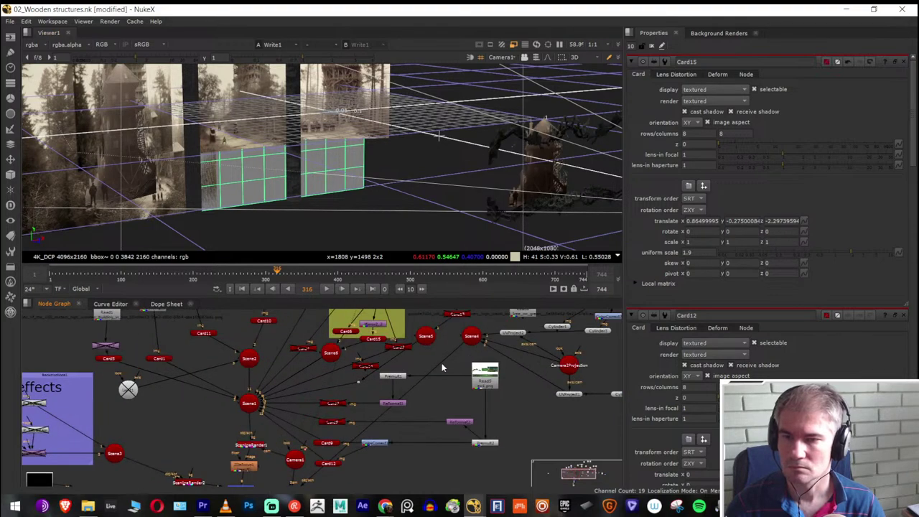
pyautogui.press('Tab')
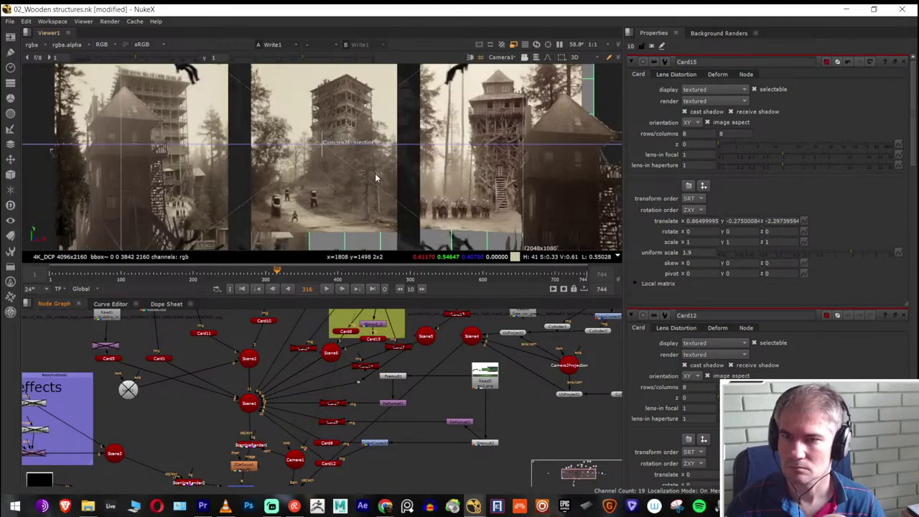
pyautogui.press('Tab')
pyautogui.moveTo(372, 214); pyautogui.dragTo(254, 264)
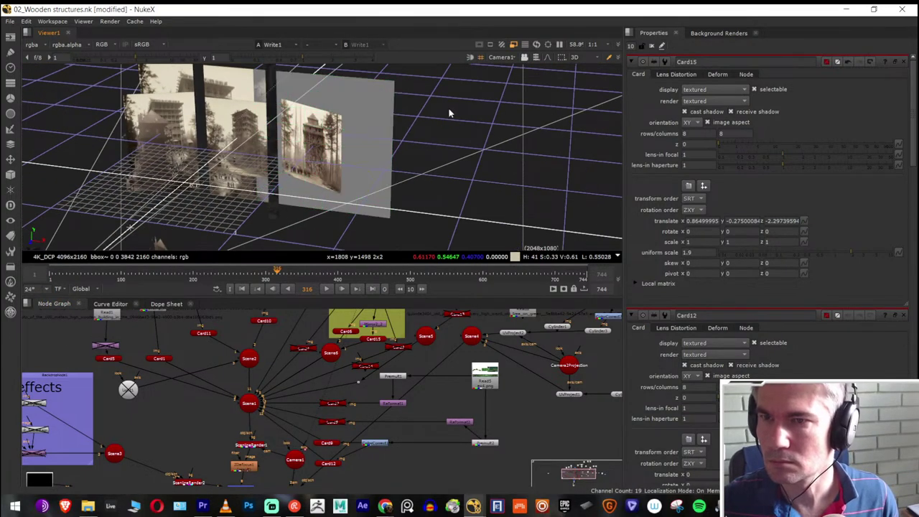
# Trace the blank grey card in the 3D view to Card15 and delete the Mirror2_2 node feeding it
pyautogui.click(381, 113)
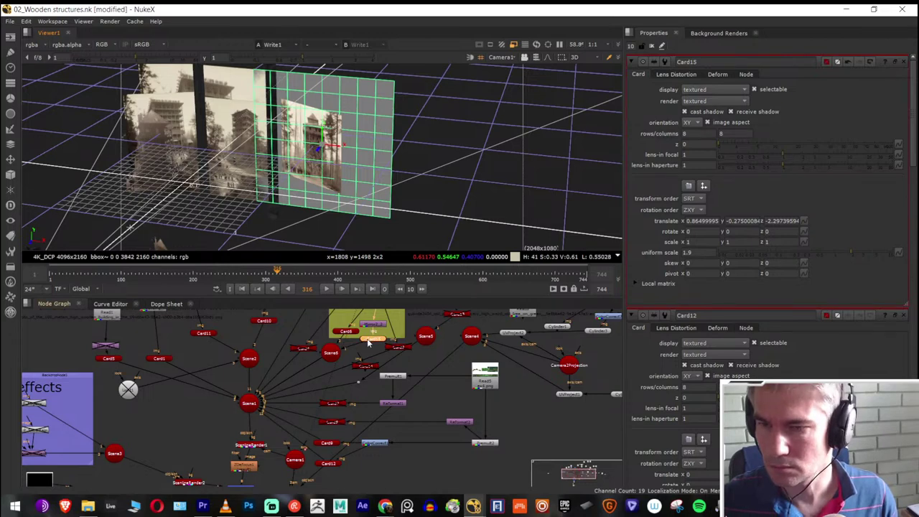
pyautogui.scroll(5, 367, 342)
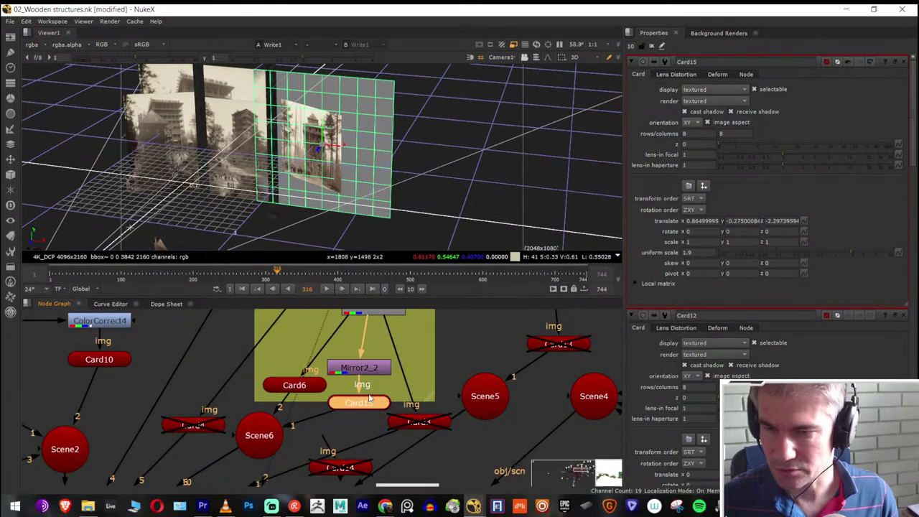
pyautogui.click(363, 372)
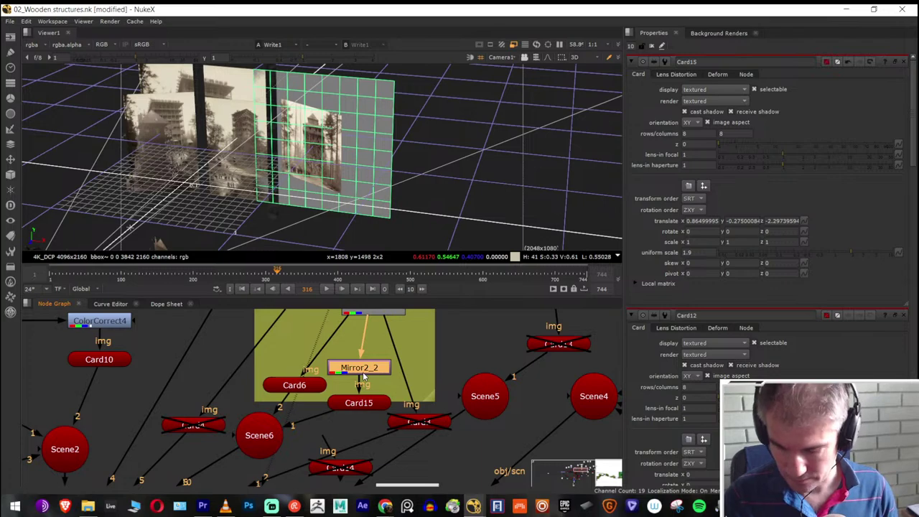
pyautogui.press('Delete')
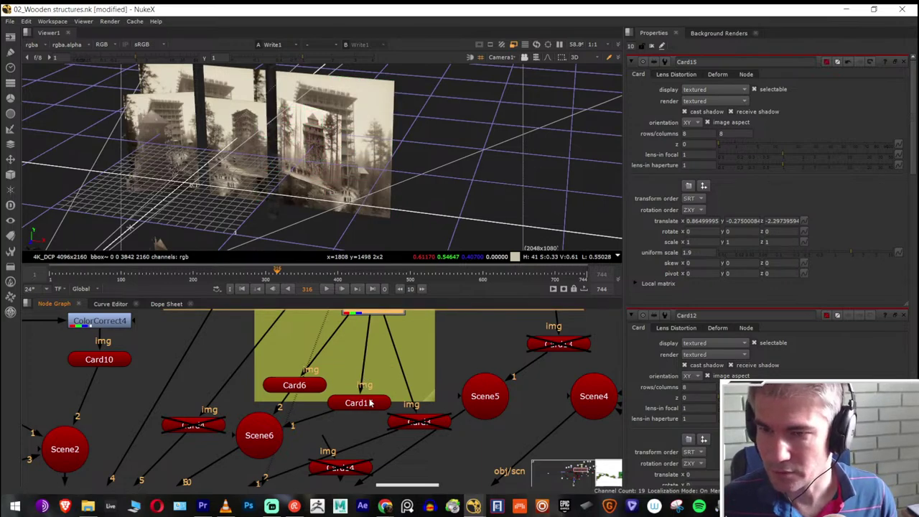
# Move Card15 in the 3D view to a translate x of about 0.705 and z of about -2.32
pyautogui.moveTo(300, 190); pyautogui.dragTo(338, 188)
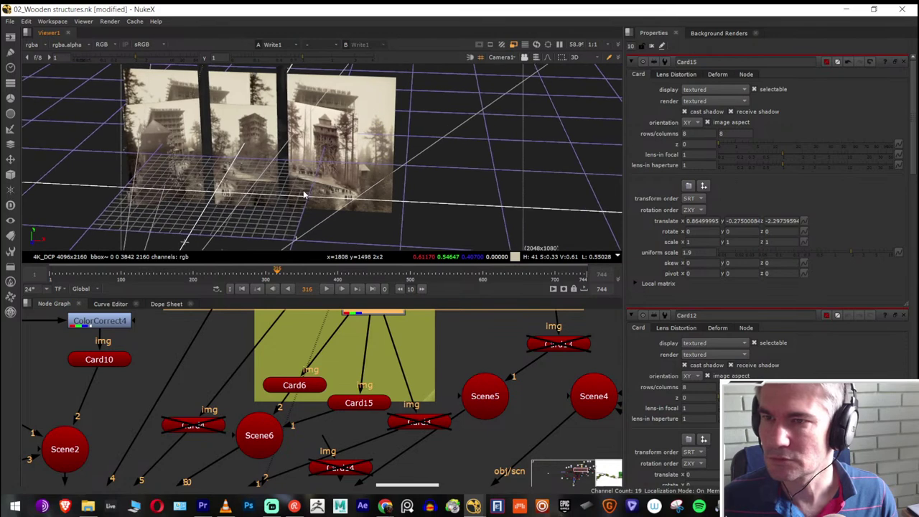
pyautogui.click(364, 401)
pyautogui.moveTo(320, 151)
pyautogui.mouseDown()
pyautogui.moveTo(332, 147)
pyautogui.moveTo(322, 146)
pyautogui.mouseUp()
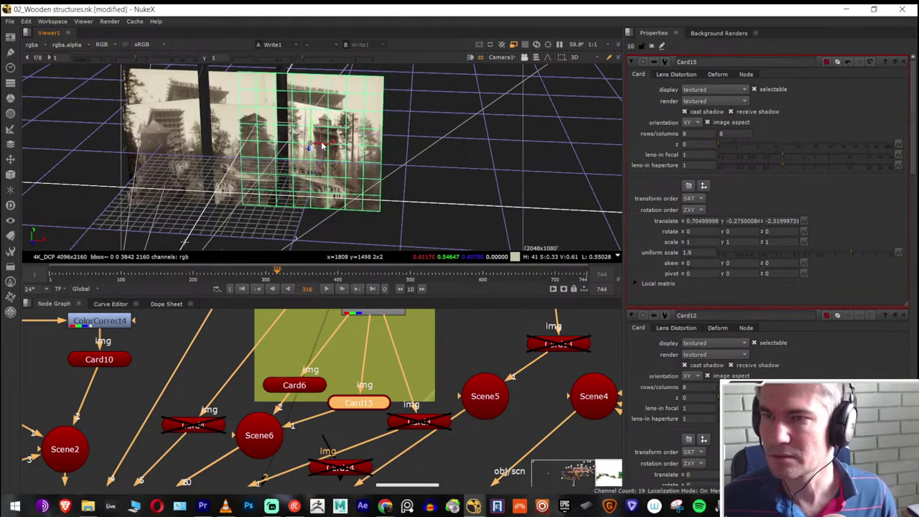
# Select the dark tree trunk in the 3D view, find its nodes in the graph, and move the unconnected Read node well clear of them
pyautogui.click(204, 74)
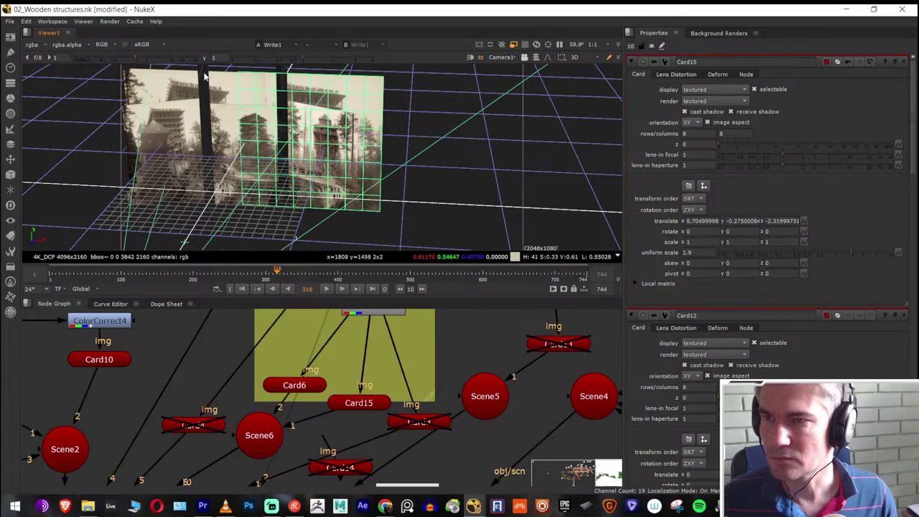
pyautogui.click(206, 85)
pyautogui.scroll(-6, 458, 440)
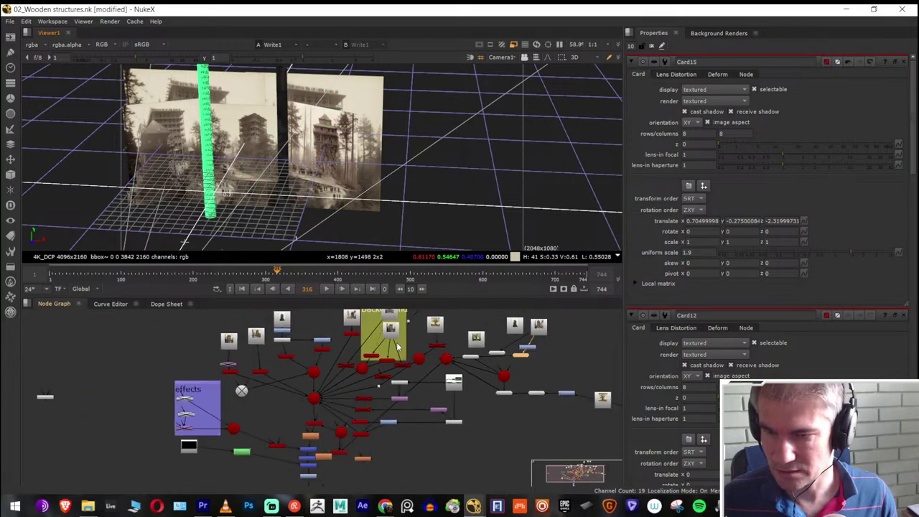
pyautogui.scroll(5, 400, 388)
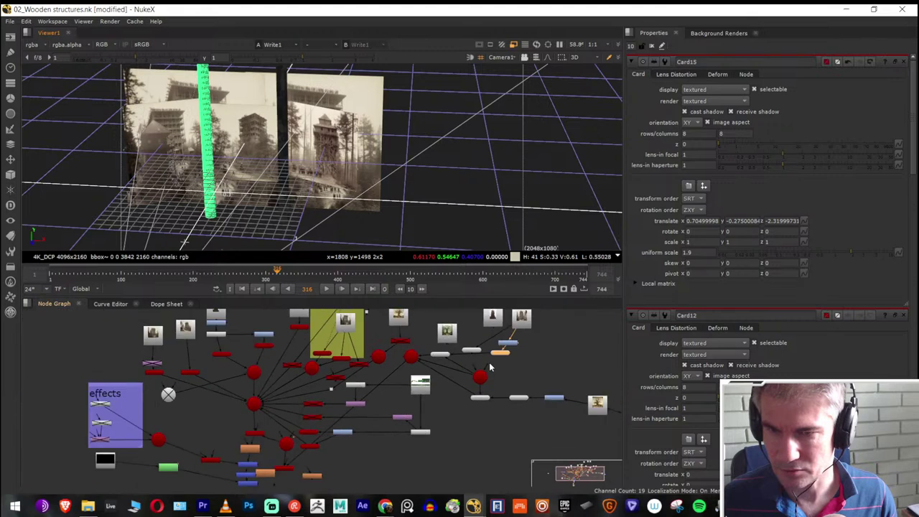
pyautogui.scroll(2, 351, 391)
pyautogui.click(311, 433)
pyautogui.moveTo(263, 351); pyautogui.dragTo(547, 324)
pyautogui.scroll(-3, 374, 344)
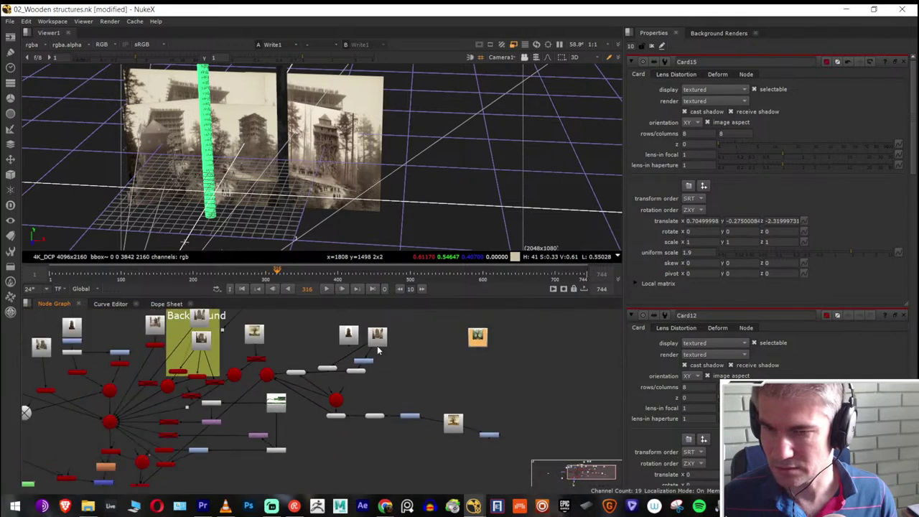
pyautogui.moveTo(484, 331); pyautogui.dragTo(551, 327)
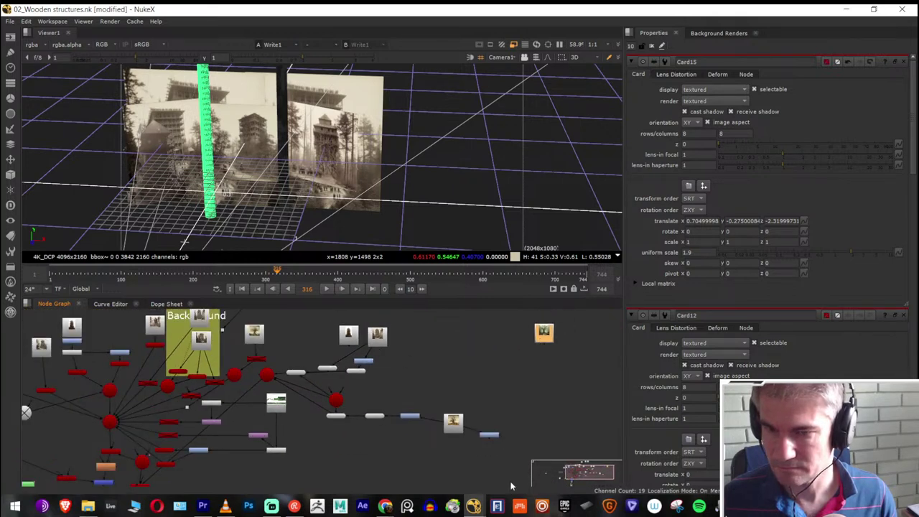
# Place a backdrop behind the tree cylinder nodes, their Read images, UVProject1 and the Camera2Projection node
pyautogui.moveTo(499, 461); pyautogui.dragTo(265, 317)
pyautogui.moveTo(296, 308); pyautogui.dragTo(296, 313)
pyautogui.press('Tab')
pyautogui.write('back')
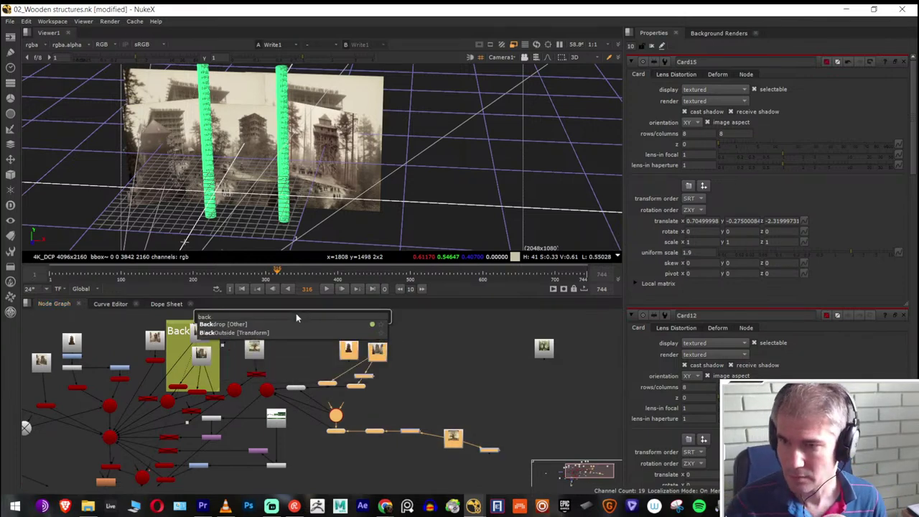
pyautogui.press('Return')
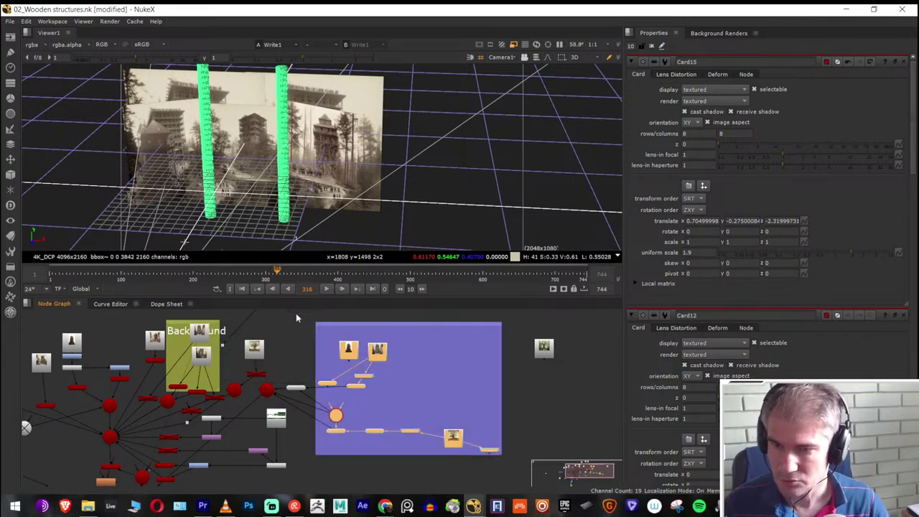
# Label the new backdrop "Trees in the midle"
pyautogui.doubleClick(343, 327)
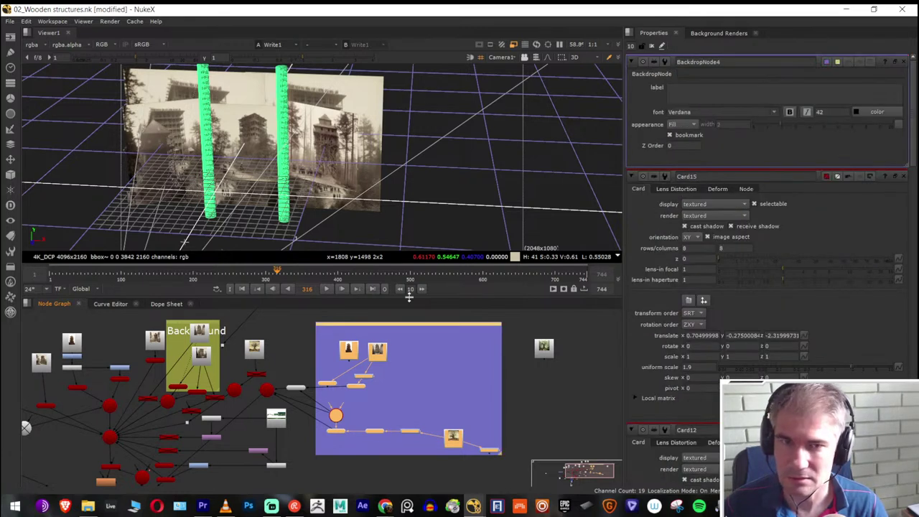
pyautogui.click(700, 97)
pyautogui.write('Trees in the midle')
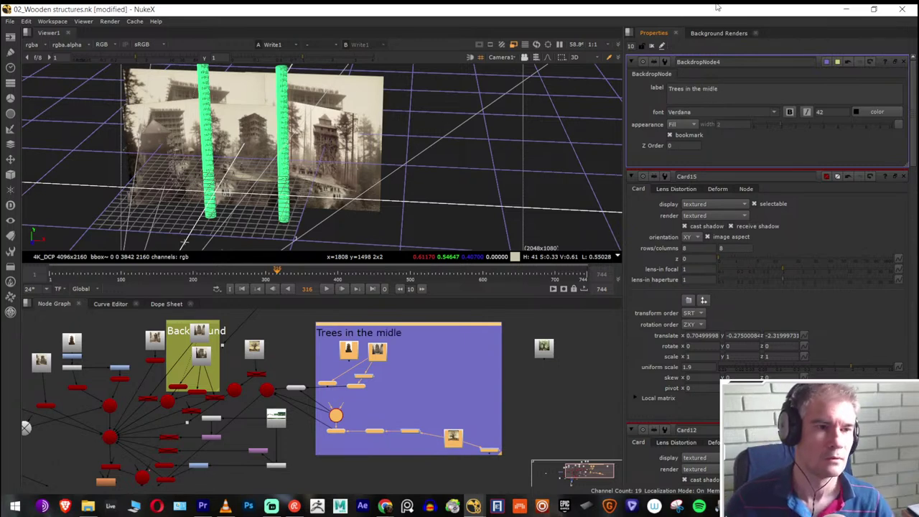
pyautogui.click(435, 363)
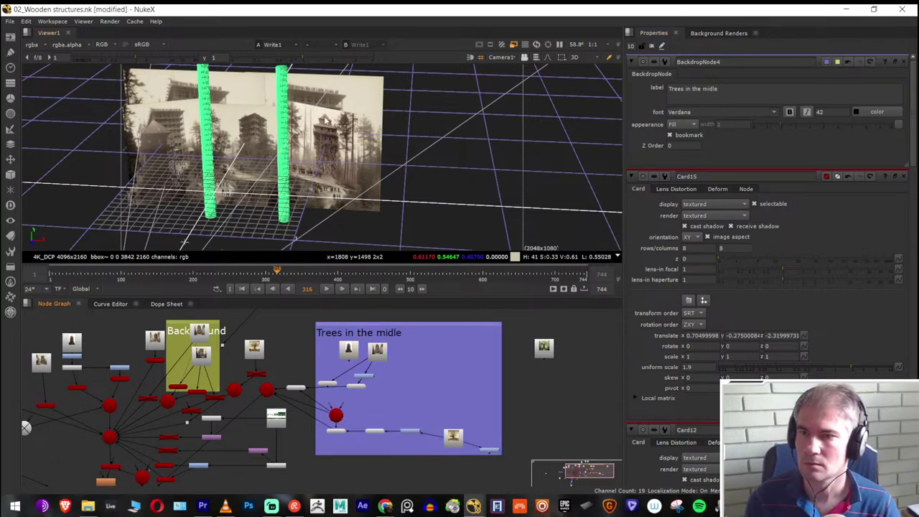
# Examine UVProject2 and Cylinder3 in the graph, and clear all open node properties
pyautogui.scroll(3, 339, 388)
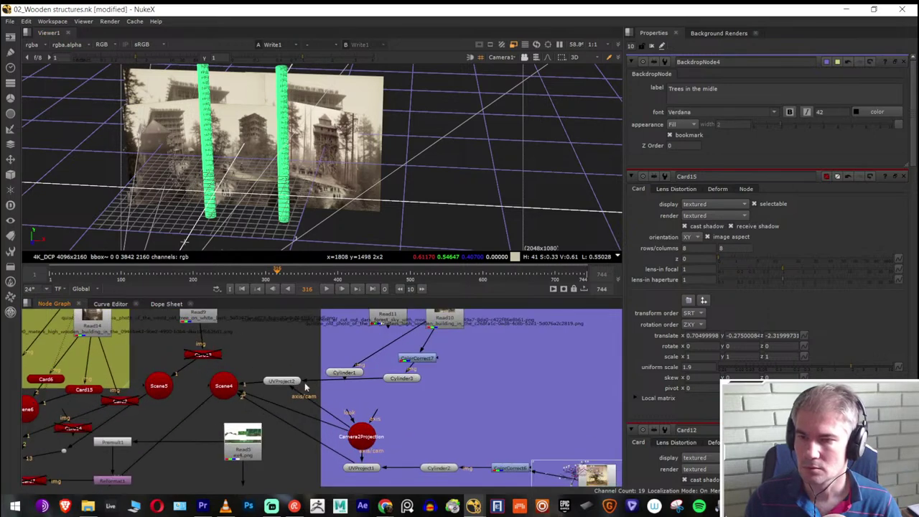
pyautogui.click(285, 381)
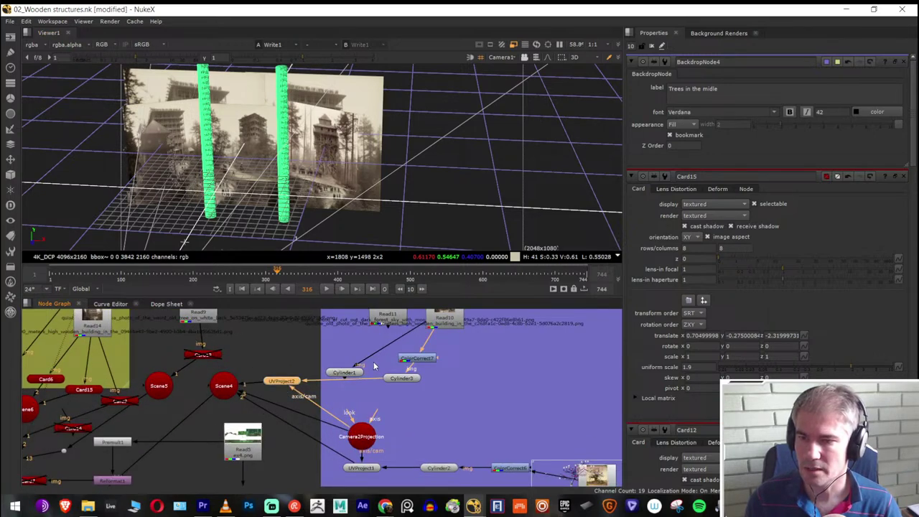
pyautogui.scroll(-2, 401, 313)
pyautogui.scroll(2, 405, 345)
pyautogui.click(404, 366)
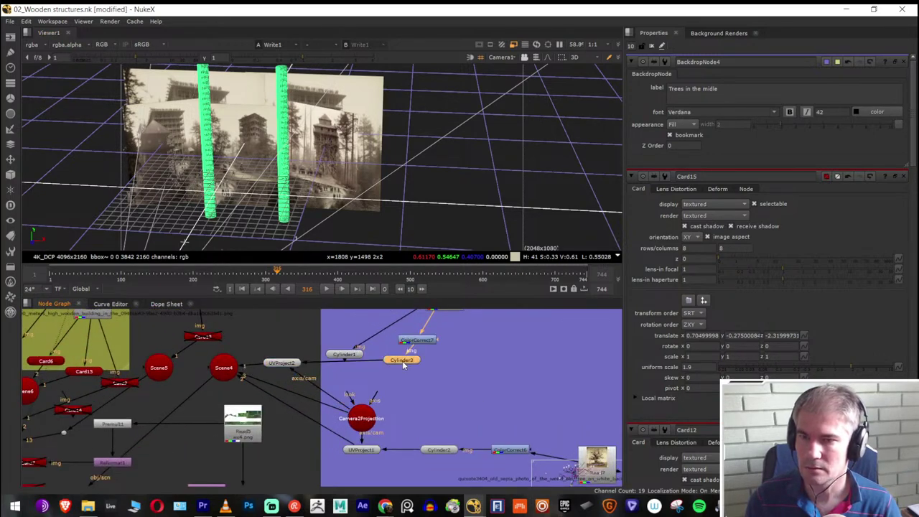
pyautogui.click(651, 46)
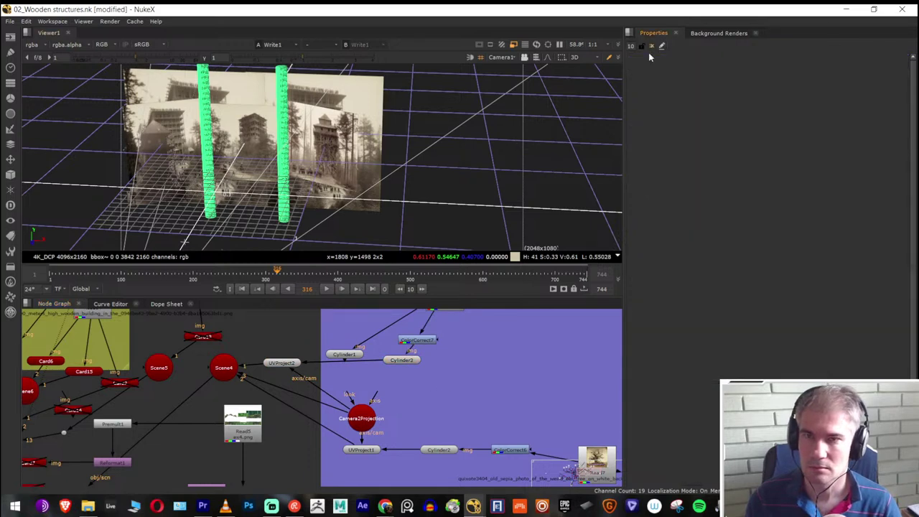
pyautogui.click(465, 212)
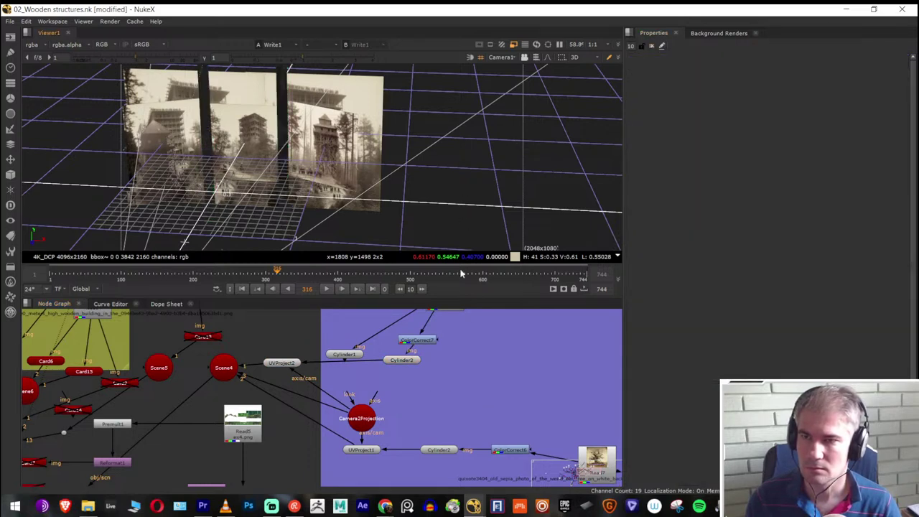
# Duplicate Cylinder3, connect the copy to Scene4, and open the copy's properties
pyautogui.click(402, 361)
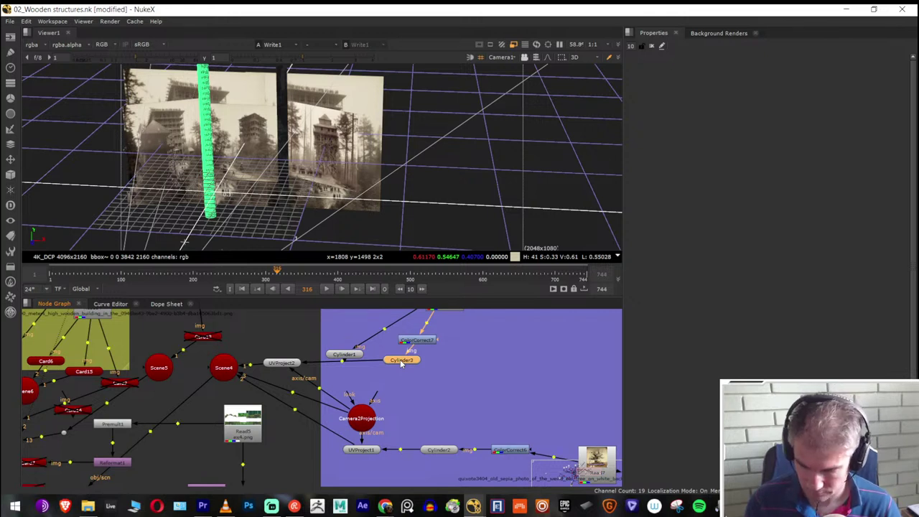
pyautogui.hotkey('ctrl', 'c')
pyautogui.click(451, 388)
pyautogui.hotkey('ctrl', 'v')
pyautogui.moveTo(449, 384); pyautogui.dragTo(232, 367)
pyautogui.doubleClick(289, 337)
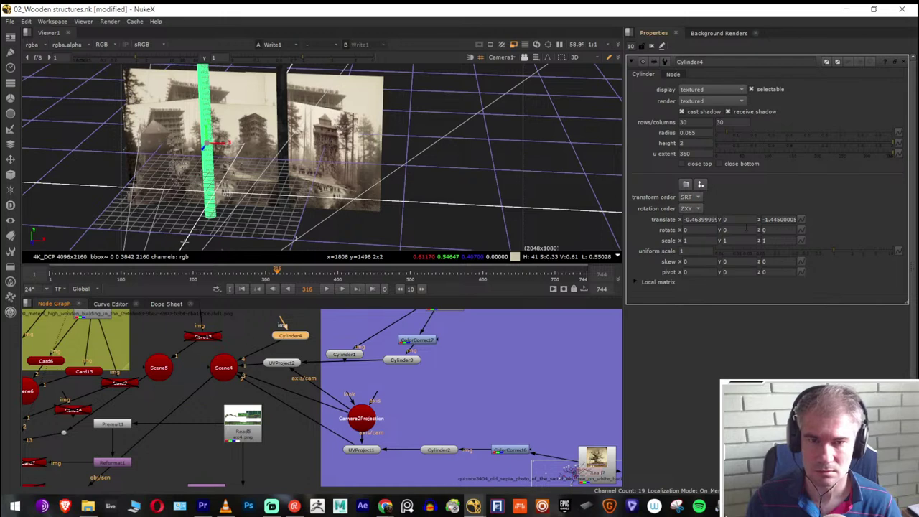
pyautogui.click(746, 228)
pyautogui.write('90')
pyautogui.hotkey('ctrl', 'z')
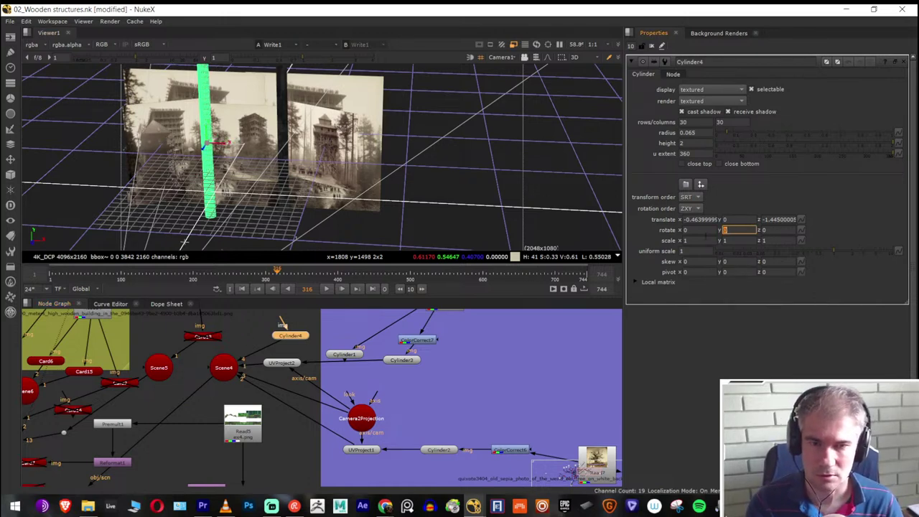
# Lay the duplicated cylinder horizontally by setting its rotation to 90 in x and -90 in z
pyautogui.click(702, 229)
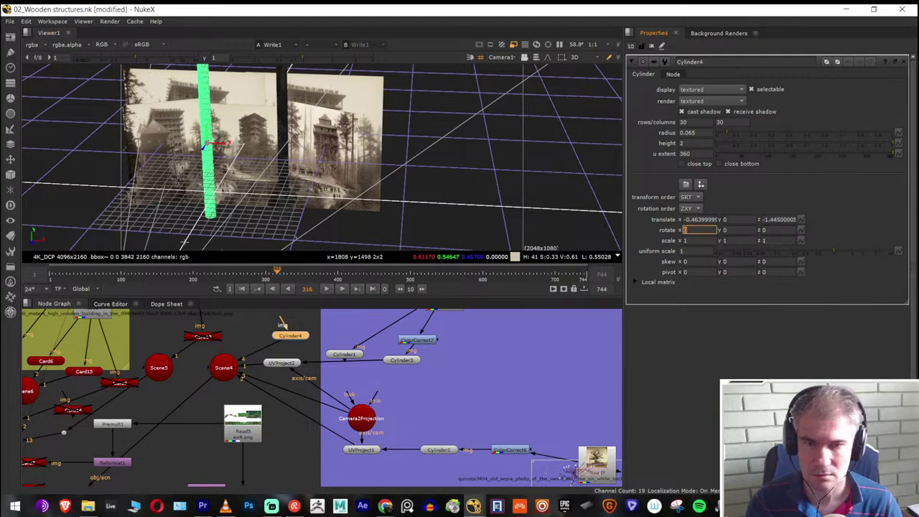
pyautogui.write('90')
pyautogui.press('Return')
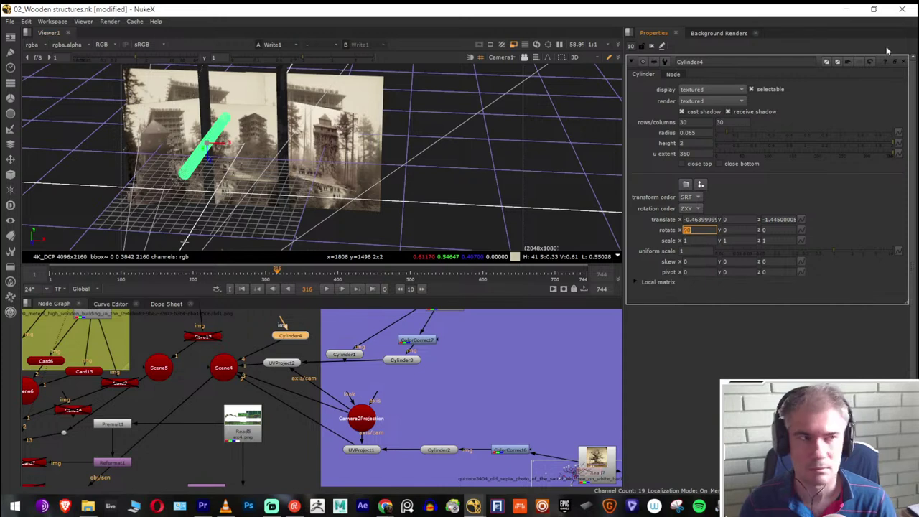
pyautogui.hotkey('alt', 'Tab')
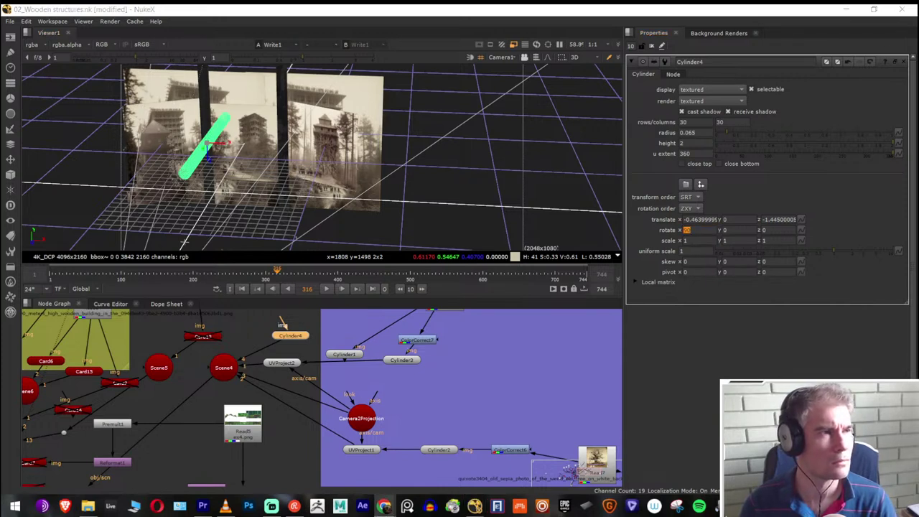
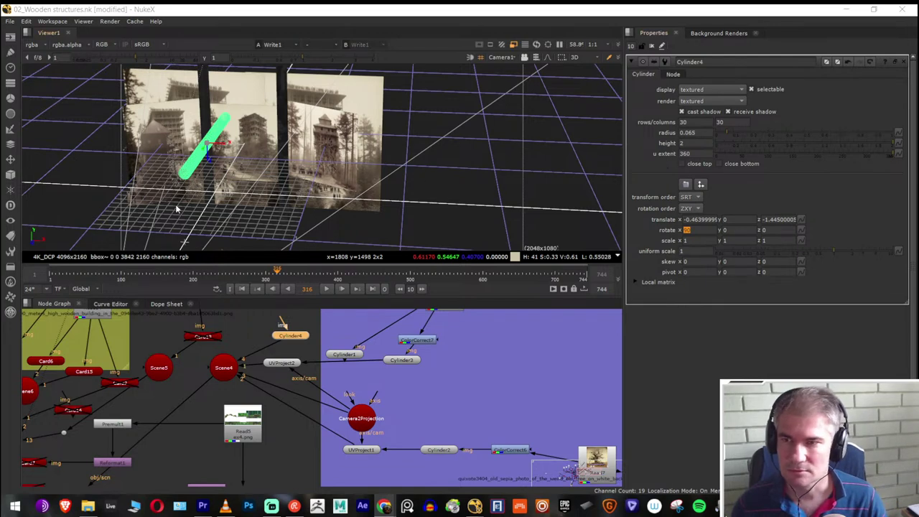
pyautogui.moveTo(142, 226); pyautogui.dragTo(214, 149)
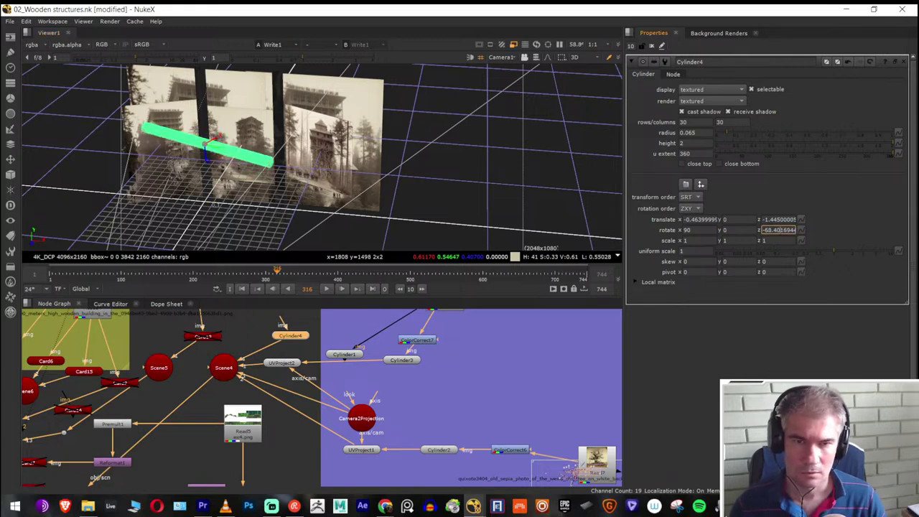
pyautogui.doubleClick(778, 230)
pyautogui.write('-90')
pyautogui.press('Return')
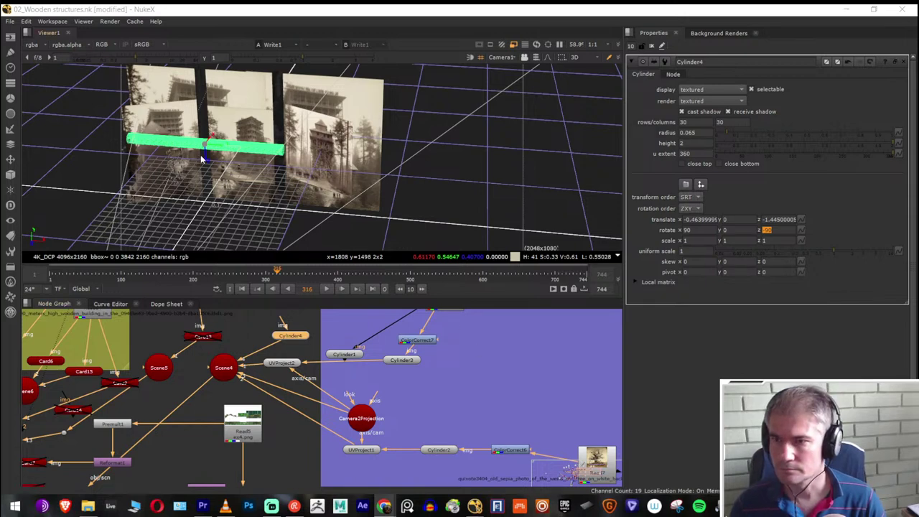
# Move the horizontal cylinder across the two trunks to a translate of about x 0.04, y 0.51 and z -1.4
pyautogui.moveTo(203, 159); pyautogui.dragTo(202, 93)
pyautogui.rightClick(273, 231)
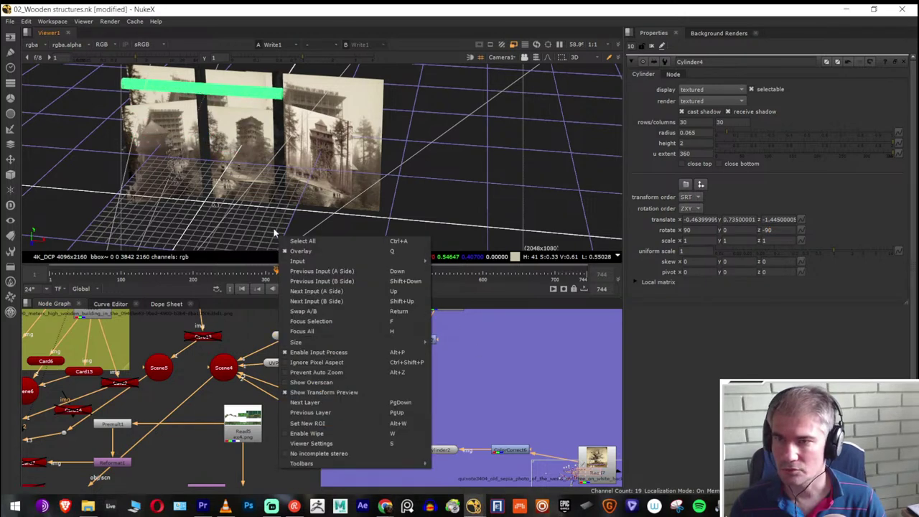
pyautogui.moveTo(237, 206)
pyautogui.mouseDown()
pyautogui.moveTo(247, 222)
pyautogui.moveTo(249, 195)
pyautogui.mouseUp()
pyautogui.click(177, 121)
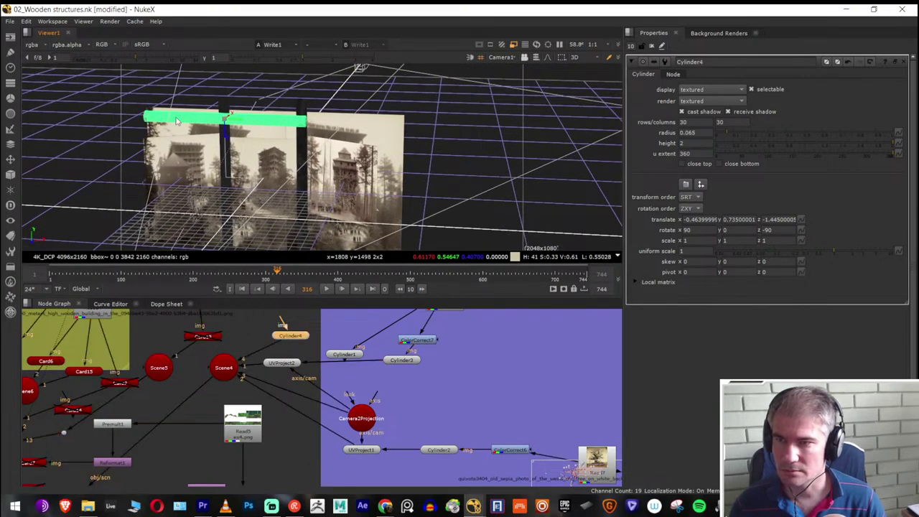
pyautogui.moveTo(233, 124); pyautogui.dragTo(212, 201)
pyautogui.moveTo(248, 135); pyautogui.dragTo(246, 142)
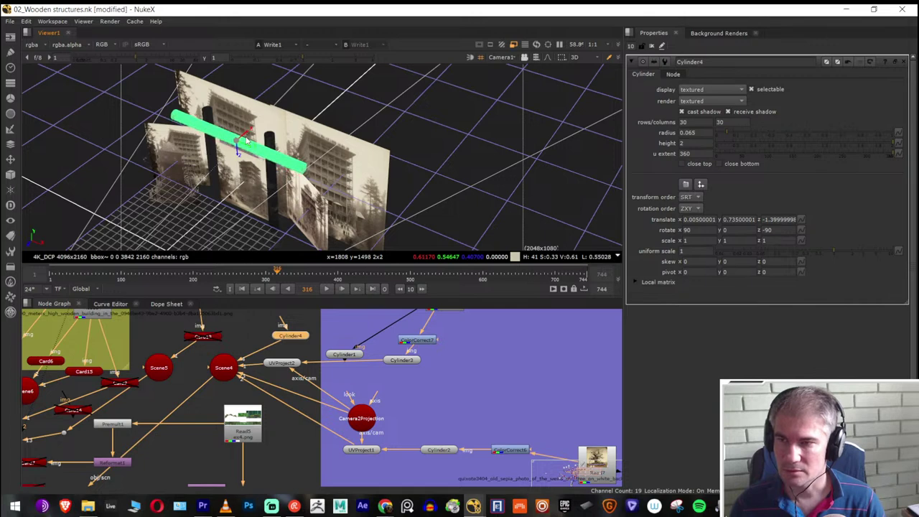
pyautogui.moveTo(280, 183); pyautogui.dragTo(265, 144)
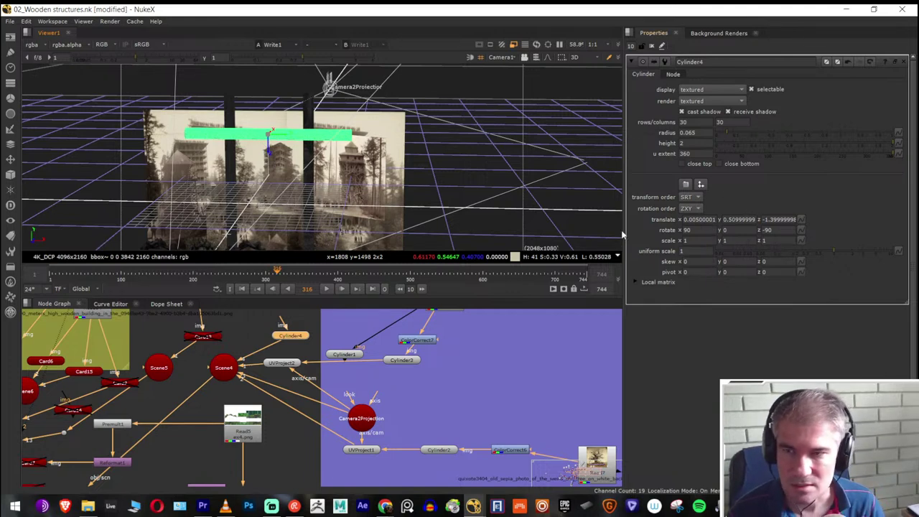
pyautogui.moveTo(278, 138); pyautogui.dragTo(282, 139)
pyautogui.press('space')
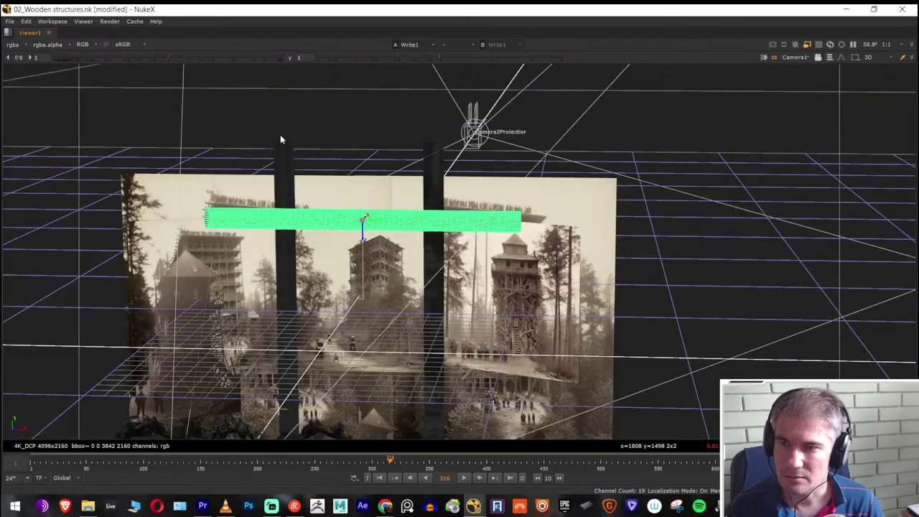
pyautogui.press('space')
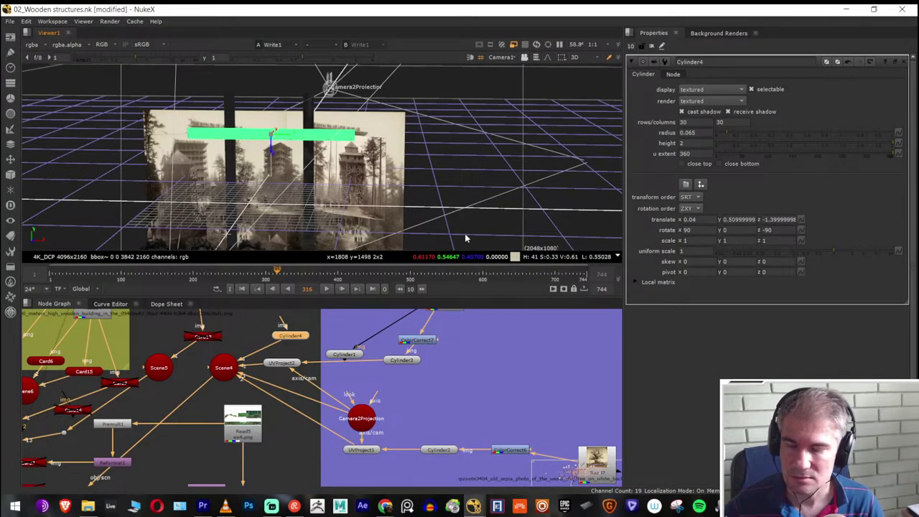
# Switch to the 2D render and shift the horizontal cylinder to a translate x of -0.114
pyautogui.press('Tab')
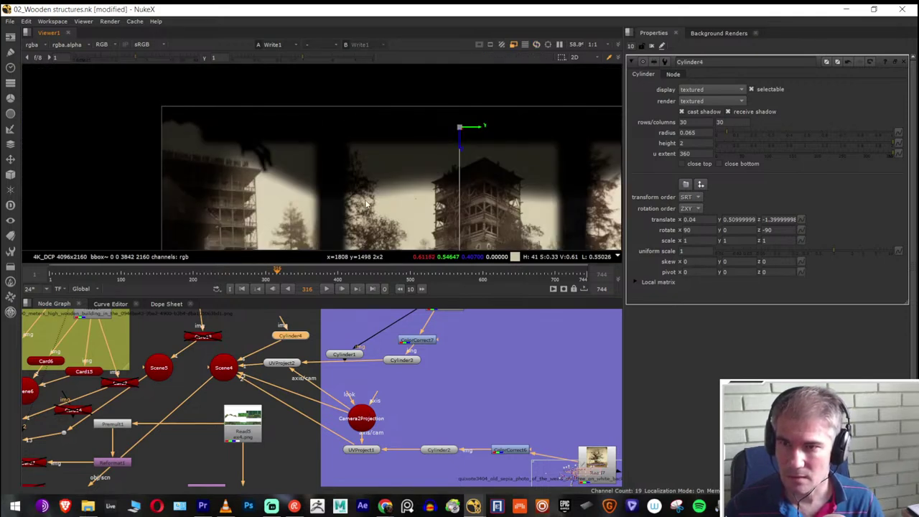
pyautogui.scroll(-3, 367, 188)
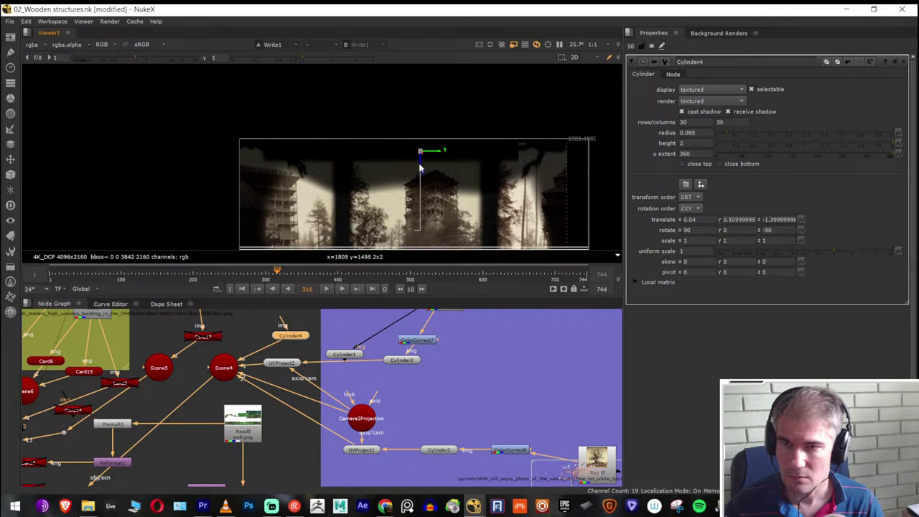
pyautogui.moveTo(436, 151); pyautogui.dragTo(407, 155)
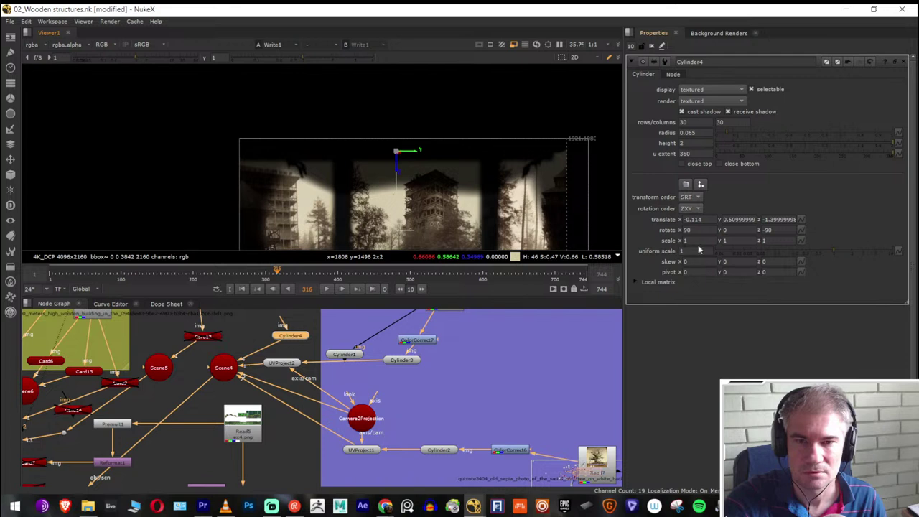
# Set the horizontal cylinder's radius to 0.045 and move it to a translate x of 0.03
pyautogui.click(736, 241)
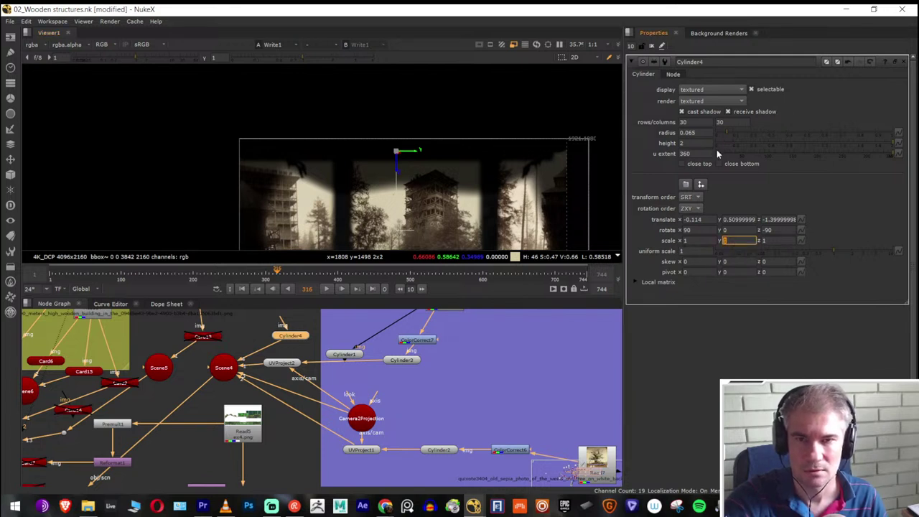
pyautogui.moveTo(696, 133); pyautogui.dragTo(687, 133)
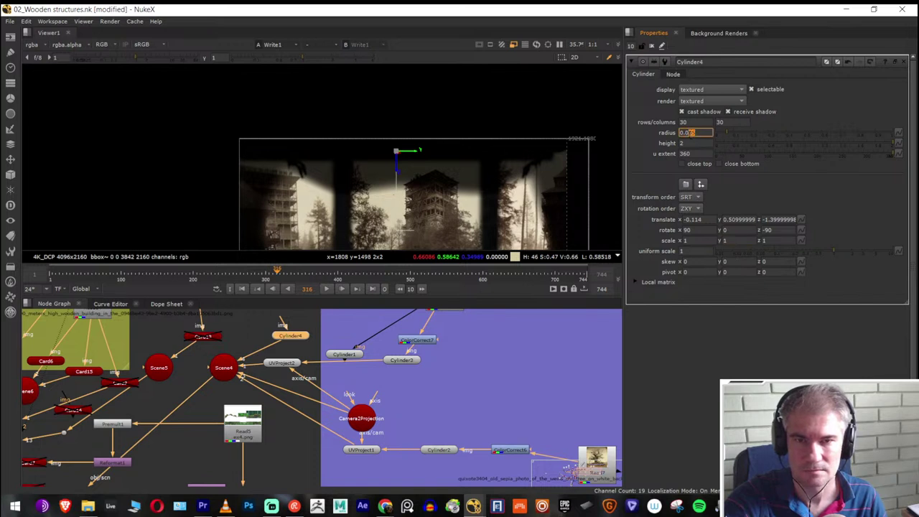
pyautogui.write('05')
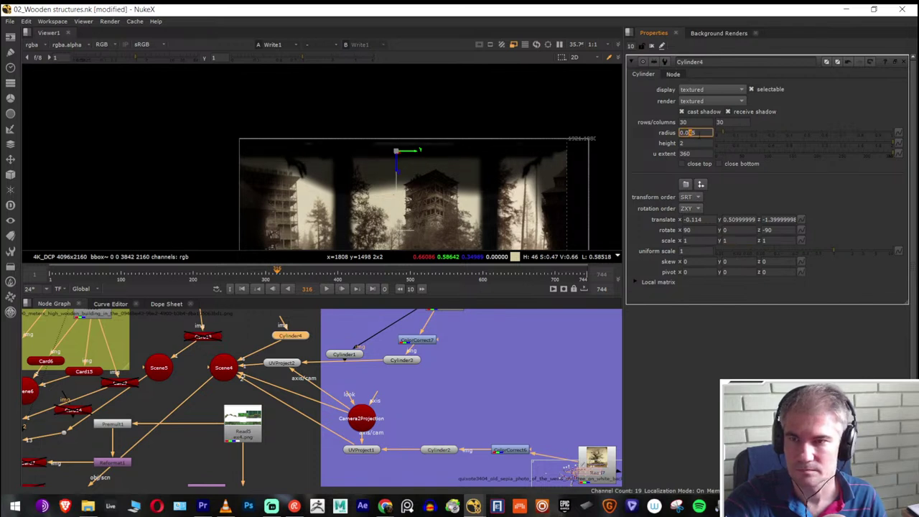
pyautogui.moveTo(414, 151); pyautogui.dragTo(437, 154)
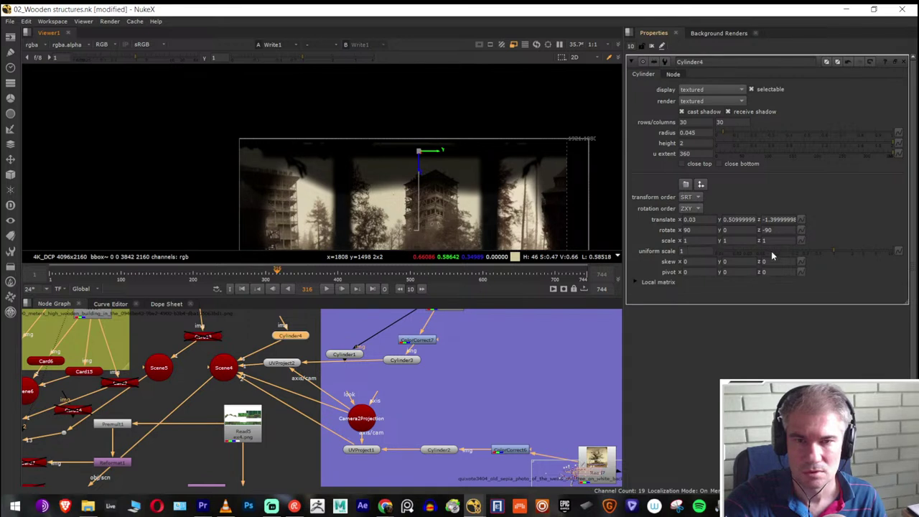
# Set the horizontal cylinder's y scale to 2 and check the render at several frames between 276 and 427
pyautogui.click(763, 240)
pyautogui.click(726, 240)
pyautogui.write('0')
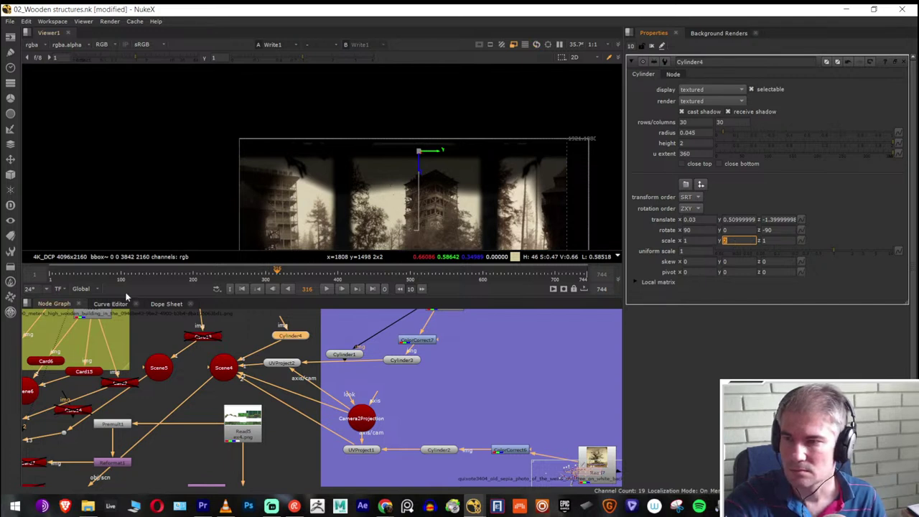
pyautogui.click(293, 279)
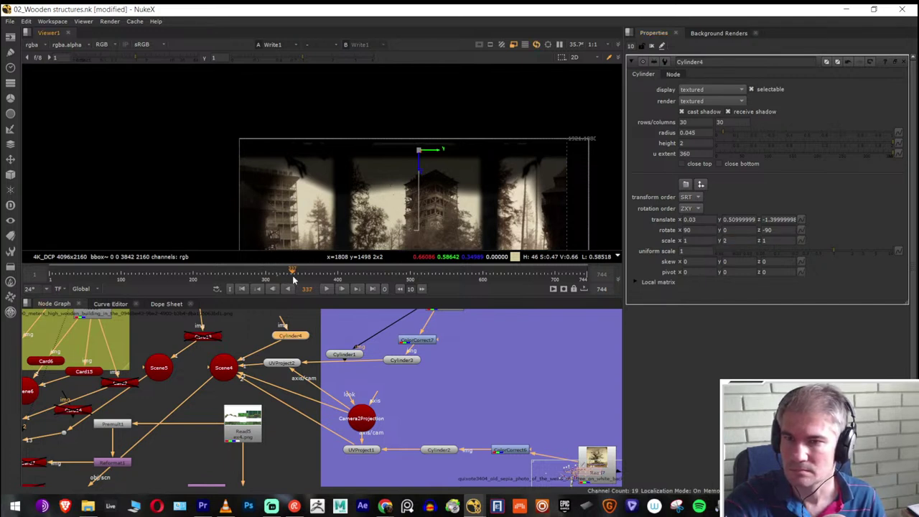
pyautogui.click(249, 282)
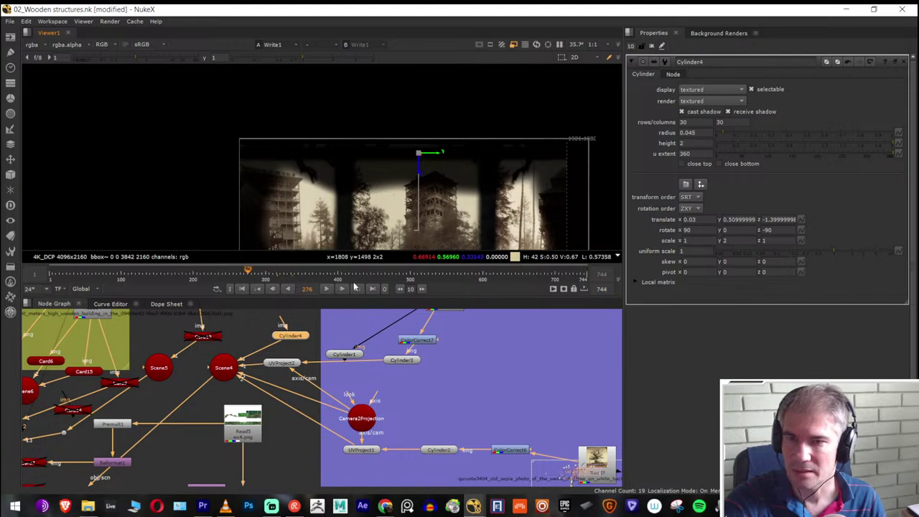
pyautogui.click(310, 271)
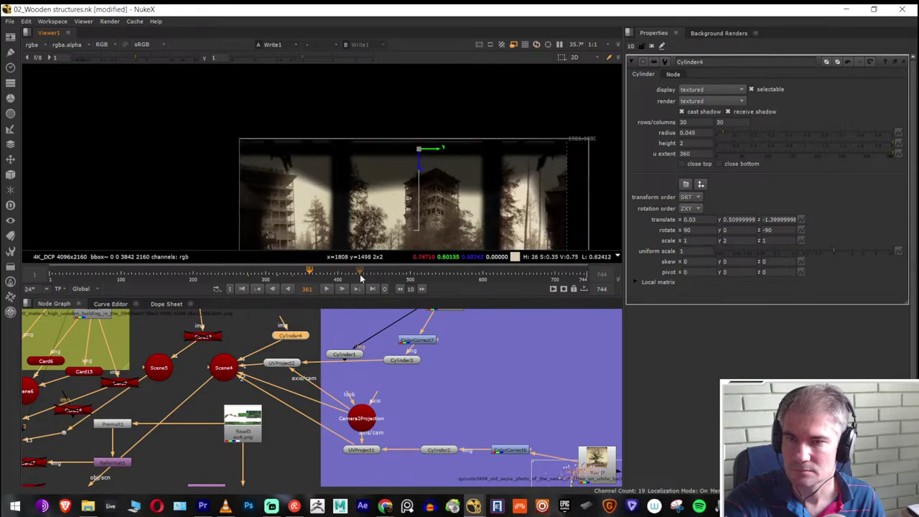
pyautogui.moveTo(360, 274)
pyautogui.mouseDown()
pyautogui.moveTo(326, 272)
pyautogui.moveTo(352, 275)
pyautogui.mouseUp()
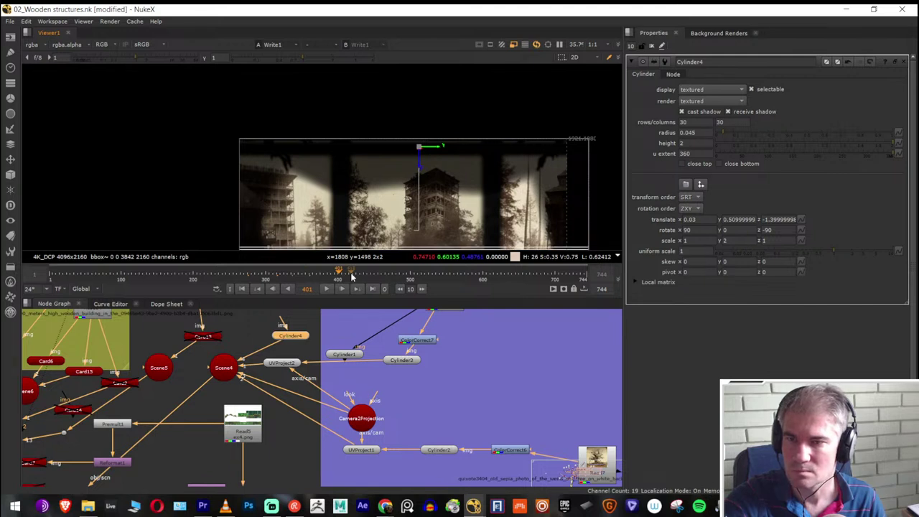
pyautogui.click(359, 277)
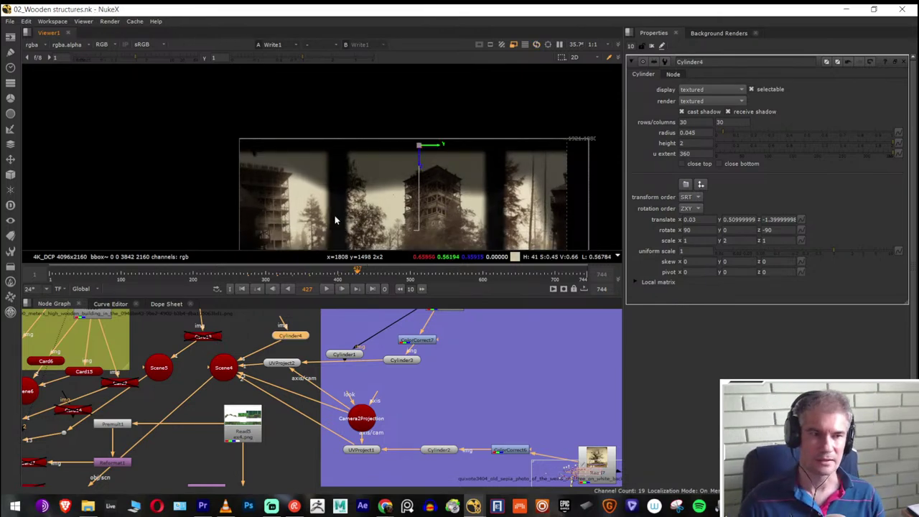
# Switch to Premiere Pro and review the 02_WoodenStructures part of MainSequence around 00:40:45
pyautogui.hotkey('alt', 'Tab')
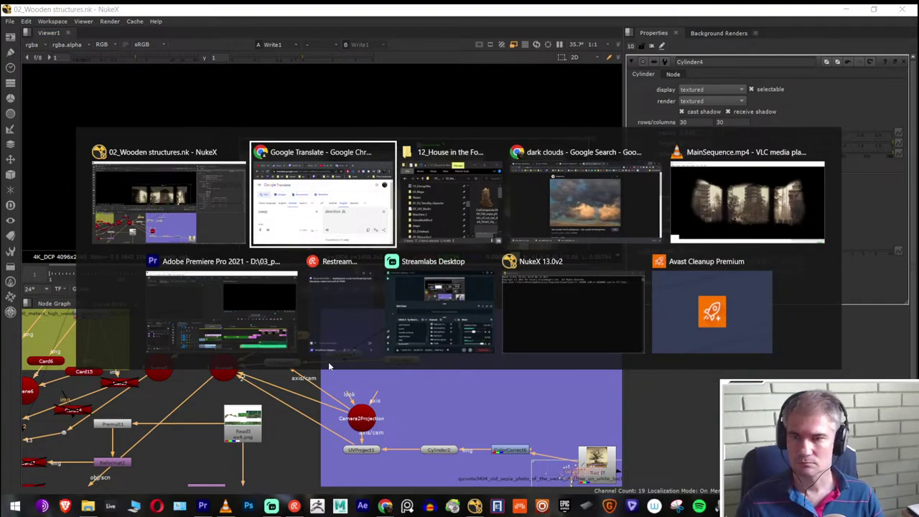
pyautogui.hotkey('alt', 'Tab')
pyautogui.hotkey('alt', 'Tab')
pyautogui.hotkey('alt', 'Tab')
pyautogui.hotkey('alt', 'Tab')
pyautogui.click(391, 342)
pyautogui.moveTo(393, 339); pyautogui.dragTo(622, 347)
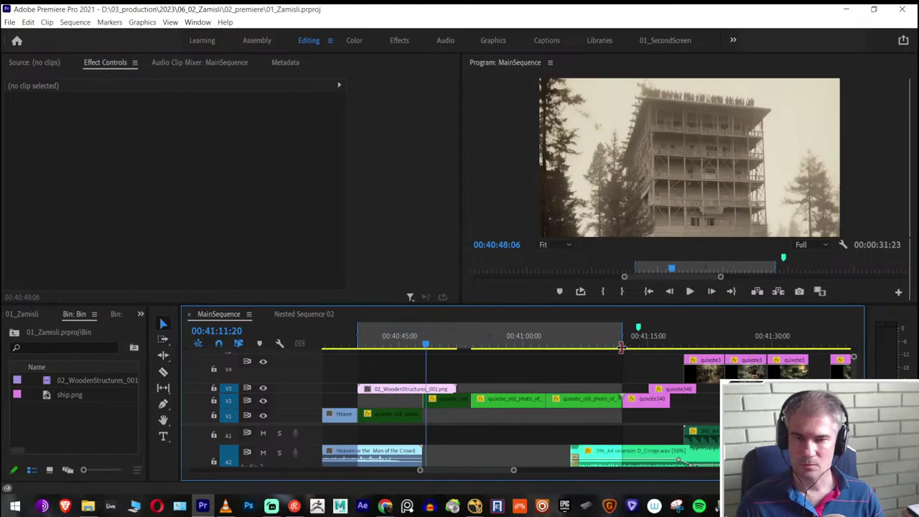
pyautogui.moveTo(461, 345); pyautogui.dragTo(401, 370)
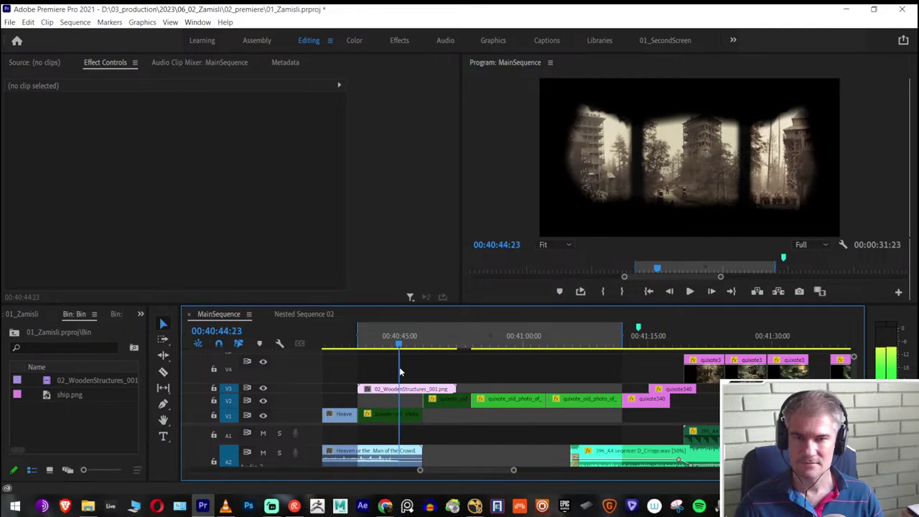
pyautogui.moveTo(401, 371); pyautogui.dragTo(442, 374)
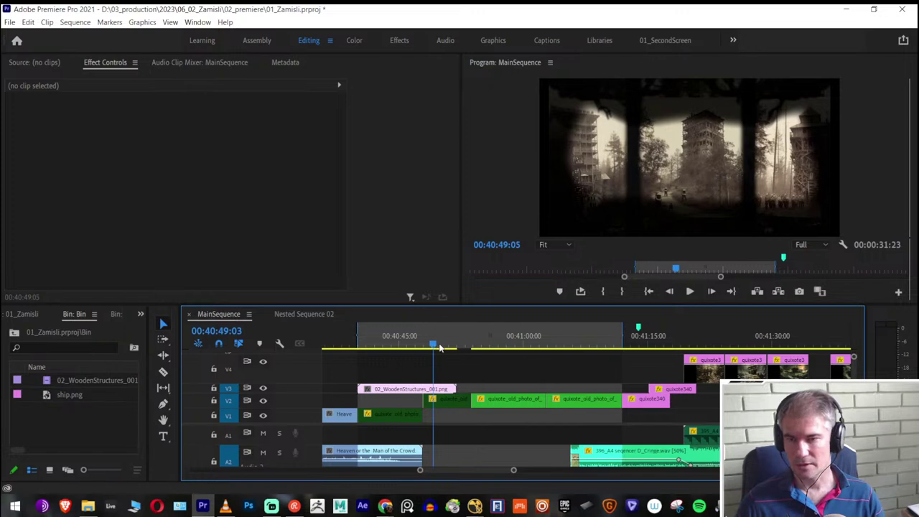
# Switch to the Chrome window with the dark clouds results and run an image search for "star sky"
pyautogui.click(385, 506)
pyautogui.click(407, 459)
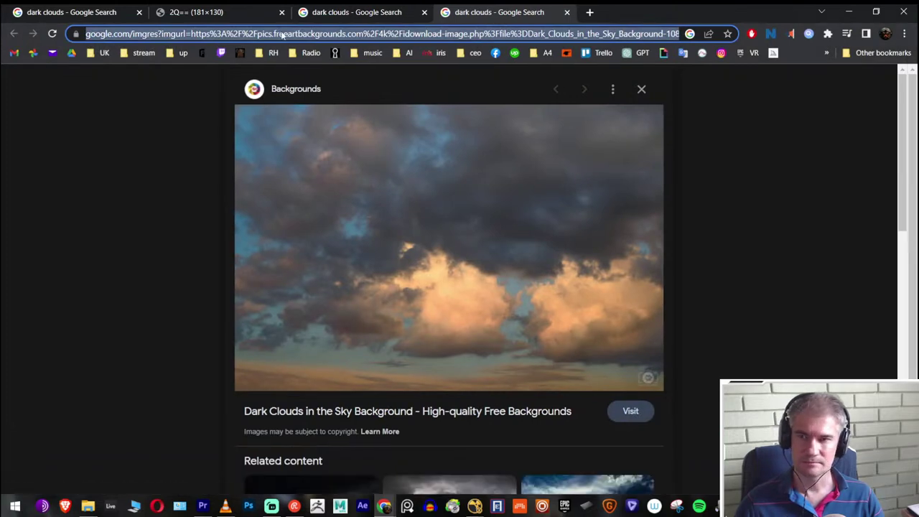
pyautogui.write('star ')
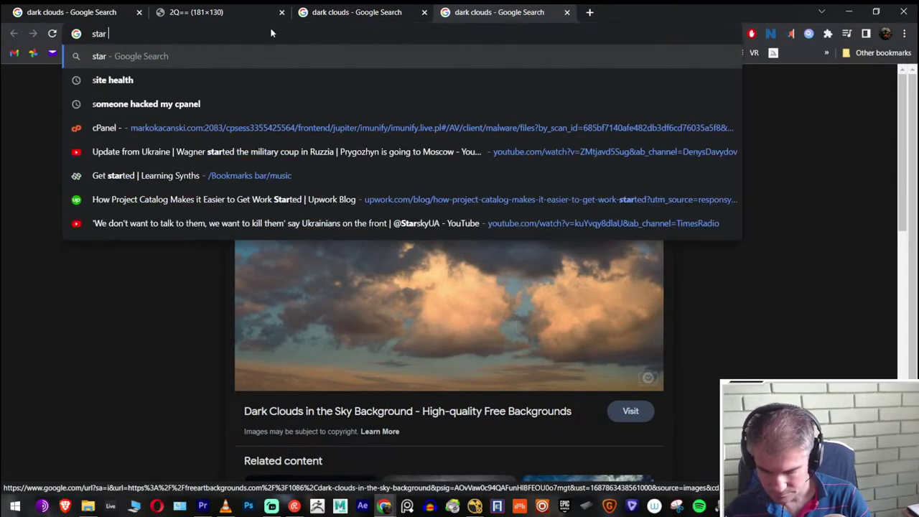
pyautogui.write('sky')
pyautogui.press('Return')
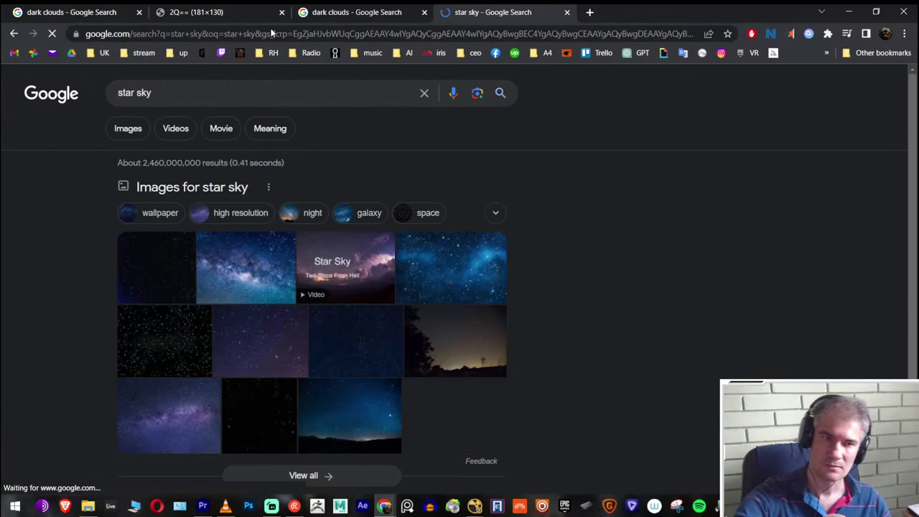
pyautogui.click(127, 128)
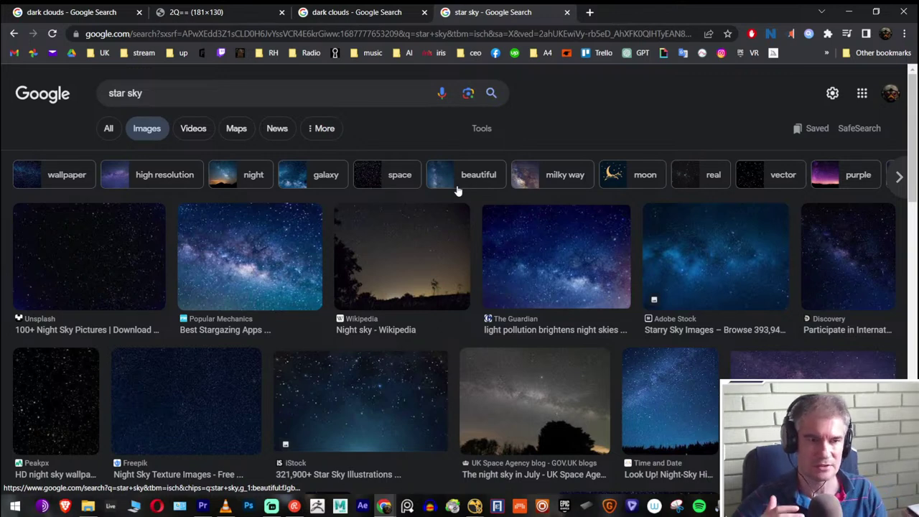
# Open the Indian Express Milky Way result and the Search Free images night-sky stars result in new tabs
pyautogui.scroll(-2, 323, 194)
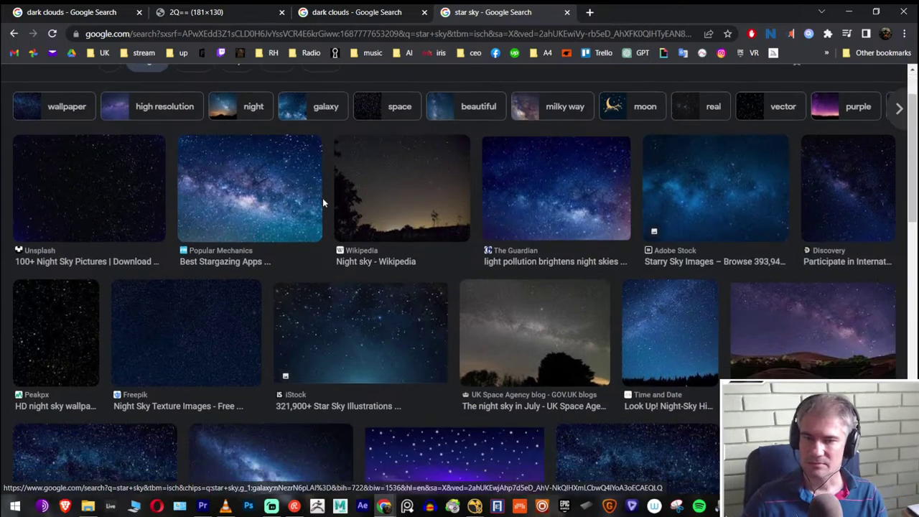
pyautogui.scroll(-2, 330, 190)
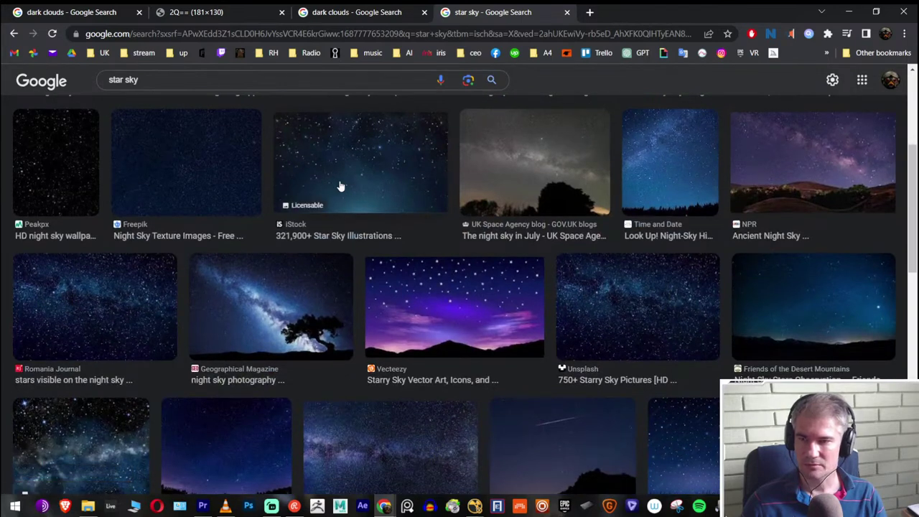
pyautogui.scroll(-2, 374, 326)
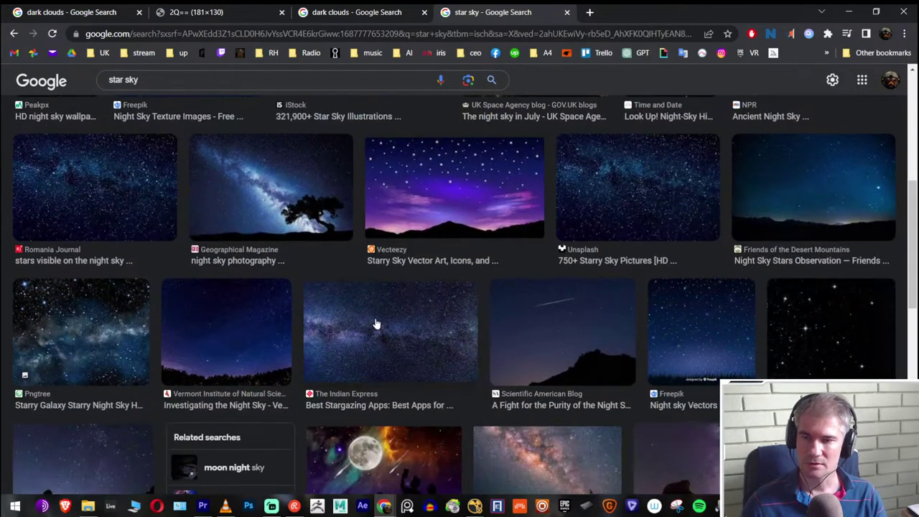
pyautogui.rightClick(440, 325)
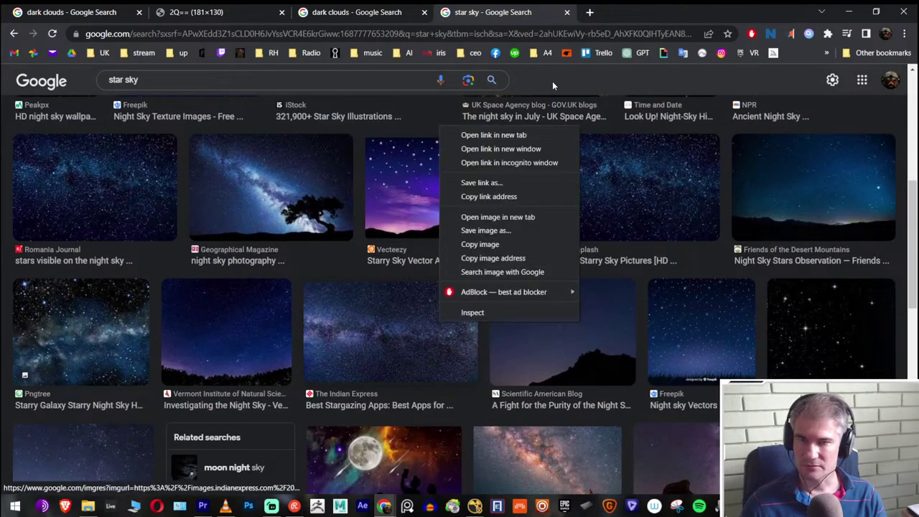
pyautogui.click(503, 135)
pyautogui.scroll(-8, 431, 230)
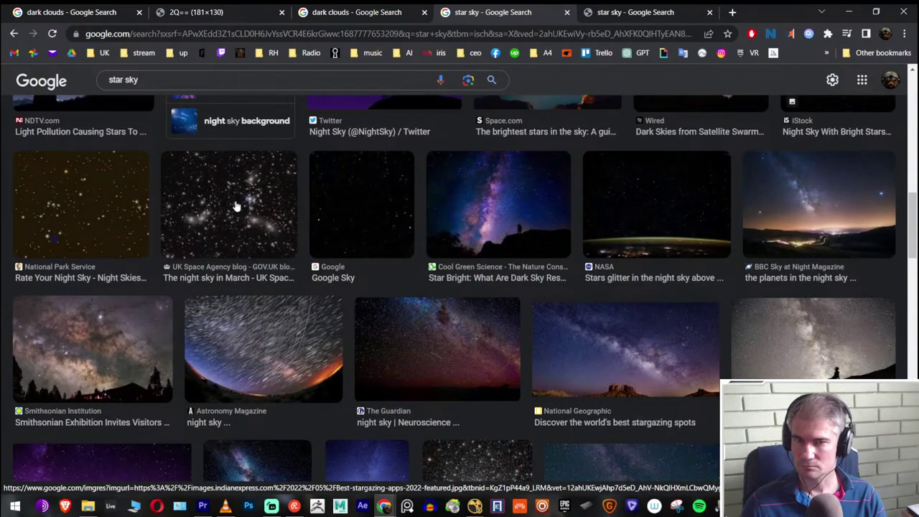
pyautogui.scroll(-3, 236, 207)
pyautogui.scroll(-3, 236, 207)
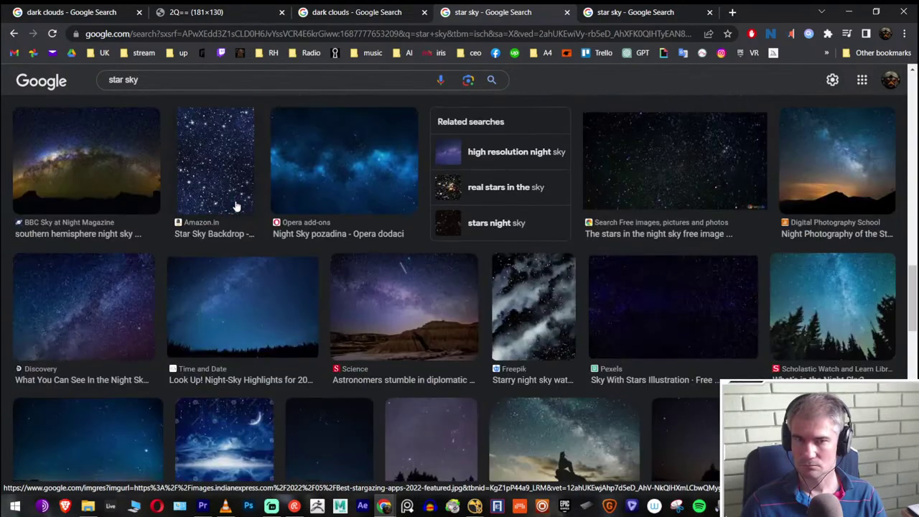
pyautogui.rightClick(625, 168)
pyautogui.click(644, 176)
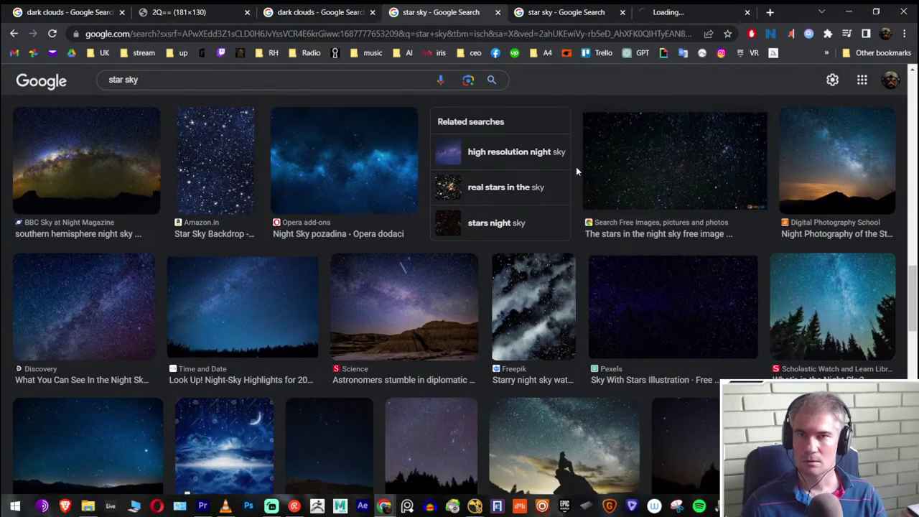
# Save the Indian Express Milky Way image as Best-stargazing-apps-2022-featured.jpg beside the dark clouds picture
pyautogui.click(556, 13)
pyautogui.rightClick(420, 220)
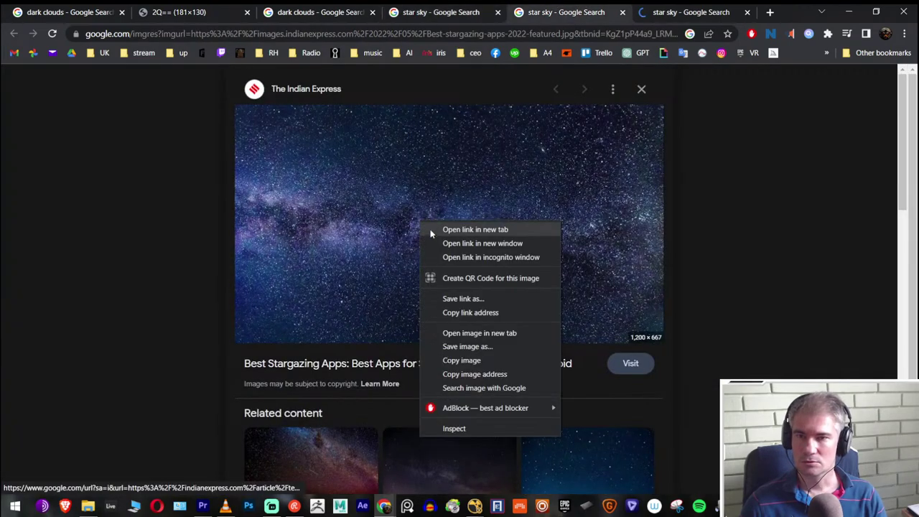
pyautogui.click(488, 346)
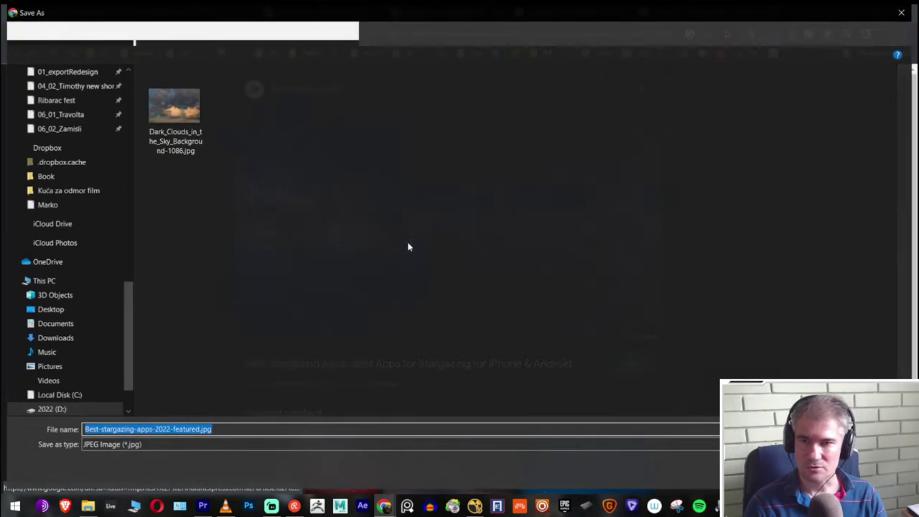
pyautogui.press('Return')
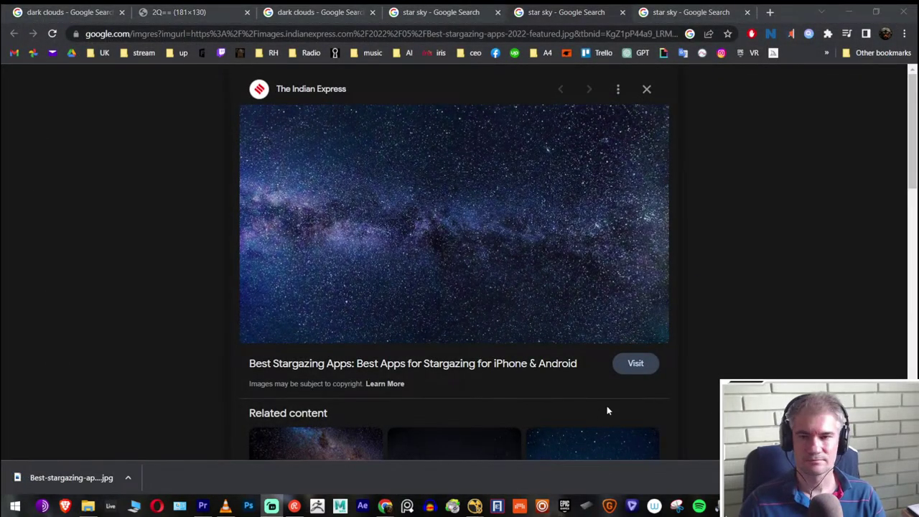
# Close the MainSequence.mp4 player window and look through the related star images and the second opened star-sky picture
pyautogui.hotkey('alt', 'Tab')
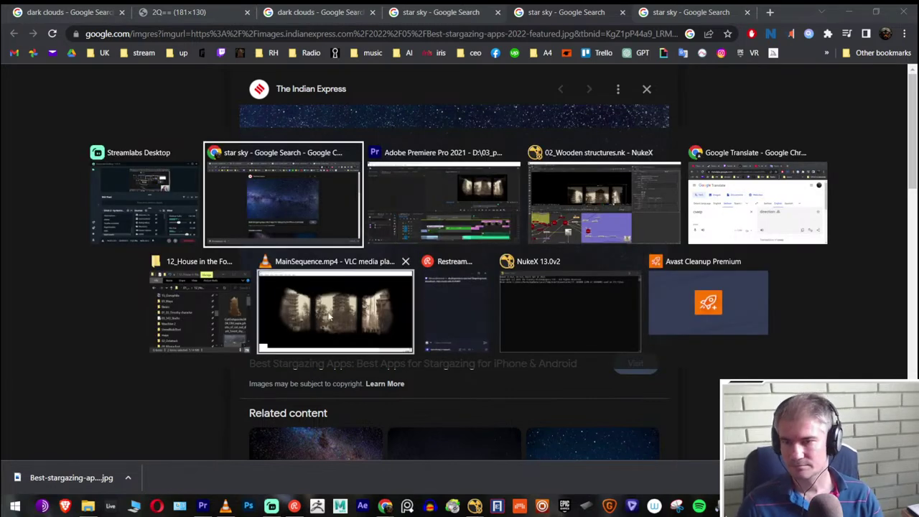
pyautogui.click(405, 262)
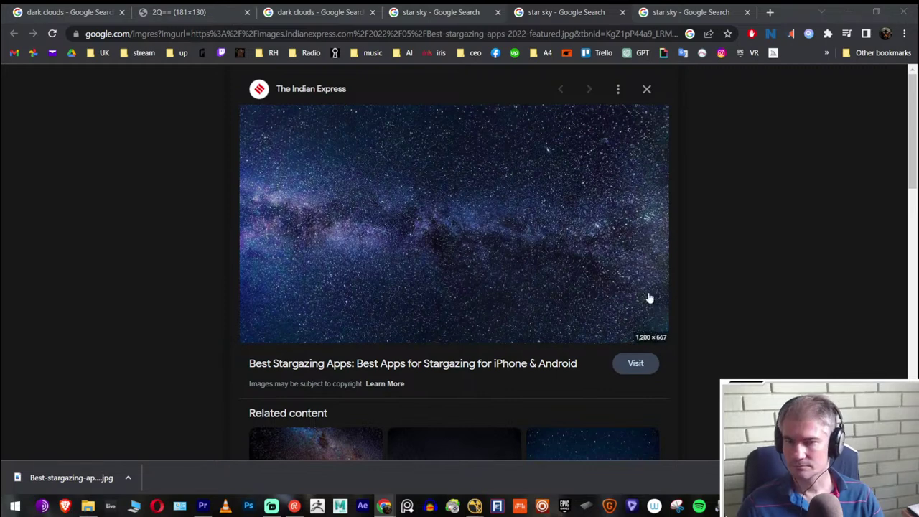
pyautogui.click(745, 238)
pyautogui.scroll(-3, 726, 232)
pyautogui.scroll(-2, 727, 237)
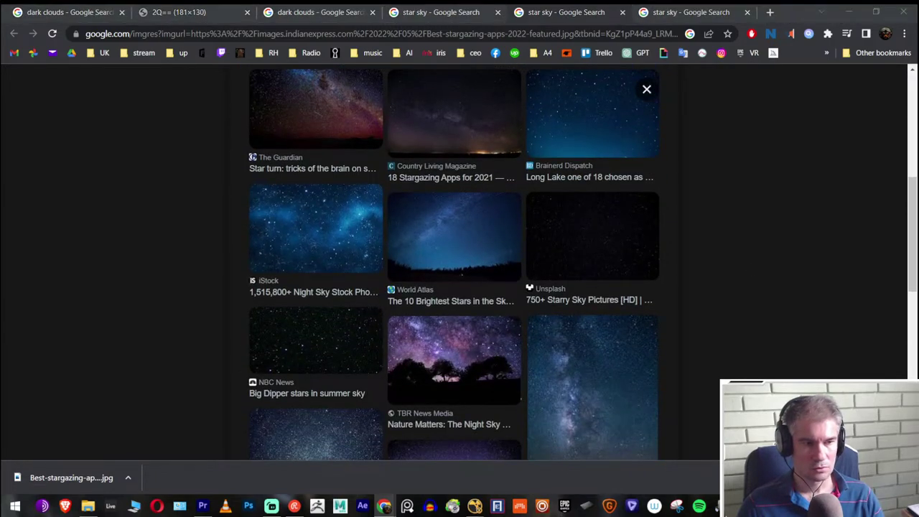
pyautogui.click(800, 276)
pyautogui.scroll(-3, 781, 269)
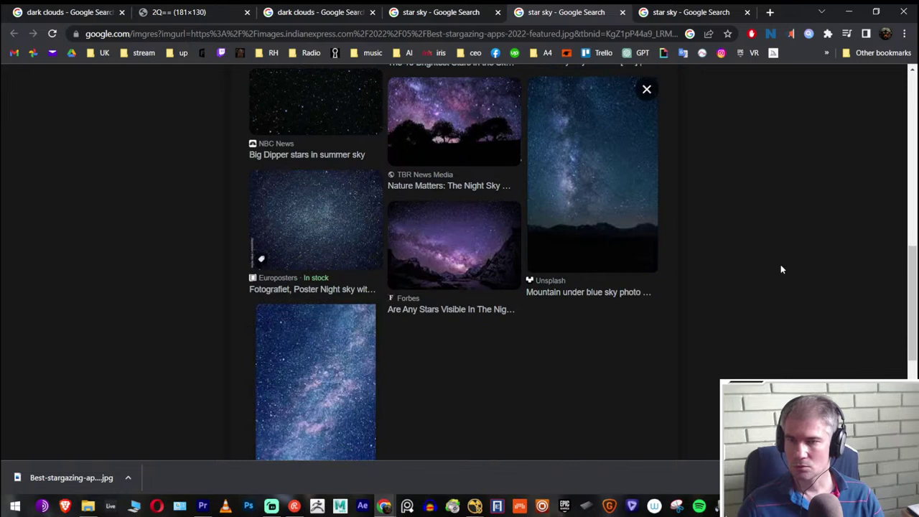
pyautogui.click(691, 12)
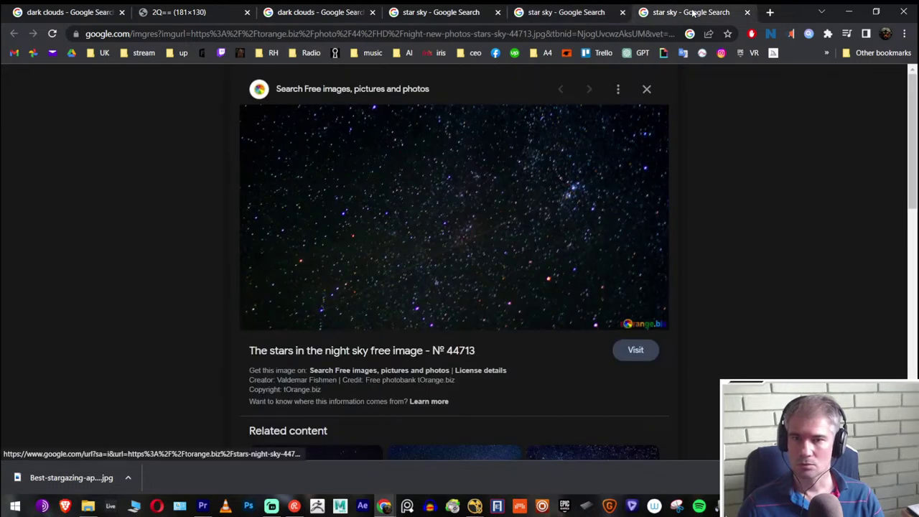
# Switch from Chrome to the 12_House in the Forest folder and add Best-stargazing-apps-2022-featured.jpg to track V4 above the 02_WoodenStructures_001.png clip in Premiere Pro
pyautogui.click(848, 12)
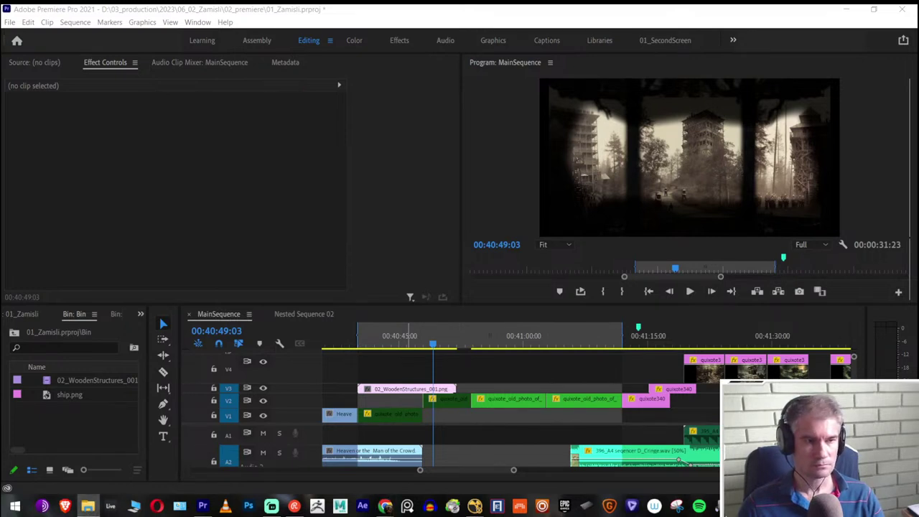
pyautogui.click(448, 220)
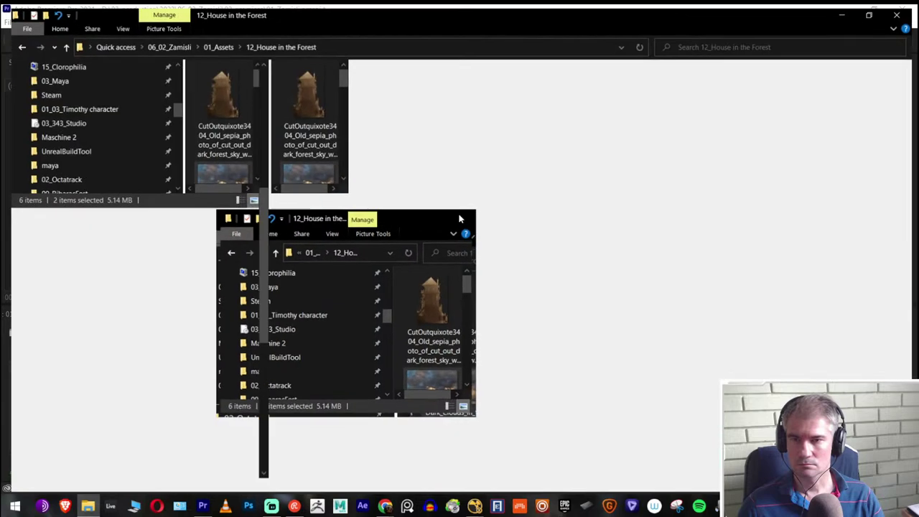
pyautogui.click(631, 108)
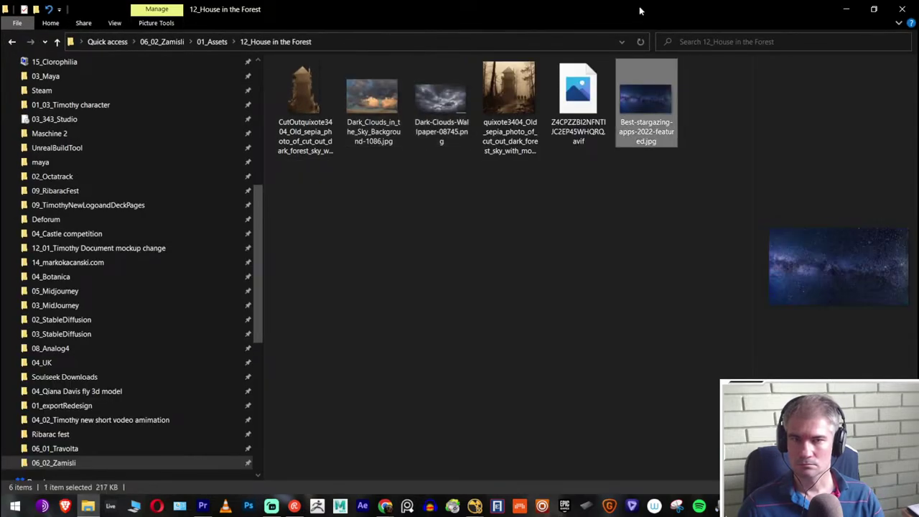
pyautogui.doubleClick(643, 10)
pyautogui.scroll(-2, 180, 211)
pyautogui.scroll(-2, 337, 228)
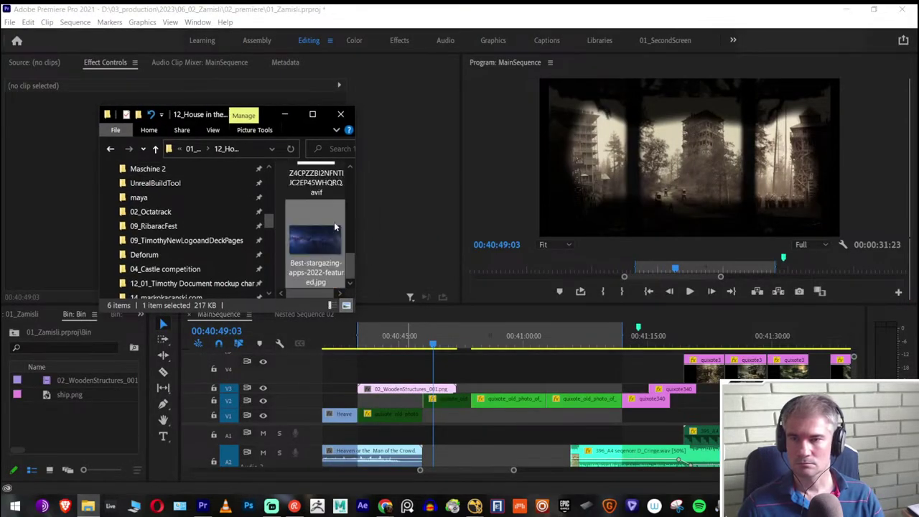
pyautogui.moveTo(334, 249); pyautogui.dragTo(420, 370)
pyautogui.click(428, 335)
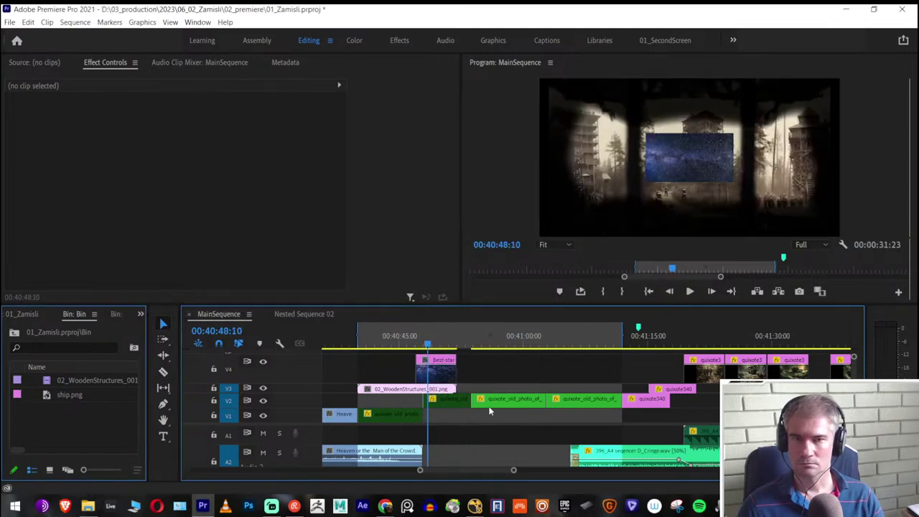
# Set the scale of the starry-sky clip on V4 to 372 so it fills the frame
pyautogui.click(436, 368)
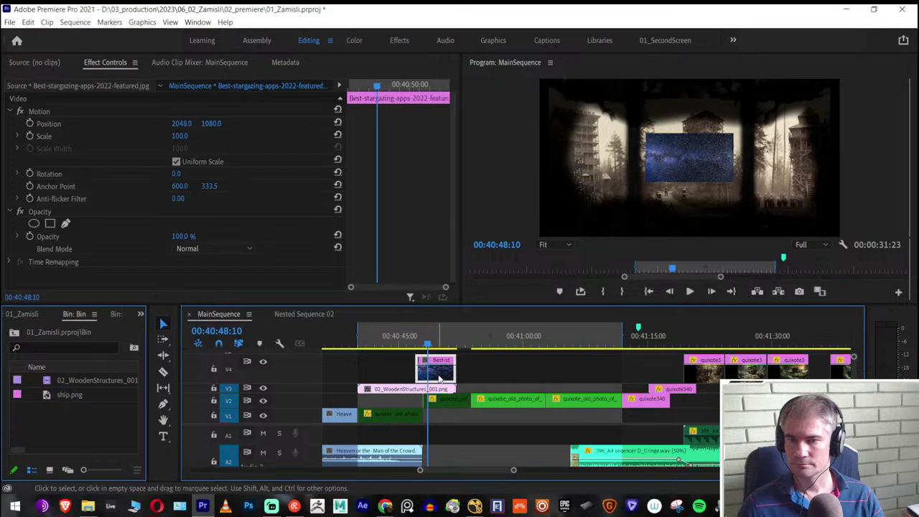
pyautogui.click(180, 135)
pyautogui.write('373')
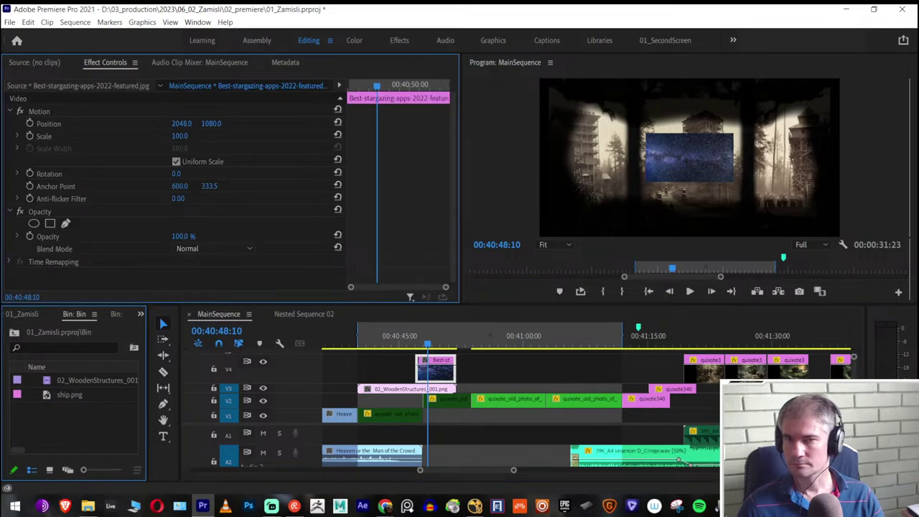
pyautogui.press('Return')
# Try the starry-sky clip's blend modes from Darken through Luminosity, restore Normal, and compare the shot by moving the clip aside and back
pyautogui.click(215, 249)
pyautogui.click(211, 273)
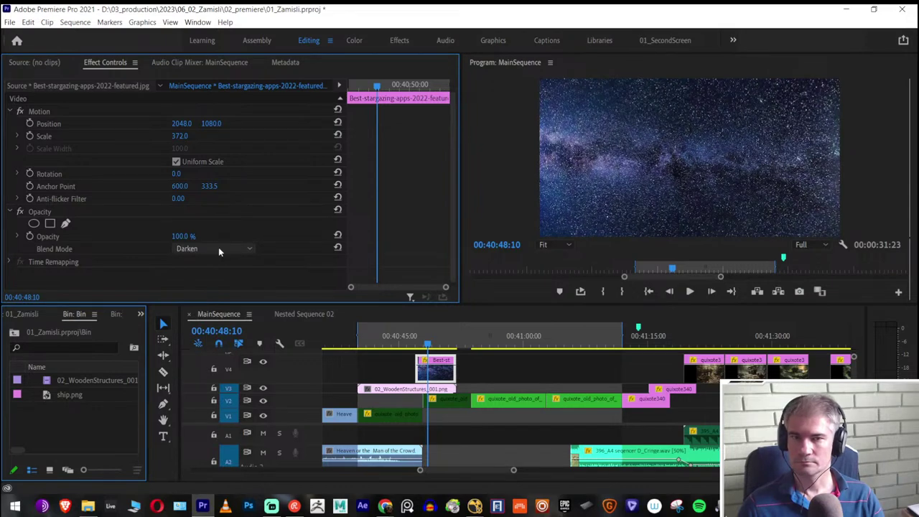
pyautogui.scroll(-1, 220, 247)
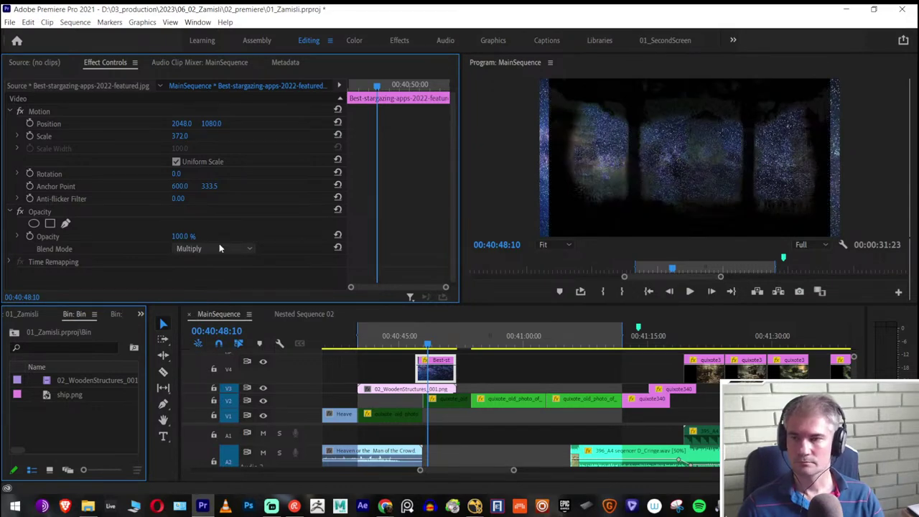
pyautogui.scroll(-2, 219, 244)
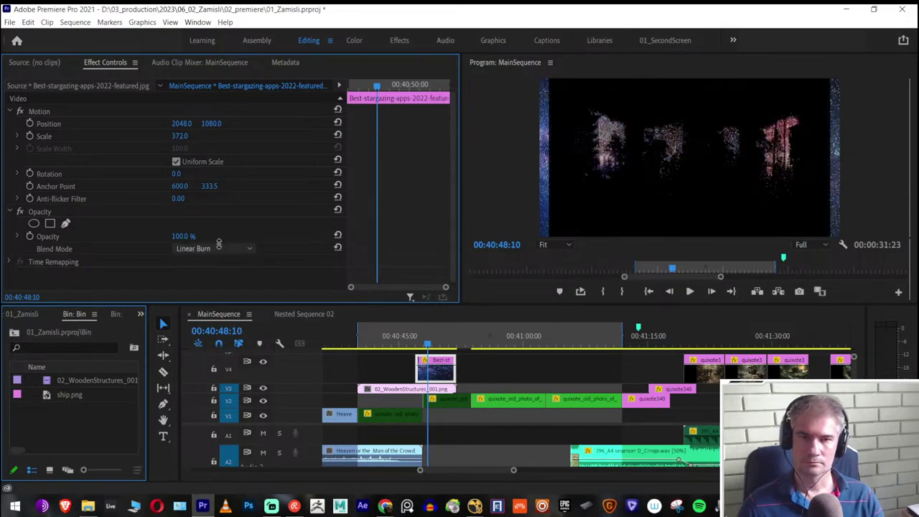
pyautogui.scroll(-2, 219, 244)
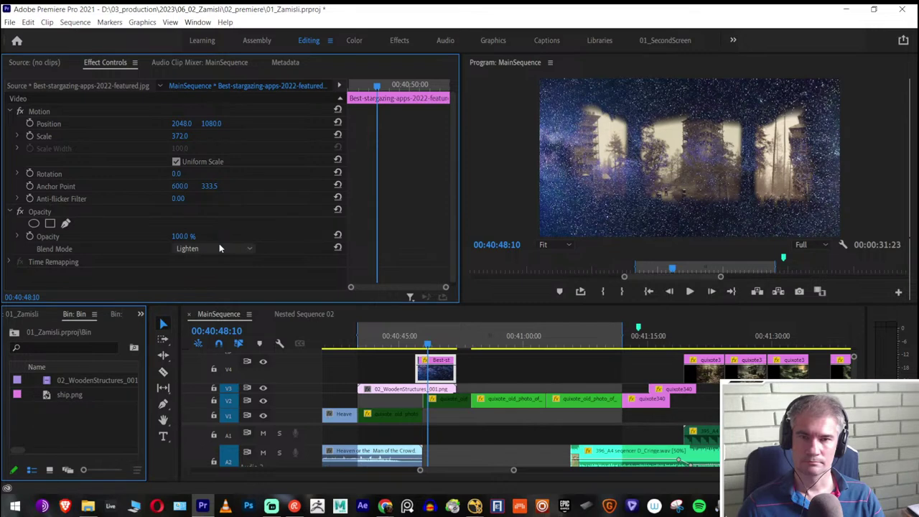
pyautogui.scroll(-1, 218, 248)
pyautogui.scroll(-1, 220, 249)
pyautogui.scroll(-1, 220, 249)
pyautogui.scroll(-1, 221, 249)
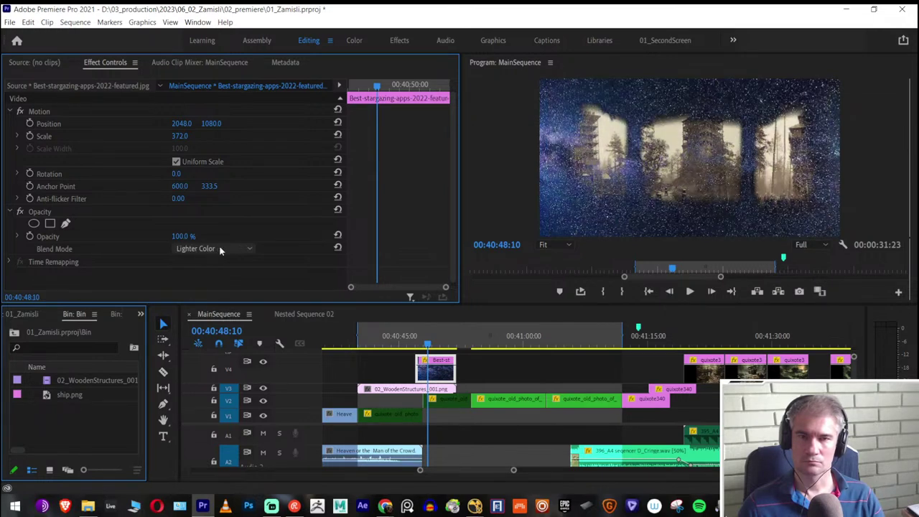
pyautogui.scroll(-1, 220, 249)
pyautogui.scroll(-2, 221, 250)
pyautogui.scroll(-1, 220, 249)
pyautogui.scroll(-1, 219, 248)
pyautogui.scroll(-1, 219, 248)
pyautogui.scroll(-1, 219, 248)
pyautogui.scroll(-1, 219, 248)
pyautogui.scroll(-1, 220, 249)
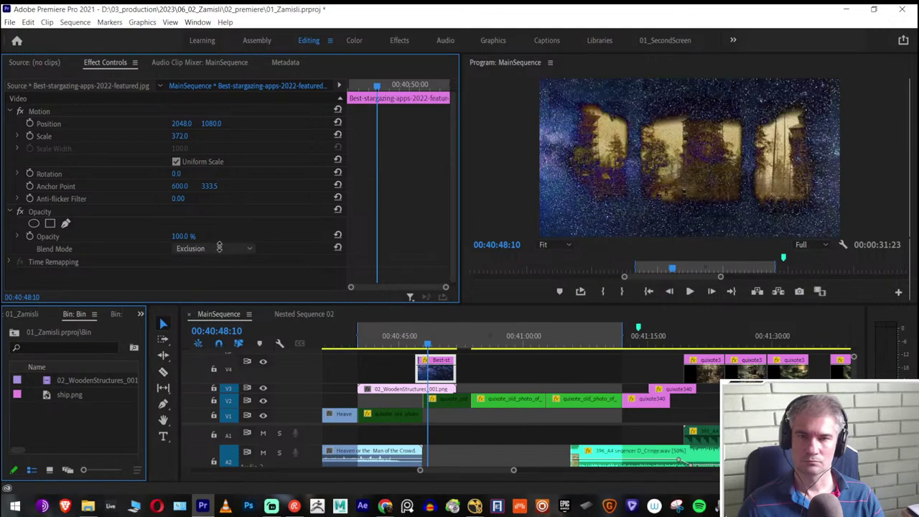
pyautogui.scroll(-1, 220, 249)
pyautogui.scroll(-1, 220, 249)
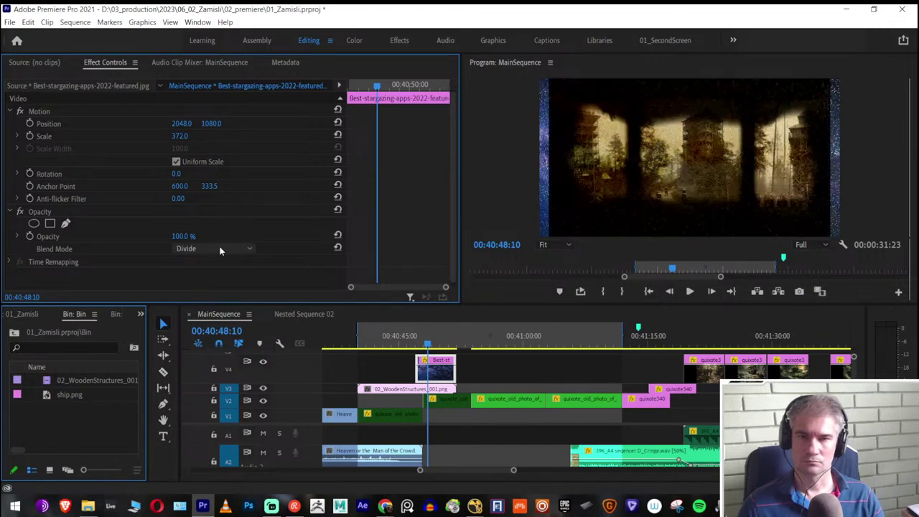
pyautogui.scroll(-1, 220, 249)
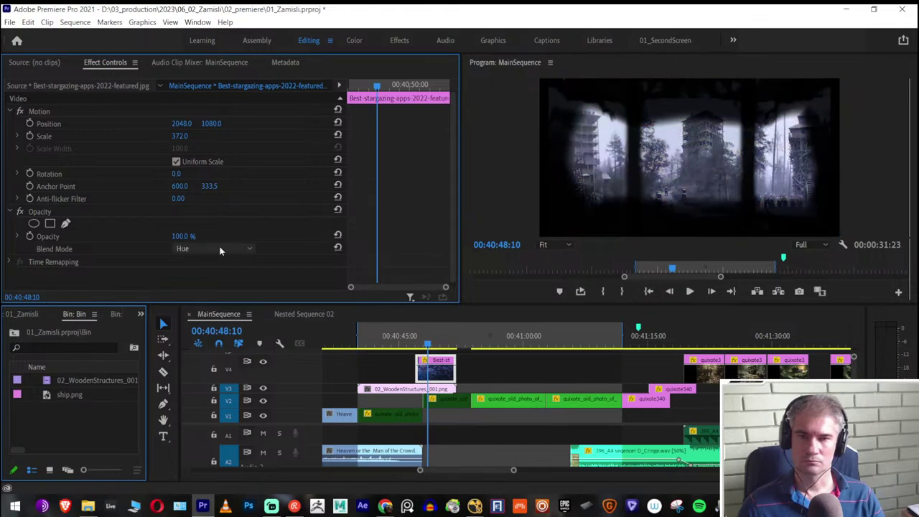
pyautogui.scroll(-1, 221, 249)
pyautogui.scroll(-1, 221, 249)
pyautogui.scroll(-1, 220, 249)
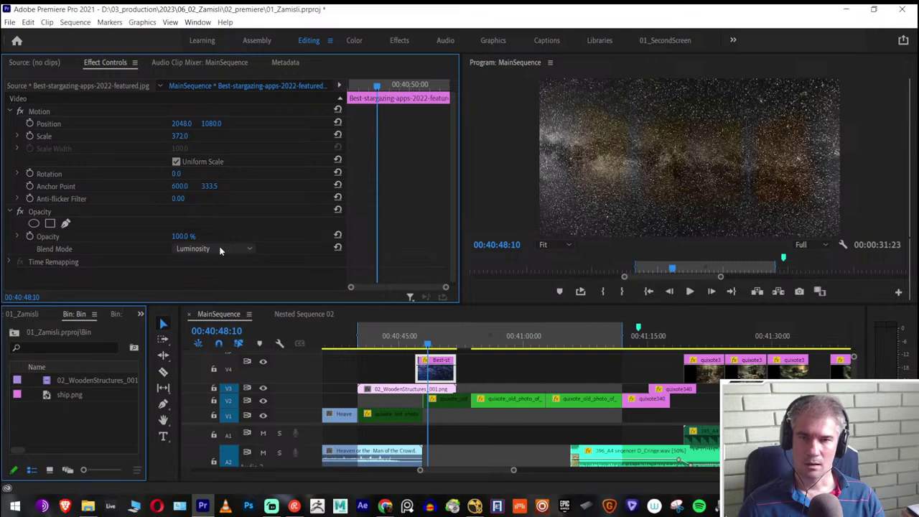
pyautogui.scroll(20, 220, 249)
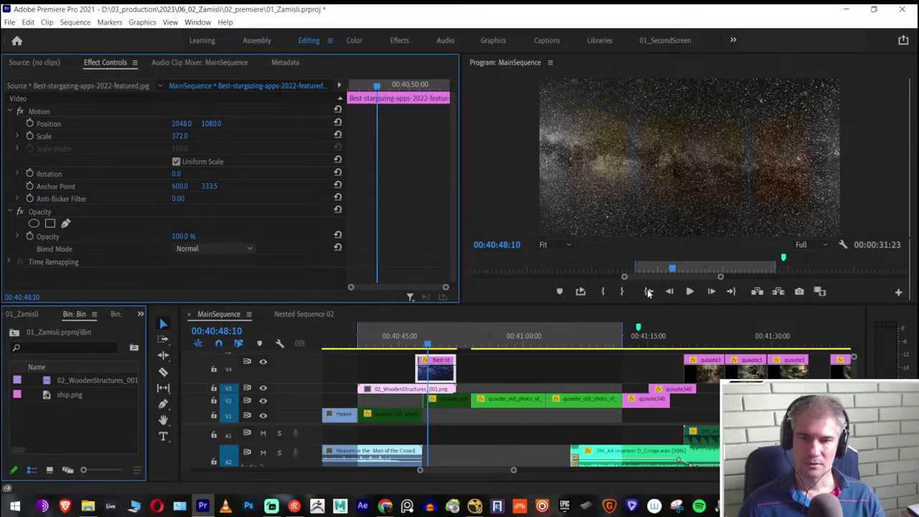
pyautogui.moveTo(431, 363); pyautogui.dragTo(494, 364)
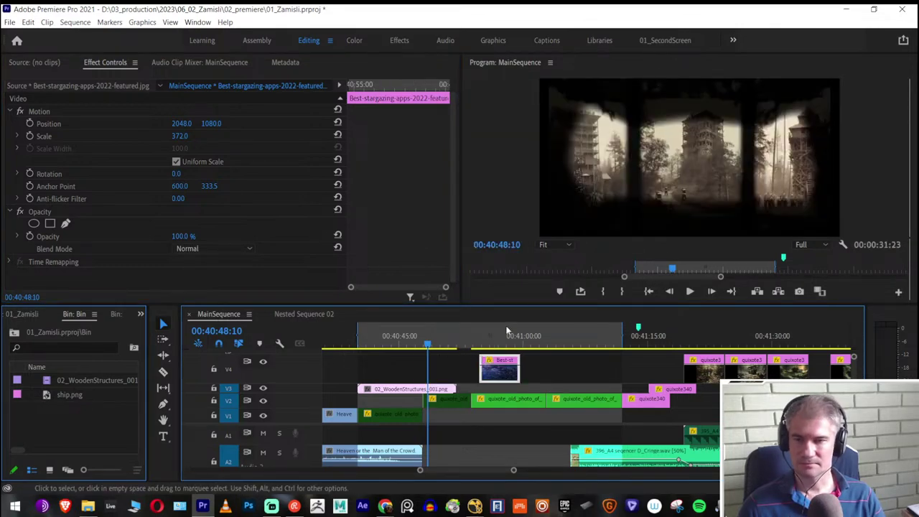
pyautogui.moveTo(494, 363); pyautogui.dragTo(431, 363)
# Set the starry-sky clip's blend mode to Lighten and check the composite in the enlarged Program monitor
pyautogui.click(200, 250)
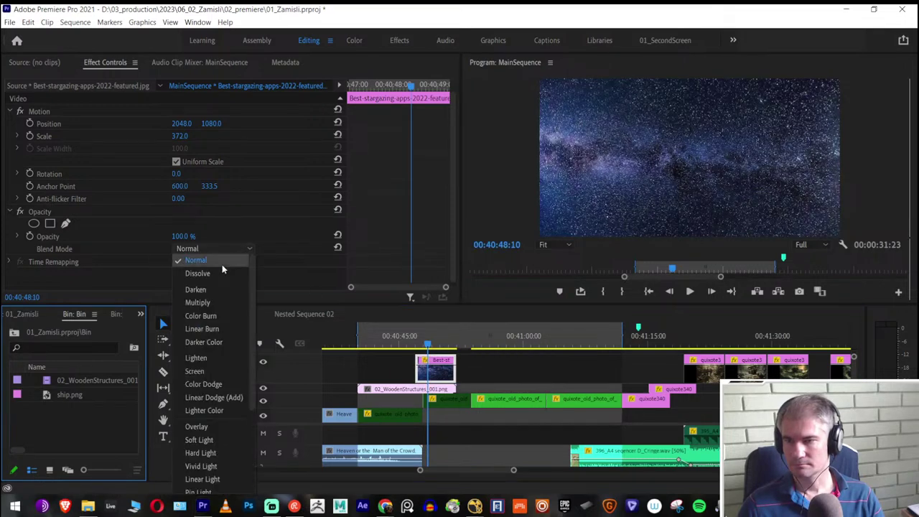
pyautogui.click(215, 357)
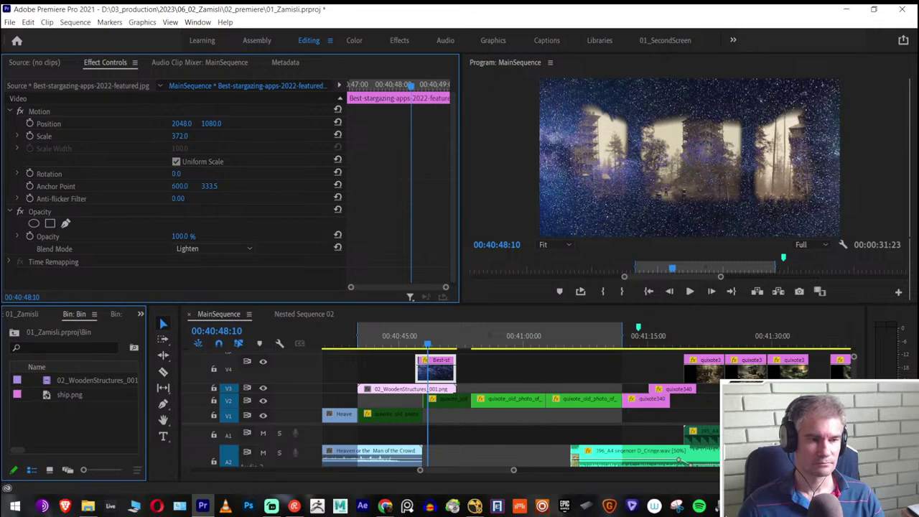
pyautogui.click(385, 506)
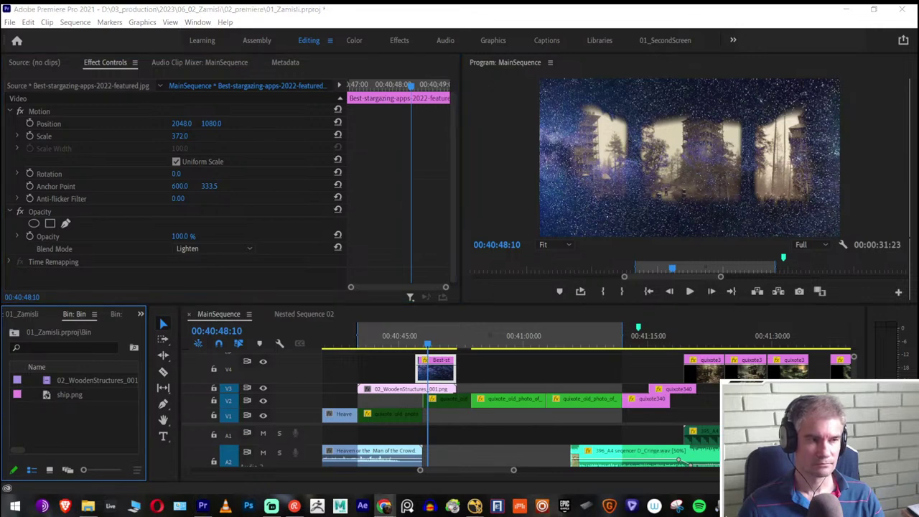
pyautogui.click(664, 166)
pyautogui.press('`')
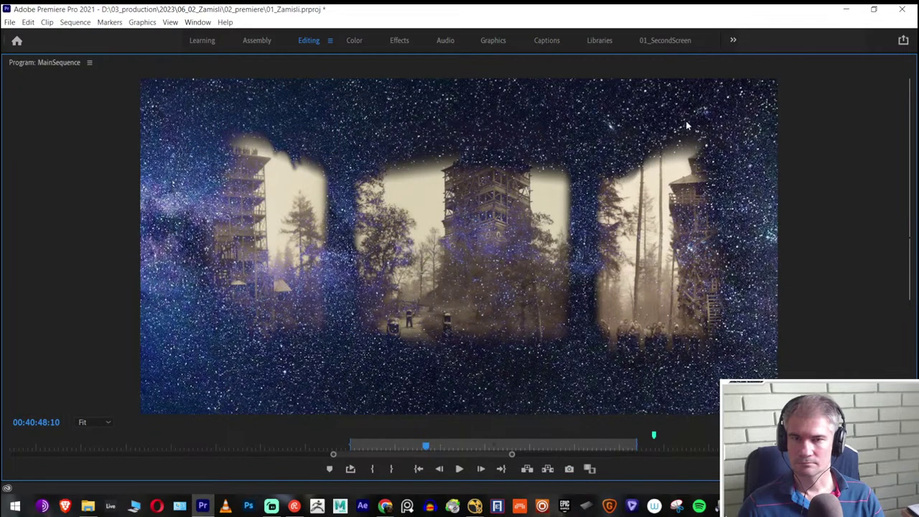
pyautogui.press('`')
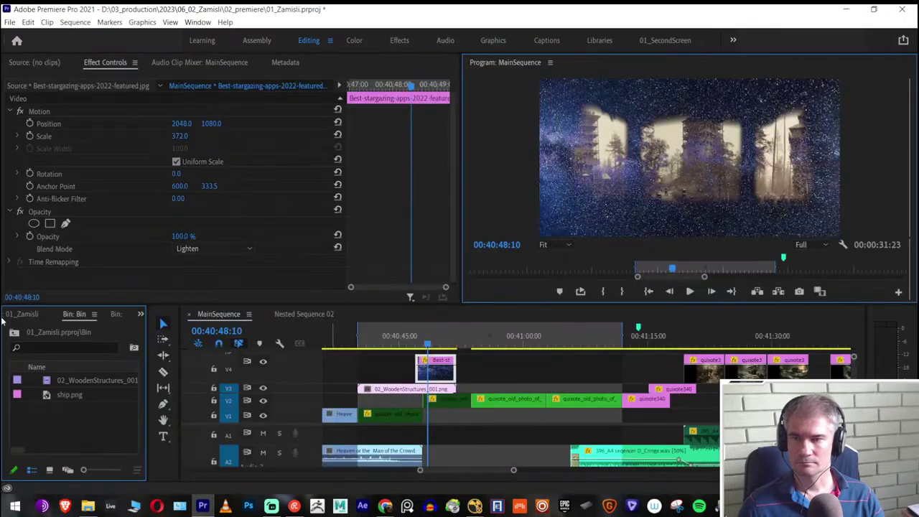
# Draw a closed opacity mask with the Pen tool on the starry-sky clip around the three bright openings between the trees
pyautogui.click(66, 223)
pyautogui.click(585, 105)
pyautogui.click(623, 124)
pyautogui.click(705, 117)
pyautogui.click(787, 118)
pyautogui.click(806, 114)
pyautogui.click(805, 132)
pyautogui.moveTo(811, 208); pyautogui.dragTo(833, 204)
pyautogui.moveTo(586, 198); pyautogui.dragTo(573, 192)
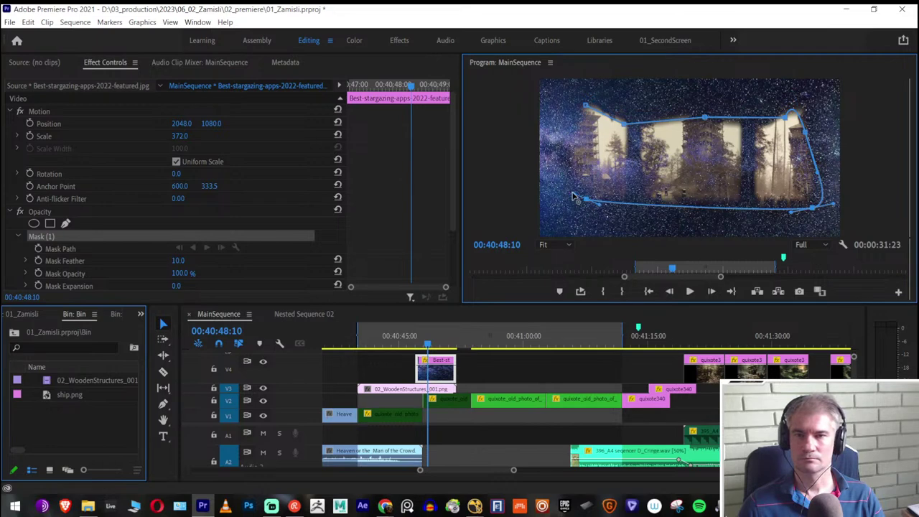
pyautogui.click(585, 106)
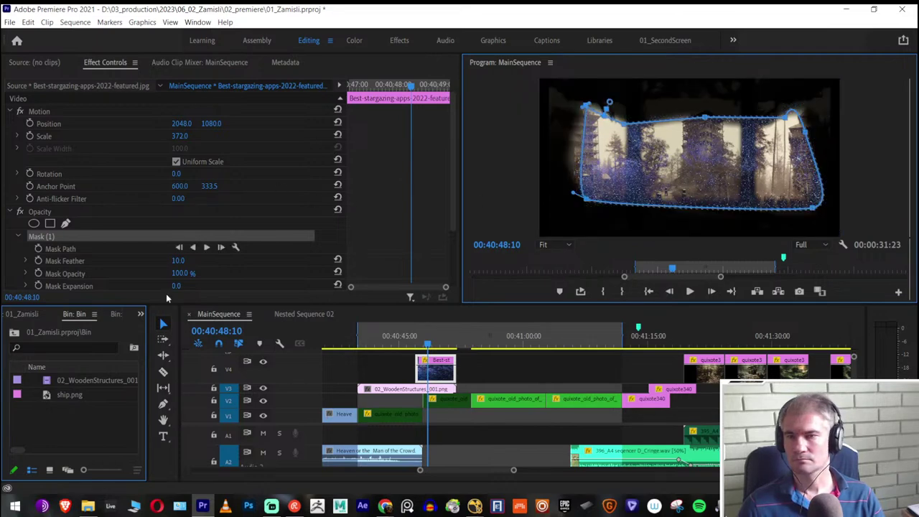
# Invert the starry-sky mask, raise its feather to 152, and lower its mask opacity to 38%
pyautogui.scroll(-3, 166, 288)
pyautogui.click(176, 227)
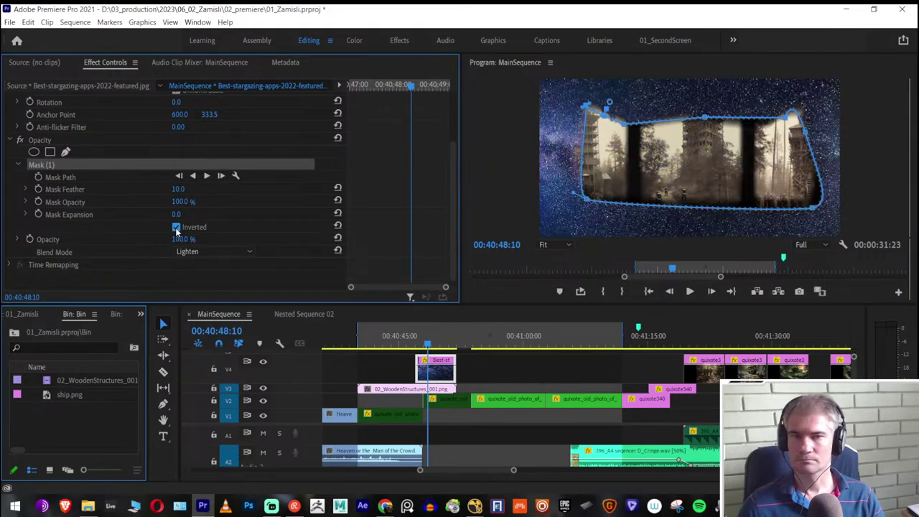
pyautogui.moveTo(178, 189); pyautogui.dragTo(287, 188)
pyautogui.moveTo(215, 189); pyautogui.dragTo(188, 189)
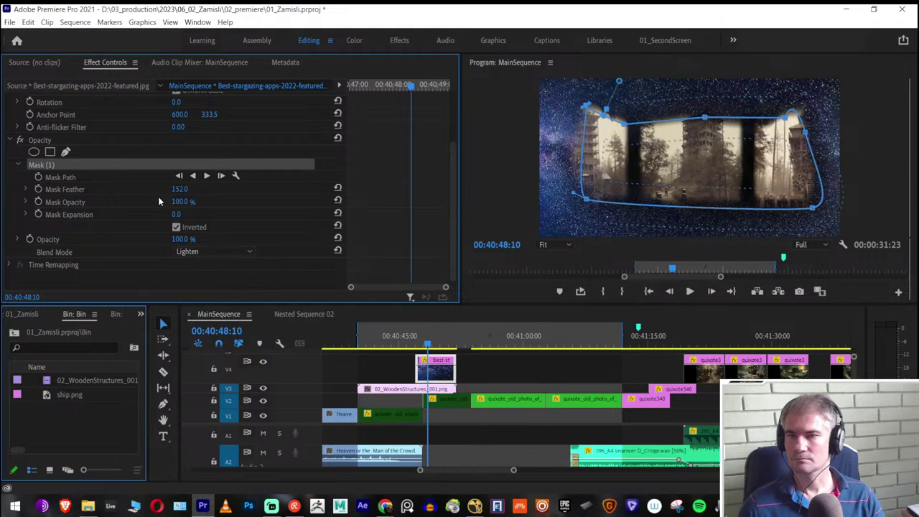
pyautogui.scroll(-1, 101, 178)
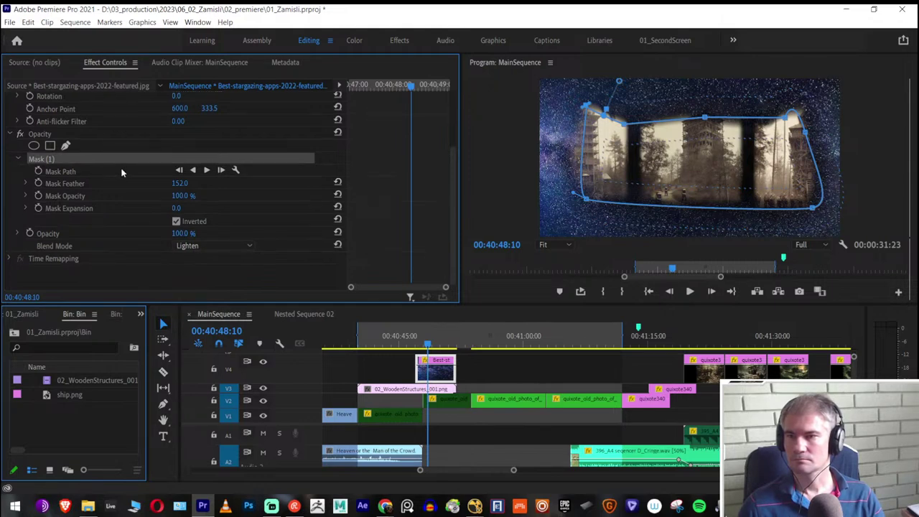
pyautogui.moveTo(180, 195); pyautogui.dragTo(147, 195)
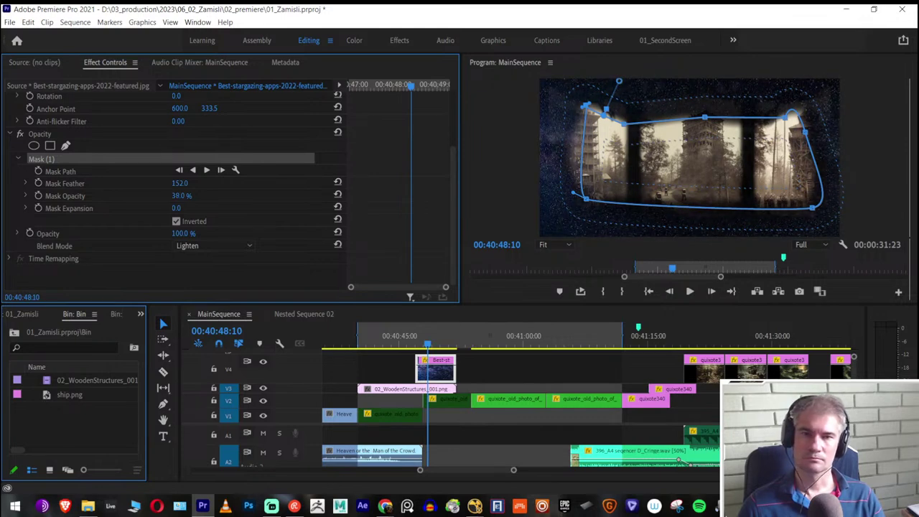
# Find the Black & White effect by searching the effects for "black" and apply it to the starry-sky clip
pyautogui.click(43, 347)
pyautogui.click(141, 315)
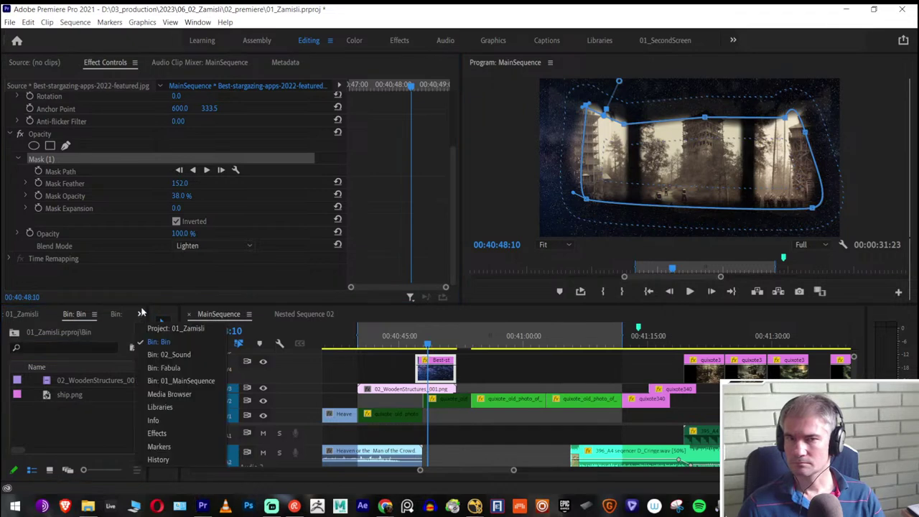
pyautogui.click(172, 435)
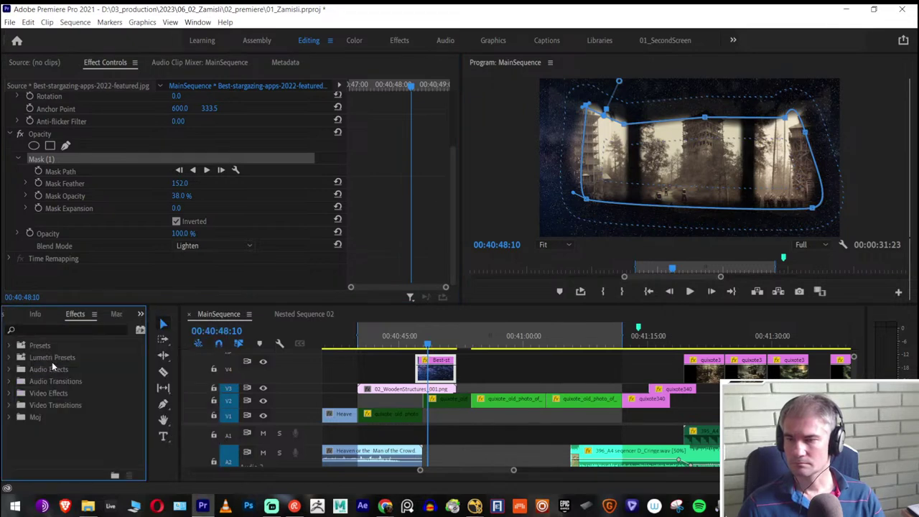
pyautogui.click(57, 328)
pyautogui.write('black')
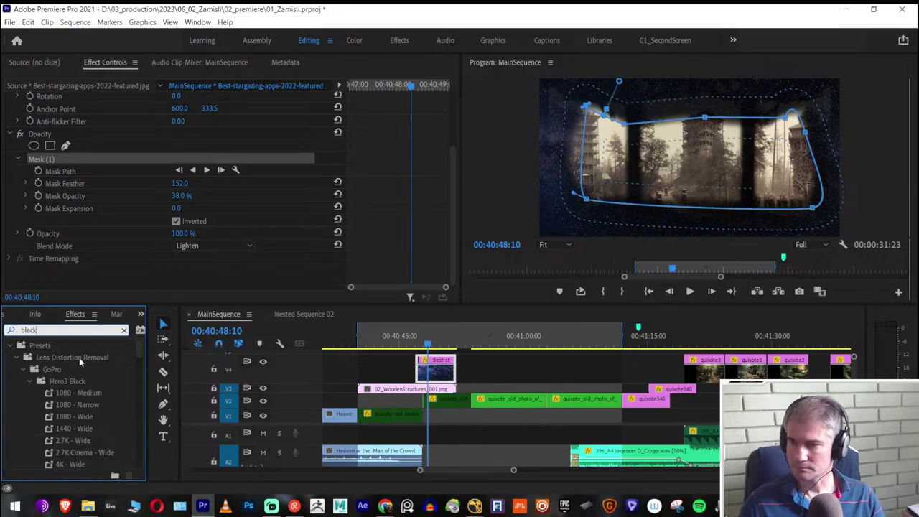
pyautogui.write(' and')
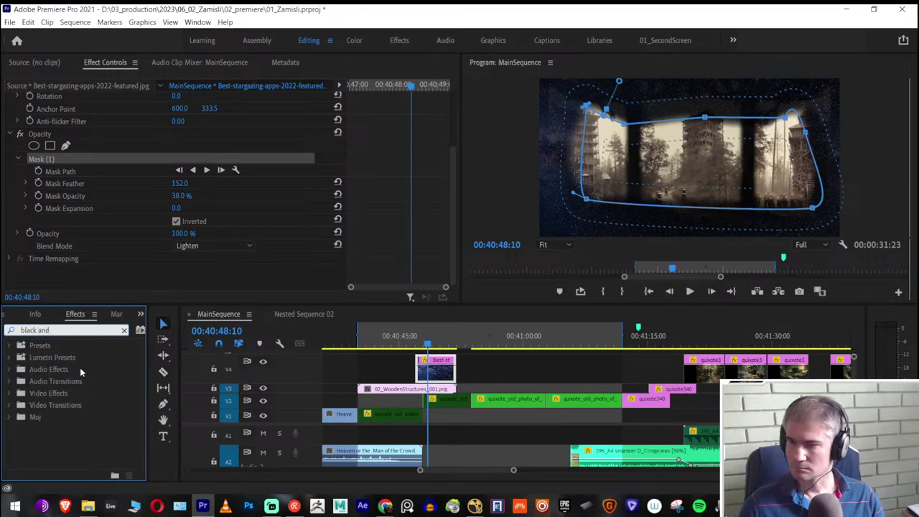
pyautogui.press('BackSpace')
pyautogui.press('BackSpace')
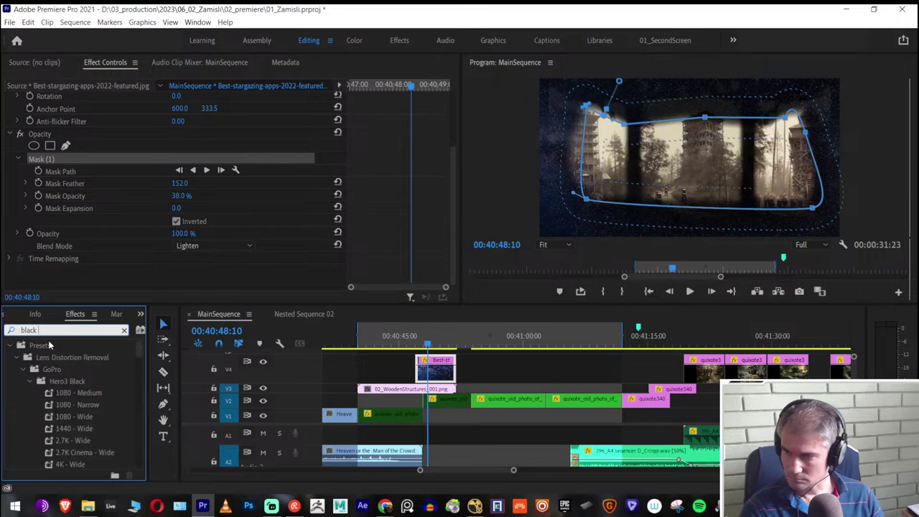
pyautogui.scroll(-4, 139, 357)
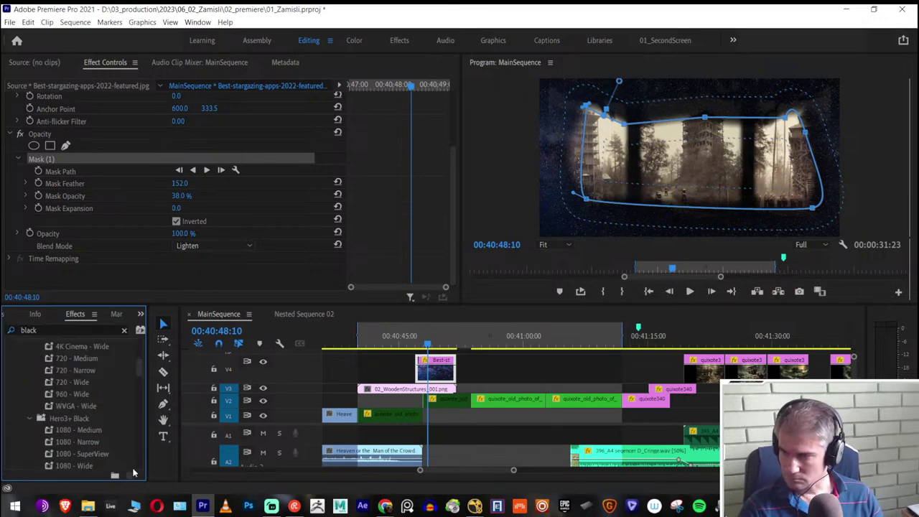
pyautogui.moveTo(136, 376); pyautogui.dragTo(135, 473)
pyautogui.moveTo(49, 453); pyautogui.dragTo(446, 372)
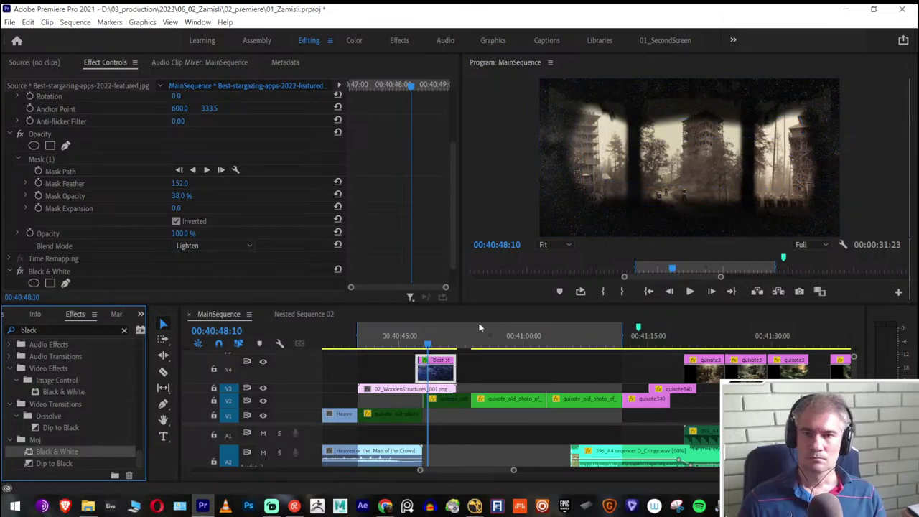
# Extend the starry-sky clip's start back to the start of the 02_WoodenStructures_001.png clip and check the composite in the enlarged Program monitor
pyautogui.click(411, 335)
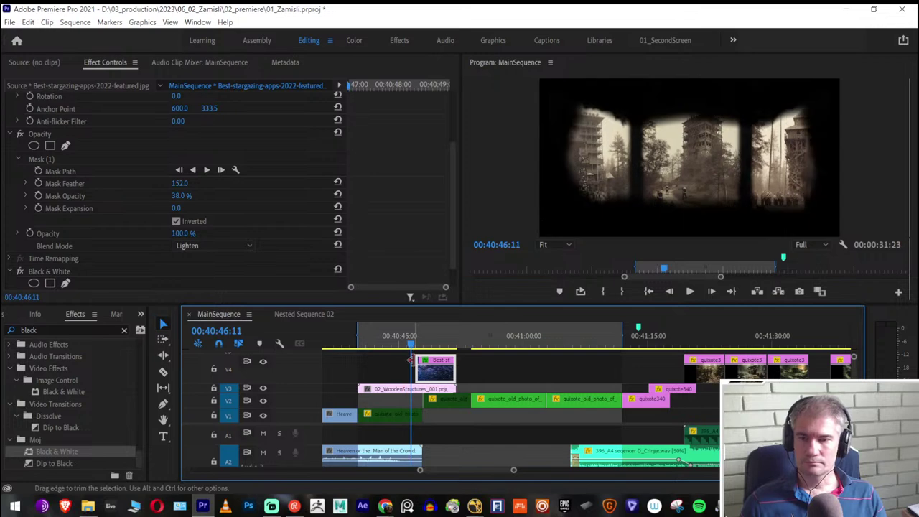
pyautogui.moveTo(415, 368); pyautogui.dragTo(401, 381)
pyautogui.click(364, 343)
pyautogui.press('`')
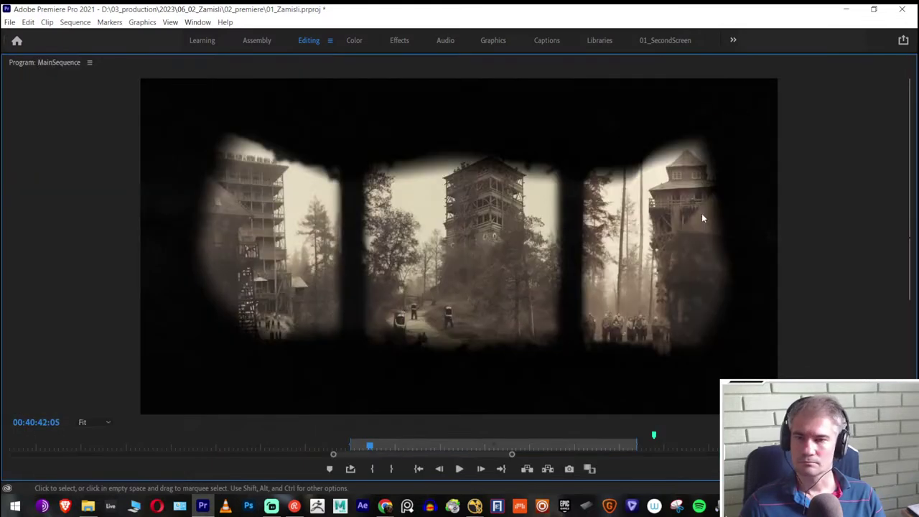
pyautogui.press('`')
# Raise the starry-sky mask's feather to 903 and its mask opacity to 100%
pyautogui.click(374, 380)
pyautogui.press('Right')
pyautogui.press('Right')
pyautogui.press('Up')
pyautogui.moveTo(364, 344)
pyautogui.mouseDown()
pyautogui.moveTo(386, 346)
pyautogui.moveTo(376, 352)
pyautogui.mouseUp()
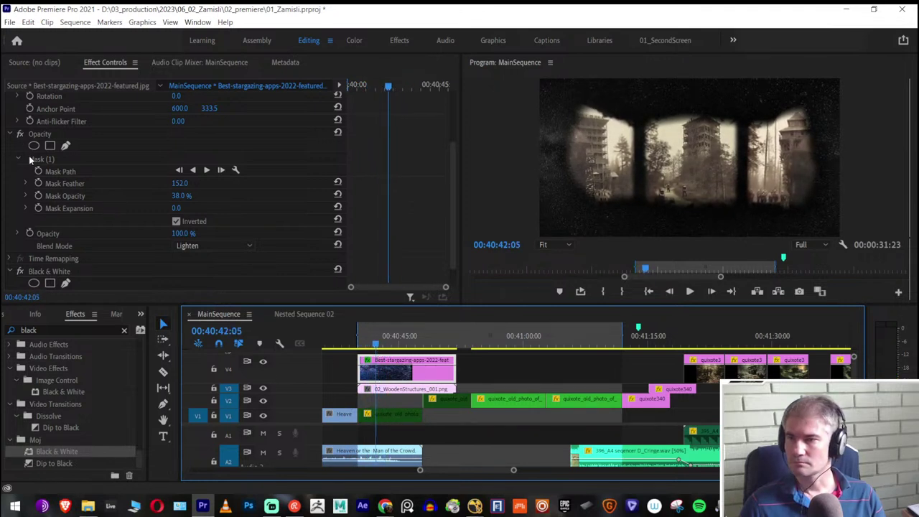
pyautogui.moveTo(175, 185); pyautogui.dragTo(237, 185)
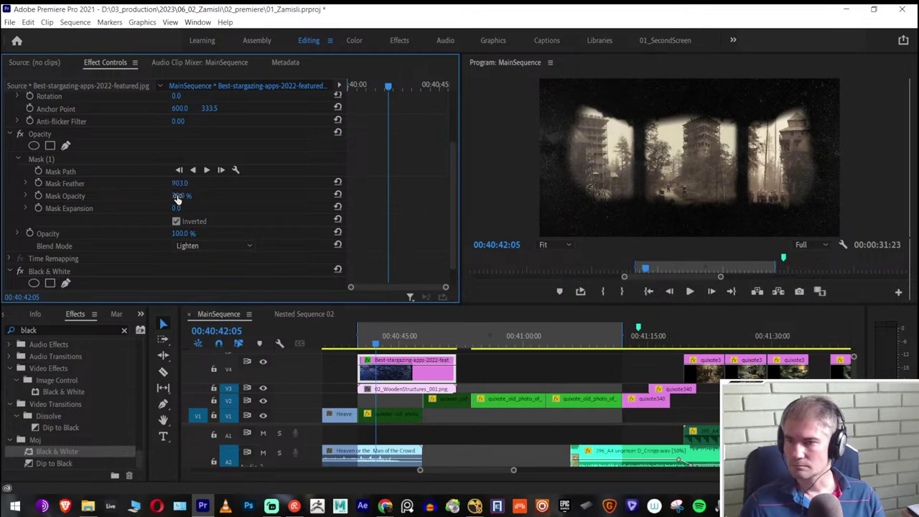
pyautogui.moveTo(181, 196); pyautogui.dragTo(244, 196)
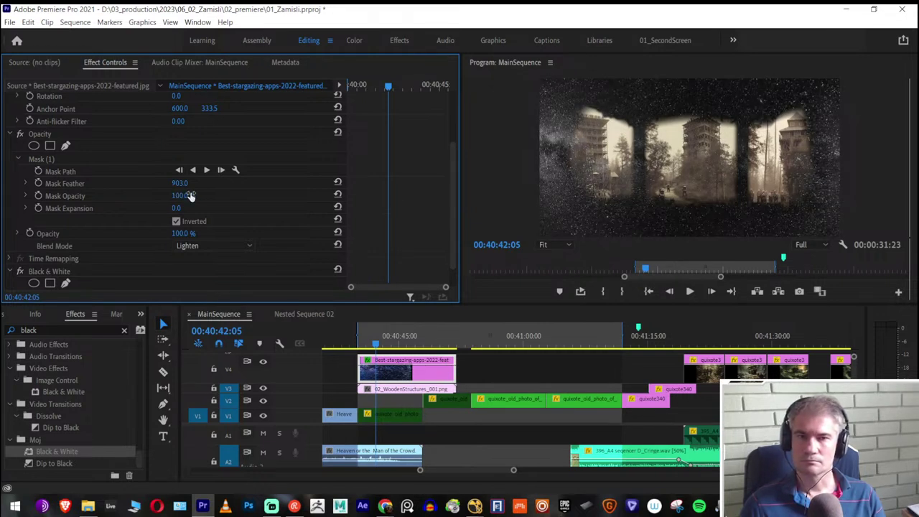
# Keyframe the starry-sky clip's Mask Opacity from 100% at 00:40:40:15 down to 0% at 00:40:41:13
pyautogui.moveTo(348, 345)
pyautogui.mouseDown()
pyautogui.moveTo(378, 348)
pyautogui.moveTo(363, 349)
pyautogui.mouseUp()
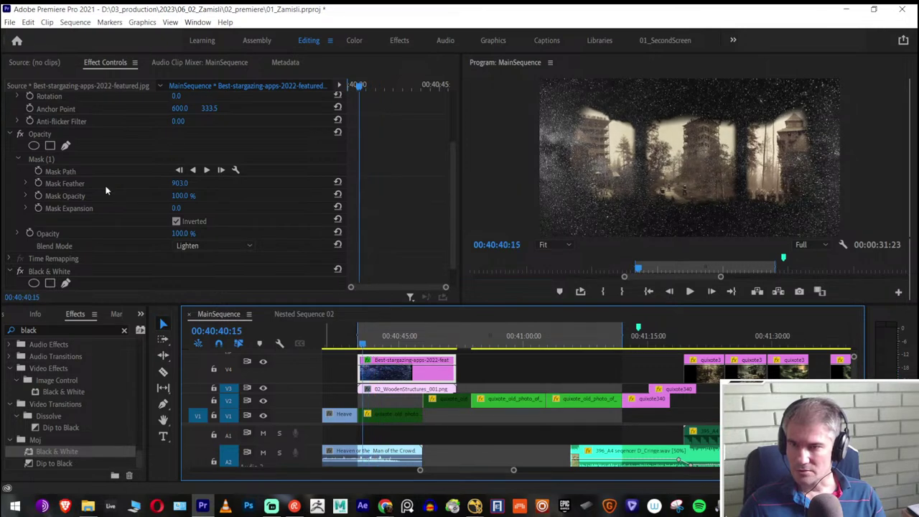
pyautogui.click(39, 183)
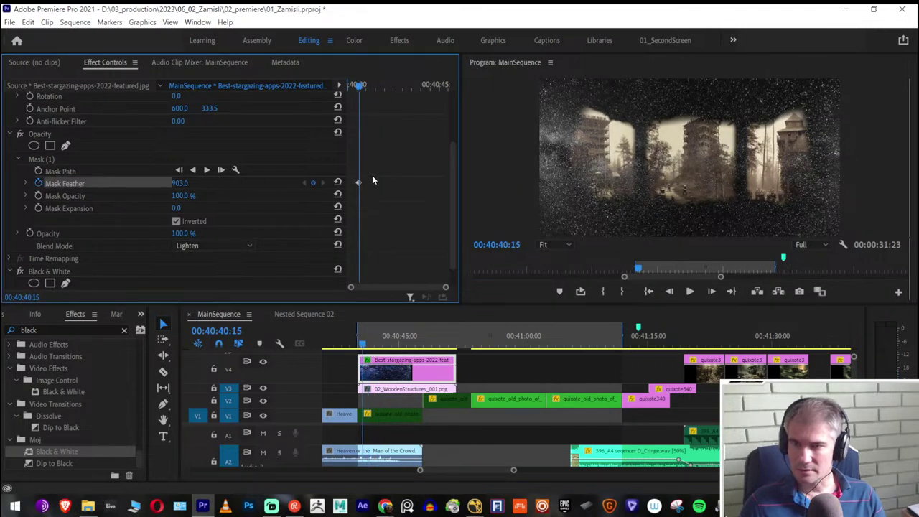
pyautogui.click(38, 184)
pyautogui.click(38, 196)
pyautogui.moveTo(367, 87); pyautogui.dragTo(377, 91)
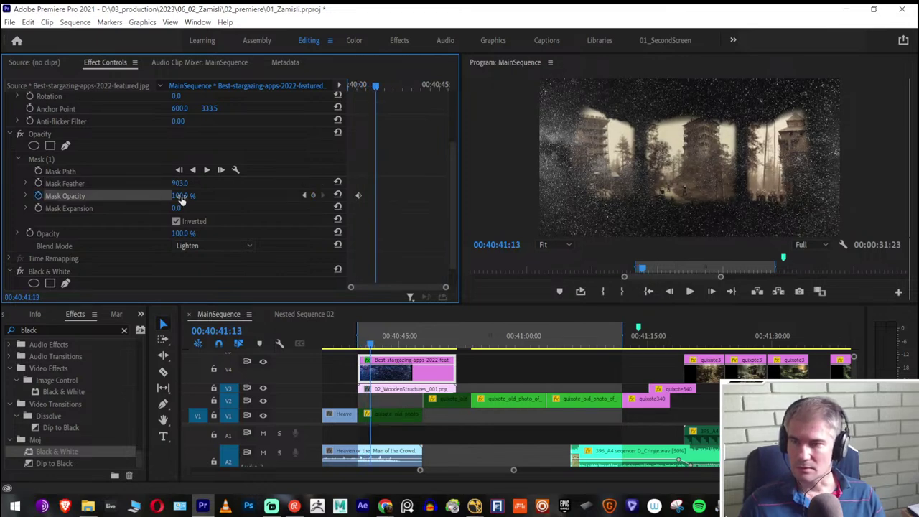
pyautogui.moveTo(181, 195); pyautogui.dragTo(143, 195)
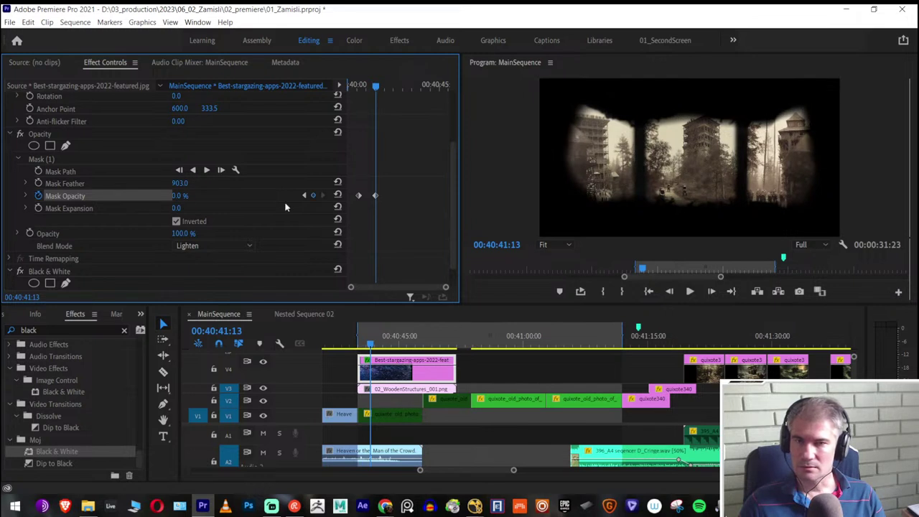
# Give both Mask Opacity keyframes smooth interpolation and spread them apart, with the first at the clip's start
pyautogui.rightClick(377, 201)
pyautogui.click(423, 305)
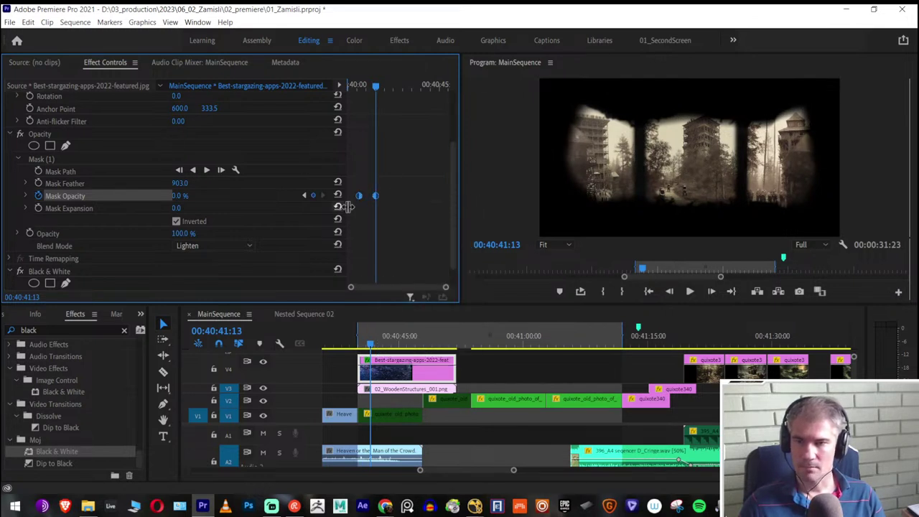
pyautogui.moveTo(358, 196); pyautogui.dragTo(393, 199)
pyautogui.moveTo(366, 75); pyautogui.dragTo(325, 112)
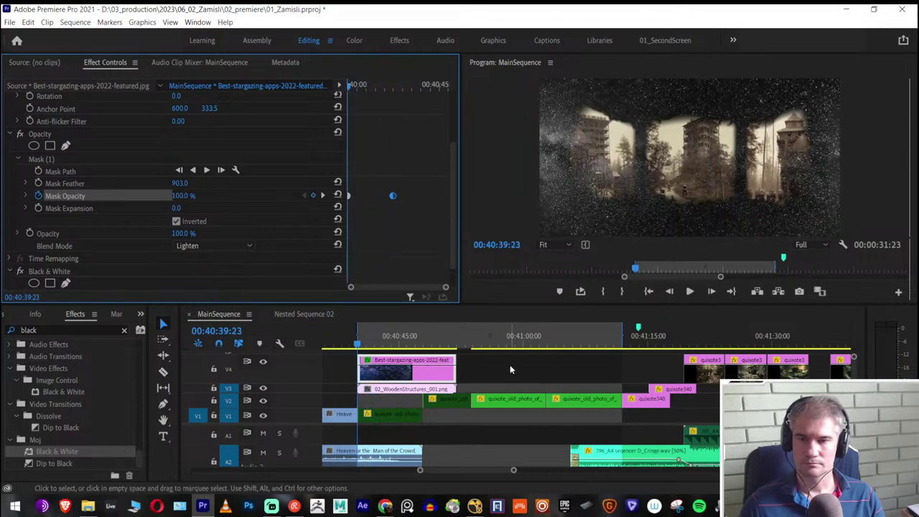
# Shift the 02_WoodenStructures_001.png clip slightly later and add Additive Dissolves to both ends of the starry-sky clip
pyautogui.moveTo(363, 349)
pyautogui.mouseDown()
pyautogui.moveTo(347, 348)
pyautogui.moveTo(368, 348)
pyautogui.mouseUp()
pyautogui.moveTo(391, 396); pyautogui.dragTo(401, 394)
pyautogui.moveTo(350, 349); pyautogui.dragTo(365, 348)
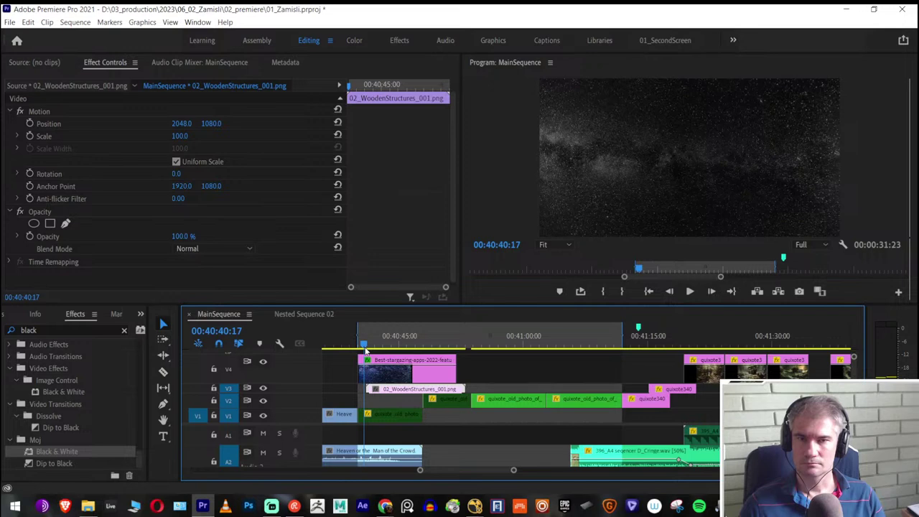
pyautogui.click(382, 364)
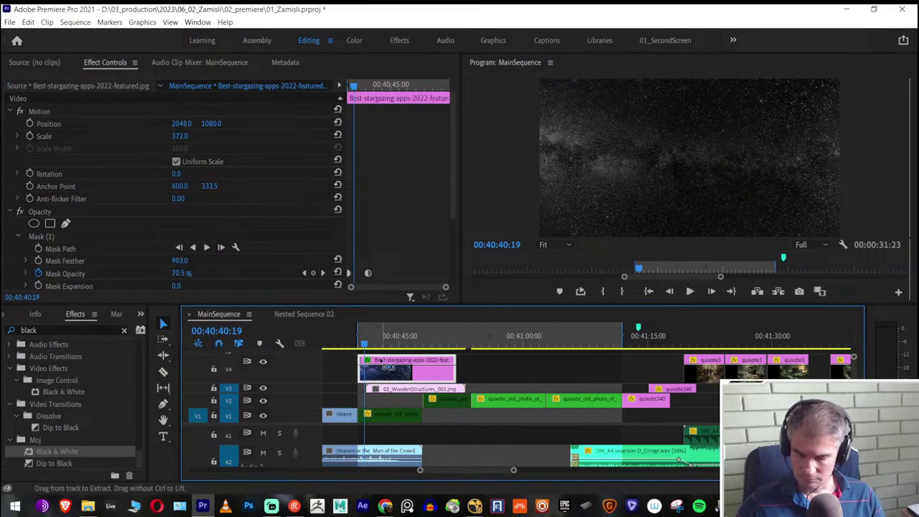
pyautogui.moveTo(353, 347)
pyautogui.mouseDown()
pyautogui.moveTo(343, 347)
pyautogui.moveTo(367, 351)
pyautogui.mouseUp()
pyautogui.press('=')
pyautogui.press('=')
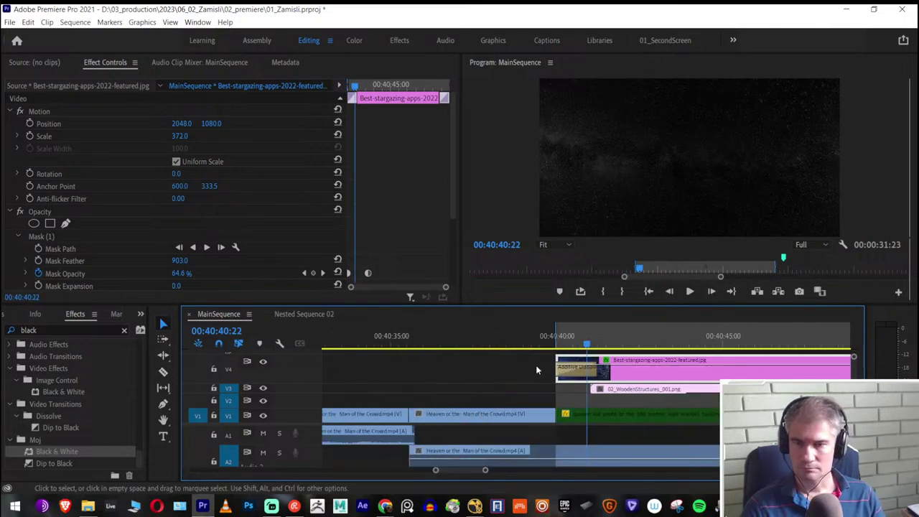
# Extend the sequence's marked range back to about 00:40:37:13 and play the transition into the starry sky
pyautogui.moveTo(553, 336); pyautogui.dragTo(474, 336)
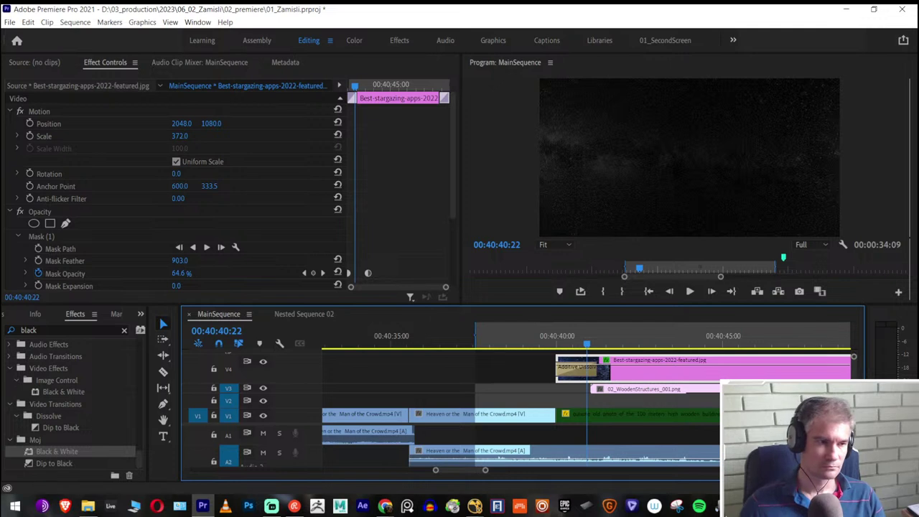
pyautogui.click(521, 328)
pyautogui.press('space')
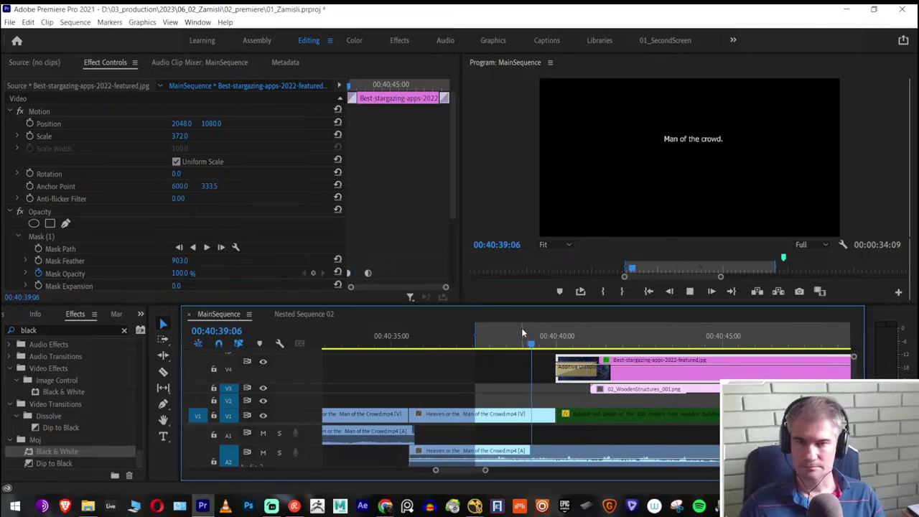
pyautogui.press('space')
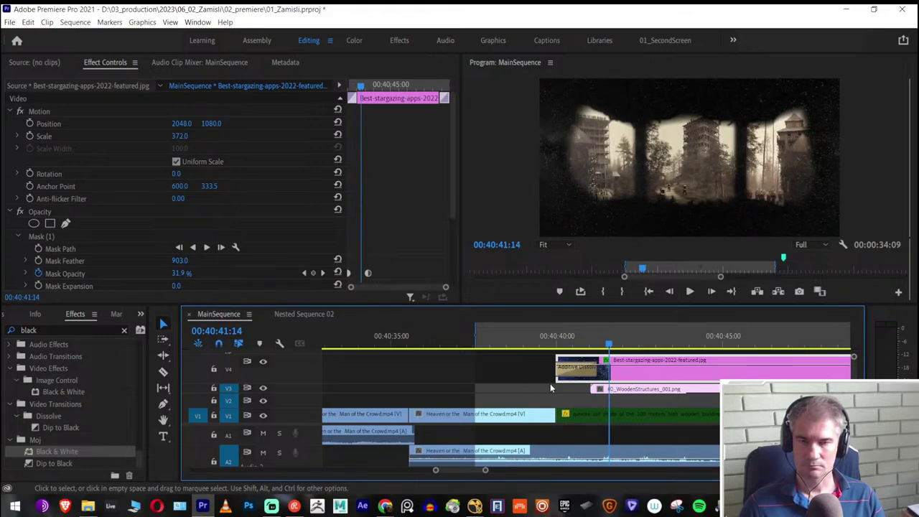
# Move the 02_WoodenStructures_001.png clip so it starts just after 00:40:41:14, and scrub through the transition
pyautogui.hscroll(5, 603, 387)
pyautogui.moveTo(513, 392); pyautogui.dragTo(535, 390)
pyautogui.press('space')
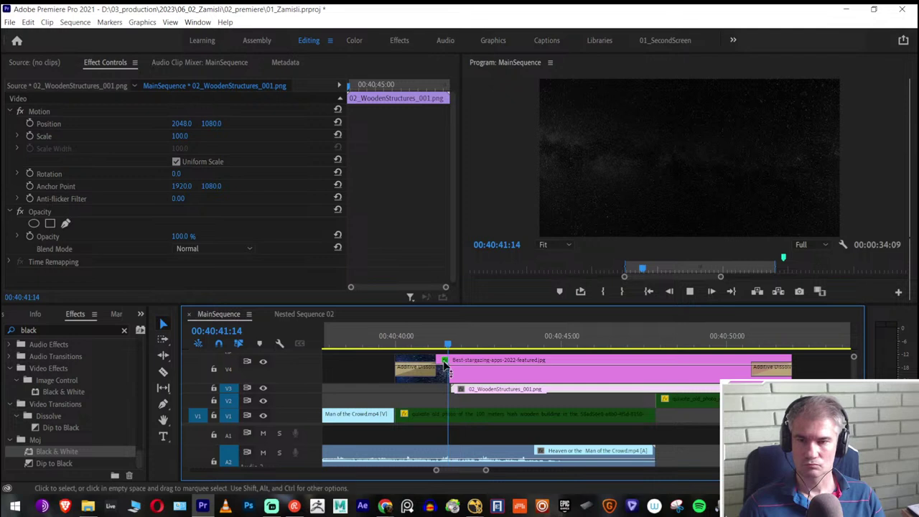
pyautogui.moveTo(420, 343); pyautogui.dragTo(445, 344)
# Shift both Mask Opacity keyframes of the starry-sky clip so the fade starts at 00:40:41:12, and play the transition
pyautogui.click(482, 365)
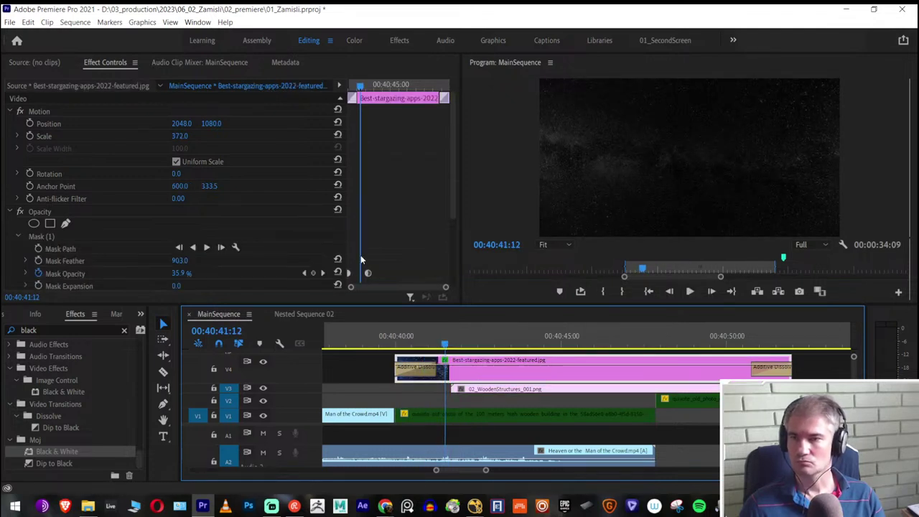
pyautogui.scroll(-1, 370, 260)
pyautogui.moveTo(376, 262); pyautogui.dragTo(302, 220)
pyautogui.moveTo(364, 249); pyautogui.dragTo(382, 249)
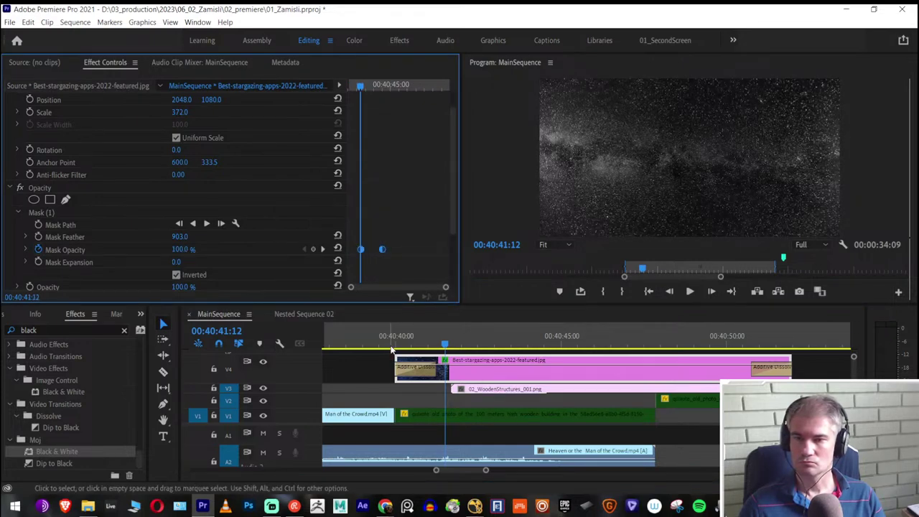
pyautogui.click(391, 348)
pyautogui.press('space')
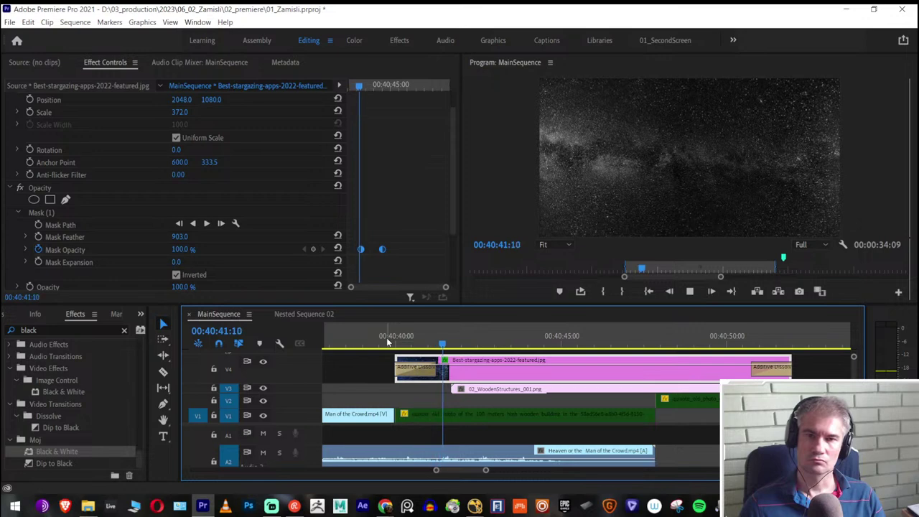
pyautogui.press('space')
# Lengthen the starry-sky clip's opening Additive Dissolve to 00:00:02:14 and move the 02_WoodenStructures_001.png clip to start where the dissolve ends
pyautogui.moveTo(449, 370); pyautogui.dragTo(478, 370)
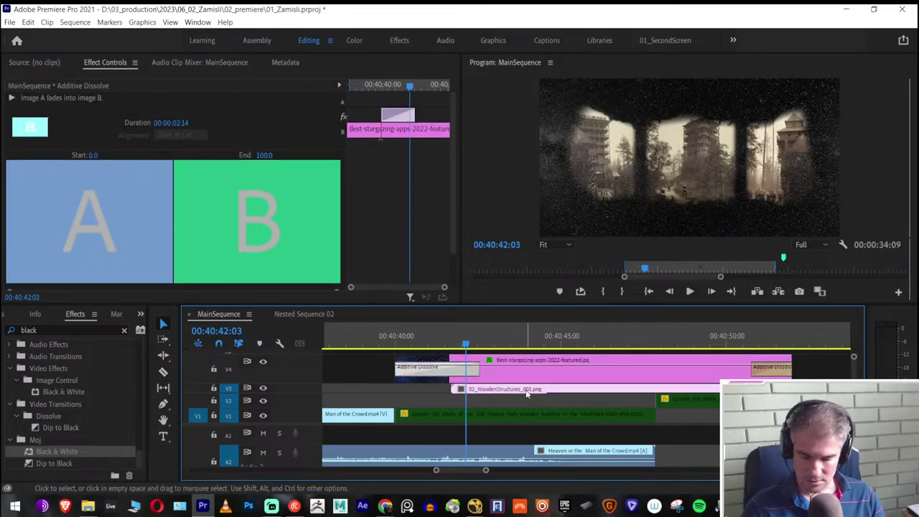
pyautogui.press('-')
pyautogui.moveTo(527, 393); pyautogui.dragTo(561, 392)
# Play the transition from the title into the starry sky and towers in the enlarged Program monitor
pyautogui.click(489, 344)
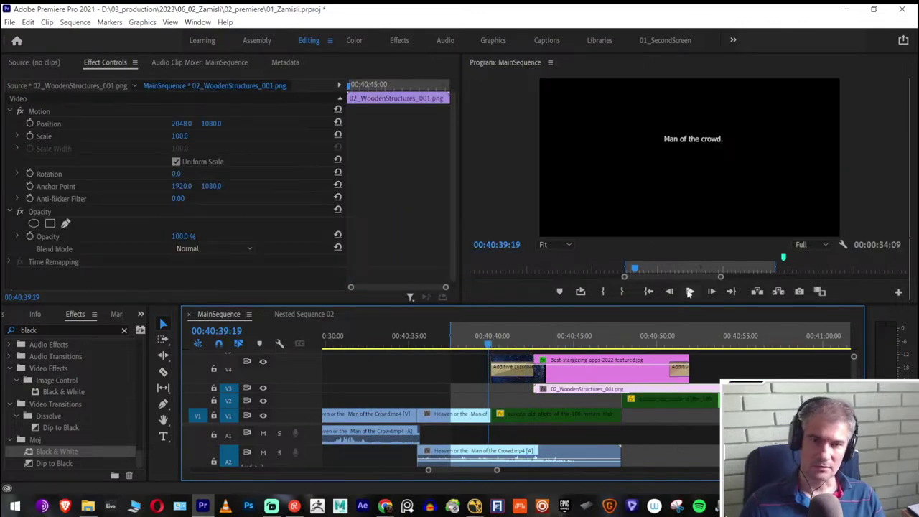
pyautogui.press('`')
pyautogui.press('space')
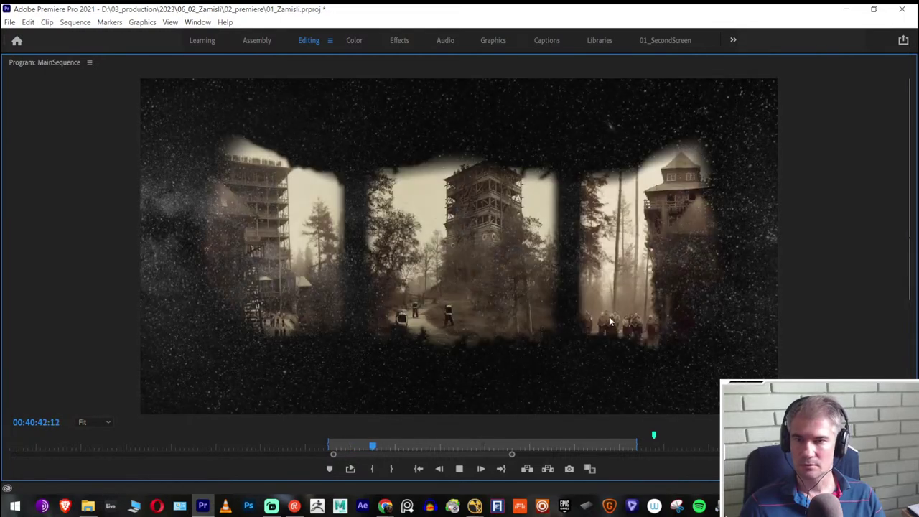
pyautogui.press('space')
pyautogui.press('`')
# Move the 02_WoodenStructures_001.png clip to the start of the V2 photo clip and shift both Mask Opacity keyframes past 00:40:43:03
pyautogui.moveTo(604, 390); pyautogui.dragTo(691, 391)
pyautogui.click(610, 365)
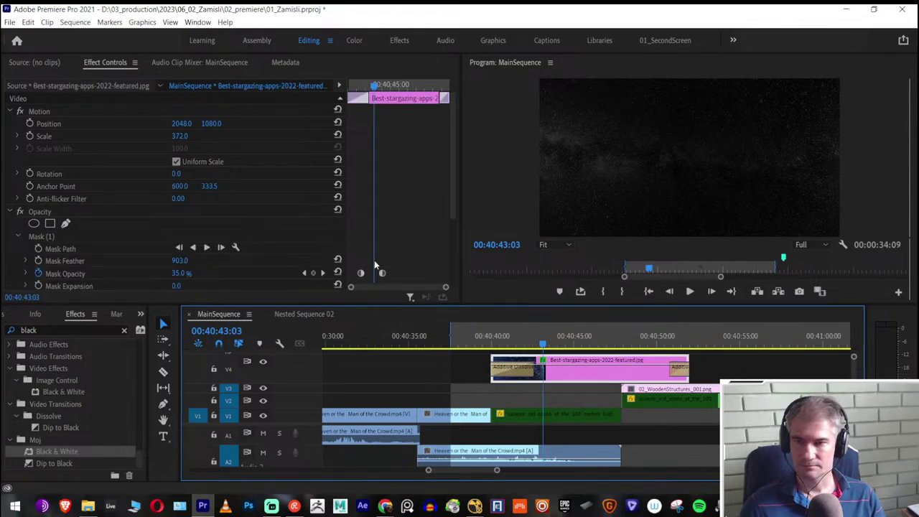
pyautogui.click(355, 248)
pyautogui.moveTo(384, 273); pyautogui.dragTo(411, 269)
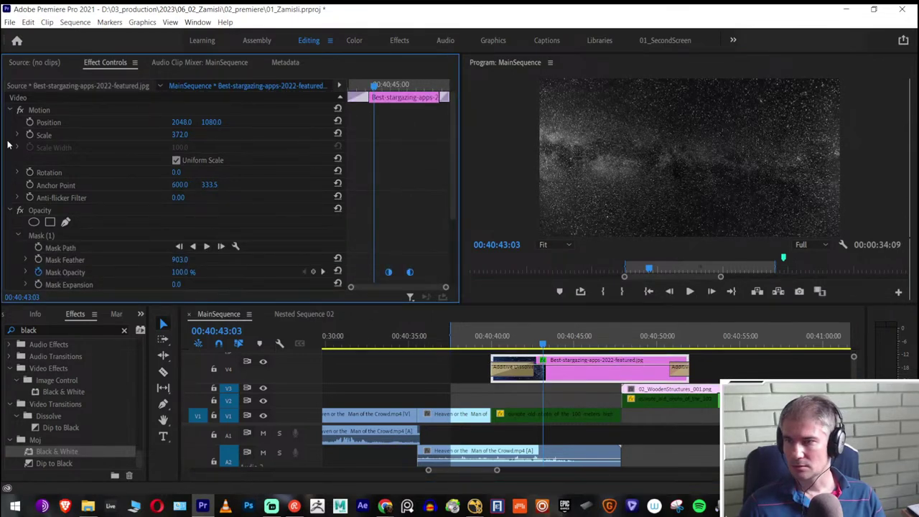
# Keyframe the starry-sky clip's Scale from 372 near the clip's start to 385 at 00:40:43:03
pyautogui.click(30, 135)
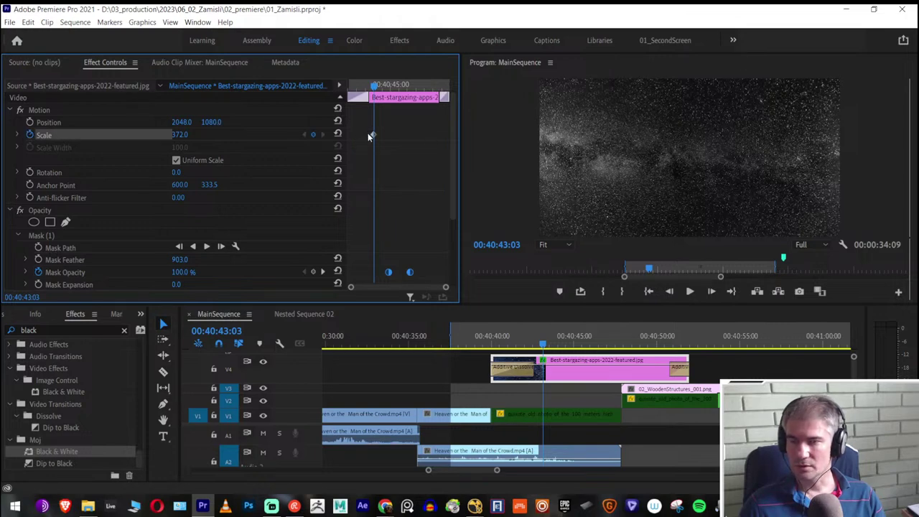
pyautogui.moveTo(373, 136); pyautogui.dragTo(357, 140)
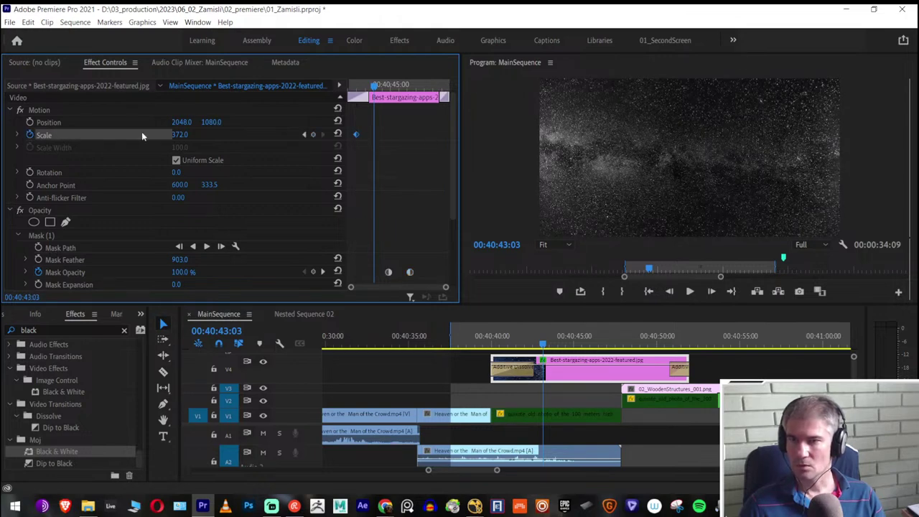
pyautogui.moveTo(180, 134); pyautogui.dragTo(188, 134)
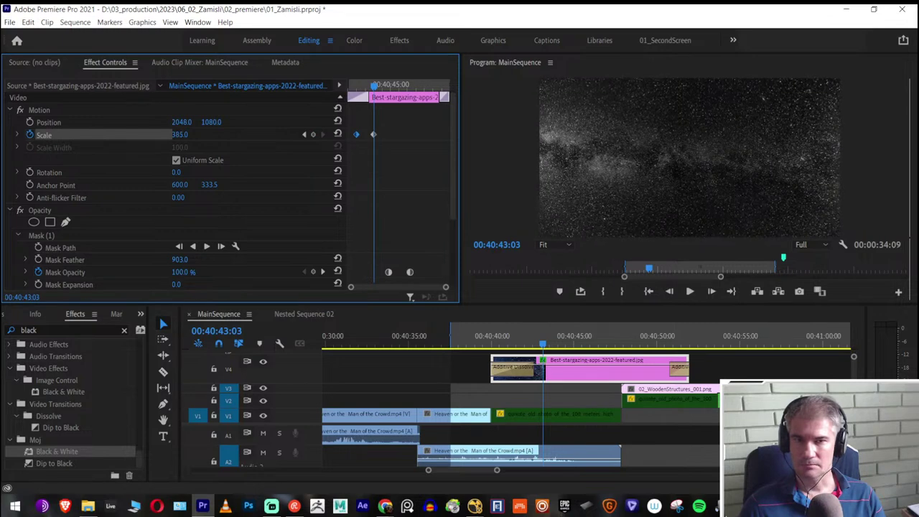
# Give both Scale keyframes smooth interpolation, with the first at the clip's start, and play back the zoom
pyautogui.moveTo(388, 155); pyautogui.dragTo(341, 129)
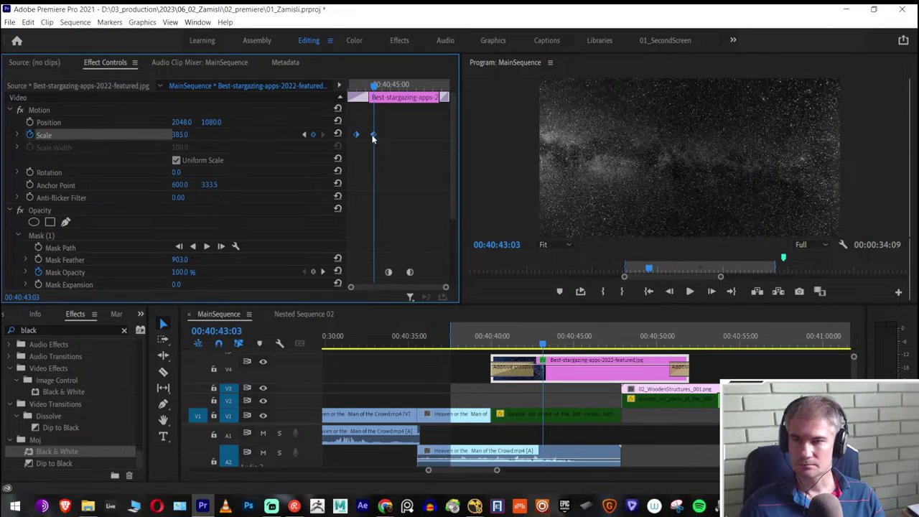
pyautogui.rightClick(373, 136)
pyautogui.click(433, 283)
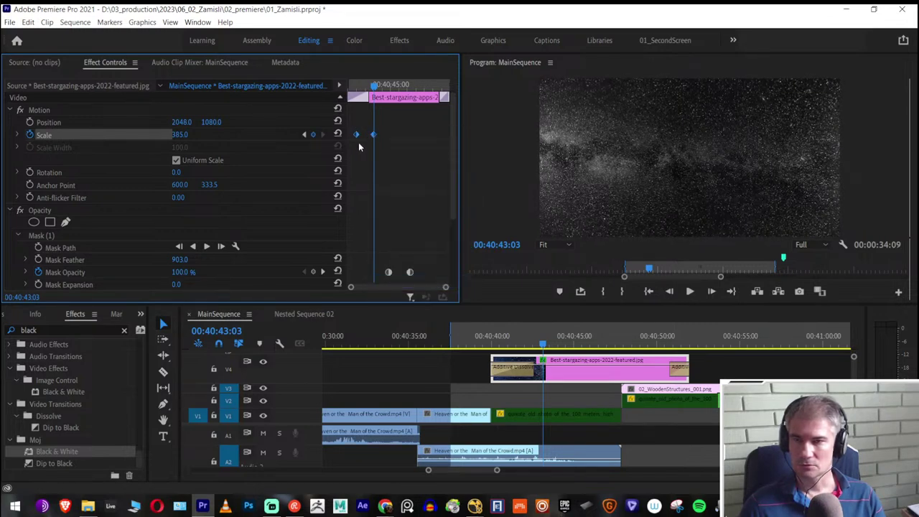
pyautogui.click(480, 336)
pyautogui.press('space')
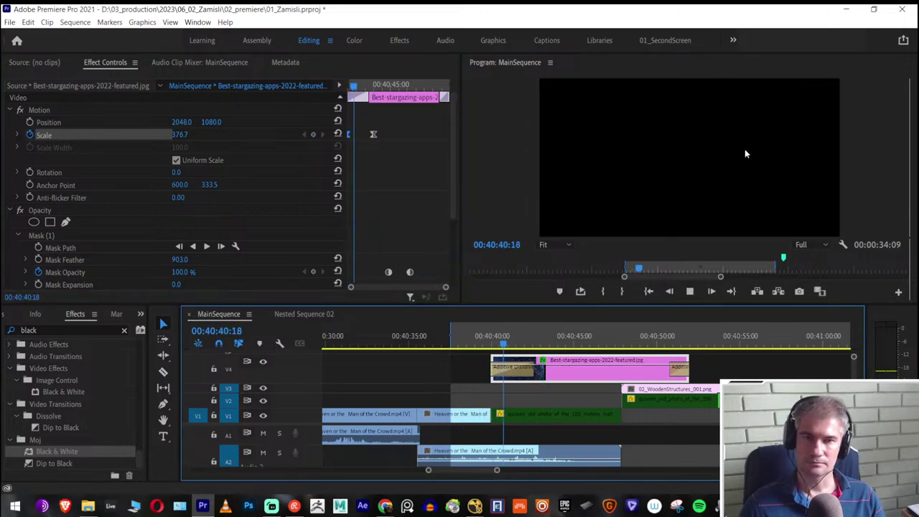
# Play back the fade from the starfield into the wooden towers in an enlarged program view
pyautogui.press('`')
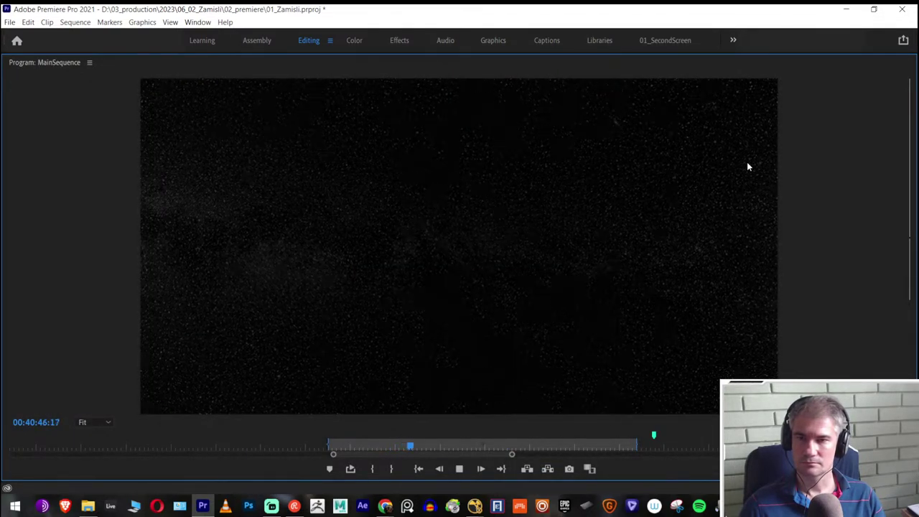
pyautogui.press('space')
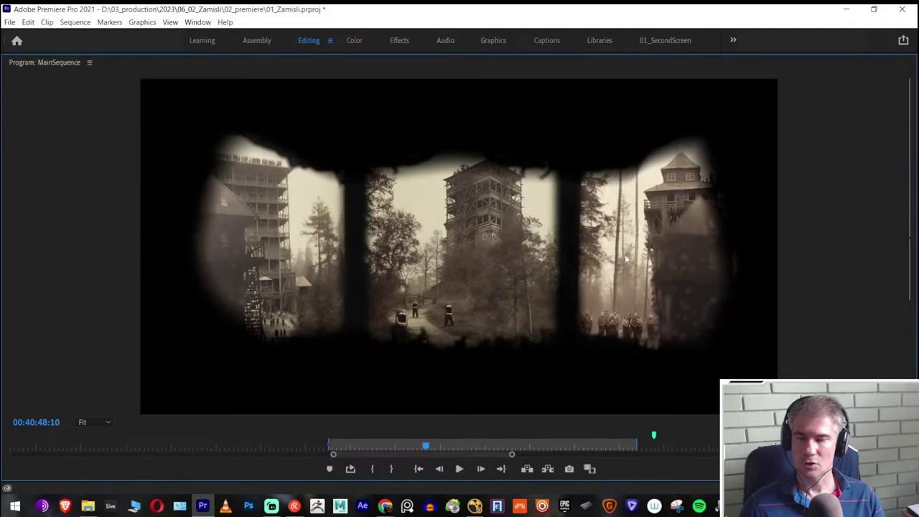
pyautogui.press('`')
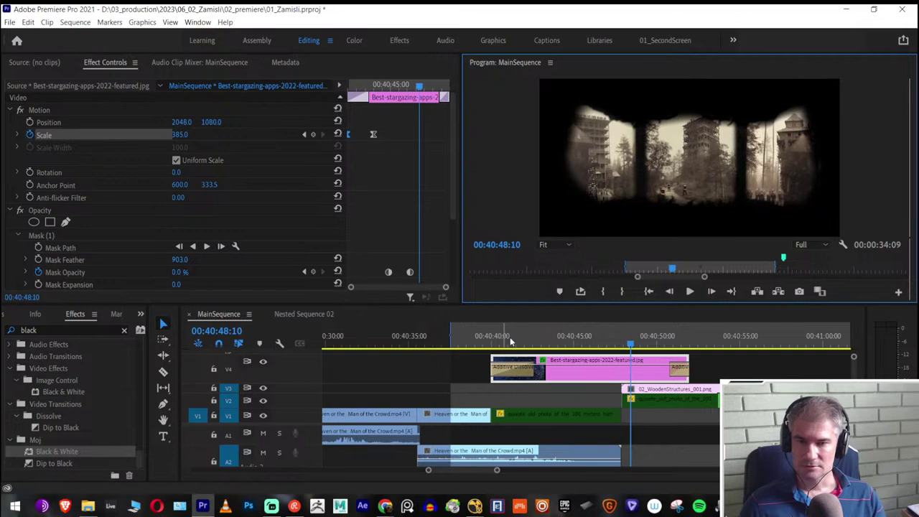
# Animate the starfield clip's Rotation from 0° to 5° with two keyframes, using Auto Bezier interpolation
pyautogui.click(551, 346)
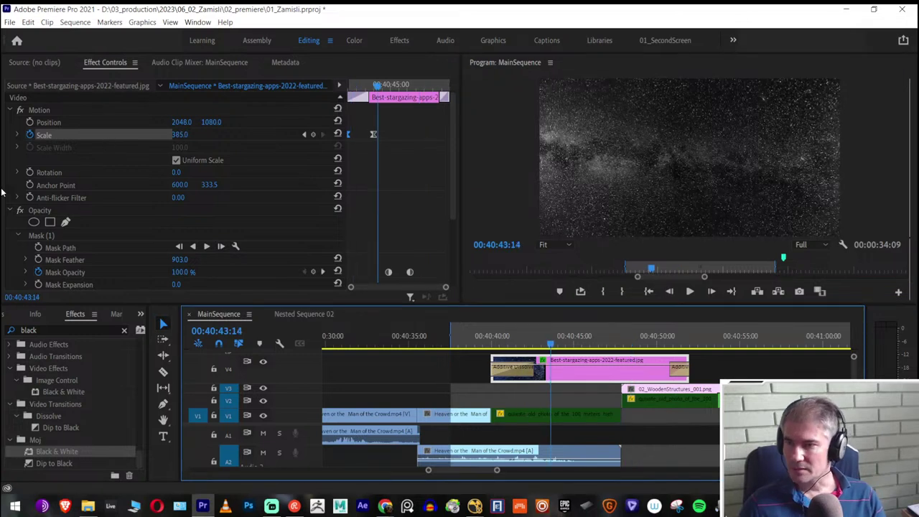
pyautogui.click(29, 172)
pyautogui.moveTo(373, 174); pyautogui.dragTo(351, 172)
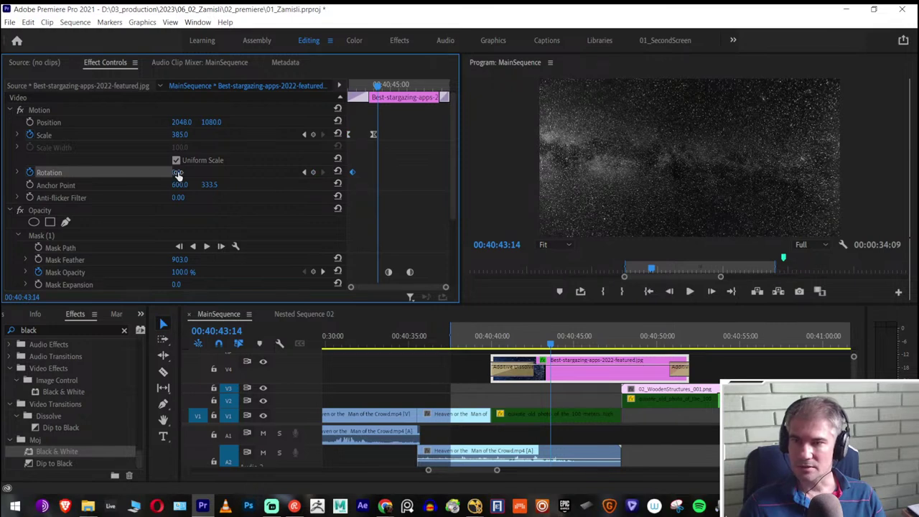
pyautogui.moveTo(178, 172); pyautogui.dragTo(173, 172)
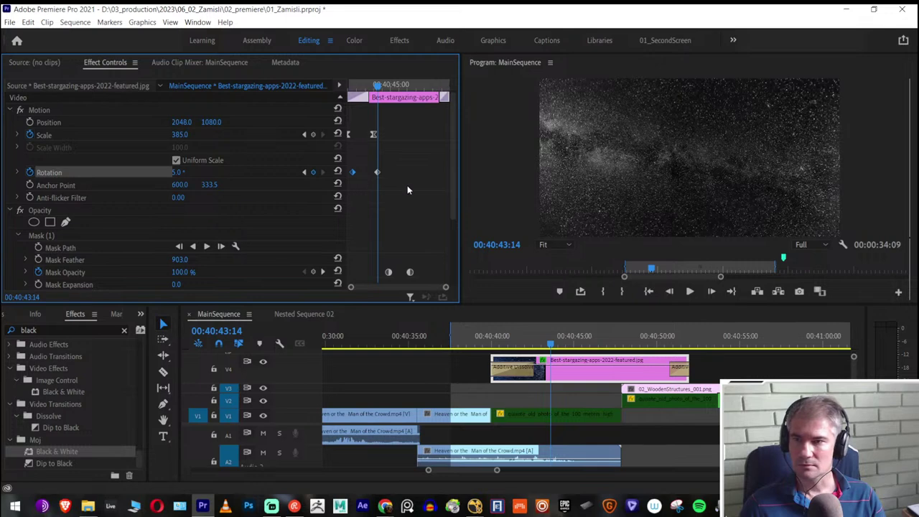
pyautogui.rightClick(376, 173)
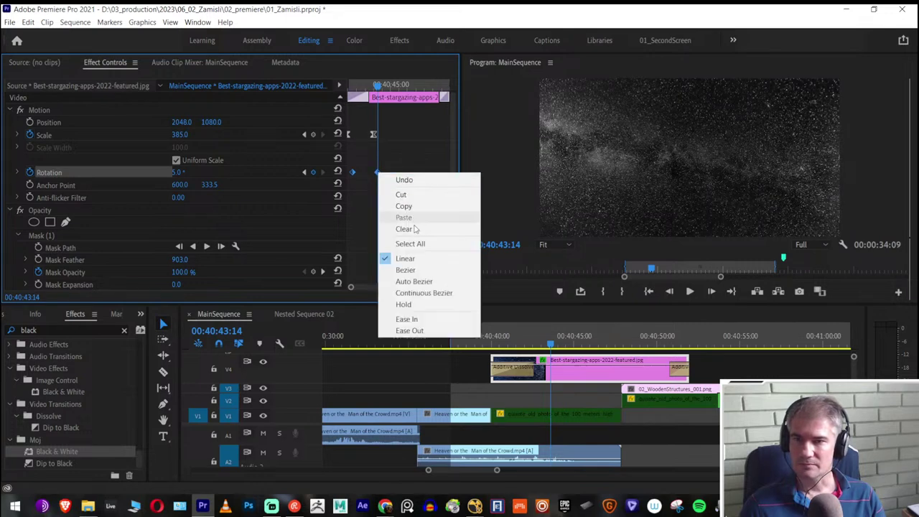
pyautogui.click(413, 281)
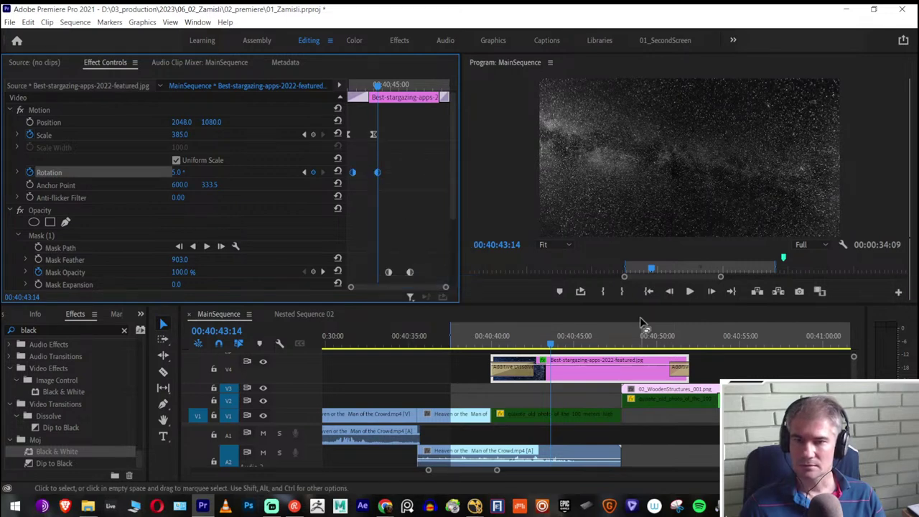
# Preview the starfield's rotation from about 00:40:40:17 in an enlarged program view
pyautogui.click(503, 341)
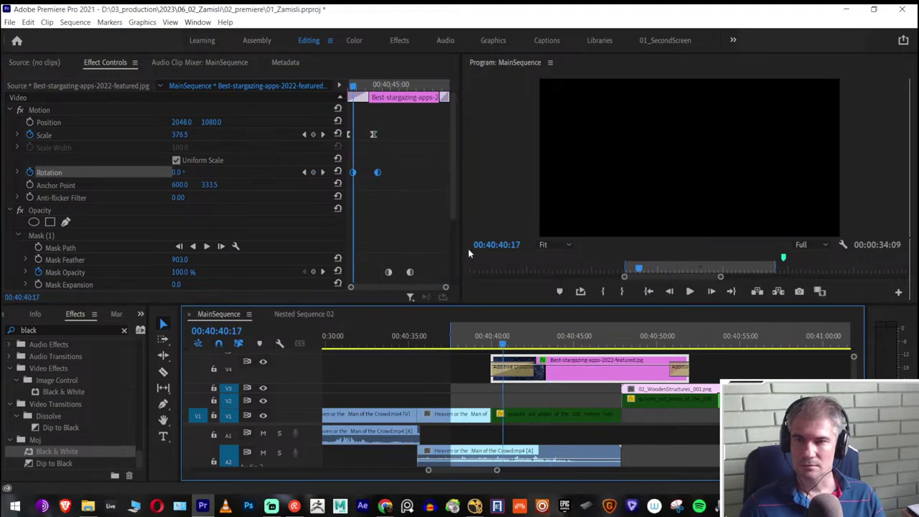
pyautogui.press('space')
pyautogui.press('`')
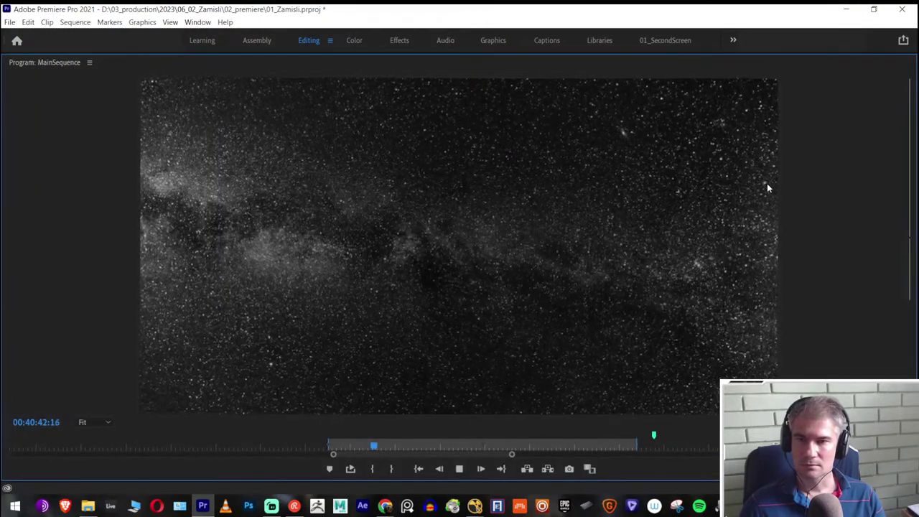
pyautogui.press('space')
pyautogui.press('`')
# Spread the Rotation keyframes from the starfield clip's start to near its end and preview the slower motion
pyautogui.moveTo(380, 176); pyautogui.dragTo(435, 176)
pyautogui.click(611, 325)
pyautogui.press('space')
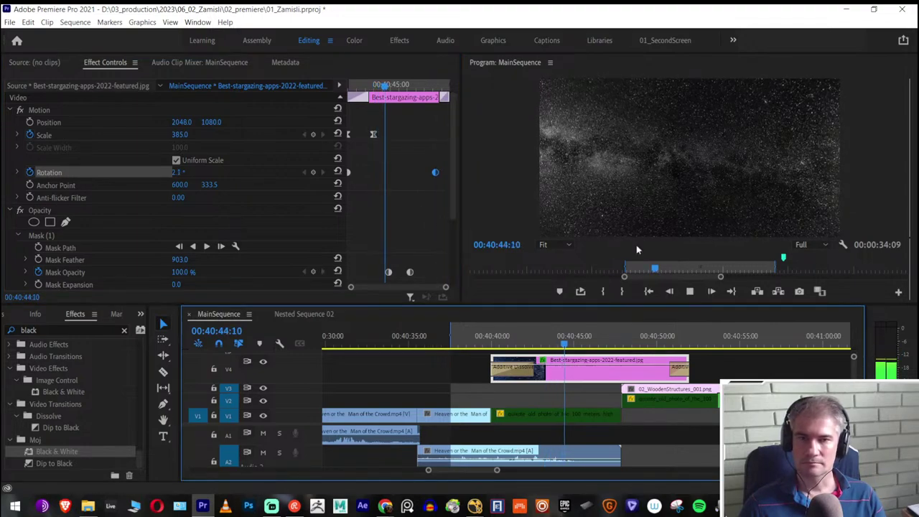
pyautogui.press('`')
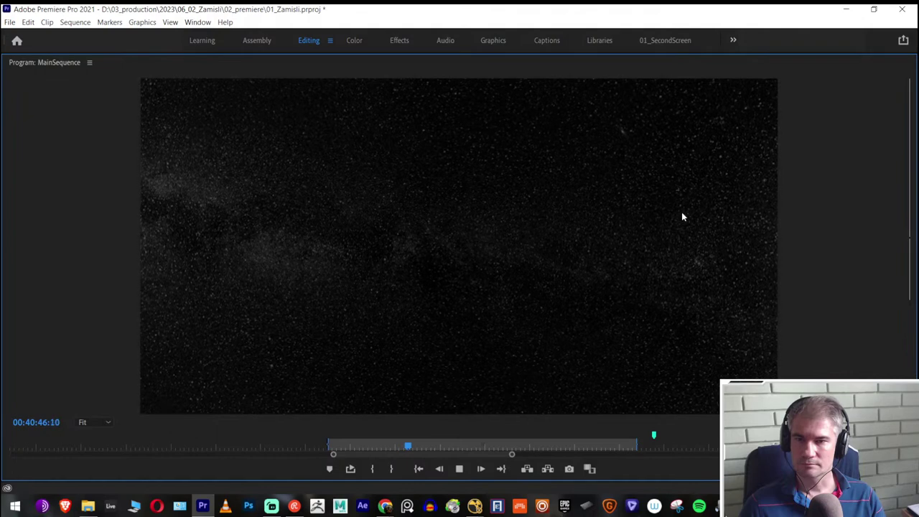
pyautogui.press('space')
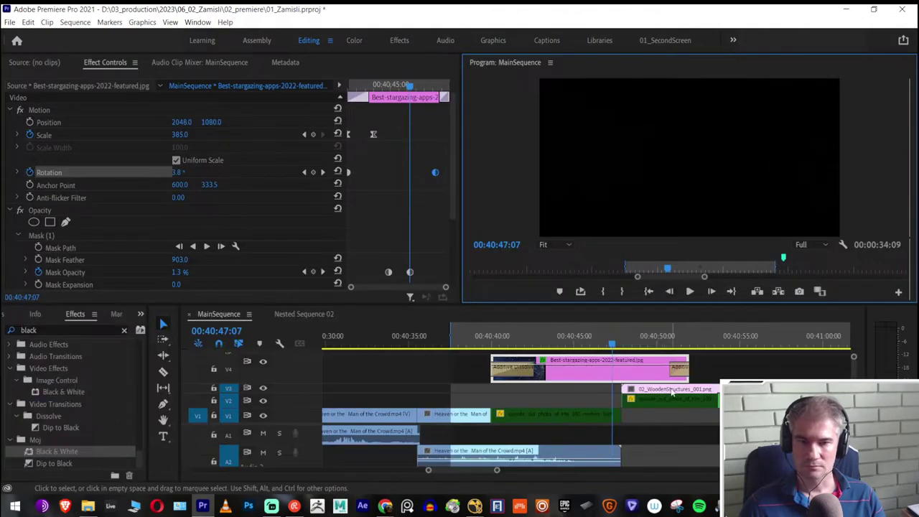
# Shift the start of the 02_WoodenStructures_001.png clip on V3 earlier, to 00:40:44:10, so it overlaps the starfield
pyautogui.click(673, 393)
pyautogui.moveTo(673, 393); pyautogui.dragTo(641, 393)
pyautogui.click(577, 343)
pyautogui.press('space')
pyautogui.press('space')
pyautogui.moveTo(624, 390); pyautogui.dragTo(602, 390)
pyautogui.click(549, 338)
pyautogui.click(565, 344)
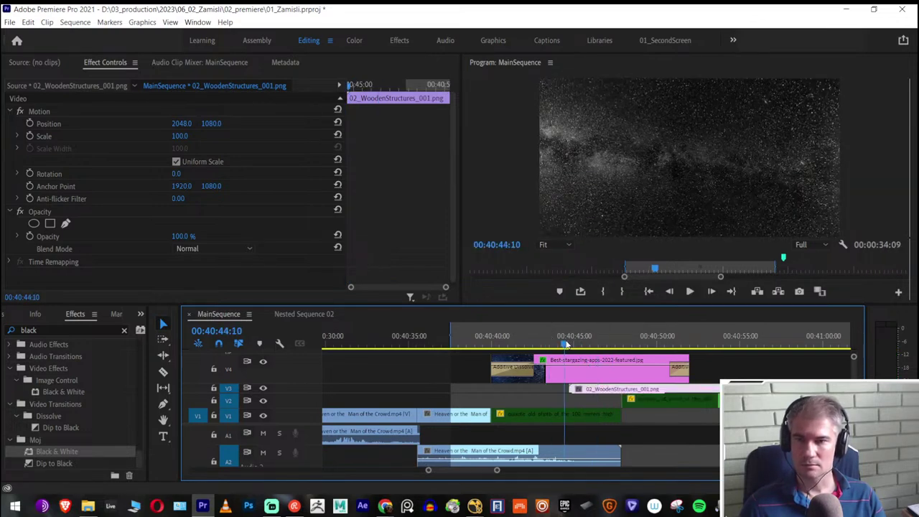
pyautogui.click(598, 374)
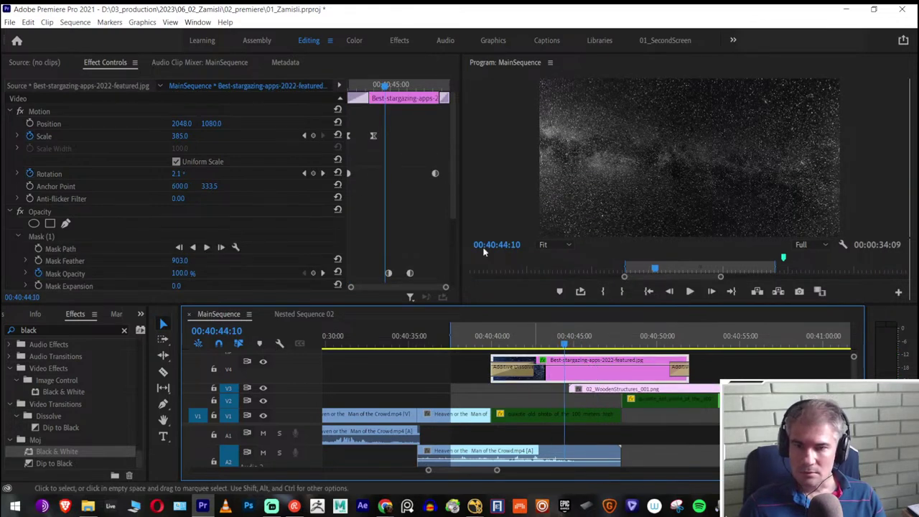
pyautogui.moveTo(635, 392); pyautogui.dragTo(632, 392)
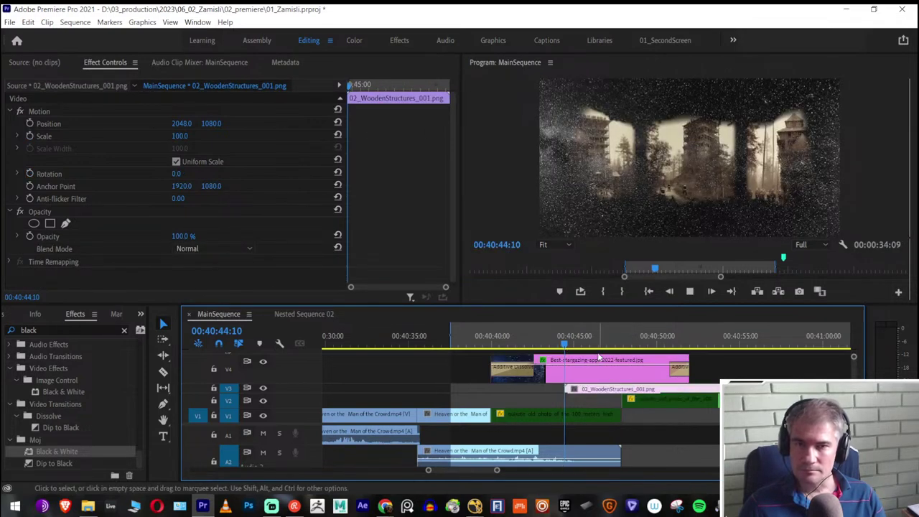
# Add transitions to both ends of the 02_WoodenStructures_001.png clip and play back its blend with the starfield
pyautogui.click(557, 345)
pyautogui.press('space')
pyautogui.click(554, 337)
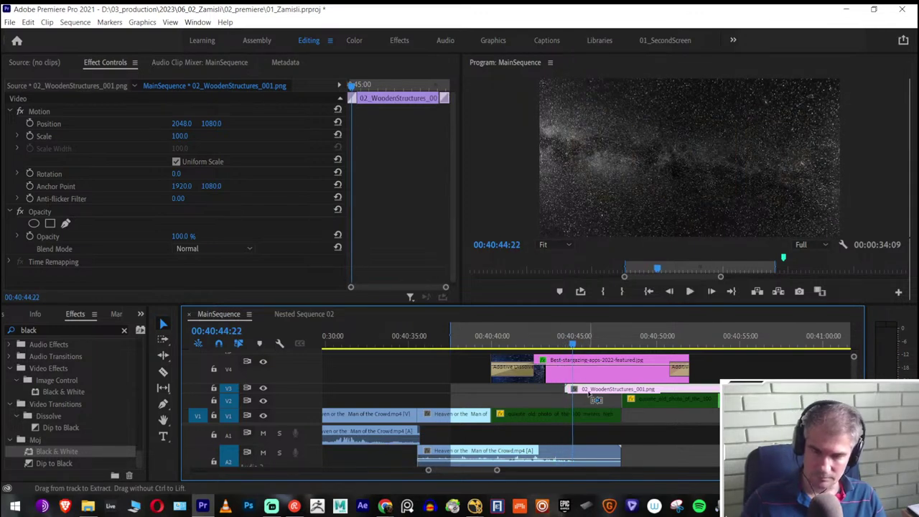
pyautogui.press('space')
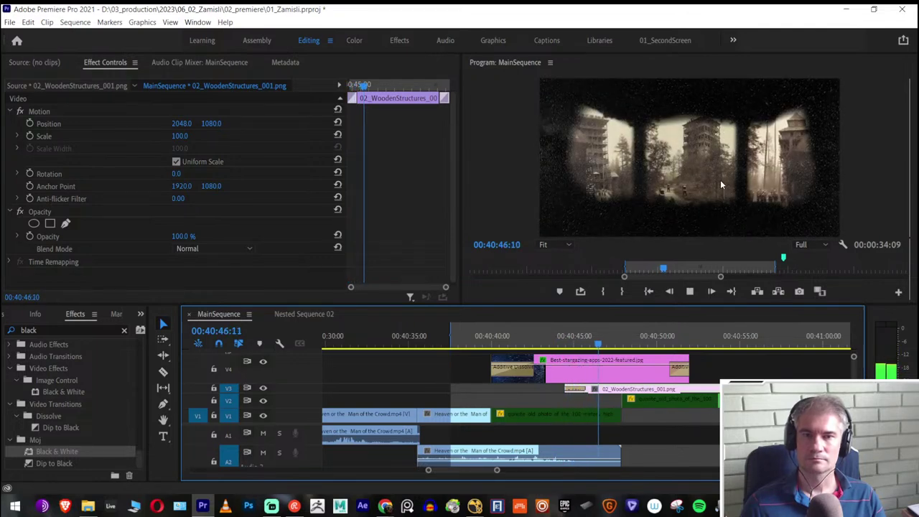
pyautogui.press('space')
# Move the starfield clip's last Mask Opacity keyframe to about 00:40:49 and preview the longer fade-out
pyautogui.moveTo(543, 347); pyautogui.dragTo(610, 364)
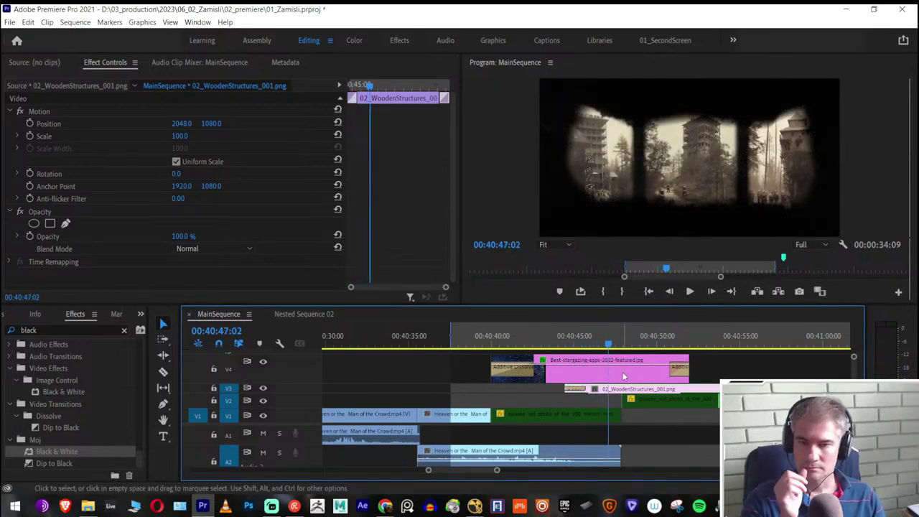
pyautogui.click(610, 364)
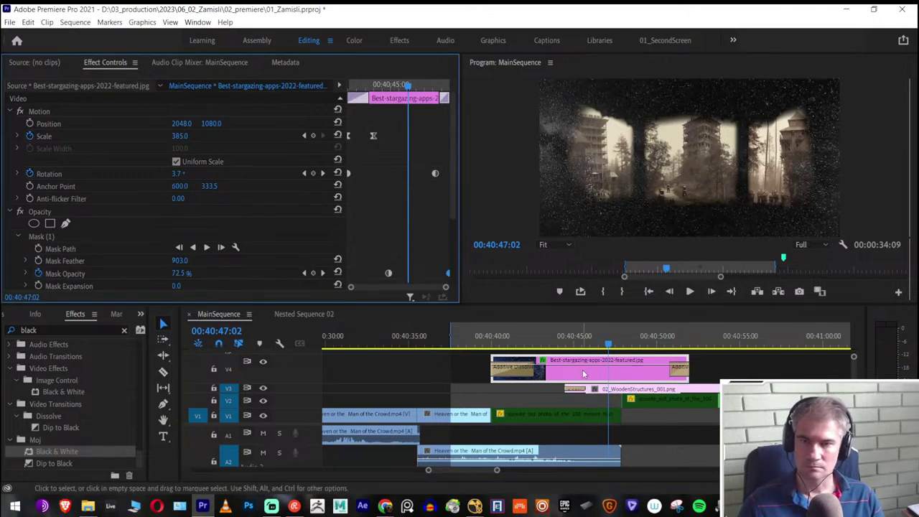
pyautogui.moveTo(446, 276); pyautogui.dragTo(430, 277)
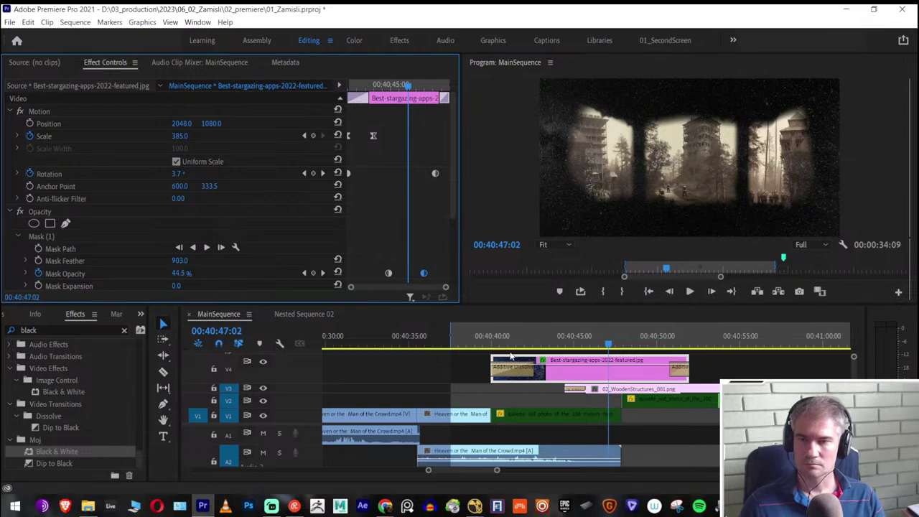
pyautogui.press('space')
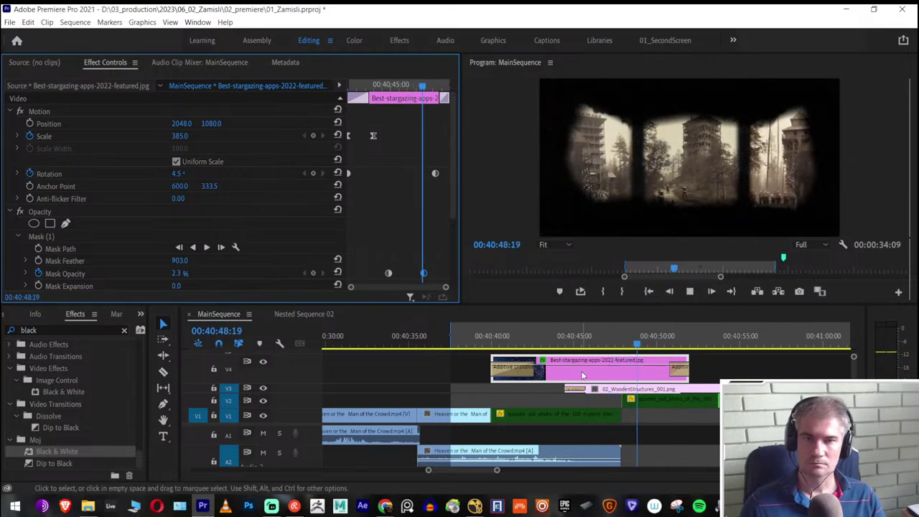
pyautogui.press('Up')
pyautogui.press('`')
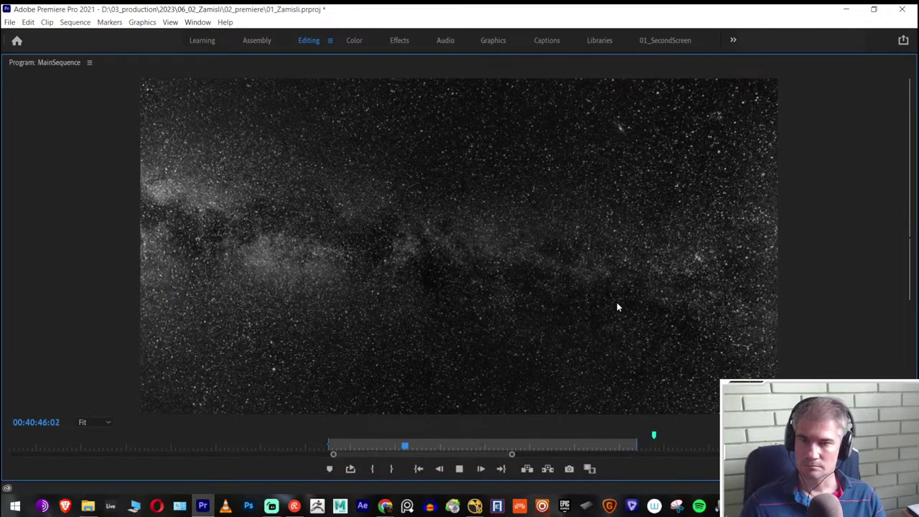
pyautogui.press('`')
pyautogui.click(503, 336)
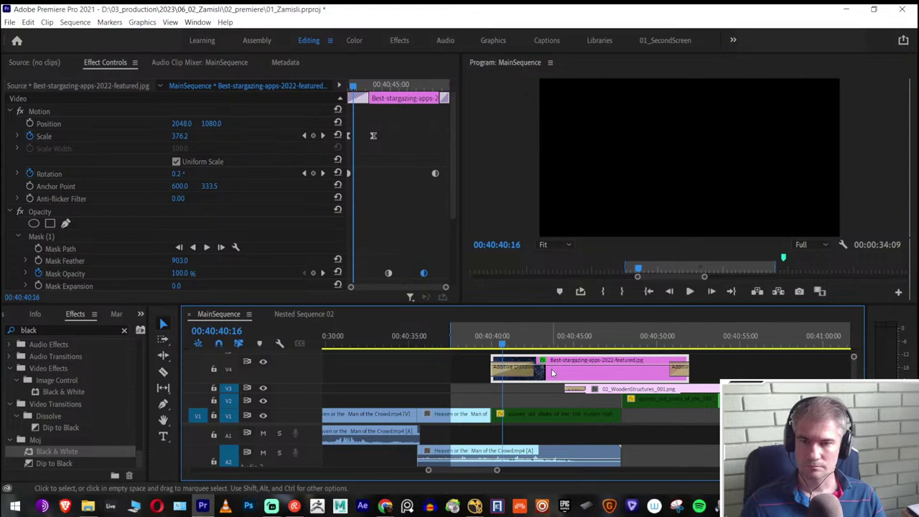
# Search the effects for "glow", then clear the search
pyautogui.doubleClick(43, 330)
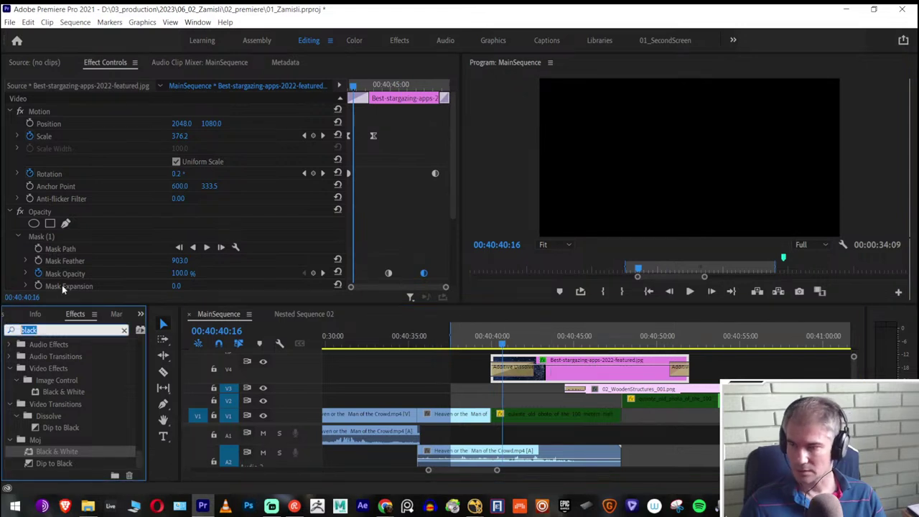
pyautogui.write('glow')
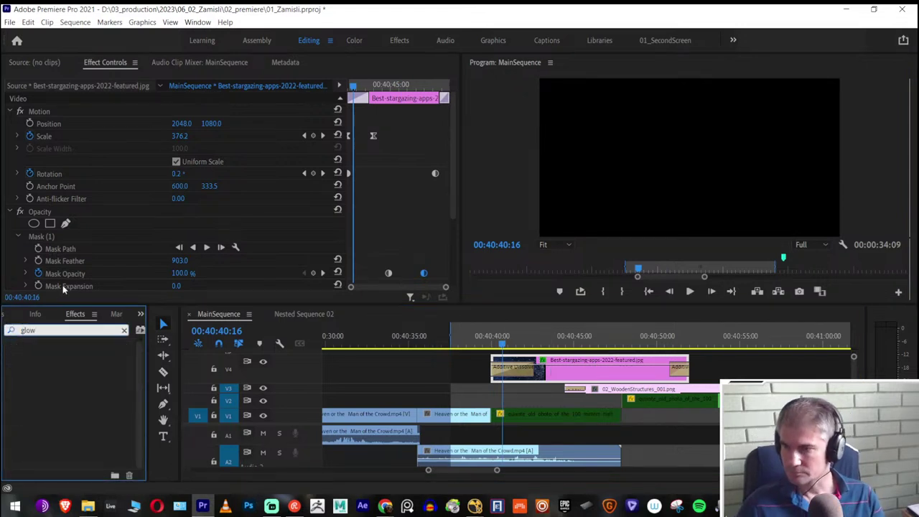
pyautogui.doubleClick(93, 330)
pyautogui.press('BackSpace')
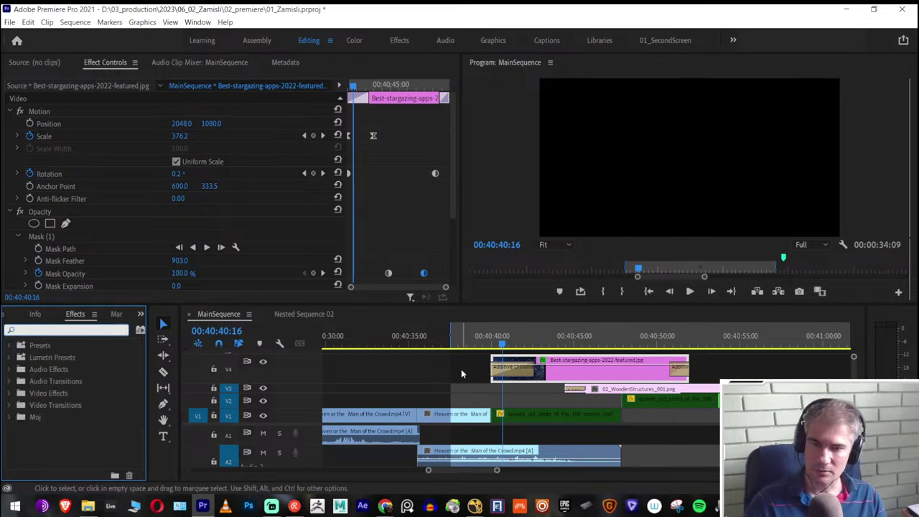
# Preview the sequence from the start of the starfield clip in an enlarged program view
pyautogui.click(488, 345)
pyautogui.press('space')
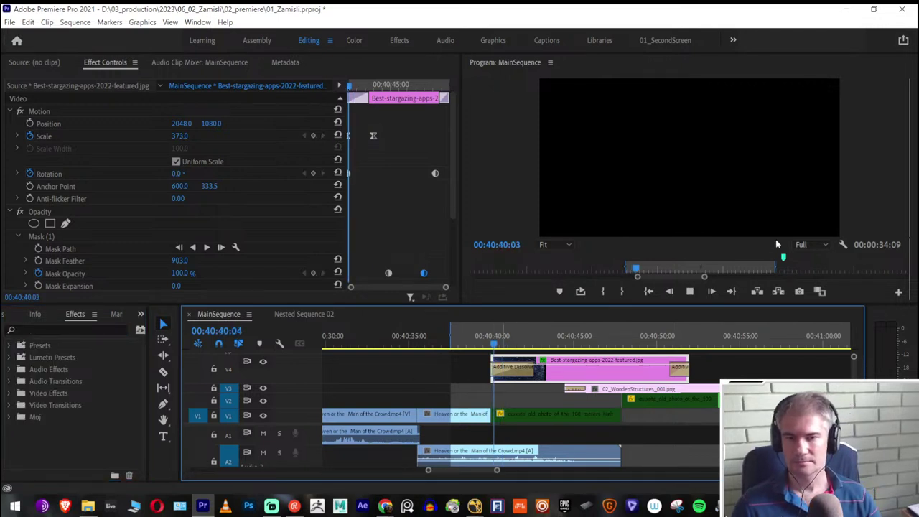
pyautogui.press('`')
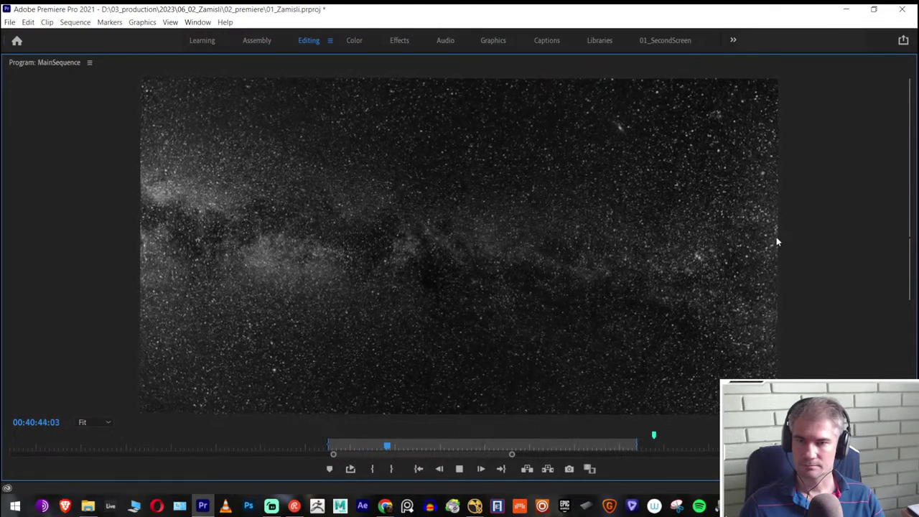
pyautogui.press('space')
pyautogui.press('`')
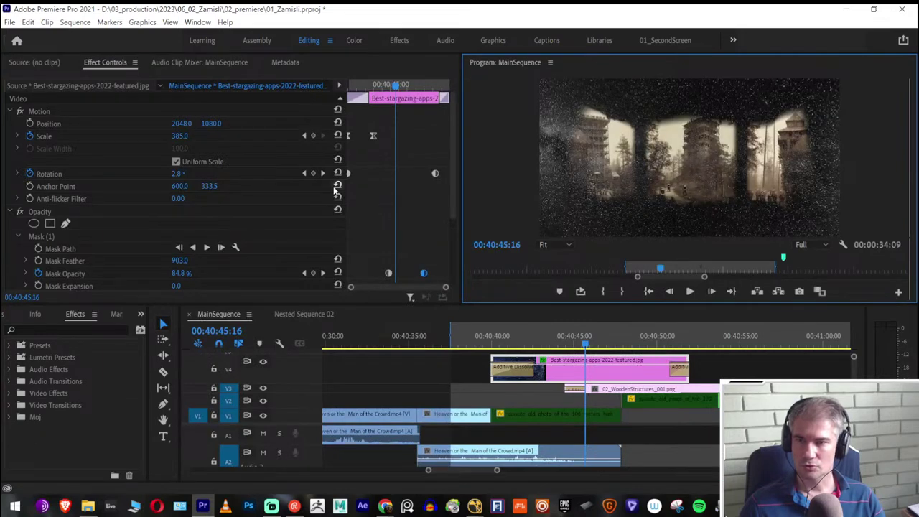
# Play the towers' reveal from about 00:40:43:19 to 00:40:54:07 and inspect the clip arrangement in an enlarged timeline
pyautogui.moveTo(397, 85); pyautogui.dragTo(382, 97)
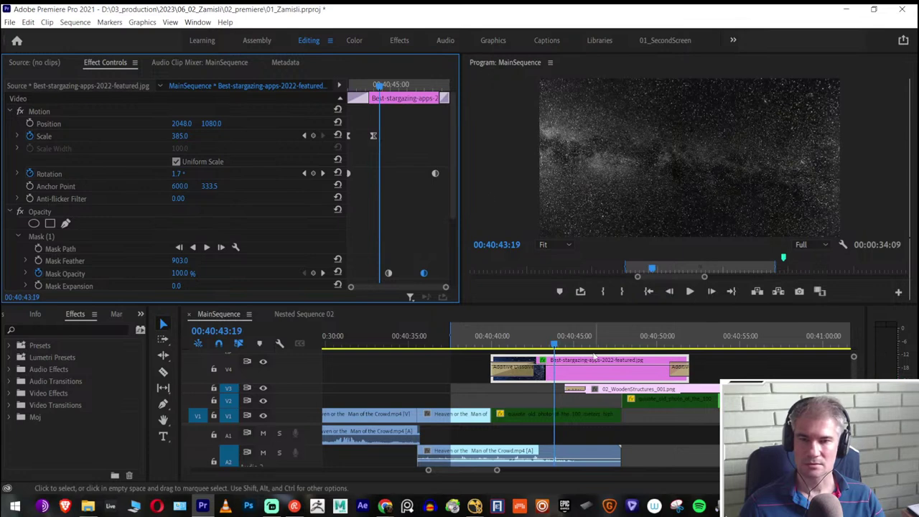
pyautogui.click(558, 346)
pyautogui.press('space')
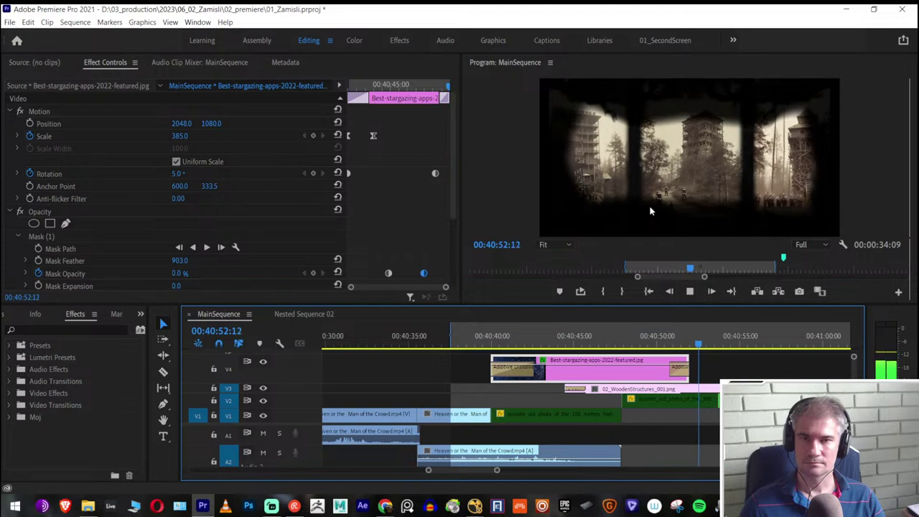
pyautogui.press('space')
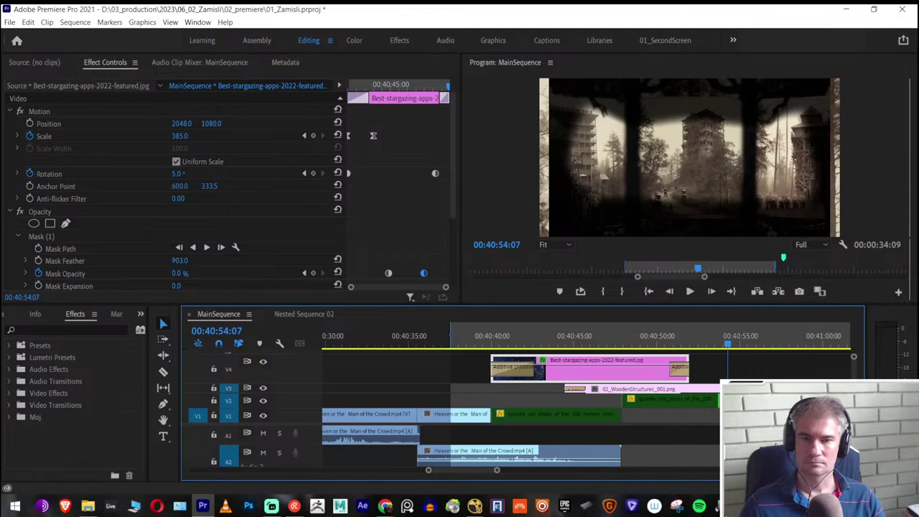
pyautogui.press('`')
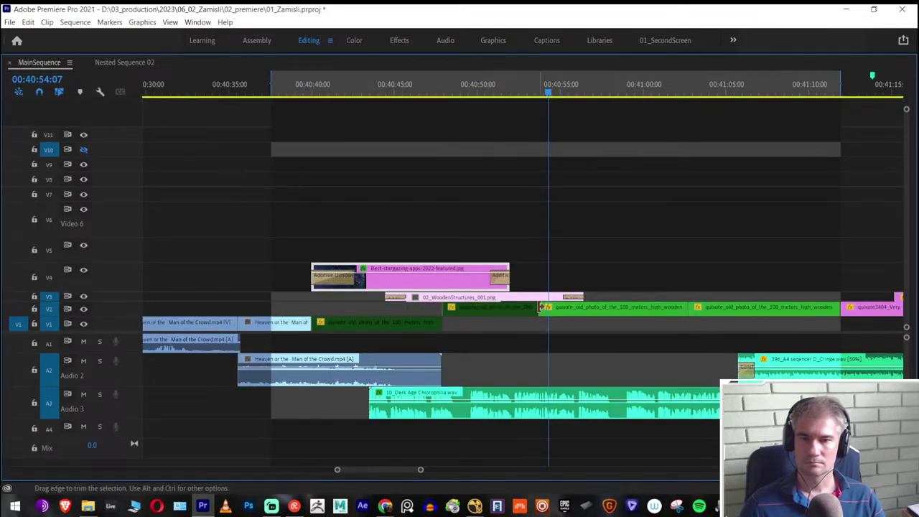
pyautogui.press('`')
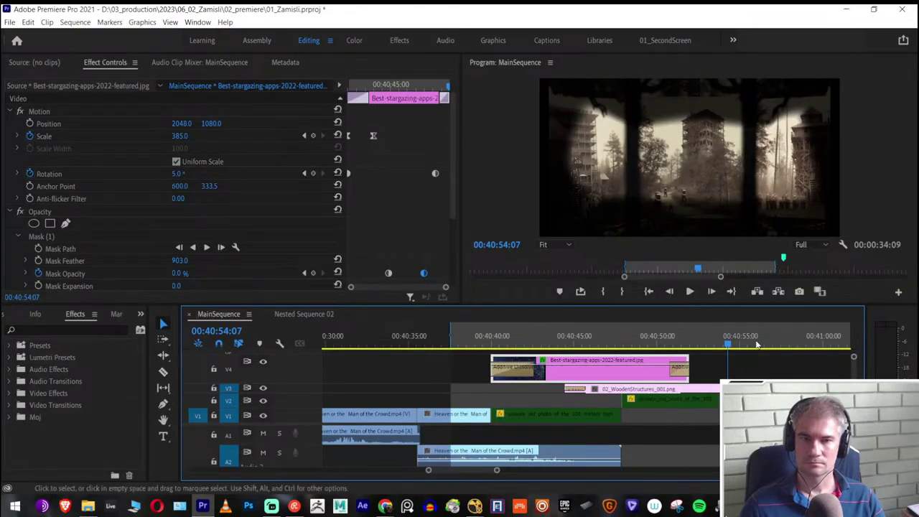
# Preview the starfield-to-towers transition from about 00:40:44 to 00:40:50 in an enlarged program view
pyautogui.moveTo(725, 345); pyautogui.dragTo(562, 372)
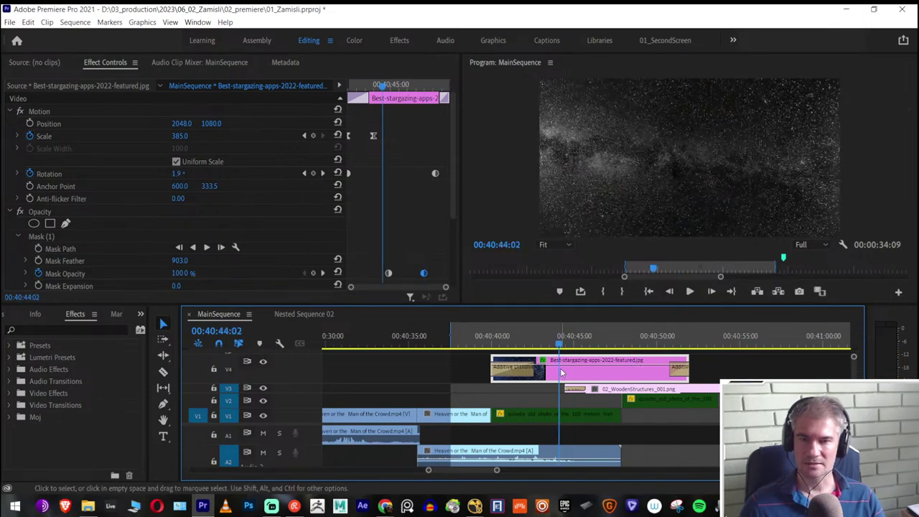
pyautogui.press('space')
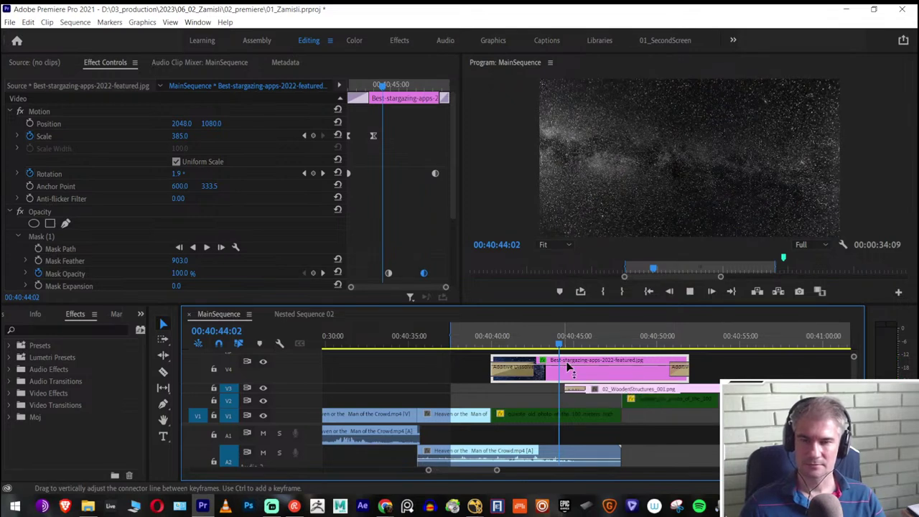
pyautogui.press('`')
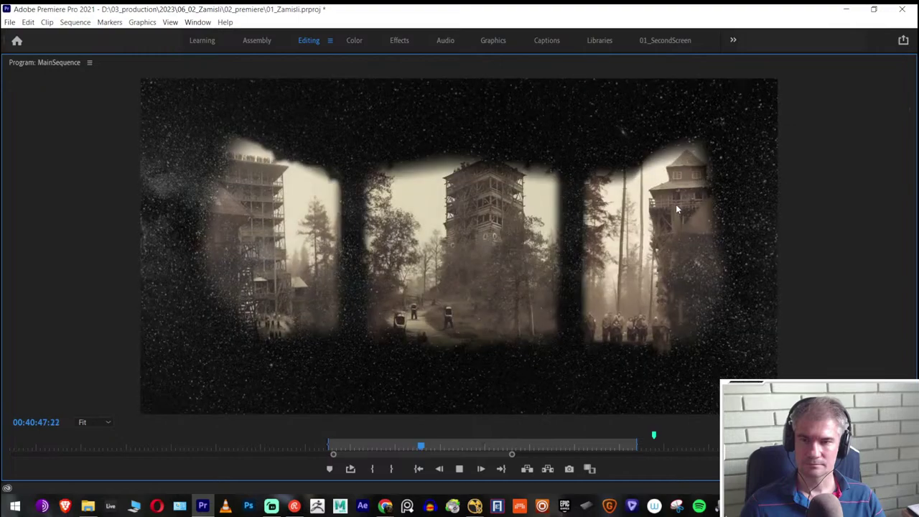
pyautogui.press('space')
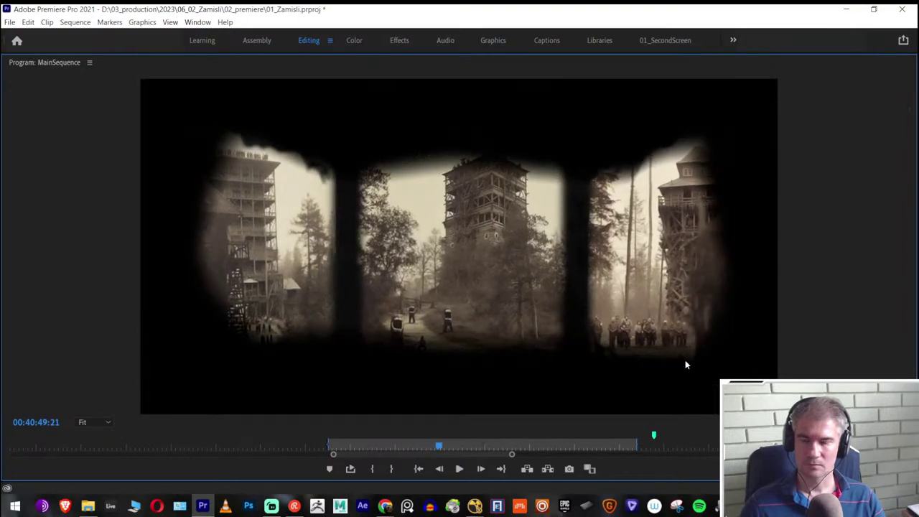
pyautogui.press('`')
# Set MainSequence's Out point at 00:40:58:15 and open its export settings
pyautogui.click(501, 336)
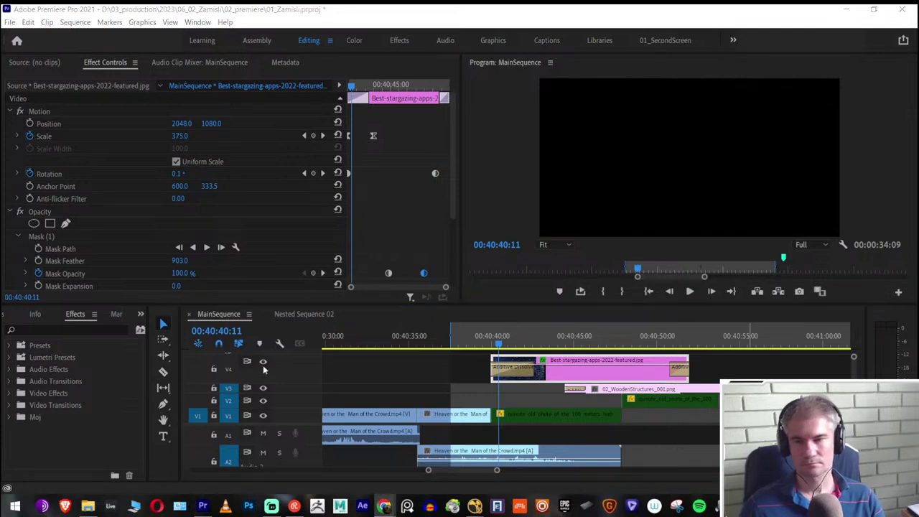
pyautogui.moveTo(732, 335); pyautogui.dragTo(795, 353)
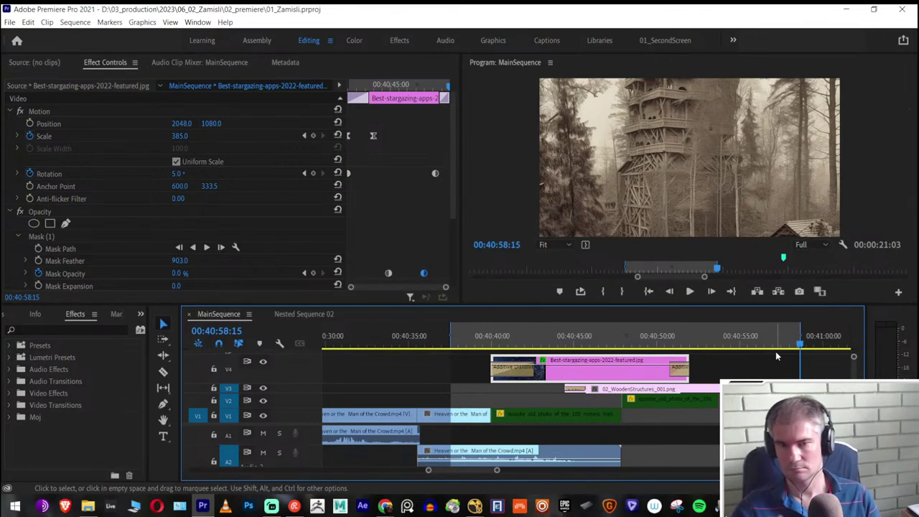
pyautogui.hotkey('ctrl', 'm')
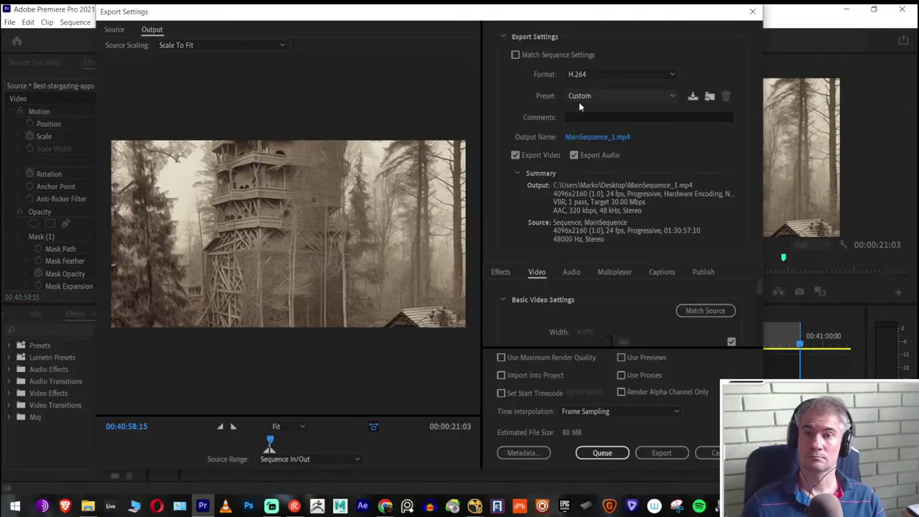
# Name the output file 02_MainSequence.mp4 on the Desktop and export the marked range
pyautogui.click(597, 137)
pyautogui.click(696, 225)
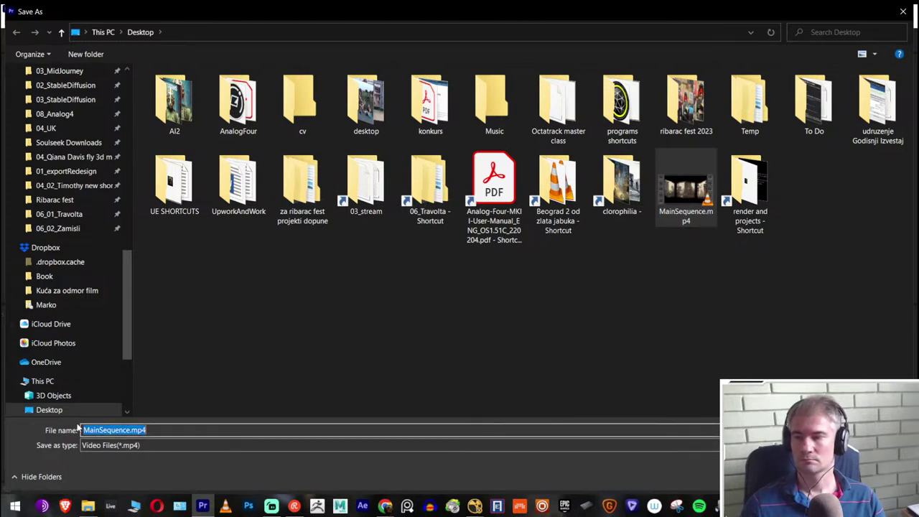
pyautogui.press('Home')
pyautogui.write('02')
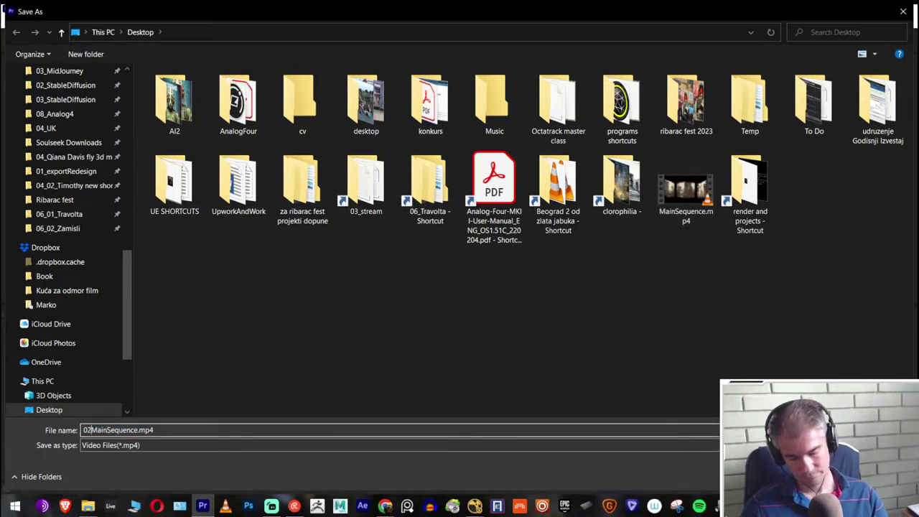
pyautogui.write('_')
pyautogui.press('Return')
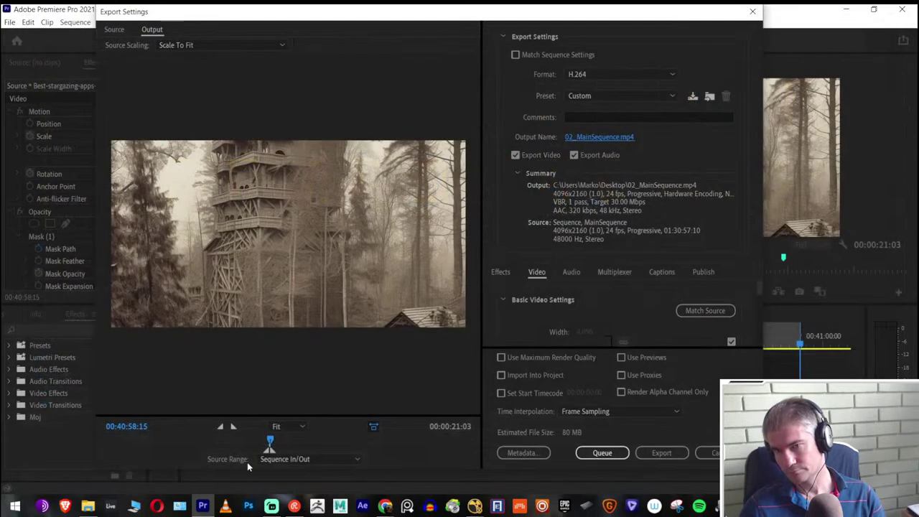
pyautogui.click(662, 453)
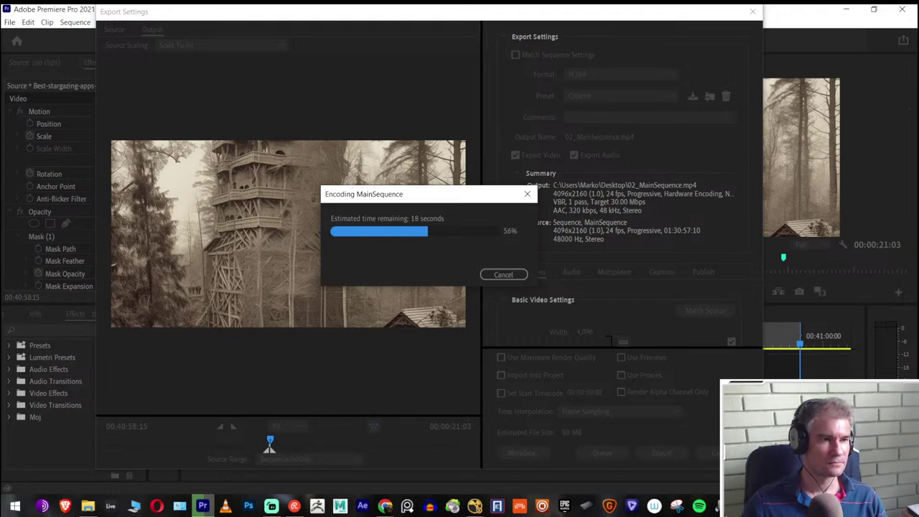
# Minimize the open windows, then play the exported 02_MainSequence.mp4 from the desktop in full screen
pyautogui.click(385, 506)
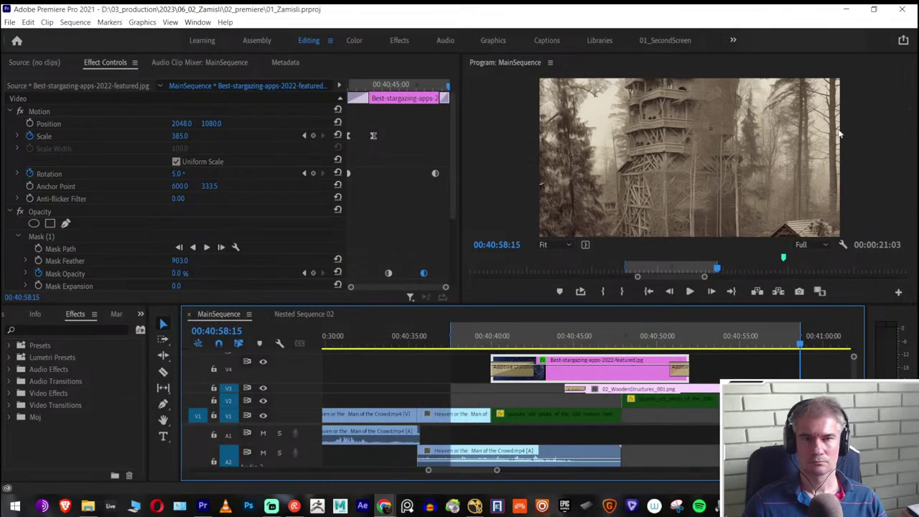
pyautogui.click(846, 9)
pyautogui.click(283, 115)
pyautogui.click(845, 9)
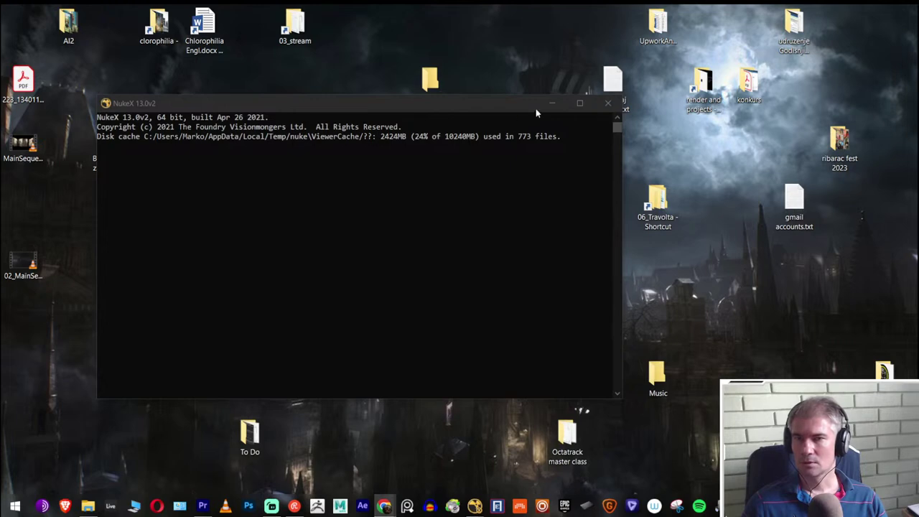
pyautogui.doubleClick(24, 267)
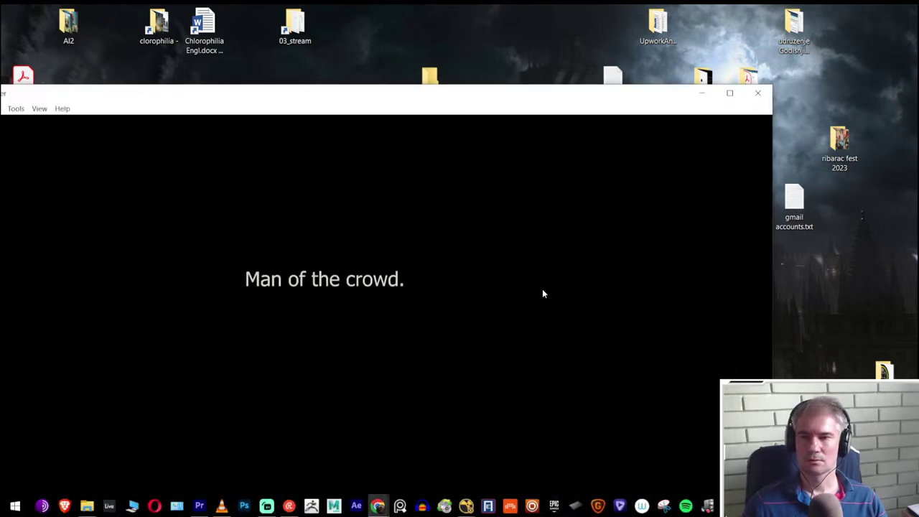
pyautogui.doubleClick(542, 288)
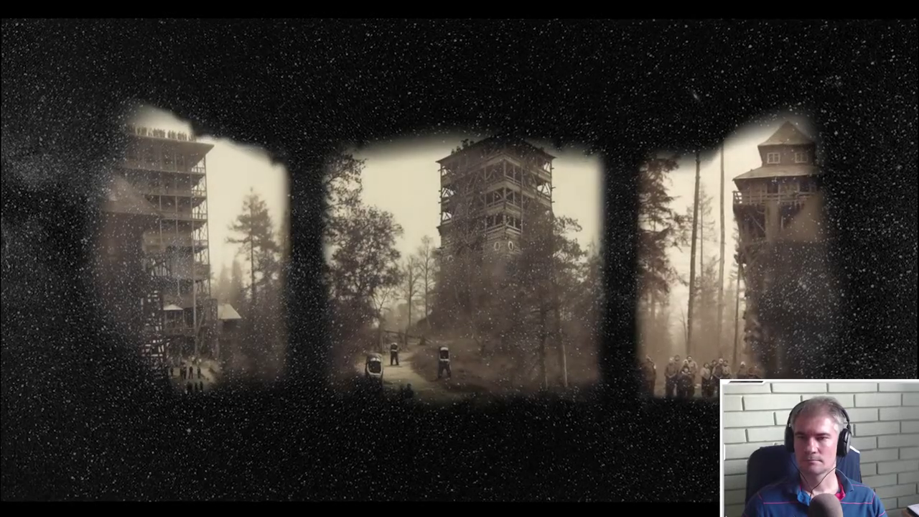
# Replay the starfield-to-towers transition from about 00:10 and 00:06, then return to a maximized player window
pyautogui.moveTo(643, 388)
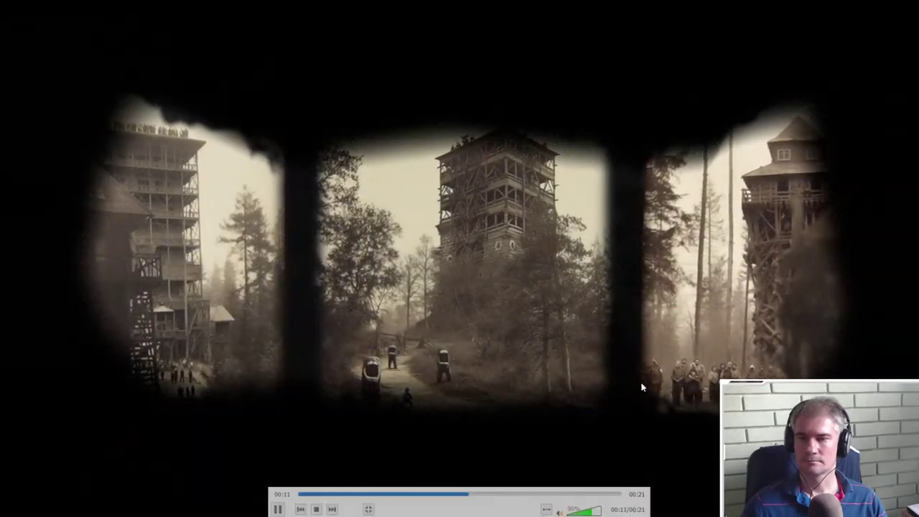
pyautogui.click(451, 494)
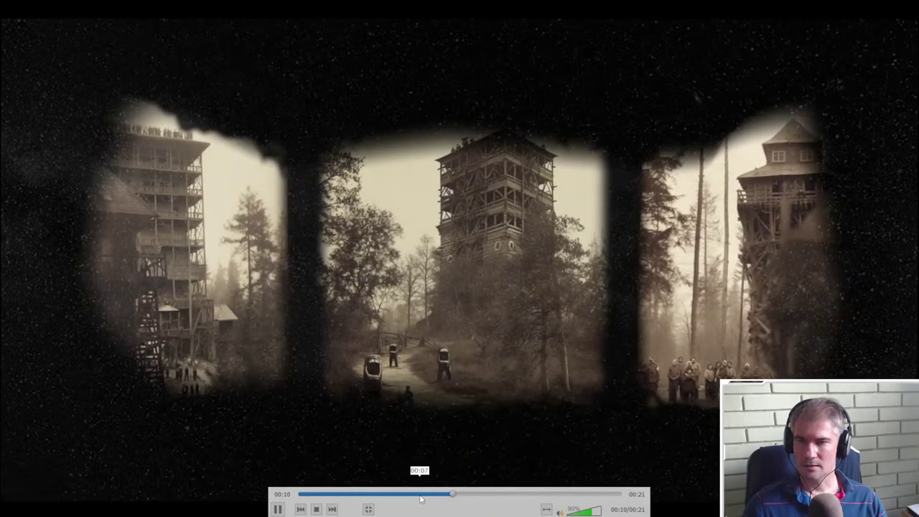
pyautogui.click(413, 493)
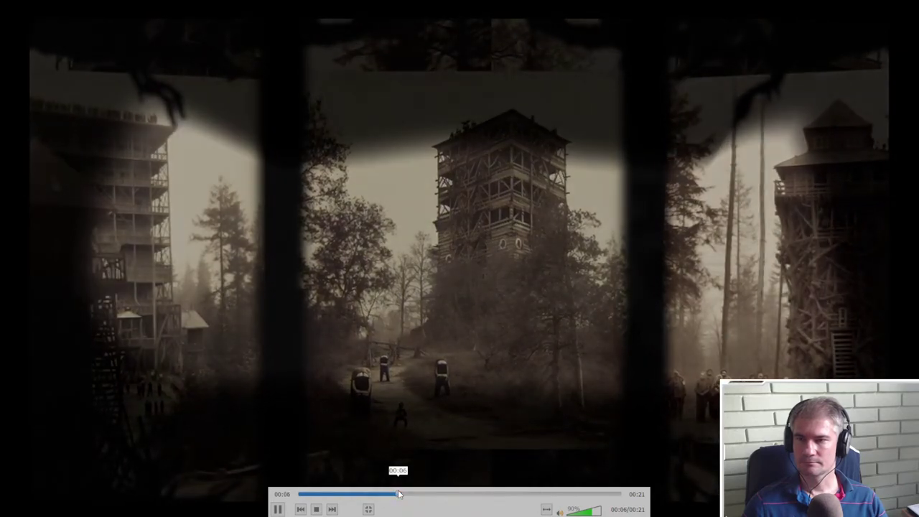
pyautogui.click(400, 494)
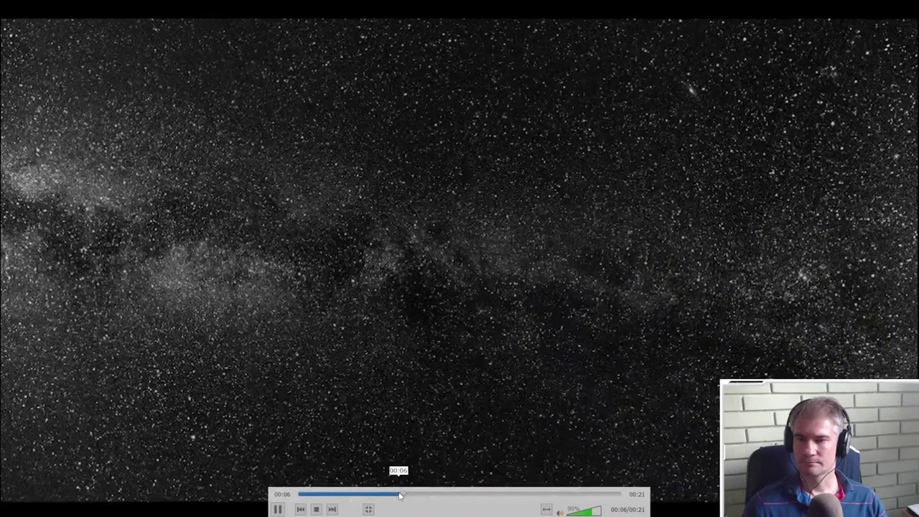
pyautogui.doubleClick(650, 295)
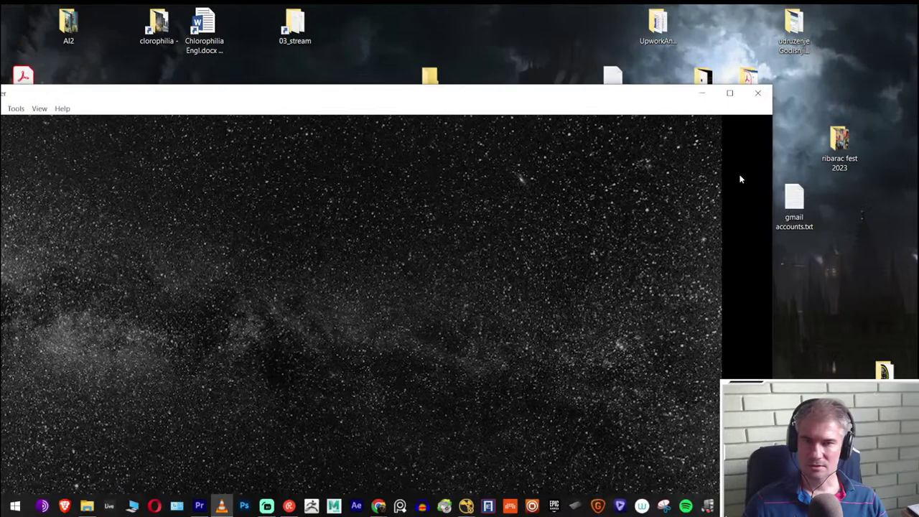
pyautogui.click(730, 92)
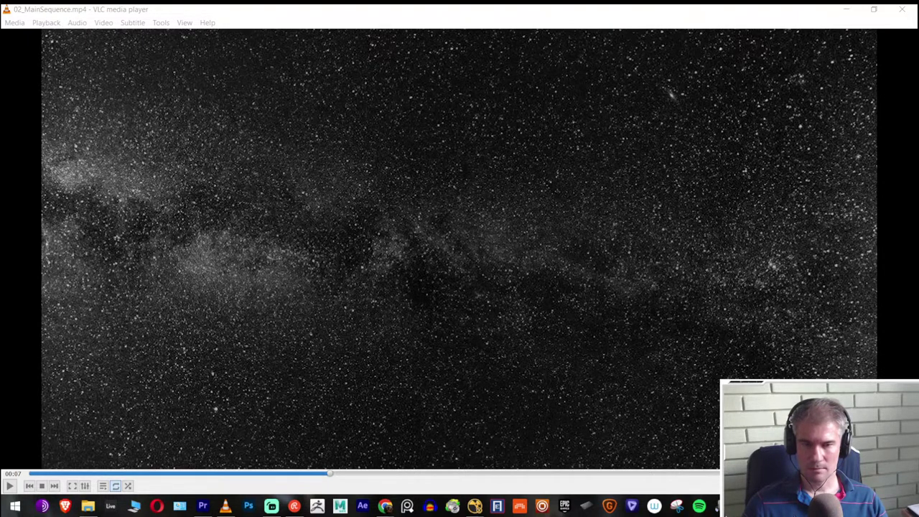
# Search the computer for Discord, launch it and bring its maximized window to the front
pyautogui.click(11, 511)
pyautogui.write('disc')
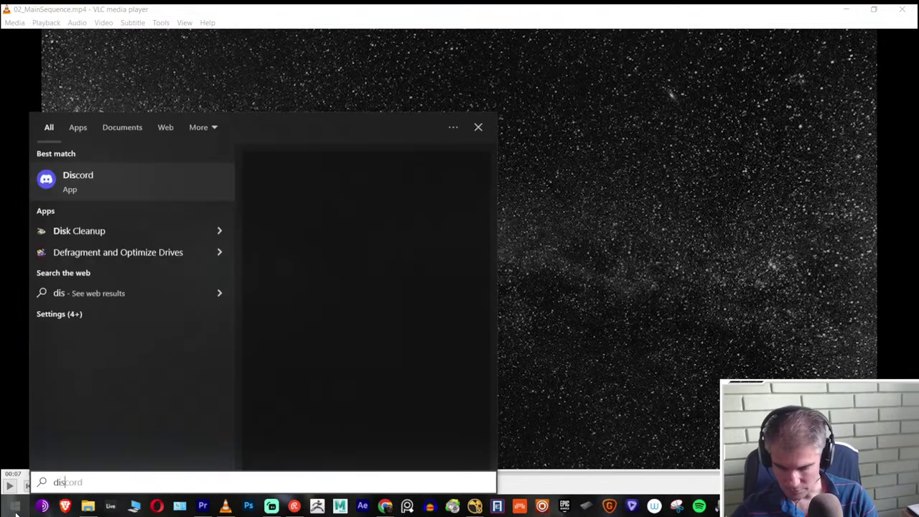
pyautogui.write('ord')
pyautogui.press('Return')
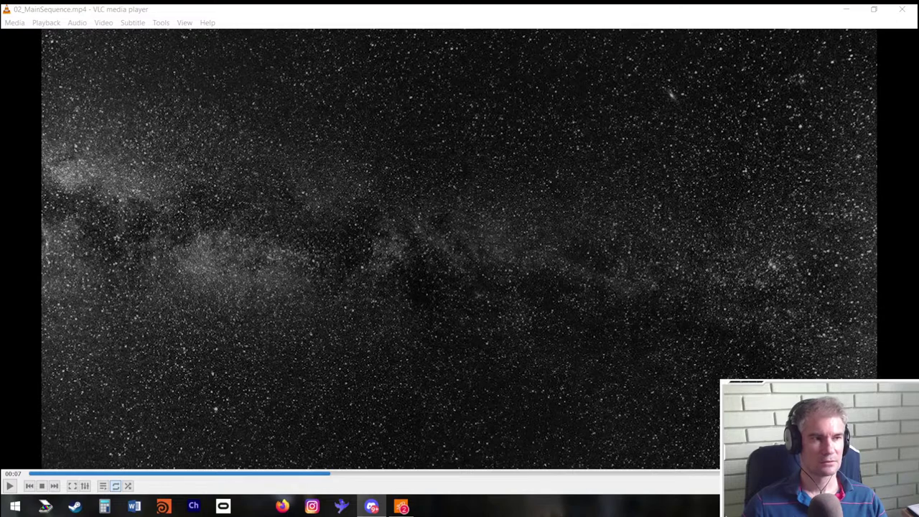
pyautogui.hotkey('alt', 'Tab')
pyautogui.doubleClick(609, 175)
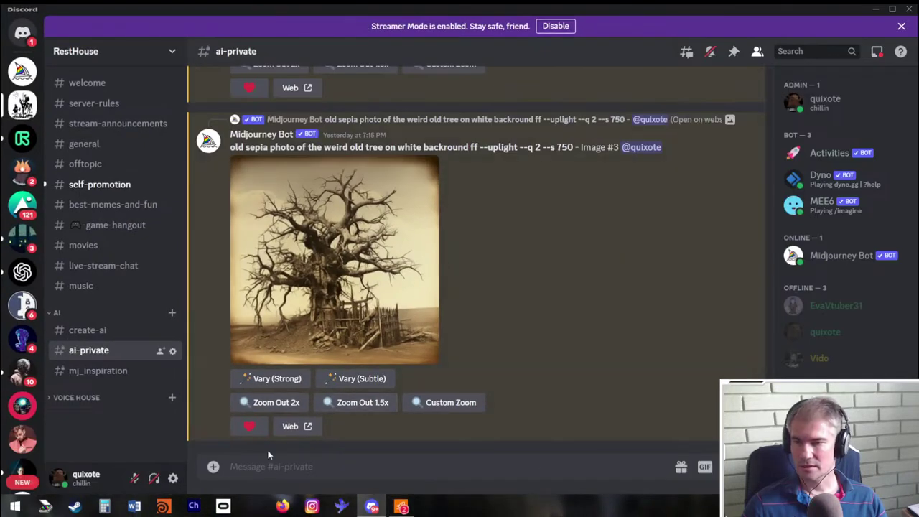
# Start a Midjourney /imagine command in the ai-private channel with the prompt "Phot of the black and white"
pyautogui.write('/')
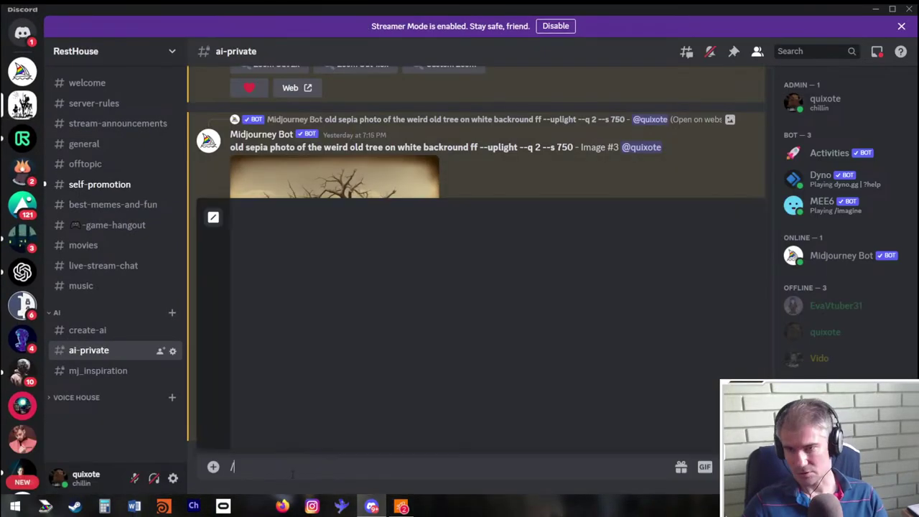
pyautogui.press('Return')
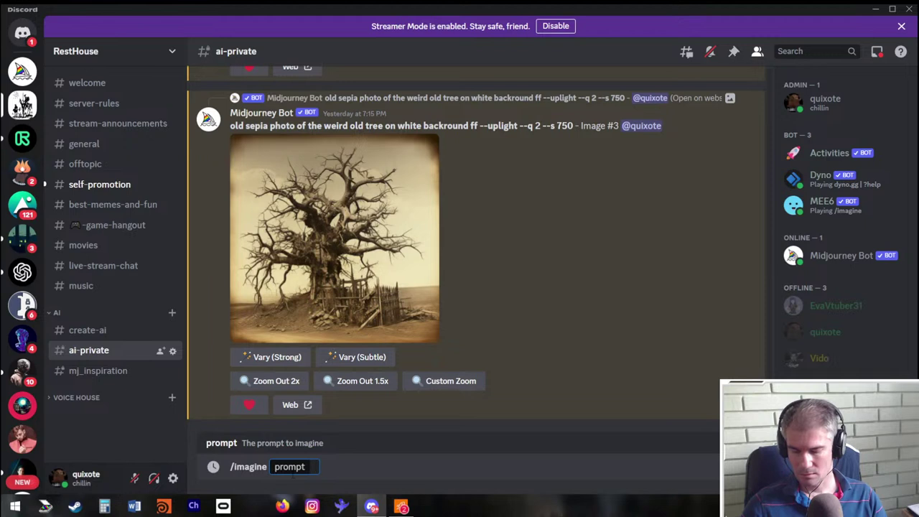
pyautogui.write('black')
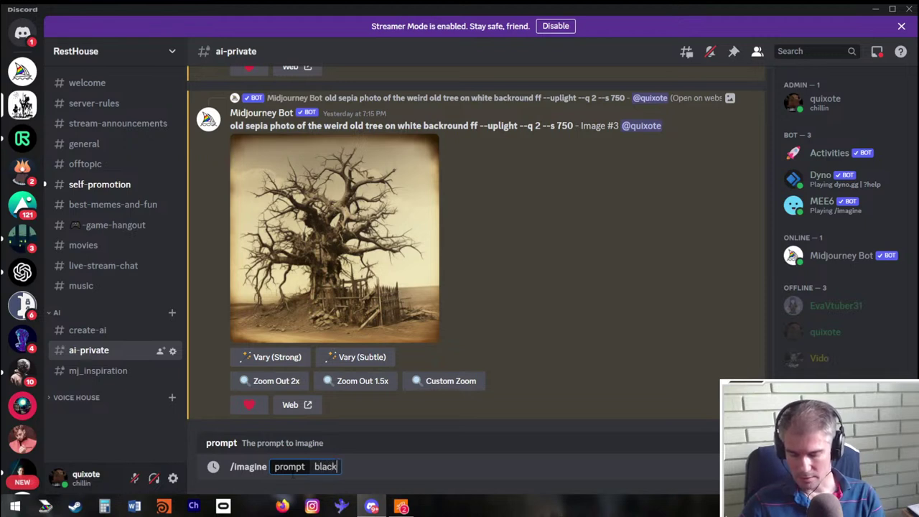
pyautogui.write(' and white')
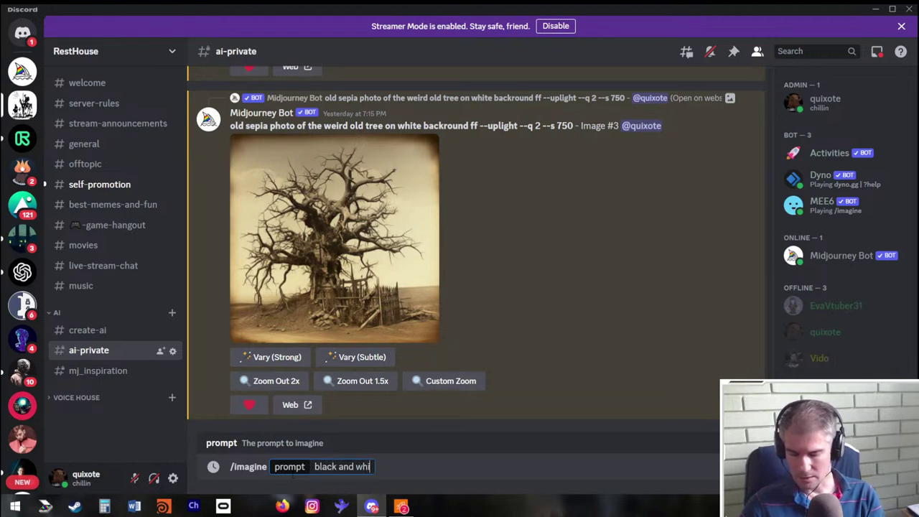
pyautogui.press('Left')
pyautogui.press('Left')
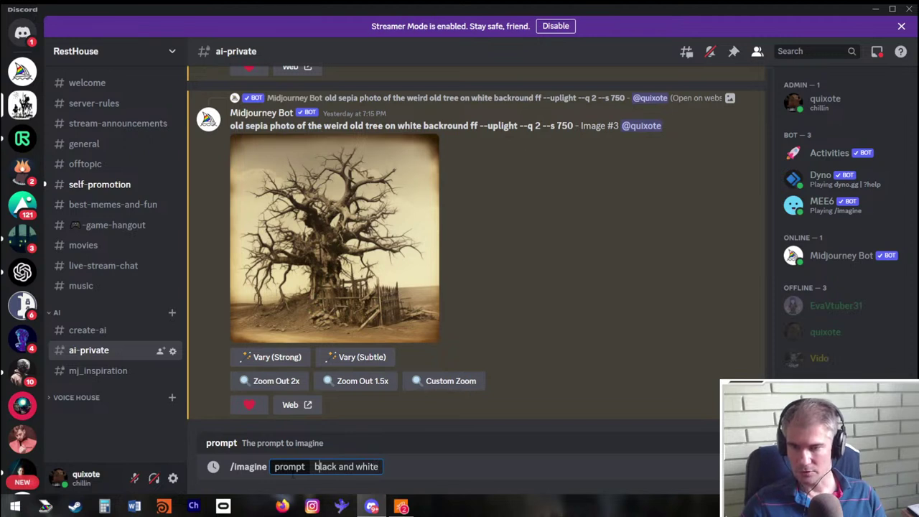
pyautogui.write('Phot ')
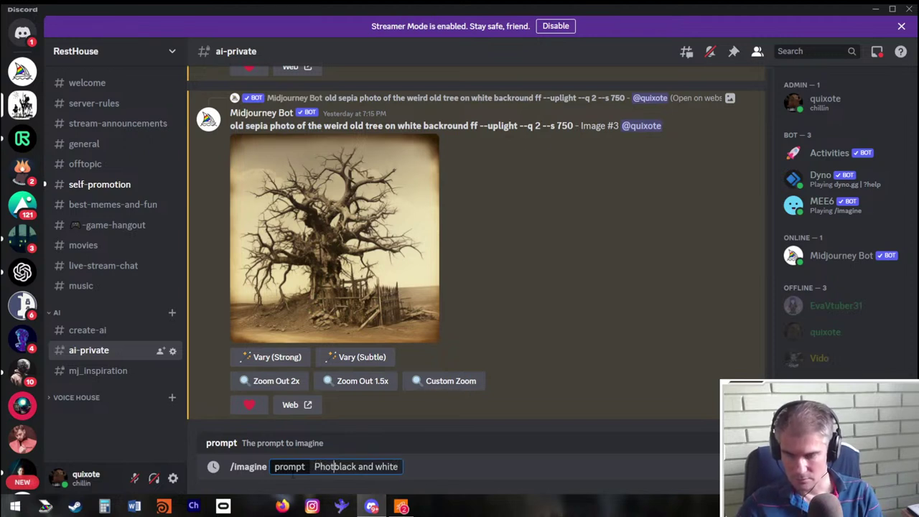
pyautogui.write('of t')
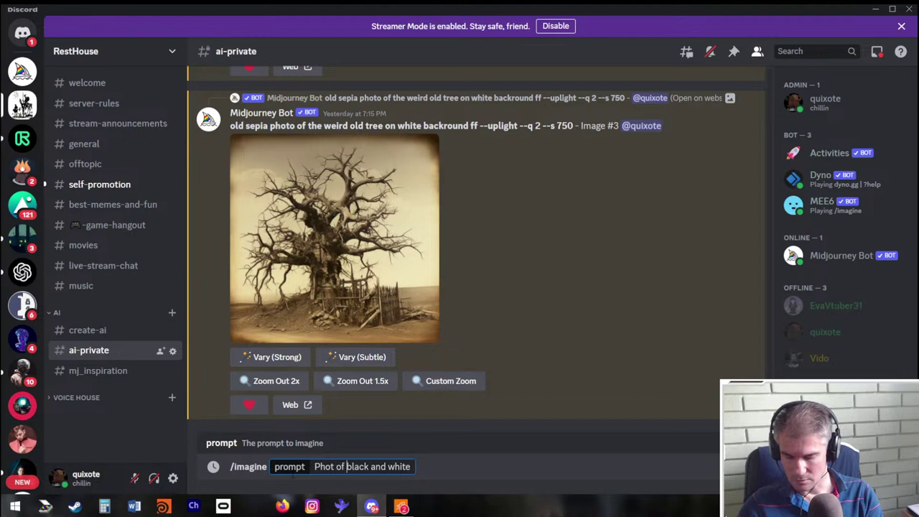
pyautogui.write('he')
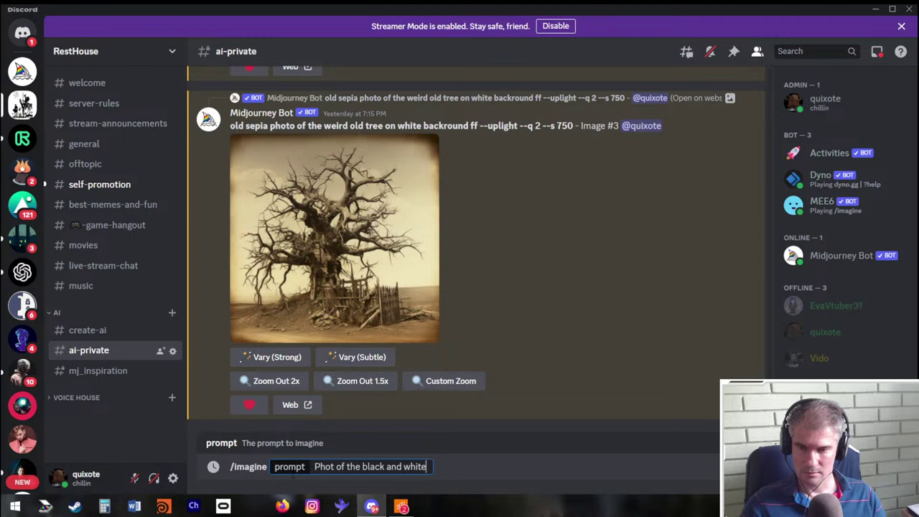
# Rewrite the beginning of the /imagine prompt so it starts with "Black and white photo"
pyautogui.press('Home')
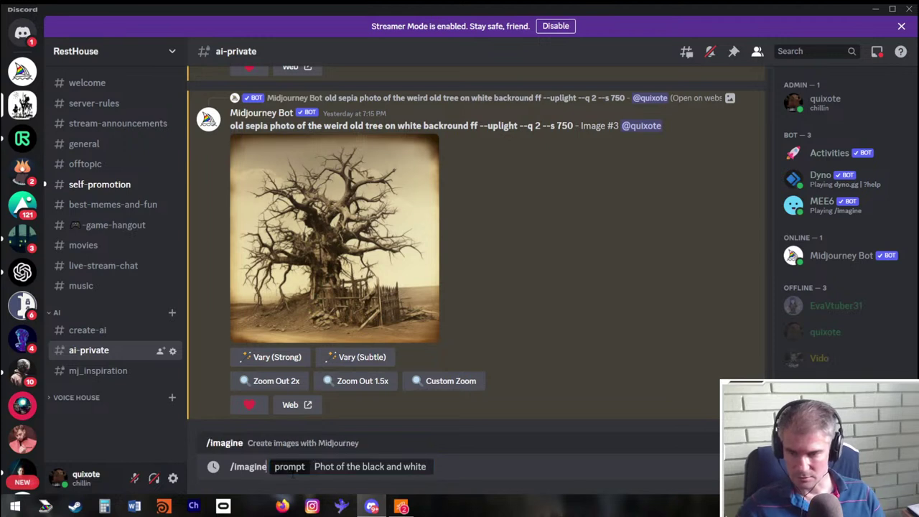
pyautogui.press('Right')
pyautogui.write('Black a')
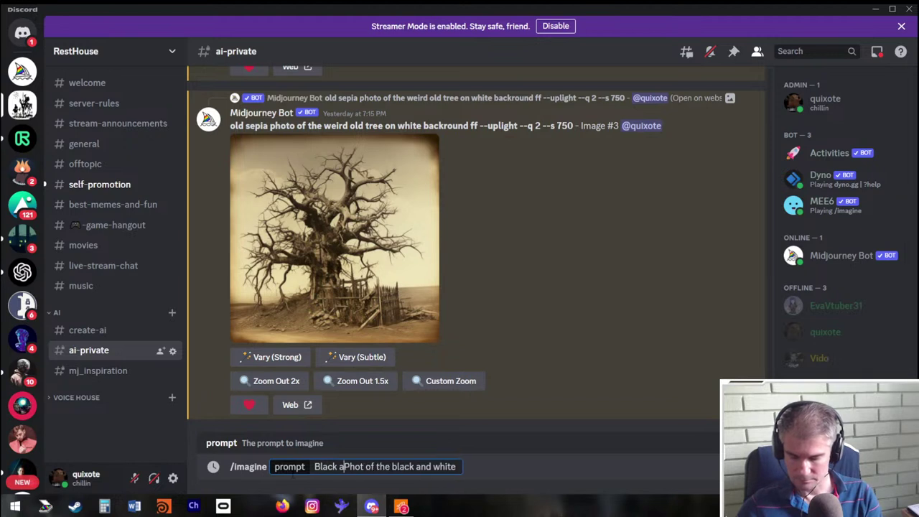
pyautogui.write('nd white')
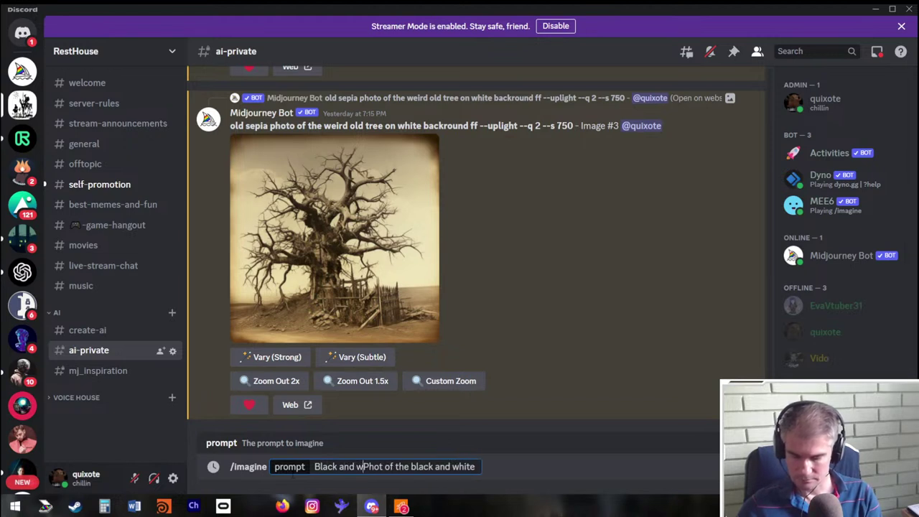
pyautogui.press('Delete')
pyautogui.write('p')
pyautogui.press('Right')
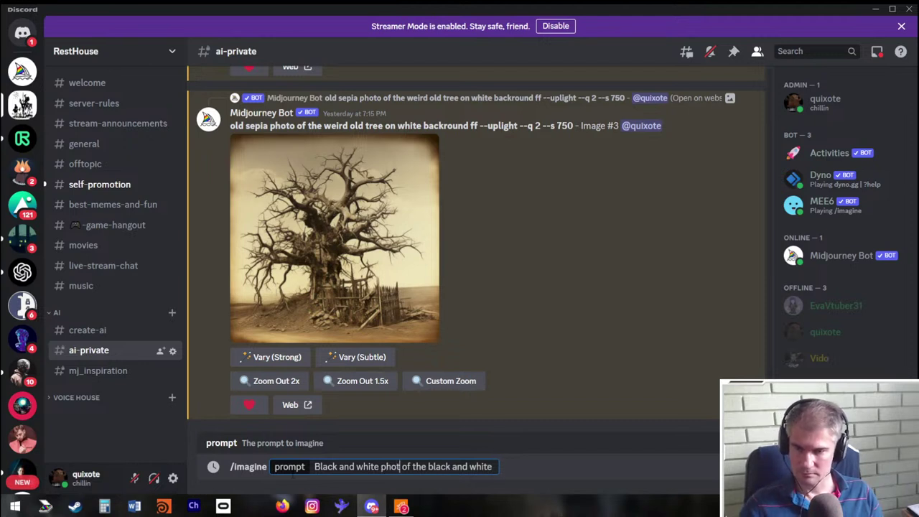
pyautogui.write('o')
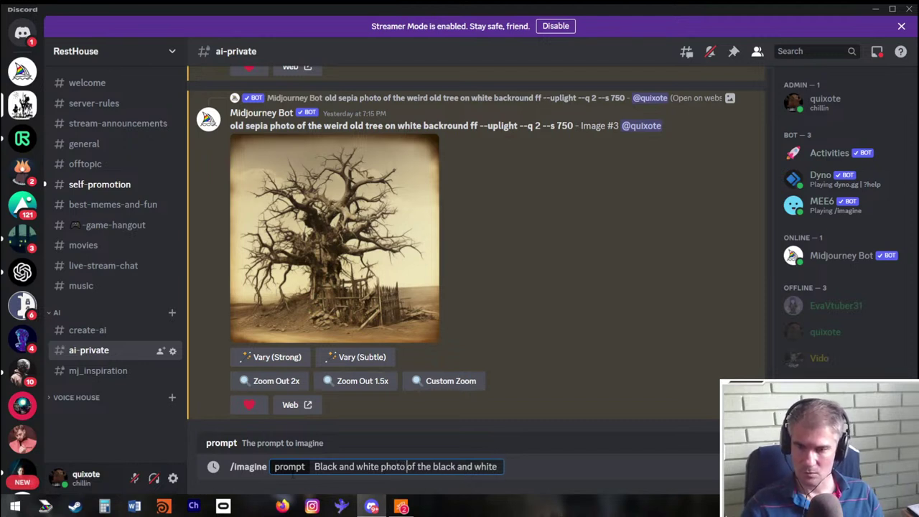
# Replace the trailing "black and white" in the prompt with "stars." and submit the Midjourney request
pyautogui.press('Delete')
pyautogui.press('Delete')
pyautogui.press('Delete')
pyautogui.press('Delete')
pyautogui.press('Delete')
pyautogui.press('Delete')
pyautogui.press('Delete')
pyautogui.press('Delete')
pyautogui.press('Delete')
pyautogui.press('Delete')
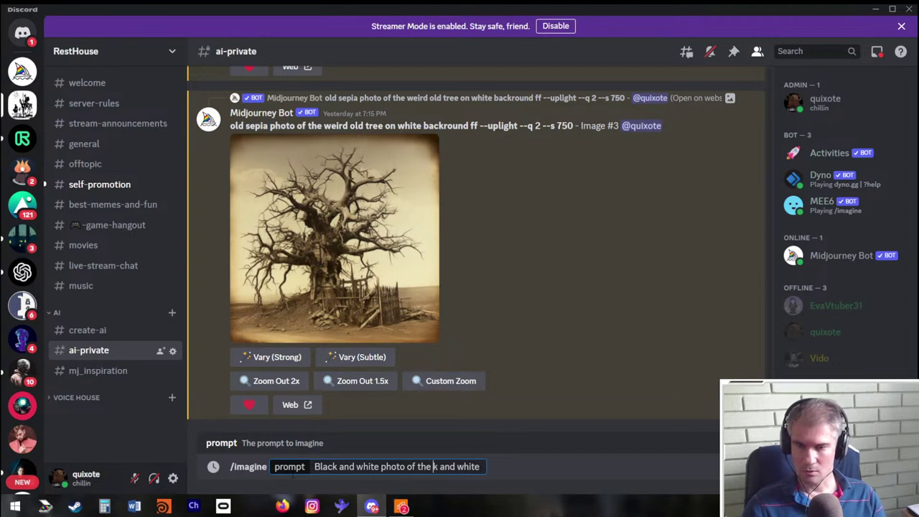
pyautogui.press('Delete')
pyautogui.press('Delete')
pyautogui.press('Delete')
pyautogui.press('Delete')
pyautogui.press('Delete')
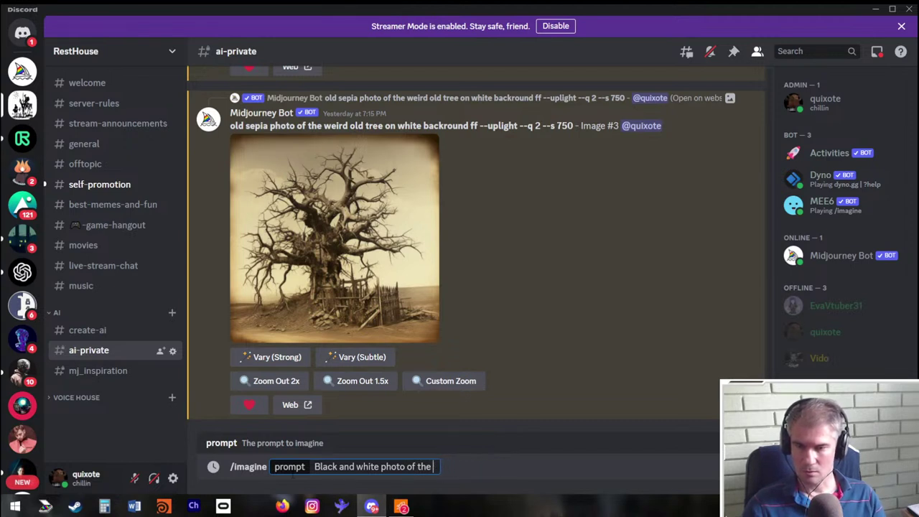
pyautogui.write('stars')
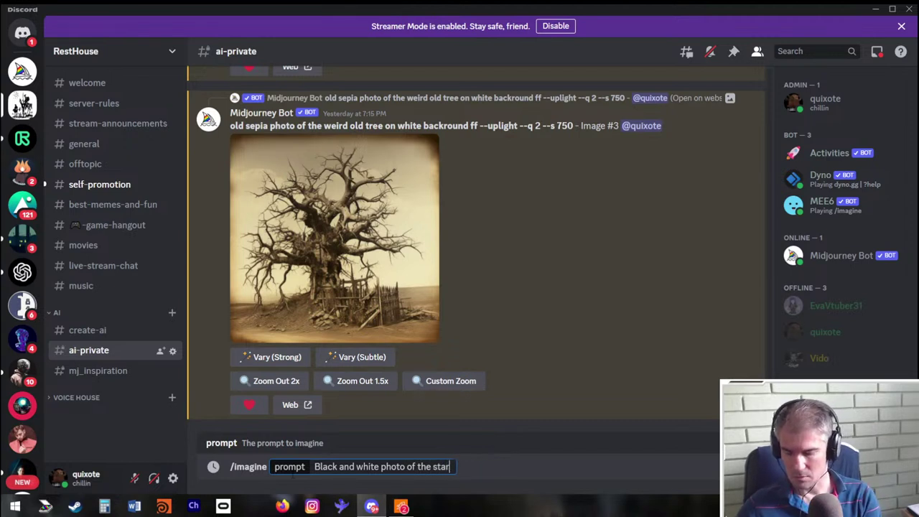
pyautogui.hotkey('ctrl', 'a')
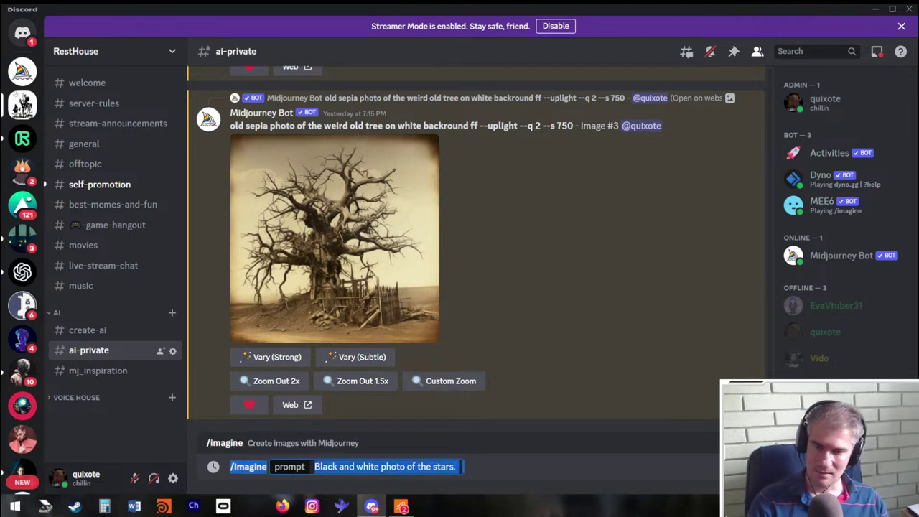
pyautogui.press('Return')
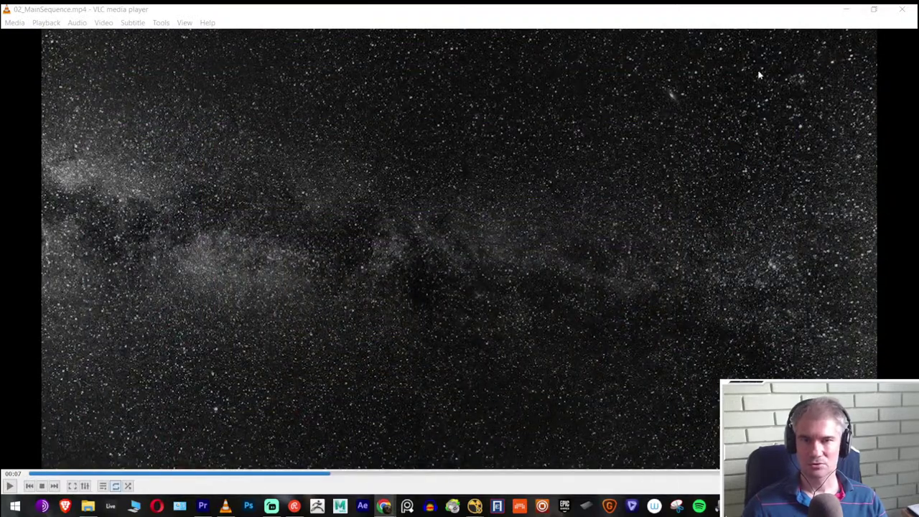
# Check the Midjourney generation progress in Discord and view the star sky reference photo in Chrome, then return to Discord
pyautogui.click(851, 10)
pyautogui.hotkey('alt', 'Tab')
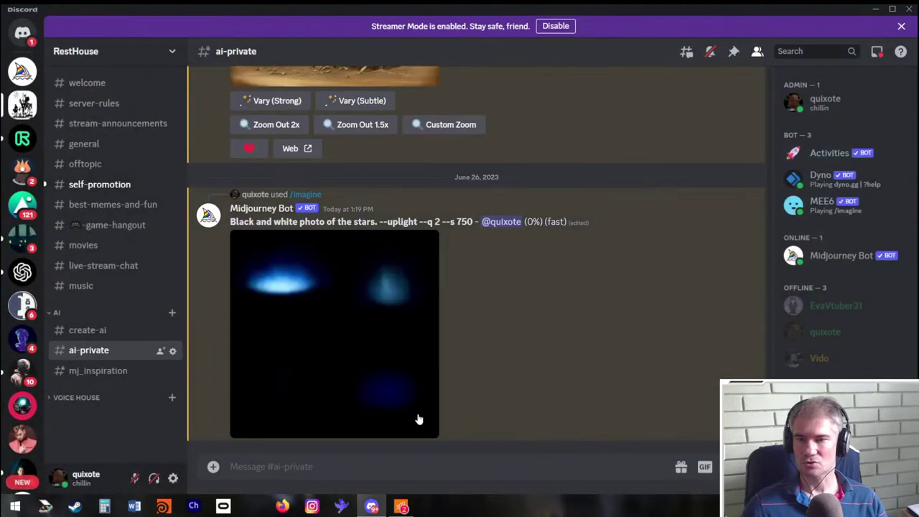
pyautogui.hotkey('alt', 'Tab')
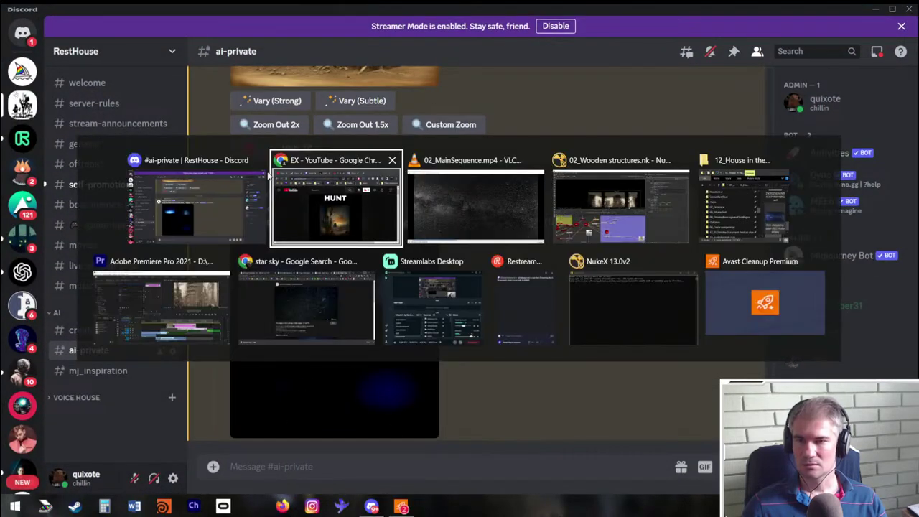
pyautogui.press('Escape')
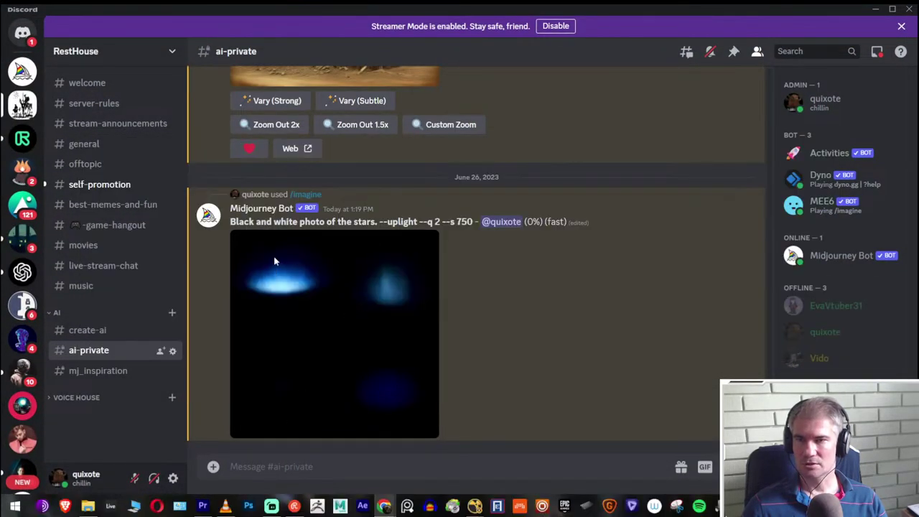
pyautogui.hotkey('alt', 'Tab')
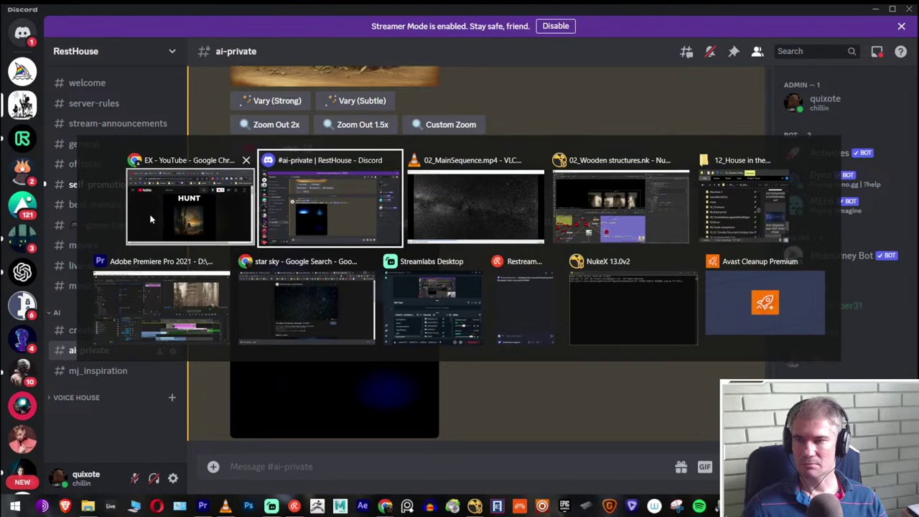
pyautogui.click(300, 207)
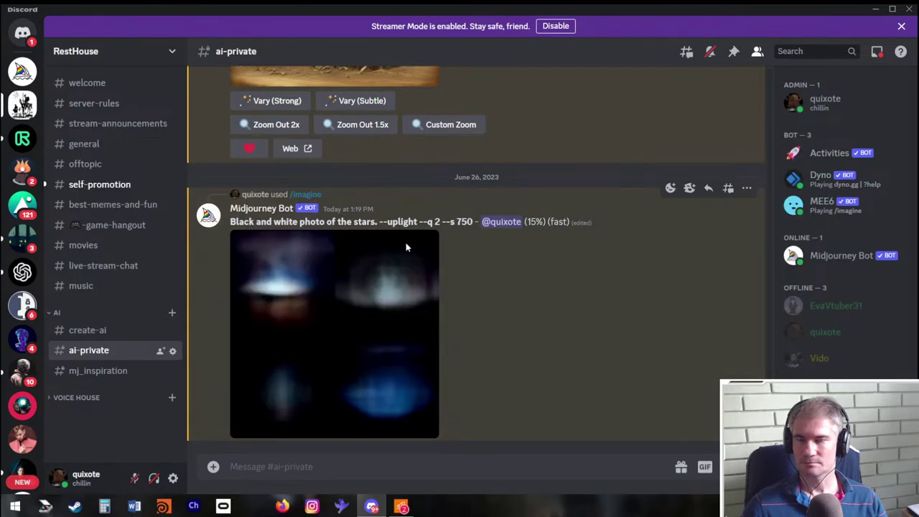
pyautogui.hotkey('alt', 'Tab')
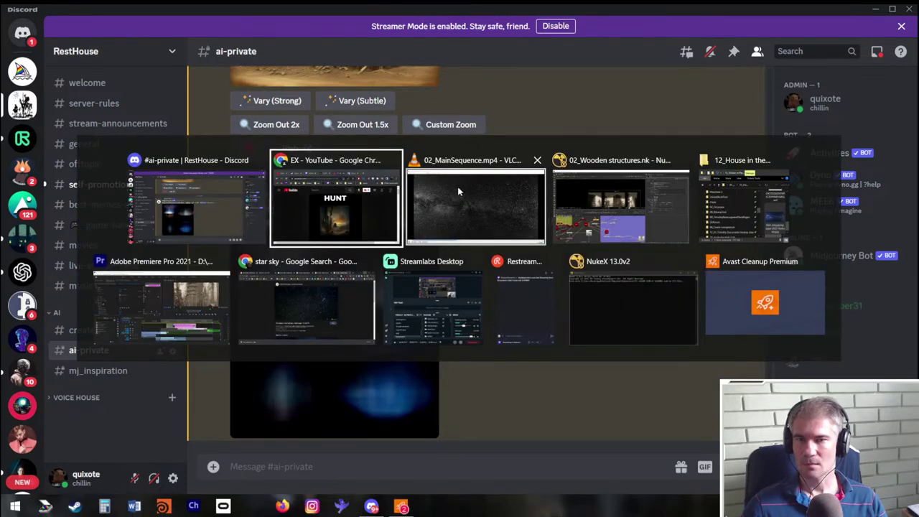
pyautogui.click(338, 320)
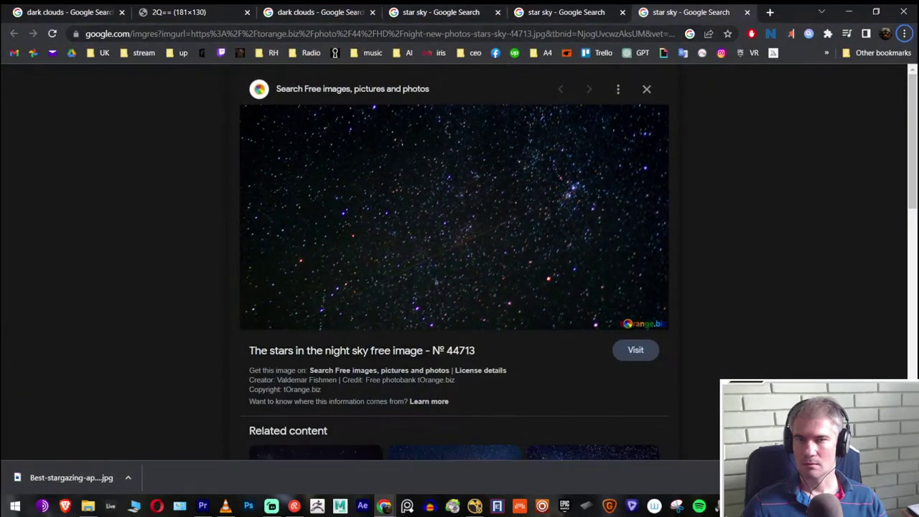
pyautogui.click(848, 11)
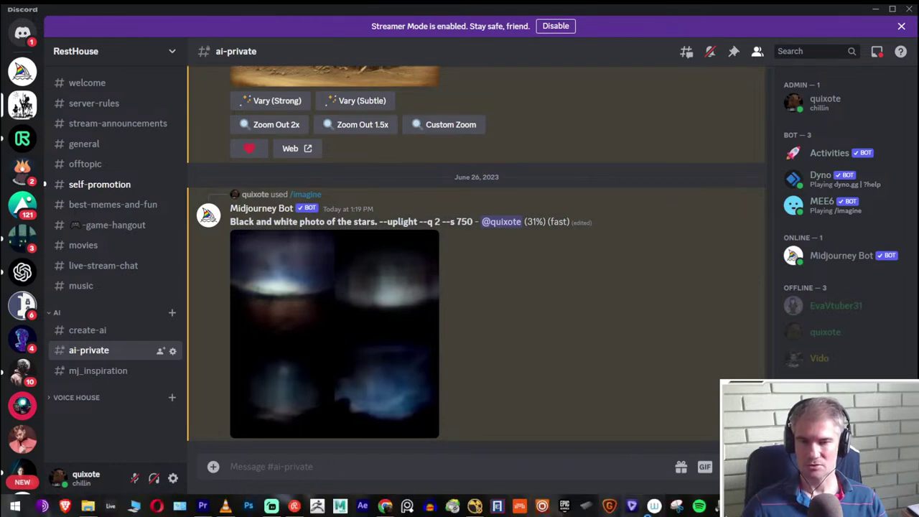
# Launch Topaz Gigapixel AI, load Best-stargazing-apps-2022-featured.jpg from the 12_House in the Forest folder, and maximize the Gigapixel window
pyautogui.click(608, 508)
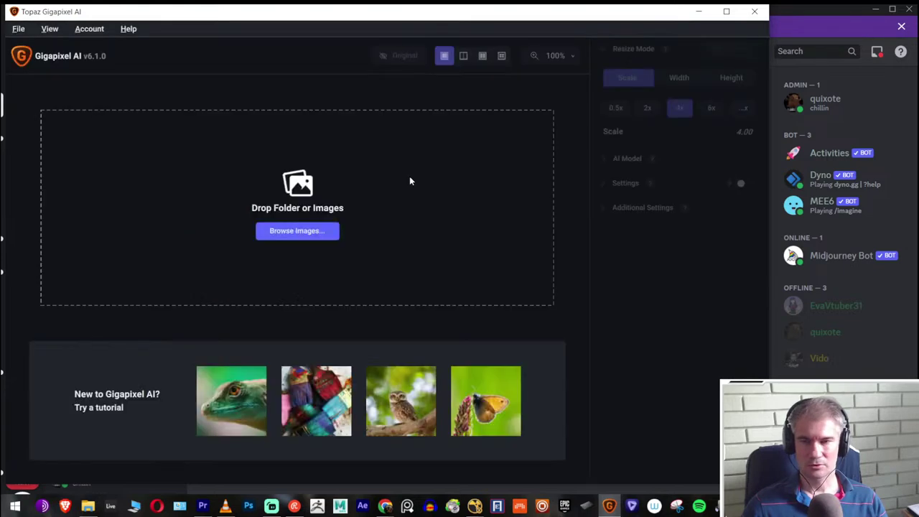
pyautogui.hotkey('alt', 'Tab')
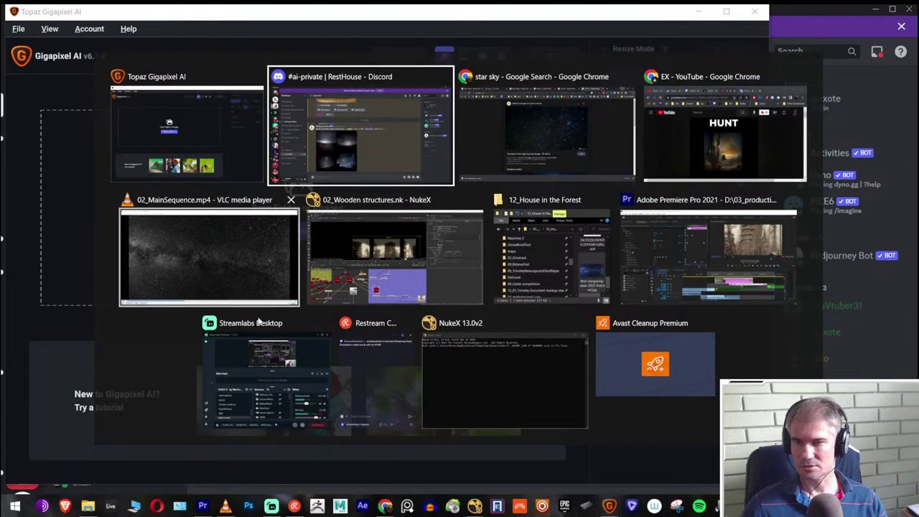
pyautogui.click(559, 285)
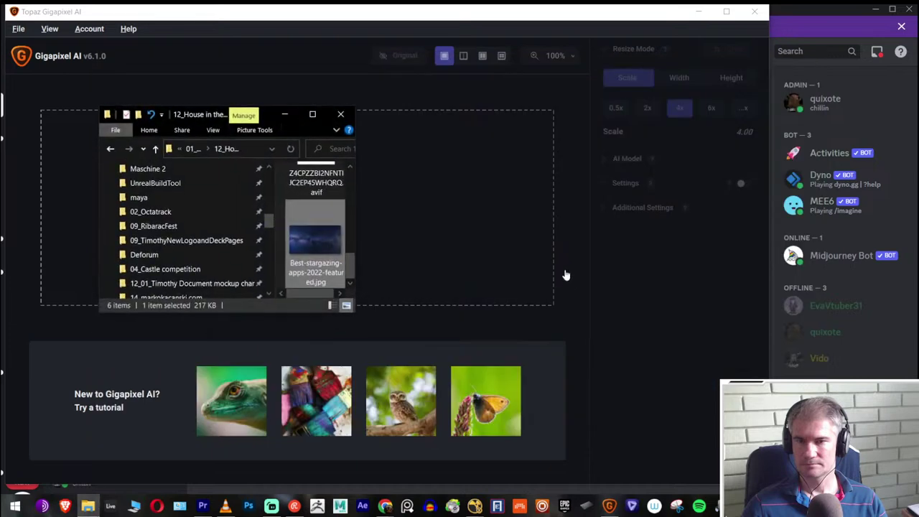
pyautogui.moveTo(310, 242); pyautogui.dragTo(472, 205)
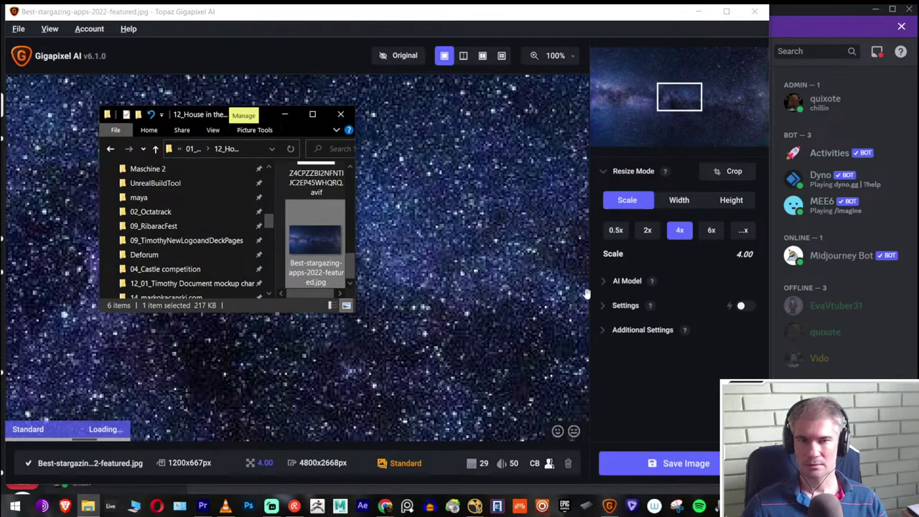
pyautogui.click(724, 12)
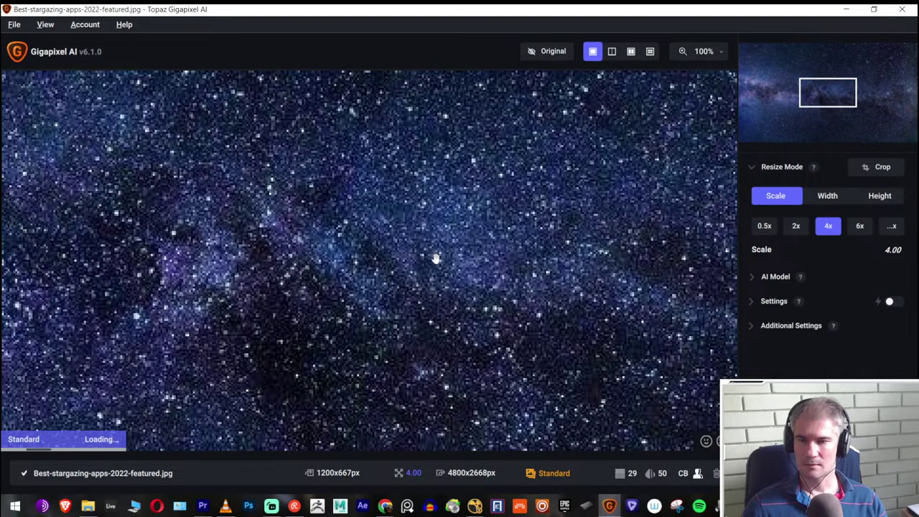
# Switch back to Discord and open the generated four-image star grid in the browser at full size
pyautogui.hotkey('alt', 'Tab')
pyautogui.hotkey('alt', 'Tab')
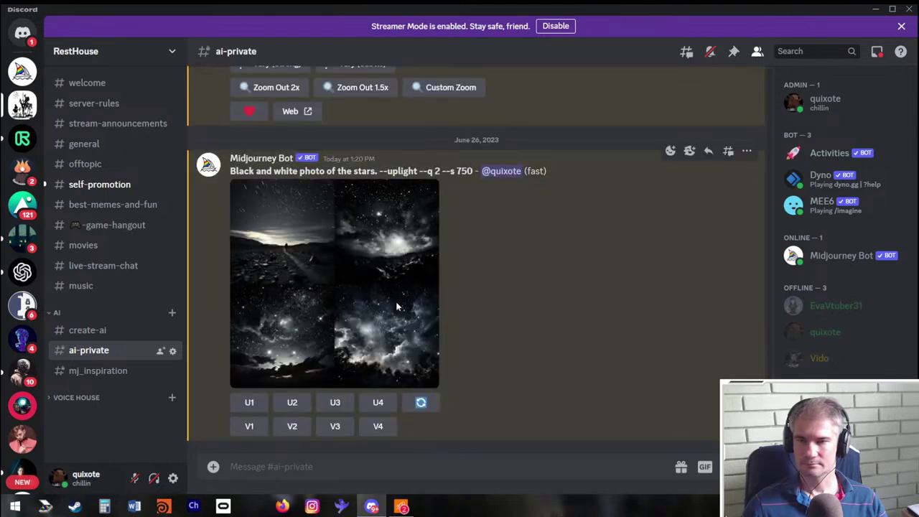
pyautogui.click(397, 308)
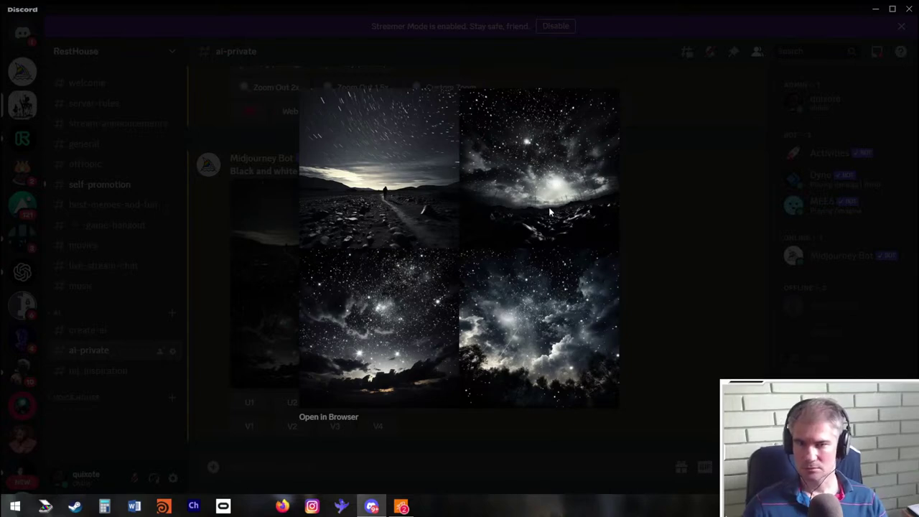
pyautogui.click(326, 417)
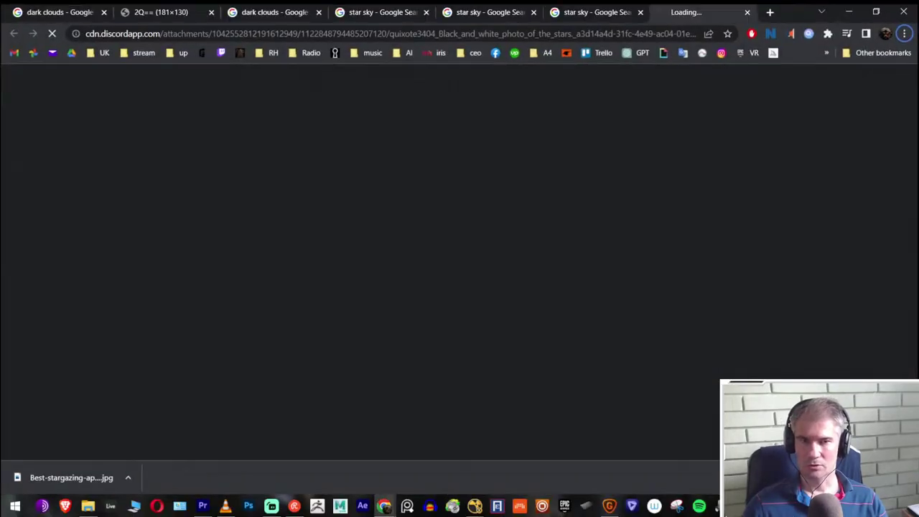
pyautogui.click(490, 237)
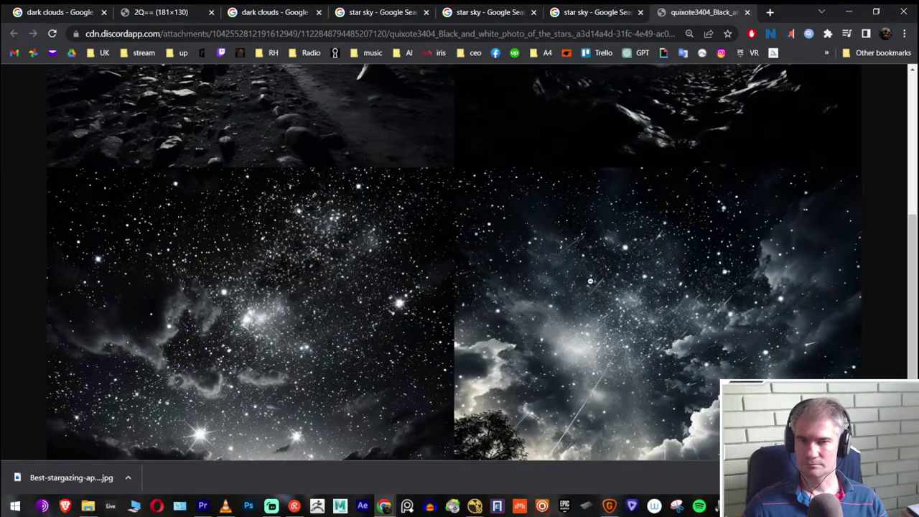
# Examine the four generated star images, compare them with the star sky reference photo, and return to Discord
pyautogui.scroll(-2, 429, 219)
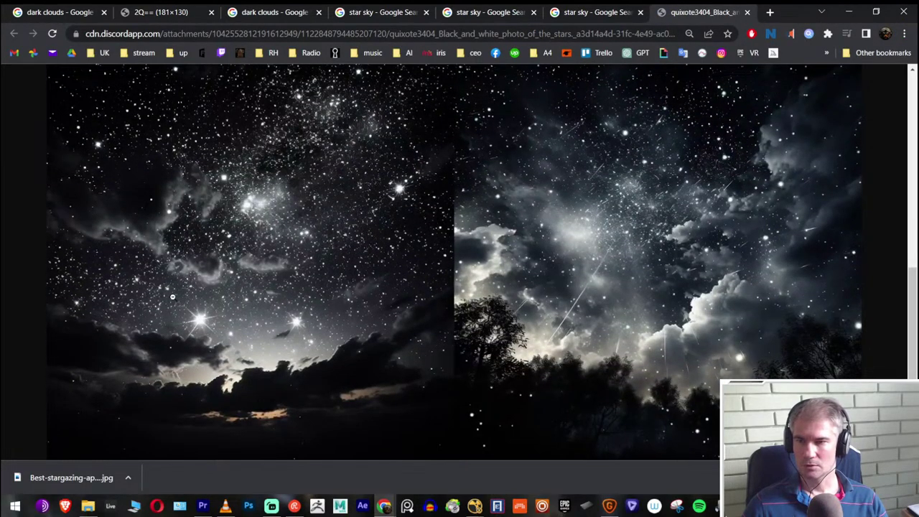
pyautogui.scroll(1, 173, 296)
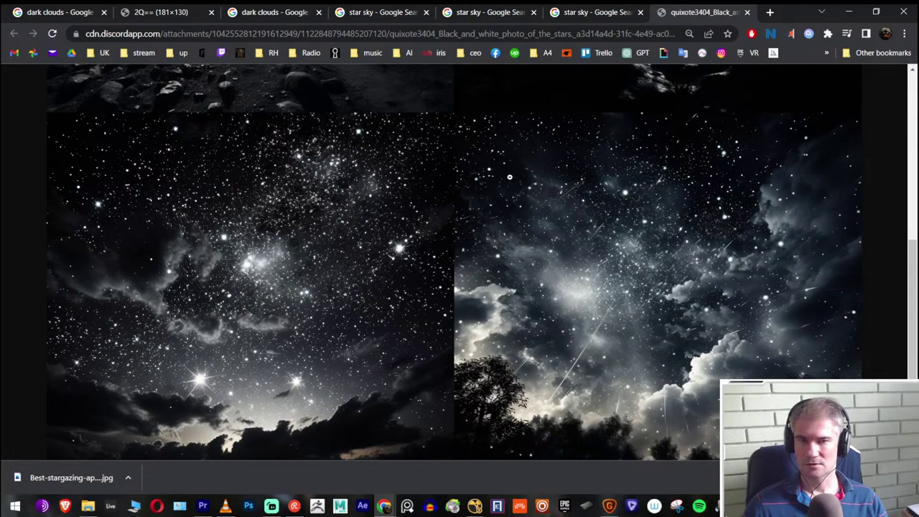
pyautogui.scroll(5, 728, 245)
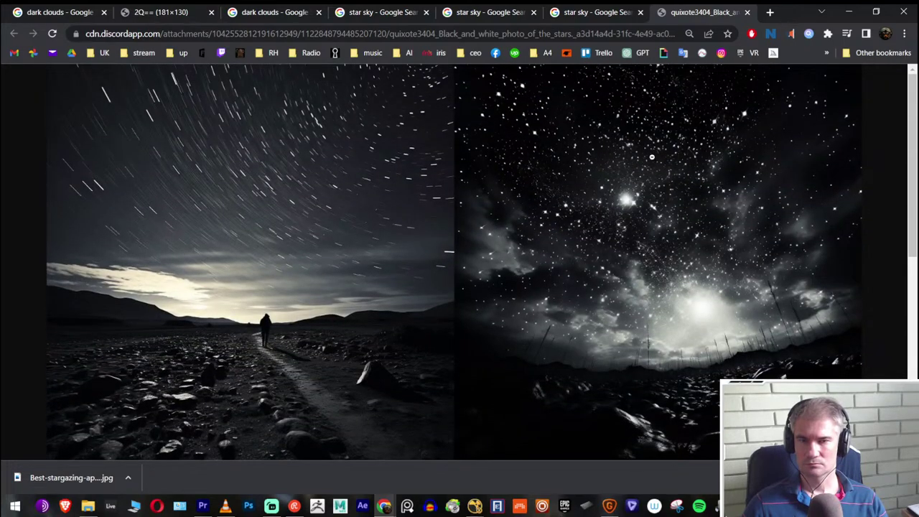
pyautogui.scroll(5, 652, 165)
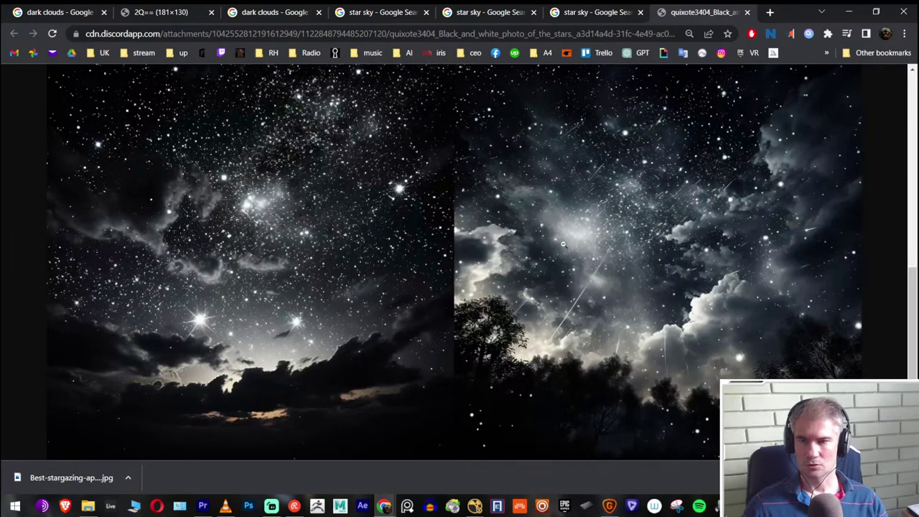
pyautogui.hotkey('ctrl', 'shift', 'Tab')
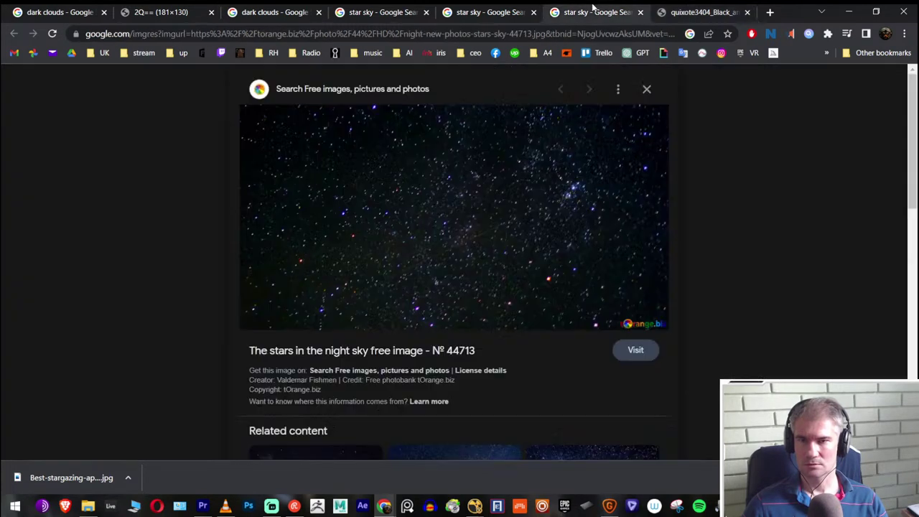
pyautogui.hotkey('ctrl', 'Tab')
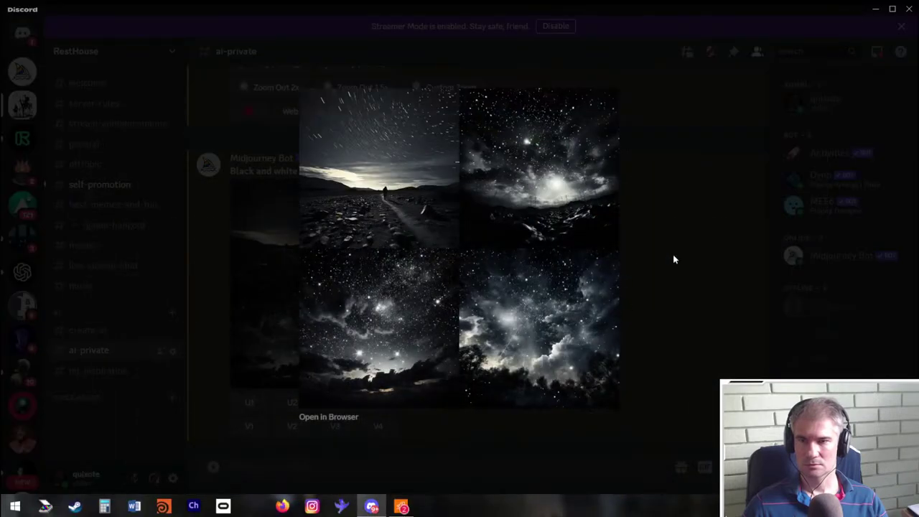
# Close the grid preview and save the upscaled Image #3 of the stars to the 12_House in the Forest folder under 01_Assets
pyautogui.click(656, 266)
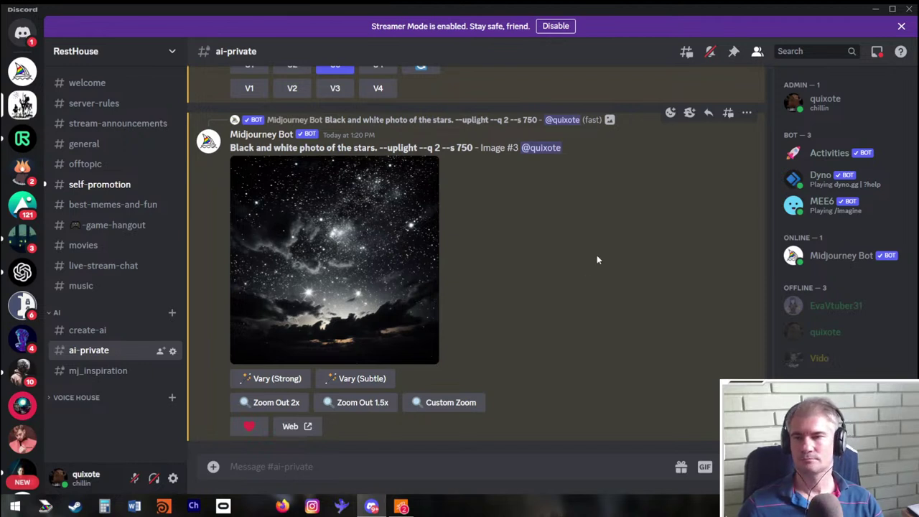
pyautogui.rightClick(328, 224)
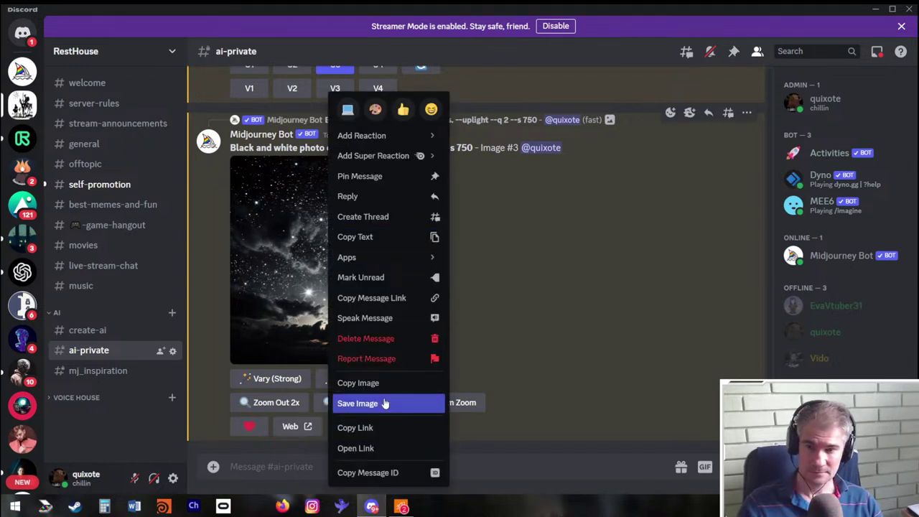
pyautogui.click(384, 403)
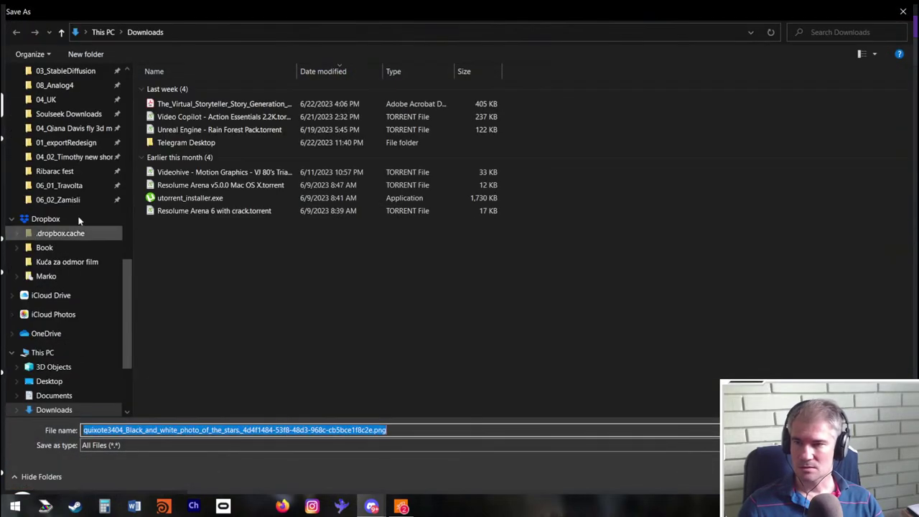
pyautogui.click(53, 200)
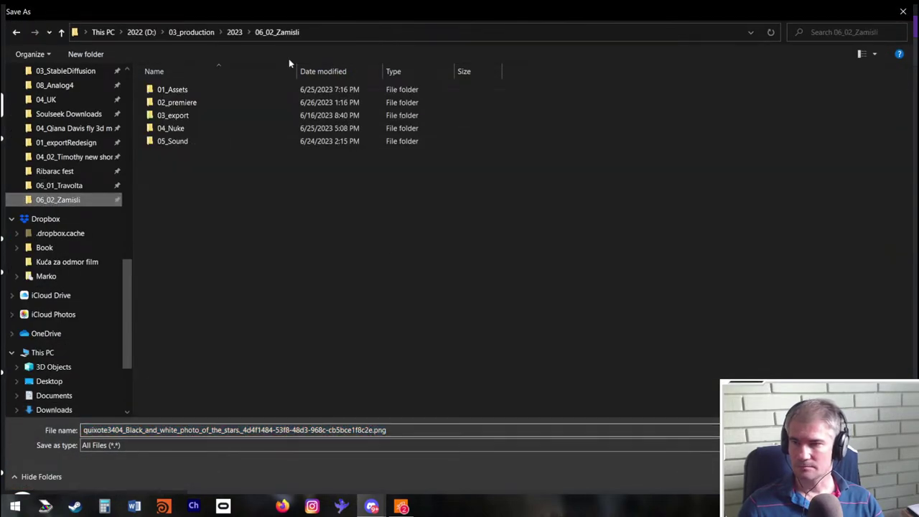
pyautogui.doubleClick(183, 89)
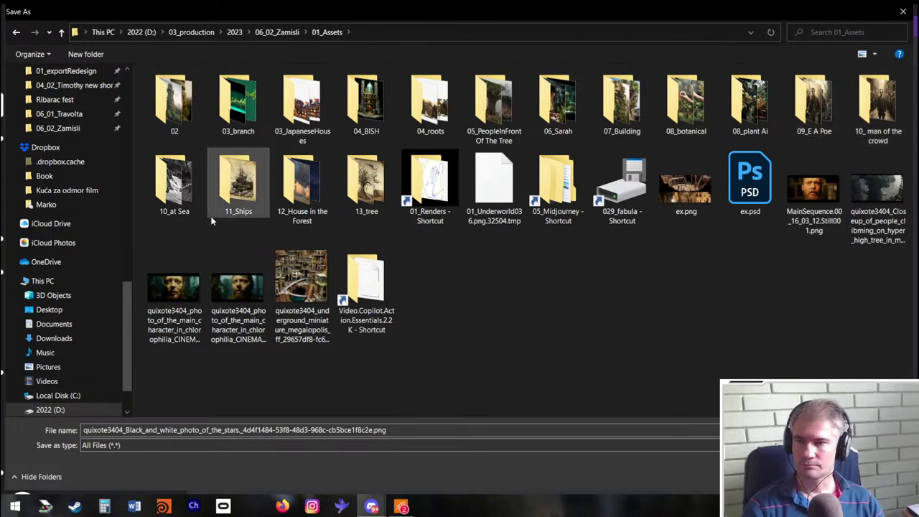
pyautogui.doubleClick(366, 186)
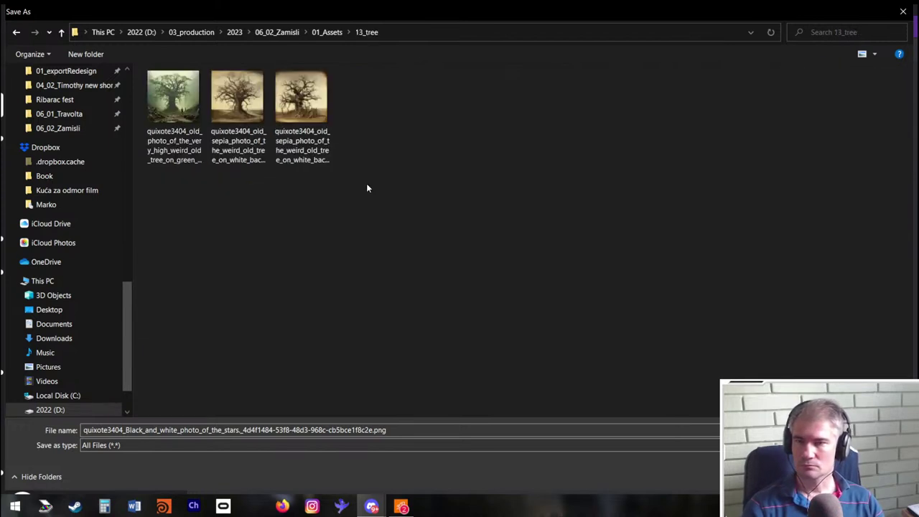
pyautogui.hotkey('alt', 'Left')
pyautogui.doubleClick(298, 192)
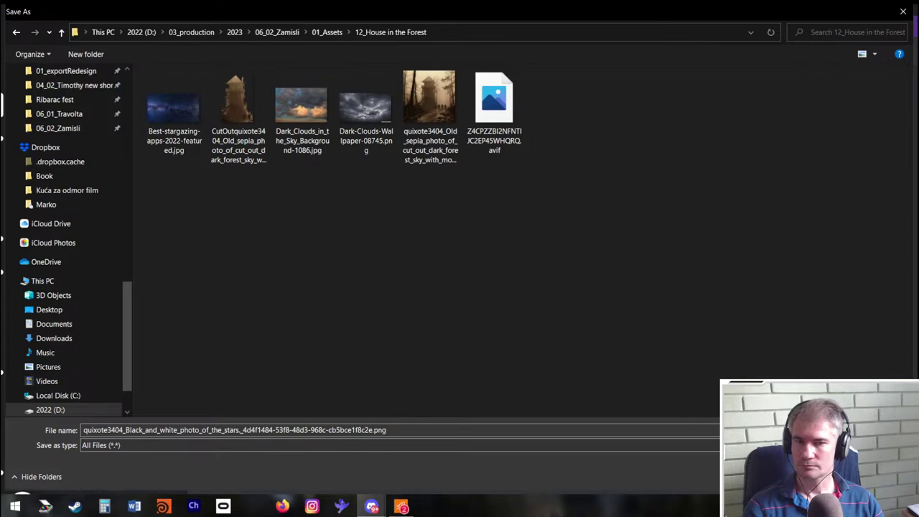
pyautogui.hotkey('alt', 'Tab')
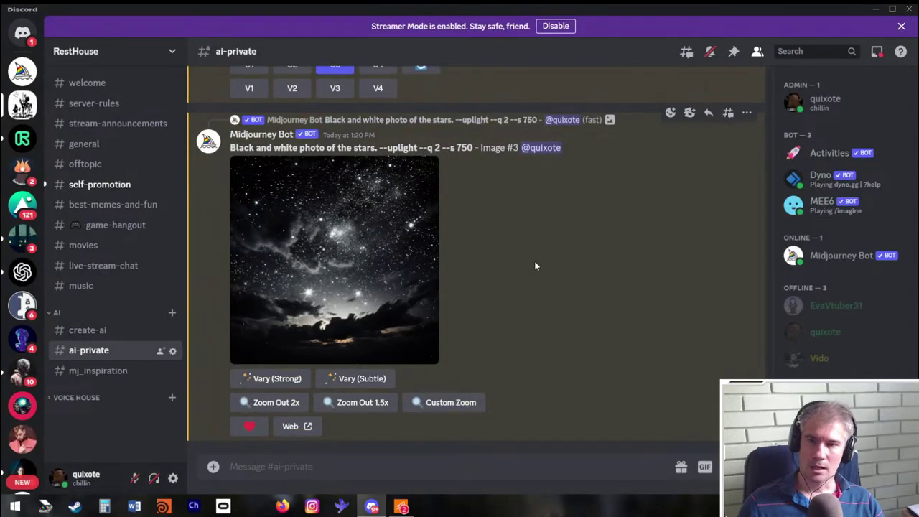
# Switch to Gigapixel AI and start saving the 4x upscaled Best-stargazing-apps-2022-featured.jpg in its source format with a custom save directory
pyautogui.hotkey('alt', 'Tab')
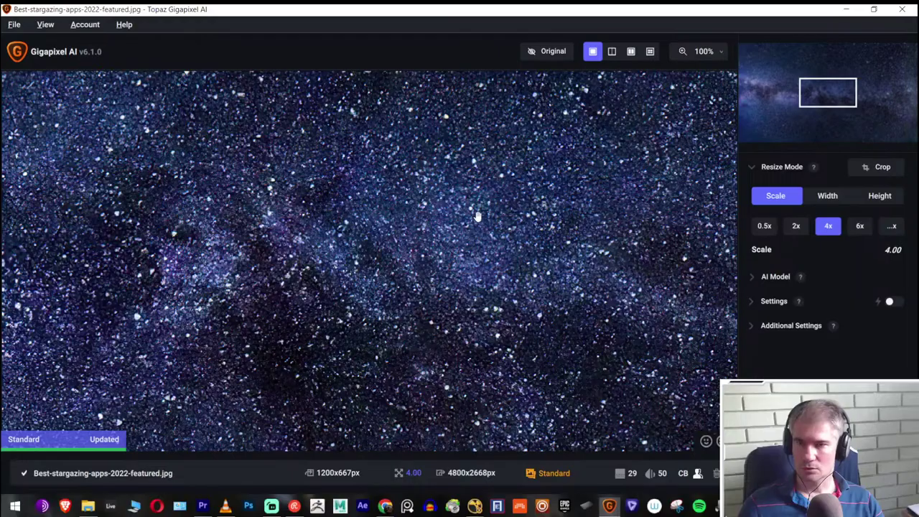
pyautogui.click(466, 215)
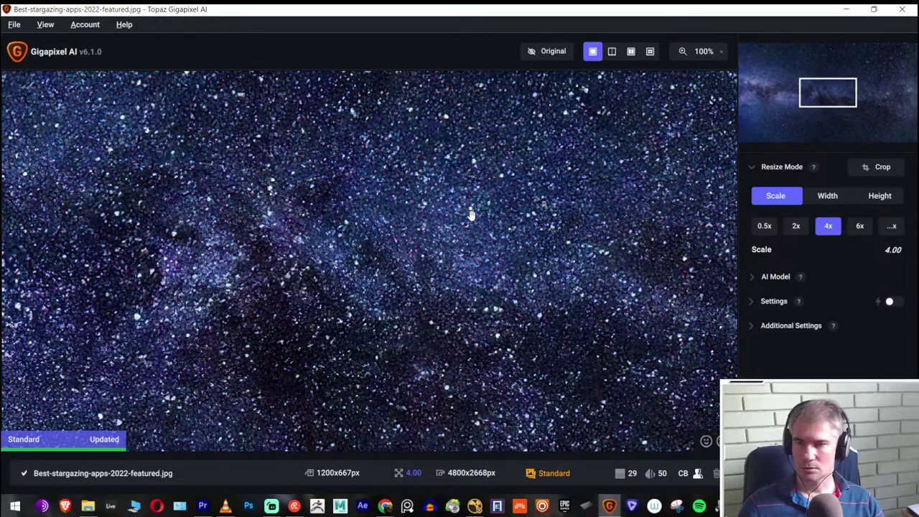
pyautogui.hotkey('ctrl', 's')
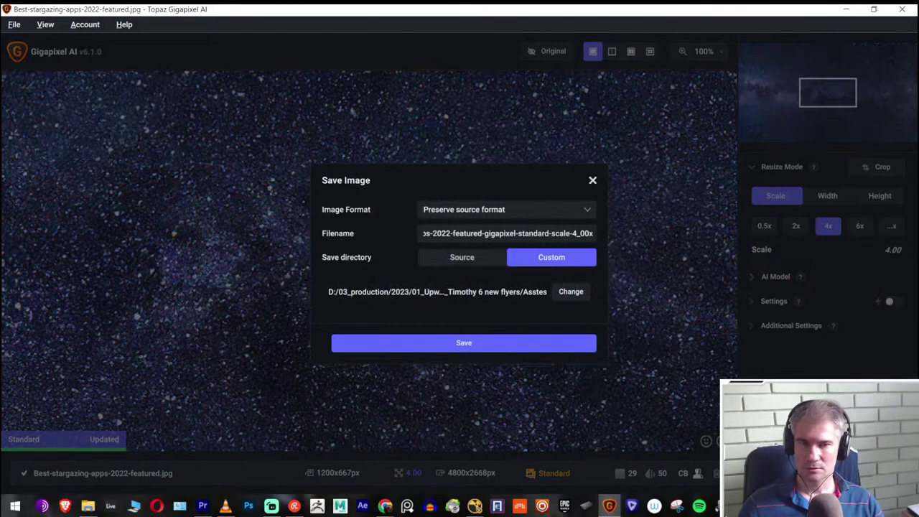
pyautogui.click(550, 260)
pyautogui.click(506, 233)
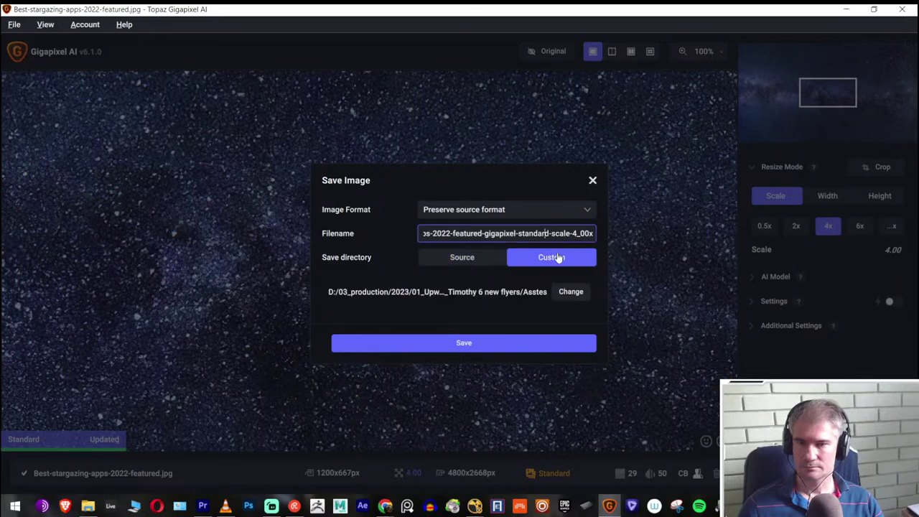
# Set the output folder to 06_02_Zamisli/01_Assets/12_House in the Forest and save the upscaled image
pyautogui.click(567, 294)
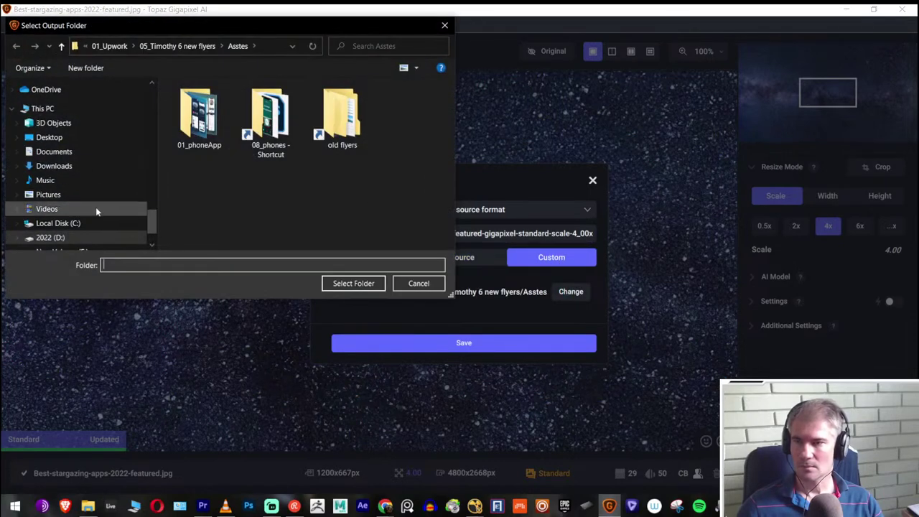
pyautogui.scroll(5, 43, 136)
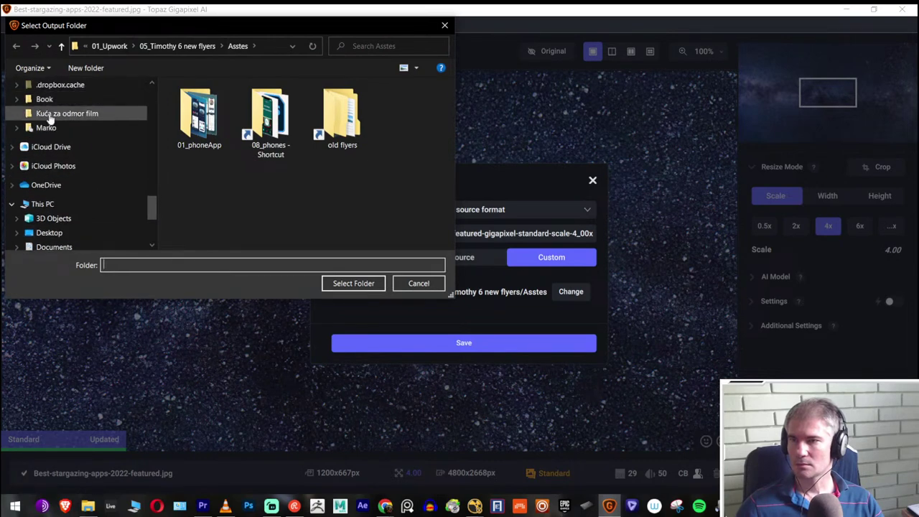
pyautogui.scroll(2, 50, 122)
pyautogui.click(58, 184)
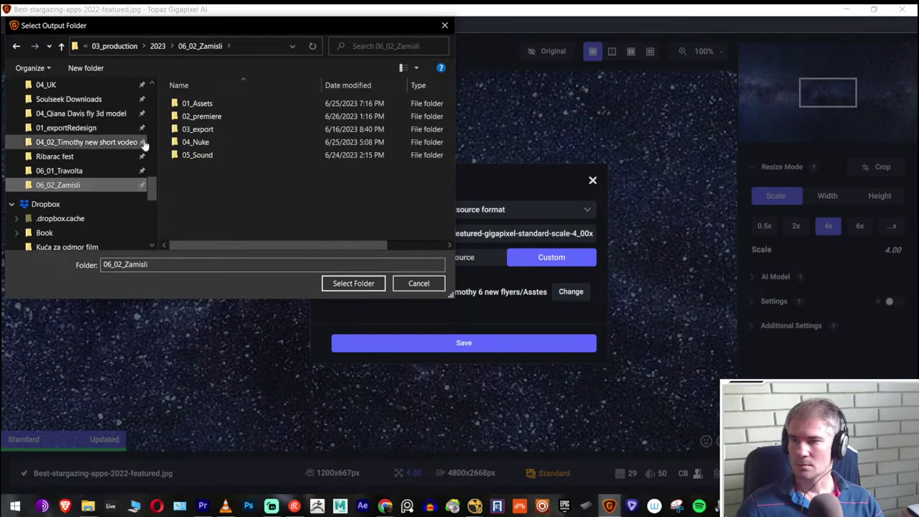
pyautogui.doubleClick(198, 103)
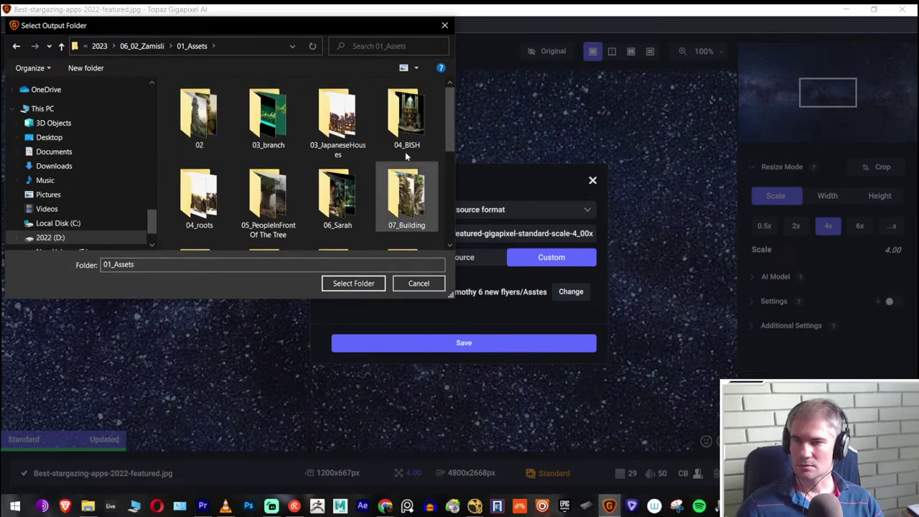
pyautogui.scroll(-3, 333, 135)
pyautogui.click(406, 114)
pyautogui.doubleClick(403, 115)
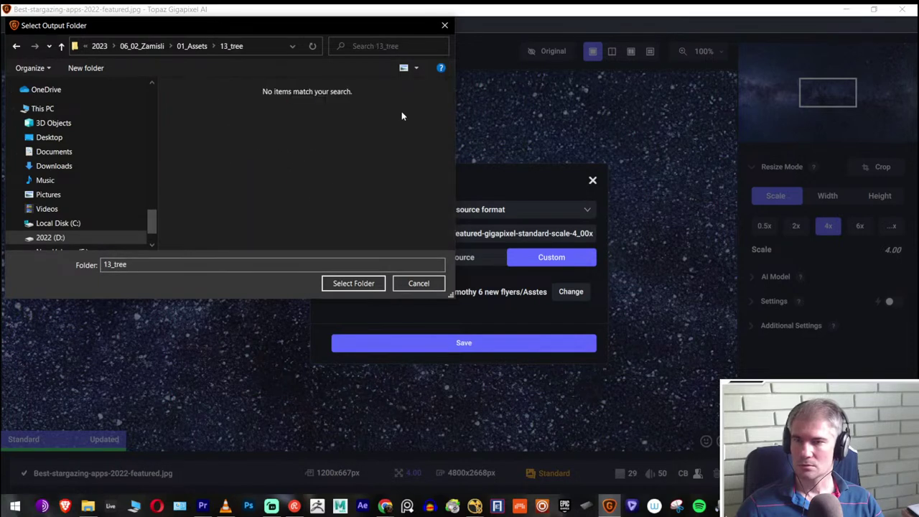
pyautogui.hotkey('alt', 'Left')
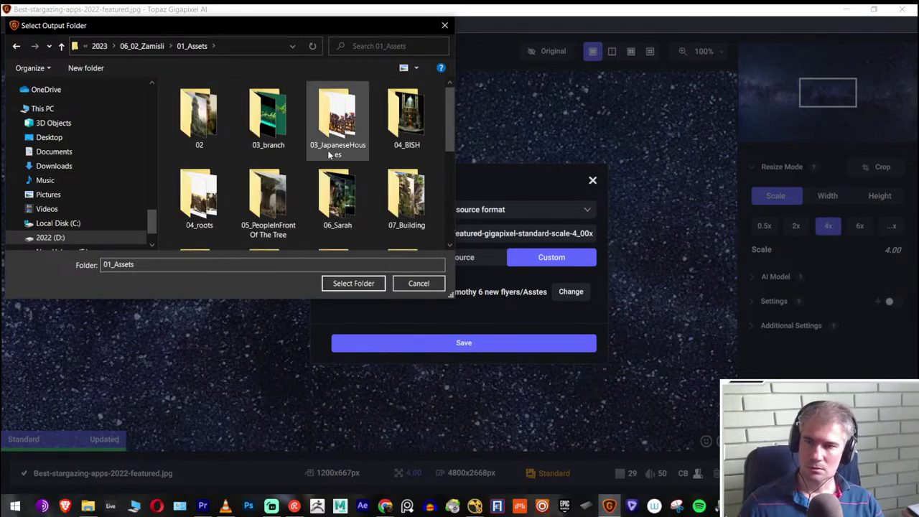
pyautogui.scroll(-3, 353, 183)
pyautogui.click(338, 113)
pyautogui.doubleClick(338, 112)
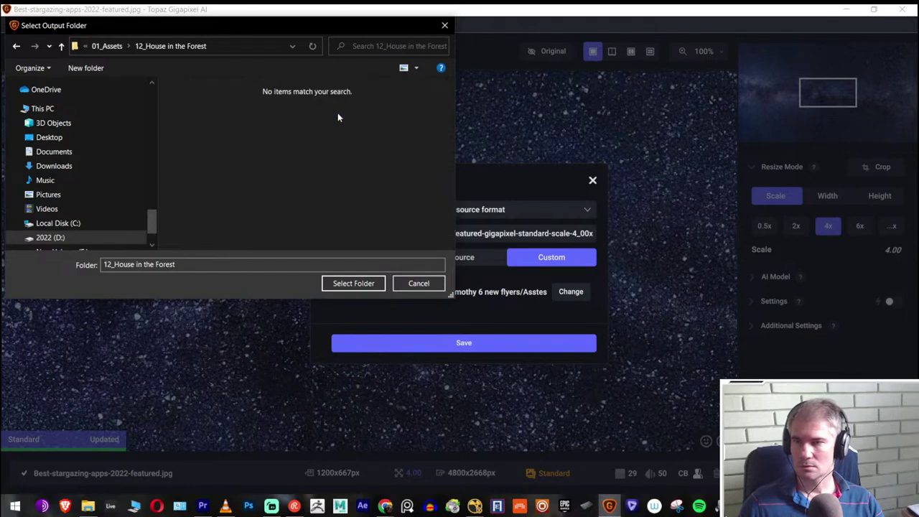
pyautogui.click(354, 283)
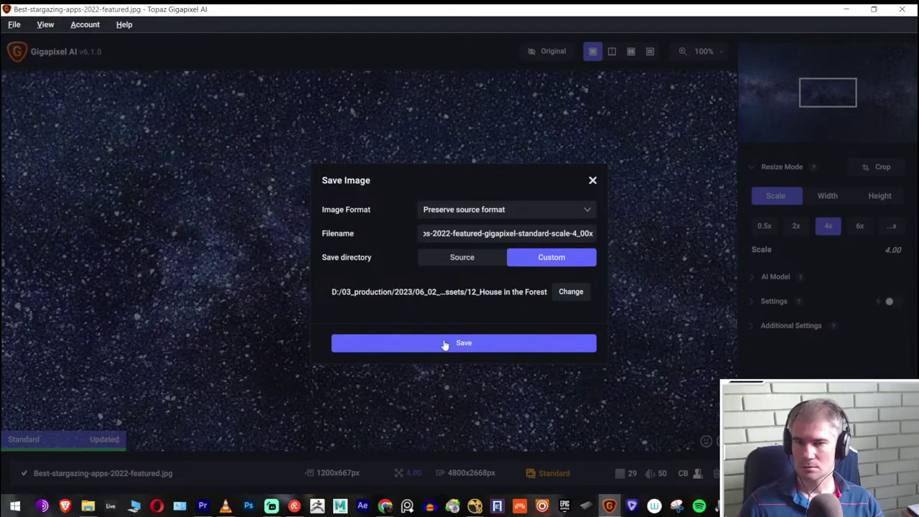
pyautogui.click(442, 343)
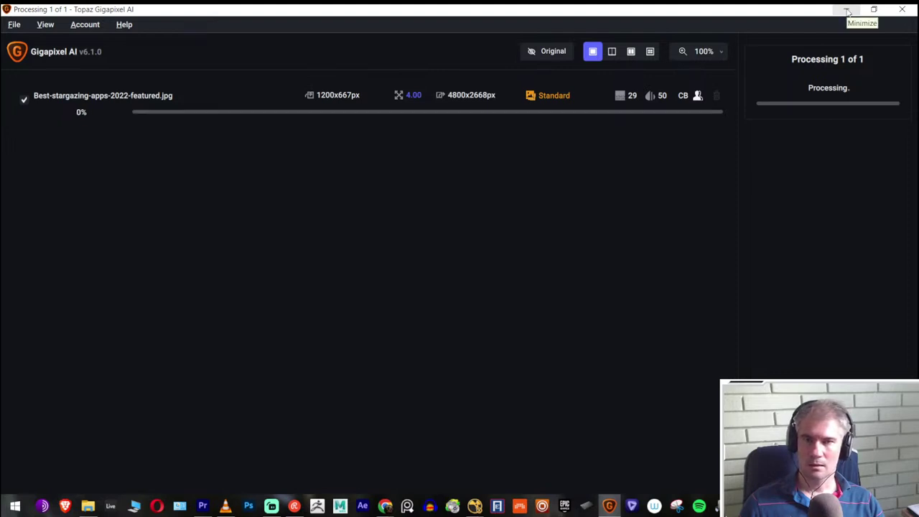
# Switch to File Explorer, maximize the 12_House in the Forest window, and open the 4x upscaled stargazing image to inspect it
pyautogui.click(88, 505)
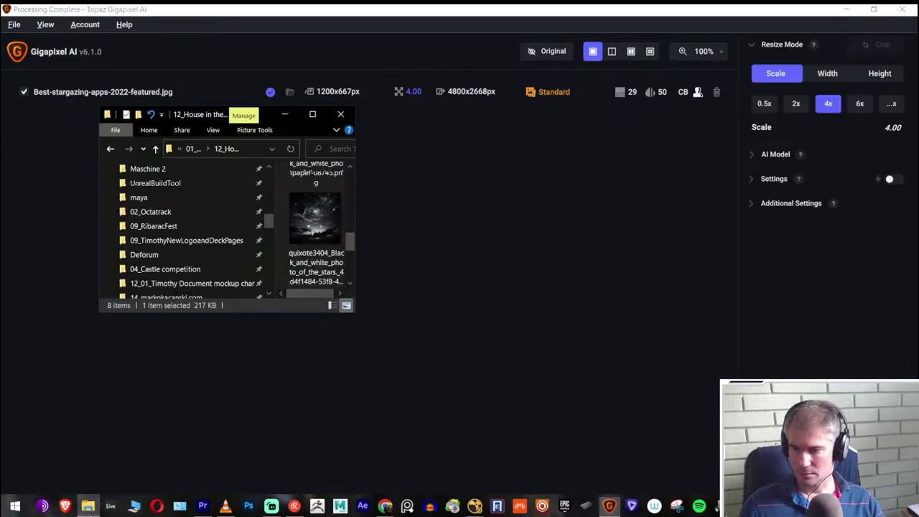
pyautogui.click(312, 114)
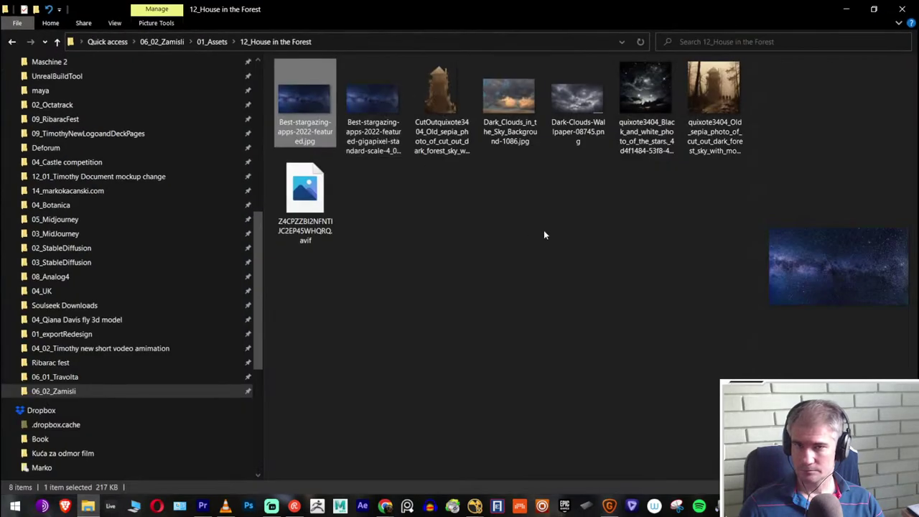
pyautogui.click(544, 229)
pyautogui.moveTo(366, 114)
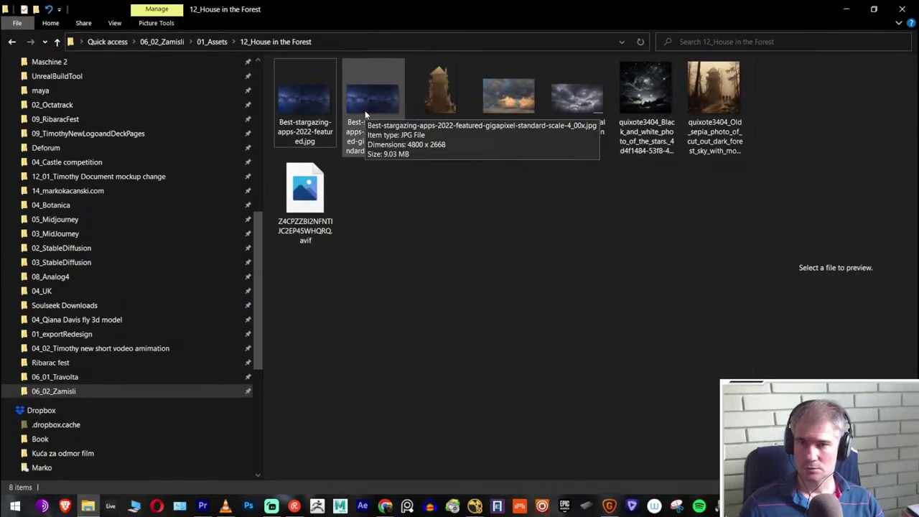
pyautogui.doubleClick(365, 111)
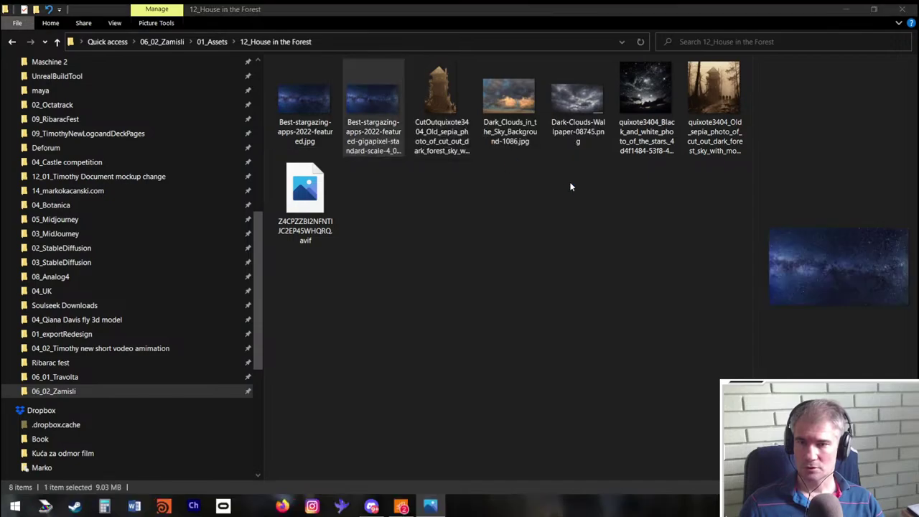
pyautogui.scroll(2, 375, 220)
pyautogui.scroll(-1, 375, 213)
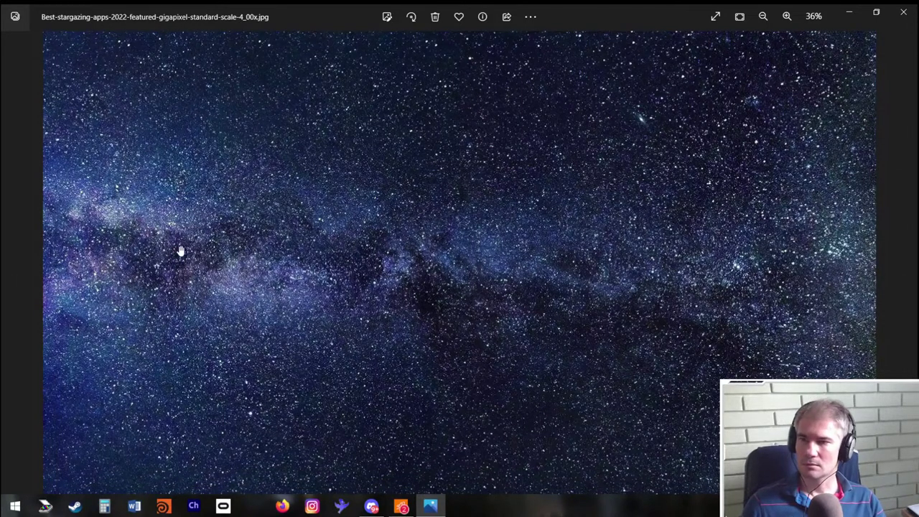
# Compare the 4x upscaled stargazing image with the original by flipping repeatedly between the two
pyautogui.click(908, 265)
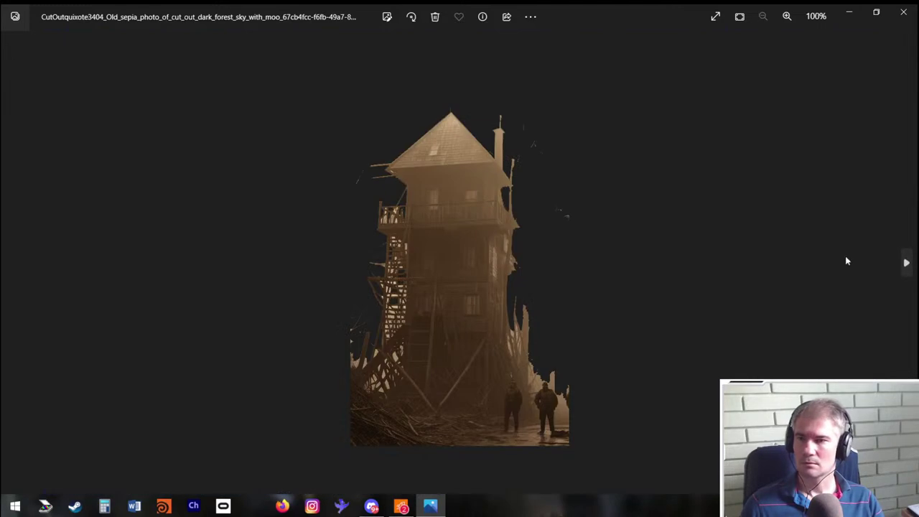
pyautogui.press('Left')
pyautogui.press('Left')
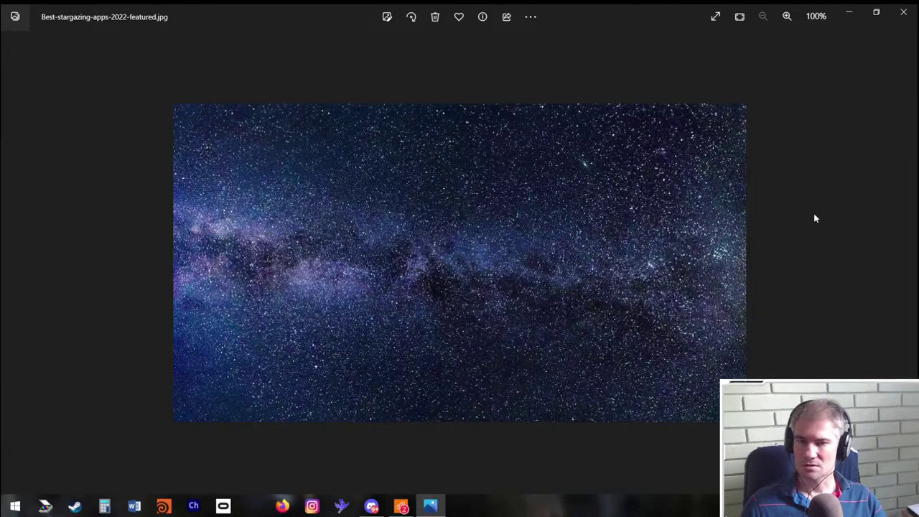
pyautogui.press('Right')
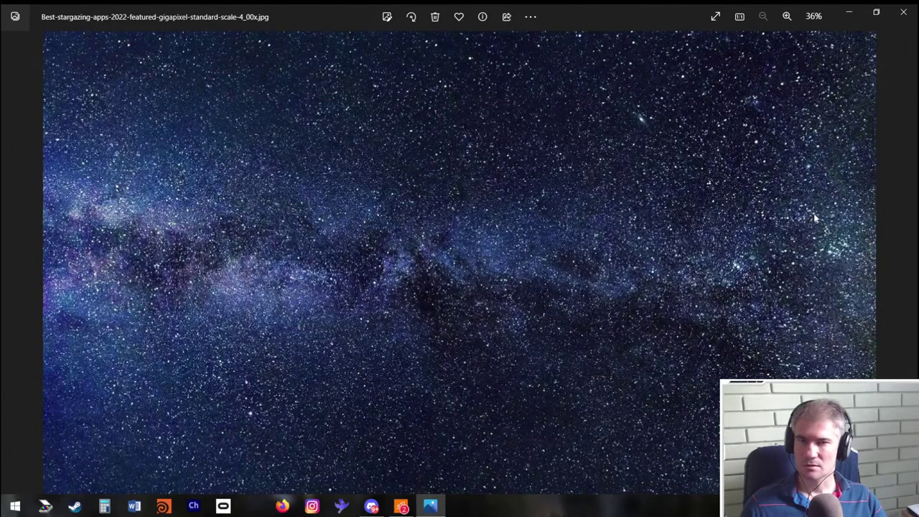
pyautogui.press('Left')
pyautogui.press('Right')
pyautogui.press('Left')
pyautogui.press('Right')
pyautogui.press('Left')
pyautogui.press('Right')
pyautogui.press('Left')
pyautogui.press('Right')
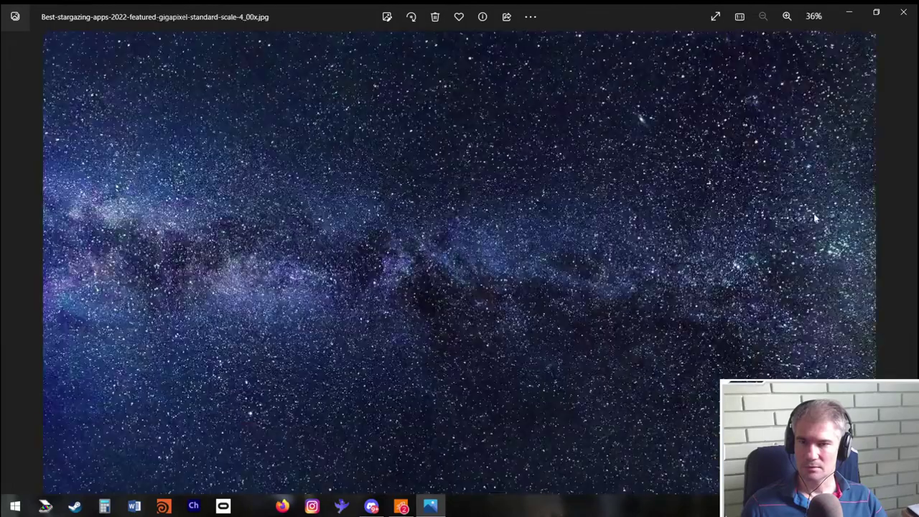
# Browse to the black and white photo of the stars and examine its star detail up close
pyautogui.press('Right')
pyautogui.press('Right')
pyautogui.press('Right')
pyautogui.press('Right')
pyautogui.press('Right')
pyautogui.press('Left')
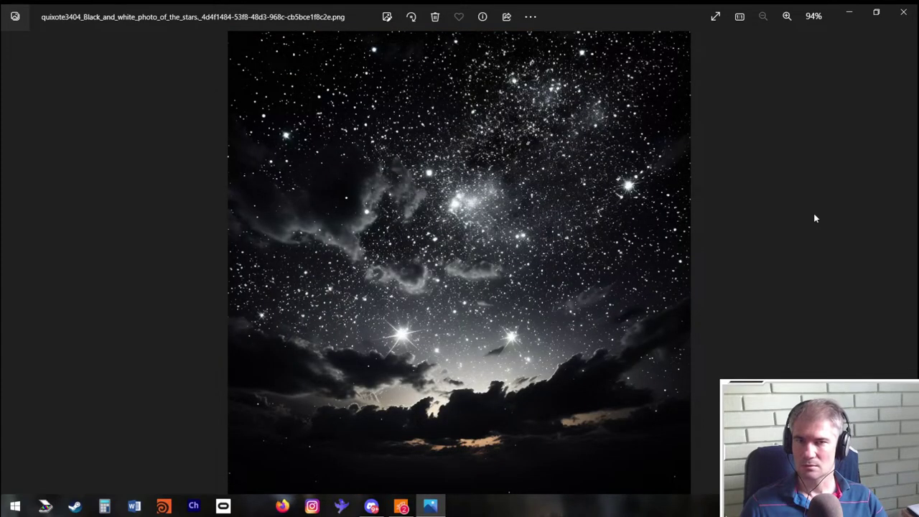
pyautogui.scroll(5, 473, 191)
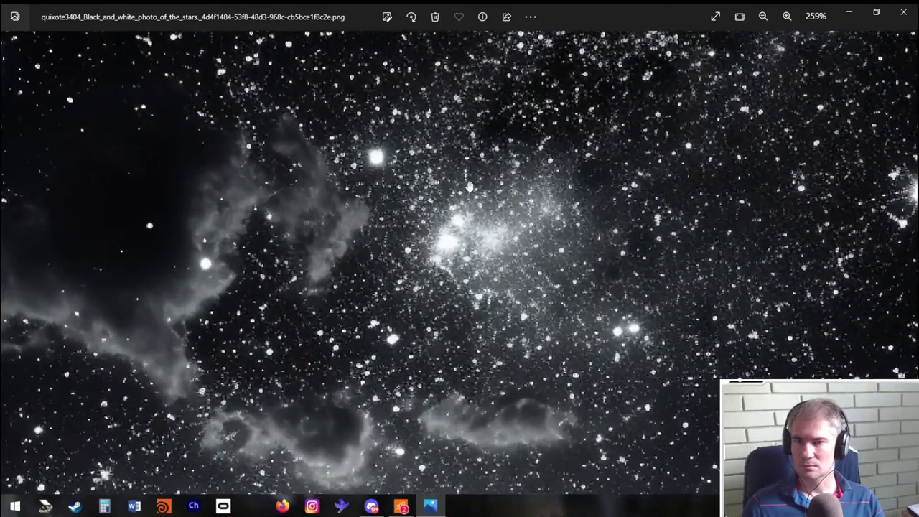
pyautogui.scroll(-5, 473, 192)
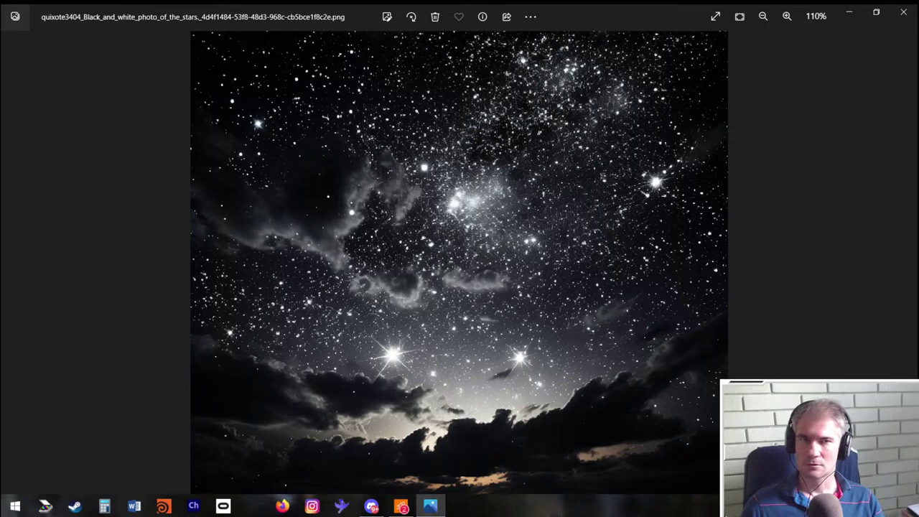
# Minimize the photo viewer and load the black and white stars PNG from the folder into Gigapixel AI
pyautogui.click(849, 13)
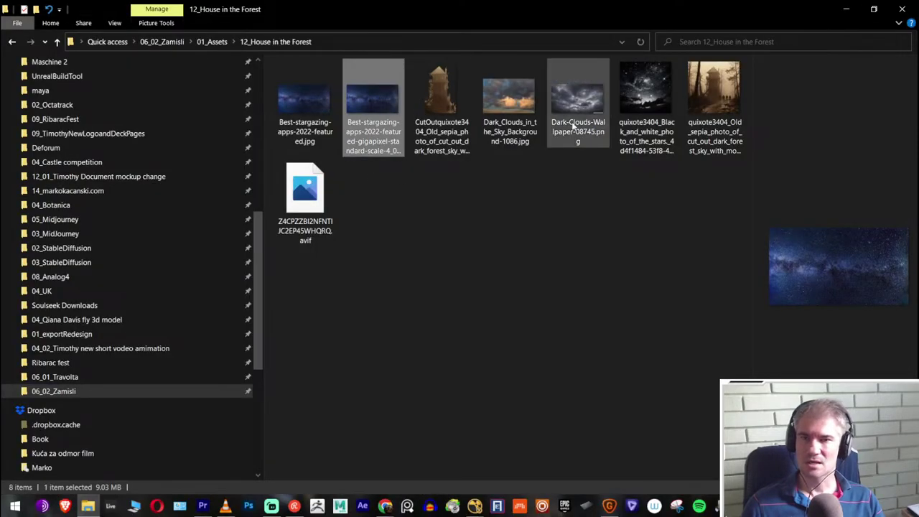
pyautogui.click(639, 113)
pyautogui.click(609, 506)
pyautogui.moveTo(609, 511); pyautogui.dragTo(323, 185)
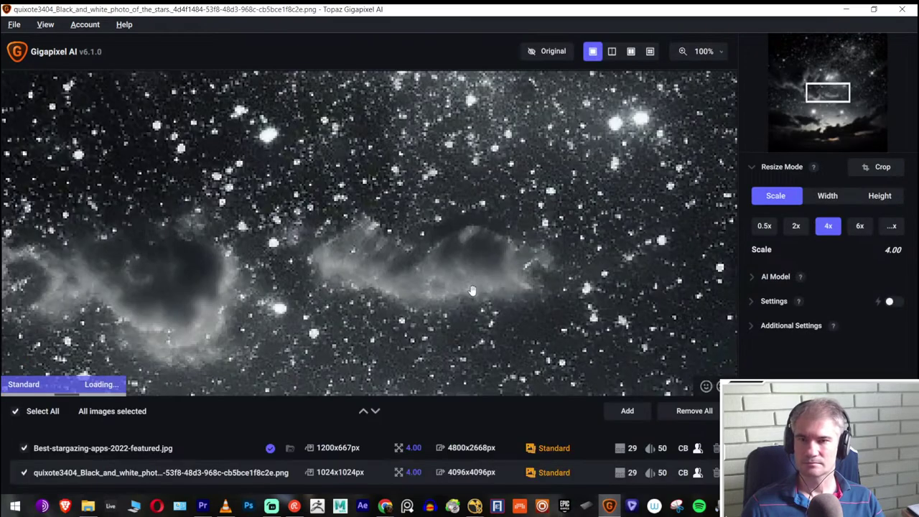
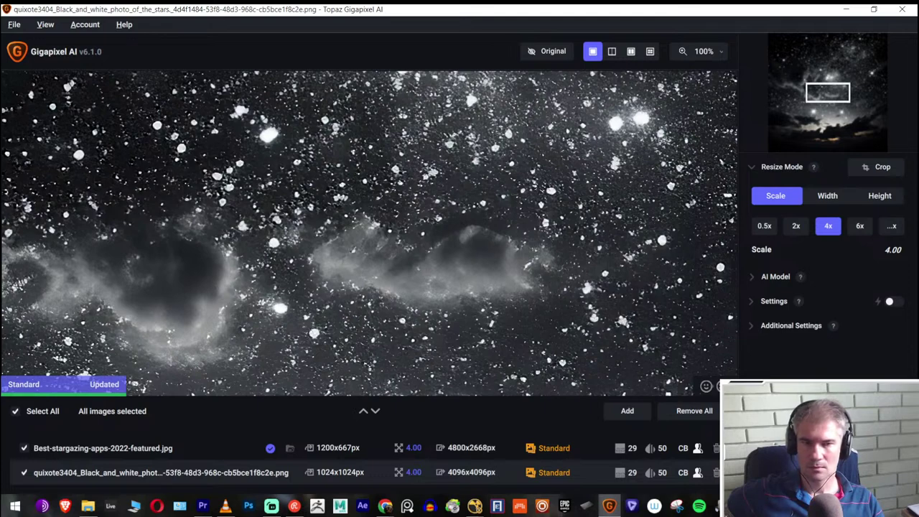
# Export the 4x upscaled black and white stars image into the 12_House in the Forest folder and switch back to File Explorer
pyautogui.hotkey('ctrl', 's')
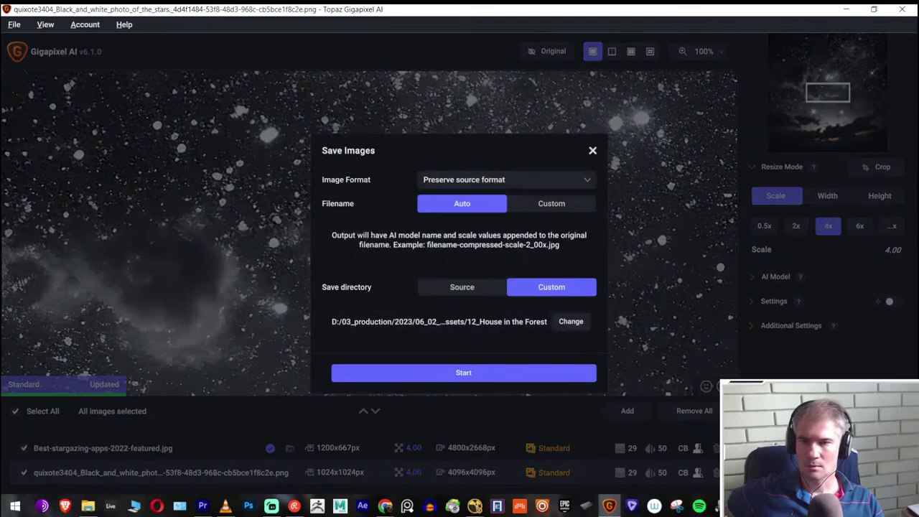
pyautogui.click(464, 373)
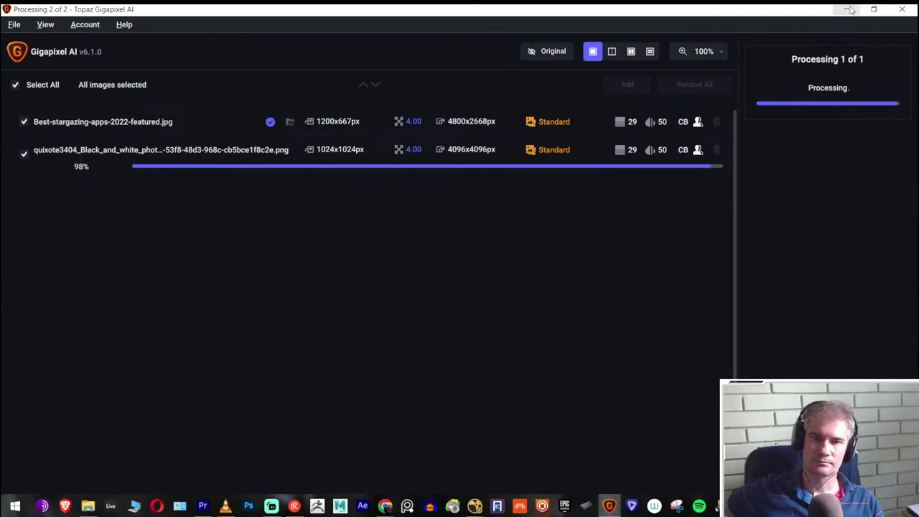
pyautogui.click(848, 9)
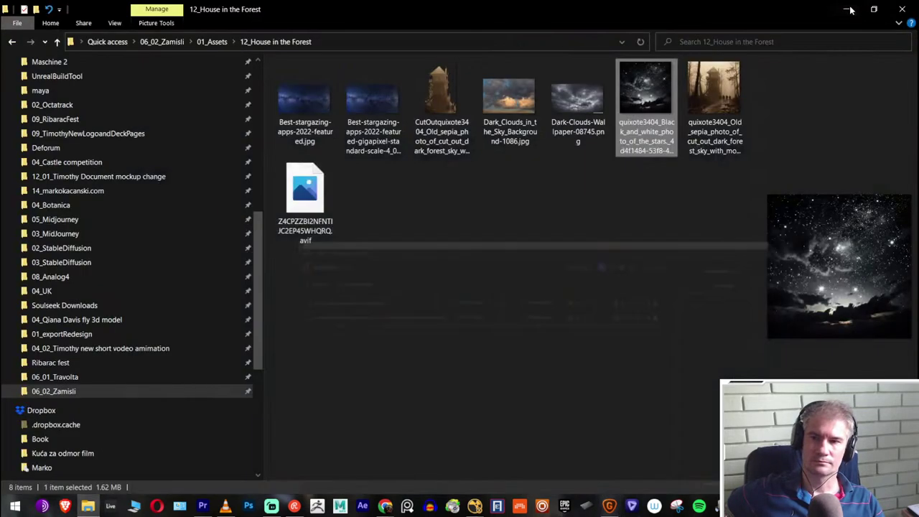
pyautogui.click(593, 184)
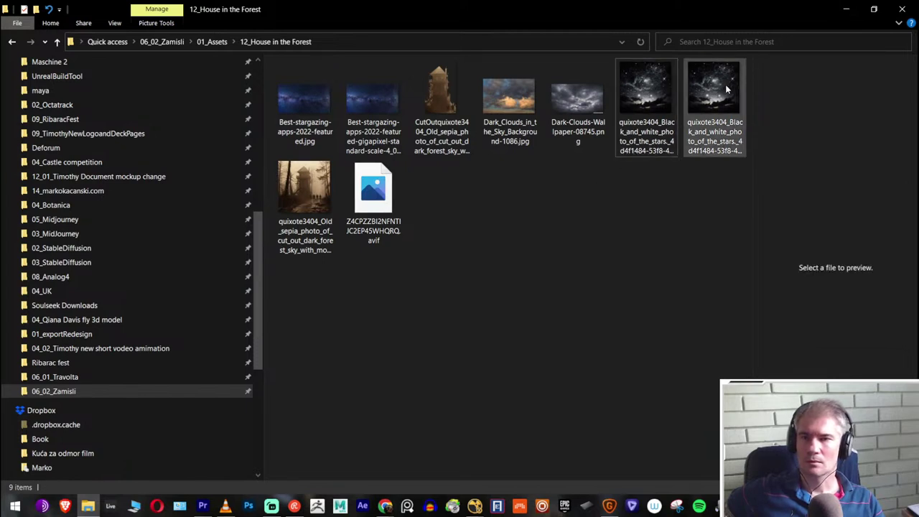
# Add the prefix 01_4K to the file name of the upscaled black and white stars PNG
pyautogui.click(719, 86)
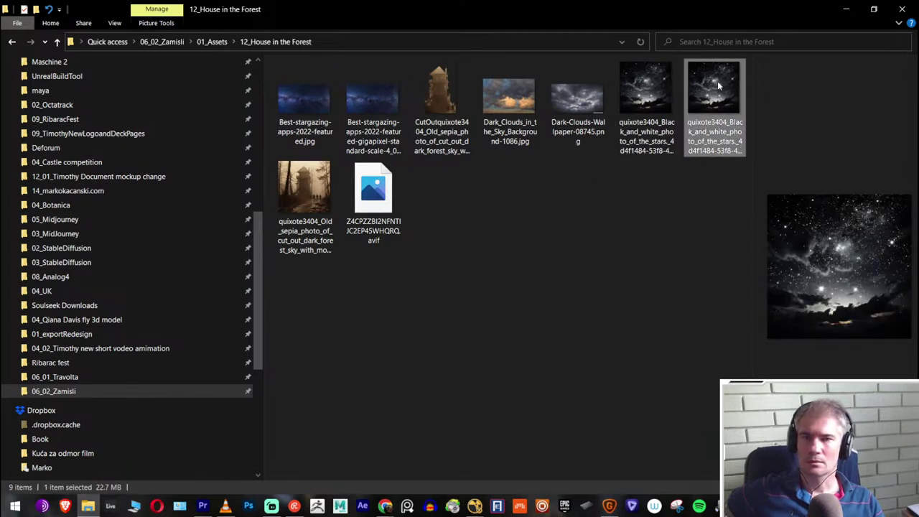
pyautogui.click(689, 136)
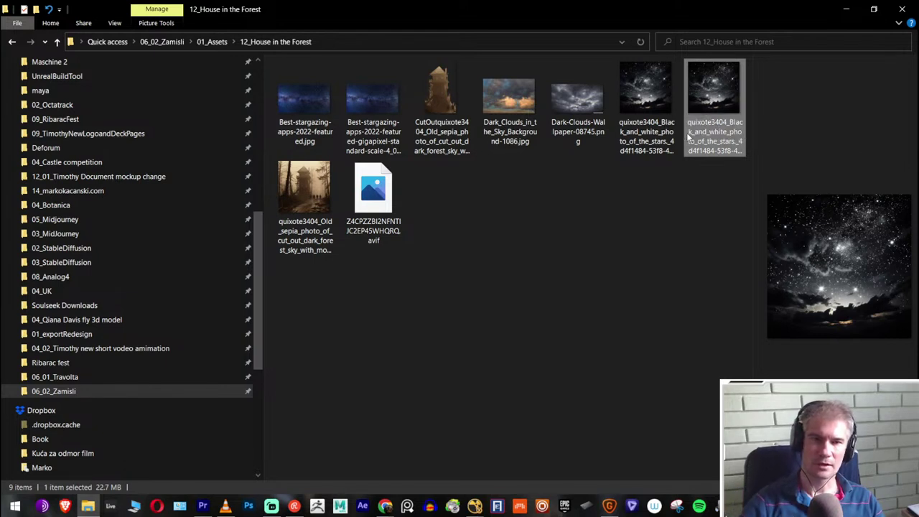
pyautogui.press('Home')
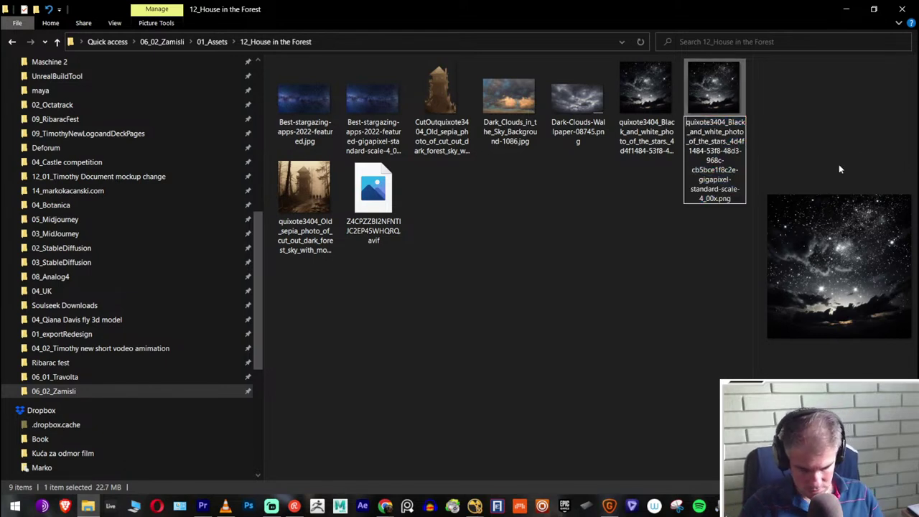
pyautogui.write('01_4')
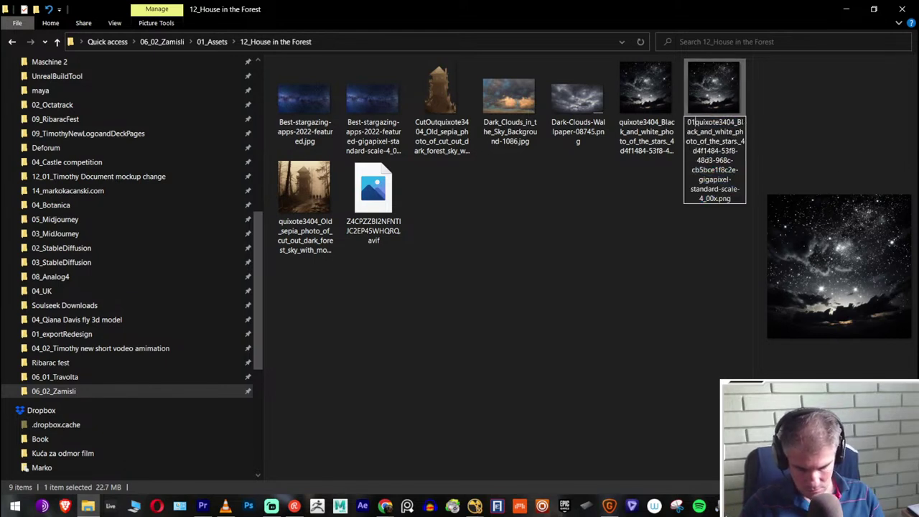
pyautogui.press('Return')
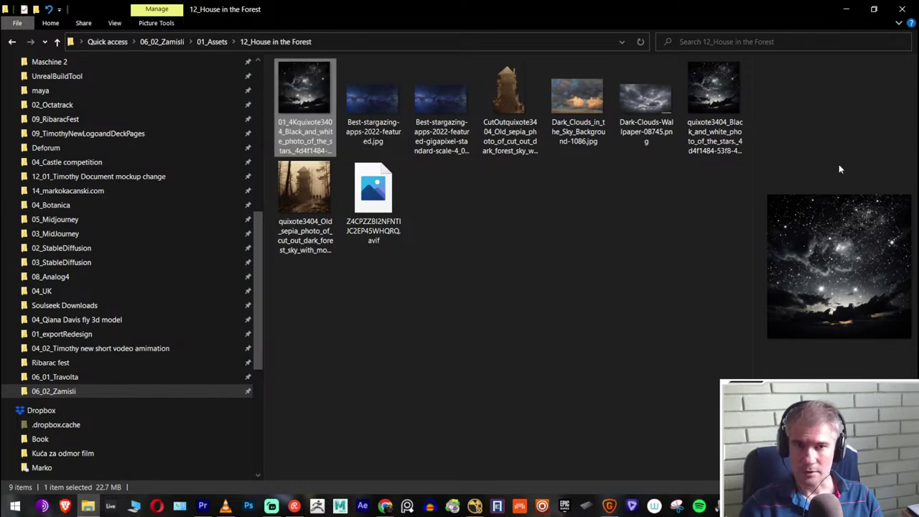
# Add the prefix 02_4k to the file name of the upscaled Best-stargazing-apps-2022 JPG
pyautogui.click(429, 120)
pyautogui.press('F2')
pyautogui.press('Home')
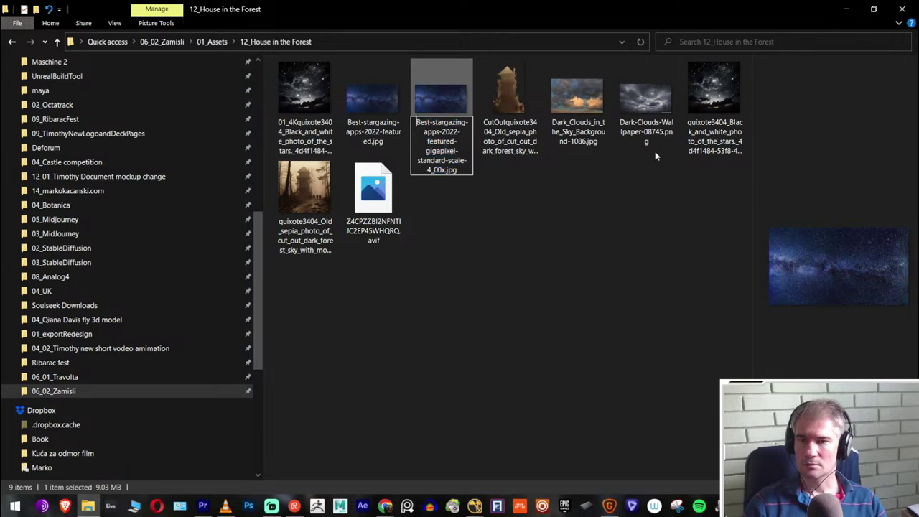
pyautogui.write('02')
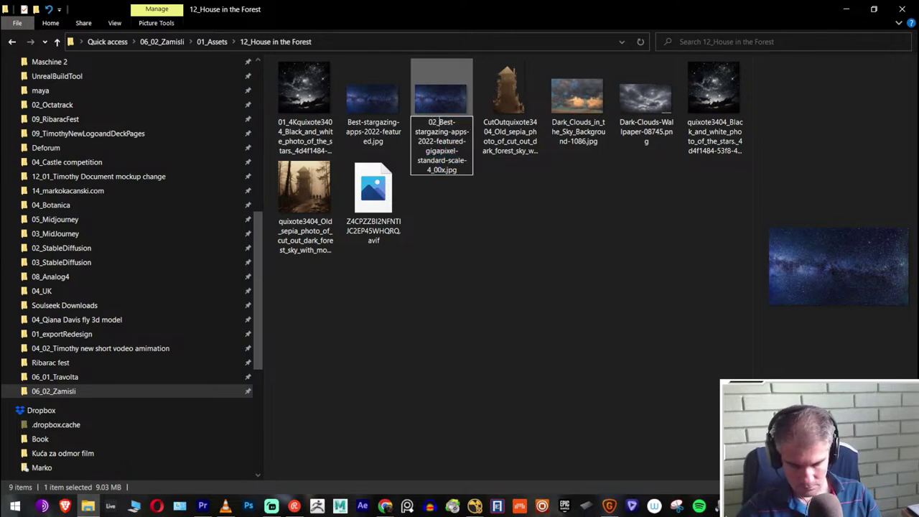
pyautogui.write('_4k')
pyautogui.press('Return')
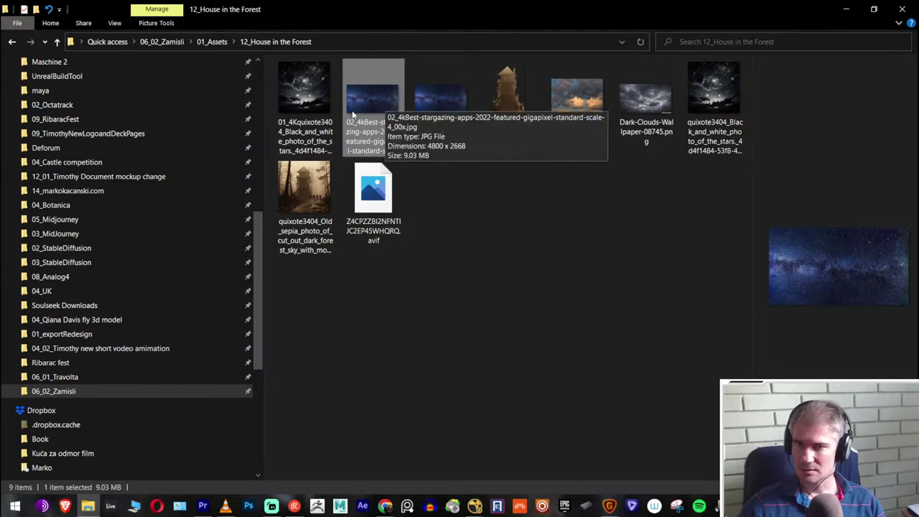
# Bring both renamed 4K star images into the Premiere Pro MainSequence, placing them on V4 after the existing stargazing clip
pyautogui.keyDown('ctrl'); pyautogui.click(307, 128); pyautogui.keyUp('ctrl')
pyautogui.moveTo(307, 127); pyautogui.dragTo(341, 469)
pyautogui.moveTo(668, 316); pyautogui.dragTo(784, 371)
pyautogui.scroll(-2, 695, 351)
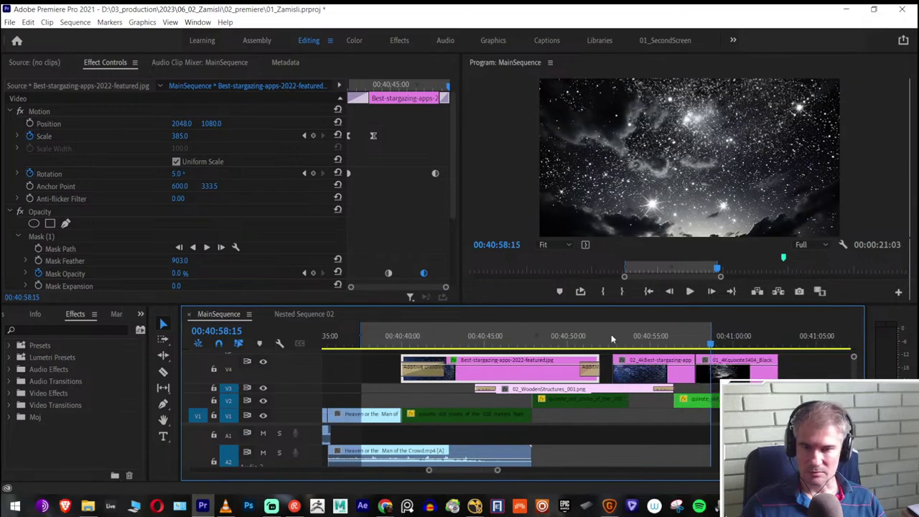
# Place the 02_4k stargazing clip on V5 directly above the original stargazing clip and match its length
pyautogui.moveTo(547, 345); pyautogui.dragTo(491, 350)
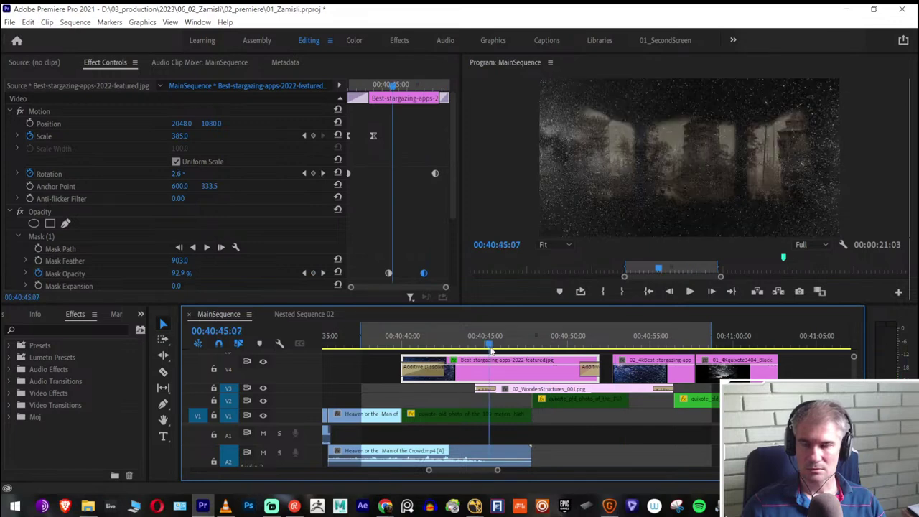
pyautogui.moveTo(630, 359); pyautogui.dragTo(402, 352)
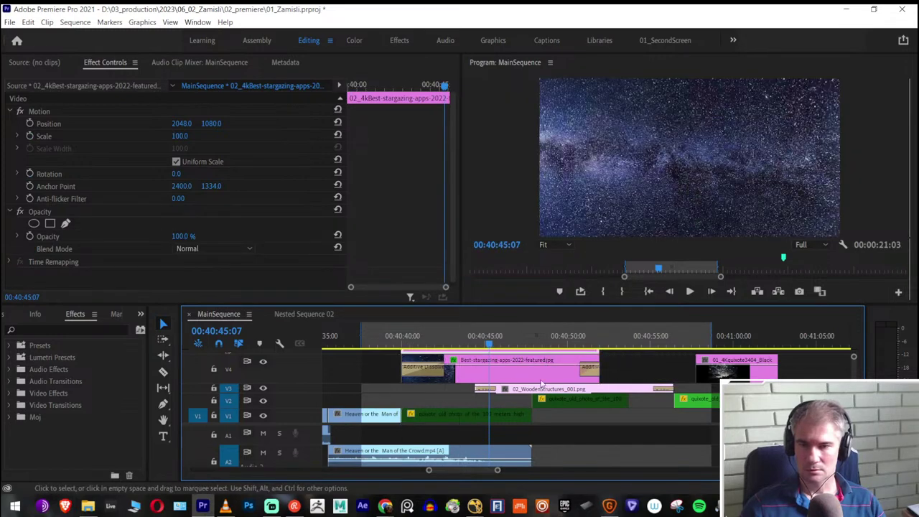
pyautogui.hotkey('ctrl', '=')
pyautogui.hotkey('ctrl', '=')
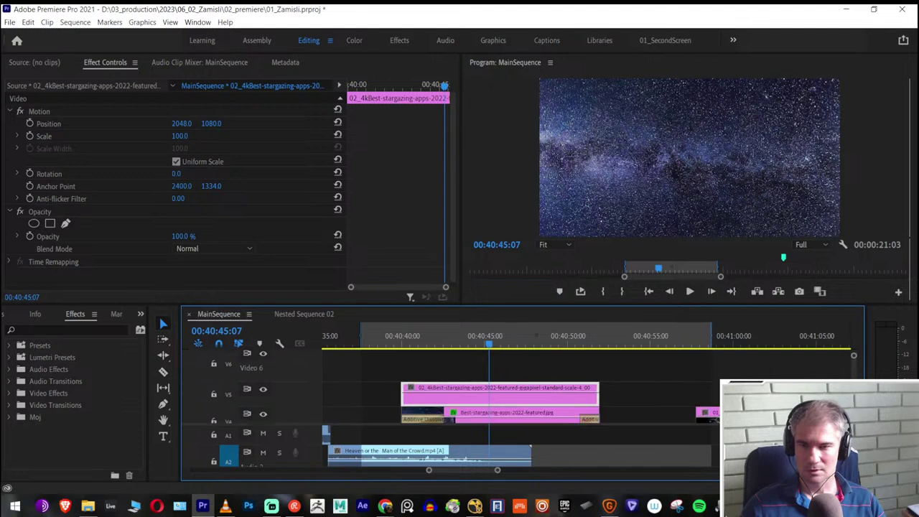
# Add Additive Dissolve transitions to both ends of the 02_4k clip and lengthen the opening one to match the original clip's
pyautogui.click(475, 392)
pyautogui.hotkey('ctrl', 'd')
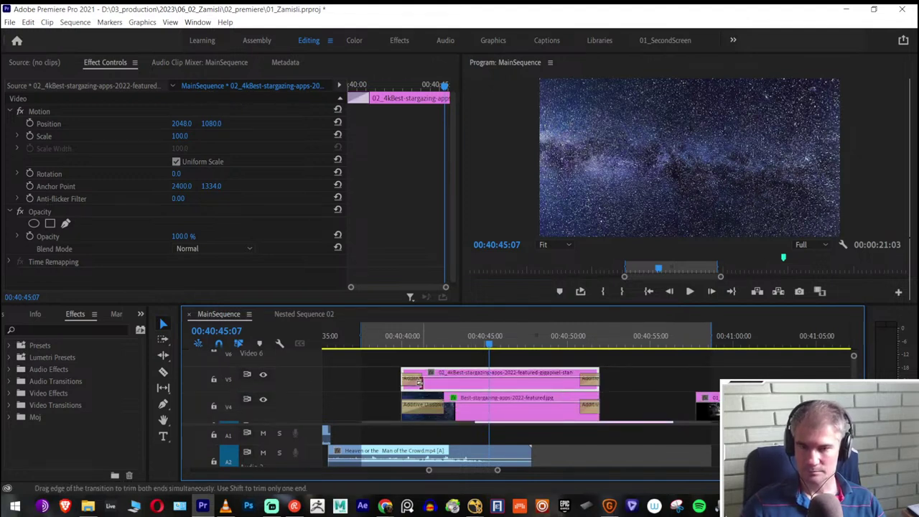
pyautogui.moveTo(419, 381); pyautogui.dragTo(442, 381)
# Copy the original stargazing clip's attributes and paste its motion animation and Black & White effect onto the 02_4k clip
pyautogui.rightClick(517, 416)
pyautogui.click(582, 25)
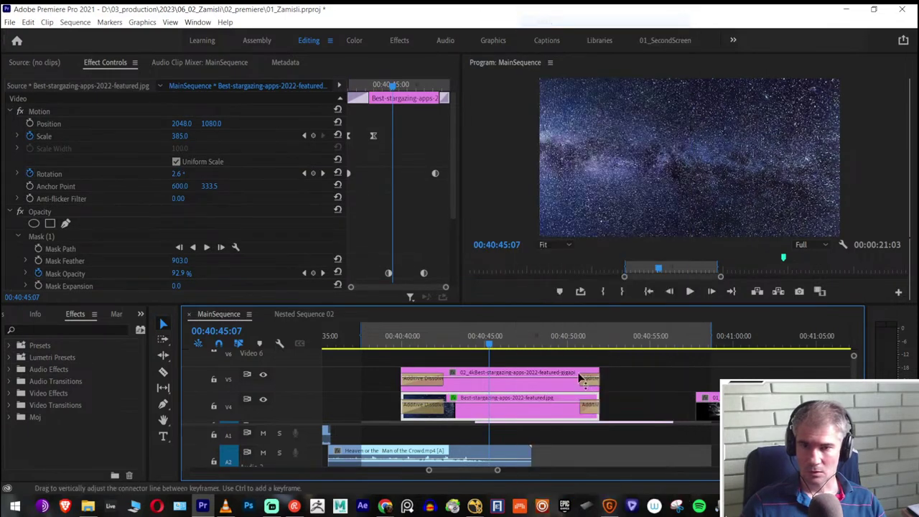
pyautogui.rightClick(544, 380)
pyautogui.click(587, 32)
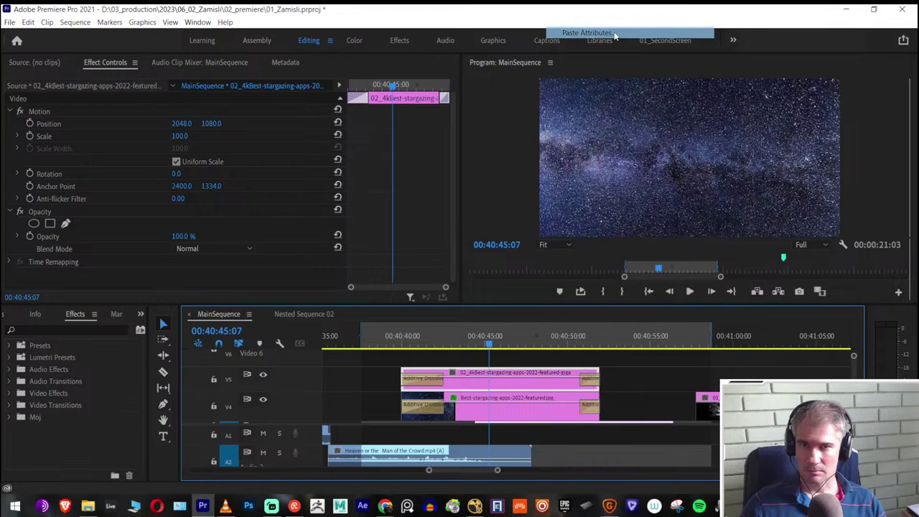
pyautogui.click(486, 453)
pyautogui.click(420, 337)
pyautogui.moveTo(436, 351); pyautogui.dragTo(468, 350)
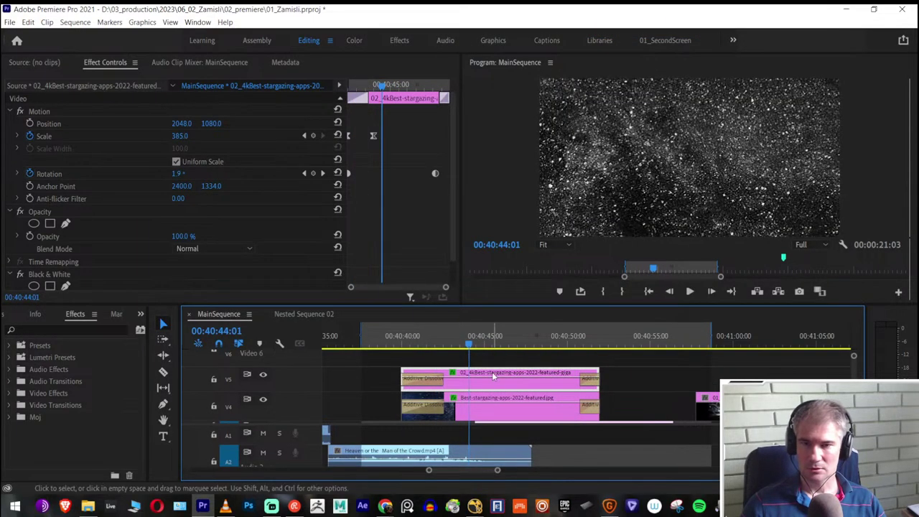
# Replace the 02_4k clip's pasted scale animation with two scale keyframes, ending at 114
pyautogui.click(373, 135)
pyautogui.click(338, 135)
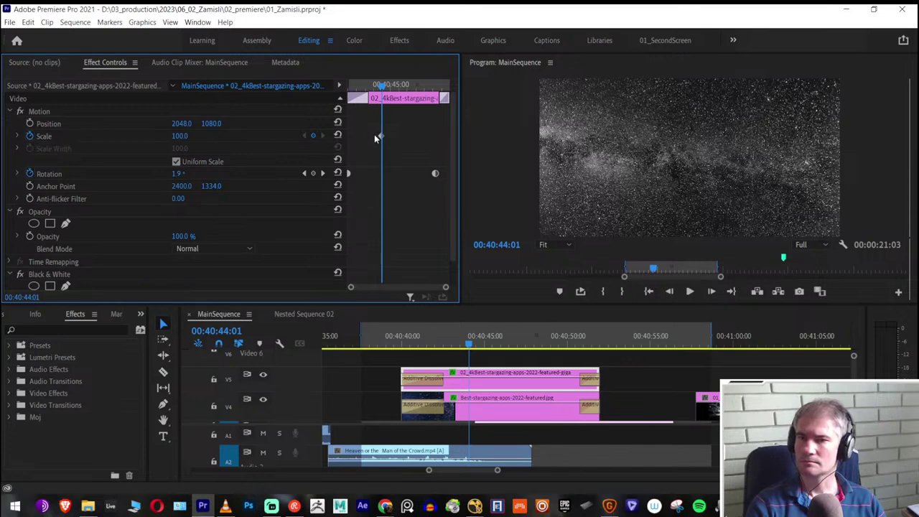
pyautogui.moveTo(178, 140); pyautogui.dragTo(455, 131)
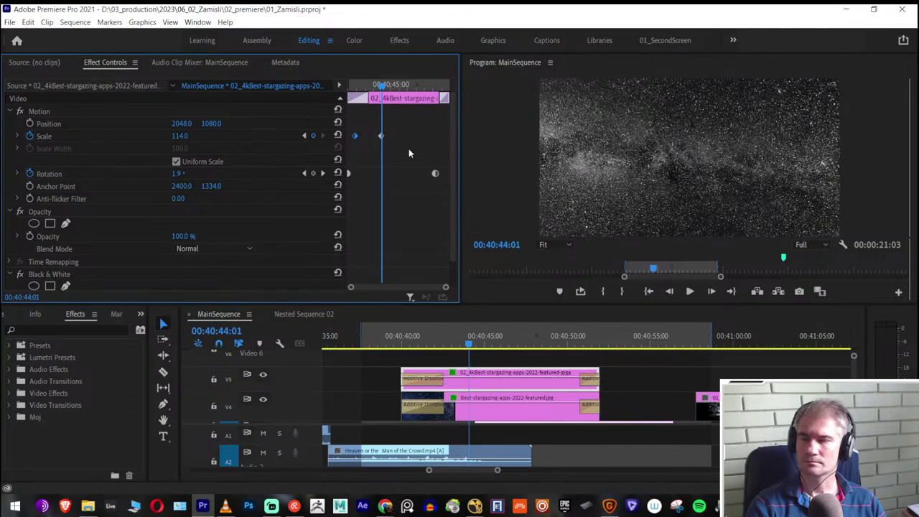
# Smooth the two scale keyframes with Bezier-type interpolation and spread them to the start and end of the 02_4k clip
pyautogui.rightClick(381, 136)
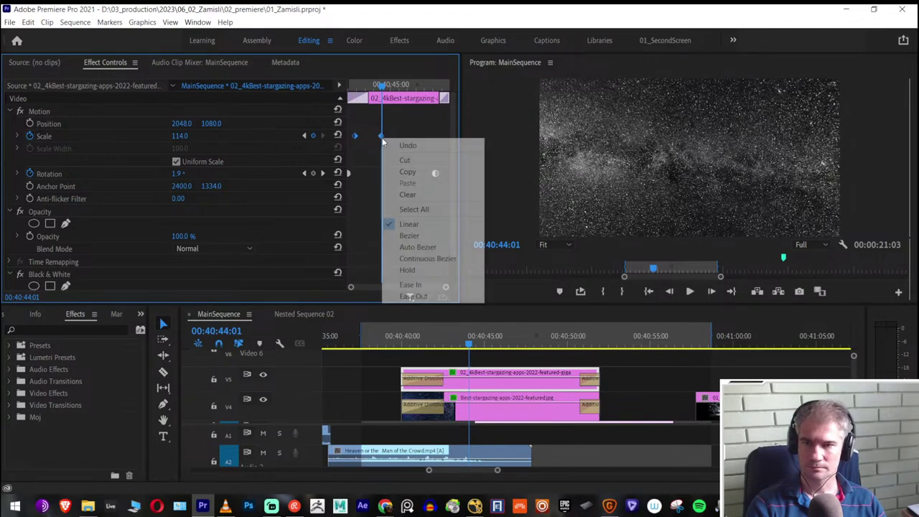
pyautogui.click(427, 258)
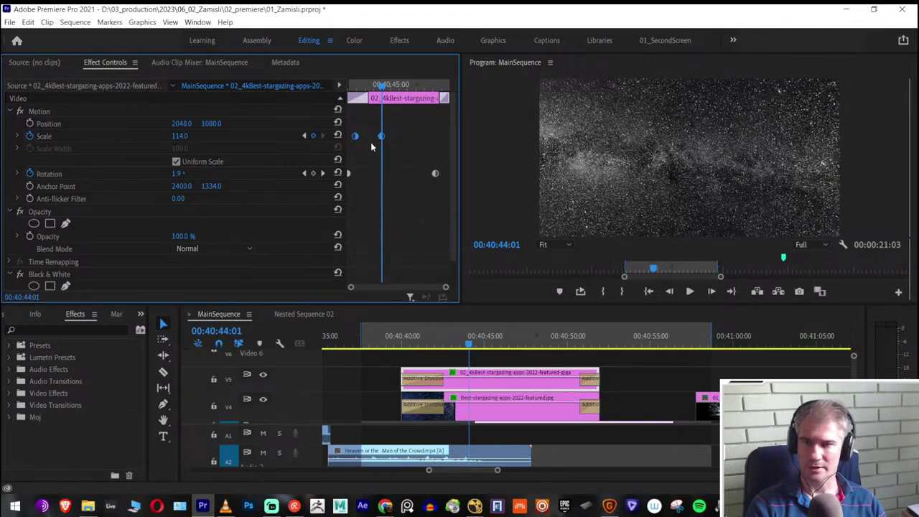
pyautogui.moveTo(359, 137); pyautogui.dragTo(517, 216)
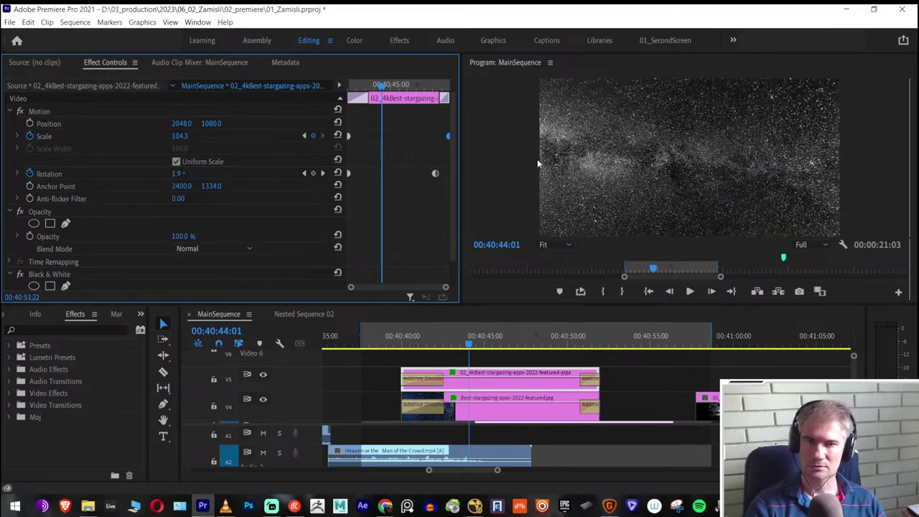
# Play the 02_4k starfield in an enlarged program view, then compare the frame around 00:40:45:10 with V5 hidden and shown
pyautogui.press('space')
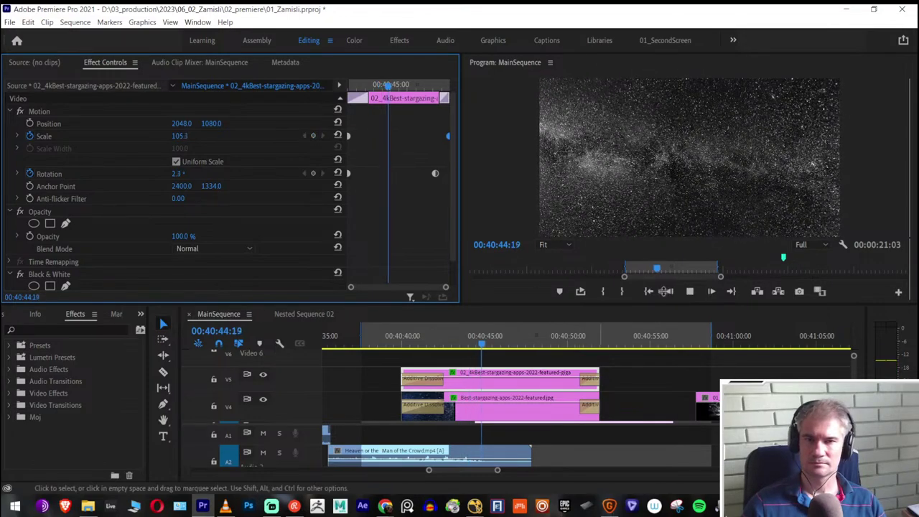
pyautogui.press('`')
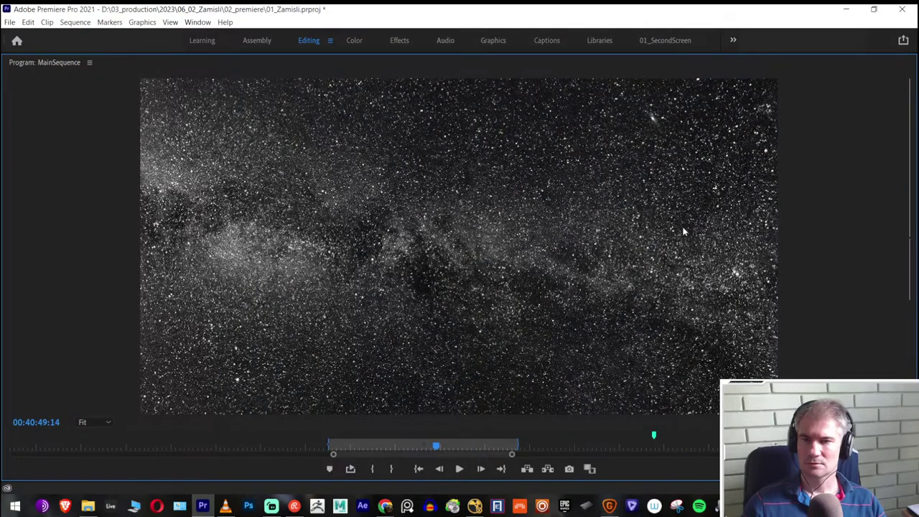
pyautogui.press('`')
pyautogui.moveTo(445, 336); pyautogui.dragTo(491, 337)
pyautogui.click(263, 375)
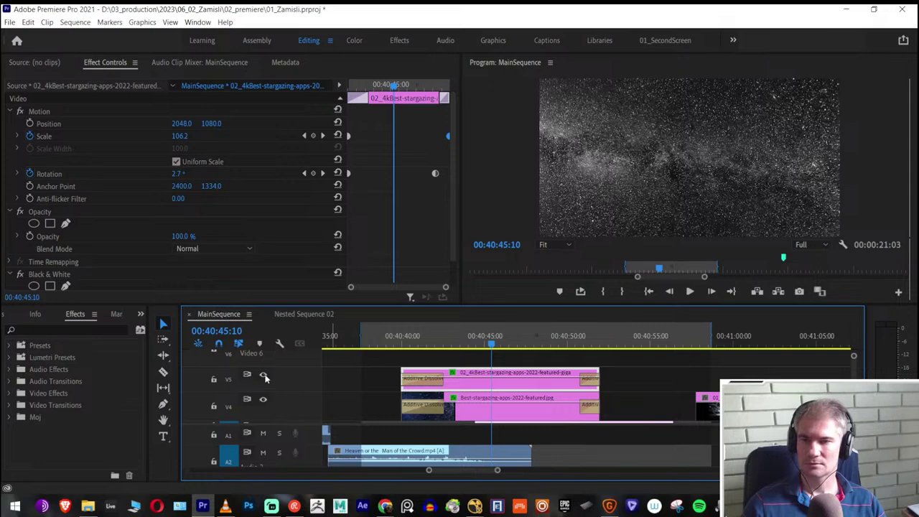
pyautogui.click(264, 375)
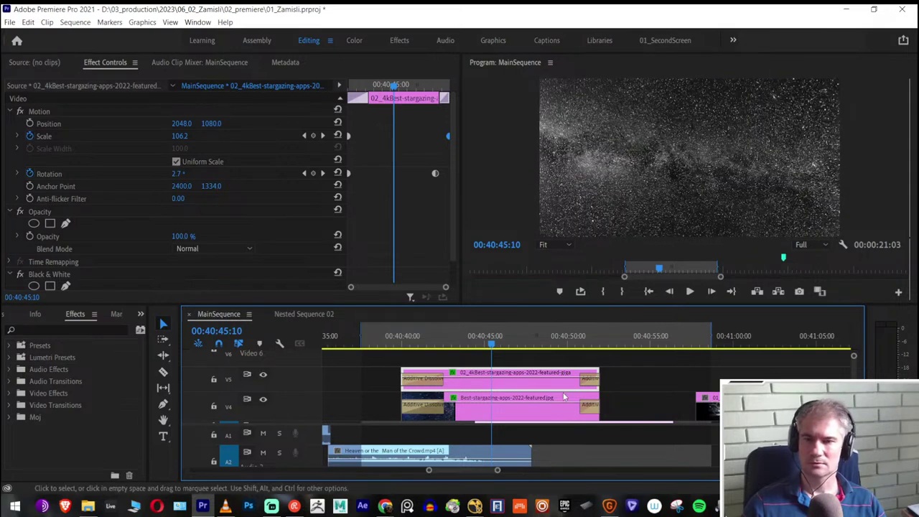
# Copy the Opacity effect with its mask from the original stargazing clip on V4 and paste it onto the 02_4k clip's Opacity
pyautogui.click(537, 414)
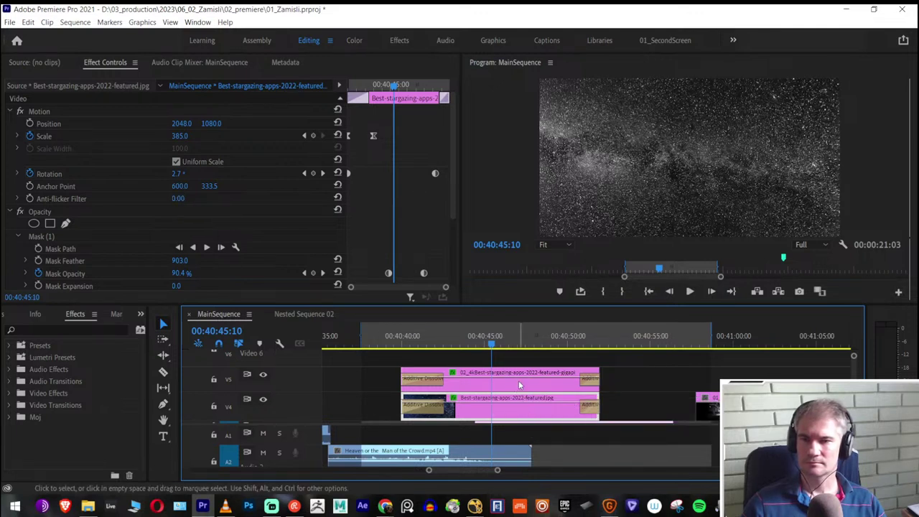
pyautogui.click(509, 375)
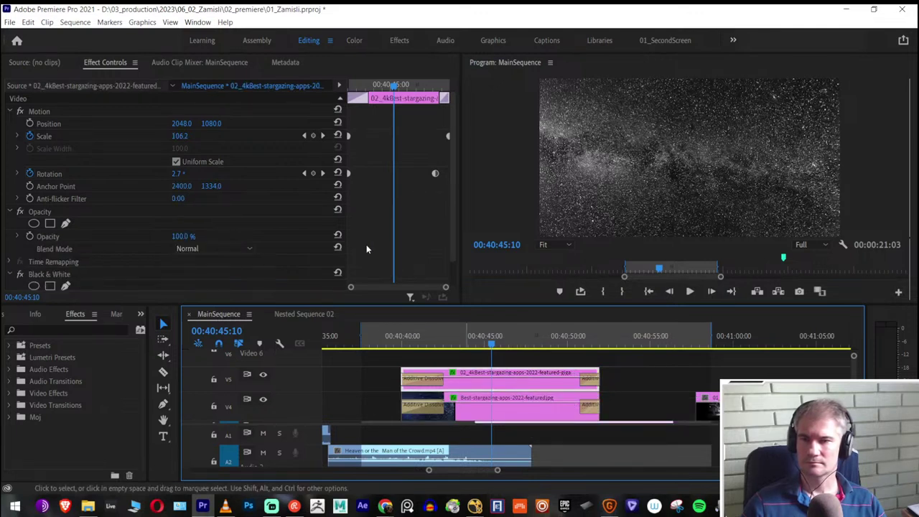
pyautogui.click(512, 414)
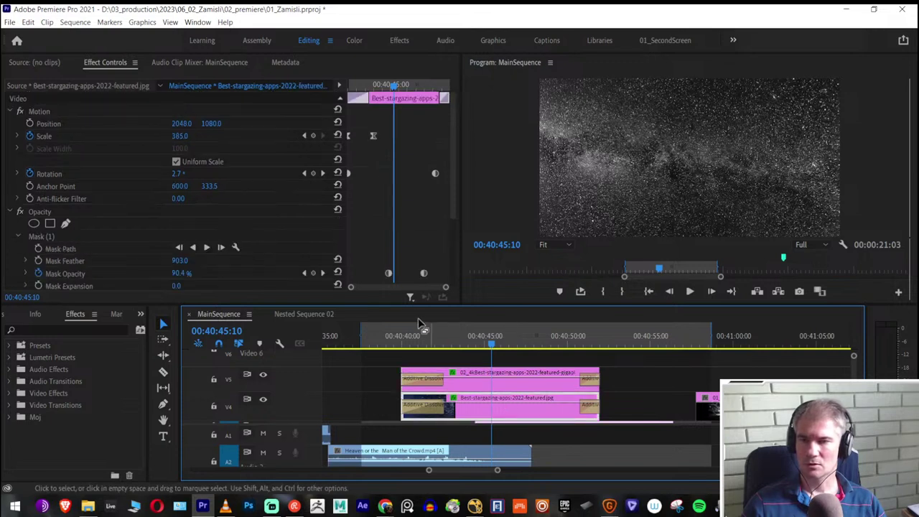
pyautogui.click(40, 211)
pyautogui.rightClick(40, 212)
pyautogui.click(79, 267)
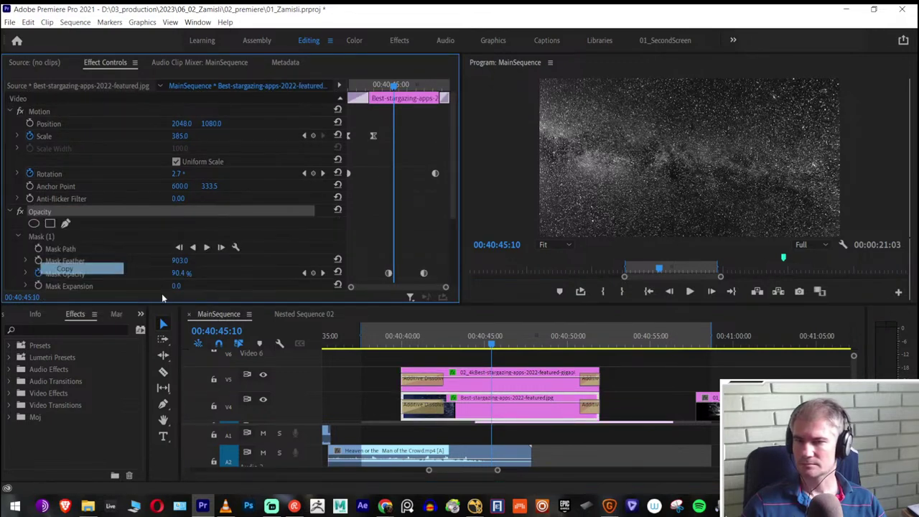
pyautogui.click(509, 376)
pyautogui.rightClick(31, 209)
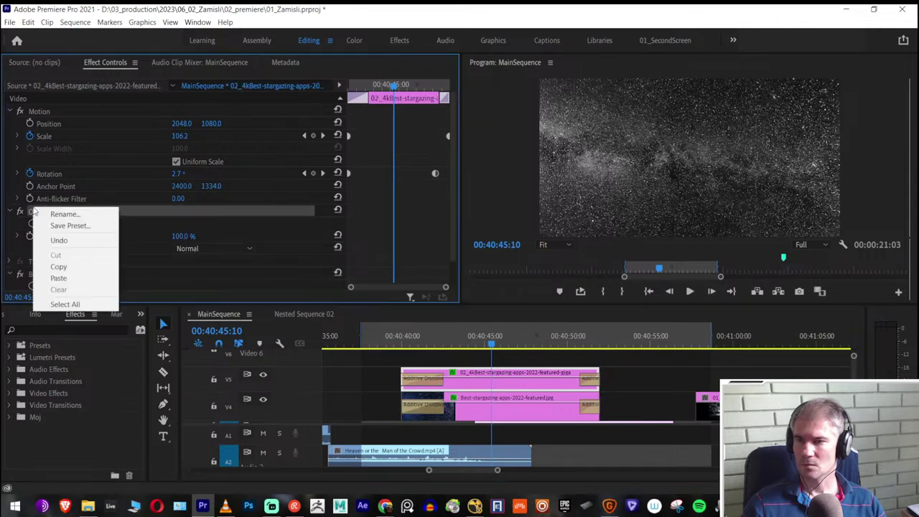
pyautogui.click(82, 279)
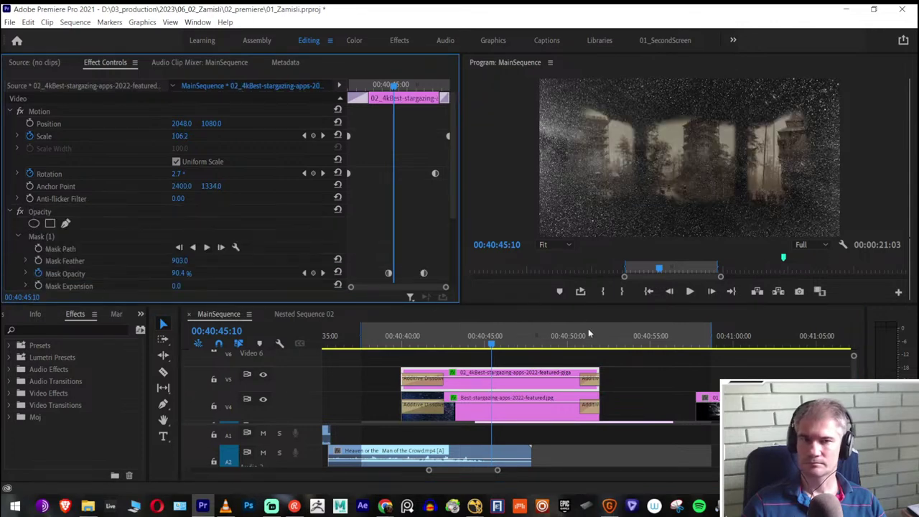
# Disable the original stargazing clip on V4 and preview the masked starfield's fade-in up to 00:40:43:01
pyautogui.rightClick(510, 402)
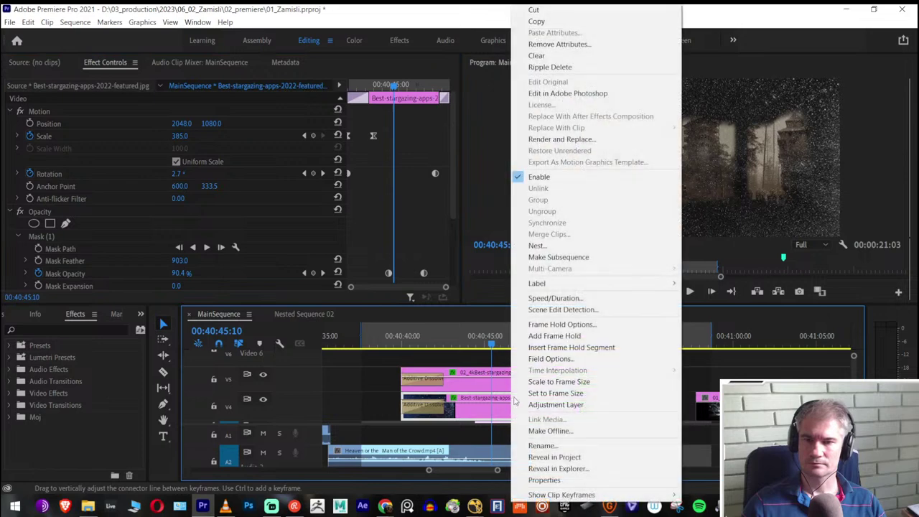
pyautogui.click(539, 177)
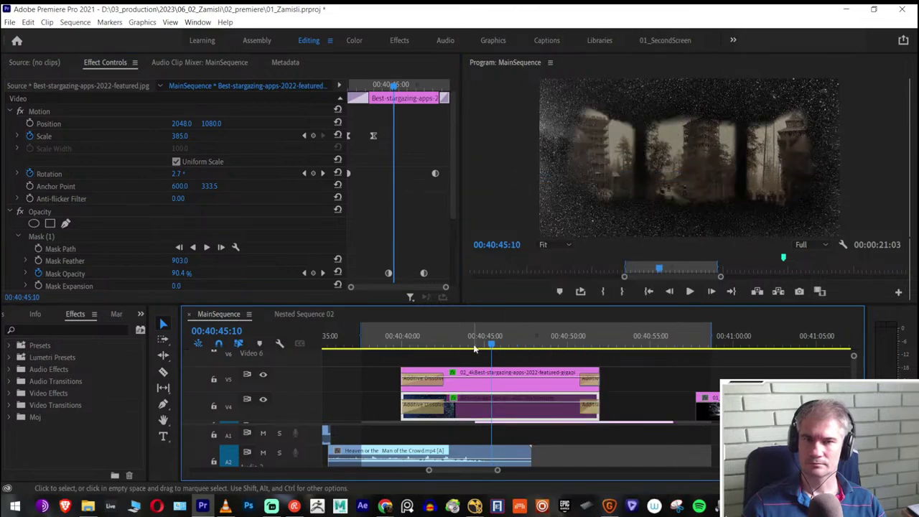
pyautogui.click(436, 345)
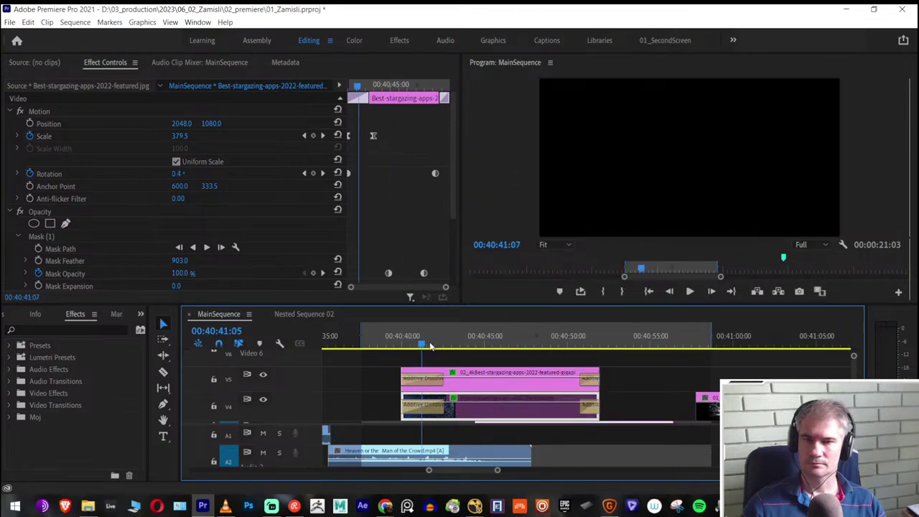
pyautogui.moveTo(442, 348); pyautogui.dragTo(455, 366)
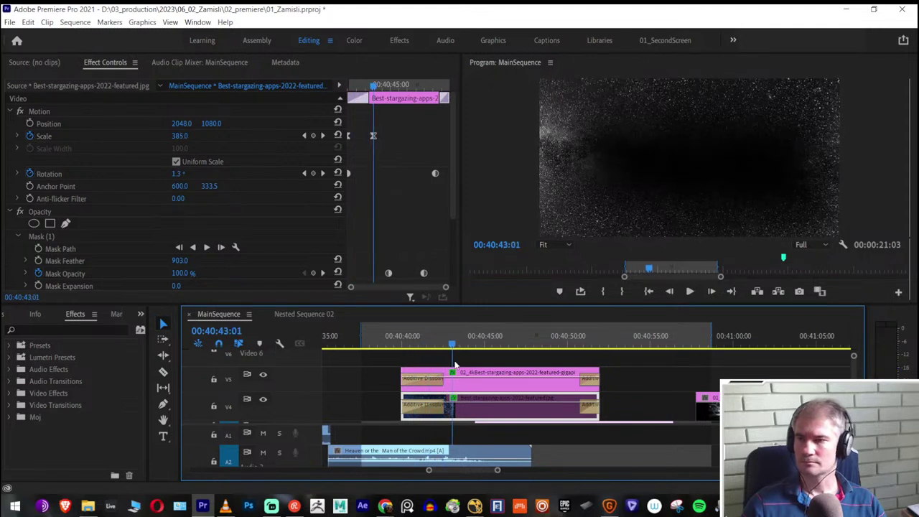
pyautogui.scroll(-1, 377, 190)
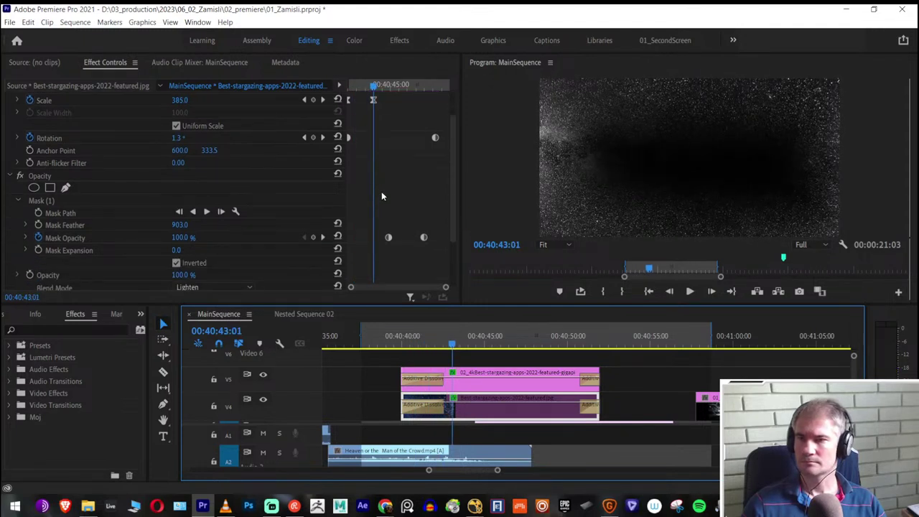
pyautogui.scroll(-1, 381, 191)
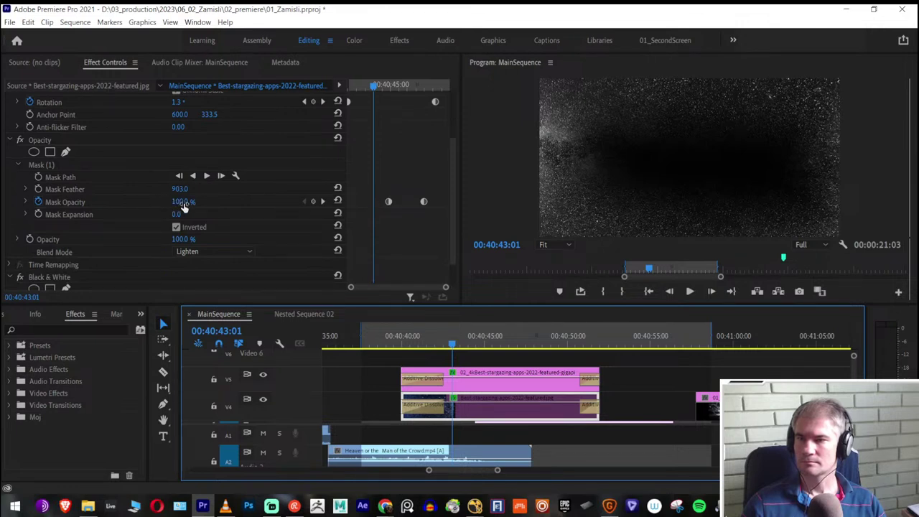
pyautogui.moveTo(373, 87); pyautogui.dragTo(371, 120)
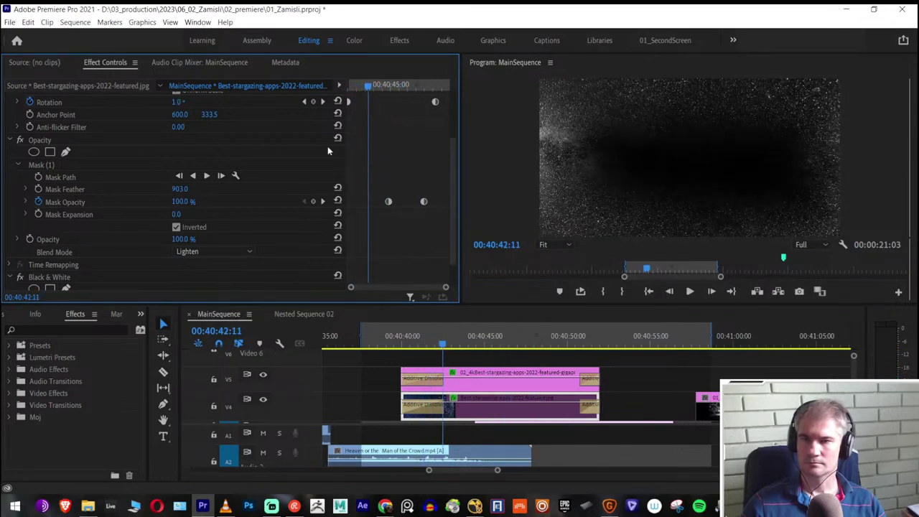
pyautogui.moveTo(179, 201); pyautogui.dragTo(143, 201)
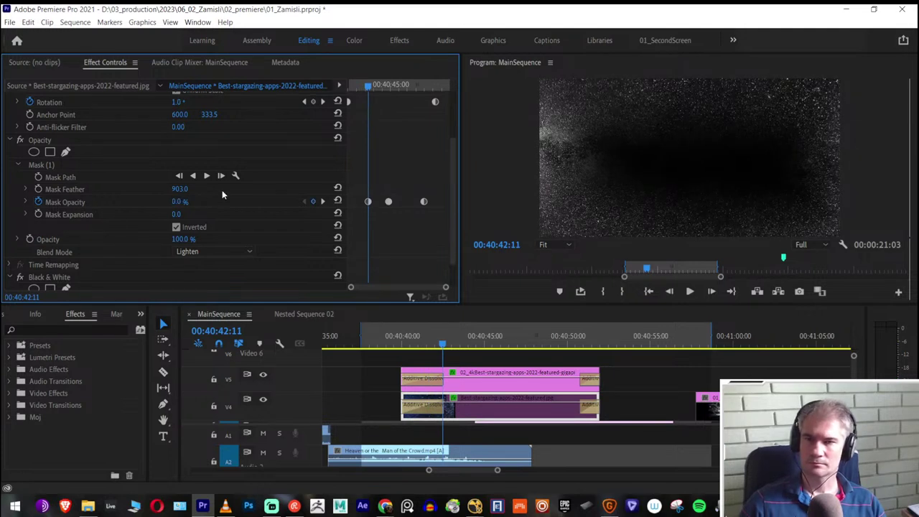
pyautogui.hotkey('ctrl', 'z')
pyautogui.moveTo(180, 189); pyautogui.dragTo(189, 189)
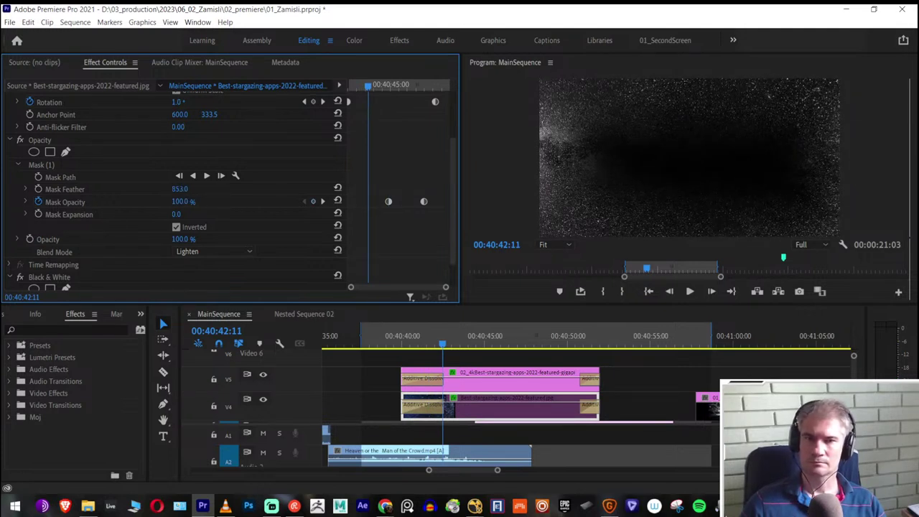
pyautogui.click(176, 227)
pyautogui.moveTo(177, 214); pyautogui.dragTo(226, 252)
pyautogui.click(49, 165)
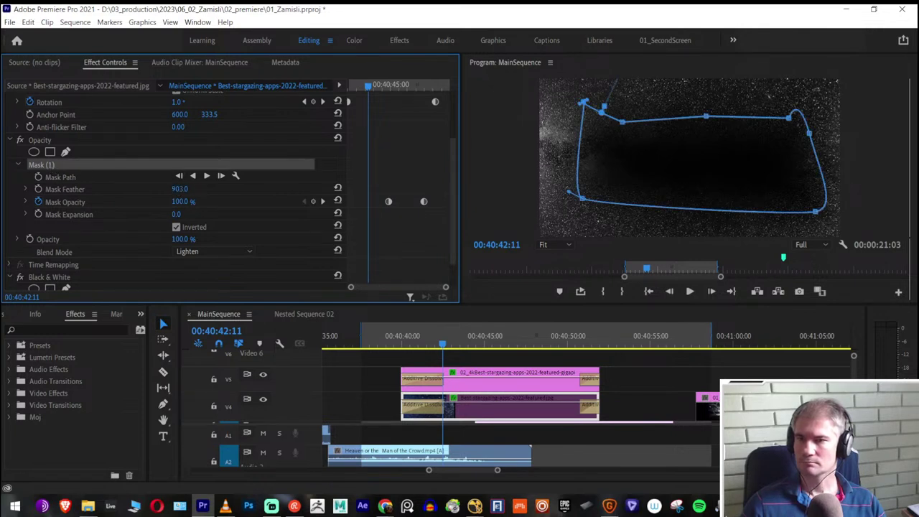
pyautogui.hotkey('ctrl', 'z')
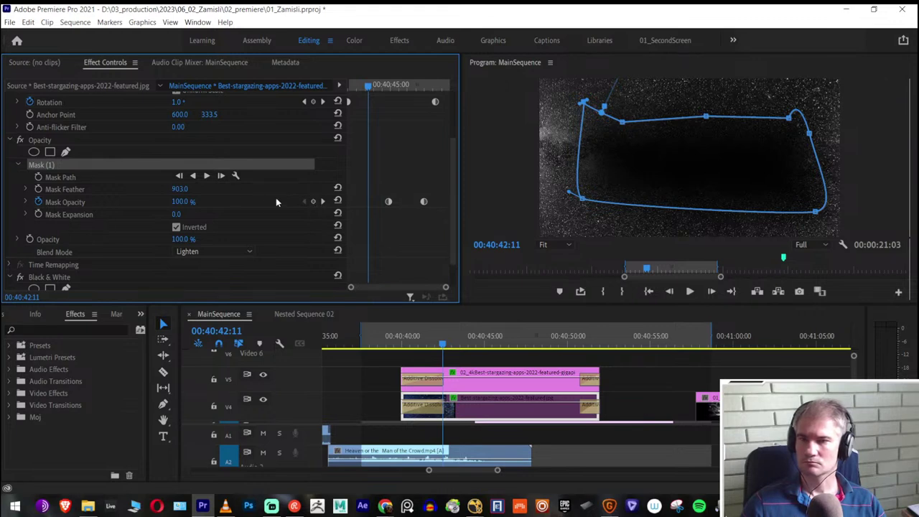
pyautogui.click(179, 239)
pyautogui.write('0')
pyautogui.press('Return')
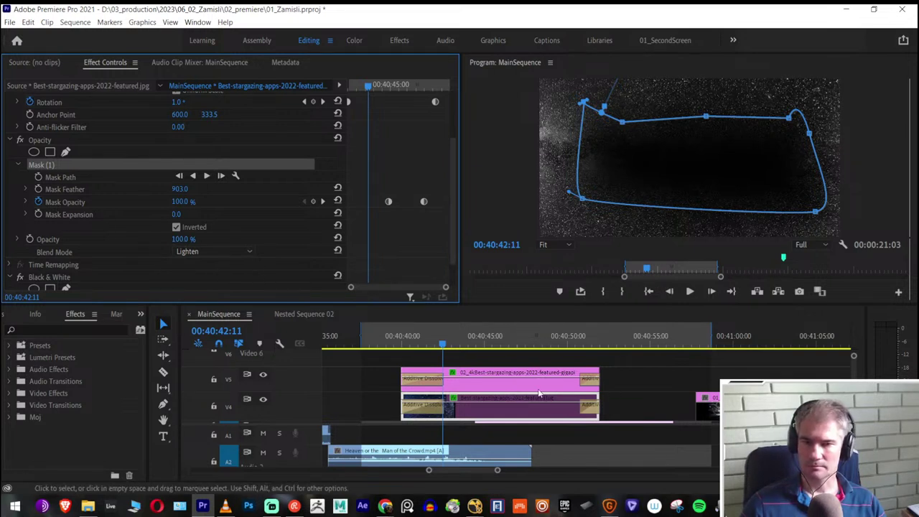
# Select the 02_4k clip and try out changes to its mask opacity, overall opacity and mask feather, reverting each one
pyautogui.click(527, 373)
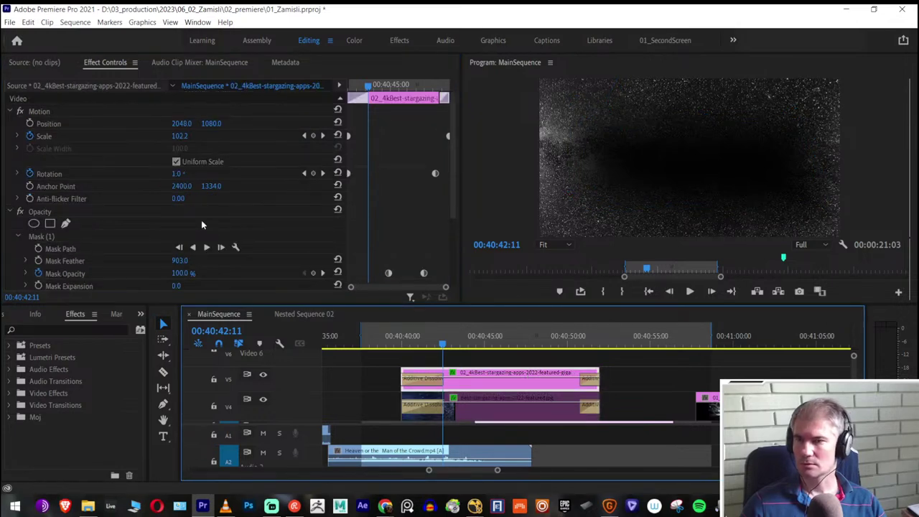
pyautogui.scroll(-3, 172, 168)
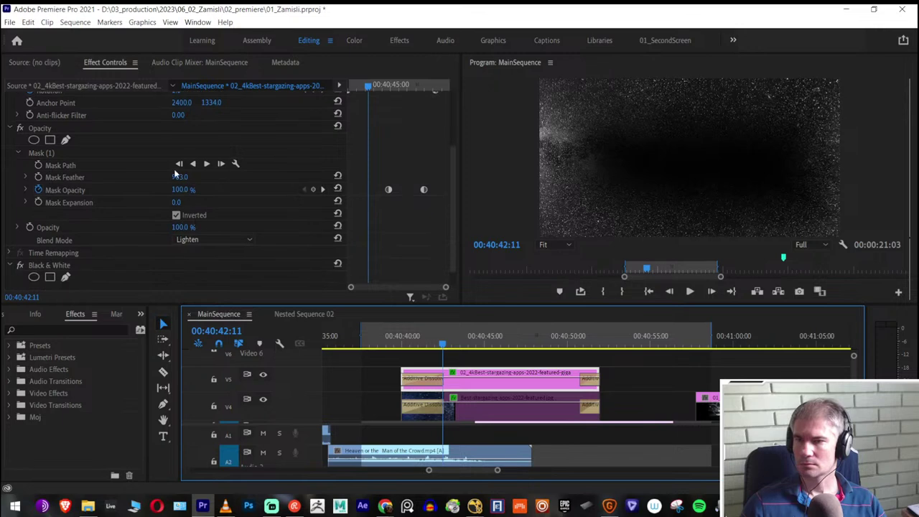
pyautogui.moveTo(181, 191)
pyautogui.mouseDown()
pyautogui.moveTo(151, 190)
pyautogui.moveTo(181, 191)
pyautogui.mouseUp()
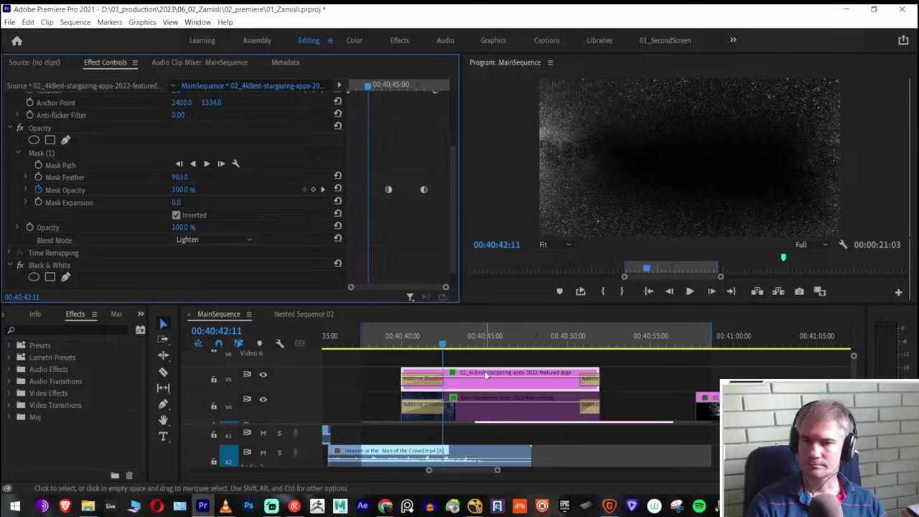
pyautogui.moveTo(373, 93)
pyautogui.mouseDown()
pyautogui.moveTo(409, 101)
pyautogui.moveTo(375, 101)
pyautogui.mouseUp()
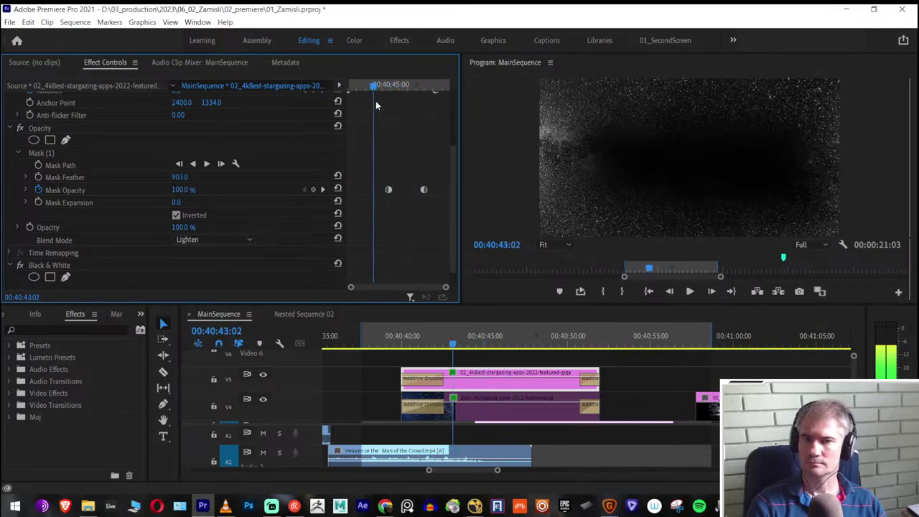
pyautogui.moveTo(179, 190); pyautogui.dragTo(181, 190)
pyautogui.hotkey('ctrl', 'z')
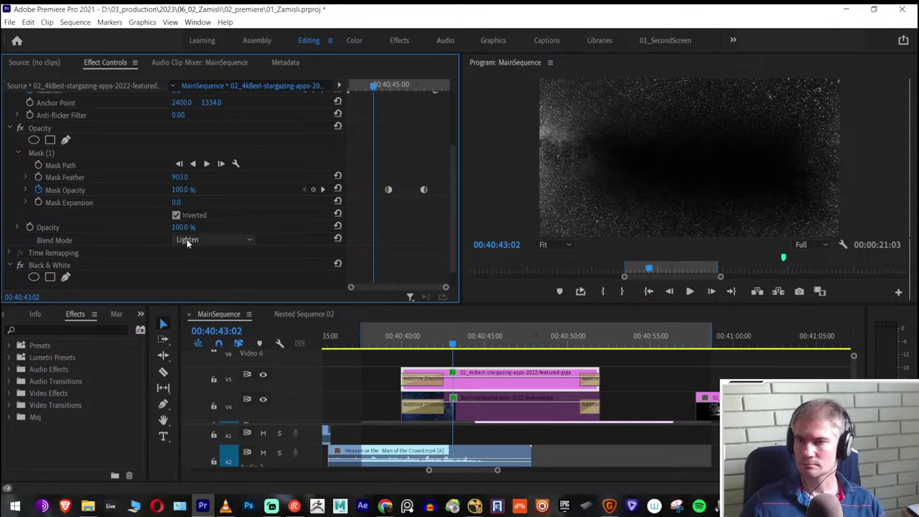
pyautogui.moveTo(179, 227); pyautogui.dragTo(136, 227)
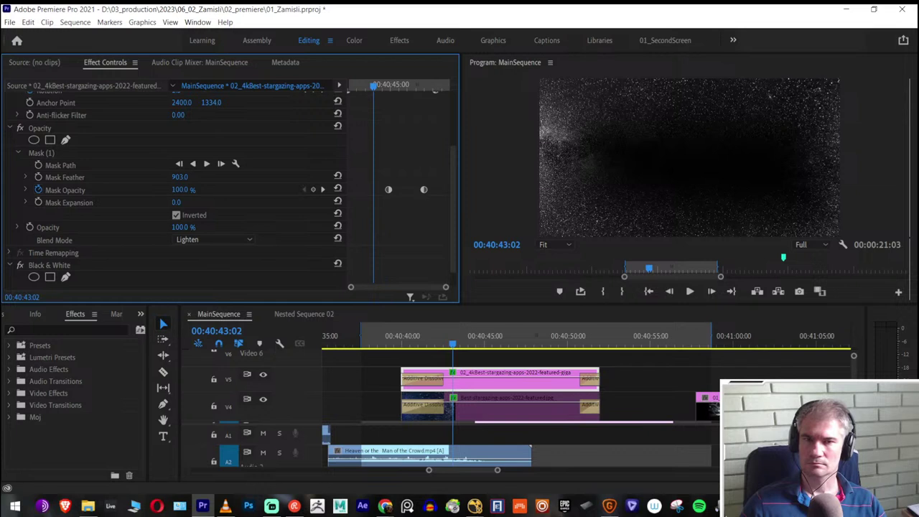
pyautogui.moveTo(183, 183); pyautogui.dragTo(231, 193)
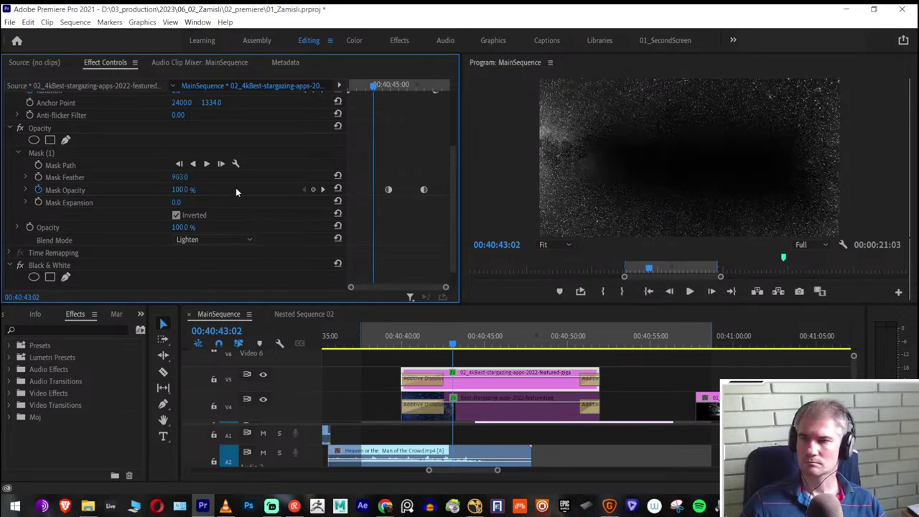
# Animate the 02_4k clip's Mask Feather from 3938 at 00:40:42:10 to 903, moving the second keyframe past 00:40:44:20
pyautogui.moveTo(371, 87); pyautogui.dragTo(388, 86)
pyautogui.click(38, 178)
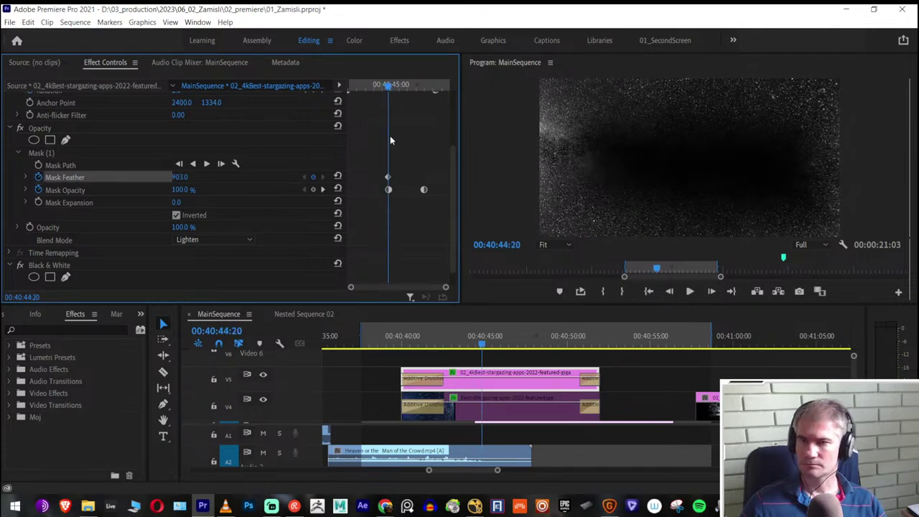
pyautogui.click(369, 86)
pyautogui.moveTo(179, 177); pyautogui.dragTo(232, 188)
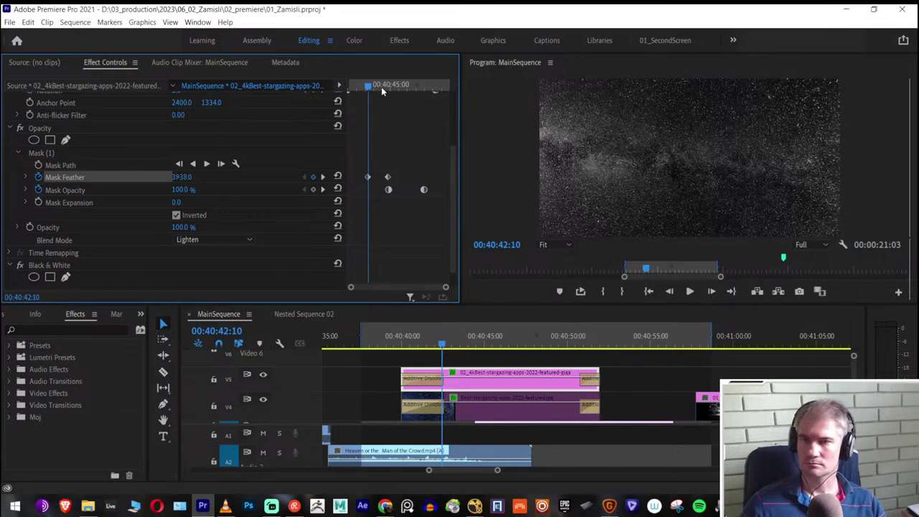
pyautogui.moveTo(363, 83); pyautogui.dragTo(409, 100)
pyautogui.moveTo(387, 177); pyautogui.dragTo(400, 177)
# Play the transition from the starfield to the framed photos in an enlarged program view, then scrub back through to 00:40:45:00
pyautogui.moveTo(378, 89)
pyautogui.mouseDown()
pyautogui.moveTo(405, 98)
pyautogui.moveTo(362, 92)
pyautogui.moveTo(377, 97)
pyautogui.mouseUp()
pyautogui.press('`')
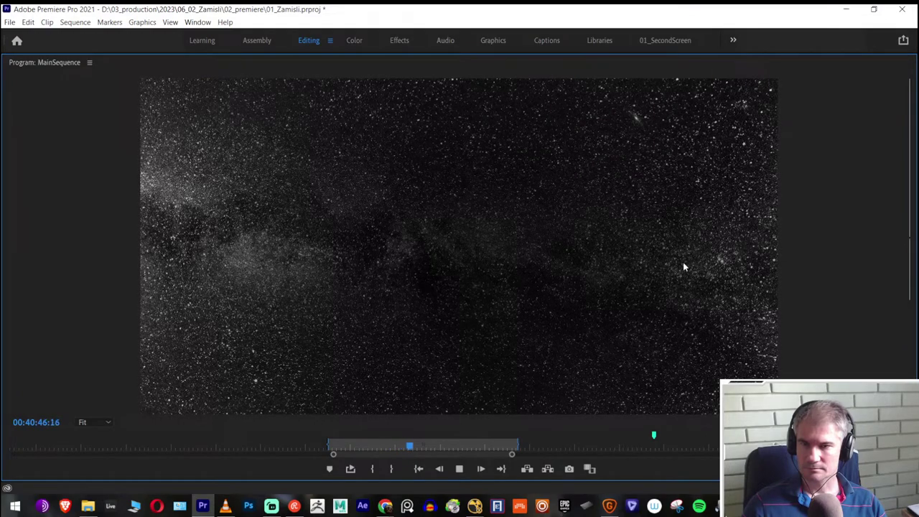
pyautogui.press('space')
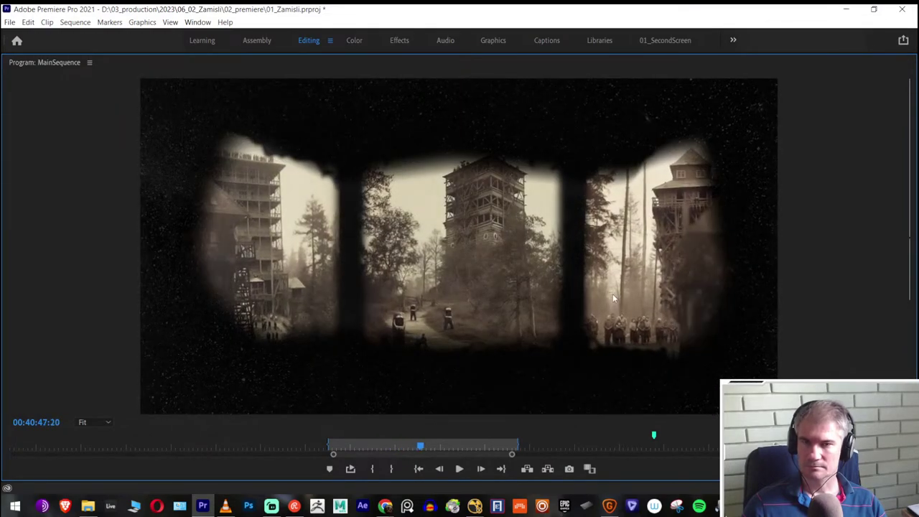
pyautogui.press('`')
pyautogui.click(438, 343)
pyautogui.moveTo(438, 344); pyautogui.dragTo(485, 355)
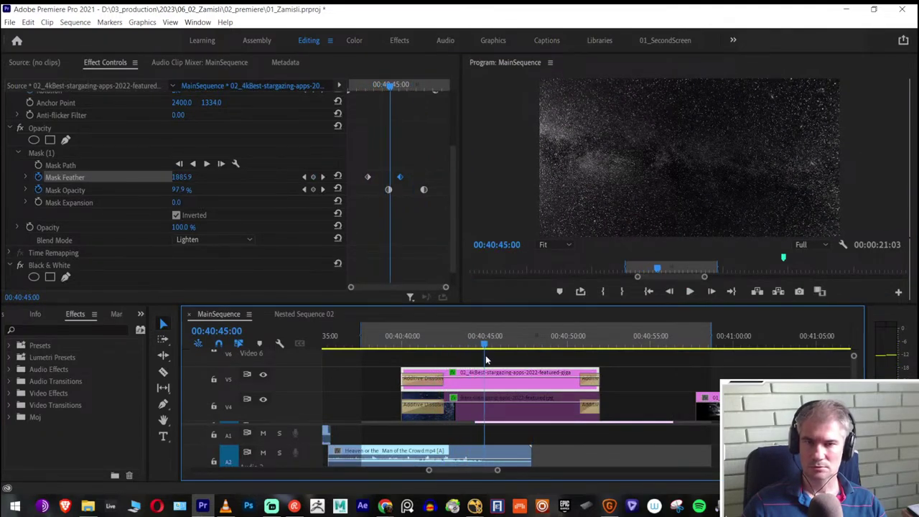
# Inspect the Frame Hold Options and Field Options of the starfield clips without changing any setting
pyautogui.rightClick(489, 399)
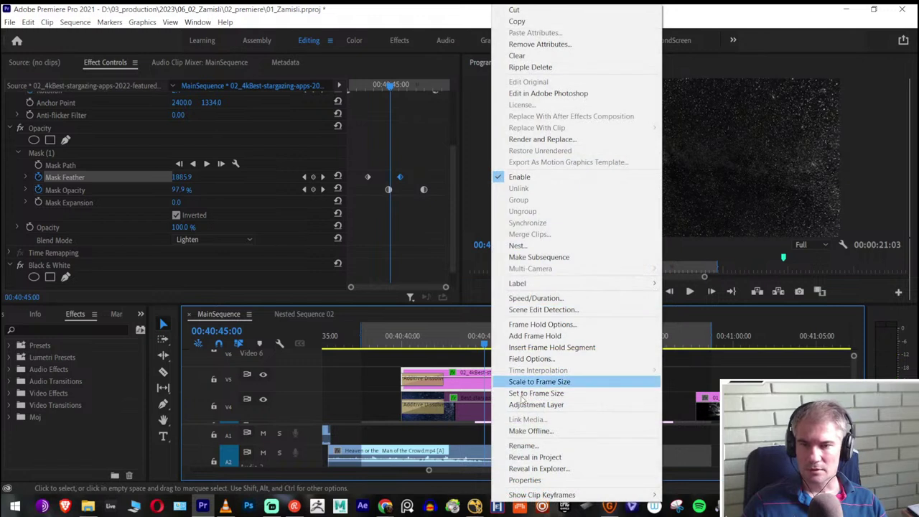
pyautogui.click(558, 325)
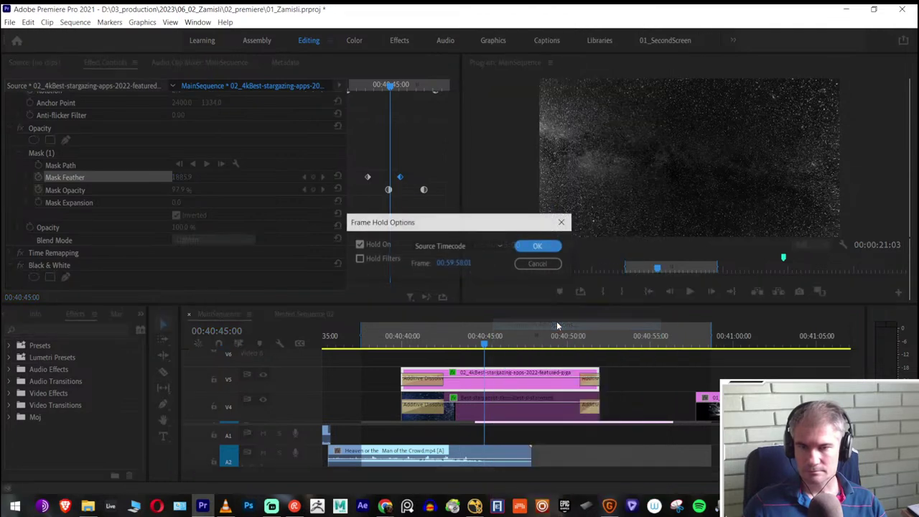
pyautogui.click(540, 263)
pyautogui.rightClick(537, 379)
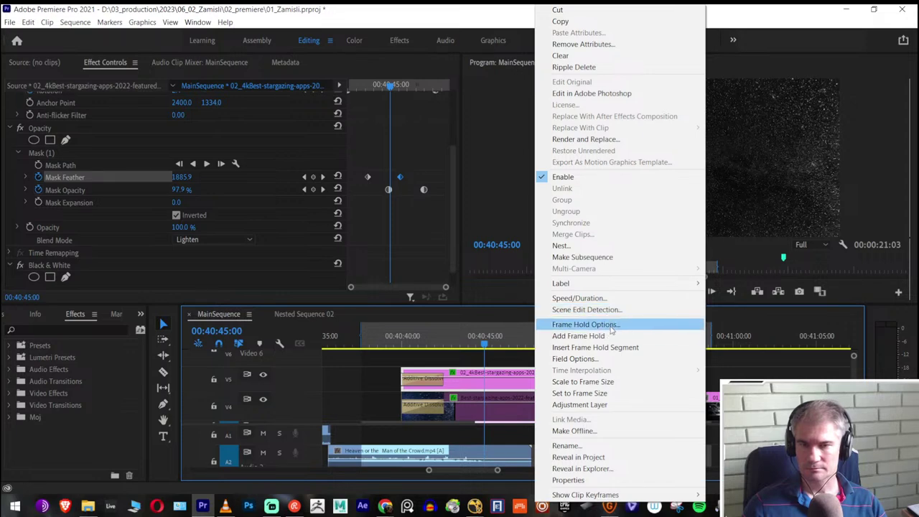
pyautogui.click(603, 358)
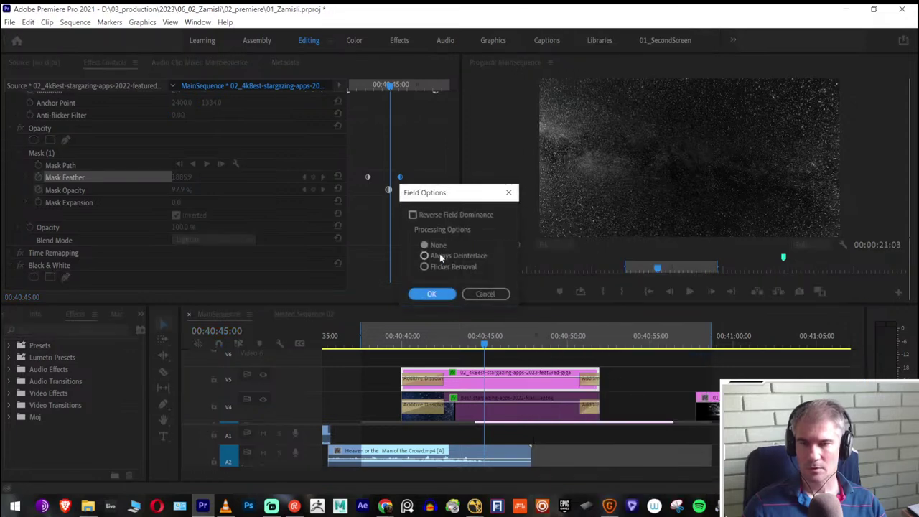
pyautogui.click(431, 295)
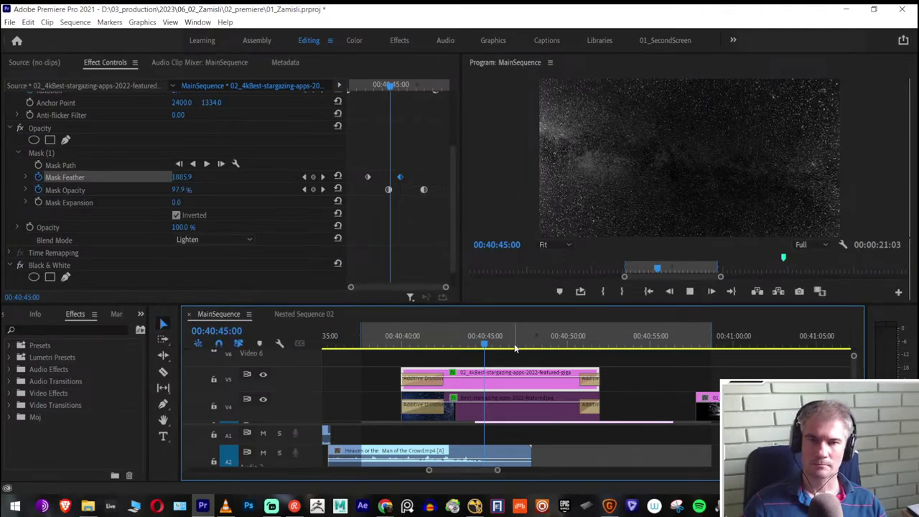
# Place the 01_4Kquixote3404 black-and-white stars clip on V6 above the 02_4k clip and match its end to the clips below
pyautogui.moveTo(508, 346); pyautogui.dragTo(747, 348)
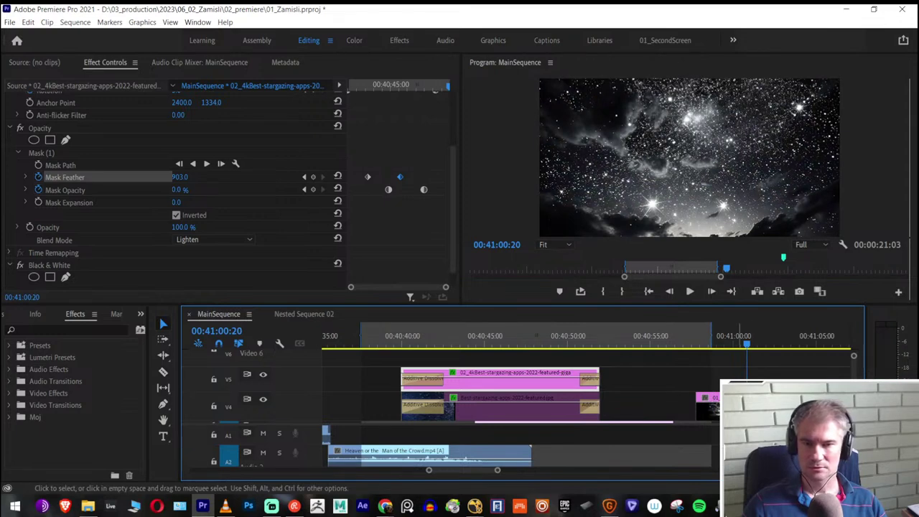
pyautogui.hotkey('ctrl', 'z')
pyautogui.moveTo(513, 357); pyautogui.dragTo(598, 357)
# Copy the 02_4k clip's attributes onto the 01_4Kquixote3404 clip on V6, including Motion, Opacity, Time Remapping and Black & White
pyautogui.click(527, 388)
pyautogui.rightClick(527, 388)
pyautogui.click(545, 23)
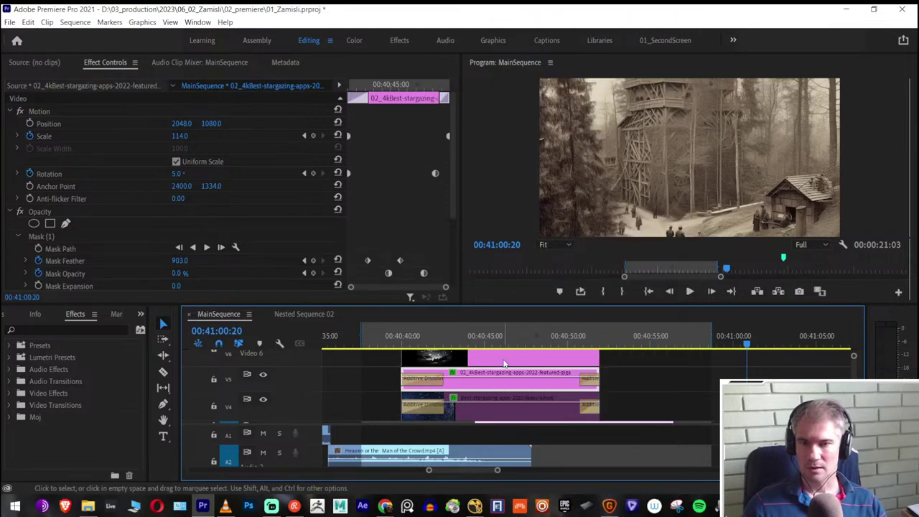
pyautogui.rightClick(503, 364)
pyautogui.click(571, 32)
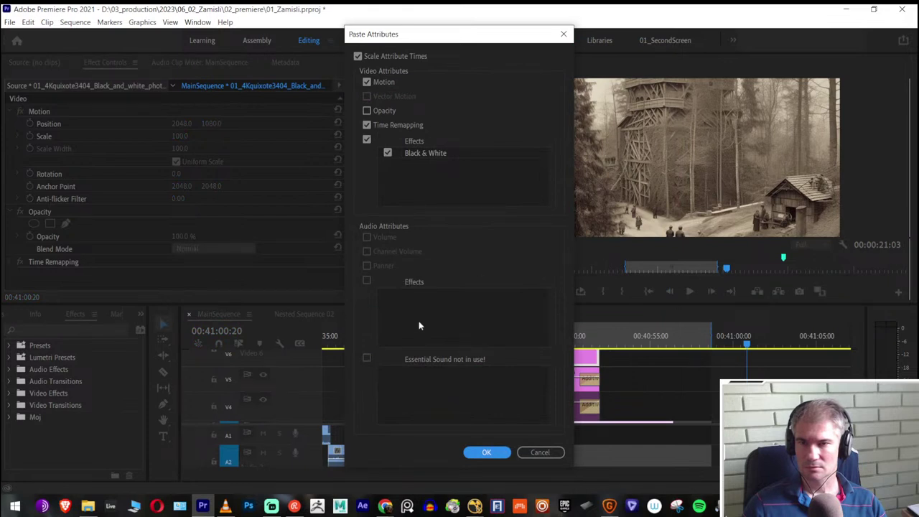
pyautogui.click(366, 111)
pyautogui.click(486, 453)
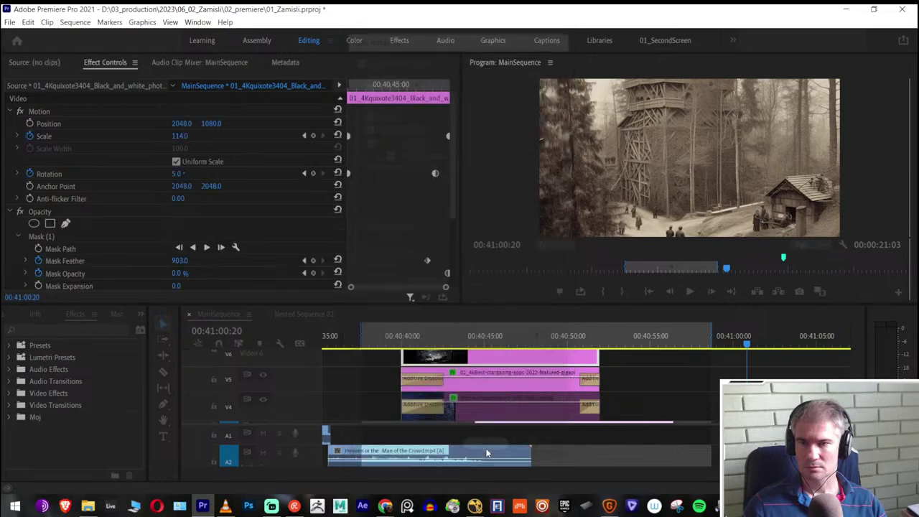
# Lengthen the Additive Dissolve at the start of the V6 stars clip to match those below, and disable the 02_4k clip on V5
pyautogui.click(457, 344)
pyautogui.moveTo(456, 344); pyautogui.dragTo(490, 361)
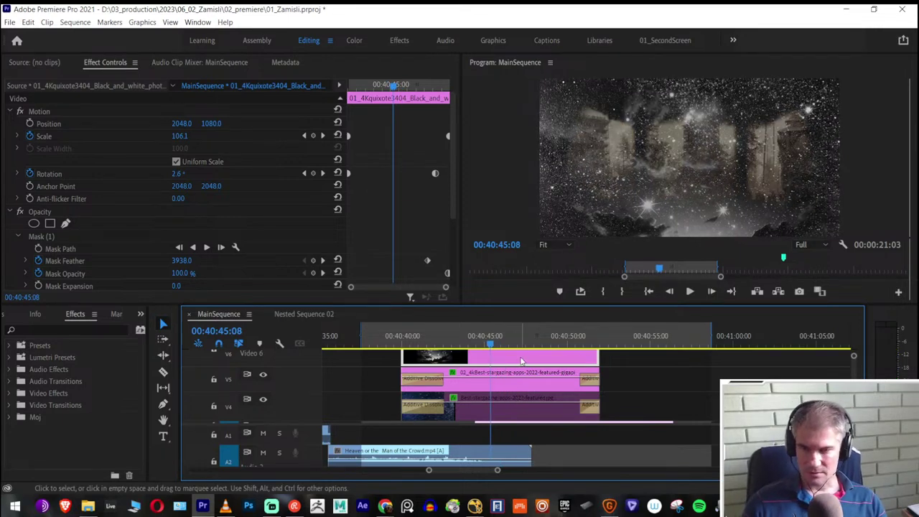
pyautogui.press('`')
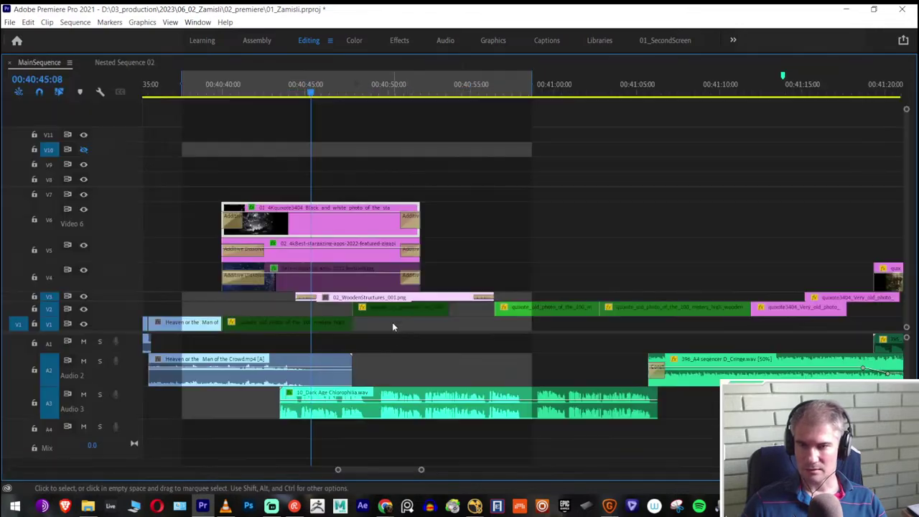
pyautogui.moveTo(239, 221); pyautogui.dragTo(265, 221)
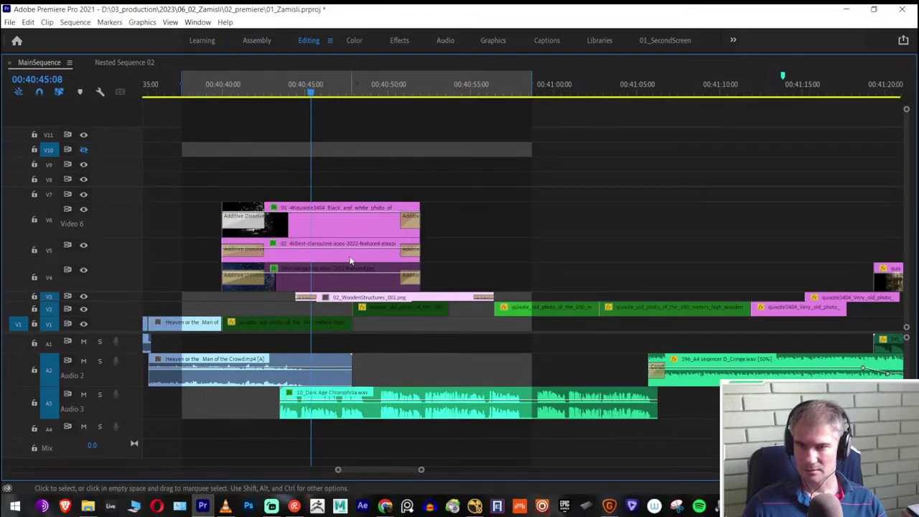
pyautogui.rightClick(350, 261)
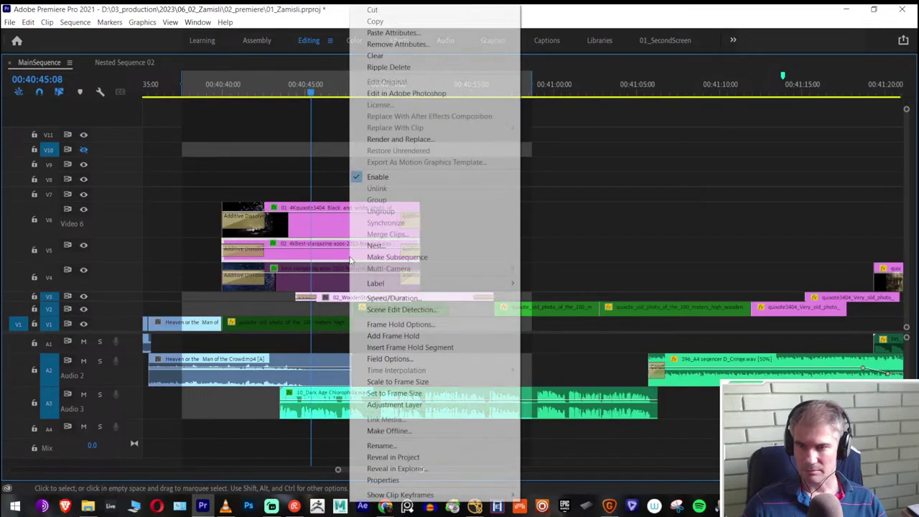
pyautogui.click(410, 178)
# Play the transition with the new stars clip in an enlarged program view, continuing to the fade-out near 00:40:51:17
pyautogui.click(234, 85)
pyautogui.press('`')
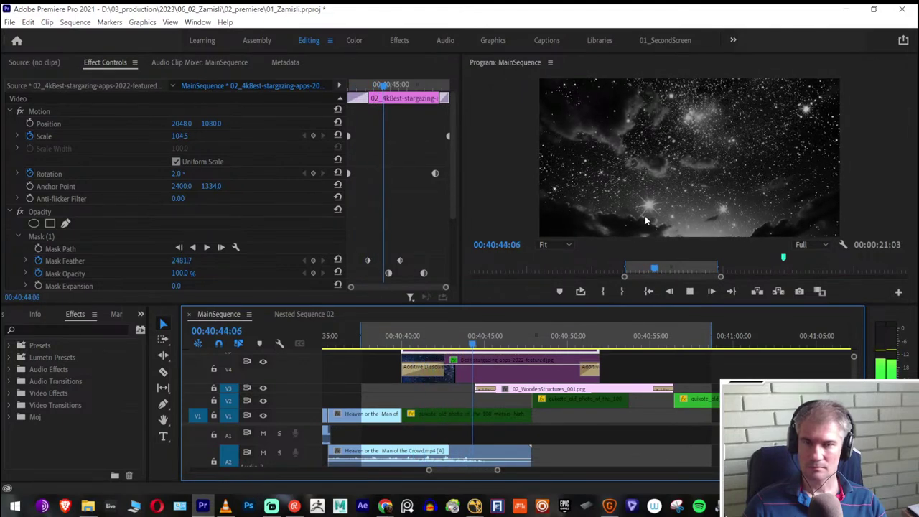
pyautogui.press('`')
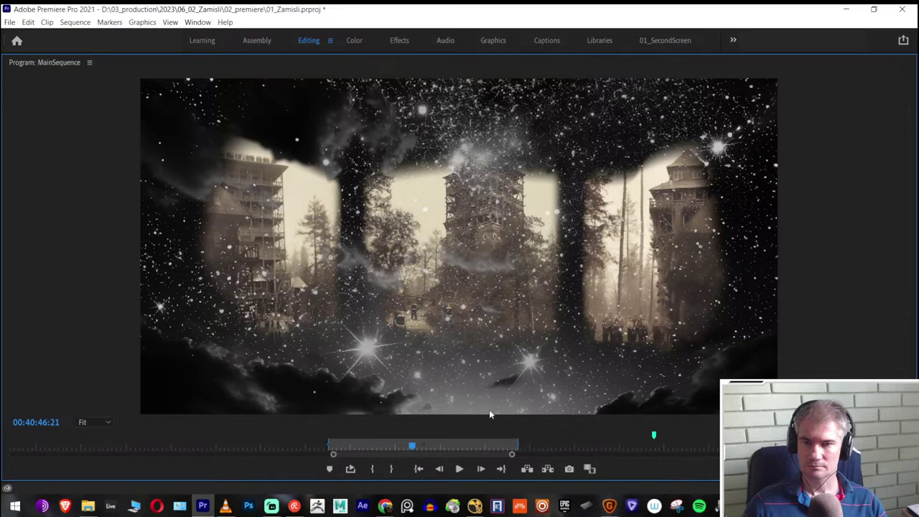
pyautogui.press('space')
pyautogui.press('`')
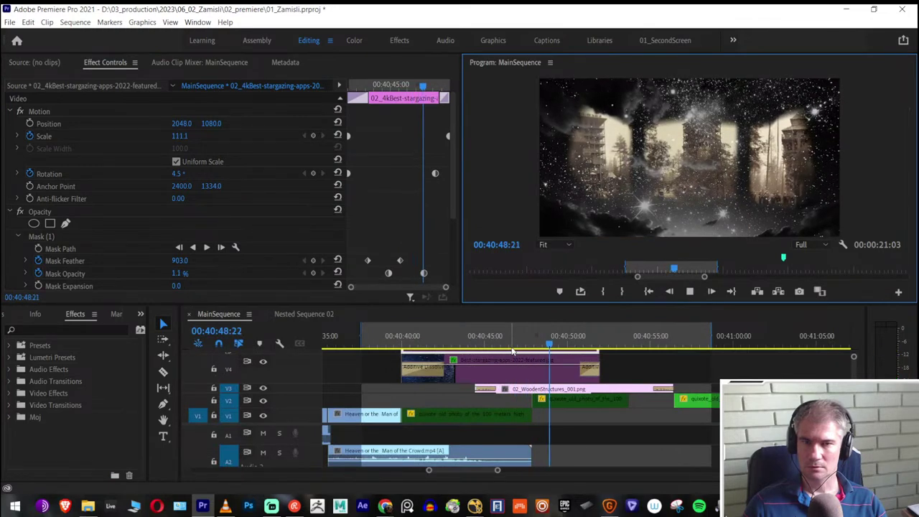
pyautogui.click(595, 344)
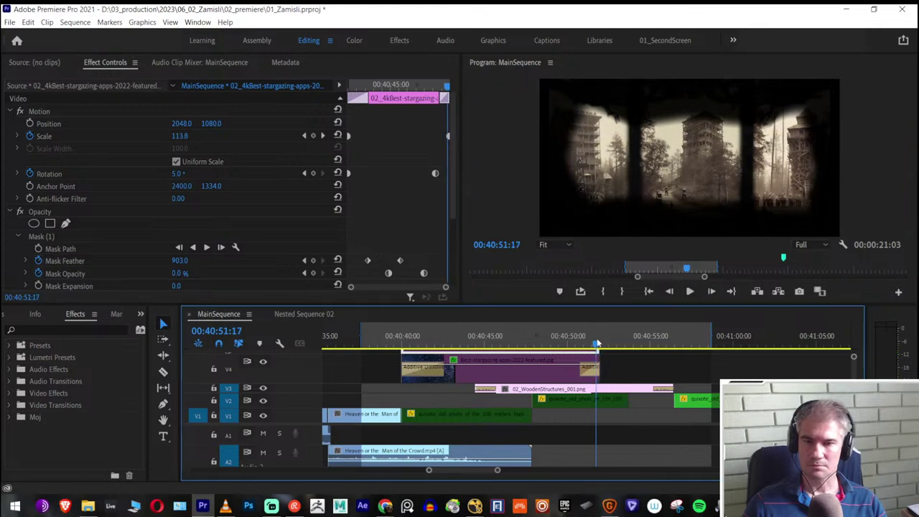
# Extend the V6 stars clip to the sequence out point and keyframe an opacity fade-down from about 00:40:50 to about 00:40:56
pyautogui.scroll(5, 263, 388)
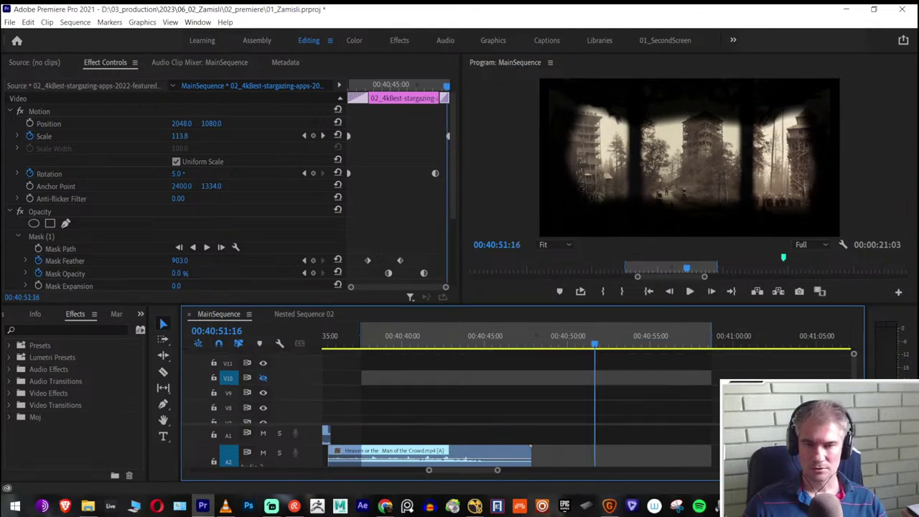
pyautogui.scroll(-3, 263, 387)
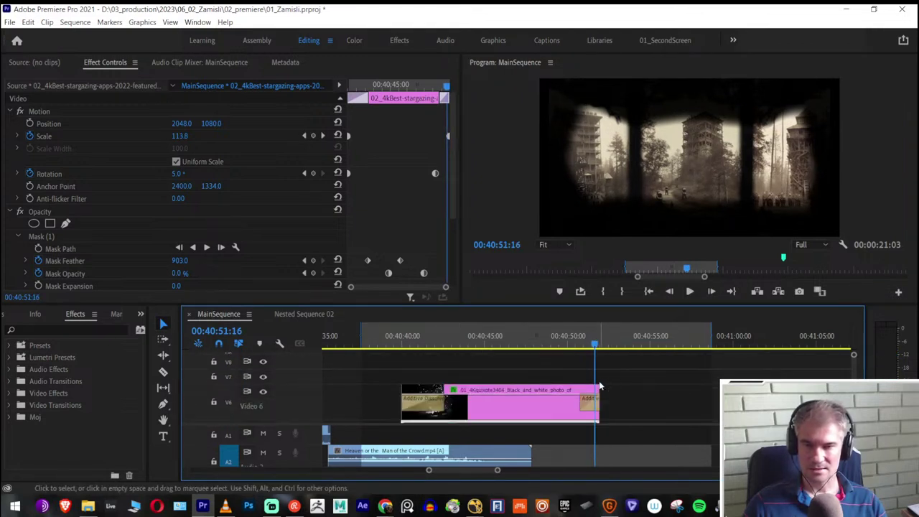
pyautogui.moveTo(594, 389); pyautogui.dragTo(711, 391)
pyautogui.click(615, 400)
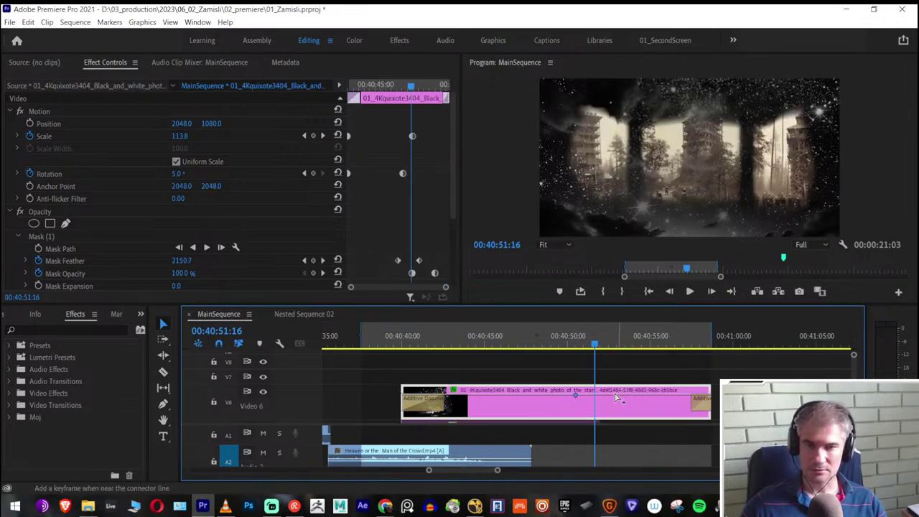
pyautogui.moveTo(614, 395); pyautogui.dragTo(674, 415)
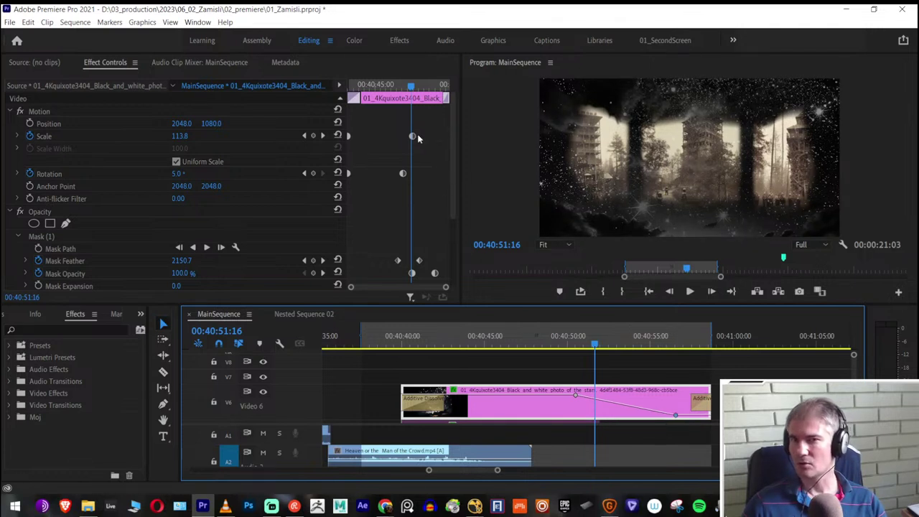
# Select the stars clip's second Scale keyframe and save the project
pyautogui.click(412, 136)
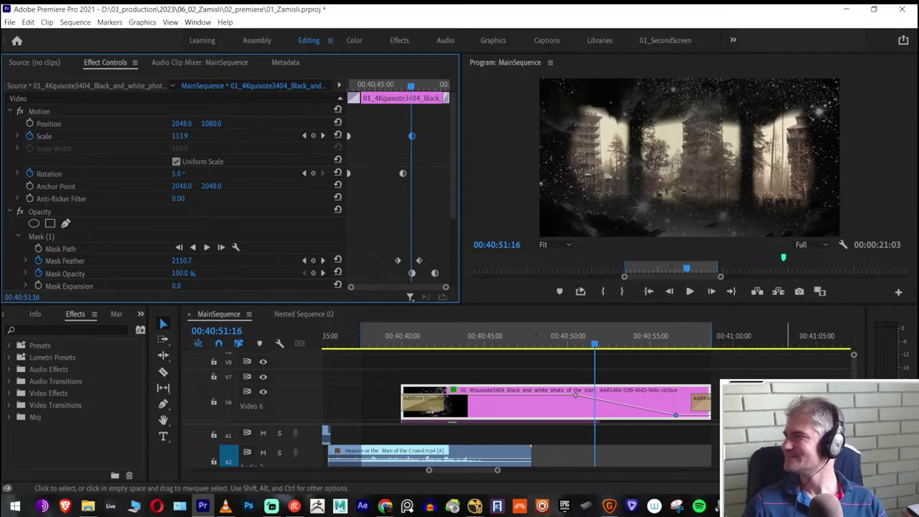
pyautogui.click(560, 342)
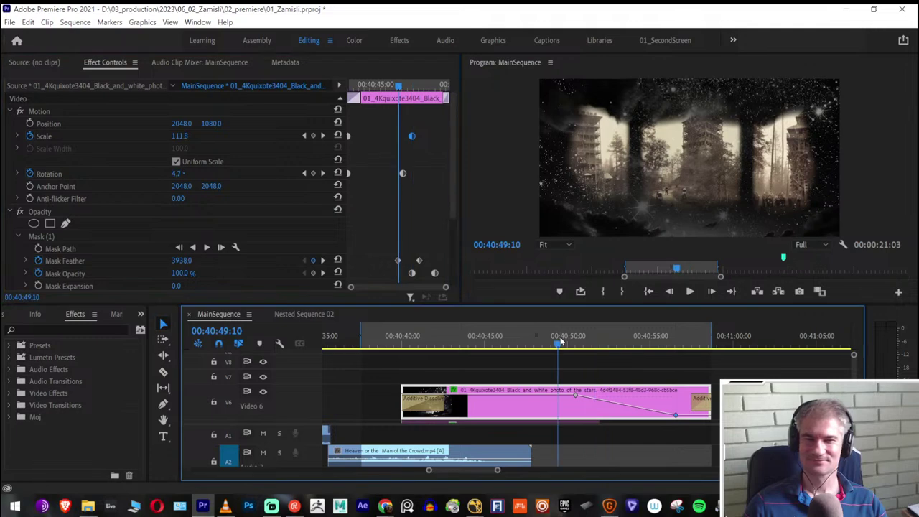
pyautogui.hotkey('ctrl', 's')
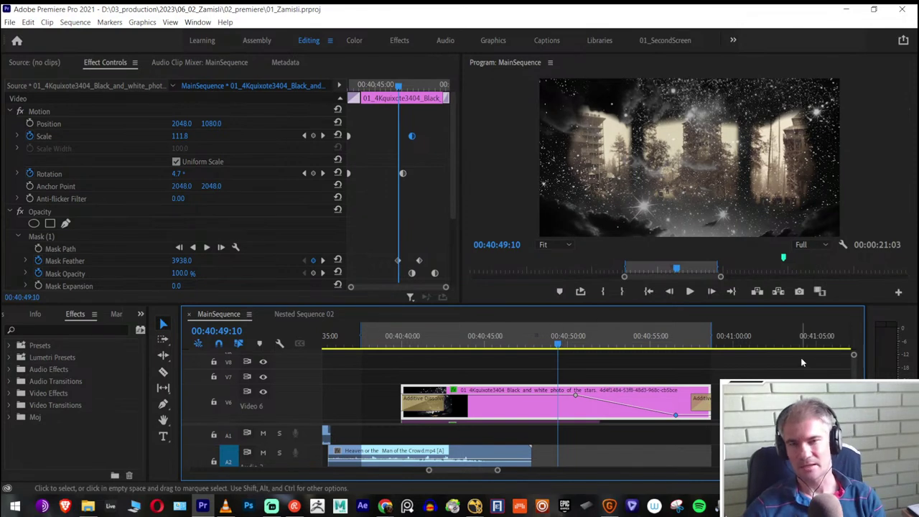
# Review the stars clip's fade-out, then move its second Scale keyframe to about 00:40:57:19, near the clip's end
pyautogui.moveTo(543, 338); pyautogui.dragTo(538, 343)
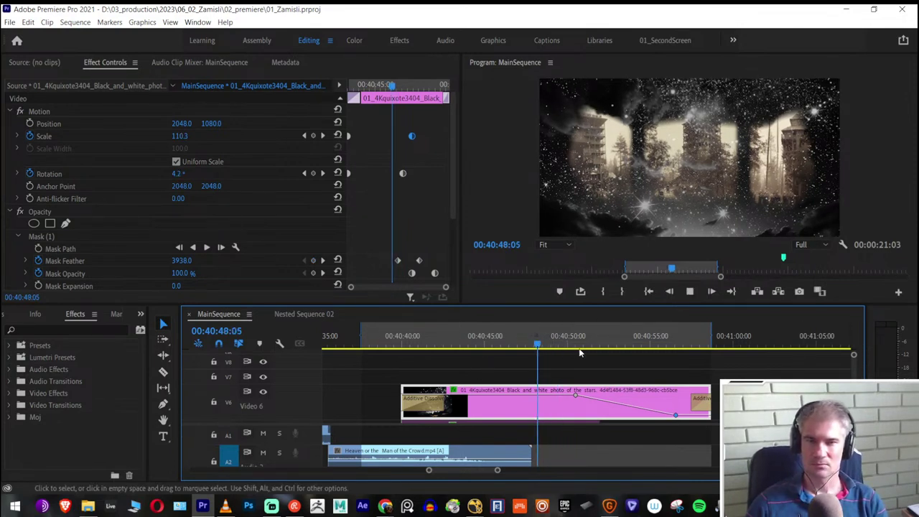
pyautogui.press('space')
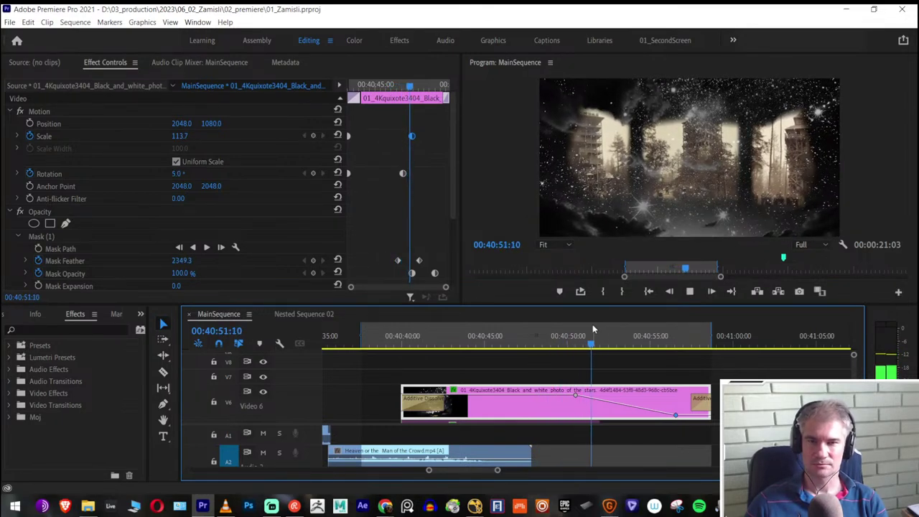
pyautogui.click(645, 343)
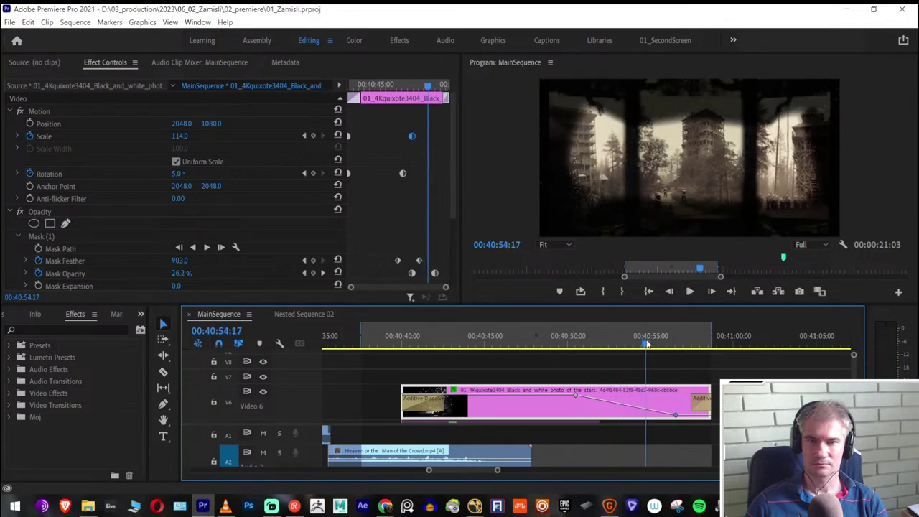
pyautogui.moveTo(645, 345); pyautogui.dragTo(630, 357)
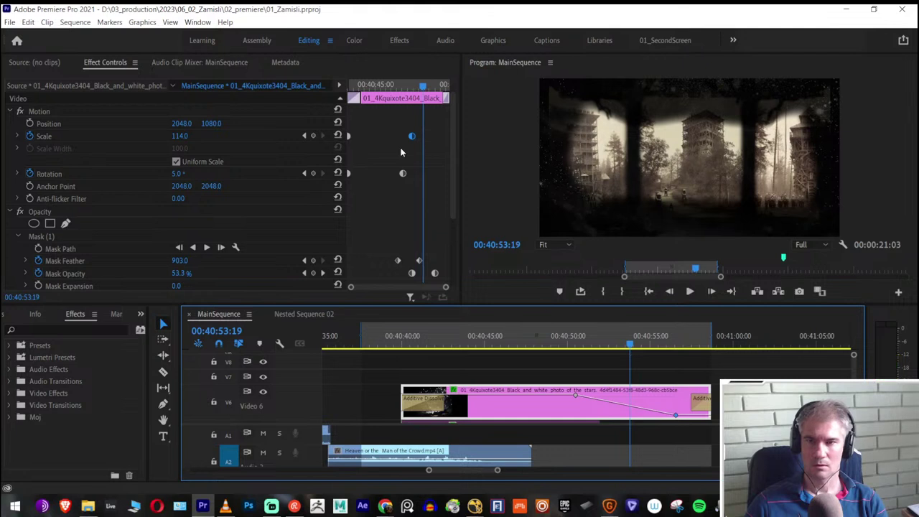
pyautogui.moveTo(412, 137); pyautogui.dragTo(445, 146)
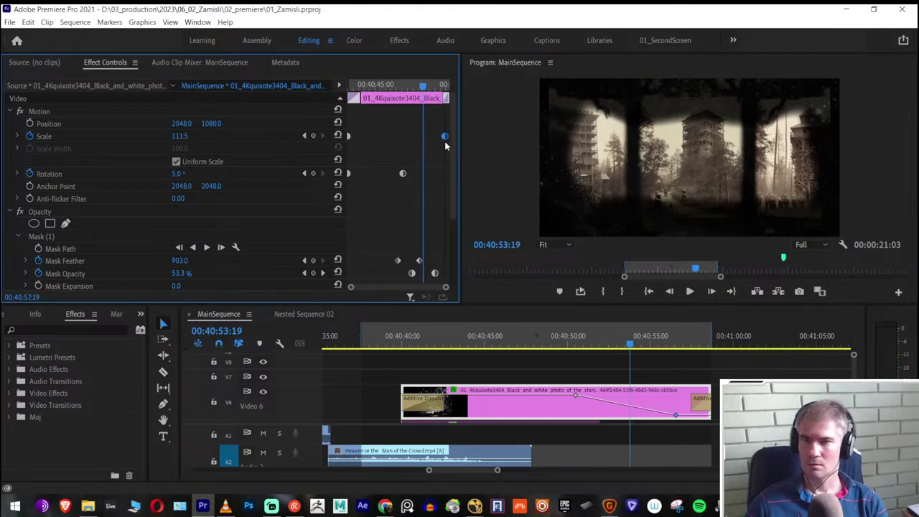
# Play the transition from 00:40:43:01 and lower the program playback resolution to 1/16
pyautogui.click(451, 339)
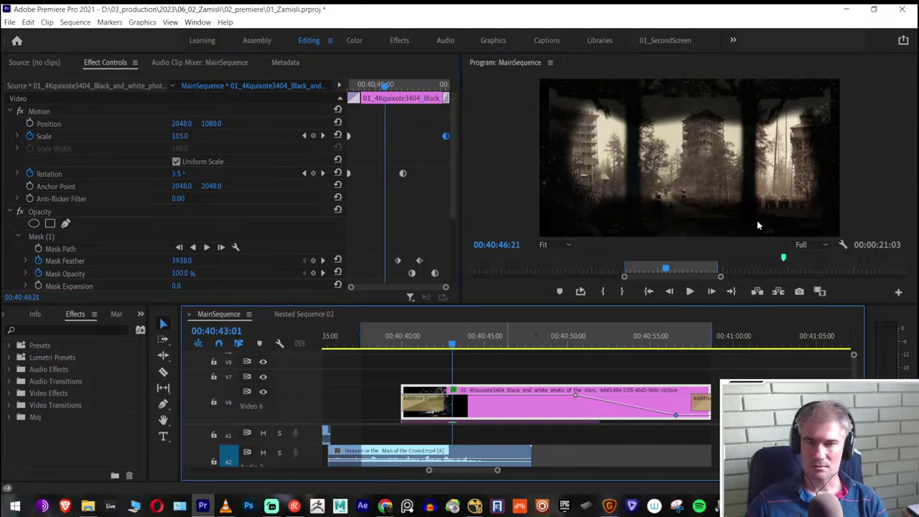
pyautogui.press('space')
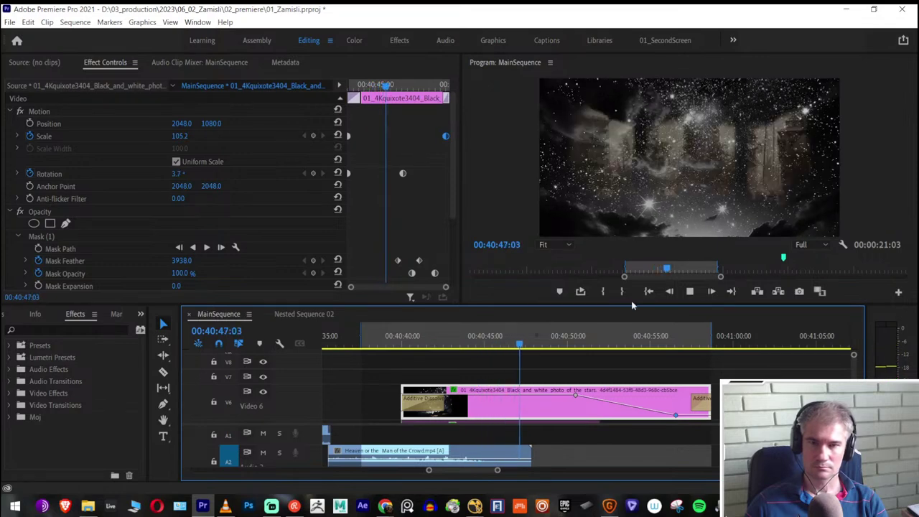
pyautogui.moveTo(515, 344)
pyautogui.mouseDown()
pyautogui.moveTo(506, 343)
pyautogui.moveTo(574, 359)
pyautogui.moveTo(528, 351)
pyautogui.mouseUp()
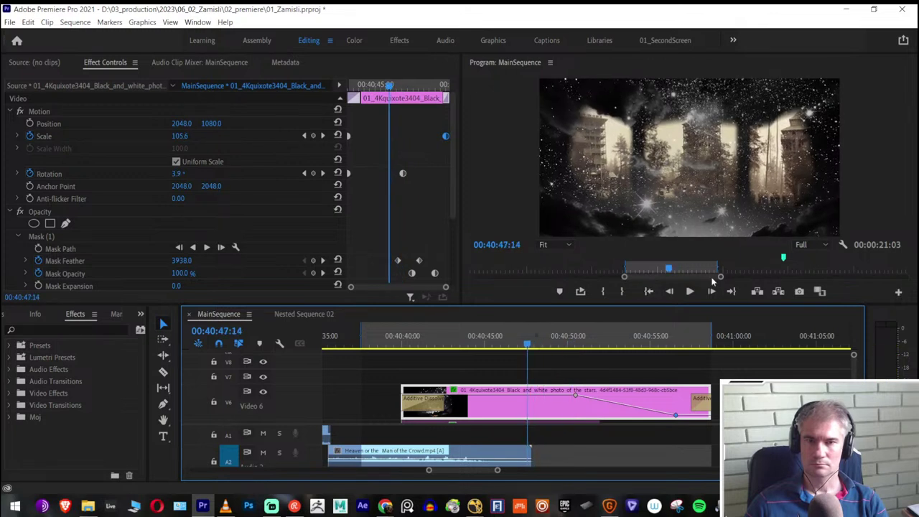
pyautogui.click(804, 245)
pyautogui.click(810, 306)
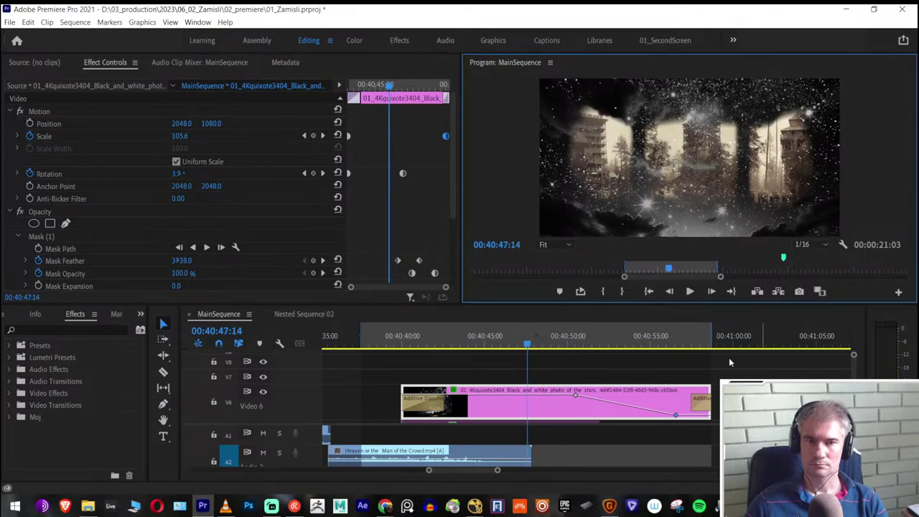
# Increase track V3's height and lengthen the Additive Dissolve at the start of 02_WoodenStructures_001.png to 00:00:02:08
pyautogui.click(485, 346)
pyautogui.moveTo(485, 346)
pyautogui.mouseDown()
pyautogui.moveTo(464, 346)
pyautogui.moveTo(495, 350)
pyautogui.mouseUp()
pyautogui.press('`')
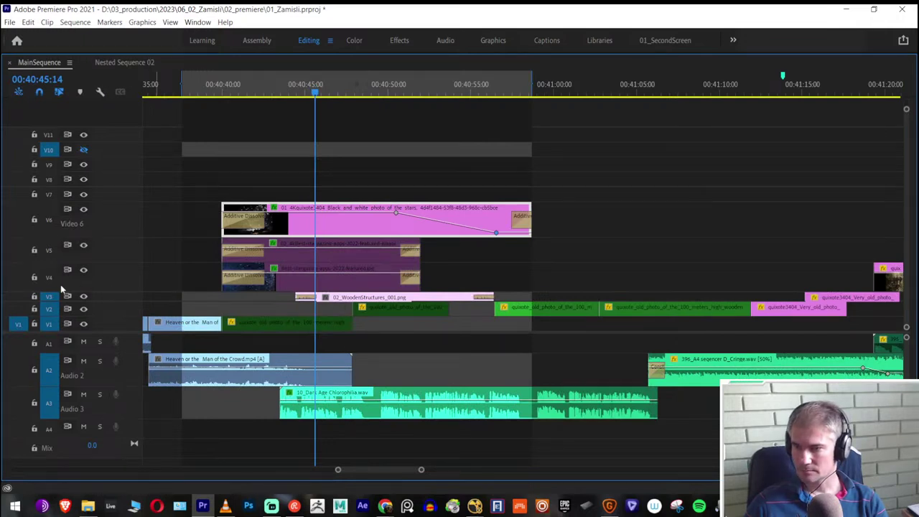
pyautogui.moveTo(65, 293); pyautogui.dragTo(68, 269)
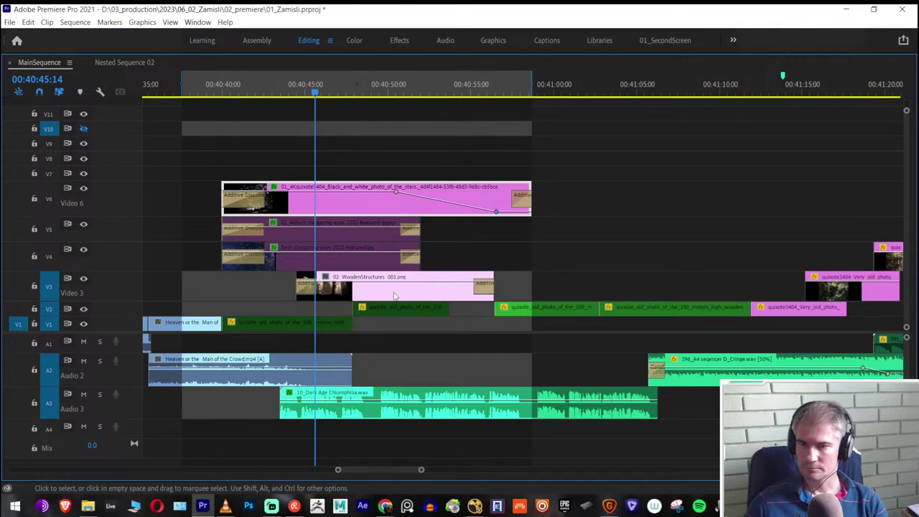
pyautogui.press('`')
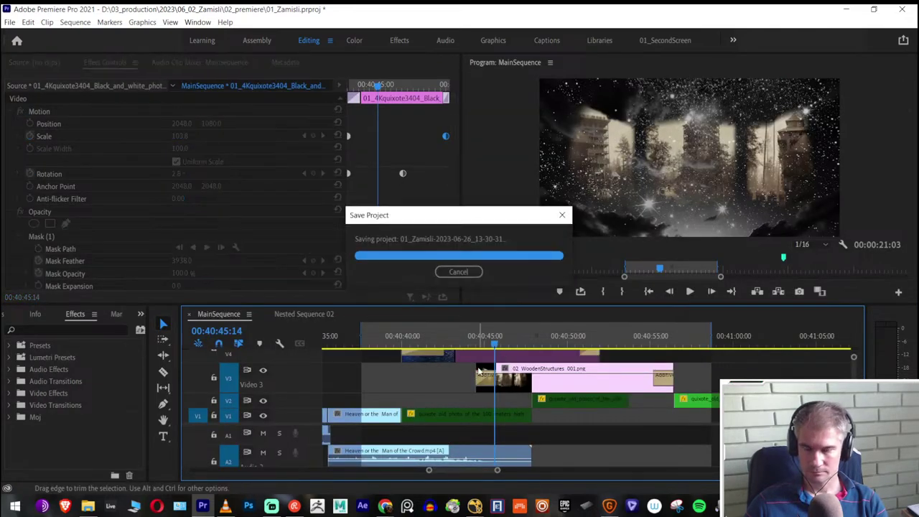
pyautogui.moveTo(477, 369); pyautogui.dragTo(480, 370)
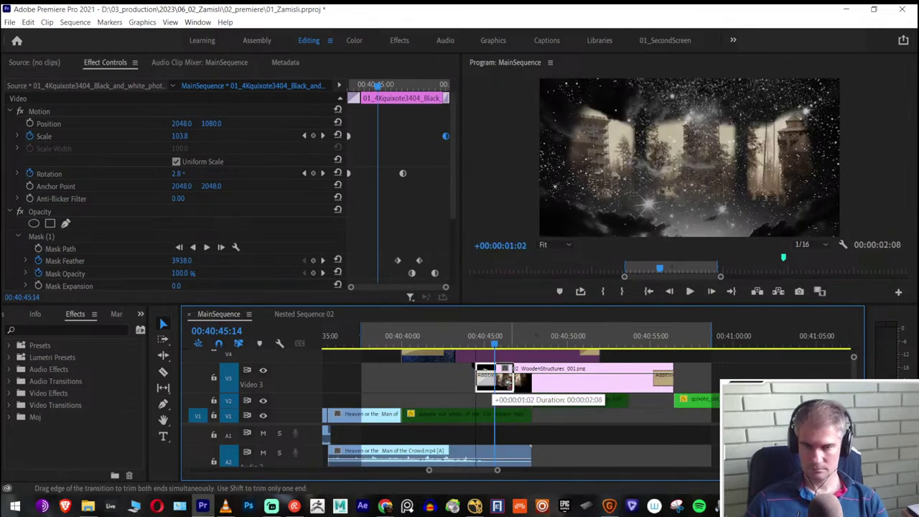
pyautogui.click(488, 381)
# Add opacity fade-in keyframes at the start of 02_WoodenStructures_001.png and shift the clip earlier, to begin at about 00:40:43
pyautogui.click(480, 345)
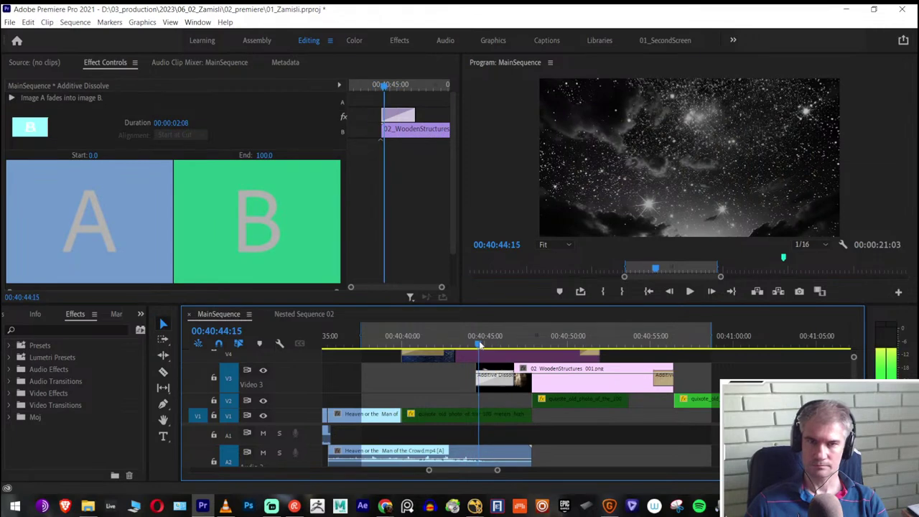
pyautogui.moveTo(480, 345); pyautogui.dragTo(487, 346)
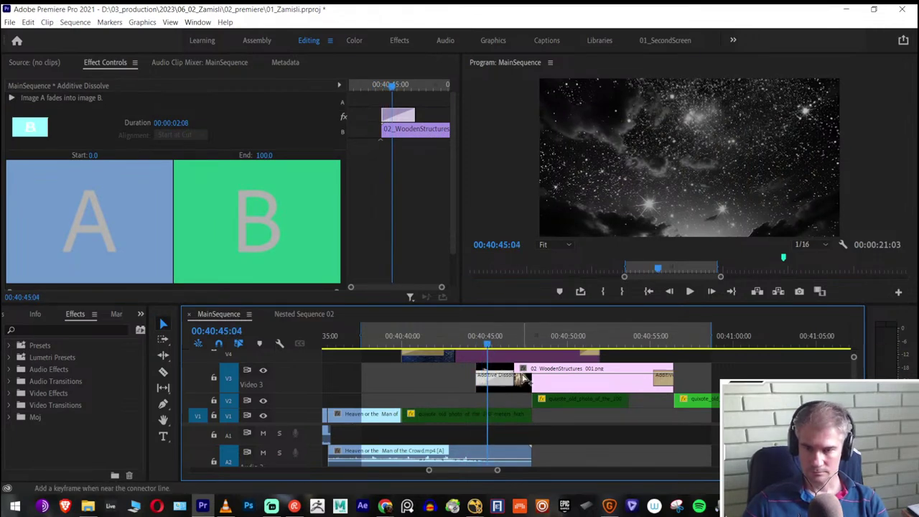
pyautogui.click(520, 381)
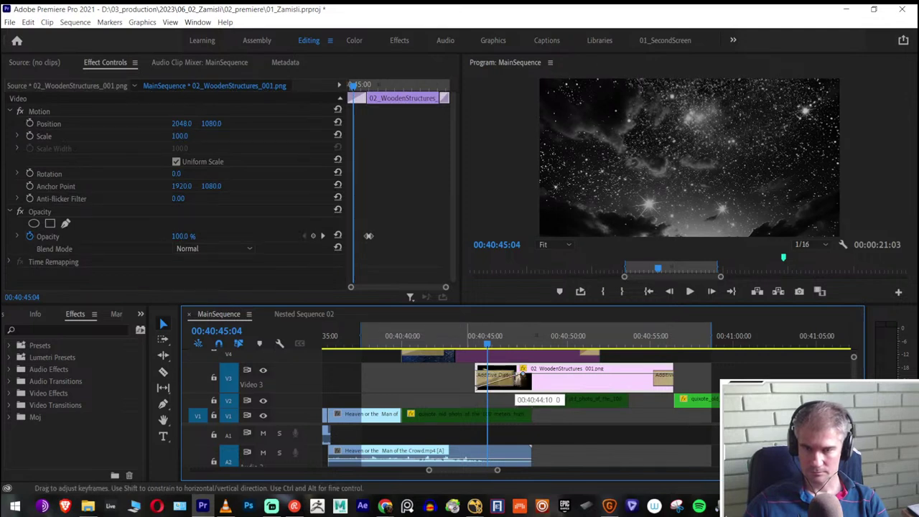
pyautogui.click(489, 347)
pyautogui.moveTo(490, 347); pyautogui.dragTo(504, 359)
pyautogui.moveTo(572, 394); pyautogui.dragTo(551, 393)
pyautogui.moveTo(453, 348); pyautogui.dragTo(487, 357)
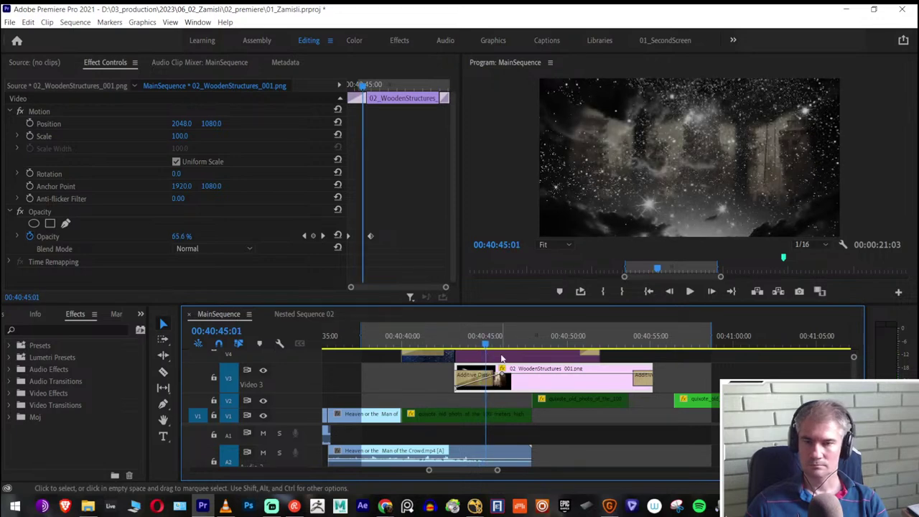
# Select the stars clip's Mask (1) and change both Mask Feather keyframes to Auto Bezier interpolation
pyautogui.press('`')
pyautogui.click(481, 200)
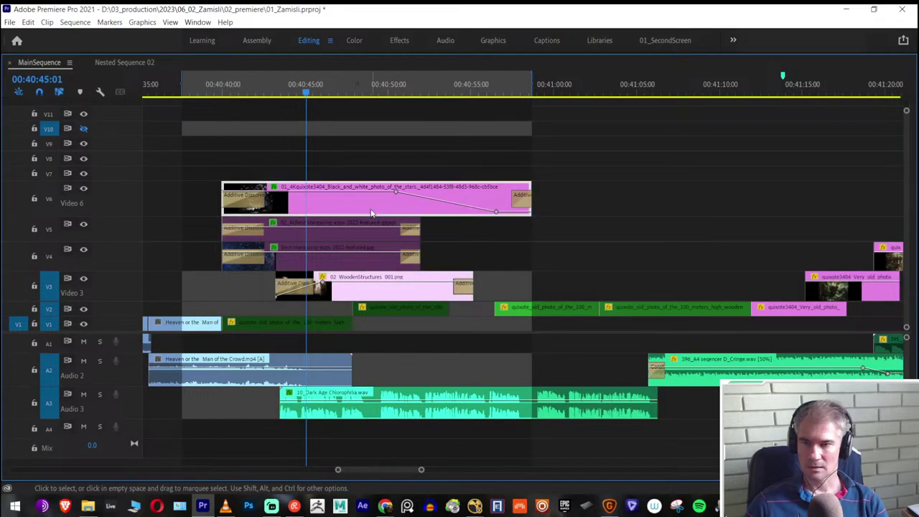
pyautogui.press('`')
pyautogui.moveTo(373, 88); pyautogui.dragTo(387, 98)
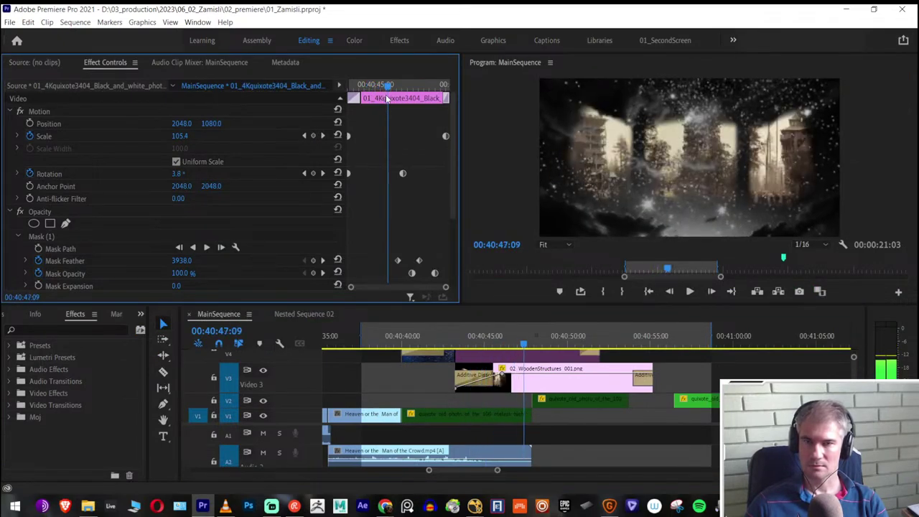
pyautogui.click(55, 237)
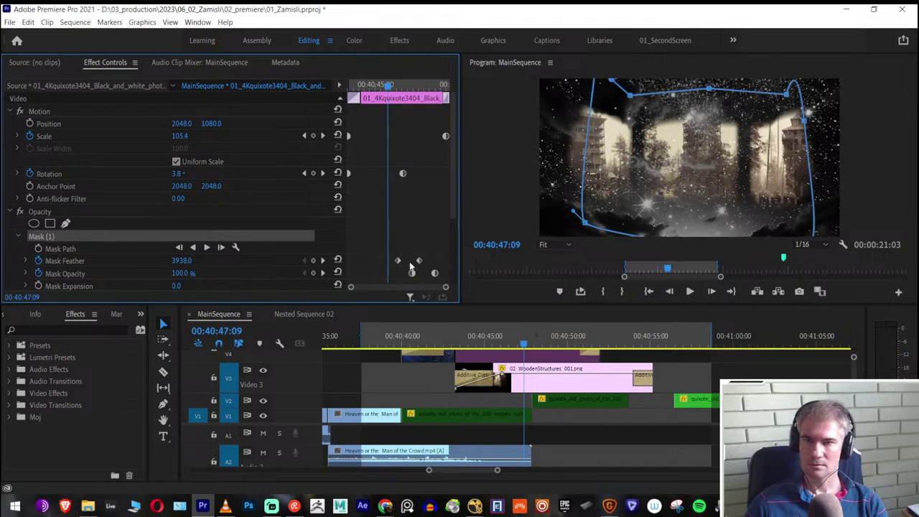
pyautogui.rightClick(420, 263)
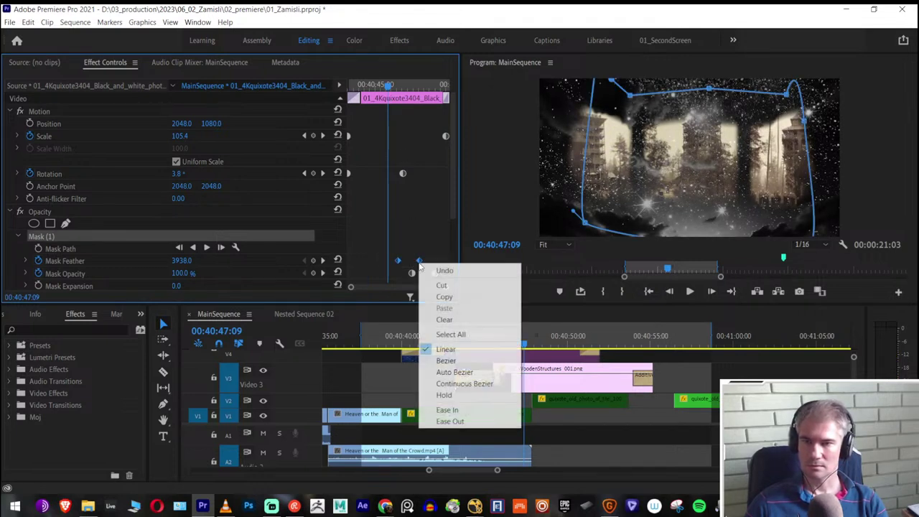
pyautogui.click(442, 371)
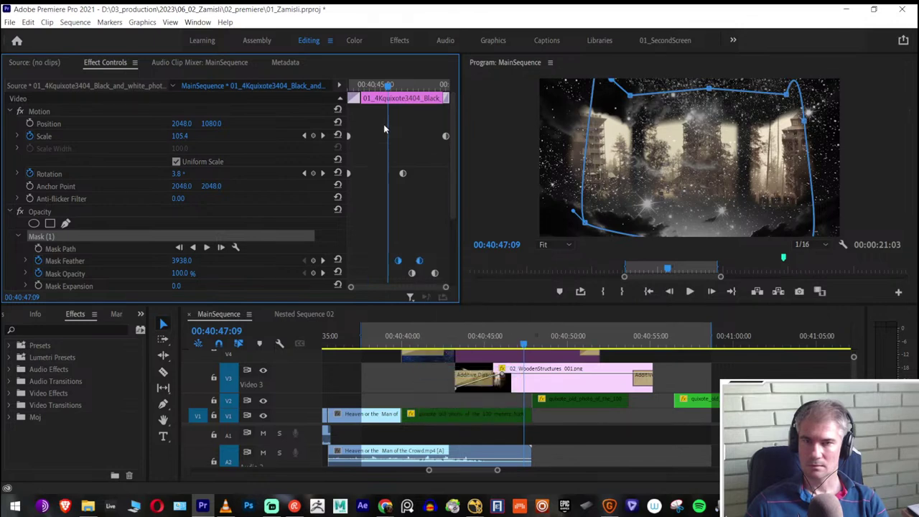
# Review the starfield transition up to 00:40:51:14 and rotate the stars clip's opacity mask slightly counter-clockwise
pyautogui.moveTo(389, 86); pyautogui.dragTo(380, 92)
pyautogui.press('`')
pyautogui.press('`')
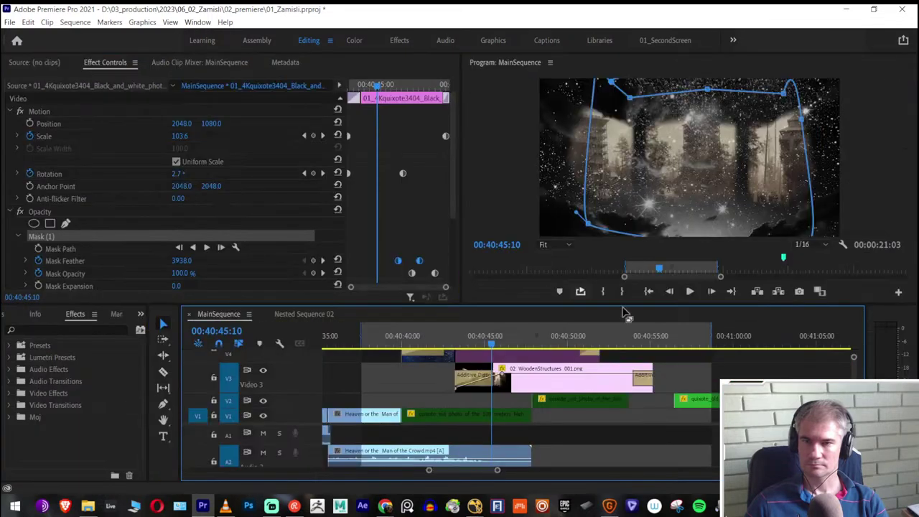
pyautogui.moveTo(377, 84); pyautogui.dragTo(414, 112)
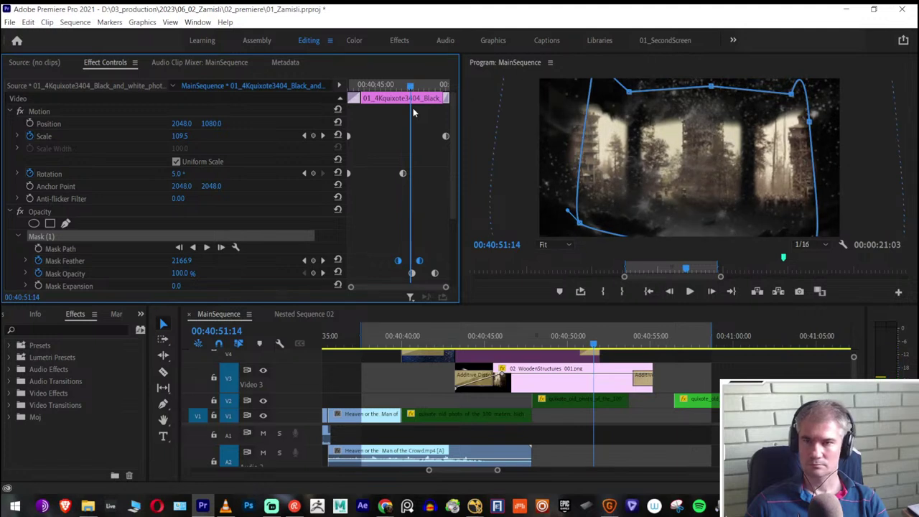
pyautogui.moveTo(582, 226); pyautogui.dragTo(575, 221)
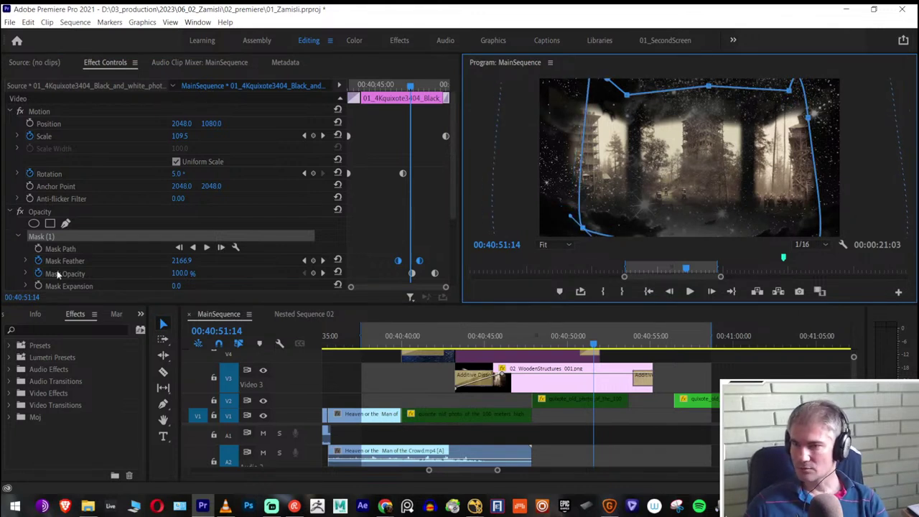
# Add a Mask Feather keyframe of 2059.9 to the stars clip's mask at 00:40:51:14
pyautogui.scroll(-3, 178, 163)
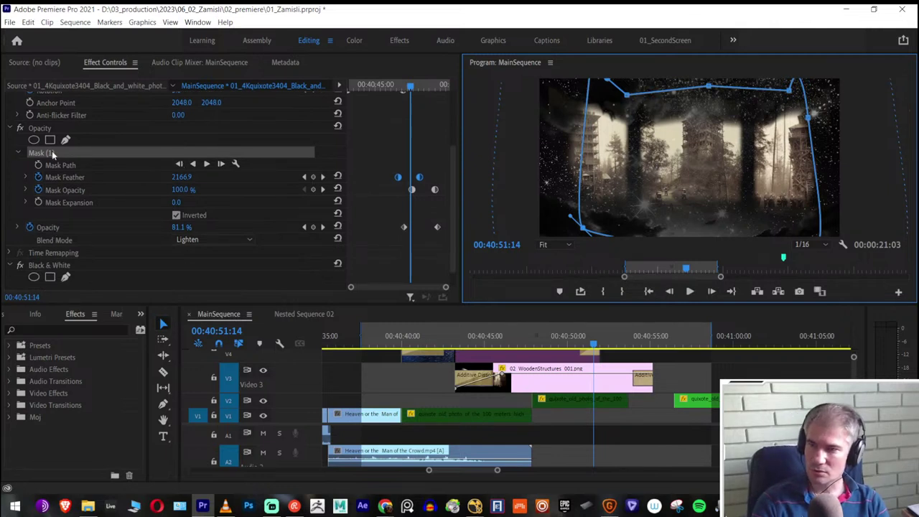
pyautogui.click(20, 154)
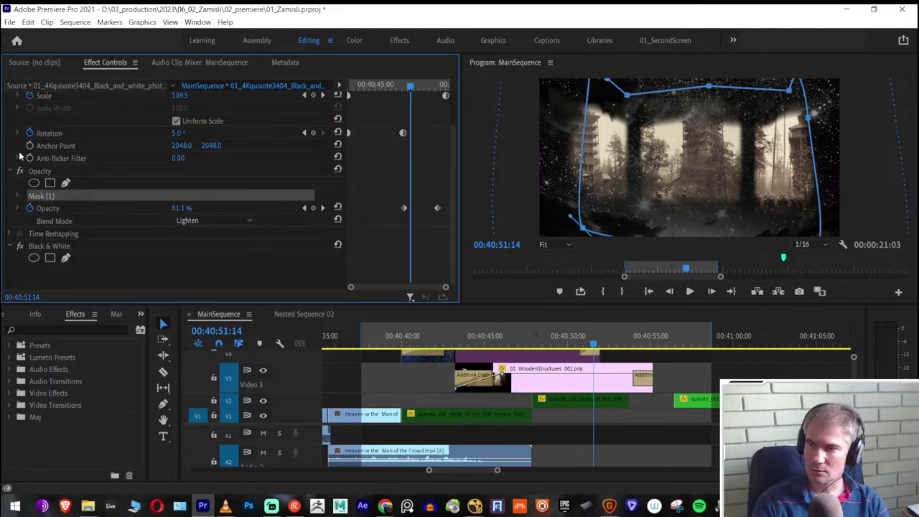
pyautogui.click(19, 196)
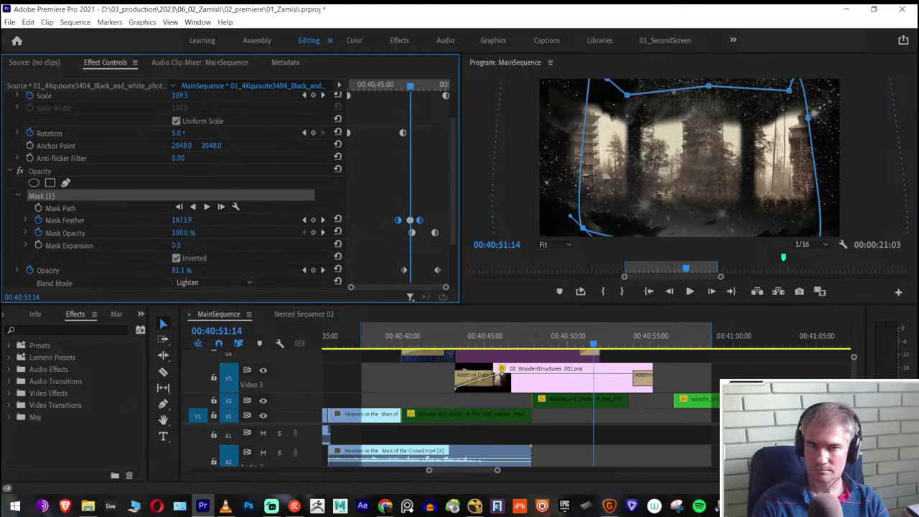
pyautogui.moveTo(180, 219); pyautogui.dragTo(162, 219)
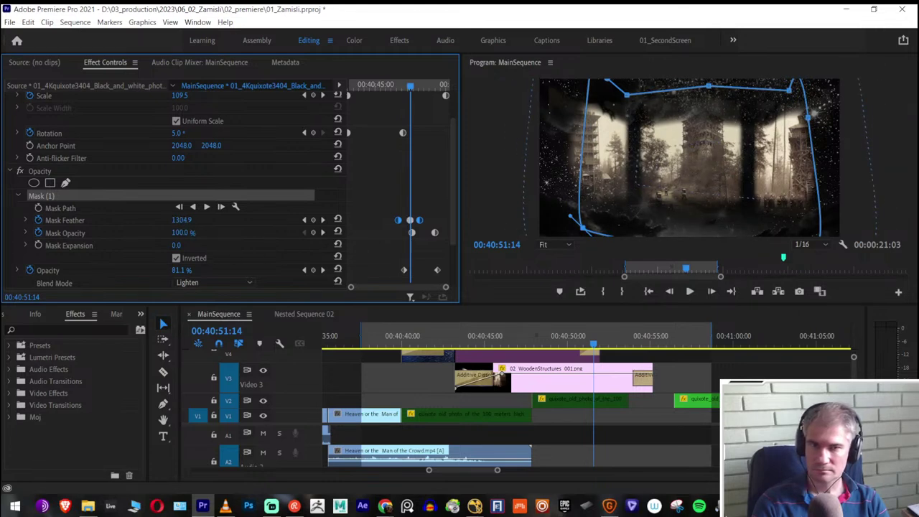
pyautogui.moveTo(179, 219); pyautogui.dragTo(191, 219)
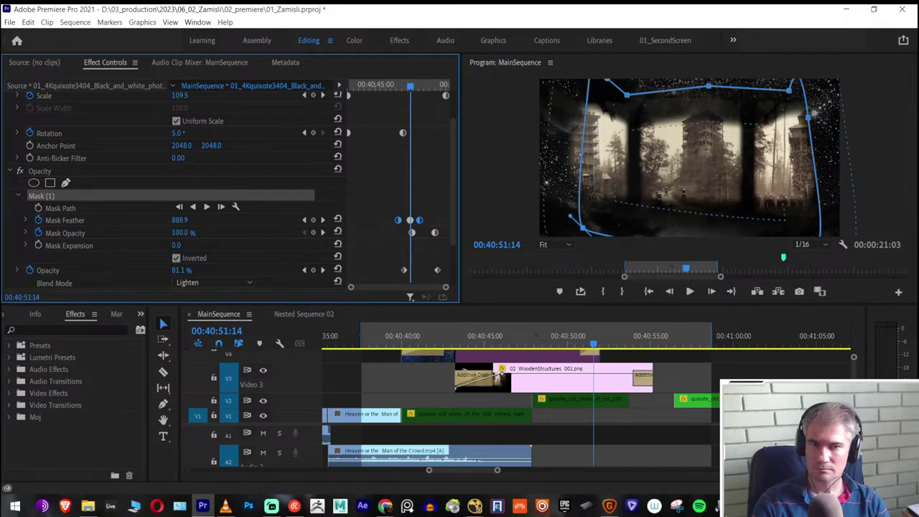
pyautogui.moveTo(179, 220); pyautogui.dragTo(193, 220)
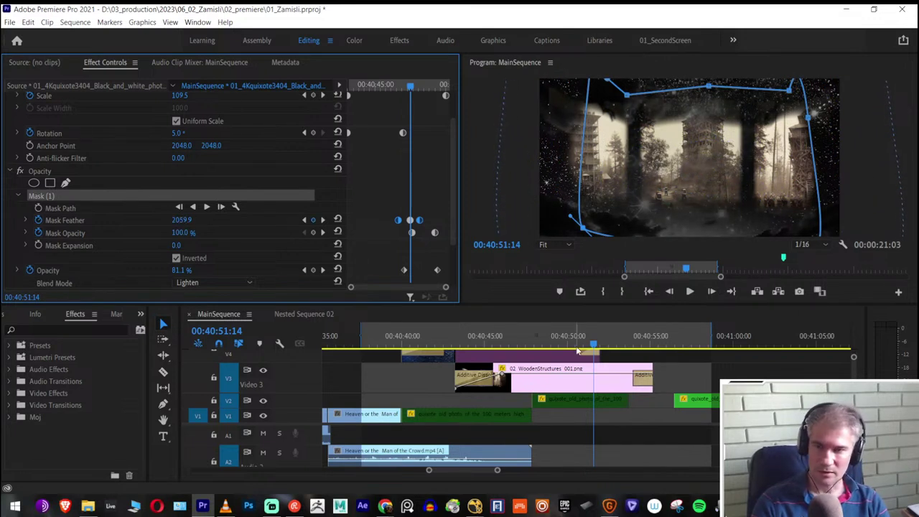
# Reduce the stars clip's Mask Feather animation to two keyframes, at about 00:40:45 and 00:40:49, checking the fade in between
pyautogui.moveTo(410, 86)
pyautogui.mouseDown()
pyautogui.moveTo(419, 86)
pyautogui.moveTo(400, 87)
pyautogui.moveTo(435, 93)
pyautogui.moveTo(391, 96)
pyautogui.moveTo(403, 95)
pyautogui.mouseUp()
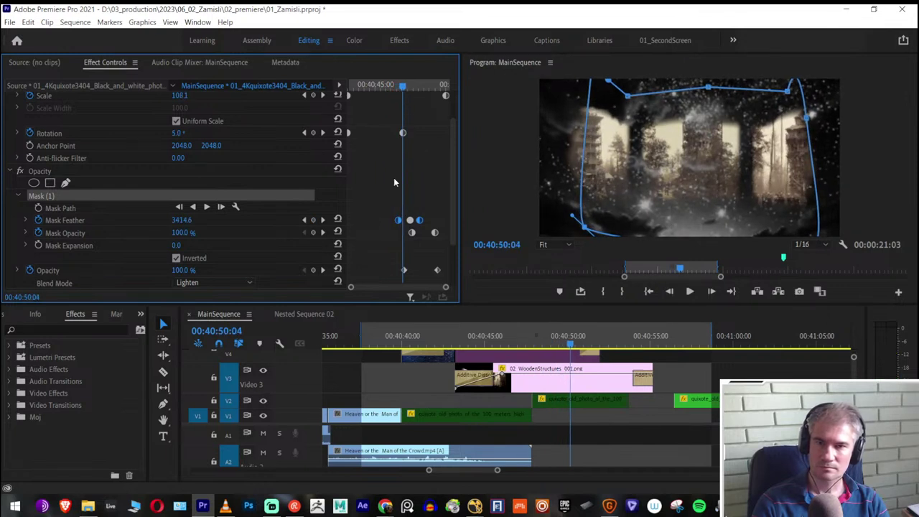
pyautogui.moveTo(394, 221)
pyautogui.mouseDown()
pyautogui.moveTo(350, 219)
pyautogui.moveTo(403, 222)
pyautogui.mouseUp()
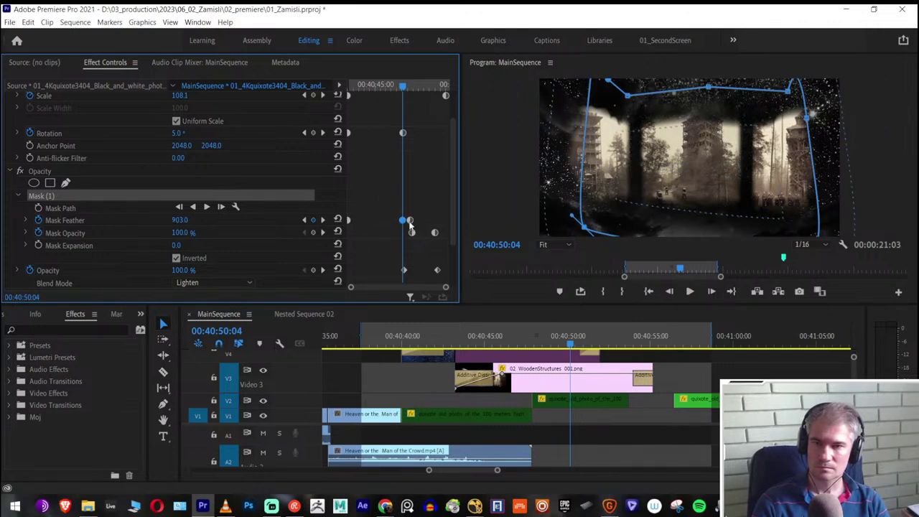
pyautogui.moveTo(410, 220); pyautogui.dragTo(428, 220)
pyautogui.moveTo(347, 220); pyautogui.dragTo(373, 223)
pyautogui.moveTo(397, 87); pyautogui.dragTo(423, 97)
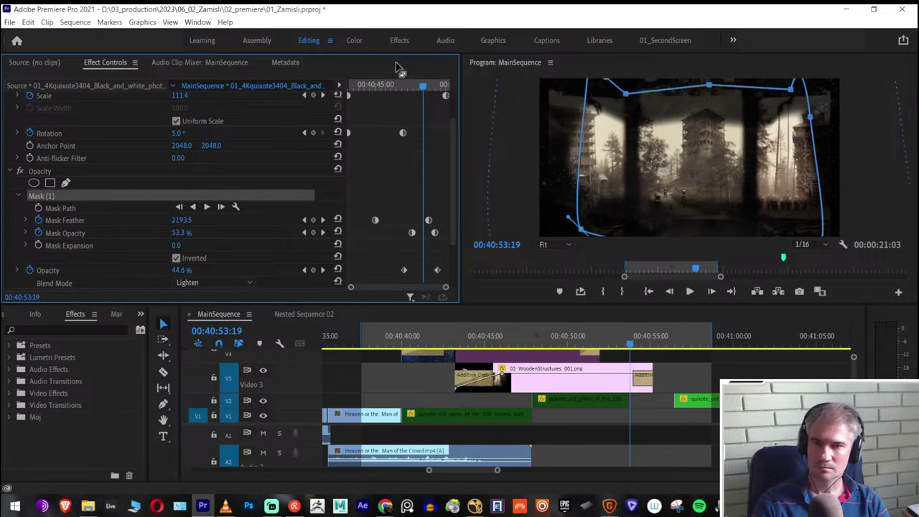
pyautogui.moveTo(392, 85)
pyautogui.mouseDown()
pyautogui.moveTo(364, 92)
pyautogui.moveTo(395, 100)
pyautogui.mouseUp()
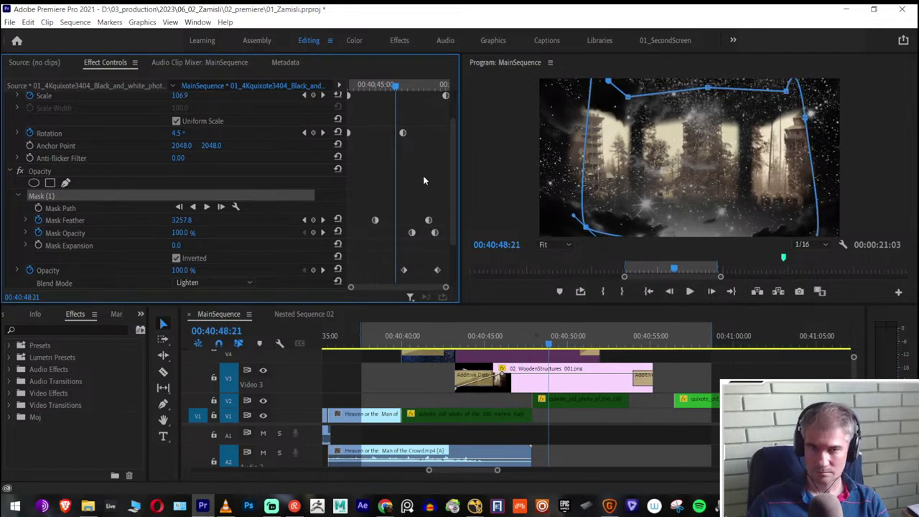
pyautogui.moveTo(419, 222); pyautogui.dragTo(402, 219)
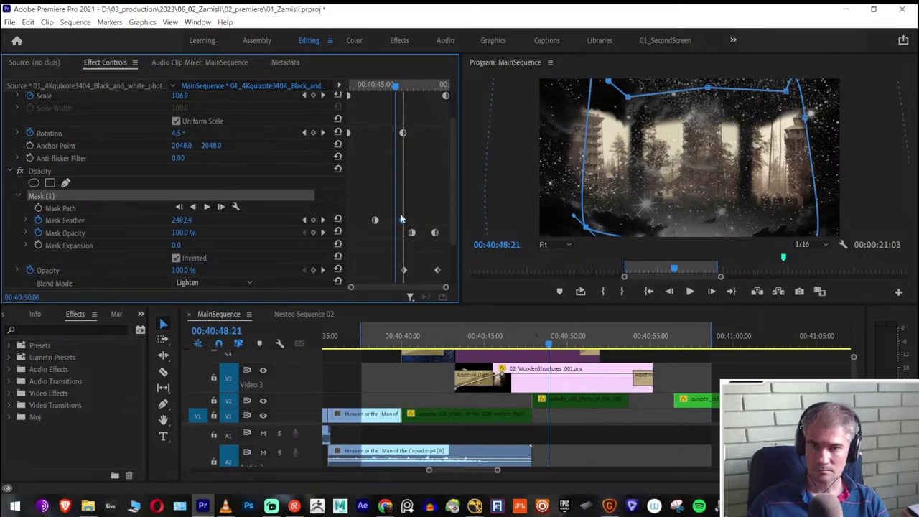
pyautogui.moveTo(393, 89); pyautogui.dragTo(397, 116)
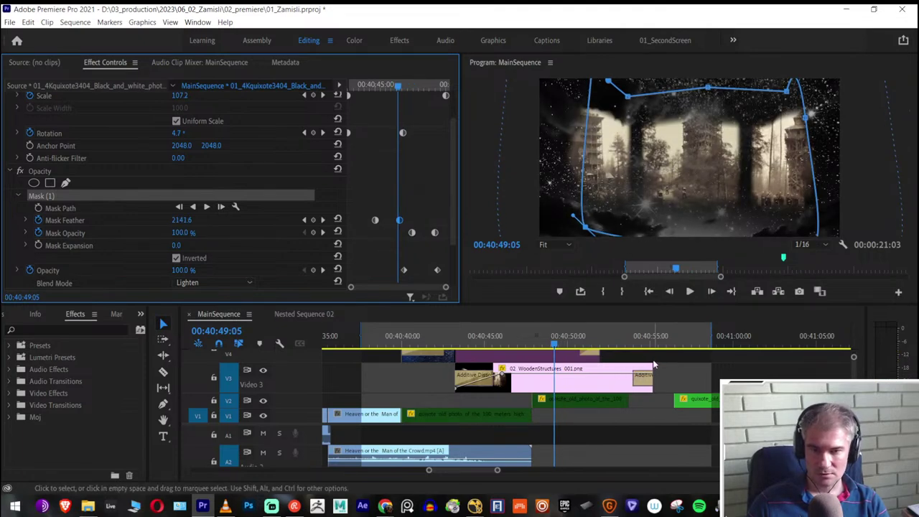
# Remove the Additive Dissolve at the end of 02_WoodenStructures_001.png and review the picture around 00:40:54:13 in an enlarged view
pyautogui.click(562, 338)
pyautogui.moveTo(564, 341); pyautogui.dragTo(606, 352)
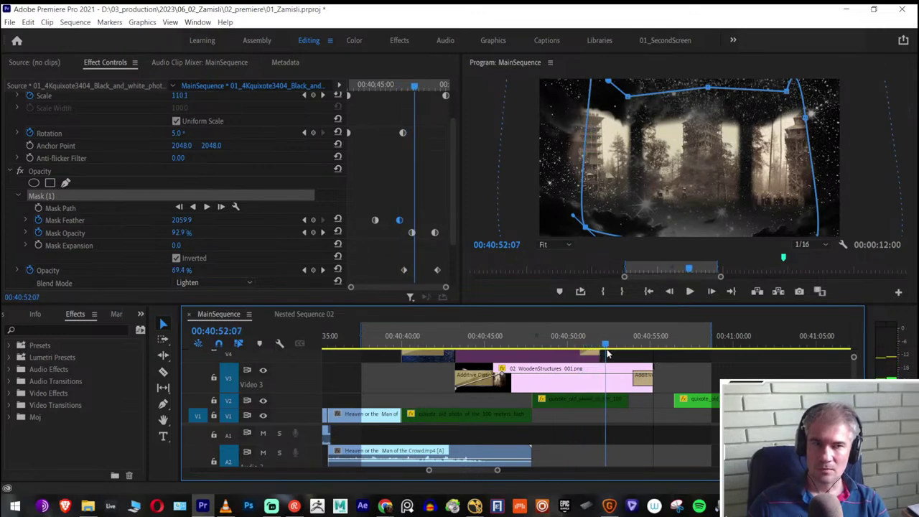
pyautogui.moveTo(606, 349); pyautogui.dragTo(644, 359)
pyautogui.click(646, 386)
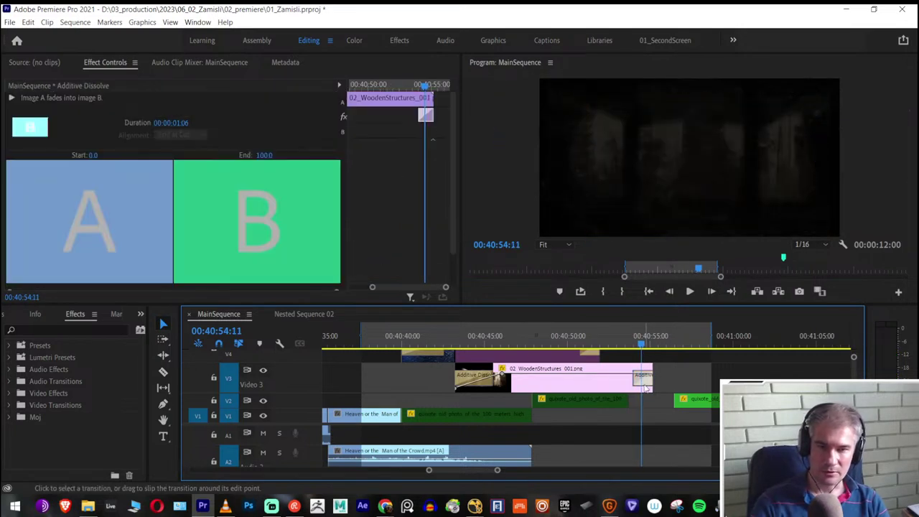
pyautogui.press('Delete')
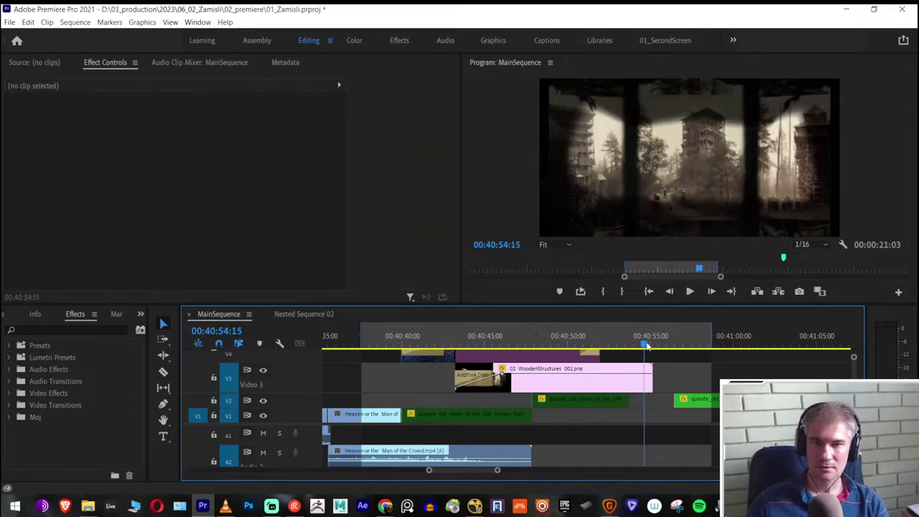
pyautogui.click(636, 345)
pyautogui.moveTo(636, 345)
pyautogui.mouseDown()
pyautogui.moveTo(625, 343)
pyautogui.moveTo(656, 355)
pyautogui.moveTo(645, 353)
pyautogui.mouseUp()
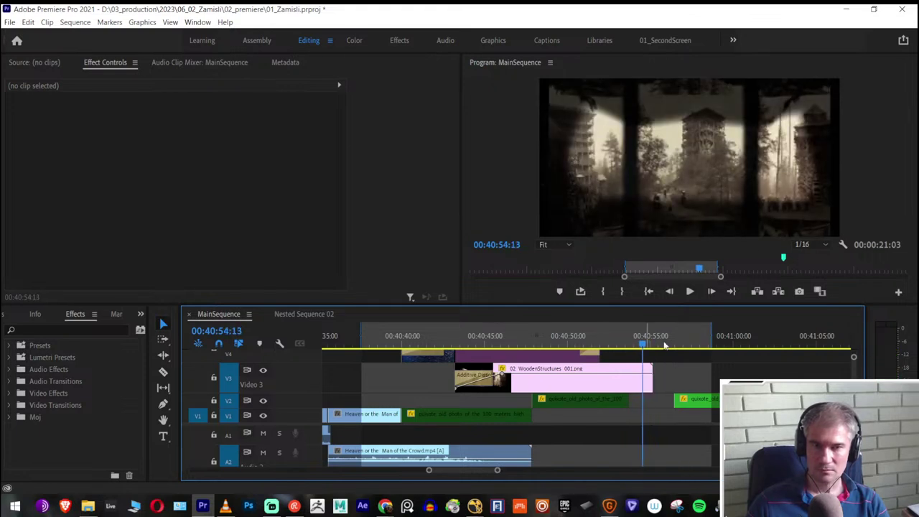
pyautogui.press('`')
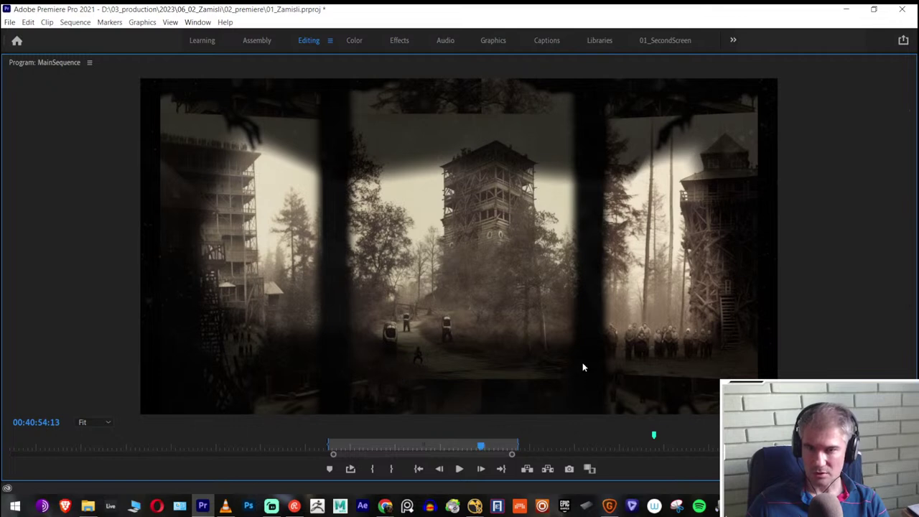
pyautogui.press('`')
pyautogui.moveTo(642, 347); pyautogui.dragTo(624, 358)
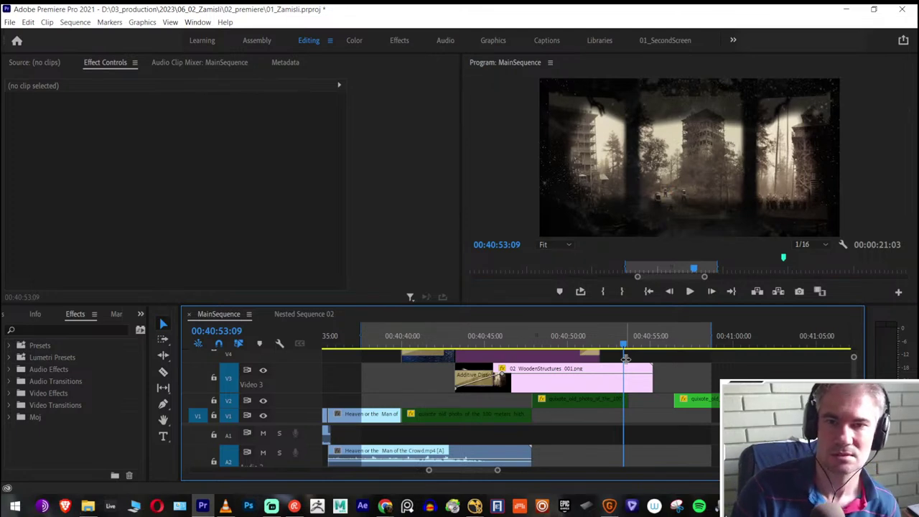
# Switch to the 02_Wooden structures.nk script in NukeX and add a Backdrop around the Cylinder4 node in the node graph
pyautogui.hotkey('alt', 'Tab')
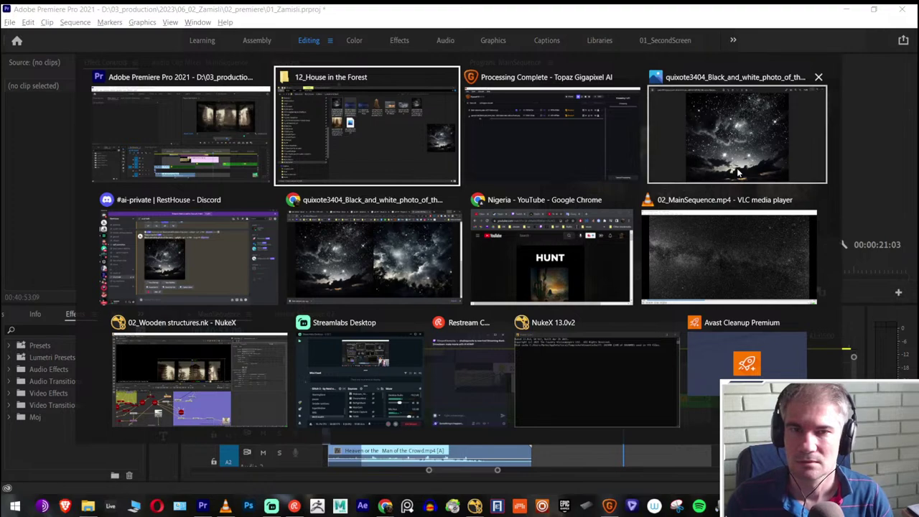
pyautogui.click(145, 378)
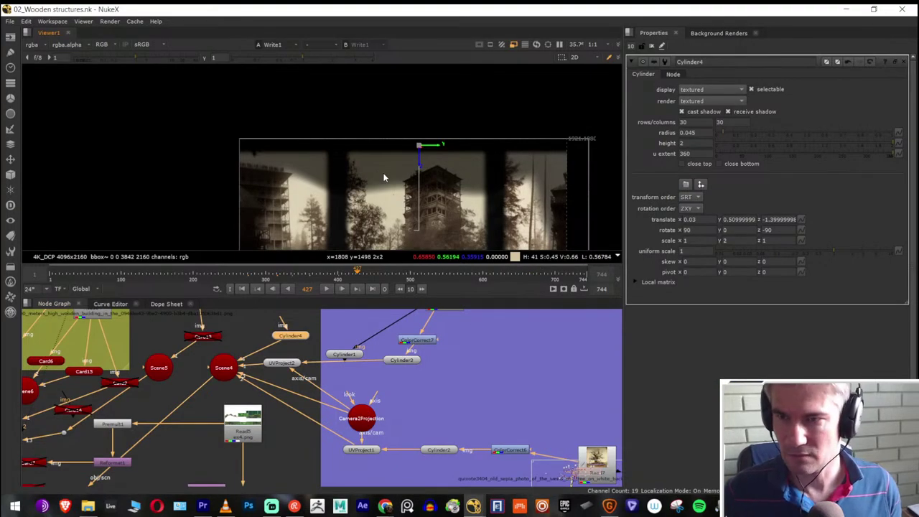
pyautogui.scroll(-5, 387, 356)
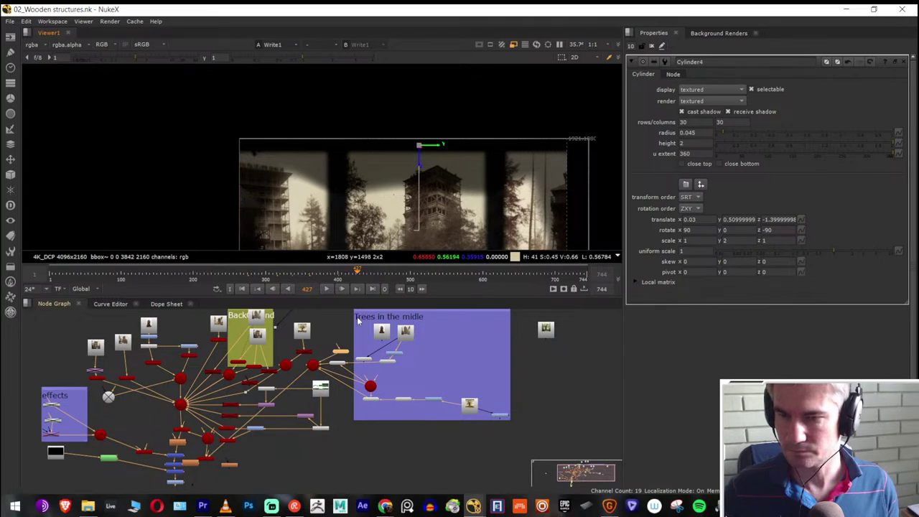
pyautogui.moveTo(339, 354); pyautogui.dragTo(321, 313)
pyautogui.scroll(4, 324, 330)
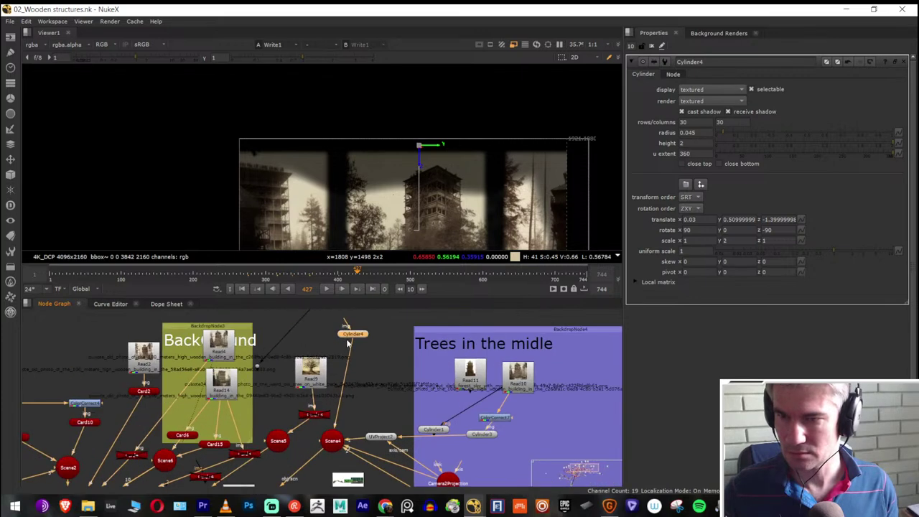
pyautogui.press('Tab')
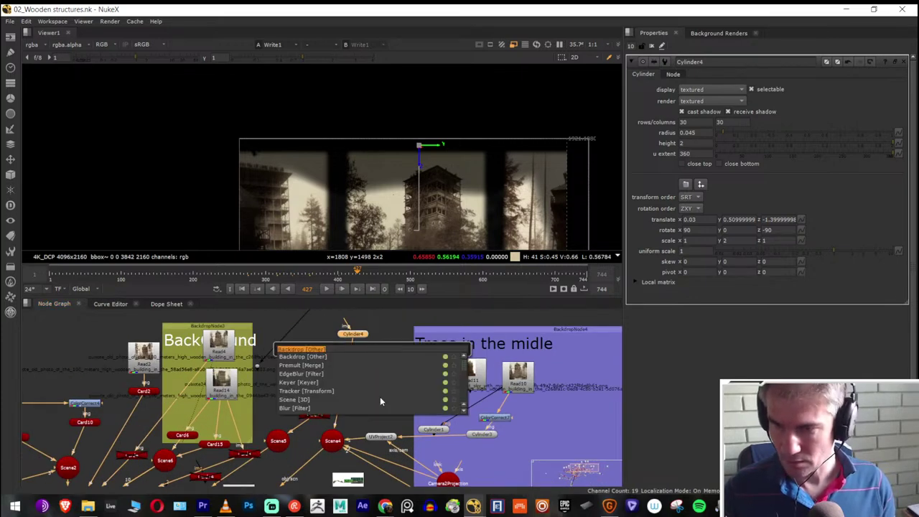
pyautogui.write('back')
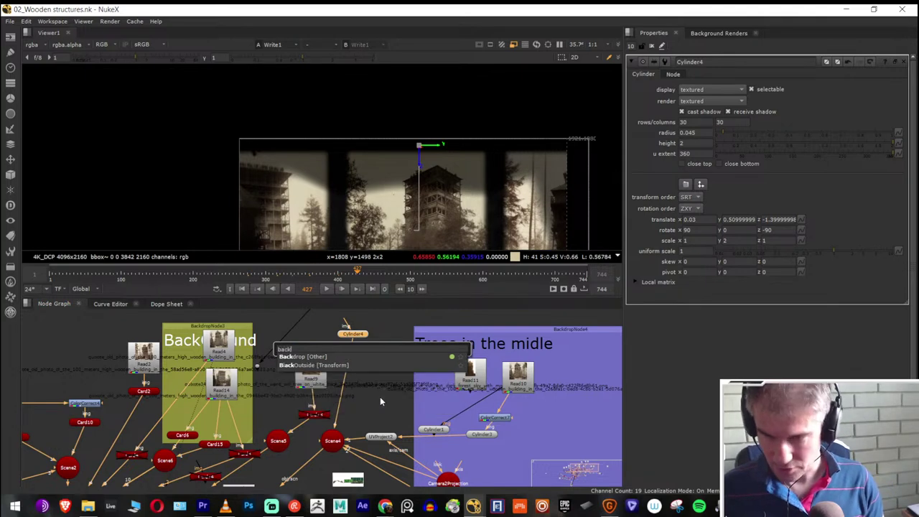
pyautogui.press('Return')
# Label the new backdrop around Cylinder4 "horizontal cylinder", with each word on its own line
pyautogui.moveTo(380, 396); pyautogui.dragTo(372, 436)
pyautogui.scroll(1, 339, 337)
pyautogui.scroll(2, 338, 337)
pyautogui.doubleClick(350, 346)
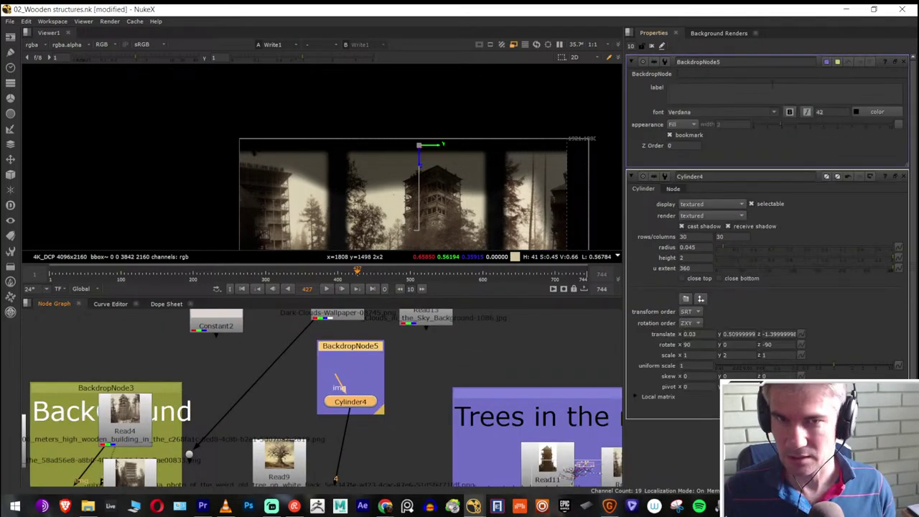
pyautogui.click(724, 91)
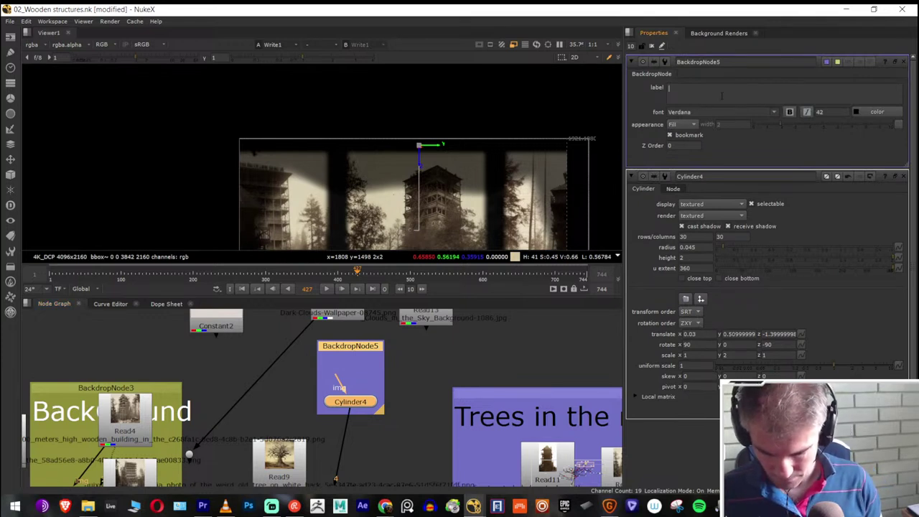
pyautogui.write('hori')
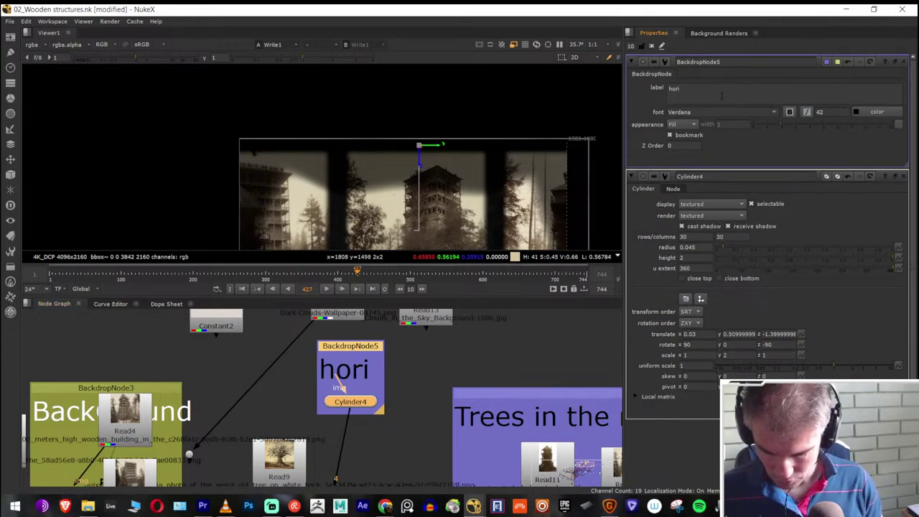
pyautogui.write('zon')
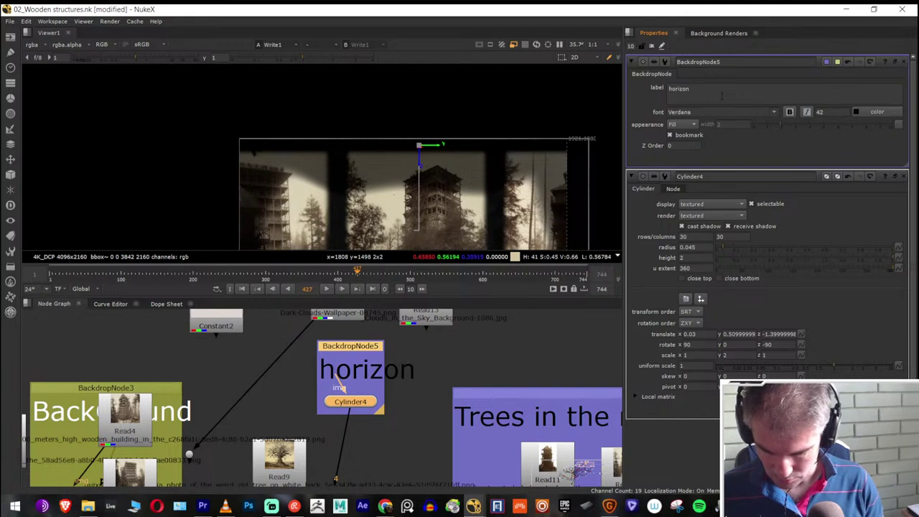
pyautogui.write('tal cylinder')
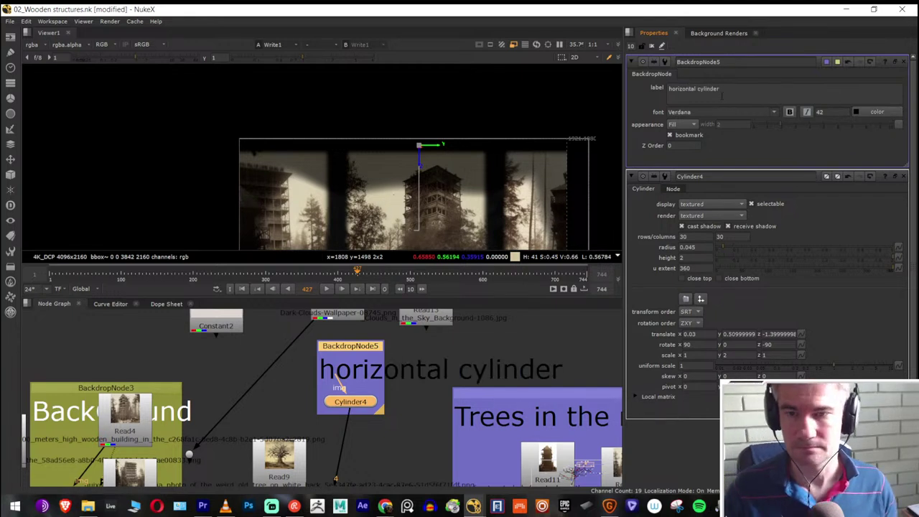
pyautogui.press('Return')
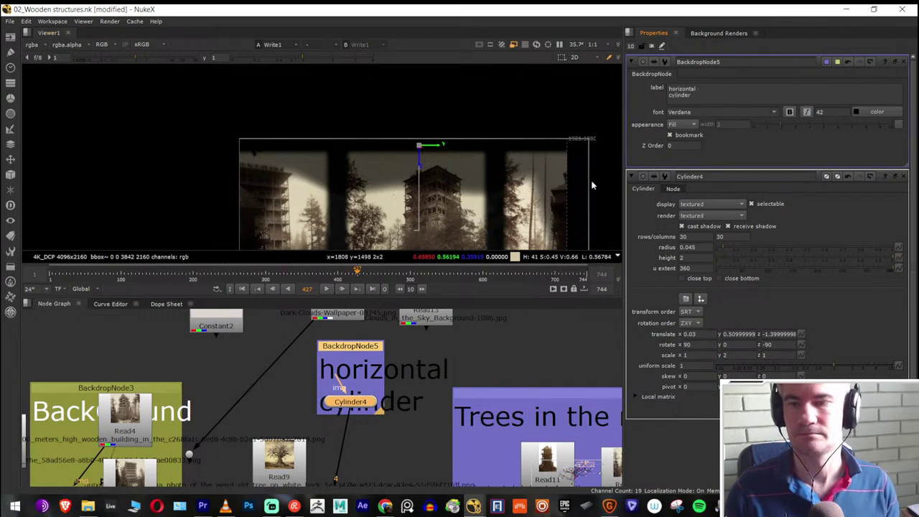
# Extend the "horizontal cylinder" backdrop slightly downward and move Cylinder4 below the label text
pyautogui.moveTo(382, 414); pyautogui.dragTo(385, 436)
pyautogui.moveTo(350, 401); pyautogui.dragTo(355, 429)
pyautogui.press('d')
pyautogui.press('d')
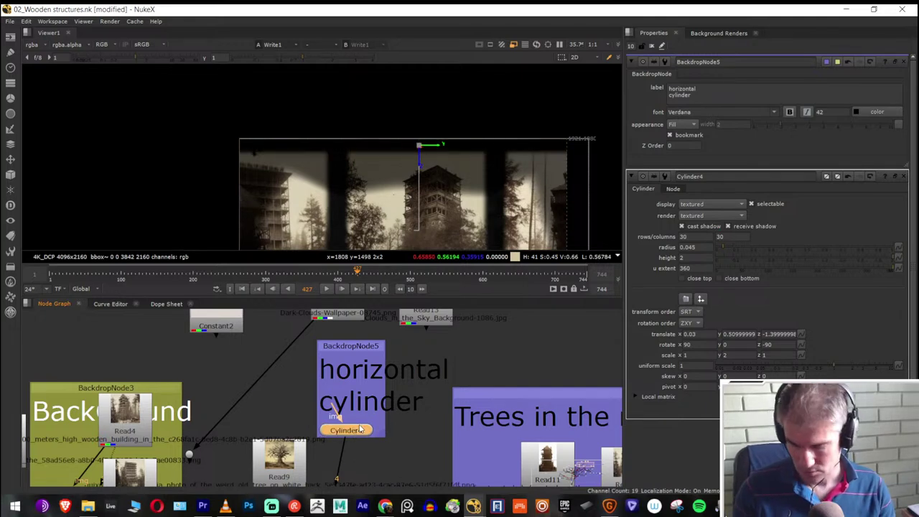
# Examine the composite in an enlarged viewer at frames 427 and 733, checking the horizontal bar
pyautogui.scroll(-6, 359, 424)
pyautogui.moveTo(359, 398); pyautogui.dragTo(286, 438)
pyautogui.scroll(5, 332, 366)
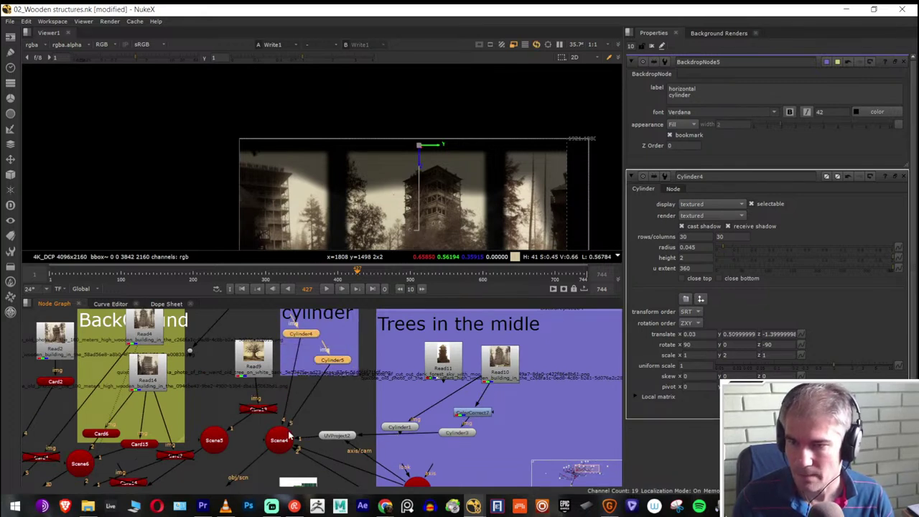
pyautogui.scroll(-3, 420, 149)
pyautogui.scroll(1, 421, 151)
pyautogui.press('space')
pyautogui.moveTo(470, 336); pyautogui.dragTo(524, 250)
pyautogui.scroll(4, 513, 215)
pyautogui.moveTo(474, 140); pyautogui.dragTo(475, 364)
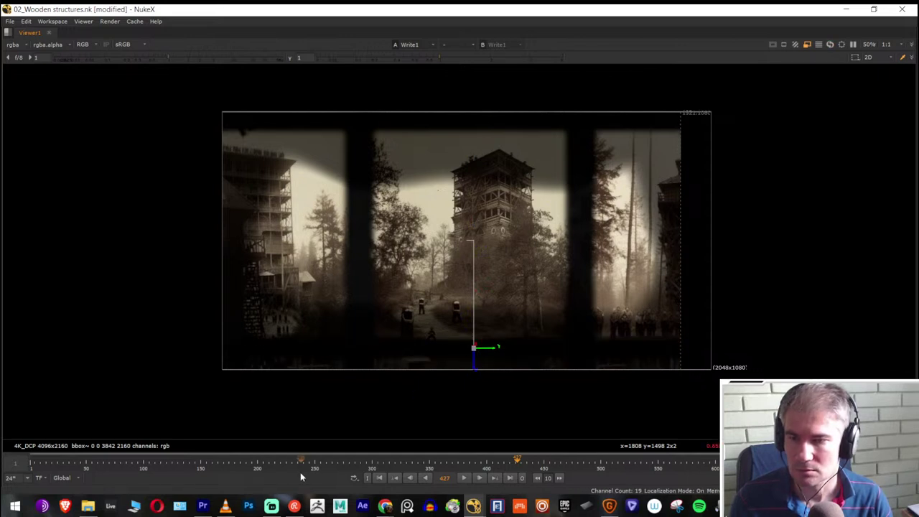
pyautogui.click(633, 465)
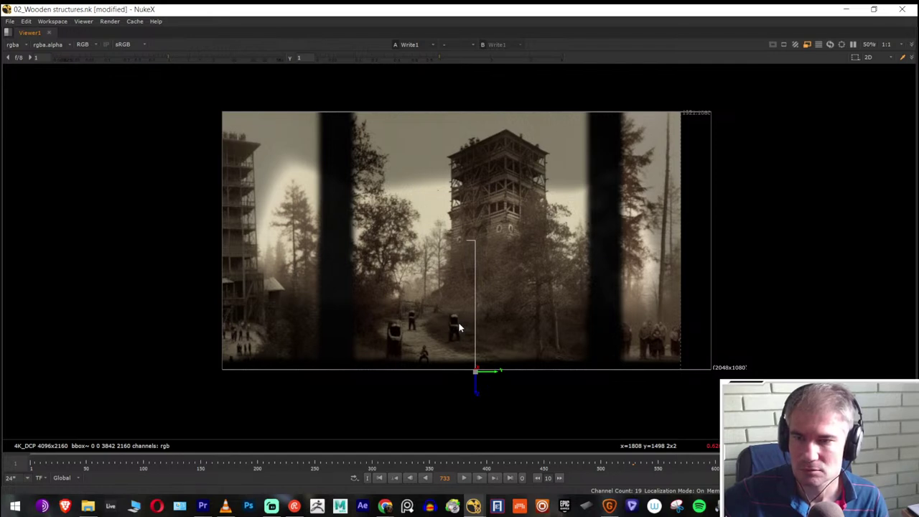
pyautogui.press('space')
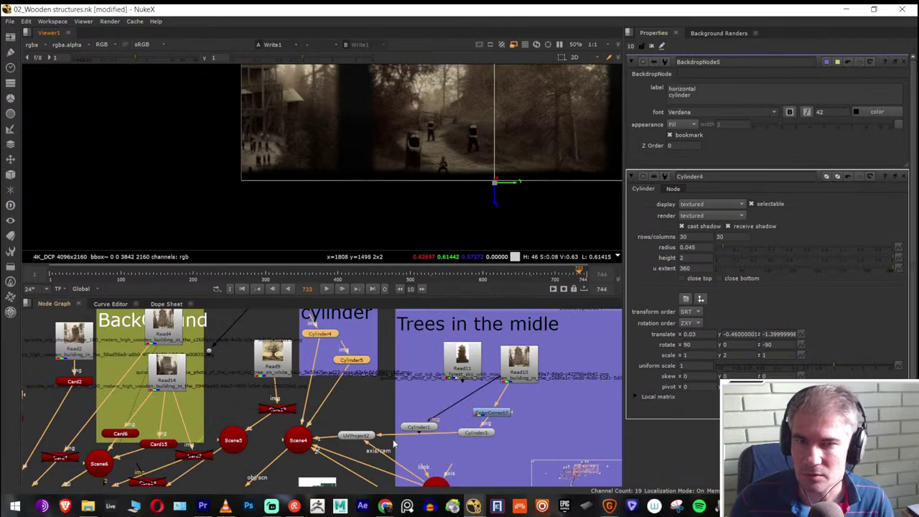
# Enable the P_FogBox, P_SnowRain and TransformGeo1 nodes in the effects backdrop and check frame 733 in an enlarged view
pyautogui.scroll(-5, 431, 420)
pyautogui.scroll(7, 291, 327)
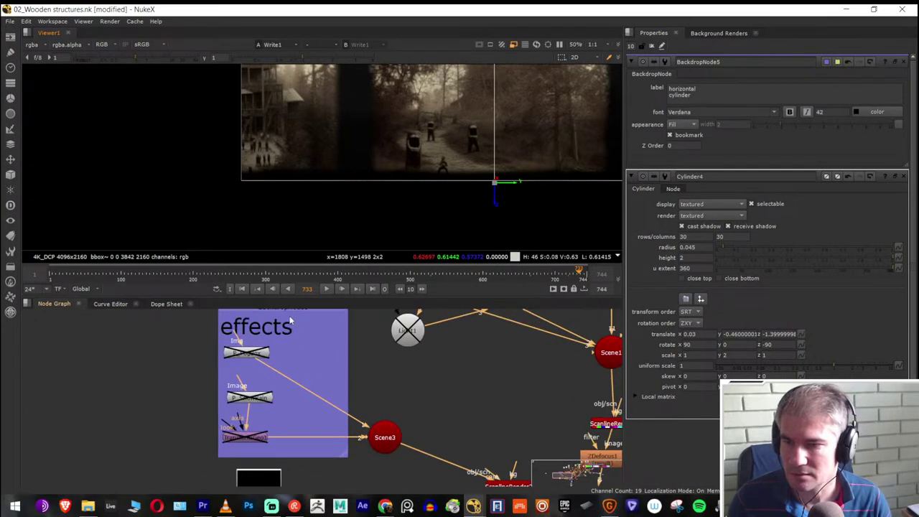
pyautogui.moveTo(290, 326); pyautogui.dragTo(290, 356)
pyautogui.click(282, 337)
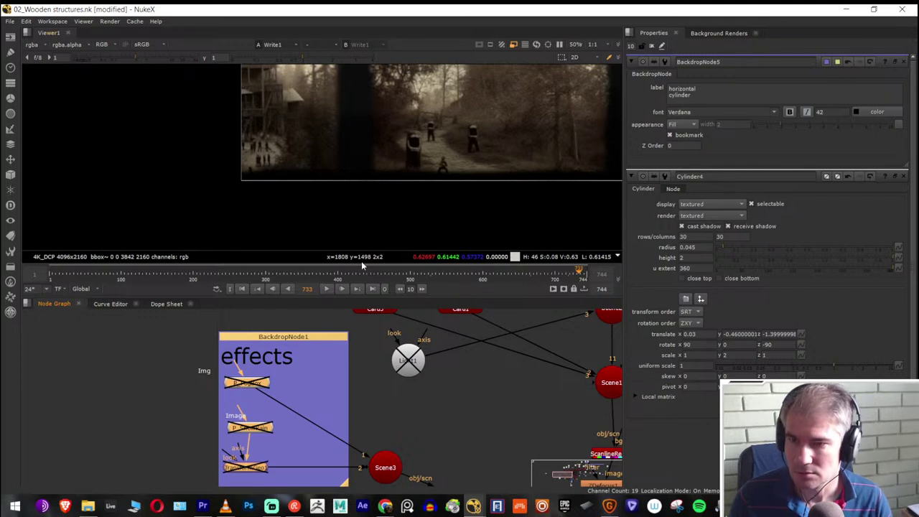
pyautogui.click(271, 289)
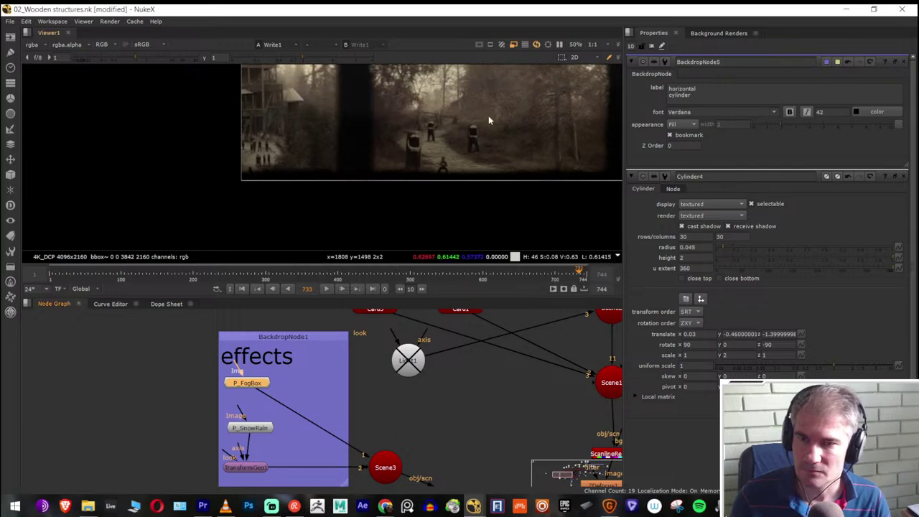
pyautogui.press('space')
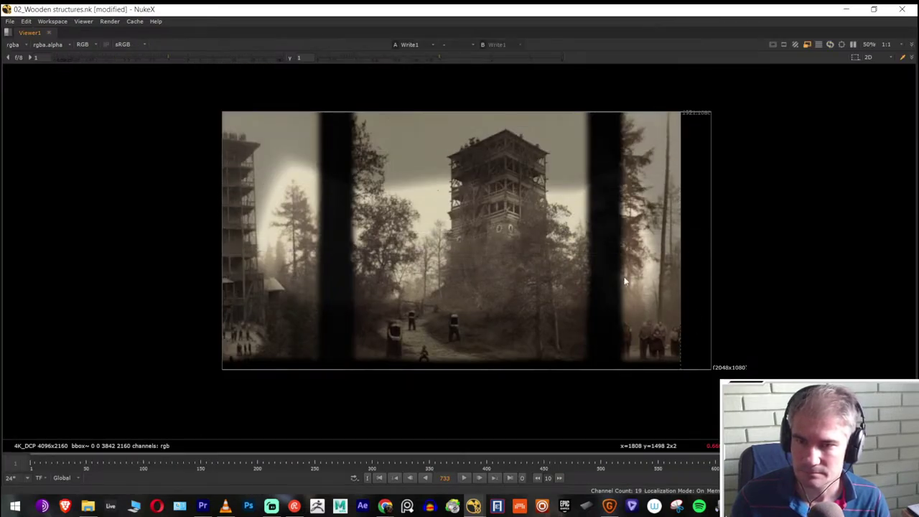
pyautogui.press('space')
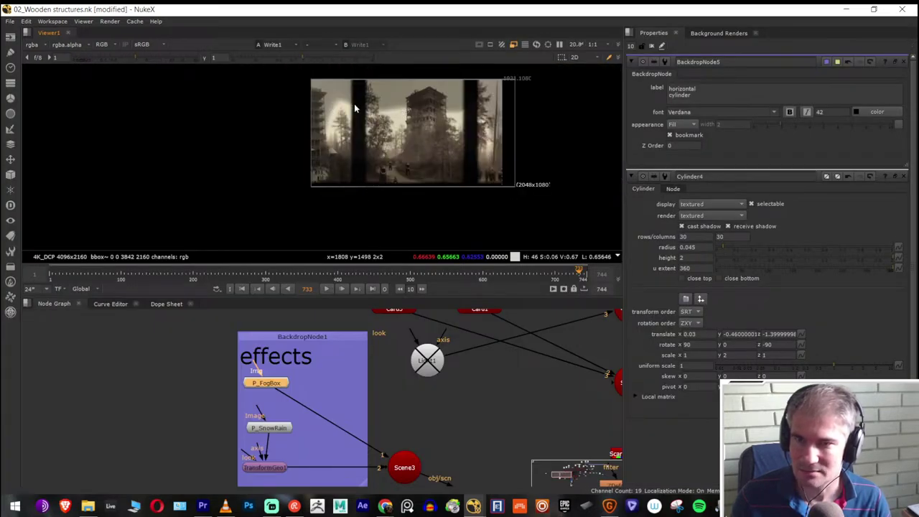
# Try a mix of 0 on the Merge1 (atop) node to compare the picture, and undo the change
pyautogui.scroll(-6, 471, 366)
pyautogui.scroll(6, 364, 353)
pyautogui.doubleClick(394, 349)
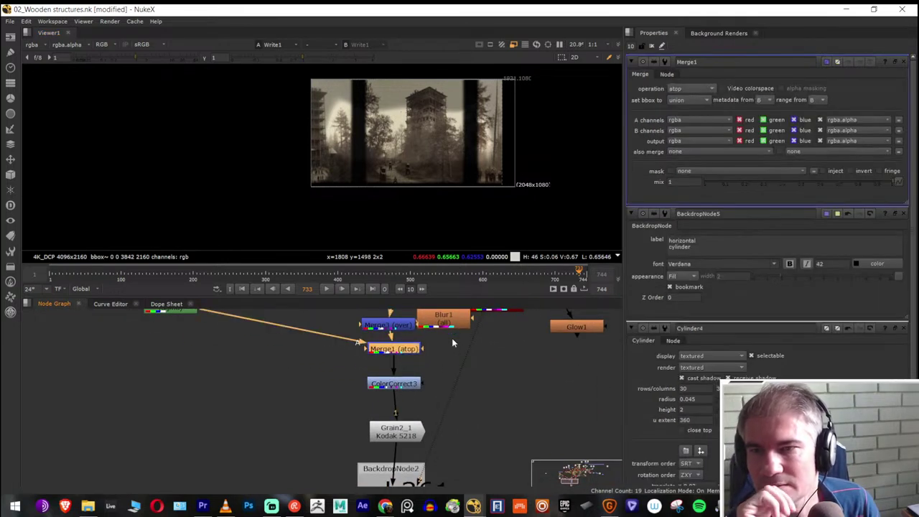
pyautogui.moveTo(792, 181); pyautogui.dragTo(647, 183)
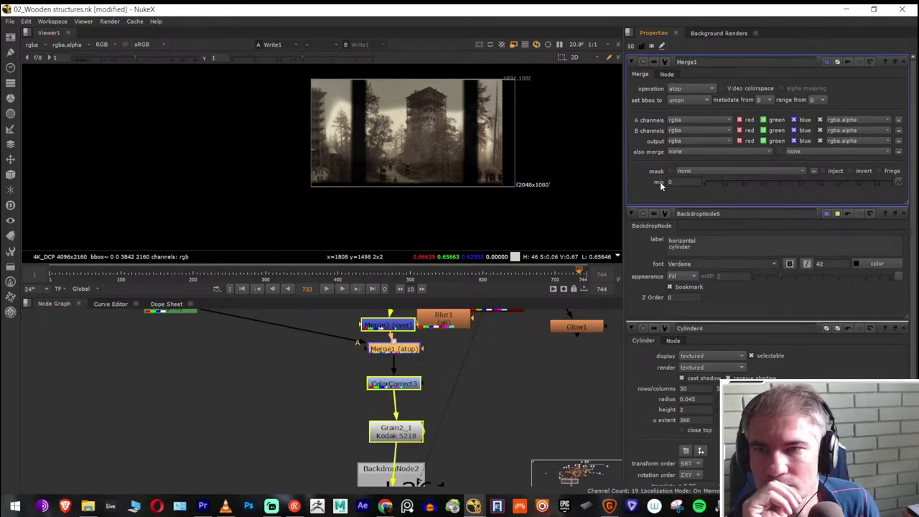
pyautogui.moveTo(369, 181); pyautogui.dragTo(349, 207)
pyautogui.scroll(3, 349, 206)
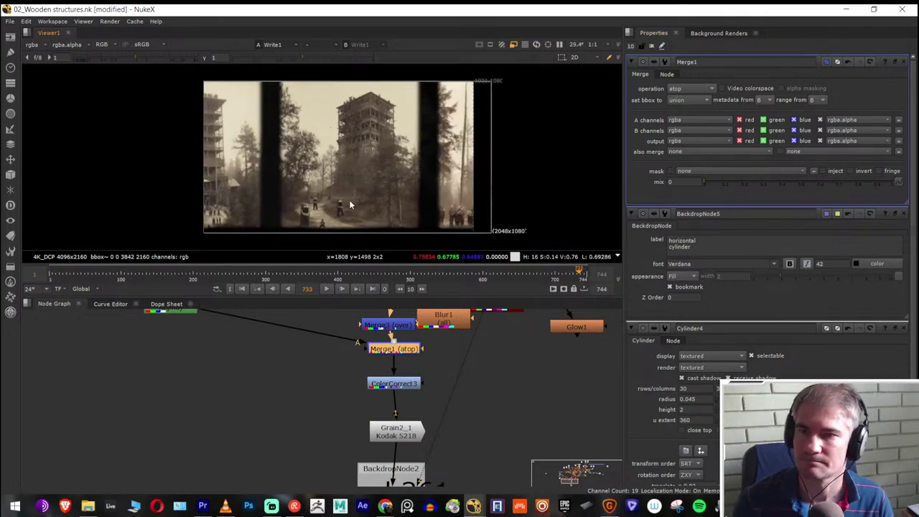
pyautogui.hotkey('ctrl', 'z')
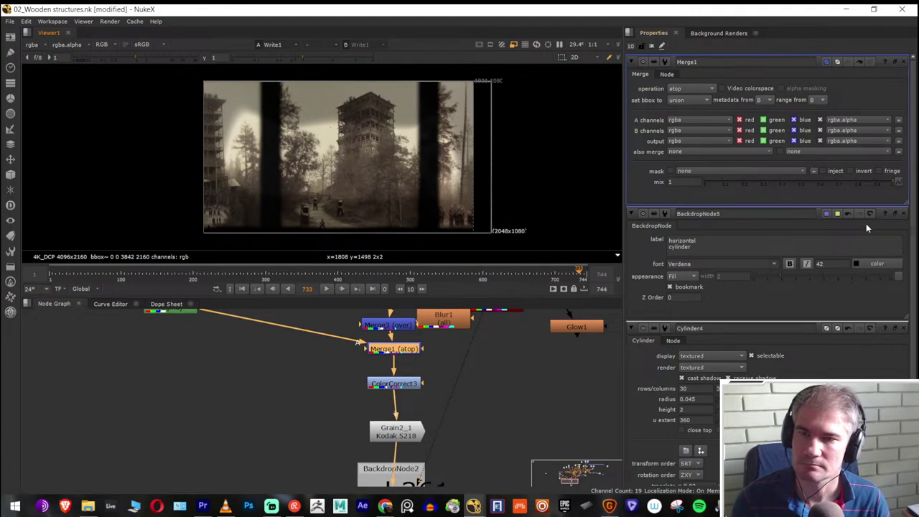
# Compare Merge1 mix values of 0.34, 0 and 0.32 at frame 733, and set the mix back to 1
pyautogui.click(825, 185)
pyautogui.moveTo(824, 185); pyautogui.dragTo(768, 182)
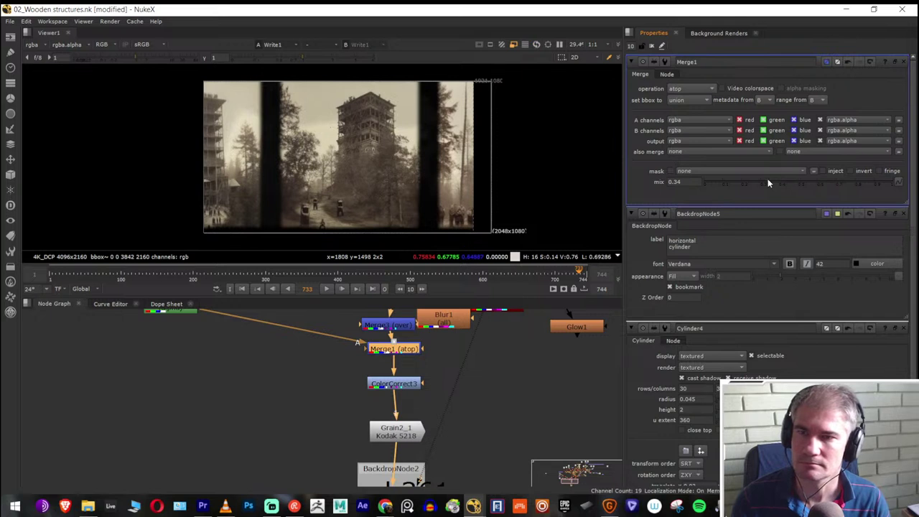
pyautogui.moveTo(768, 182); pyautogui.dragTo(543, 175)
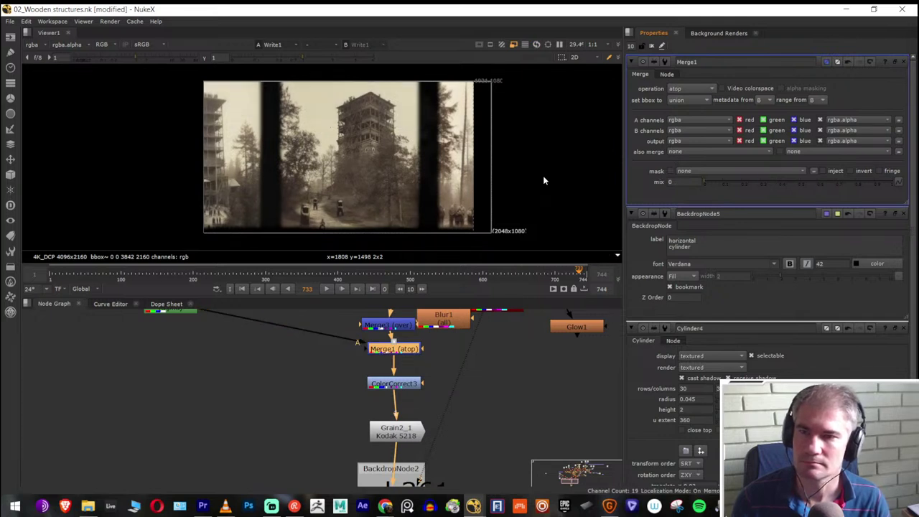
pyautogui.moveTo(707, 182); pyautogui.dragTo(764, 186)
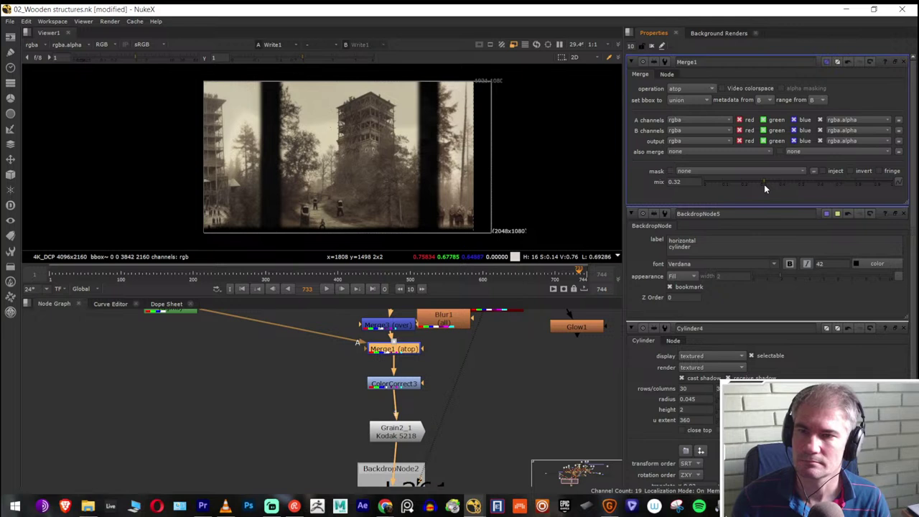
pyautogui.doubleClick(675, 182)
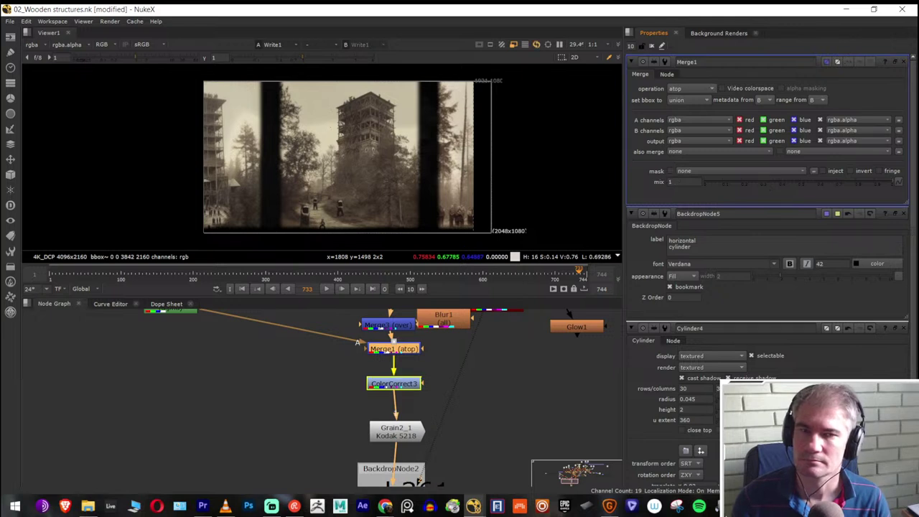
pyautogui.write('1')
pyautogui.press('Return')
# Set a keyframe for the Merge1 (atop) mix of 1 at frame 361
pyautogui.moveTo(396, 271); pyautogui.dragTo(339, 280)
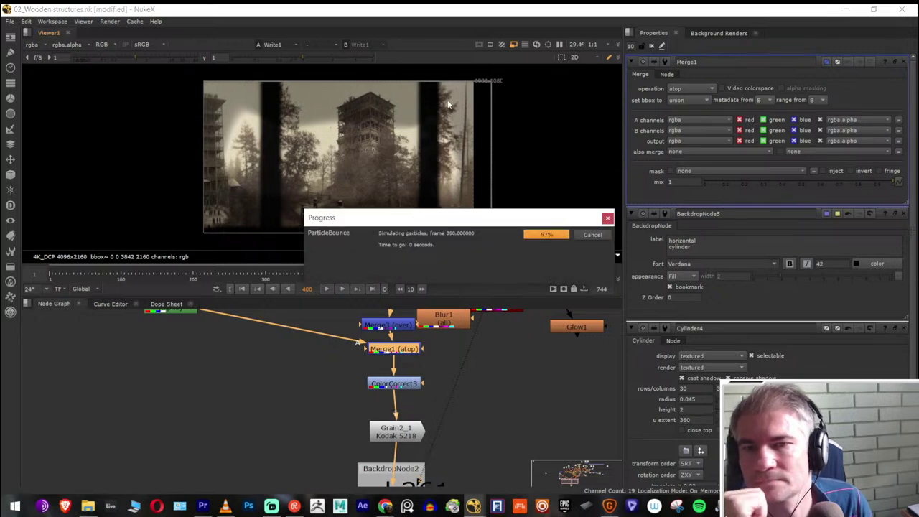
pyautogui.click(499, 358)
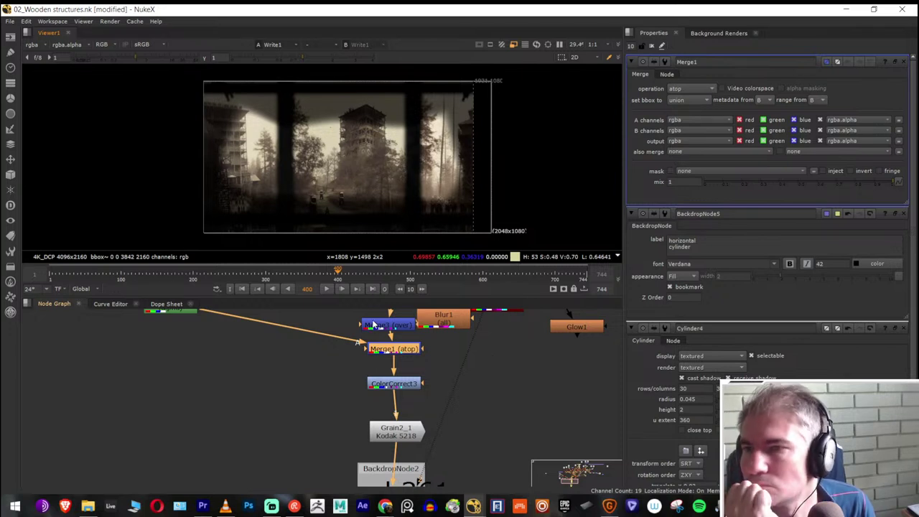
pyautogui.click(310, 279)
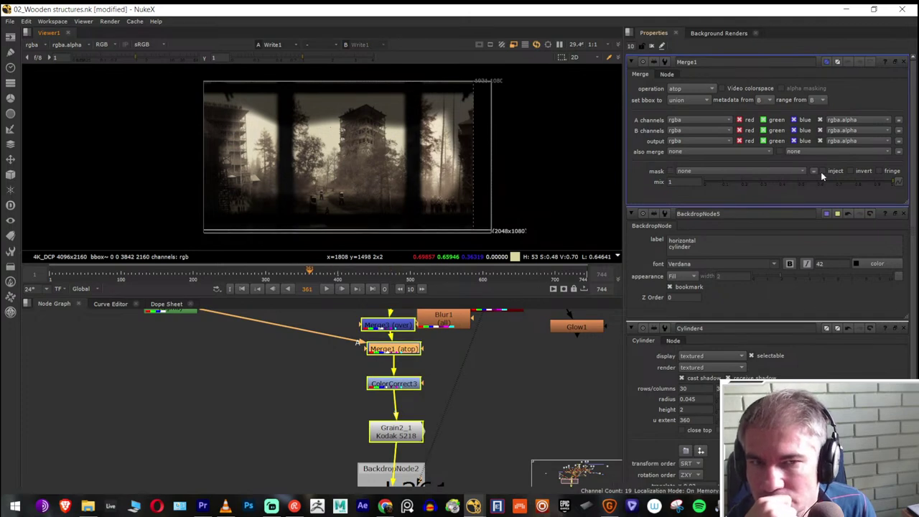
pyautogui.rightClick(682, 182)
pyautogui.click(693, 191)
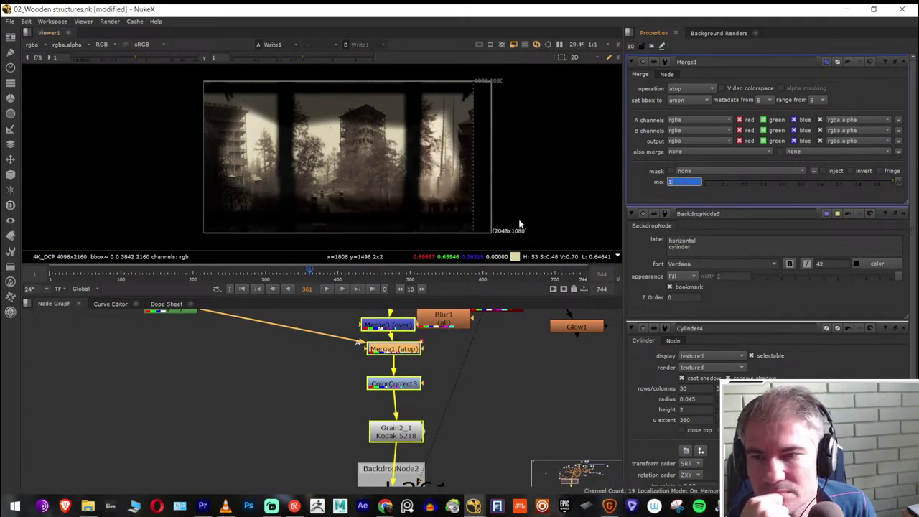
# Go to frame 738 and set the Merge1 mix to 0 there
pyautogui.click(582, 274)
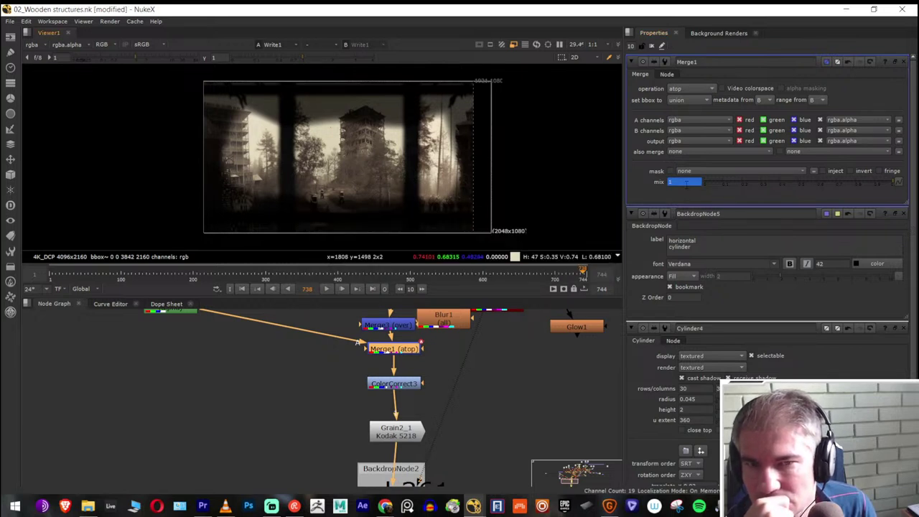
pyautogui.rightClick(694, 191)
pyautogui.press('Escape')
pyautogui.write('0')
pyautogui.press('Return')
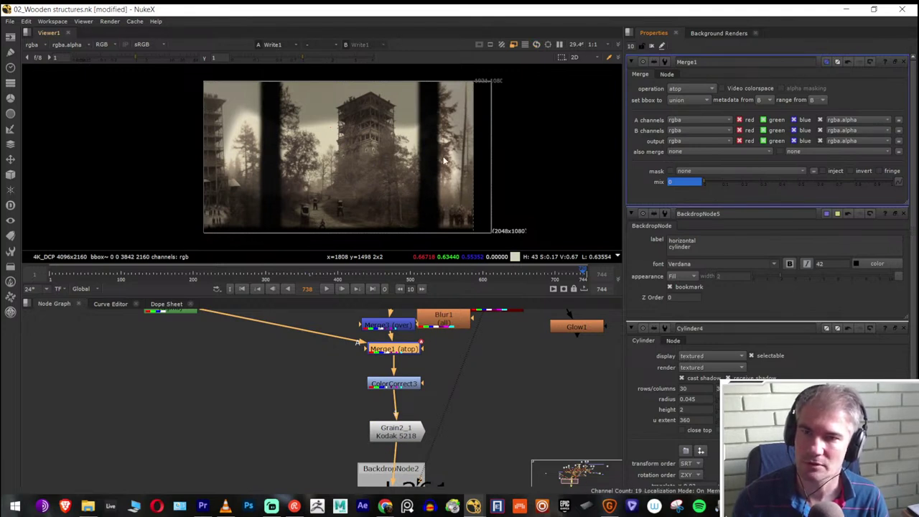
# Open the project settings to check the full size format
pyautogui.scroll(-2, 453, 352)
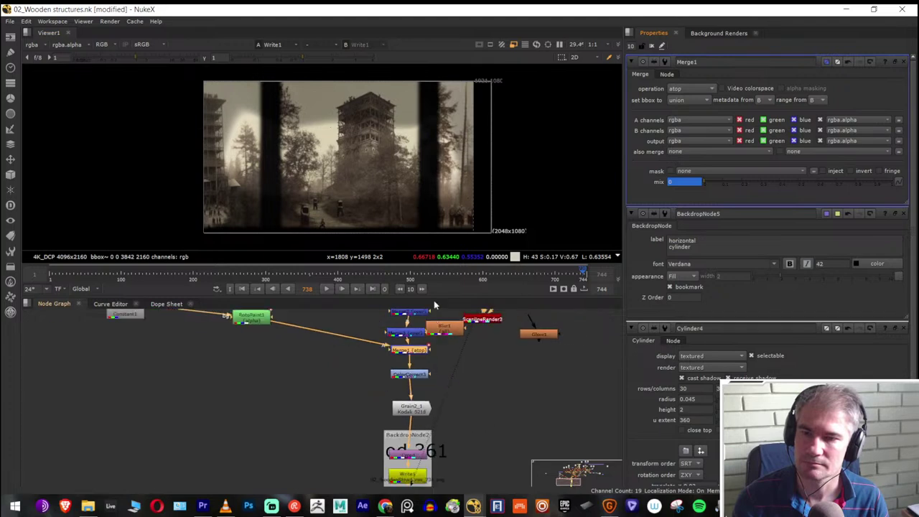
pyautogui.click(501, 423)
pyautogui.press('s')
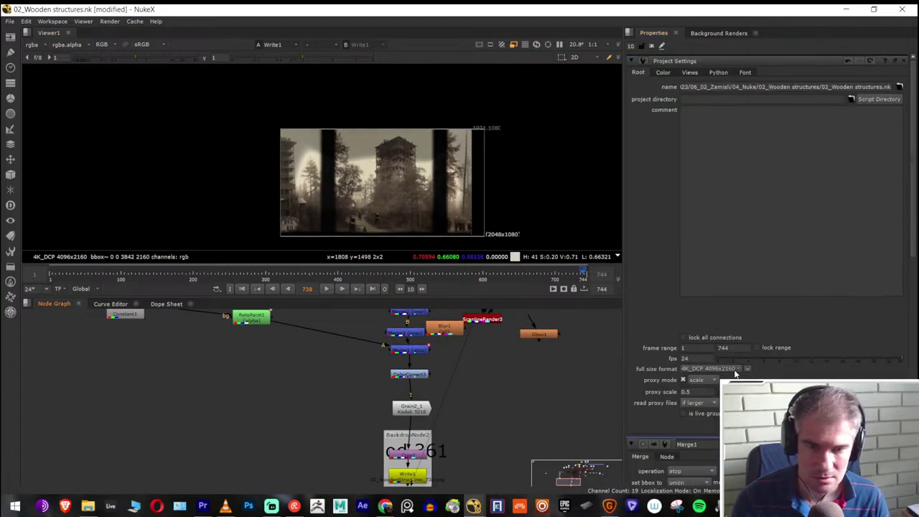
# Look at the scene in 3D and disable the P_FogBox, P_SnowRain and TransformGeo1 nodes in the effects backdrop
pyautogui.press('space')
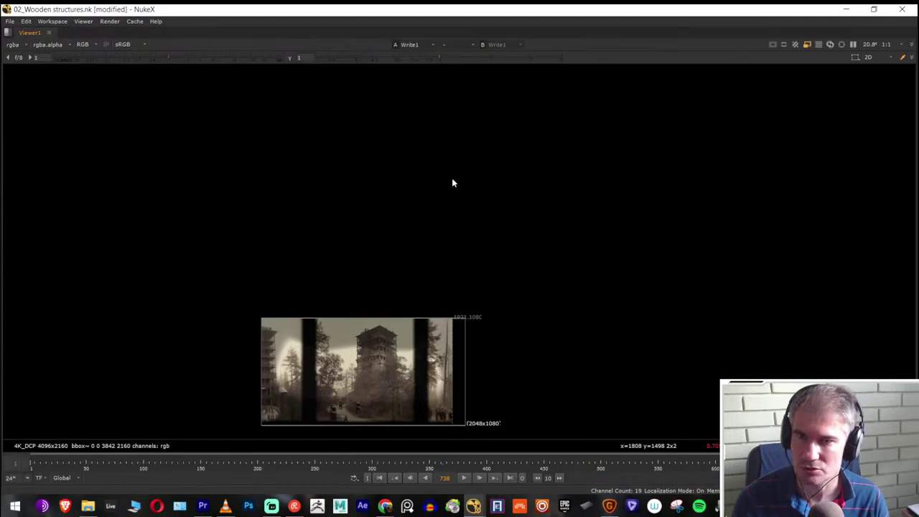
pyautogui.press('Tab')
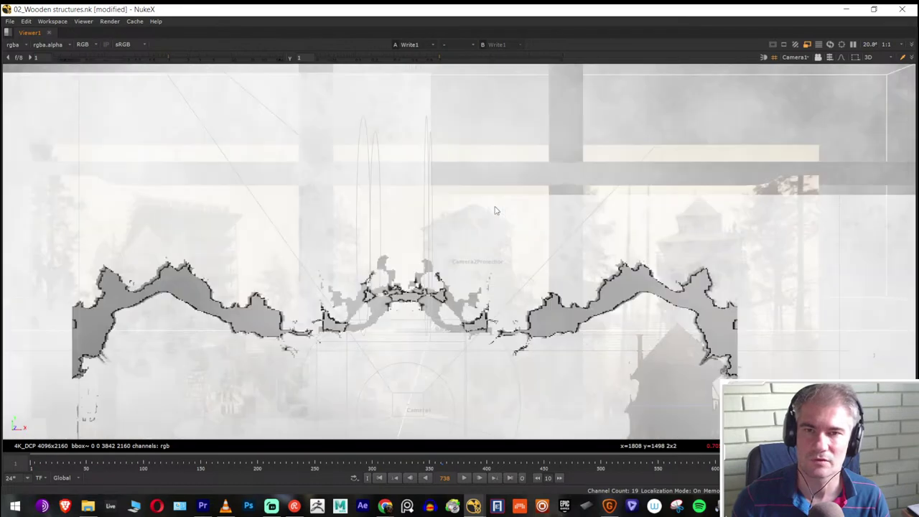
pyautogui.moveTo(494, 210); pyautogui.dragTo(484, 188)
pyautogui.press('space')
pyautogui.scroll(5, 308, 397)
pyautogui.click(320, 340)
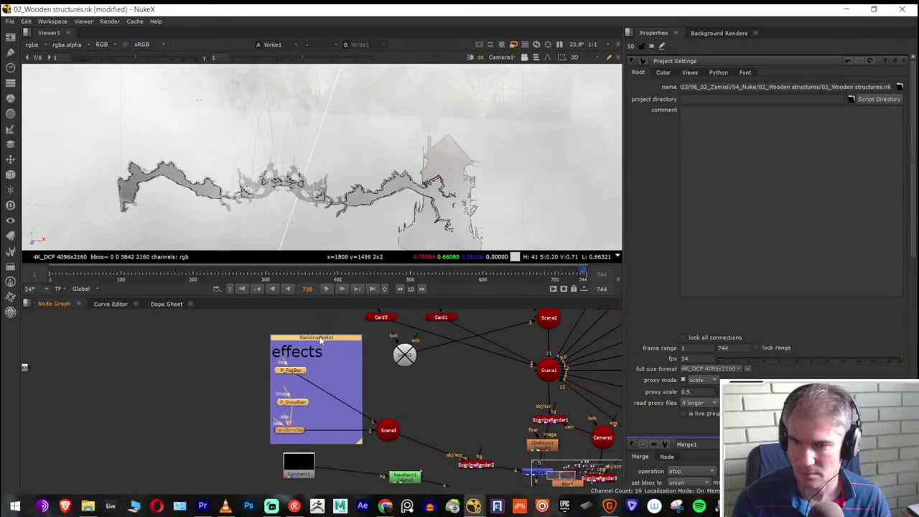
pyautogui.press('d')
# Examine the photo cards and cylinders from an angle in 3D and the 2D composite in an enlarged viewer
pyautogui.moveTo(449, 142); pyautogui.dragTo(383, 235)
pyautogui.moveTo(453, 148); pyautogui.dragTo(367, 142)
pyautogui.click(428, 134)
pyautogui.press('space')
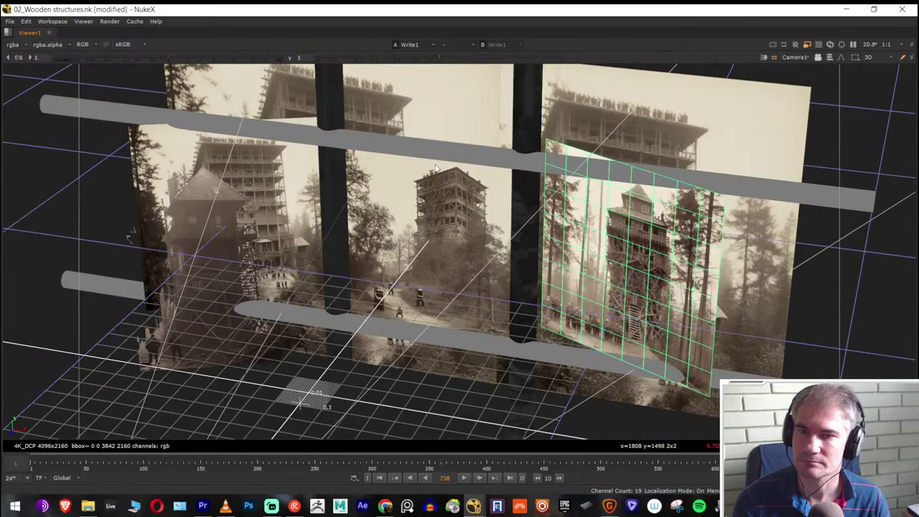
pyautogui.press('Tab')
pyautogui.scroll(4, 445, 327)
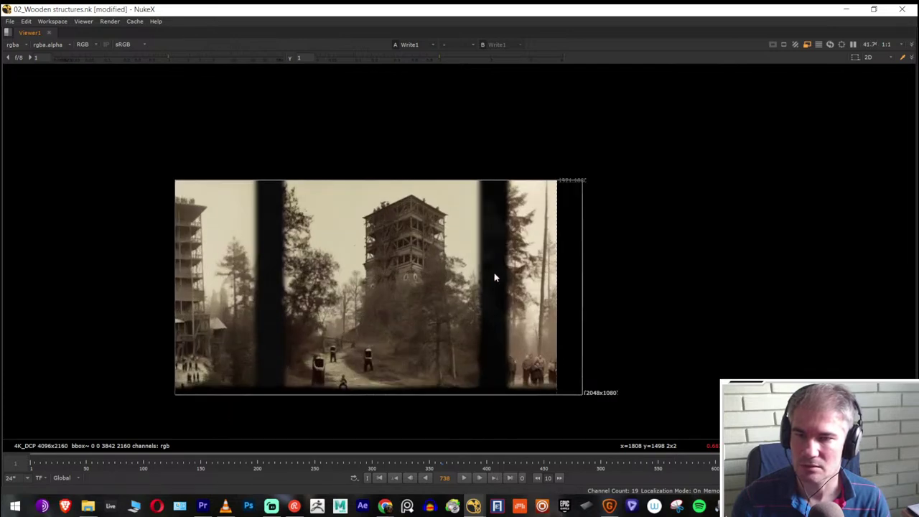
pyautogui.press('space')
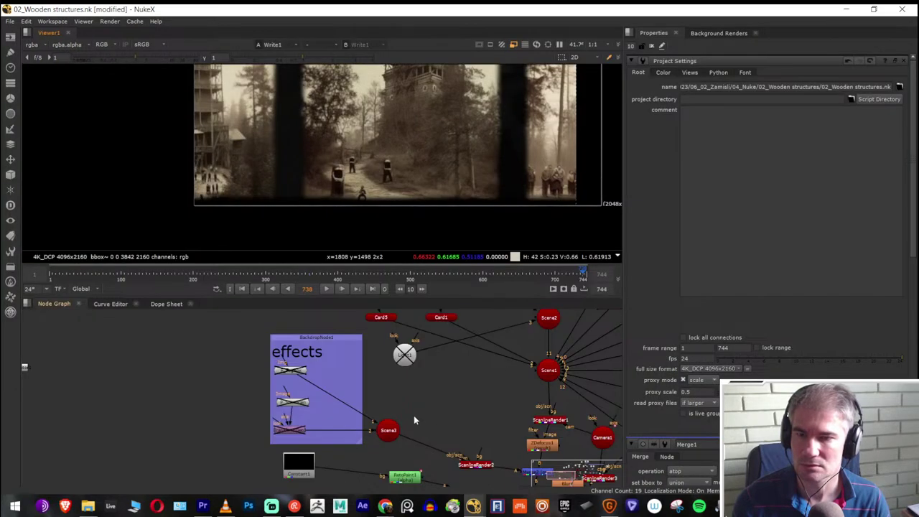
# Open the Card2 properties, try shifting the card sideways to translate x of about 1.06, and undo the move
pyautogui.scroll(-5, 488, 387)
pyautogui.scroll(2, 531, 375)
pyautogui.scroll(-2, 532, 376)
pyautogui.scroll(6, 529, 379)
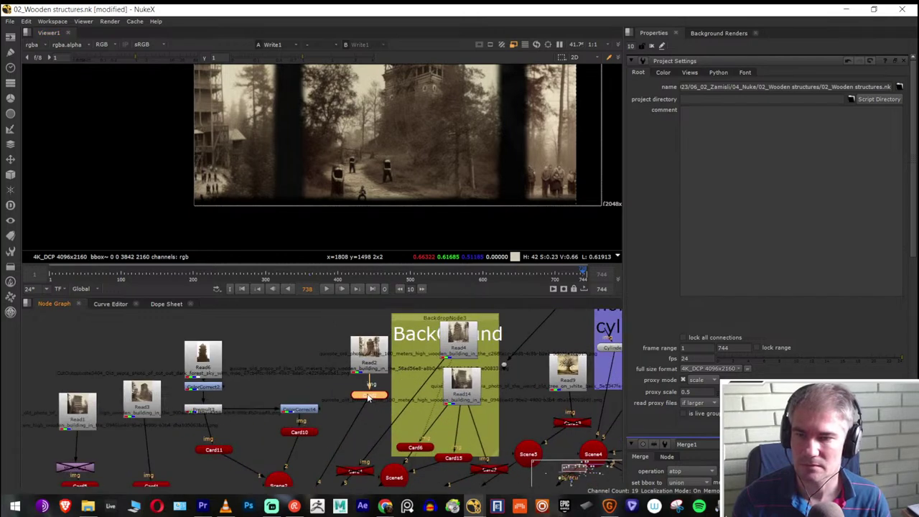
pyautogui.doubleClick(368, 395)
pyautogui.scroll(-1, 412, 185)
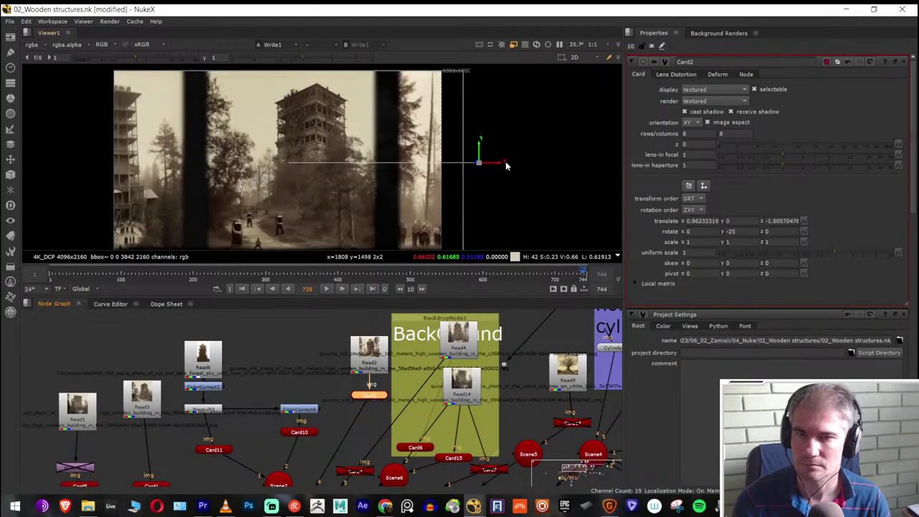
pyautogui.moveTo(488, 167); pyautogui.dragTo(512, 173)
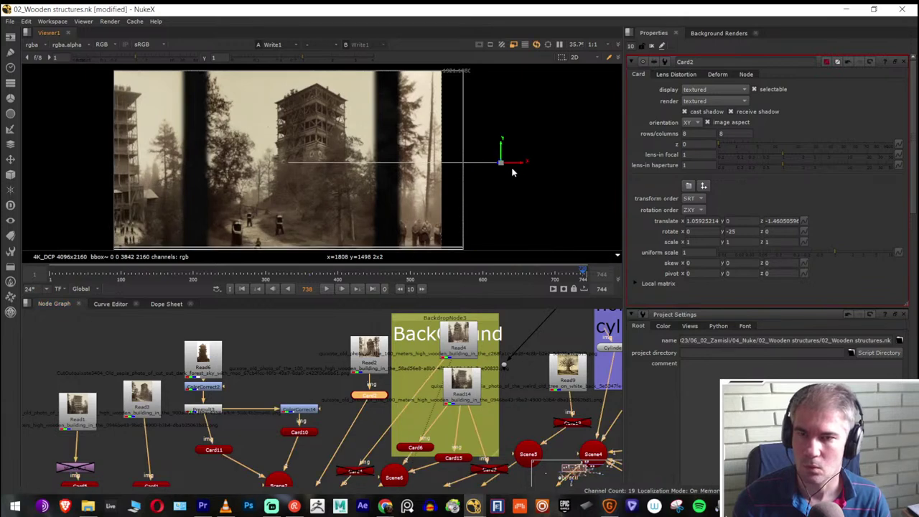
pyautogui.hotkey('ctrl', 'z')
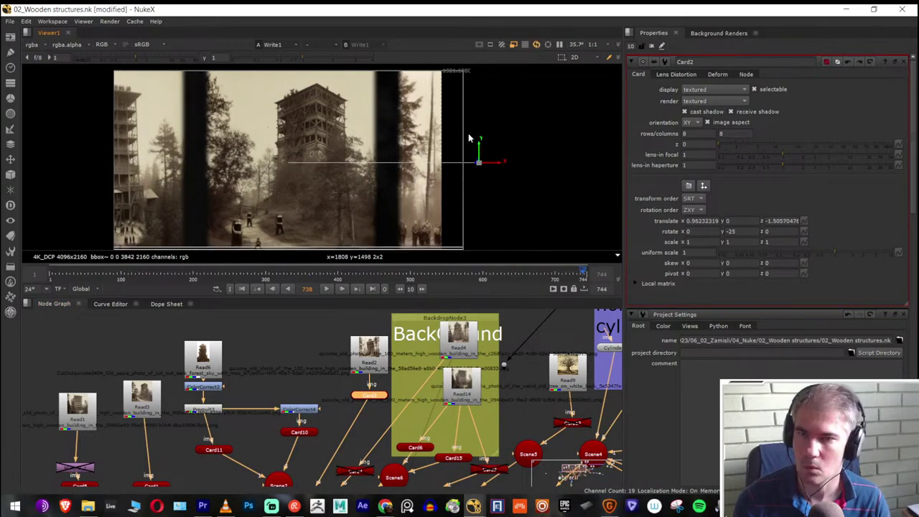
# Examine Card2 and its neighbouring photos in an enlarged 3D view, framing the card and viewing the whole layout
pyautogui.scroll(-1, 454, 126)
pyautogui.scroll(1, 288, 135)
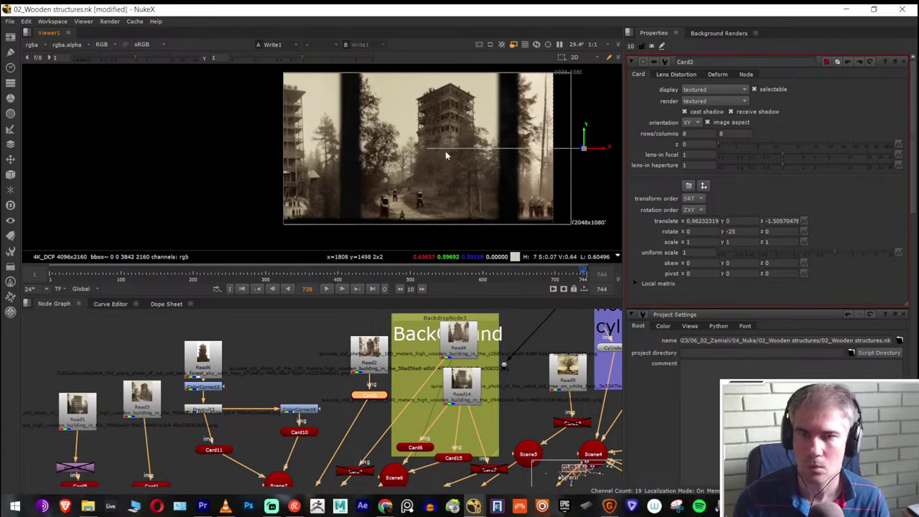
pyautogui.press('space')
pyautogui.press('Tab')
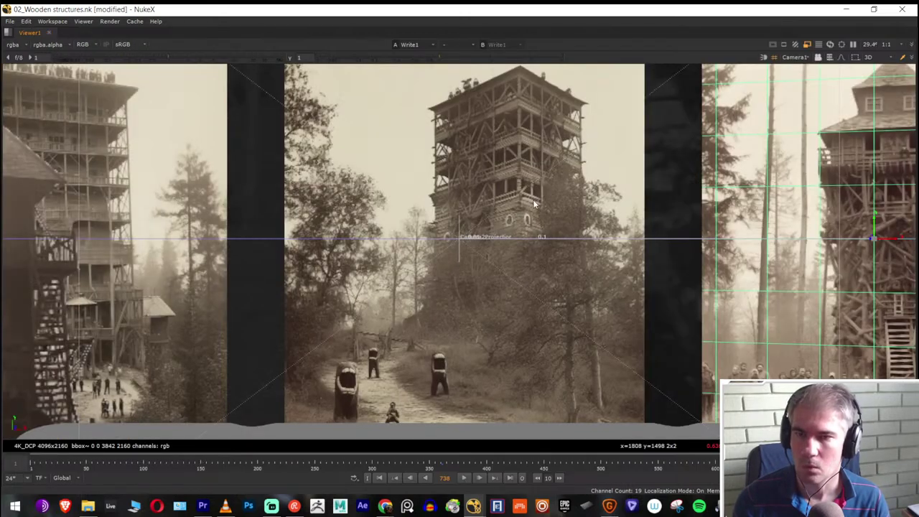
pyautogui.click(818, 57)
pyautogui.click(818, 61)
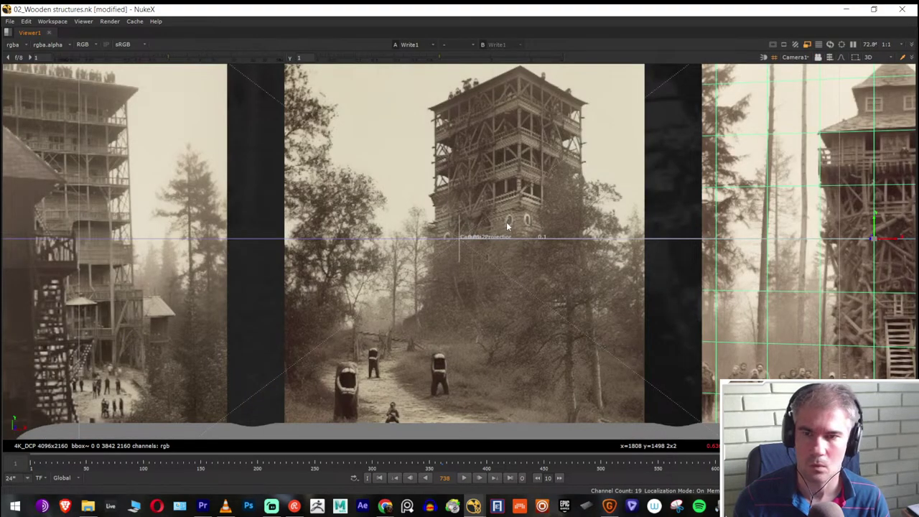
pyautogui.press('f')
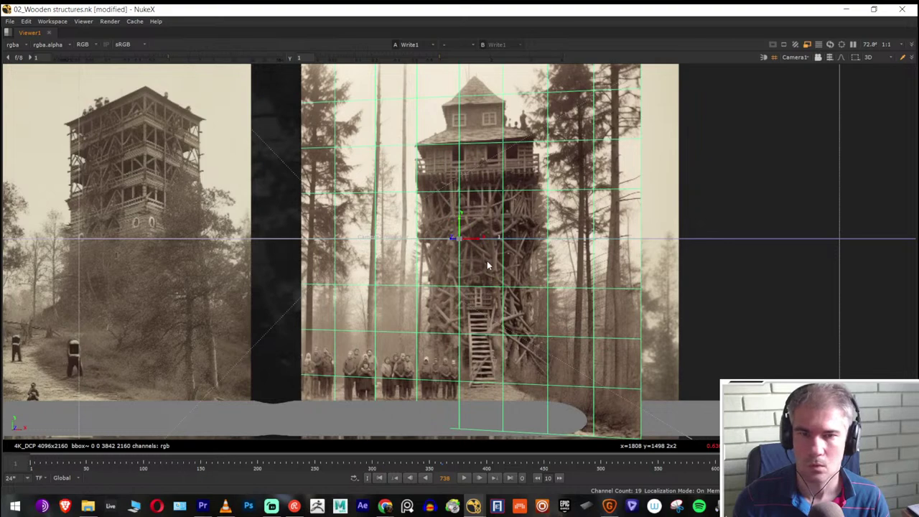
pyautogui.scroll(-6, 550, 205)
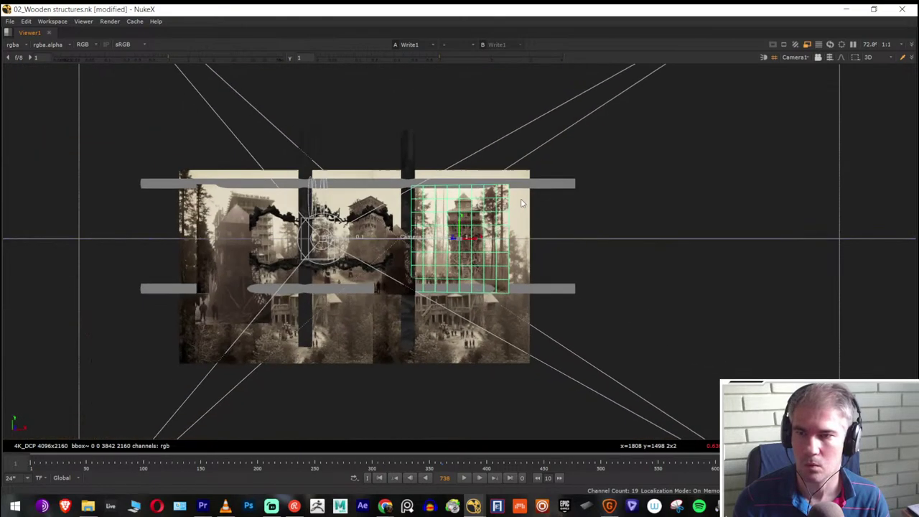
pyautogui.scroll(3, 392, 207)
# Lock the 3D view to Camera1 and compare it with the edge of the 2D composite at frame 738
pyautogui.click(818, 57)
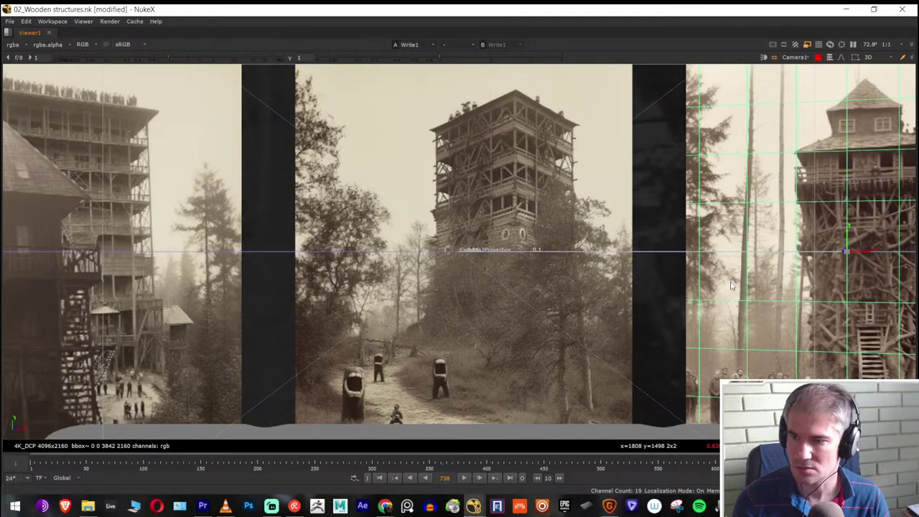
pyautogui.press('Tab')
pyautogui.scroll(-4, 579, 262)
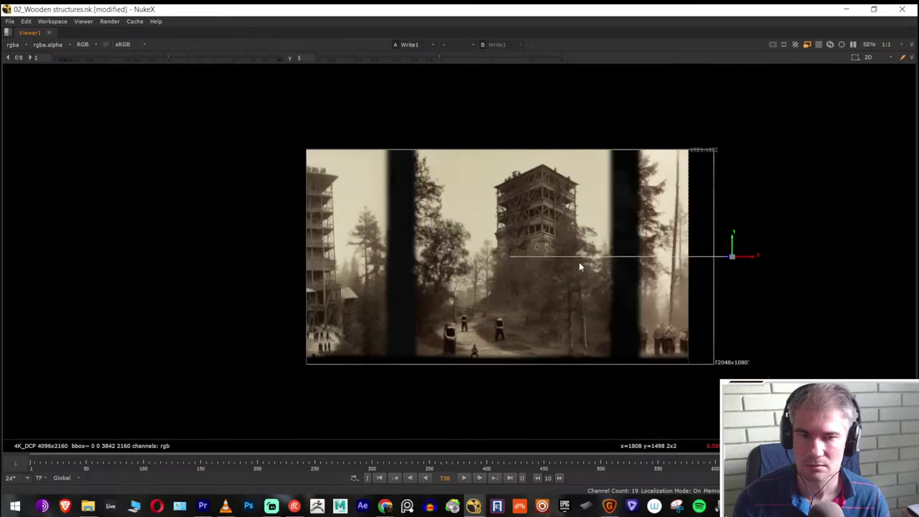
pyautogui.scroll(1, 578, 262)
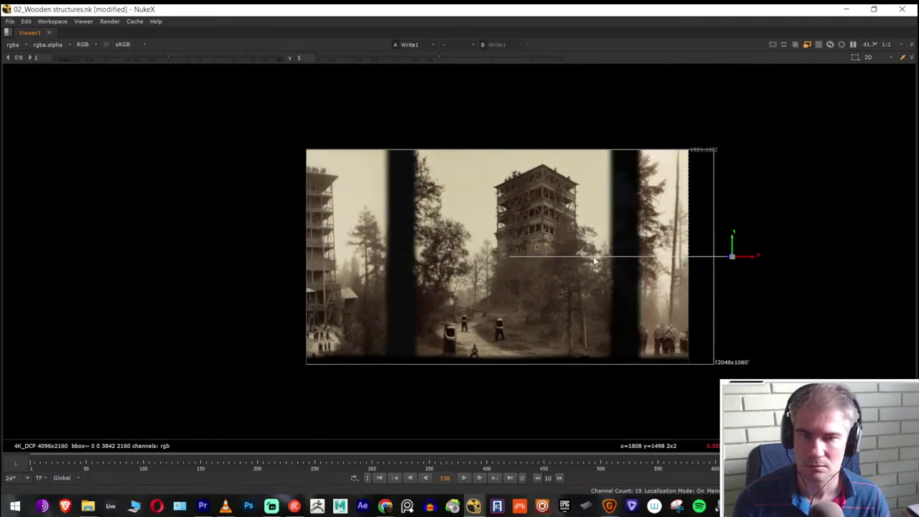
pyautogui.press('space')
# Check the box and preset options of the Crop1 node above Write1, and delete the node
pyautogui.scroll(-3, 422, 365)
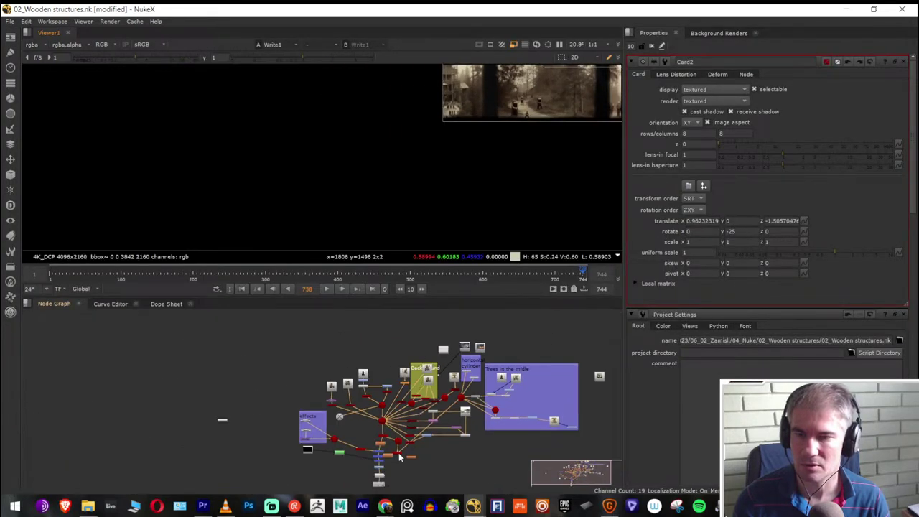
pyautogui.scroll(8, 399, 452)
pyautogui.scroll(2, 429, 388)
pyautogui.doubleClick(446, 386)
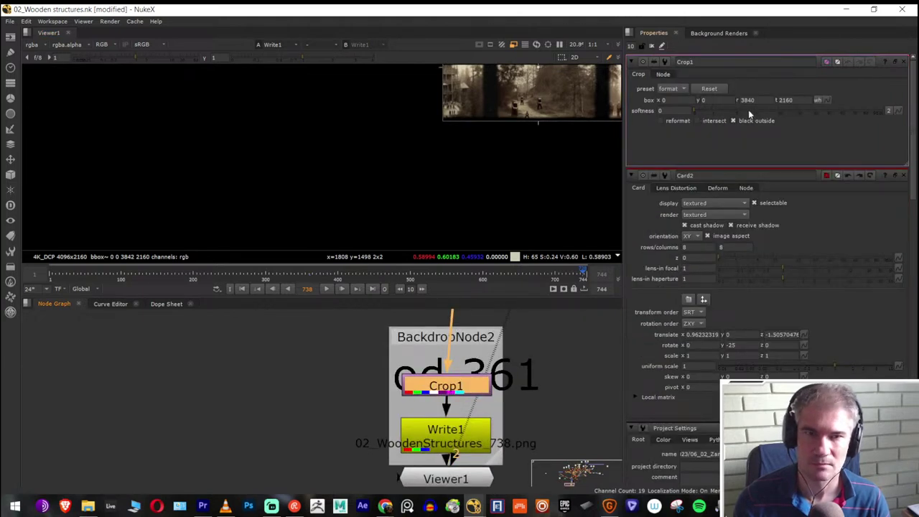
pyautogui.click(666, 89)
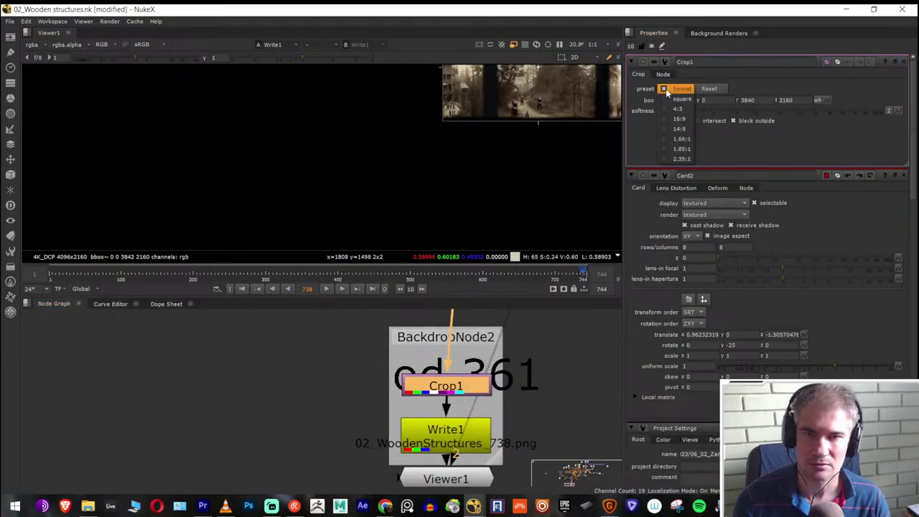
pyautogui.click(765, 141)
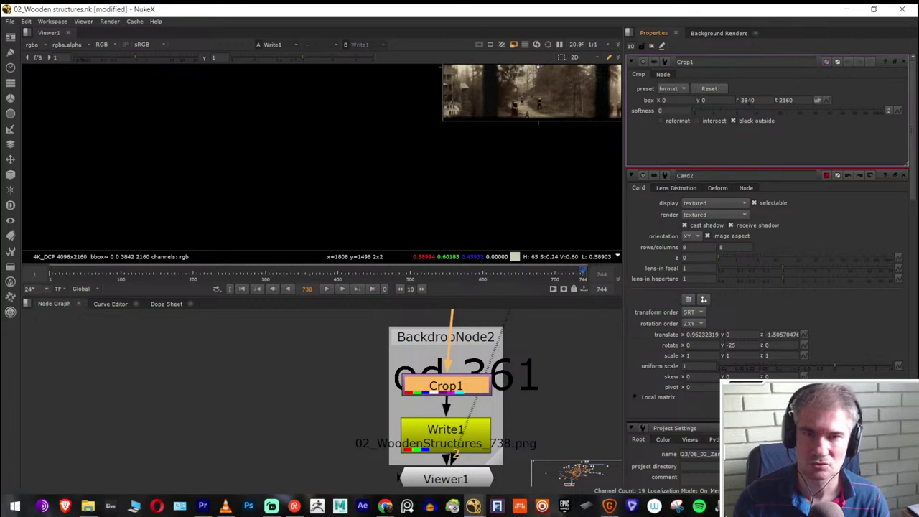
pyautogui.press('Delete')
# Add a new Crop node and insert it between Grain2_1 and Write1
pyautogui.scroll(-3, 471, 391)
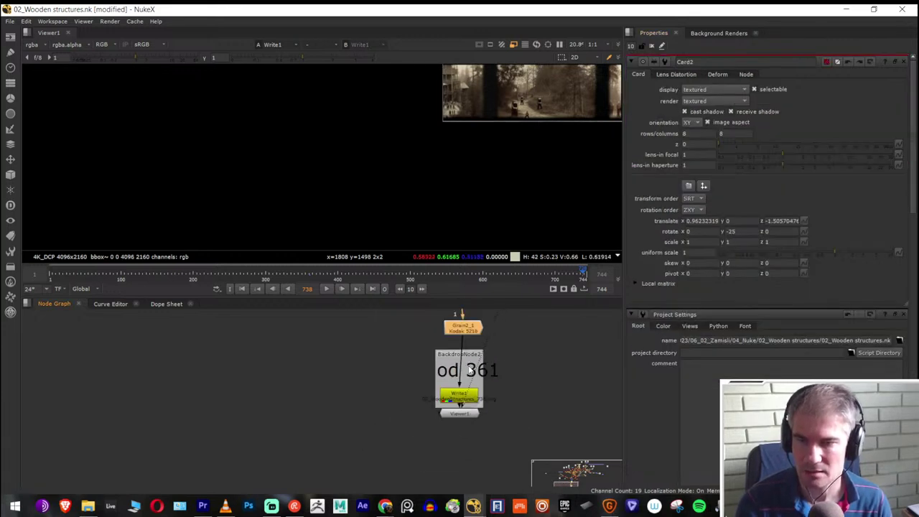
pyautogui.press('Tab')
pyautogui.write('cr')
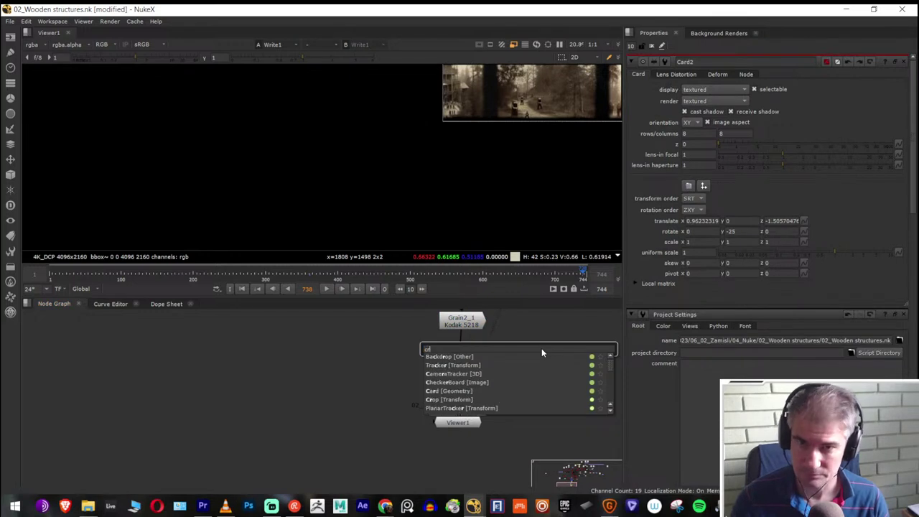
pyautogui.write('op')
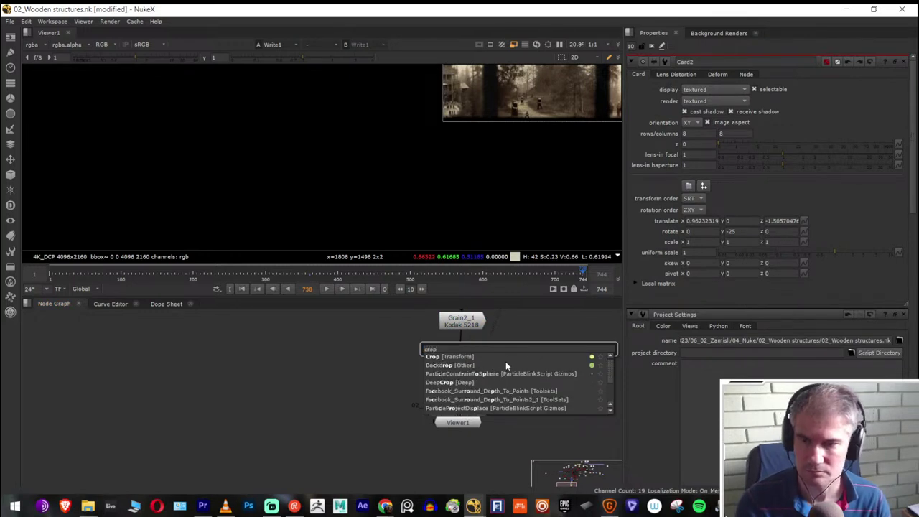
pyautogui.press('Return')
pyautogui.moveTo(540, 351); pyautogui.dragTo(456, 360)
# Examine the full width of the newly cropped composite in an enlarged viewer
pyautogui.scroll(-3, 457, 360)
pyautogui.scroll(-2, 507, 168)
pyautogui.moveTo(507, 168); pyautogui.dragTo(420, 226)
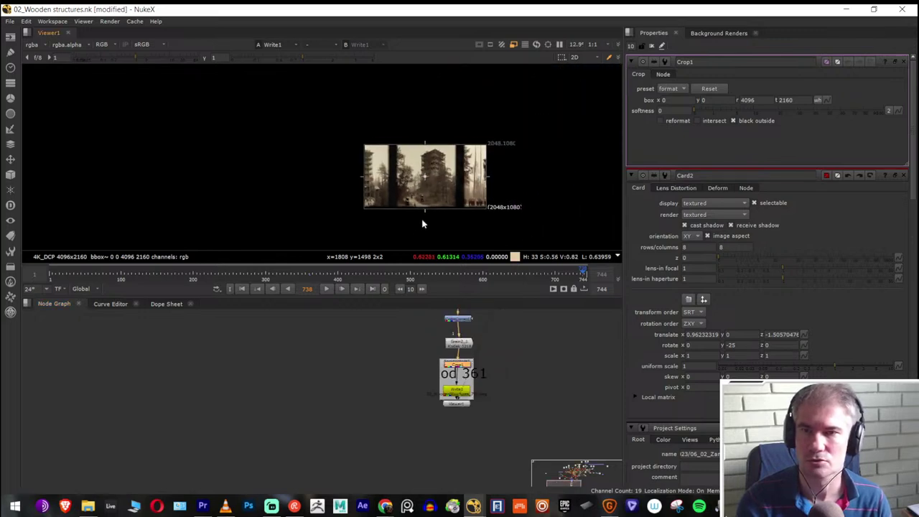
pyautogui.scroll(3, 423, 221)
pyautogui.press('space')
pyautogui.scroll(3, 419, 309)
pyautogui.moveTo(419, 309); pyautogui.dragTo(406, 247)
pyautogui.scroll(1, 405, 248)
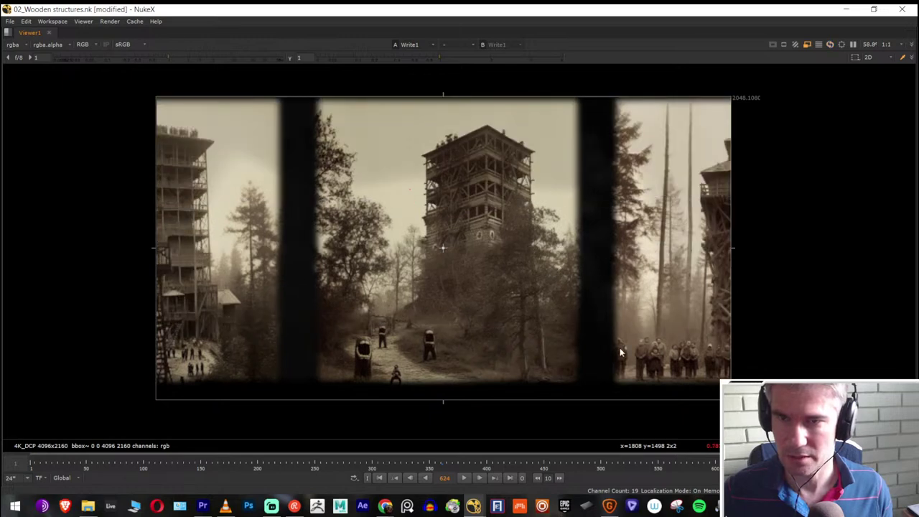
# Re-enable the P_FogBox, P_SnowRain and TransformGeo nodes in the effects backdrop, and save the composite
pyautogui.press('space')
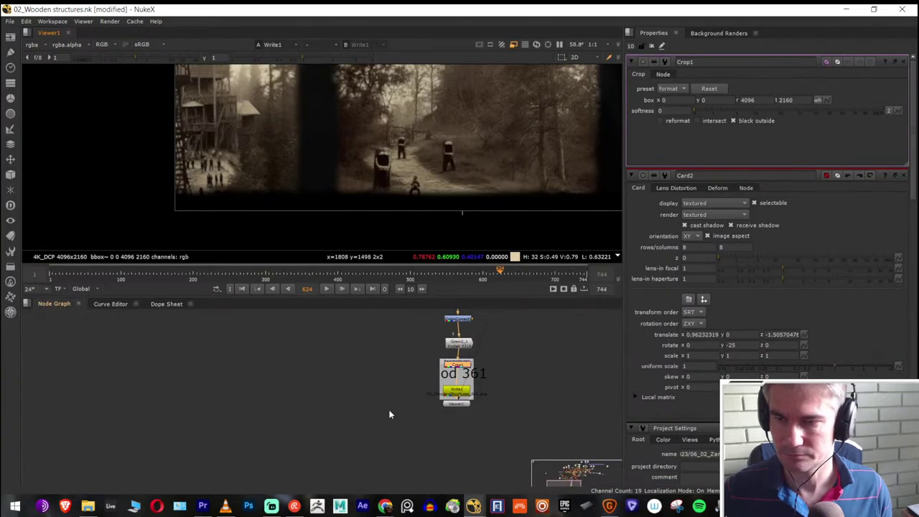
pyautogui.scroll(5, 375, 412)
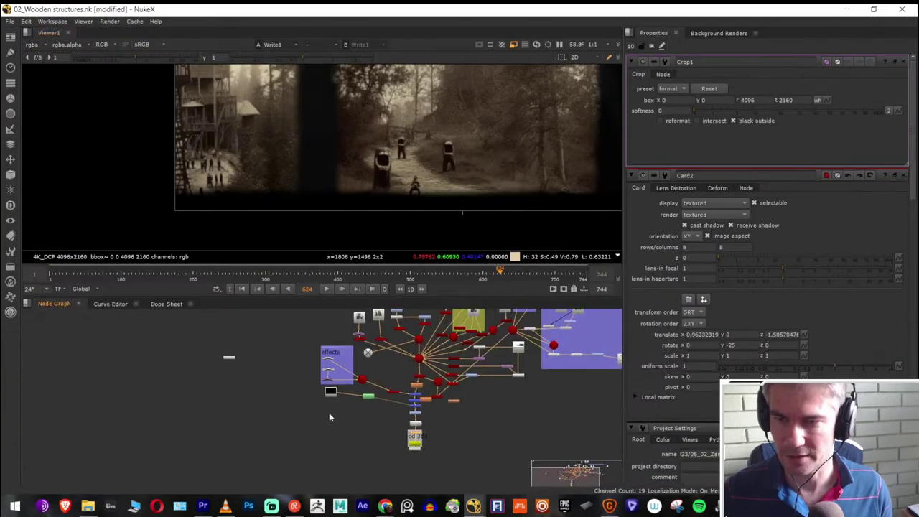
pyautogui.click(345, 351)
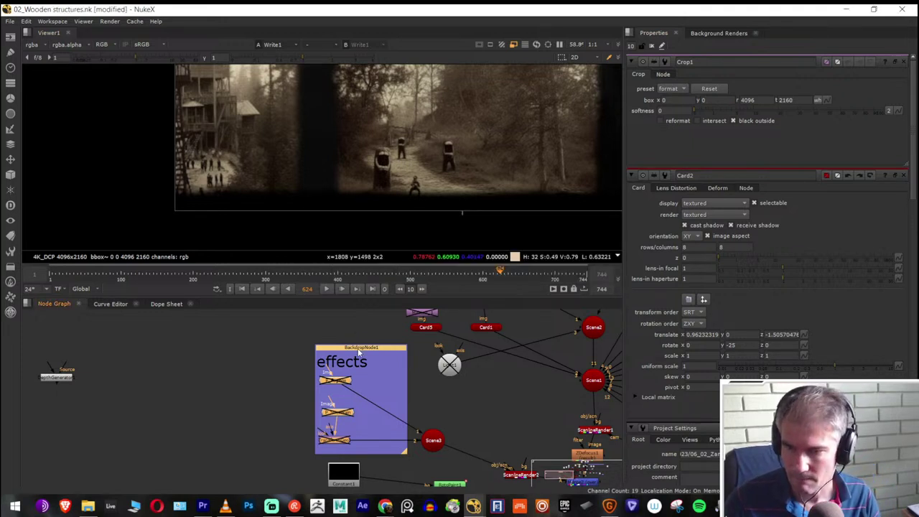
pyautogui.moveTo(342, 347); pyautogui.dragTo(324, 343)
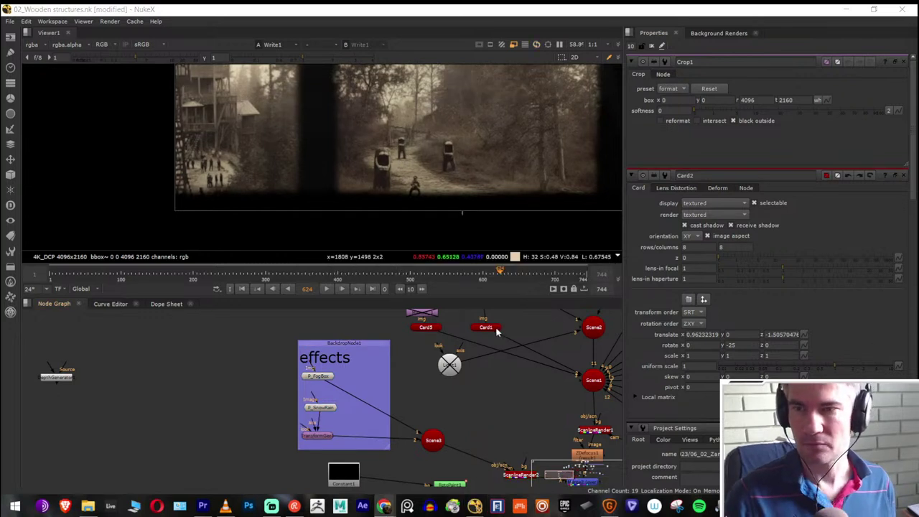
pyautogui.click(10, 21)
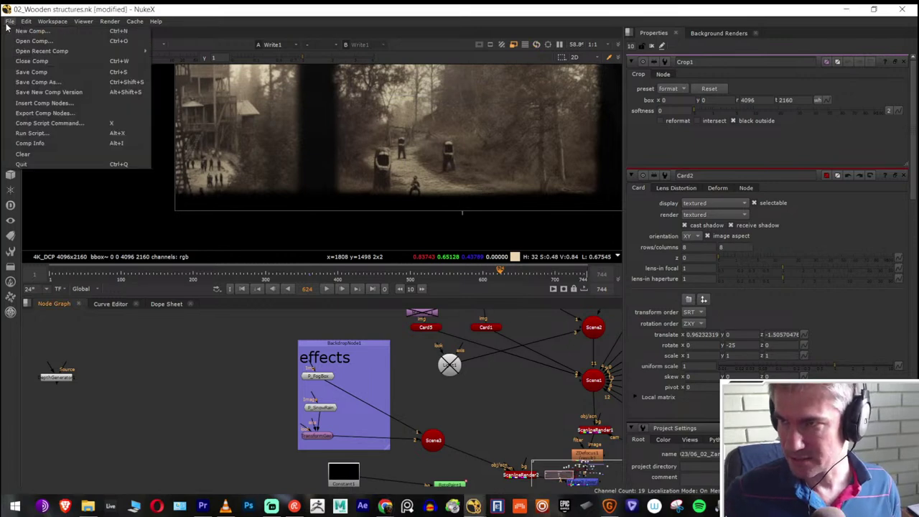
pyautogui.click(45, 74)
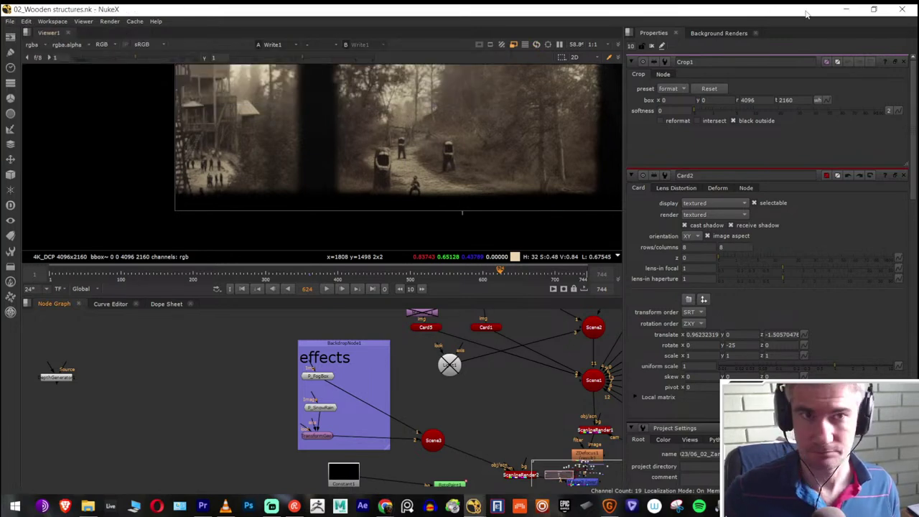
# Switch to Premiere Pro and check the wooden-structures transition in MainSequence at 00:40:49:04
pyautogui.hotkey('alt', 'Tab')
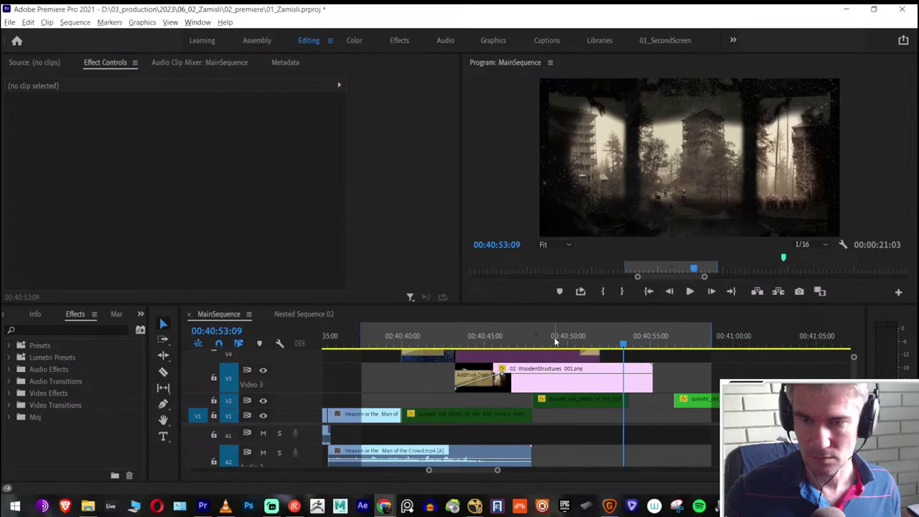
pyautogui.click(553, 337)
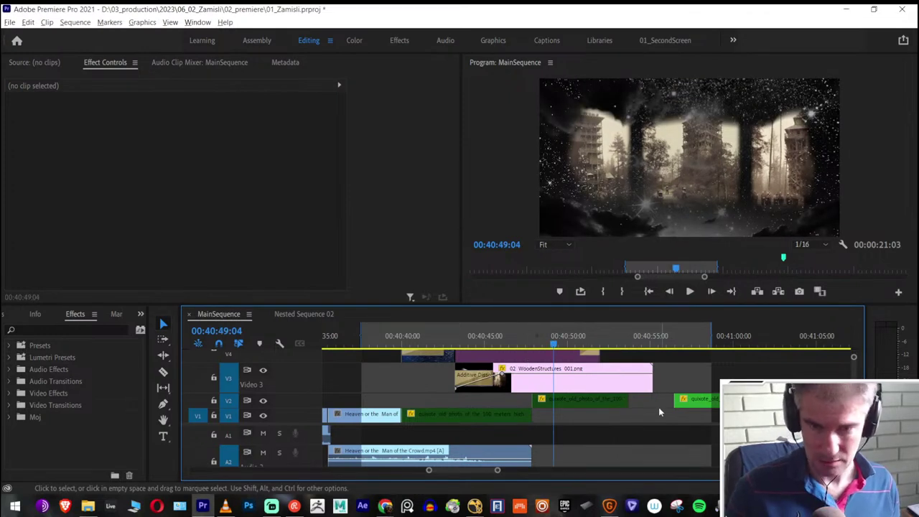
pyautogui.press('Down')
pyautogui.scroll(-2, 578, 408)
# Try a duplicate of the 02_WoodenStructures clip directly after the original on Video 3, and delete the copy
pyautogui.moveTo(585, 384); pyautogui.dragTo(672, 384)
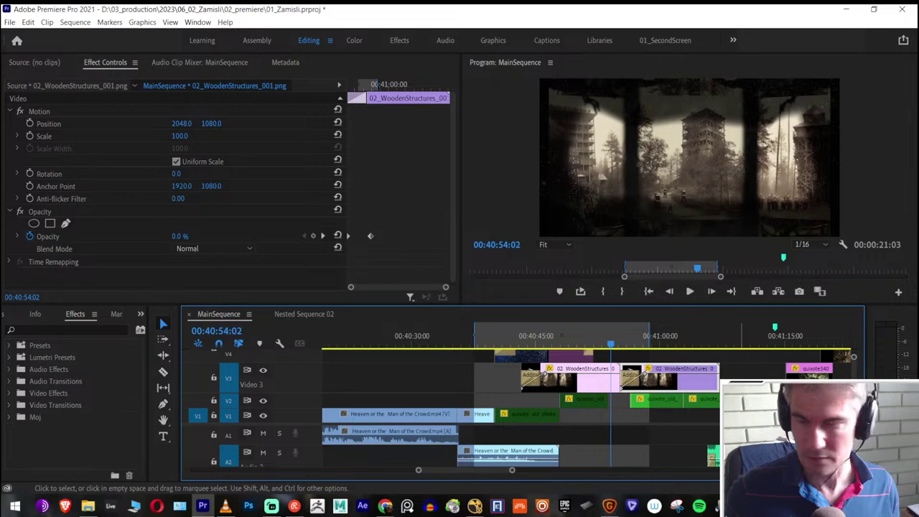
pyautogui.click(736, 336)
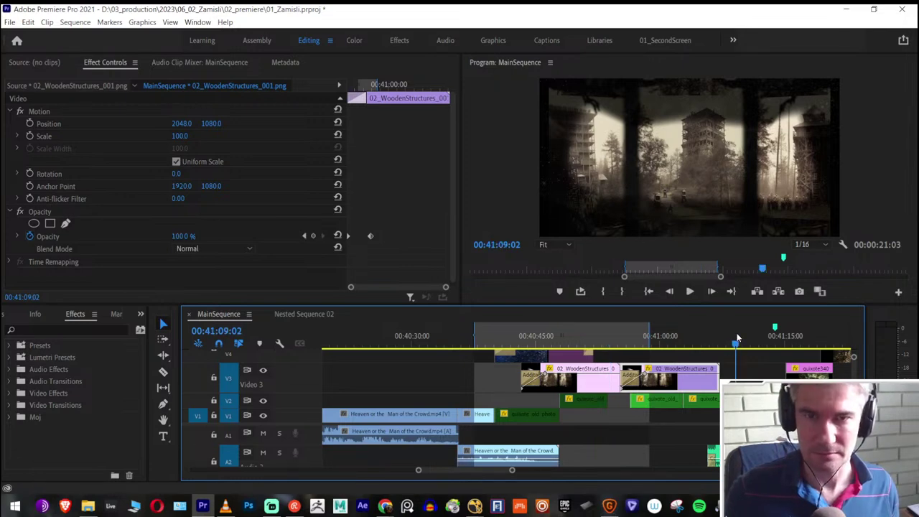
pyautogui.click(744, 337)
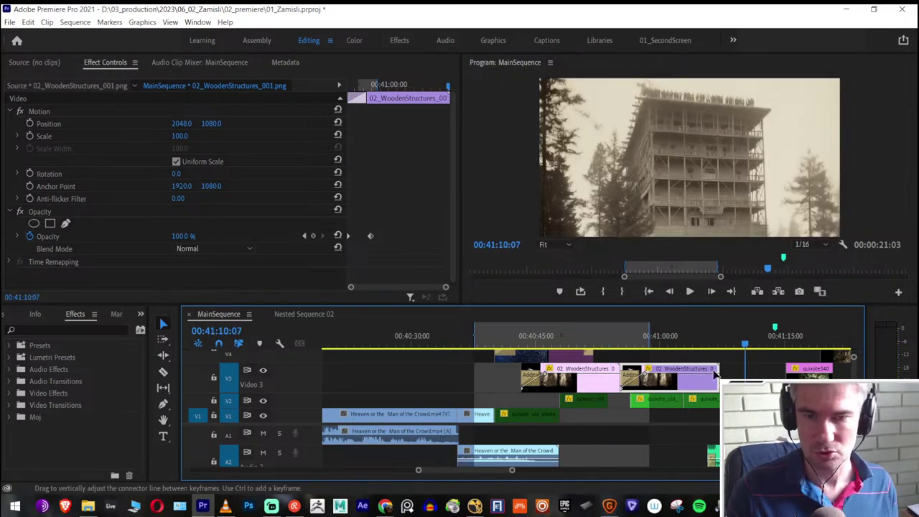
pyautogui.press('Delete')
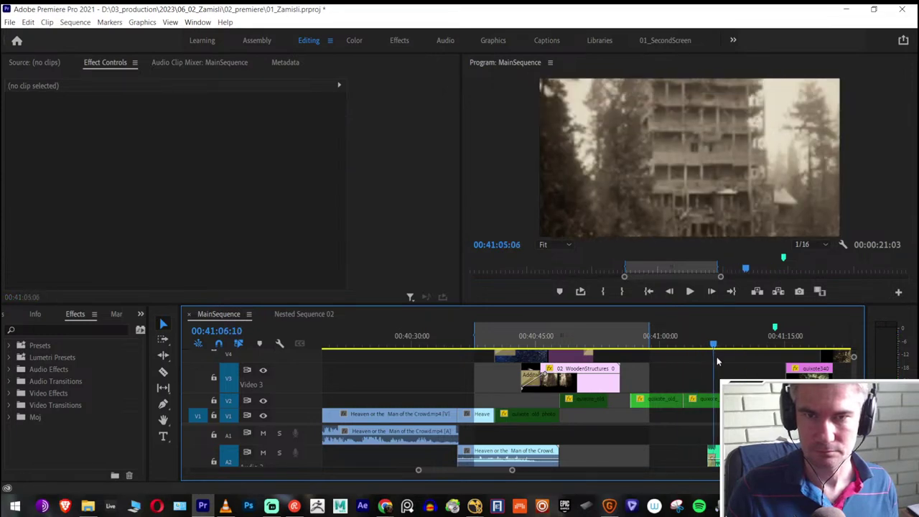
# Review the photos after the wooden-structures clip and reveal the source file of the Video 2 photo at 00:41:00:14 in Explorer
pyautogui.moveTo(747, 345); pyautogui.dragTo(704, 406)
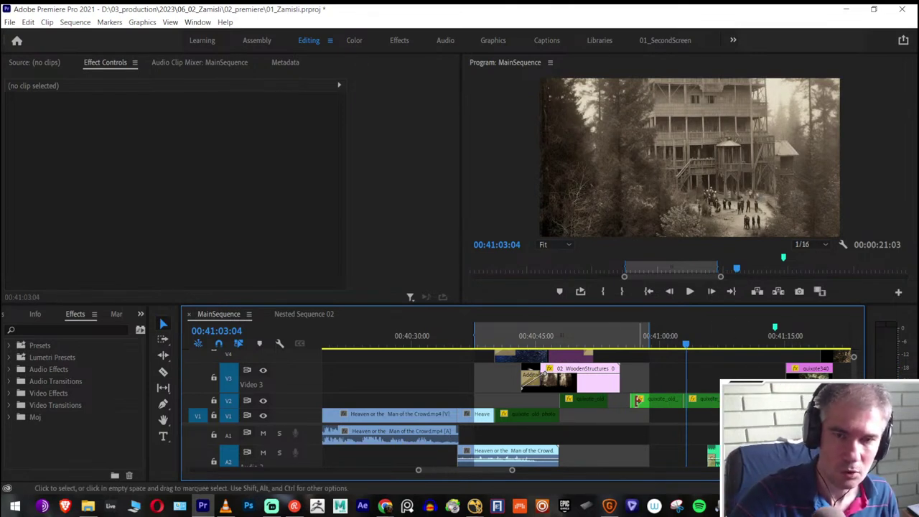
pyautogui.click(662, 442)
pyautogui.rightClick(667, 404)
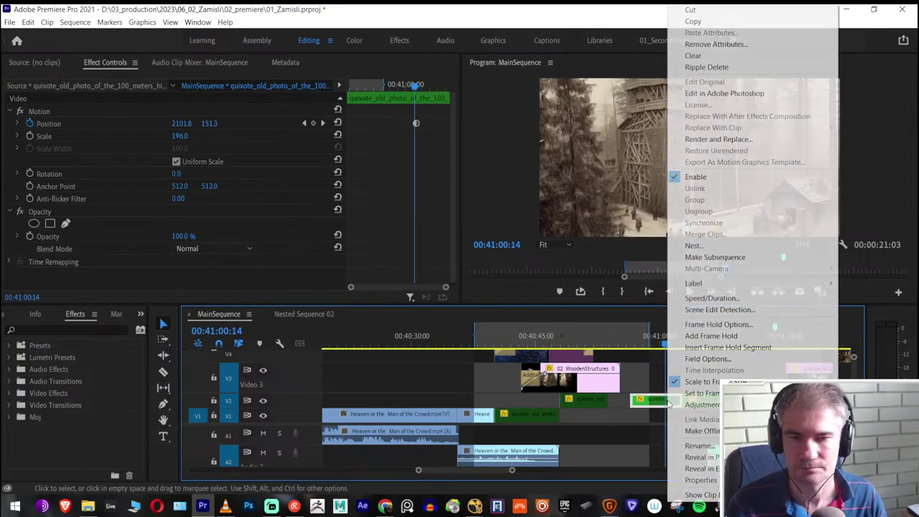
pyautogui.click(700, 468)
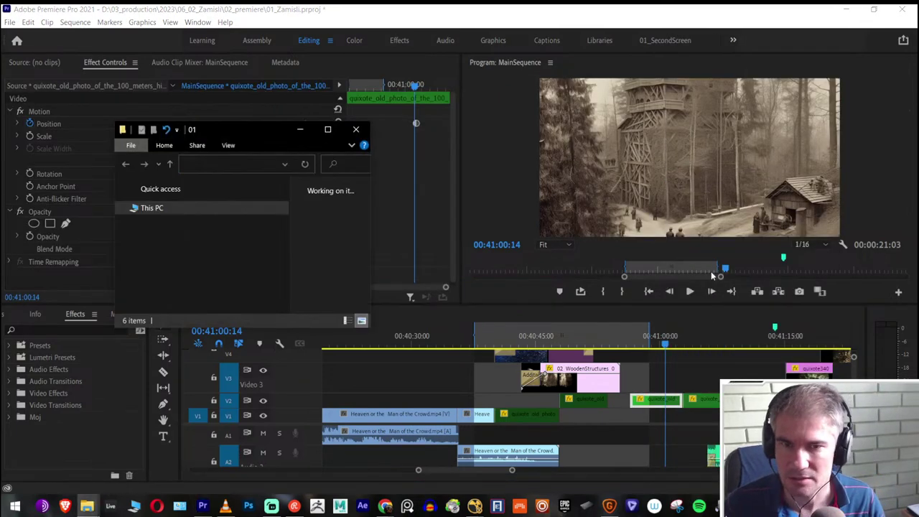
# Create a folder named 01_Uscaled inside the 11_Midjourney may 2023\01 renders folder
pyautogui.moveTo(367, 330); pyautogui.dragTo(605, 366)
pyautogui.click(558, 131)
pyautogui.click(389, 256)
pyautogui.rightClick(386, 218)
pyautogui.moveTo(433, 386)
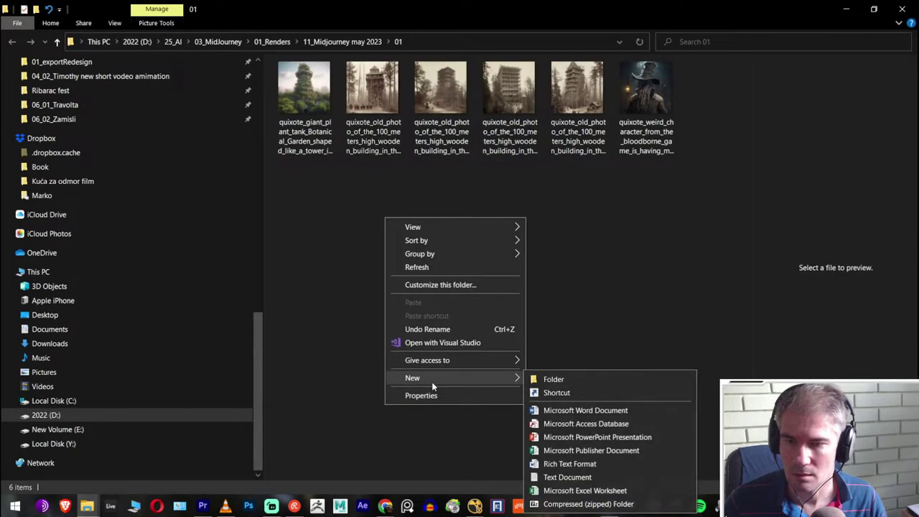
pyautogui.click(556, 379)
pyautogui.write('01-Upsla')
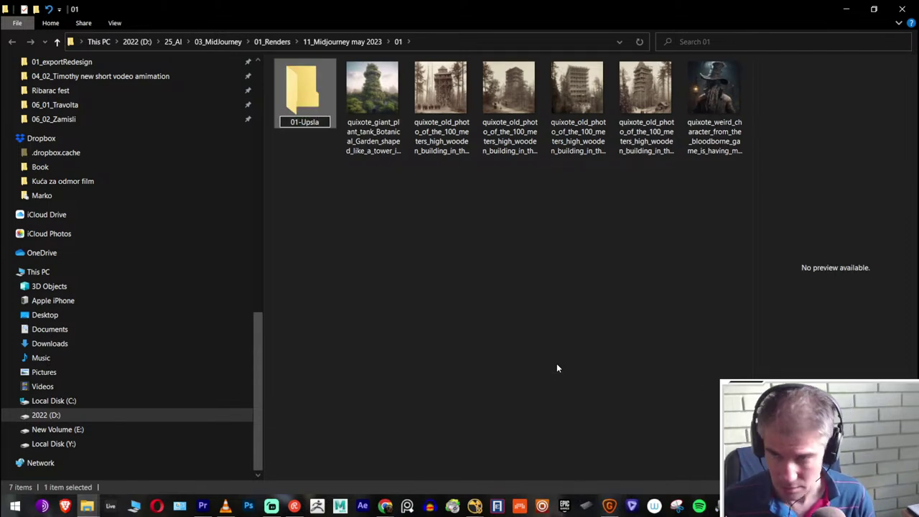
pyautogui.press('BackSpace')
pyautogui.press('BackSpace')
pyautogui.press('BackSpace')
pyautogui.press('BackSpace')
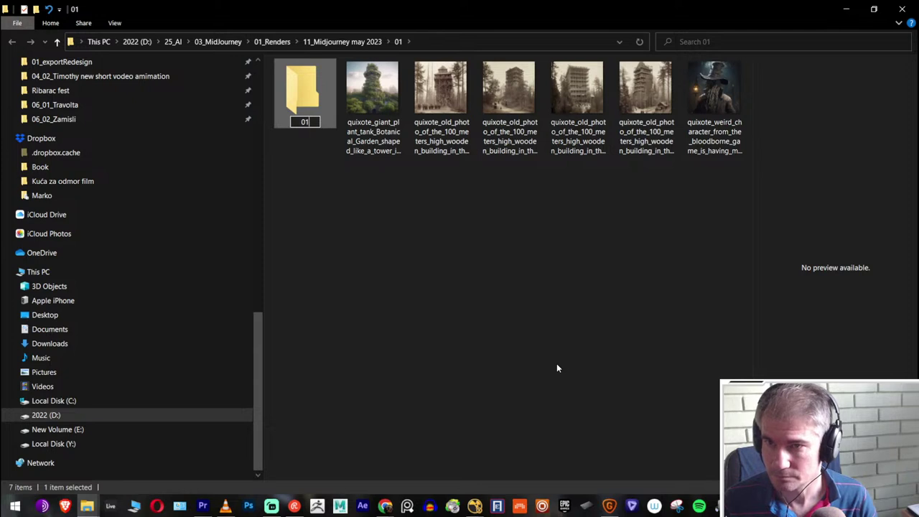
pyautogui.write('Uscaled')
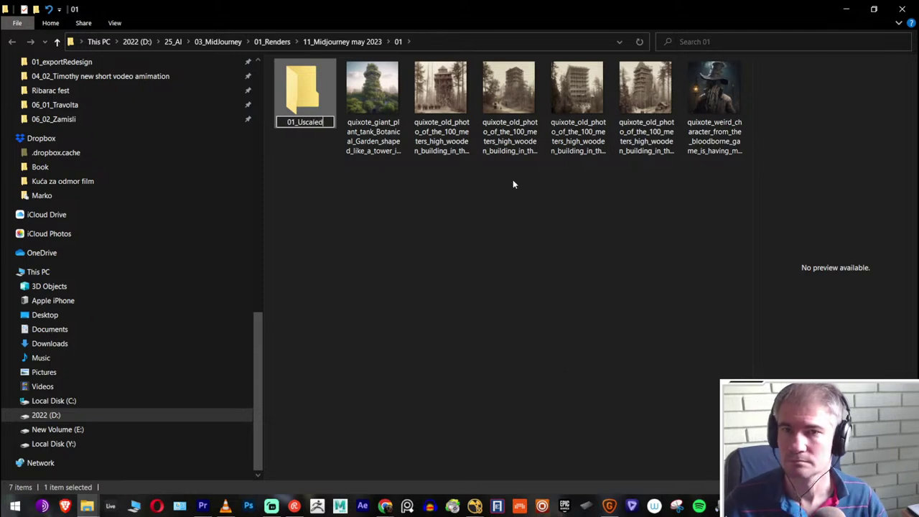
pyautogui.press('Return')
# Examine the sepia wooden building renders one by one at full size to compare them
pyautogui.moveTo(502, 9); pyautogui.dragTo(267, 137)
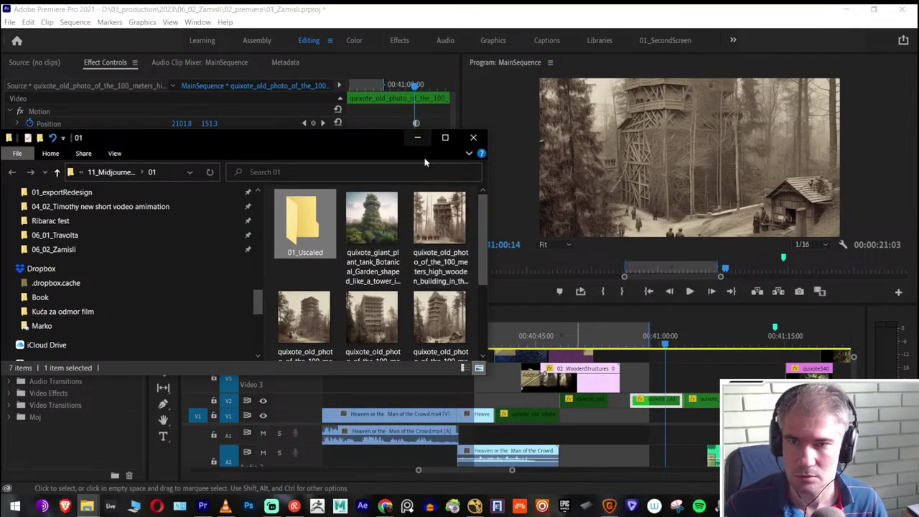
pyautogui.click(444, 137)
pyautogui.doubleClick(450, 105)
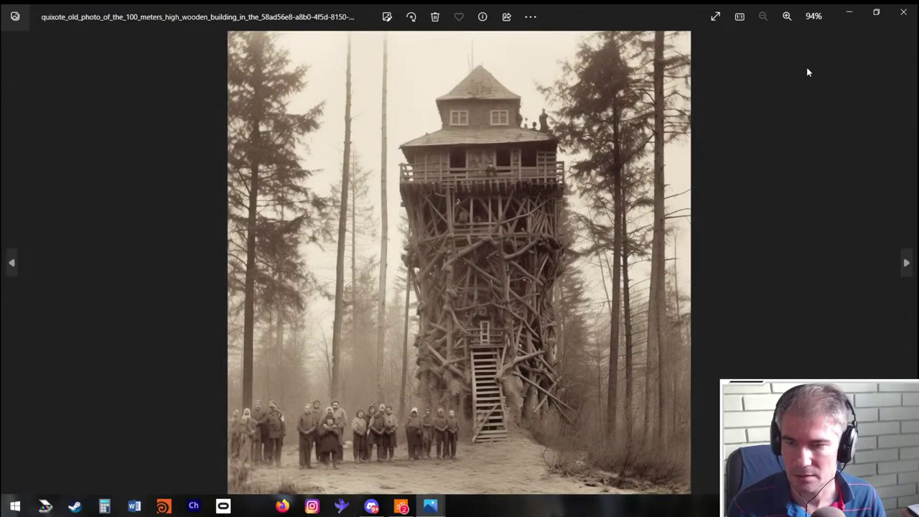
pyautogui.press('Right')
pyautogui.press('Right')
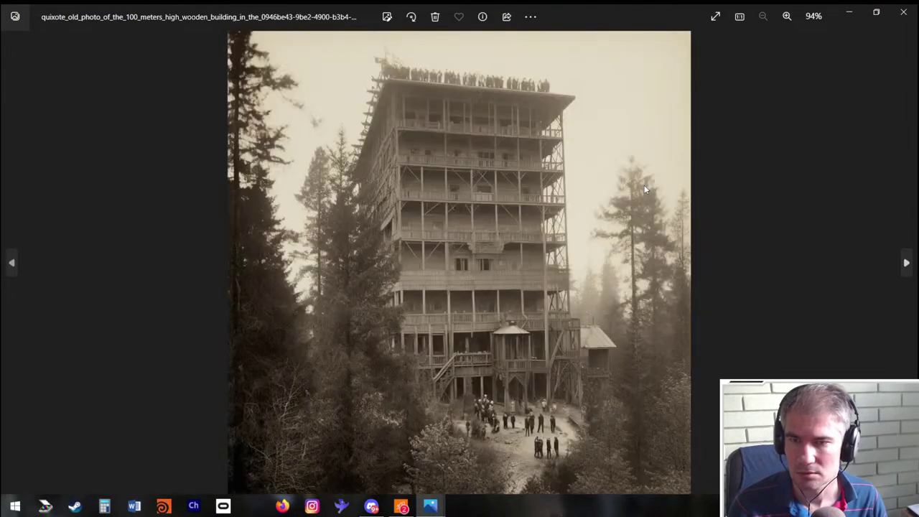
pyautogui.press('Right')
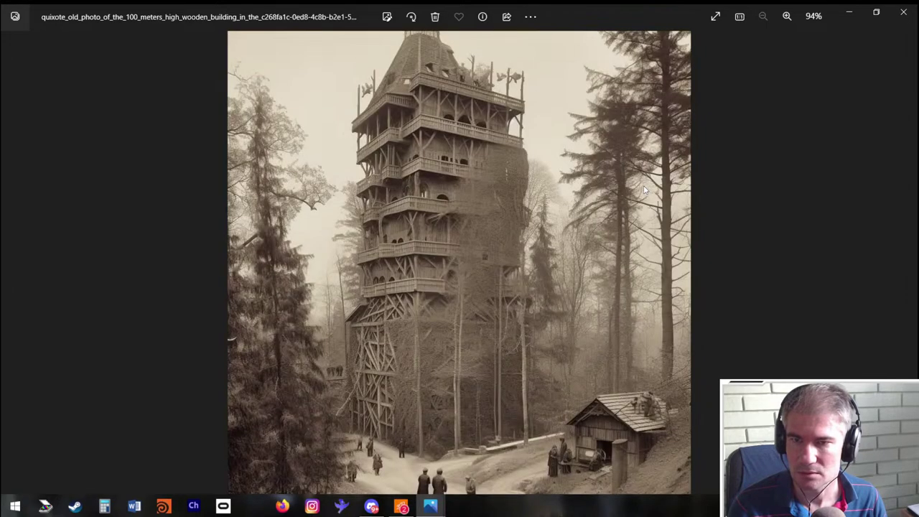
pyautogui.press('Right')
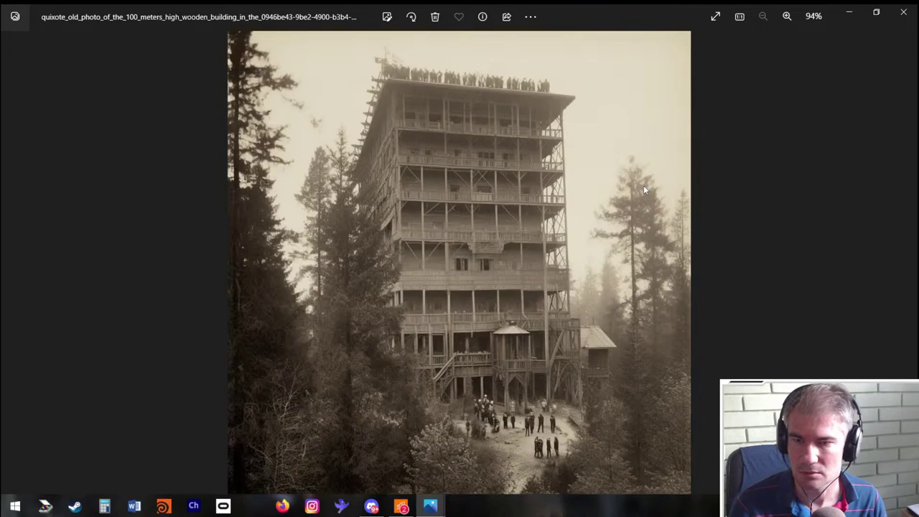
pyautogui.click(902, 12)
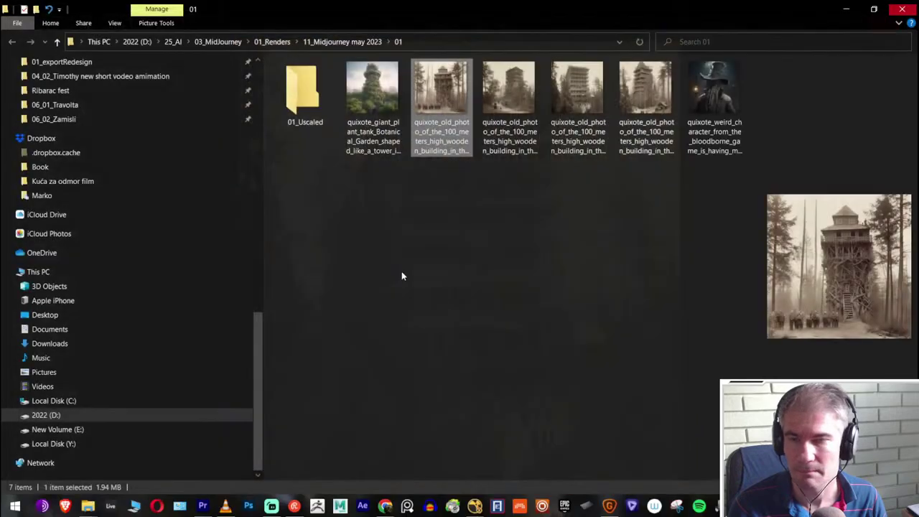
# Select the first and third old wooden building photos and load both into Topaz Gigapixel AI
pyautogui.keyDown('ctrl'); pyautogui.click(574, 149); pyautogui.keyUp('ctrl')
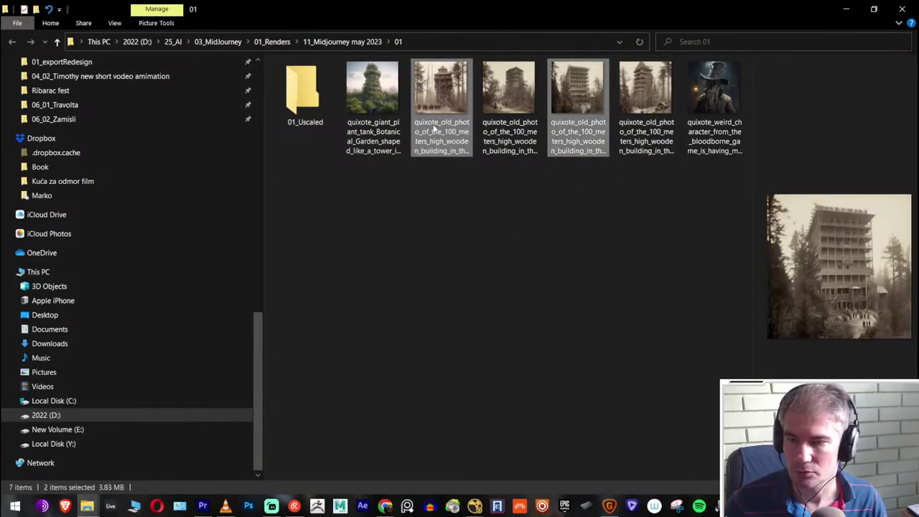
pyautogui.moveTo(434, 127); pyautogui.dragTo(437, 264)
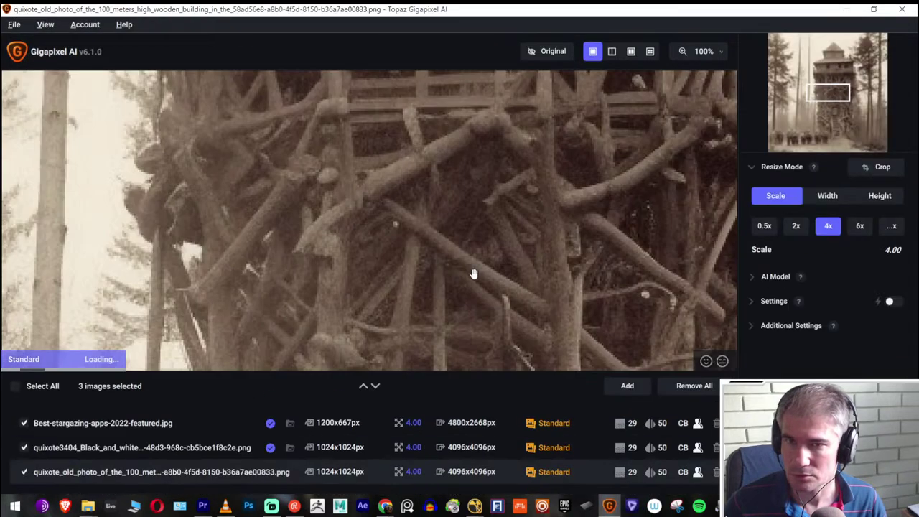
pyautogui.scroll(-1, 372, 324)
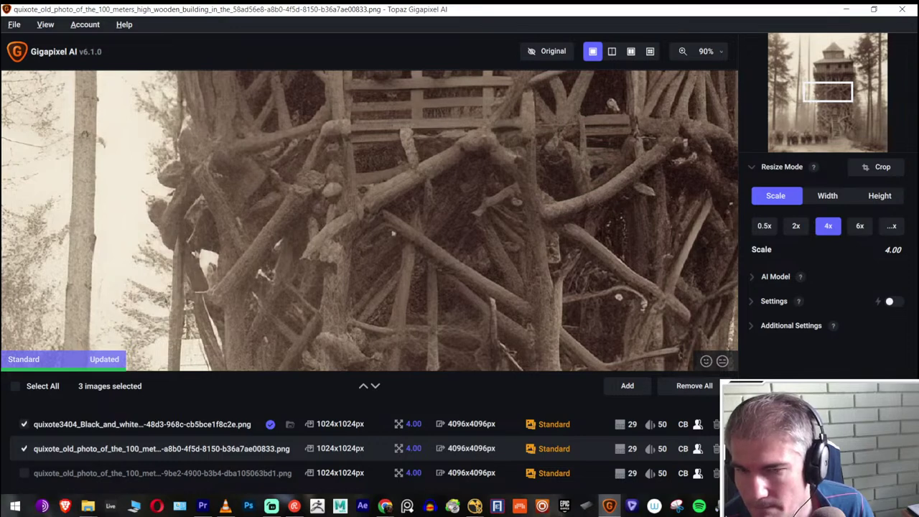
# Open the image save settings and browse from the custom save directory up to the 01_Assets folder
pyautogui.hotkey('ctrl', 's')
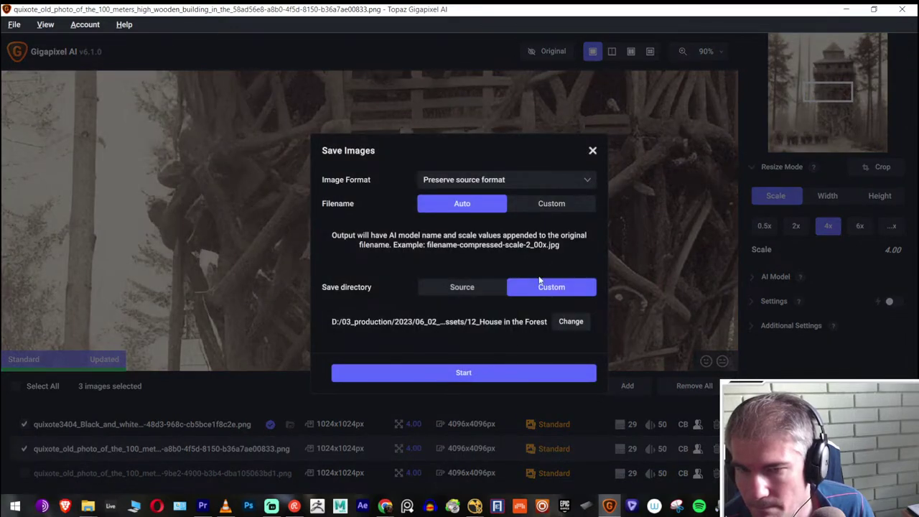
pyautogui.click(567, 323)
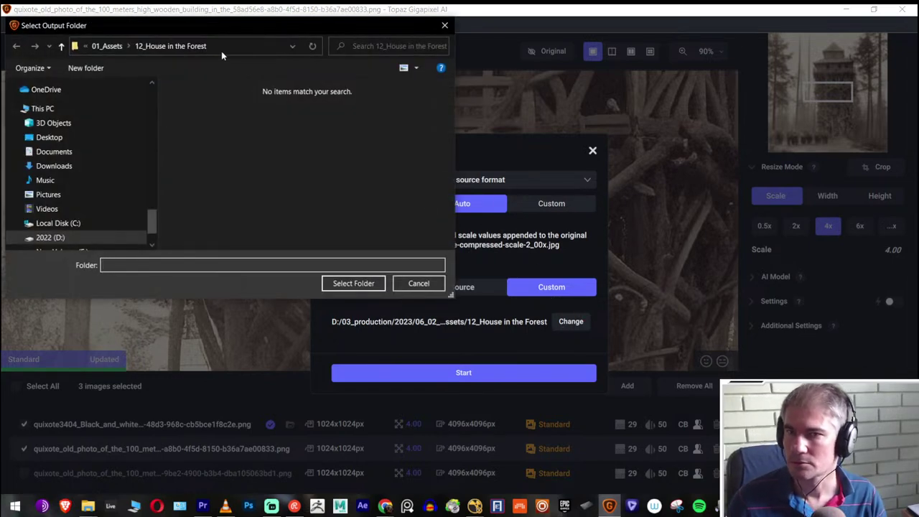
pyautogui.click(107, 46)
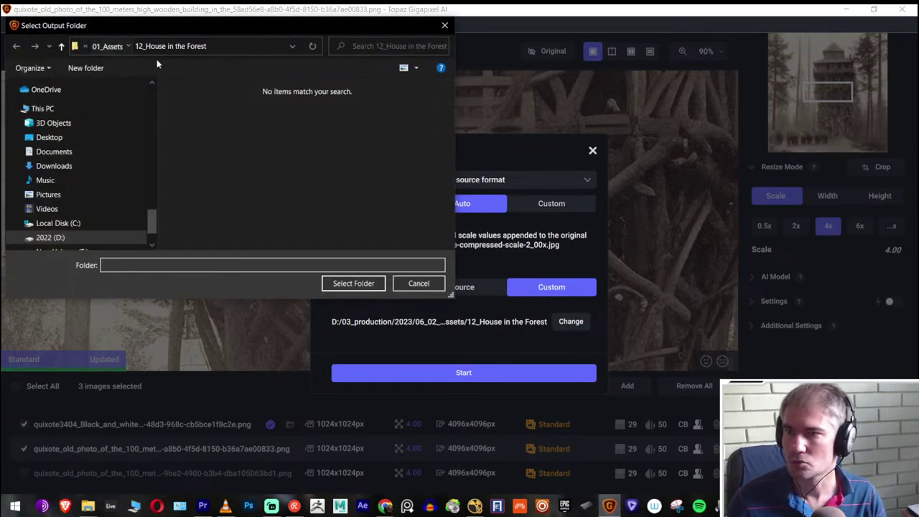
pyautogui.scroll(-3, 298, 201)
pyautogui.scroll(-2, 352, 177)
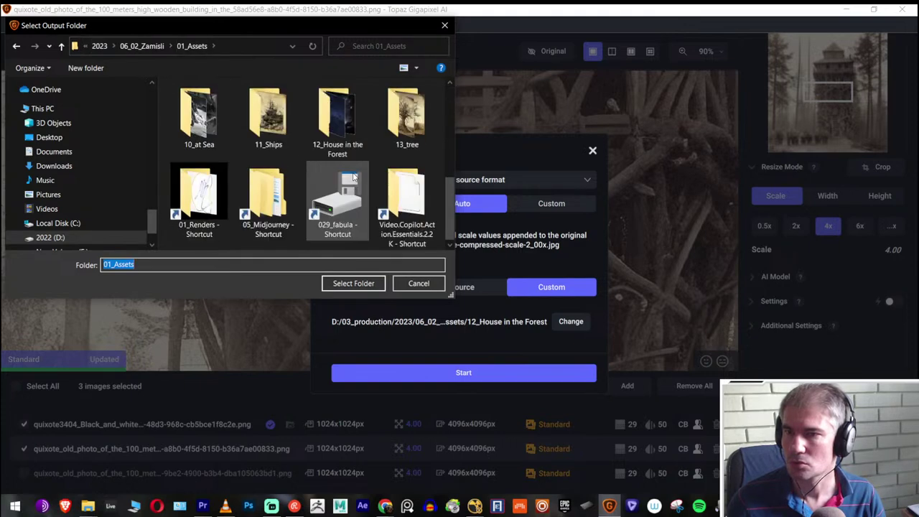
# Switch to File Explorer and copy the full path of the 01_Uscaled folder
pyautogui.hotkey('alt', 'Tab')
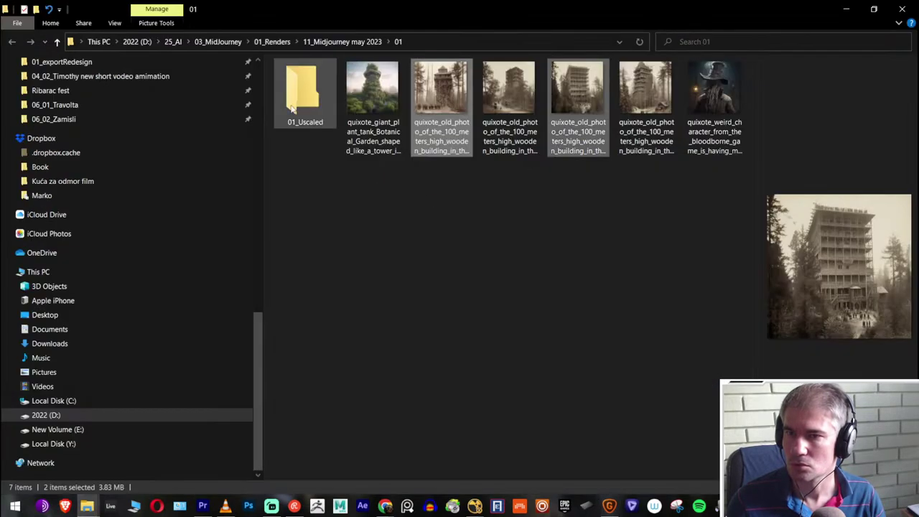
pyautogui.doubleClick(294, 104)
pyautogui.click(480, 41)
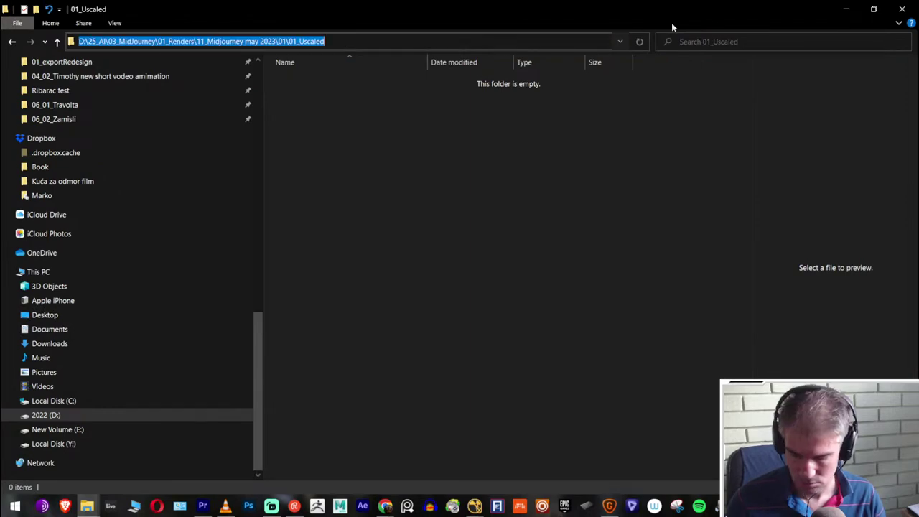
pyautogui.click(846, 11)
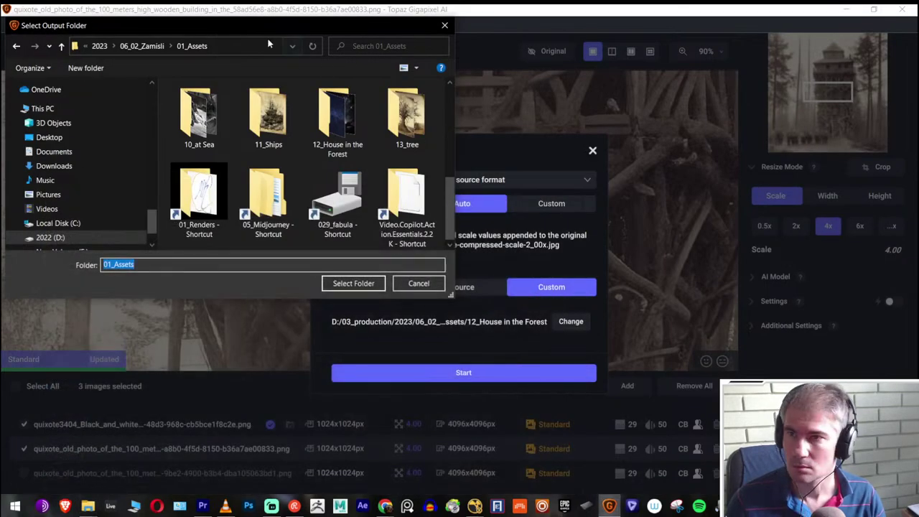
# Set the custom save directory to the copied 01_Uscaled path and start the 4x upscale of the first tower photo
pyautogui.click(251, 48)
pyautogui.hotkey('ctrl', 'v')
pyautogui.press('Return')
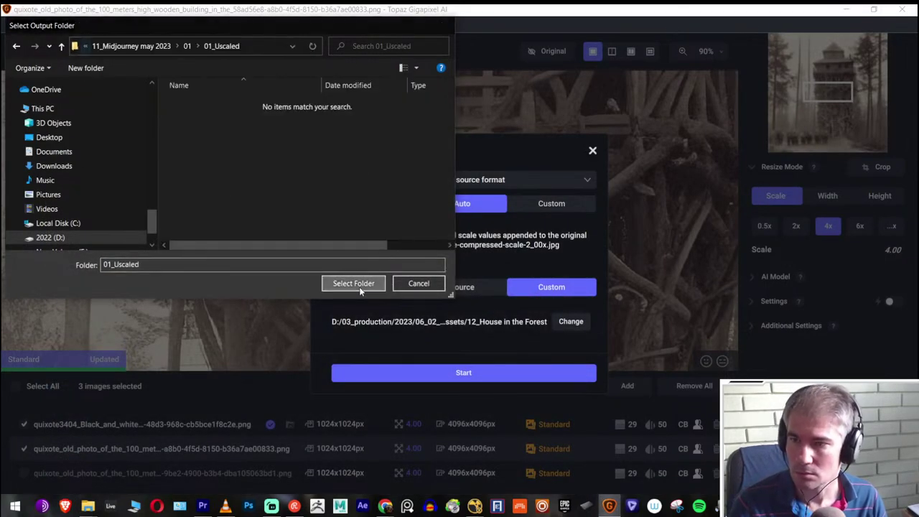
pyautogui.click(356, 284)
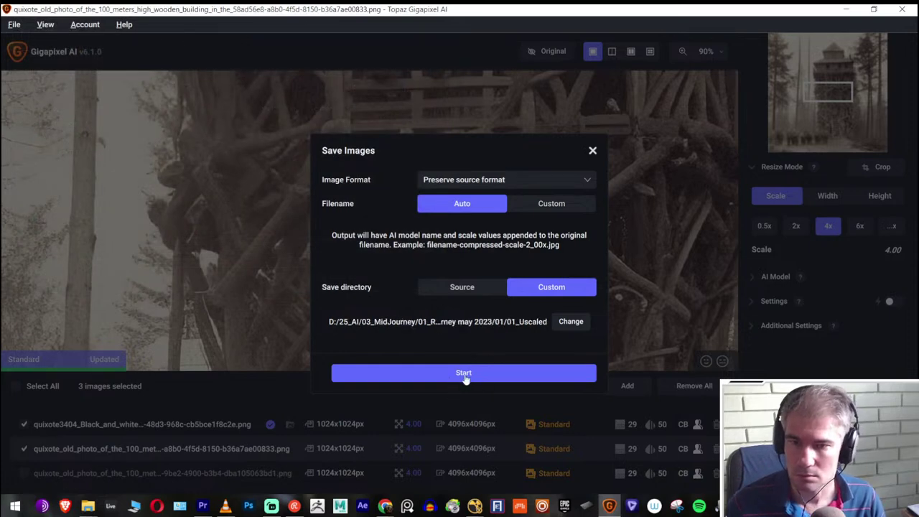
pyautogui.click(488, 372)
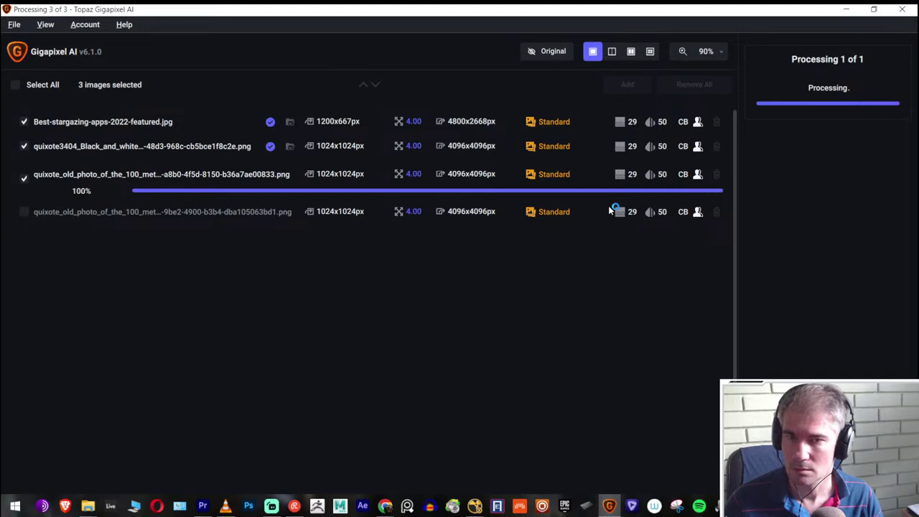
# Bring up the 01_Uscaled folder window over Gigapixel AI to check the exported image
pyautogui.moveTo(87, 506)
pyautogui.click(204, 456)
pyautogui.moveTo(479, 8); pyautogui.dragTo(440, 361)
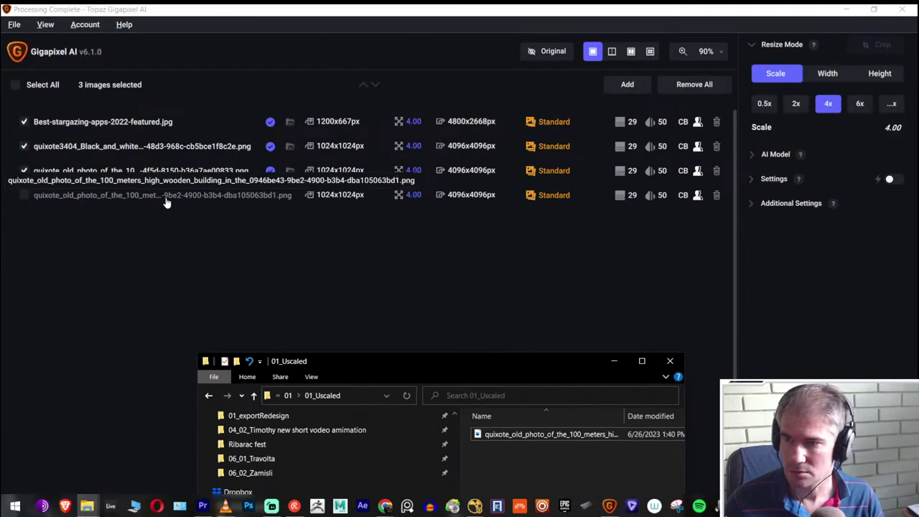
# Include the second wooden building photo in the batch and export its 4x upscale to 01_Uscaled
pyautogui.click(24, 196)
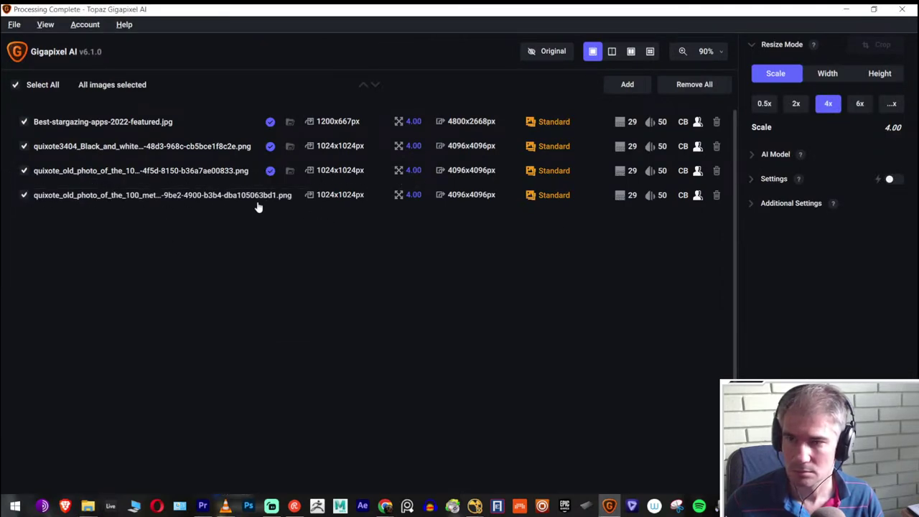
pyautogui.click(236, 204)
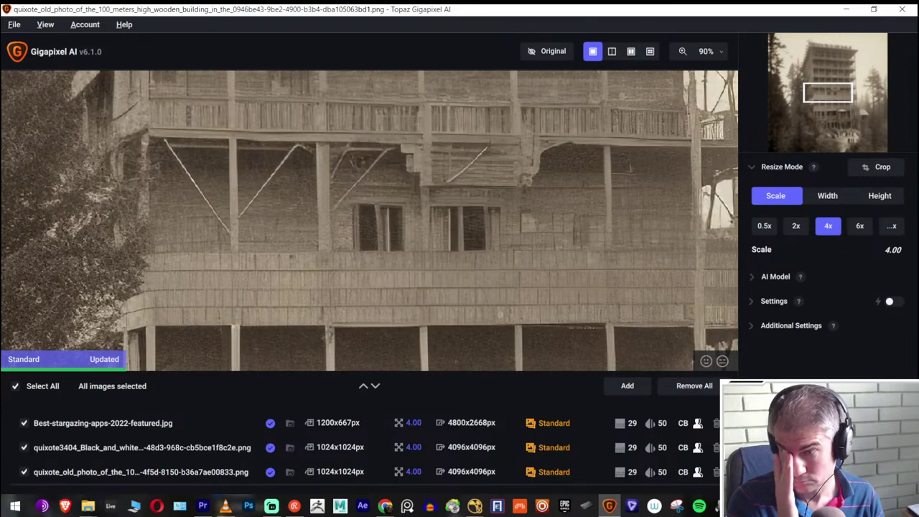
pyautogui.hotkey('ctrl', 's')
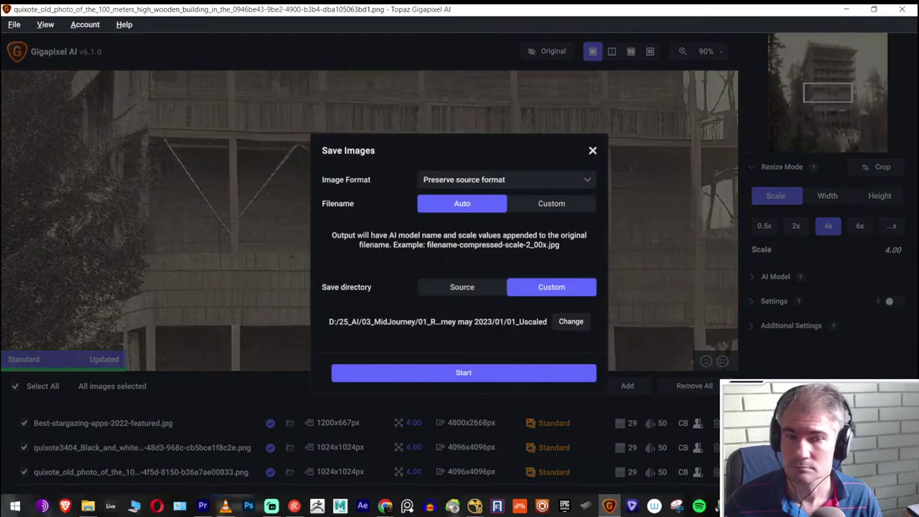
pyautogui.click(491, 373)
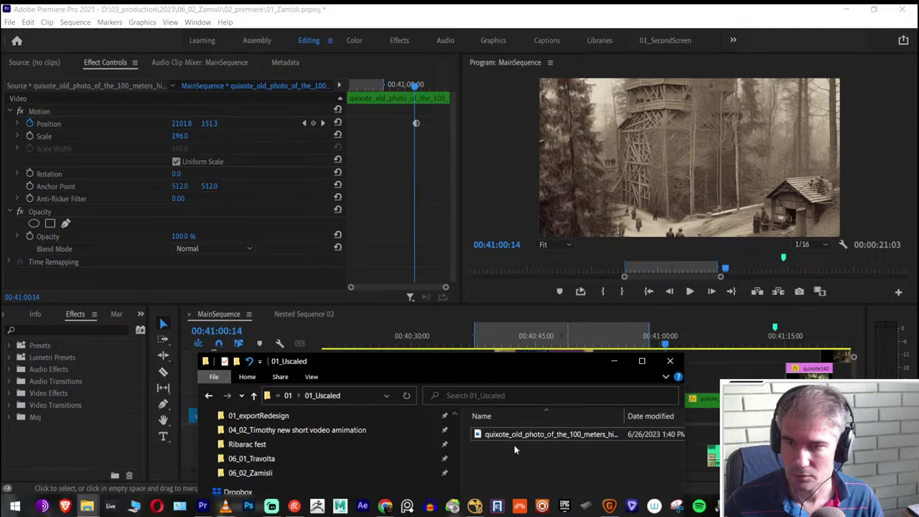
# Add both upscaled photos from 01_Uscaled to the Video 3 track of MainSequence in Premiere Pro
pyautogui.moveTo(536, 364); pyautogui.dragTo(362, 200)
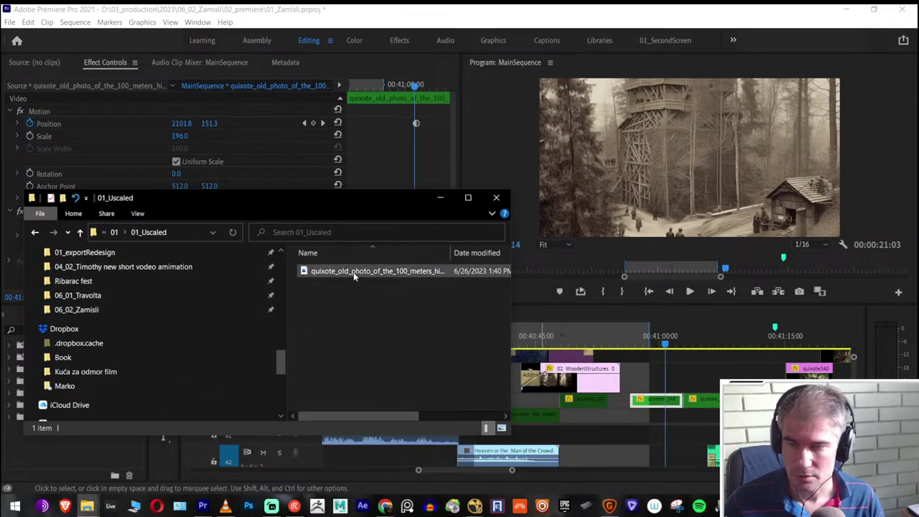
pyautogui.click(353, 273)
pyautogui.keyDown('shift'); pyautogui.click(337, 284); pyautogui.keyUp('shift')
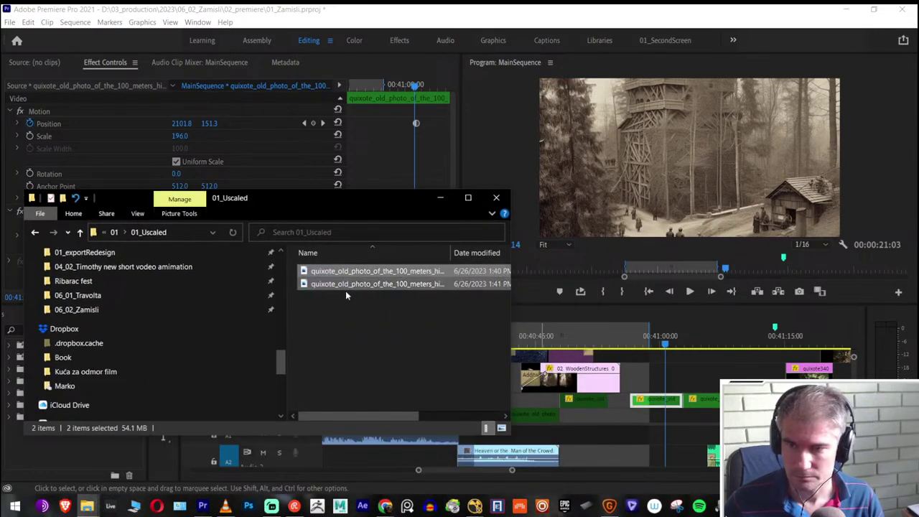
pyautogui.moveTo(337, 284); pyautogui.dragTo(704, 353)
pyautogui.click(671, 371)
# Extend the first upscaled photo clip on Video 3 to the end of the old photo clip beneath it
pyautogui.click(646, 344)
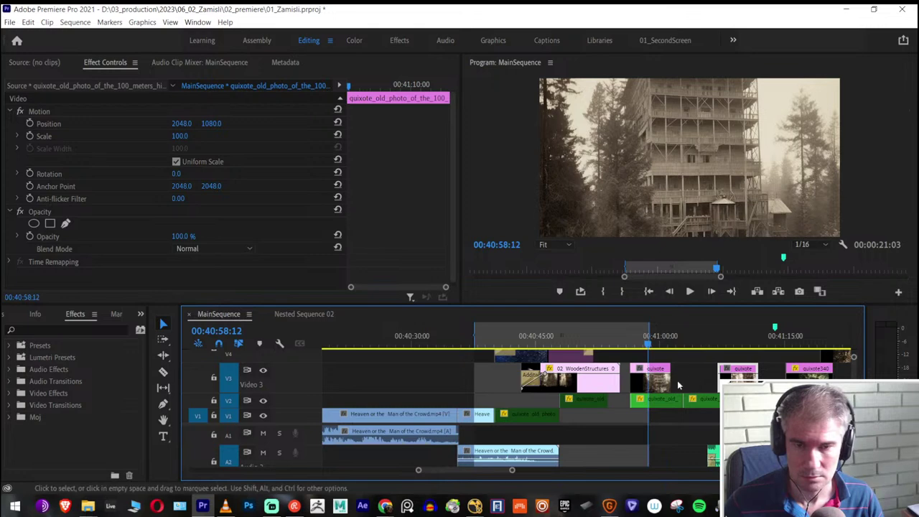
pyautogui.click(661, 386)
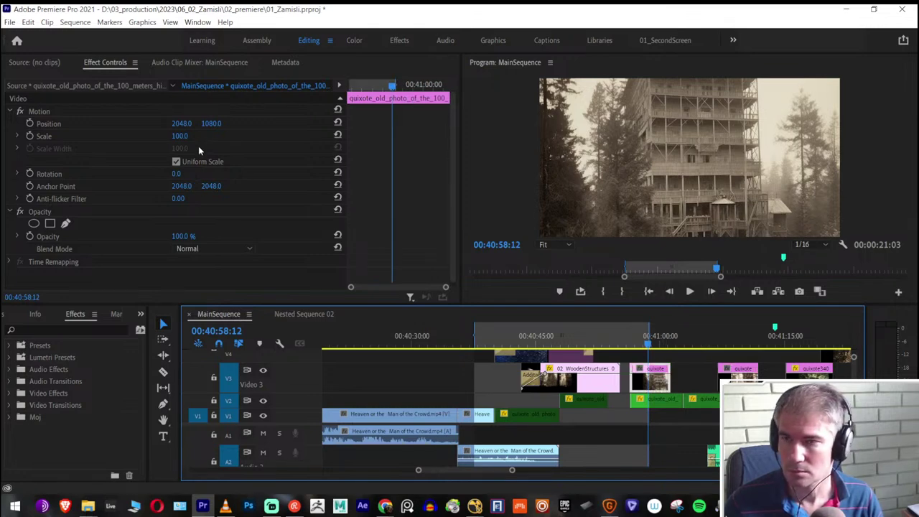
pyautogui.moveTo(180, 126); pyautogui.dragTo(206, 128)
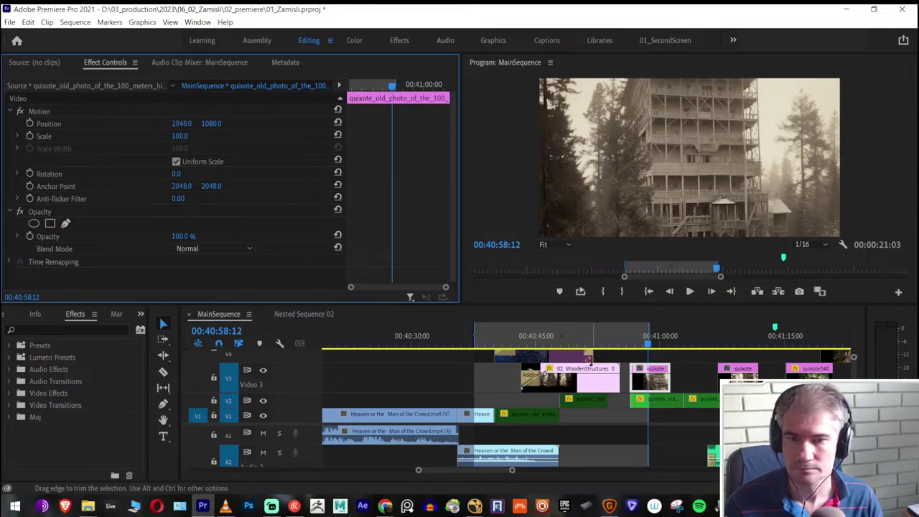
pyautogui.moveTo(669, 369); pyautogui.dragTo(674, 366)
pyautogui.moveTo(662, 399); pyautogui.dragTo(662, 399)
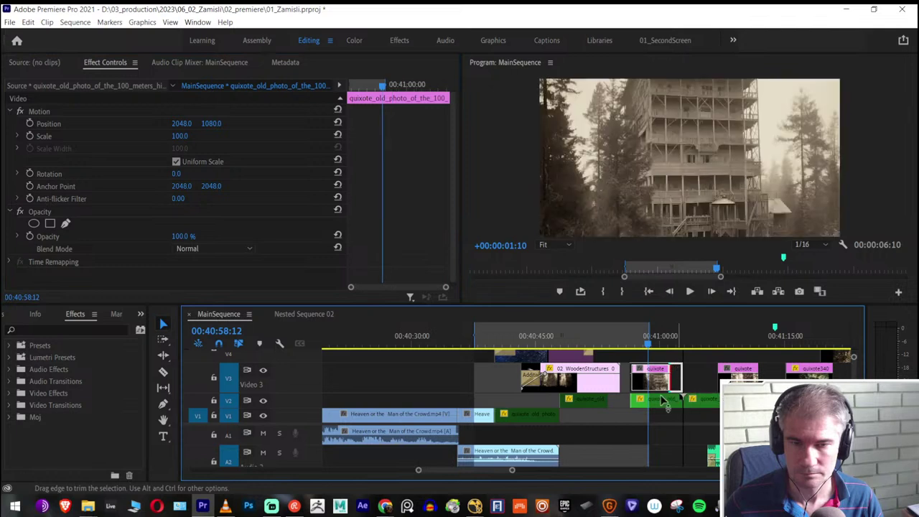
pyautogui.click(659, 399)
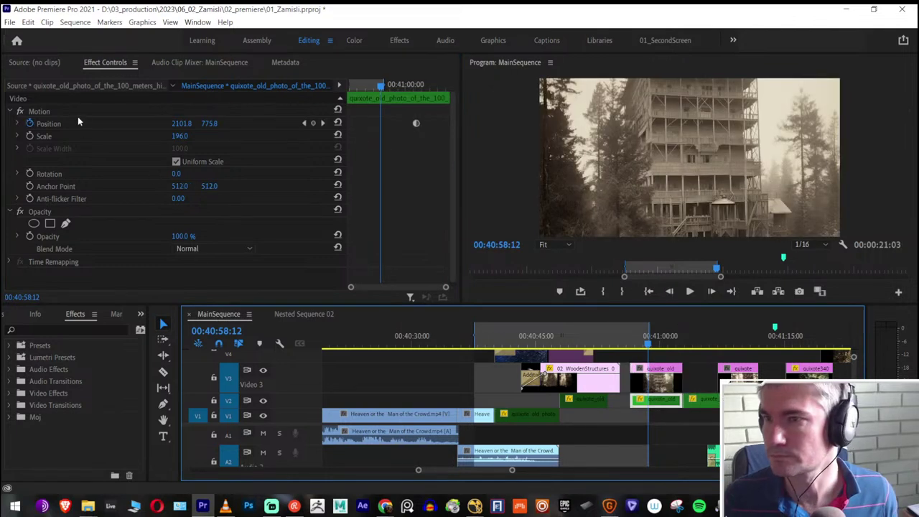
pyautogui.rightClick(49, 125)
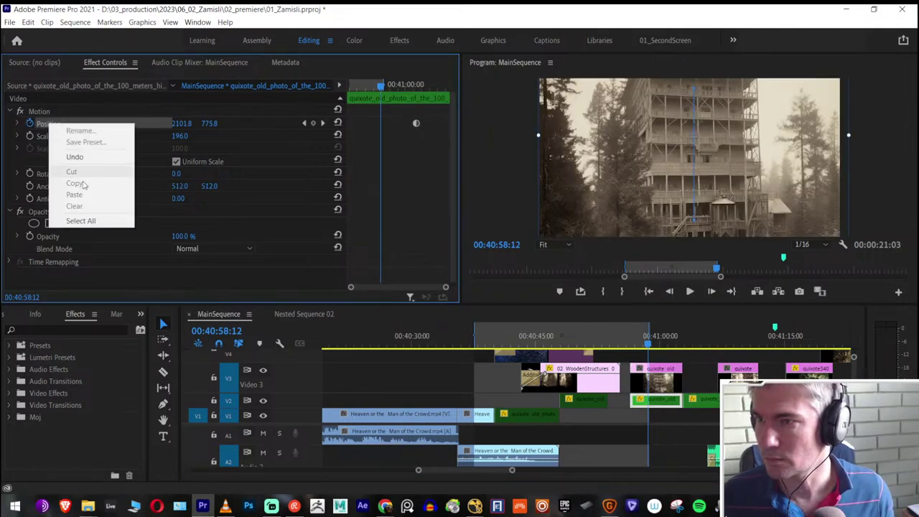
pyautogui.click(662, 386)
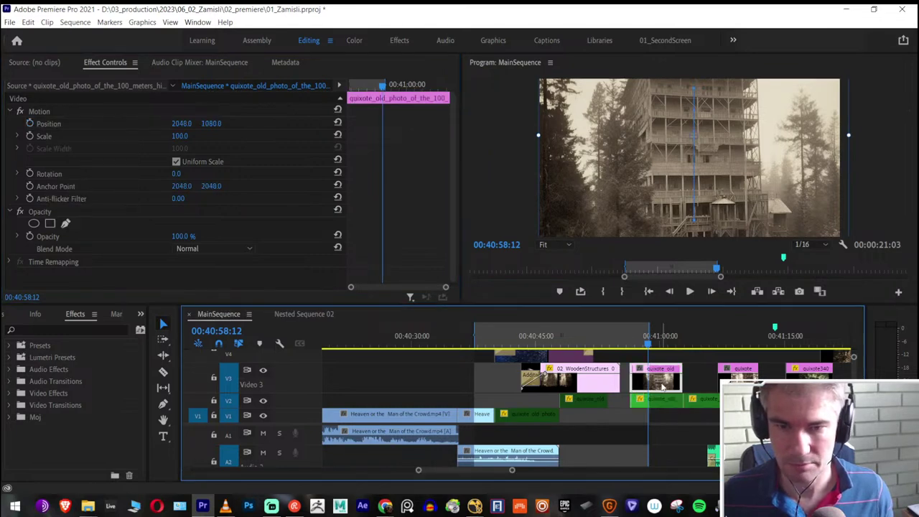
# Move the first upscaled photo clip to Video 4 and extend the start of the old photo clip on Video 2 back to the preceding clip
pyautogui.moveTo(646, 343); pyautogui.dragTo(683, 355)
pyautogui.press('space')
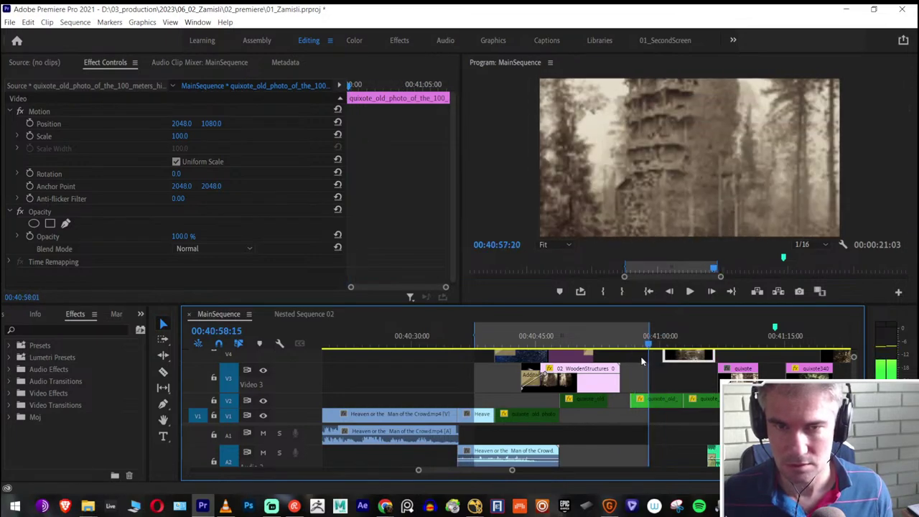
pyautogui.moveTo(631, 400); pyautogui.dragTo(615, 399)
pyautogui.moveTo(632, 346); pyautogui.dragTo(639, 345)
# Disable the extended old photo clip on Video 2 and align the upscaled photo clip on Video 4 with its start
pyautogui.click(648, 400)
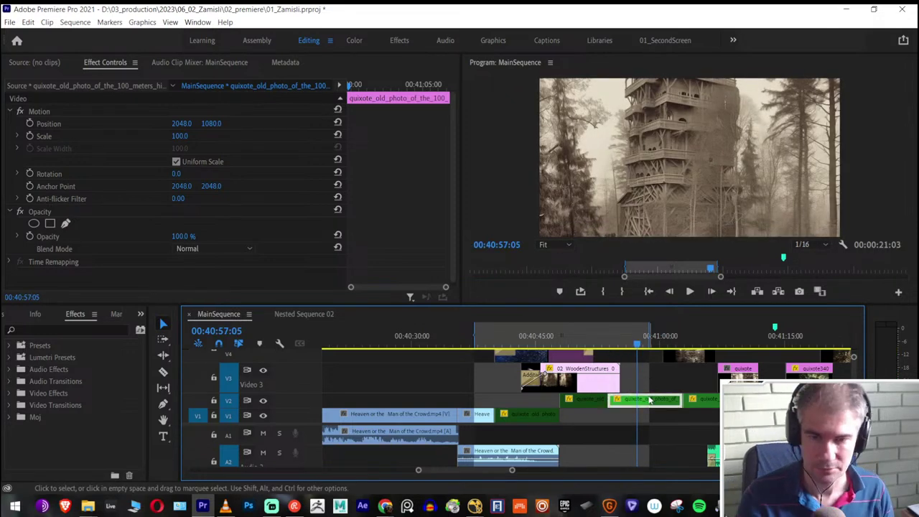
pyautogui.rightClick(648, 400)
pyautogui.press('Escape')
pyautogui.moveTo(678, 358); pyautogui.dragTo(628, 359)
# Animate the upscaled photo's Position with two keyframes, using vertical values 197 and 1897 with the horizontal value kept at 2048
pyautogui.click(617, 336)
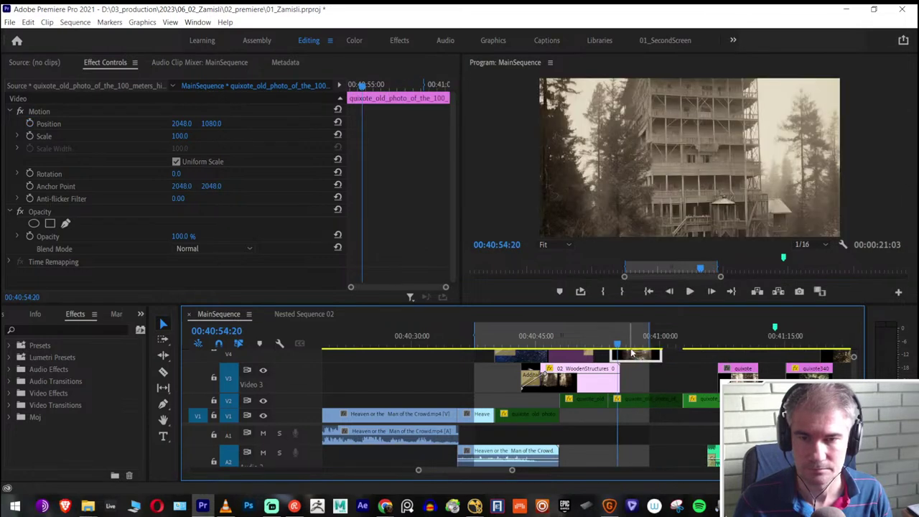
pyautogui.moveTo(208, 126)
pyautogui.mouseDown()
pyautogui.moveTo(198, 126)
pyautogui.moveTo(224, 125)
pyautogui.moveTo(214, 126)
pyautogui.mouseUp()
pyautogui.click(30, 123)
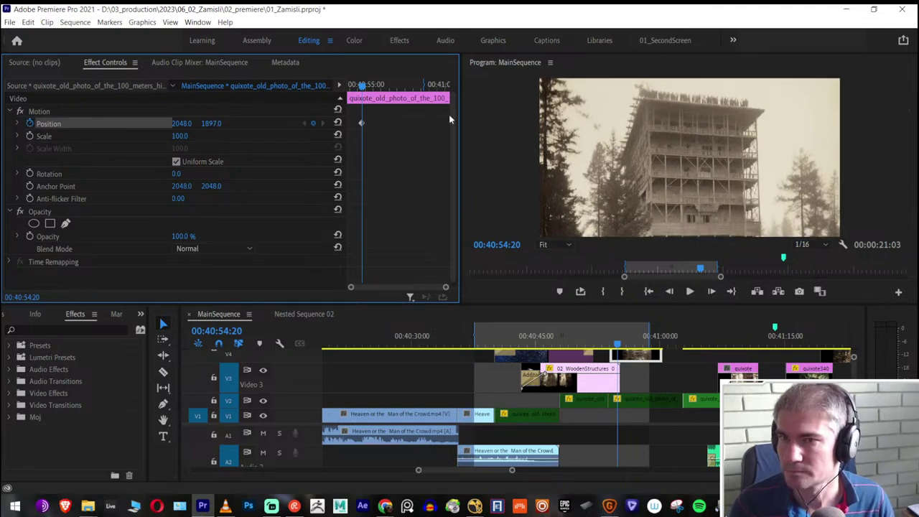
pyautogui.moveTo(360, 124); pyautogui.dragTo(418, 122)
pyautogui.moveTo(203, 123); pyautogui.dragTo(118, 123)
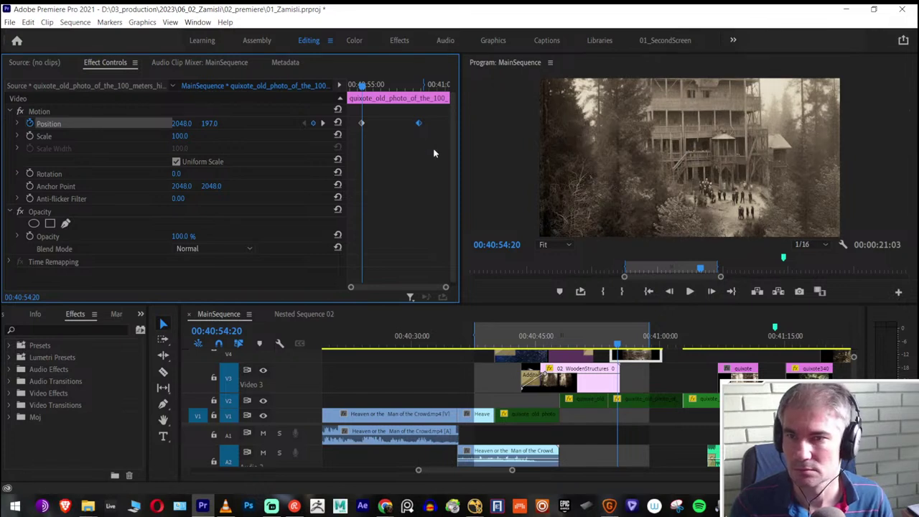
# Set the Position keyframes' temporal interpolation to Auto Bezier and shift them so the first one sits at the clip's start
pyautogui.rightClick(418, 124)
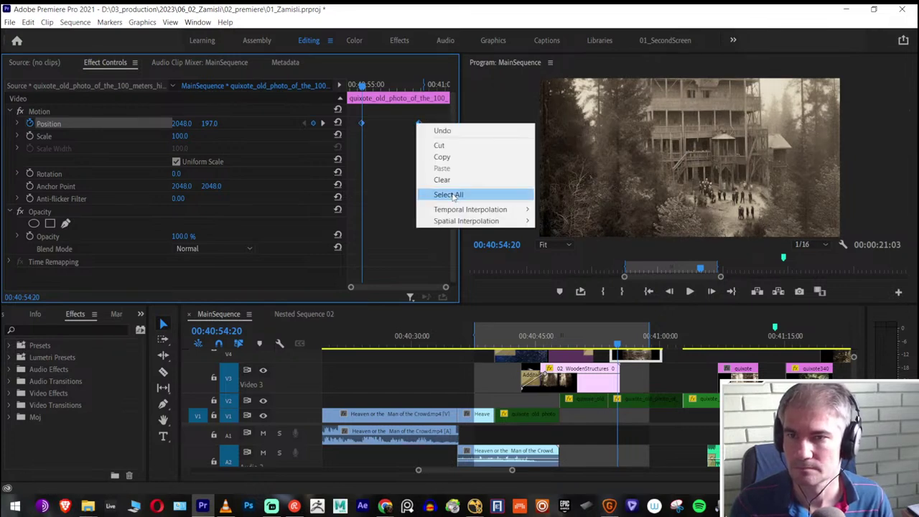
pyautogui.moveTo(460, 219)
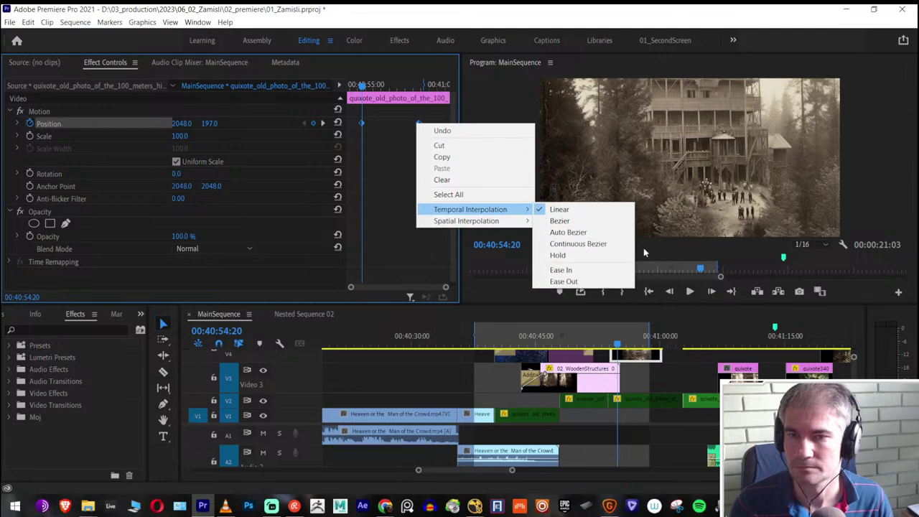
pyautogui.click(588, 232)
pyautogui.moveTo(361, 92); pyautogui.dragTo(348, 122)
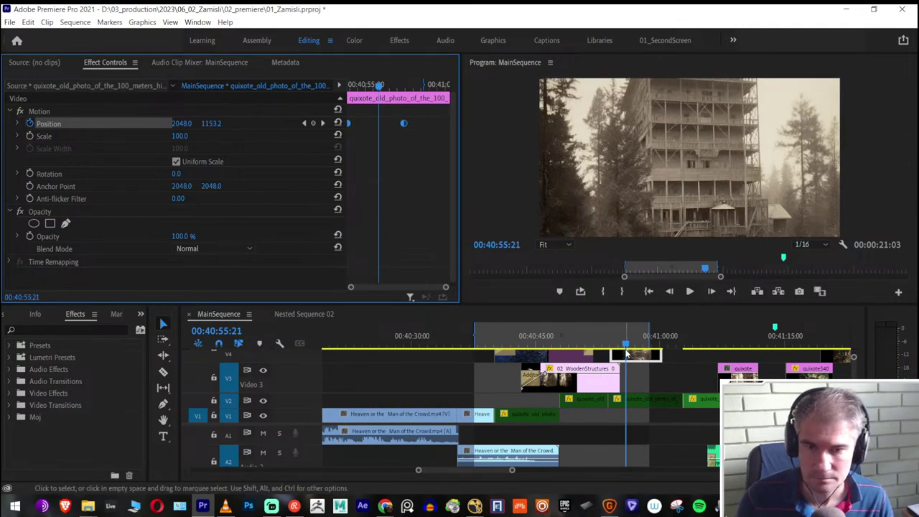
# Move the animated photo clip down to Video 3 right after the WoodenStructures clip and preview its motion in the maximized Program monitor
pyautogui.moveTo(639, 361); pyautogui.dragTo(644, 387)
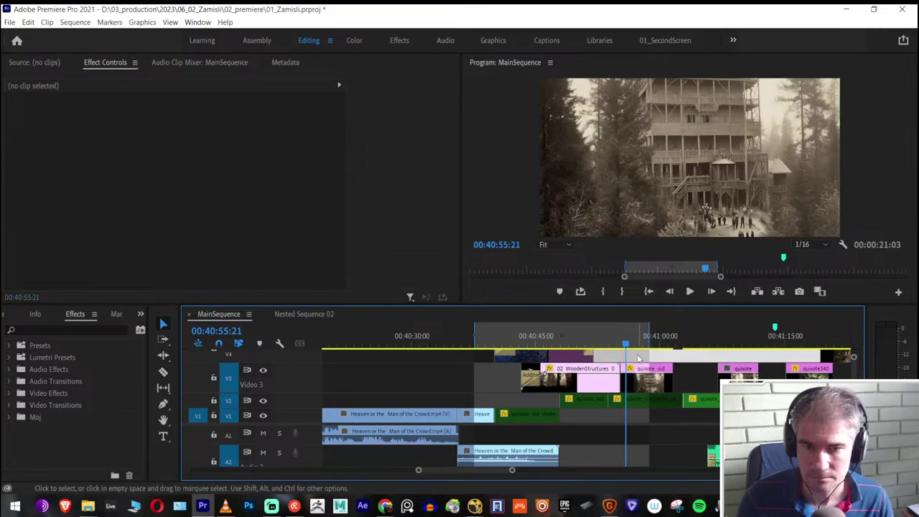
pyautogui.press('space')
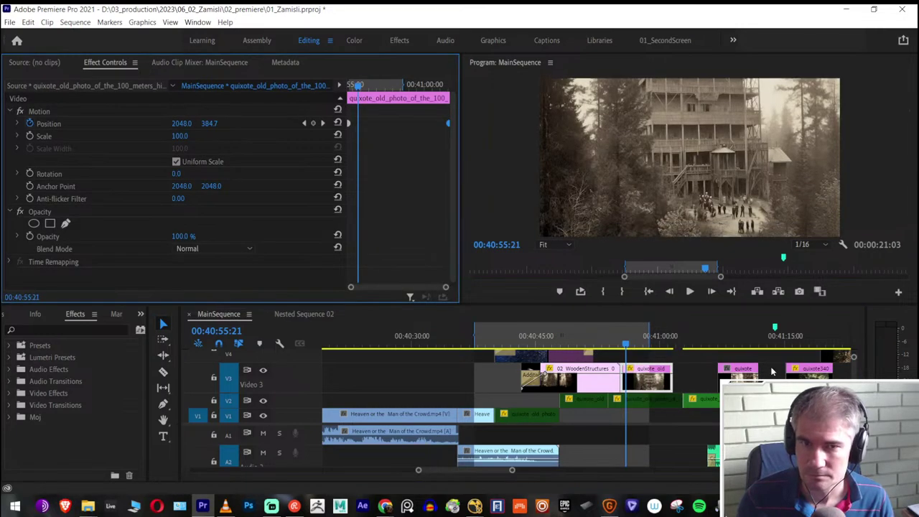
pyautogui.press('`')
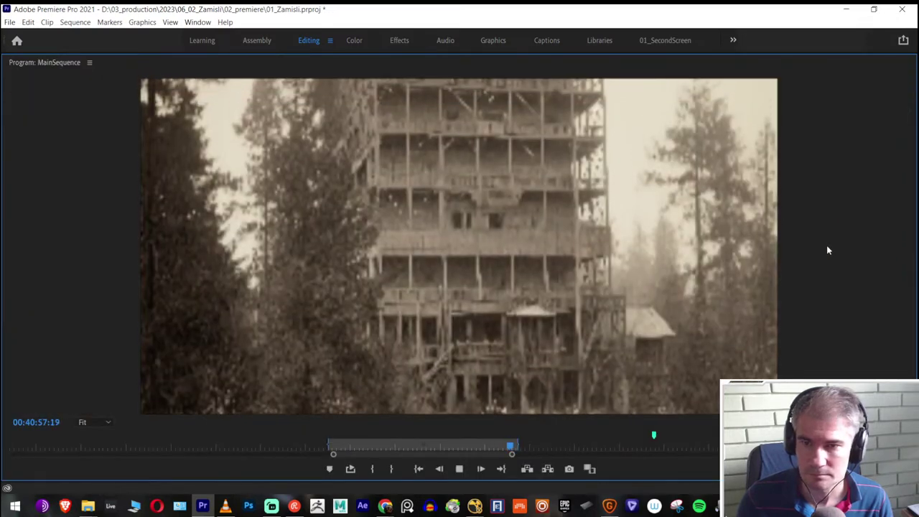
pyautogui.press('space')
pyautogui.press('space')
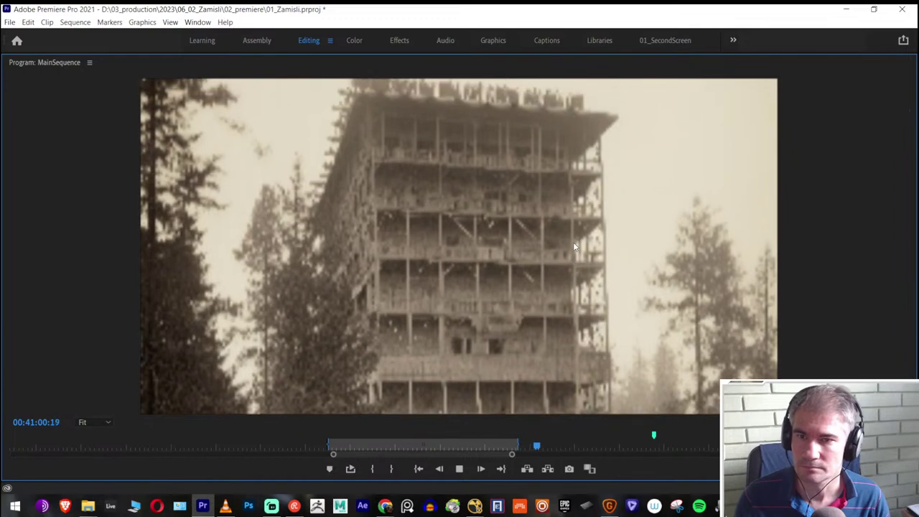
pyautogui.press('space')
pyautogui.press('`')
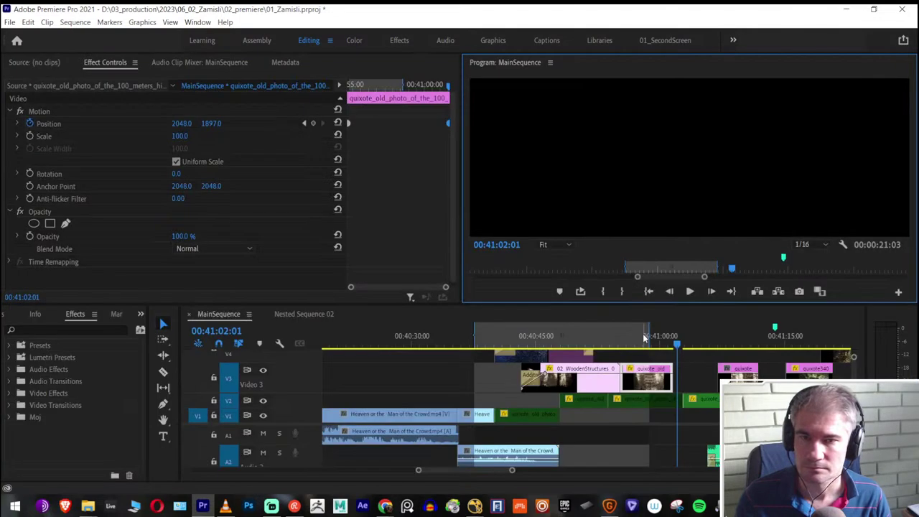
# Move the second upscaled photo clip to Video 4 and paste the first photo clip's animation attributes onto it
pyautogui.click(715, 344)
pyautogui.moveTo(734, 372); pyautogui.dragTo(668, 355)
pyautogui.rightClick(653, 356)
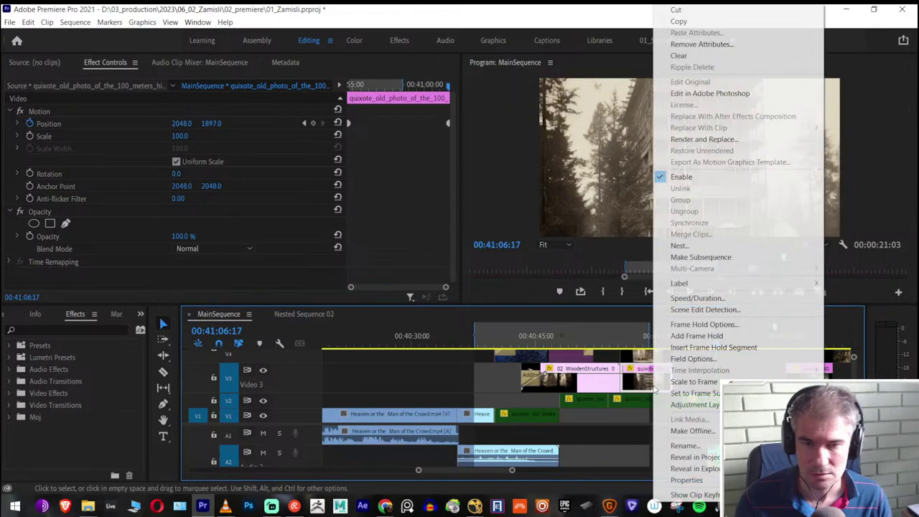
pyautogui.click(689, 22)
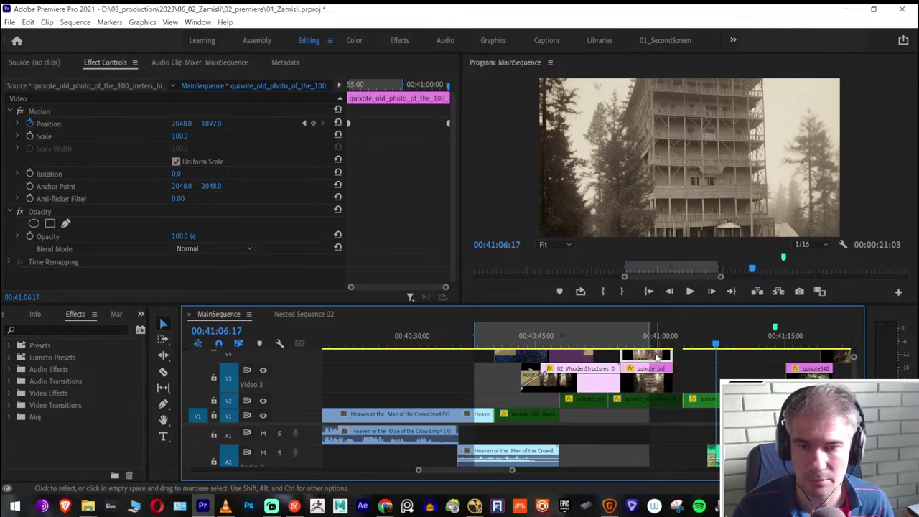
pyautogui.rightClick(649, 368)
pyautogui.click(700, 33)
pyautogui.press('Return')
# Shift the second photo clip on Video 4 past the end of the first and swap its Position keyframes to reverse the vertical movement
pyautogui.moveTo(653, 356); pyautogui.dragTo(707, 360)
pyautogui.click(675, 336)
pyautogui.press('space')
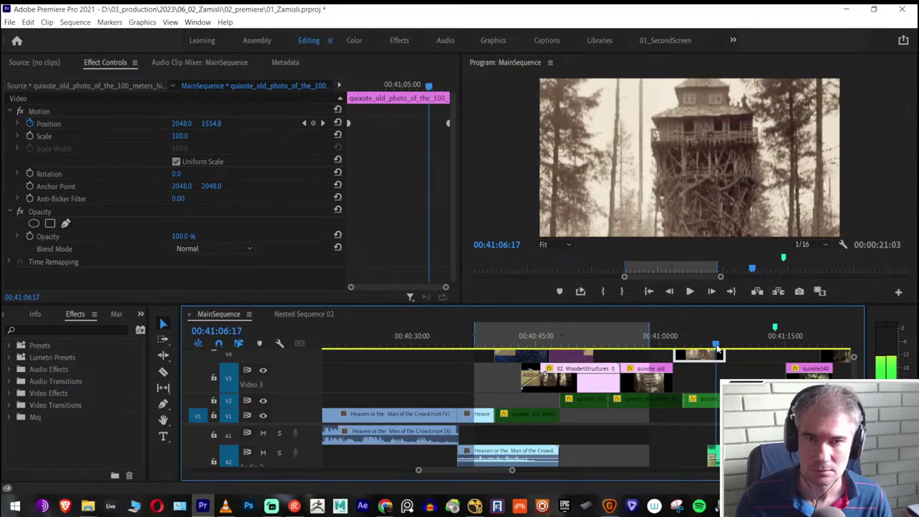
pyautogui.moveTo(448, 123); pyautogui.dragTo(477, 123)
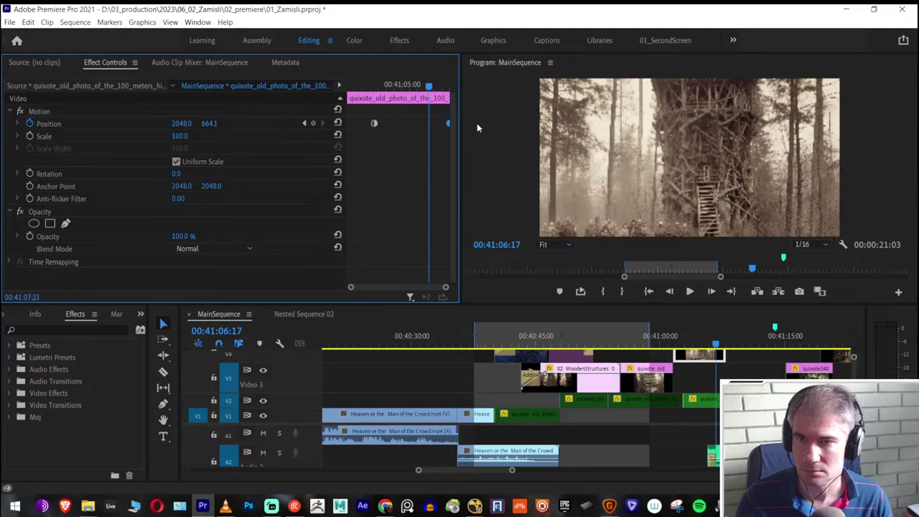
pyautogui.moveTo(374, 123); pyautogui.dragTo(348, 124)
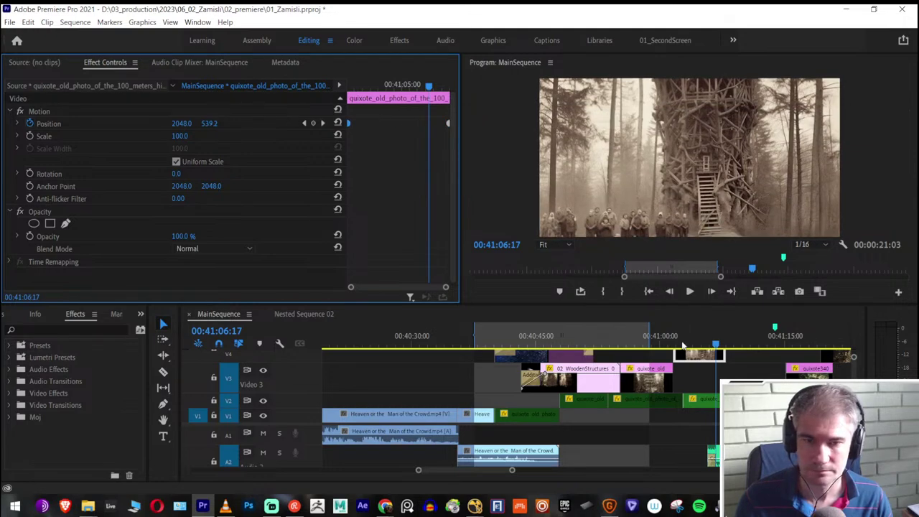
# Preview the second photo's reversed movement in the maximized Program monitor and check the footage that follows it
pyautogui.click(684, 347)
pyautogui.press('space')
pyautogui.press('`')
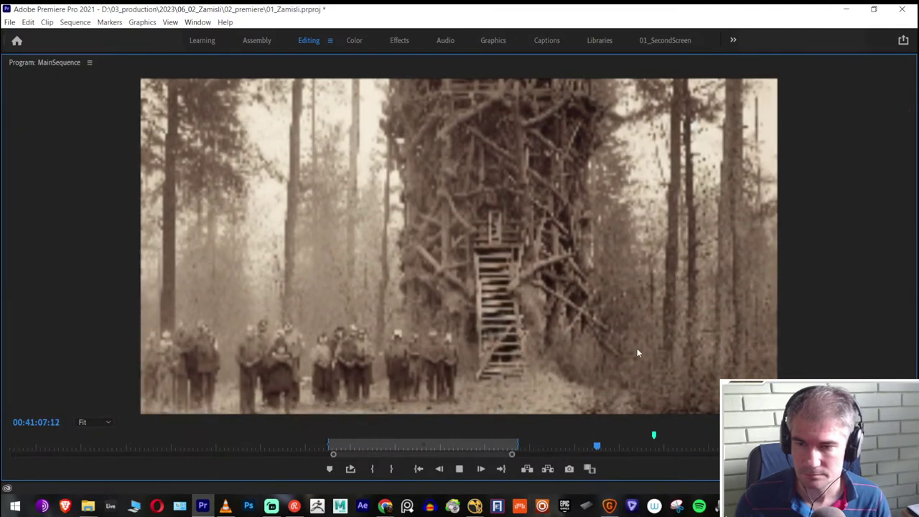
pyautogui.press('space')
pyautogui.press('`')
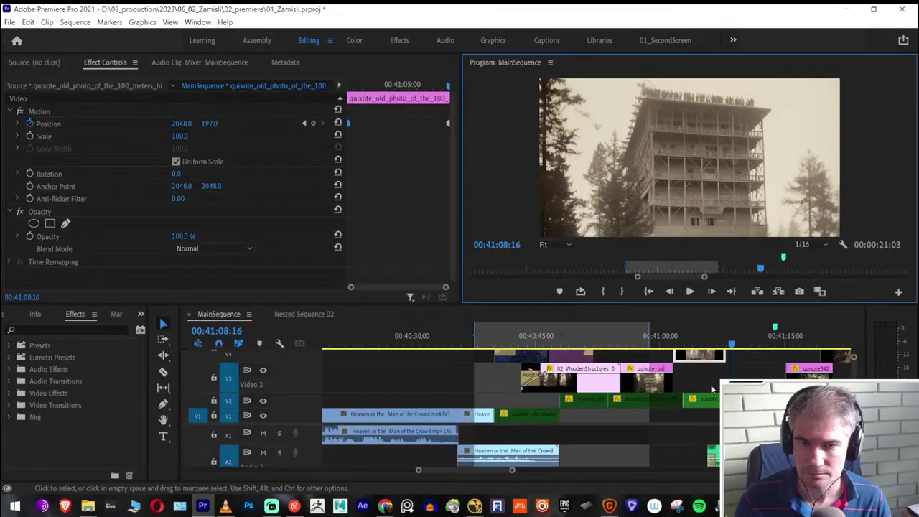
pyautogui.press('space')
pyautogui.click(746, 352)
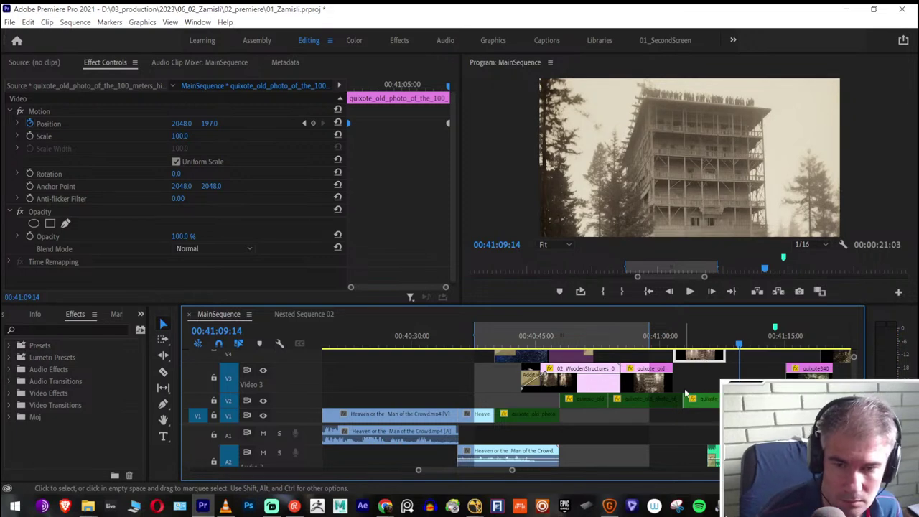
# Place the second photo clip on Video 3, lengthened to cover the following stretch, and close the gap between both photo clips
pyautogui.moveTo(698, 363); pyautogui.dragTo(756, 370)
pyautogui.click(768, 337)
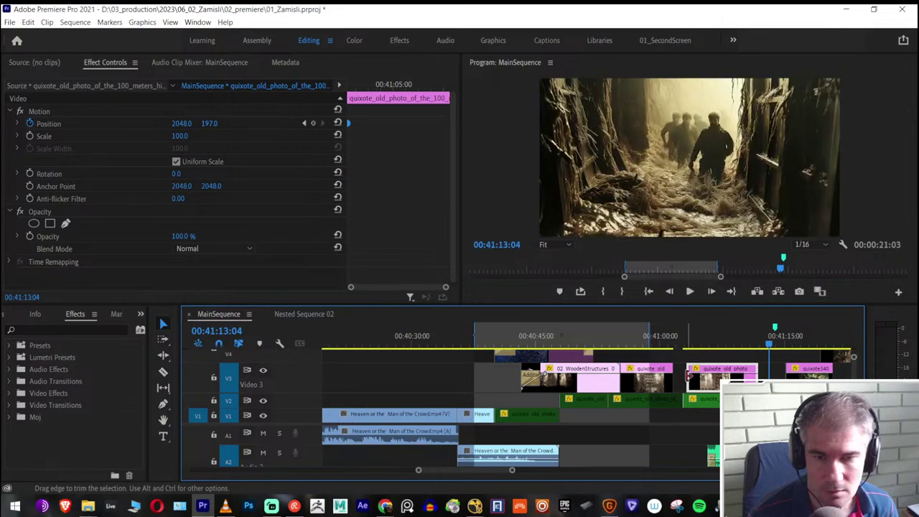
pyautogui.moveTo(692, 370); pyautogui.dragTo(675, 368)
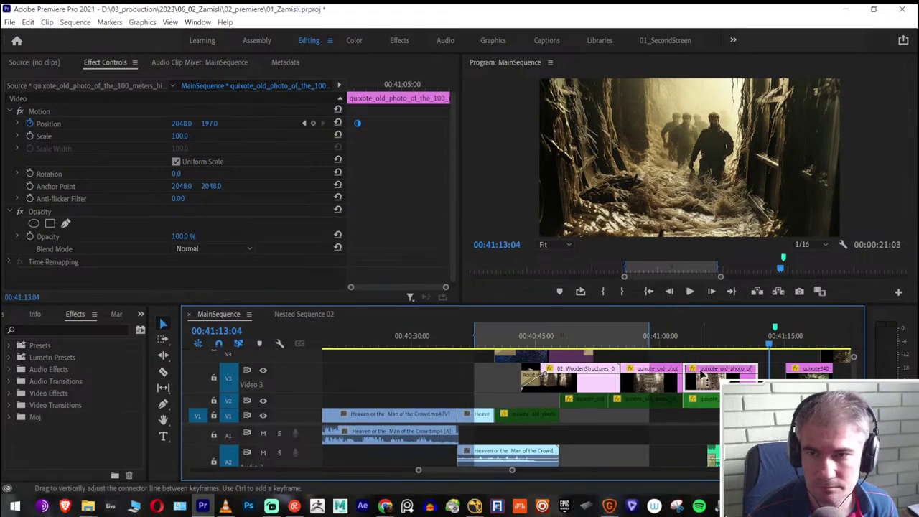
# Move the outer Position keyframes of both photo clips on Video 3 to the edges of their trimmed clips
pyautogui.click(707, 357)
pyautogui.click(718, 372)
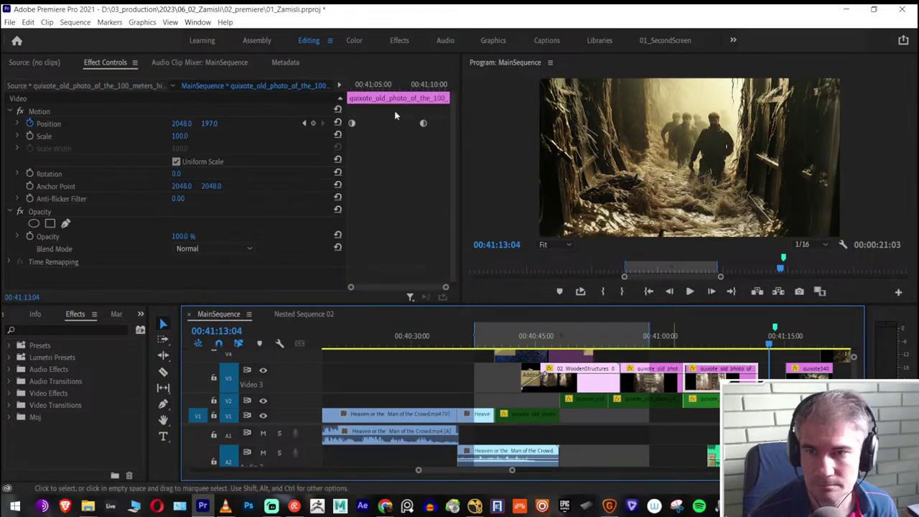
pyautogui.click(421, 127)
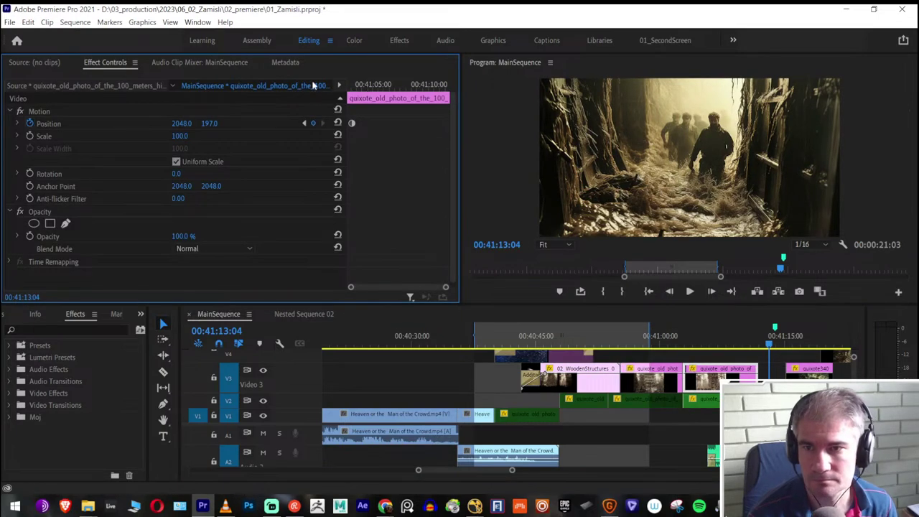
pyautogui.click(351, 124)
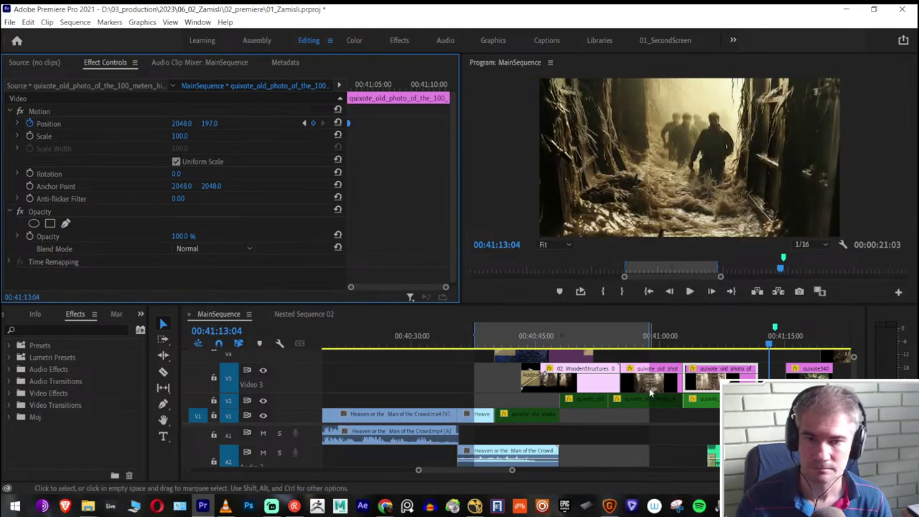
pyautogui.click(445, 125)
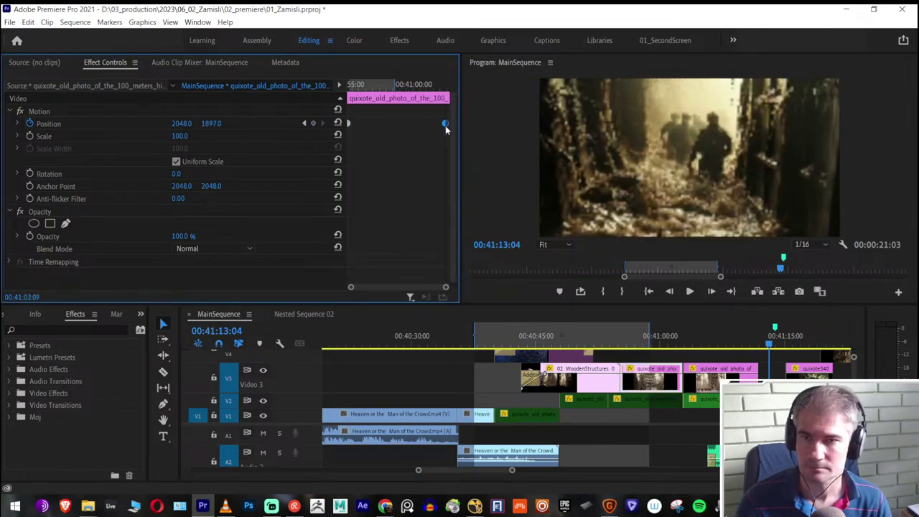
pyautogui.moveTo(445, 128); pyautogui.dragTo(448, 126)
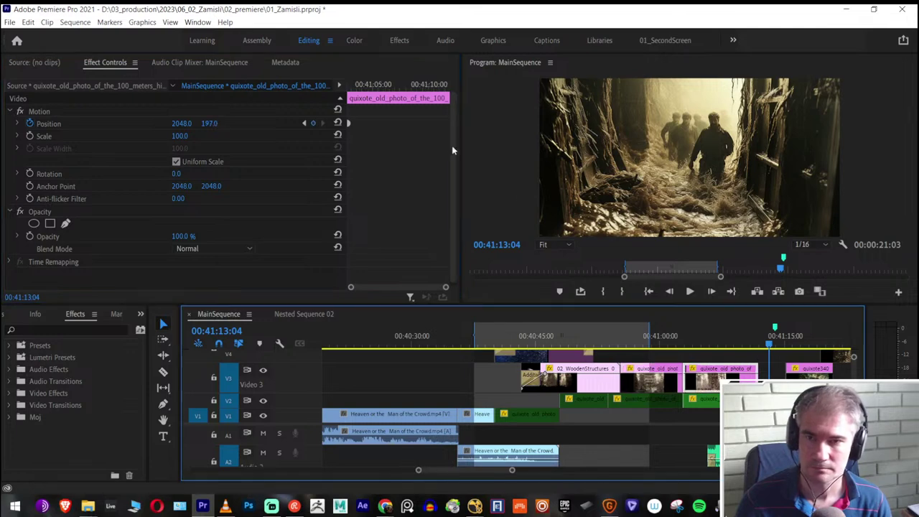
# Temporarily extend the second photo clip to pull its ending Position keyframe back inside, and trim the clip to its former length
pyautogui.moveTo(759, 372); pyautogui.dragTo(773, 371)
pyautogui.moveTo(443, 123); pyautogui.dragTo(434, 122)
pyautogui.moveTo(769, 367); pyautogui.dragTo(758, 368)
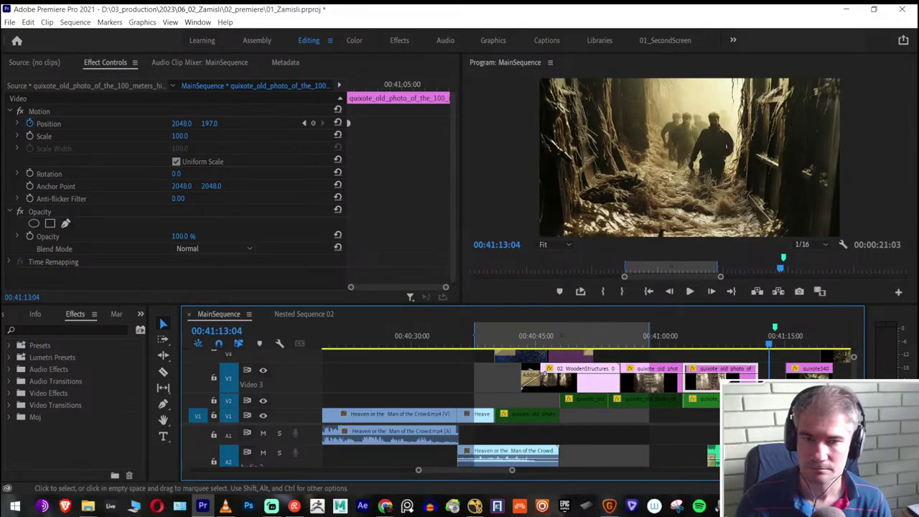
pyautogui.click(608, 392)
pyautogui.hotkey('ctrl', 'z')
pyautogui.moveTo(424, 123); pyautogui.dragTo(388, 123)
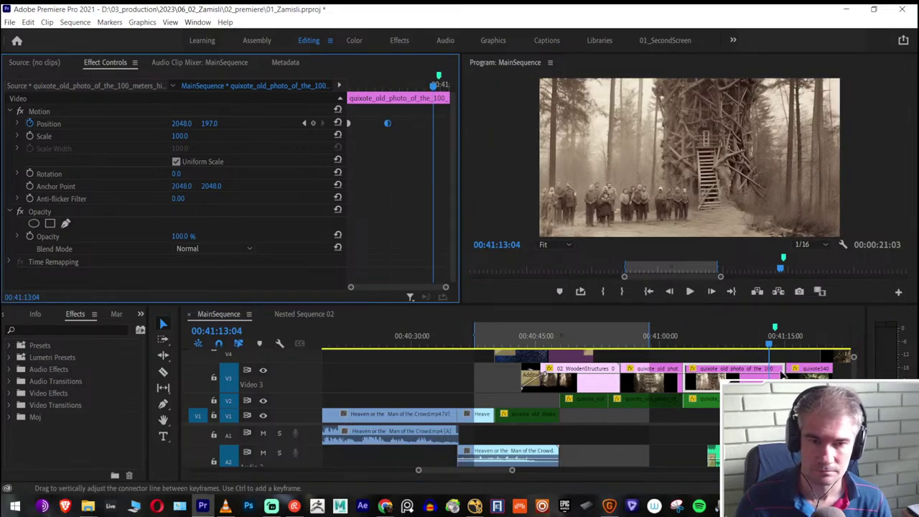
pyautogui.moveTo(779, 366); pyautogui.dragTo(758, 367)
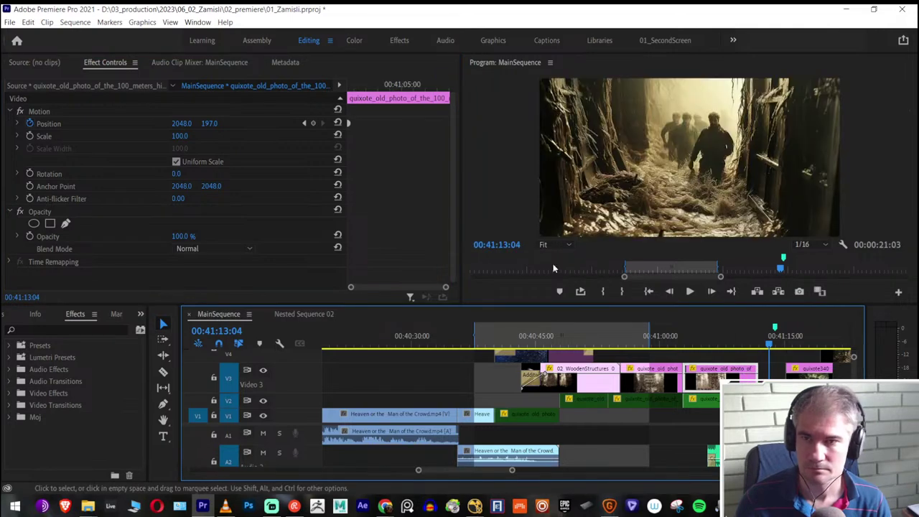
# Place the second photo clip's ending Position keyframe exactly at the end of the clip
pyautogui.click(379, 226)
pyautogui.click(719, 361)
pyautogui.click(719, 374)
pyautogui.moveTo(403, 132); pyautogui.dragTo(445, 127)
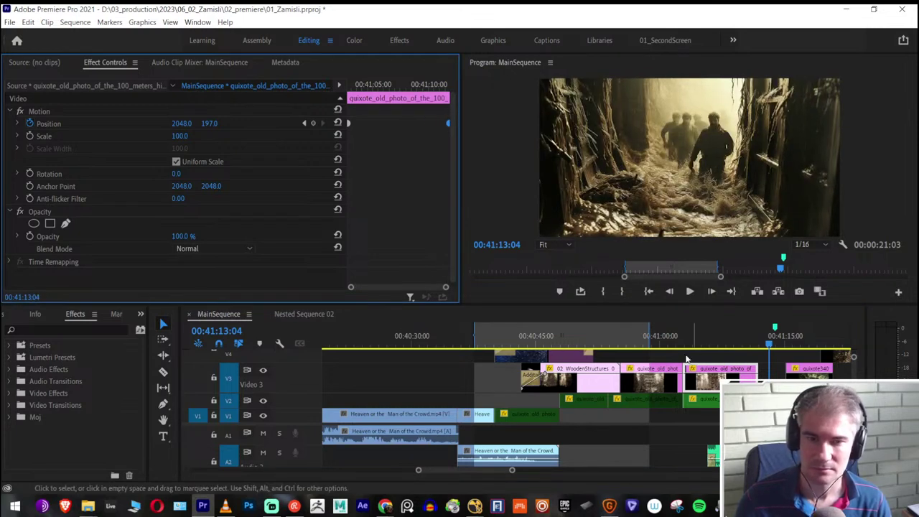
# Preview the tower photo clips from about 00:40:54:02 in a full-size program view
pyautogui.click(610, 344)
pyautogui.press('space')
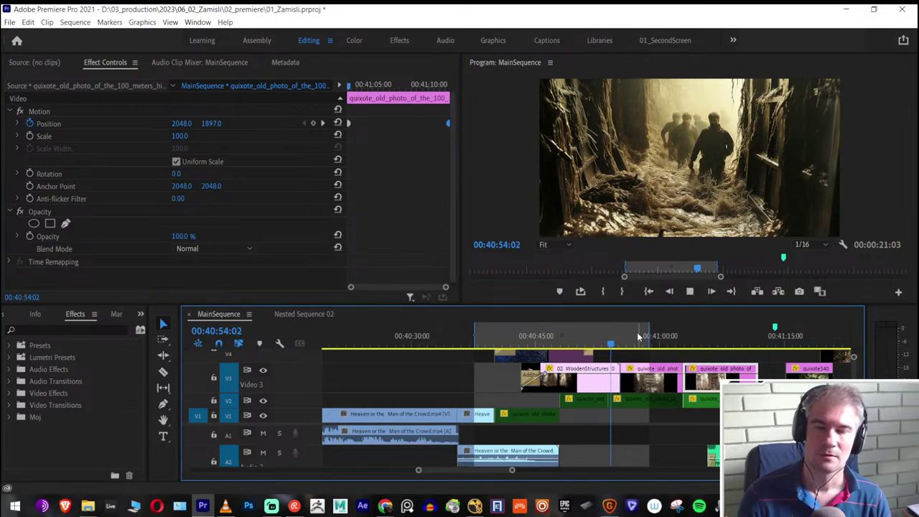
pyautogui.press('`')
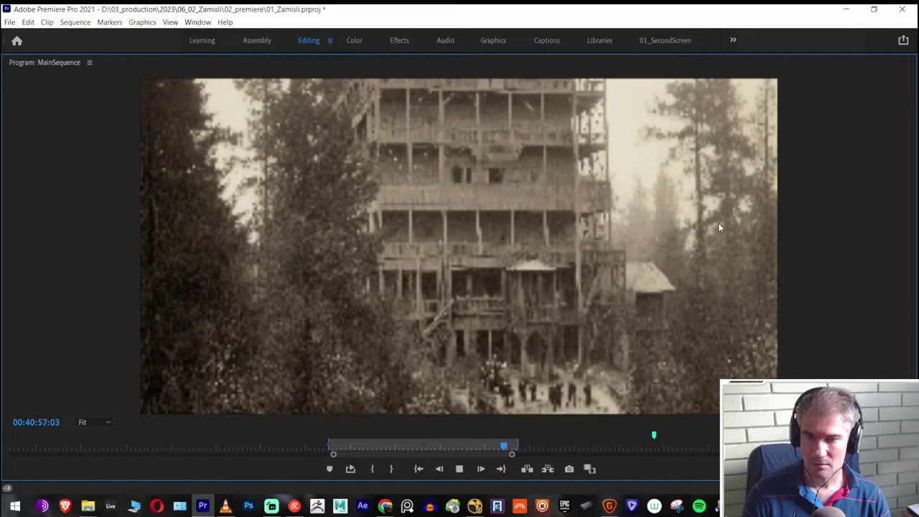
pyautogui.press('space')
pyautogui.press('`')
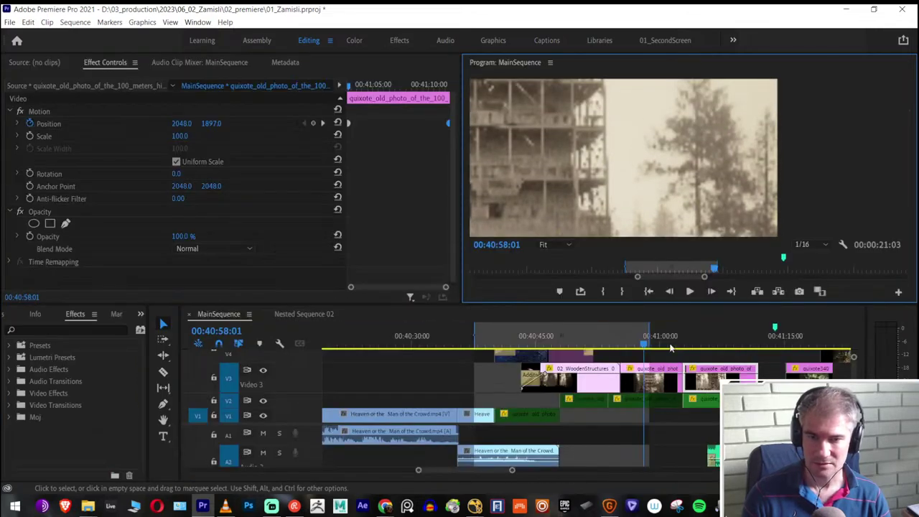
# Extend the sequence's out point to the green marker just before 00:41:15:00 and save the project
pyautogui.click(631, 345)
pyautogui.press('Up')
pyautogui.press('Up')
pyautogui.moveTo(651, 332); pyautogui.dragTo(768, 344)
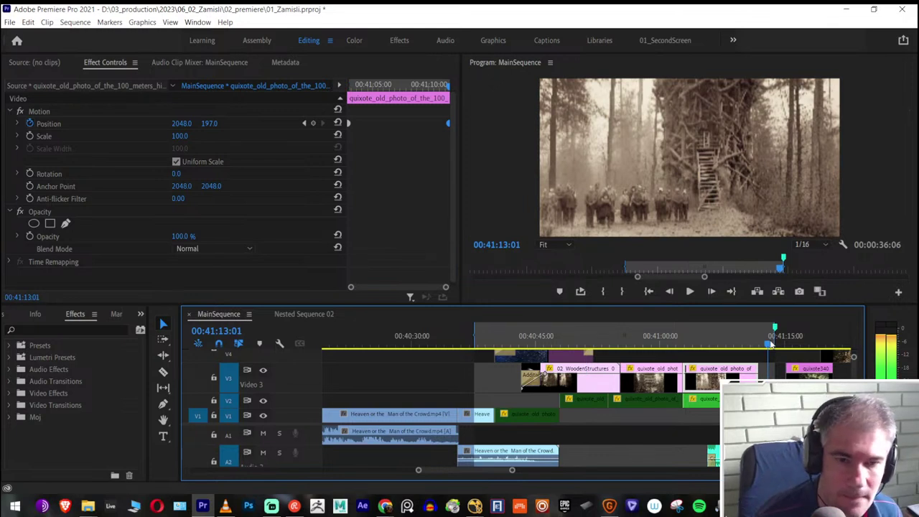
pyautogui.scroll(-2, 679, 351)
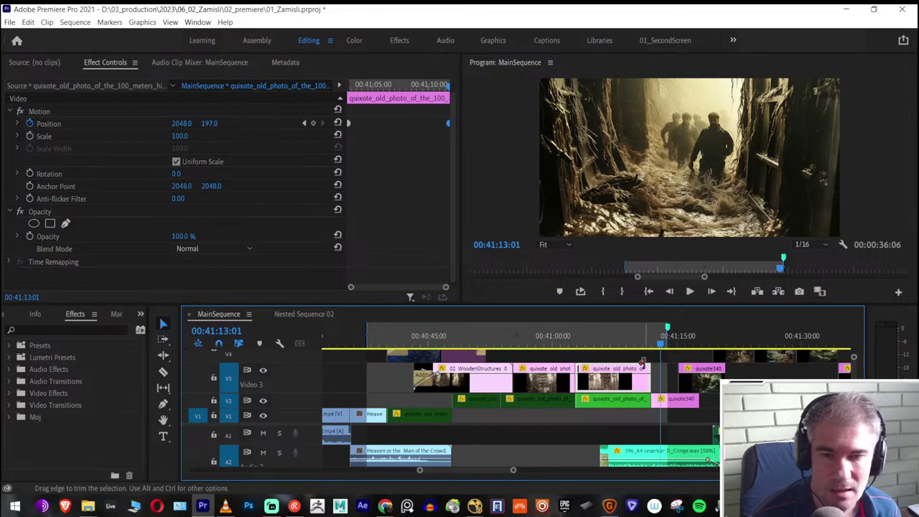
pyautogui.scroll(-2, 679, 351)
pyautogui.press('-')
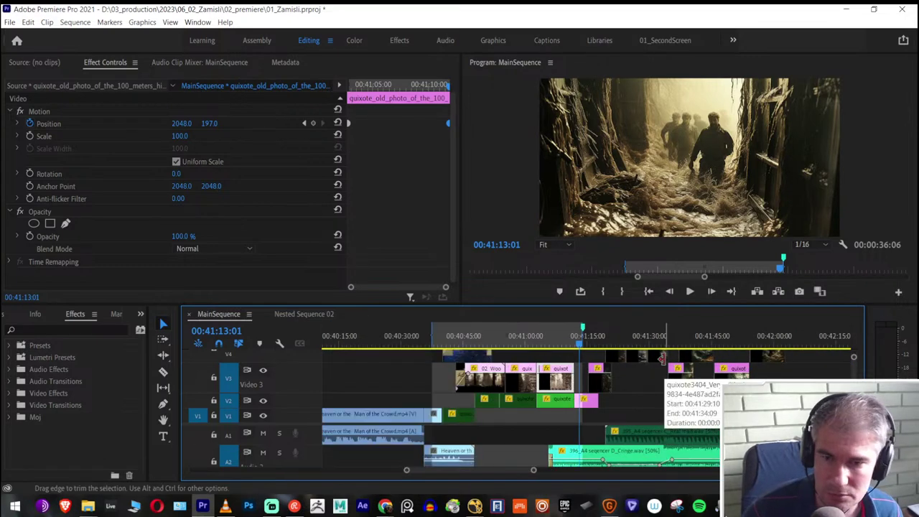
pyautogui.moveTo(603, 336); pyautogui.dragTo(787, 342)
pyautogui.moveTo(747, 367); pyautogui.dragTo(482, 342)
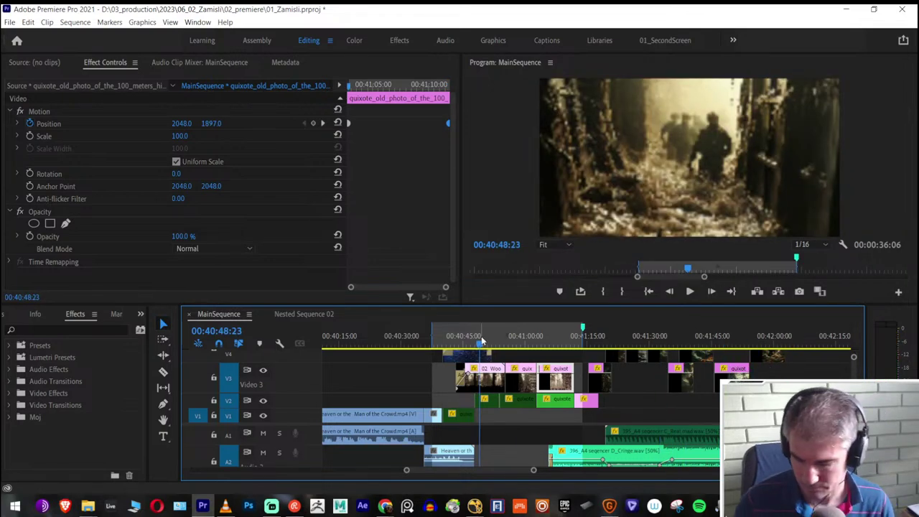
pyautogui.hotkey('ctrl', 's')
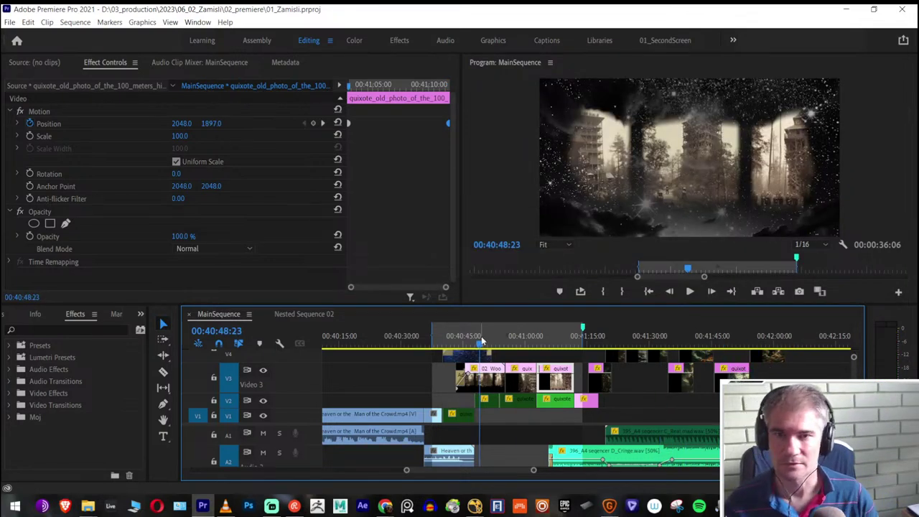
# Open the sequence's export settings and try to delete the old 02_MainSequence.mp4 from the Desktop while choosing the output file
pyautogui.hotkey('ctrl', 'm')
pyautogui.click(587, 137)
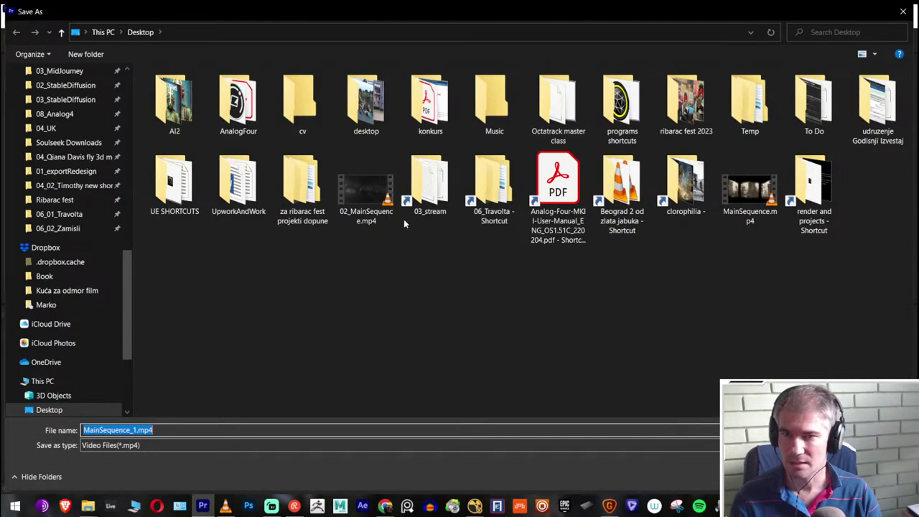
pyautogui.click(373, 195)
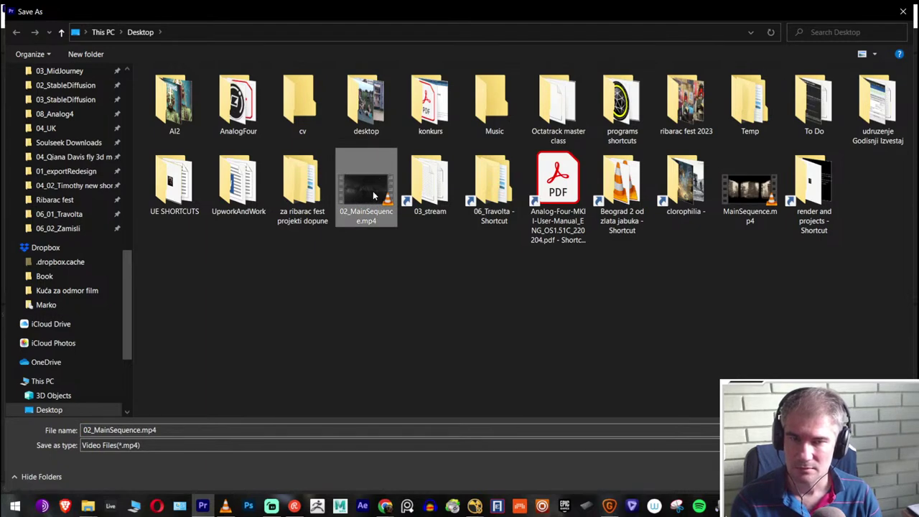
pyautogui.doubleClick(372, 191)
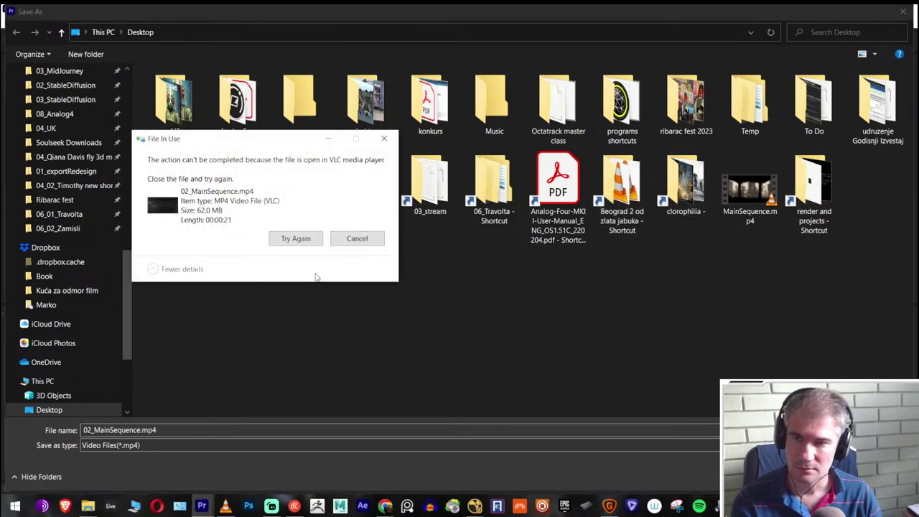
pyautogui.click(351, 241)
# Close the star photo viewer and the VLC window playing 02_MainSequence.mp4, and return to choosing the output file
pyautogui.hotkey('alt', 'Tab')
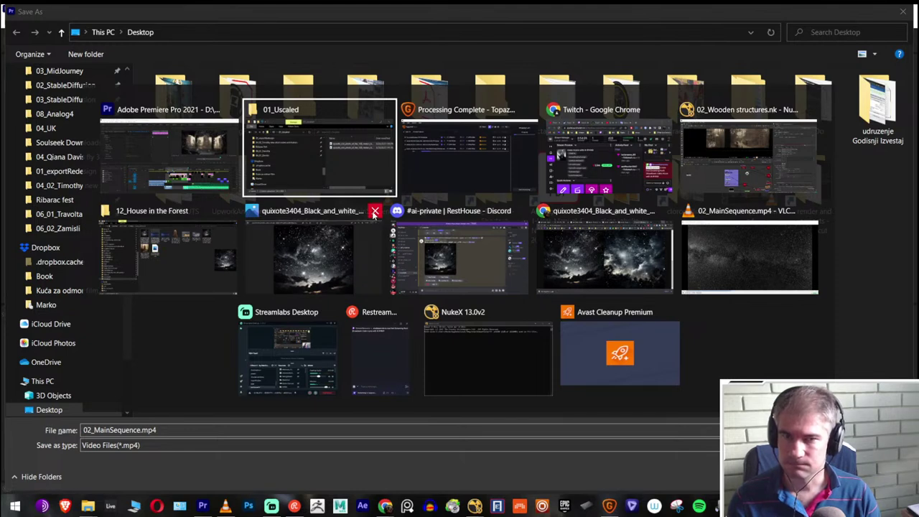
pyautogui.click(374, 211)
pyautogui.click(739, 210)
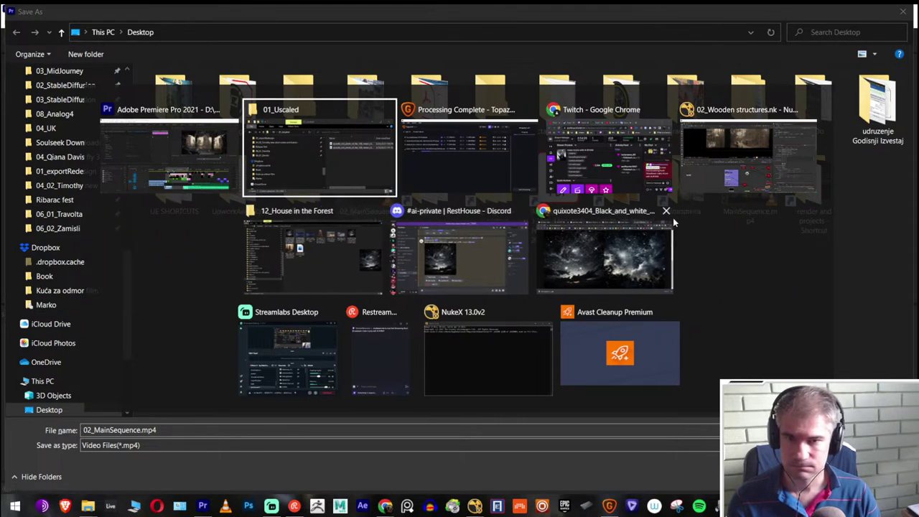
pyautogui.click(737, 276)
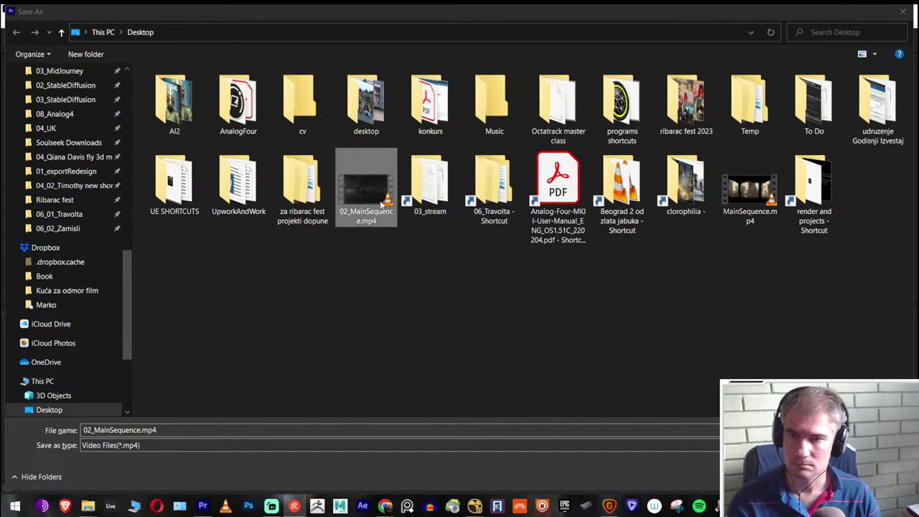
# Delete the old 02_MainSequence.mp4 and MainSequence.mp4 from the Desktop and export the marked range there as MainSequence.mp4
pyautogui.click(345, 185)
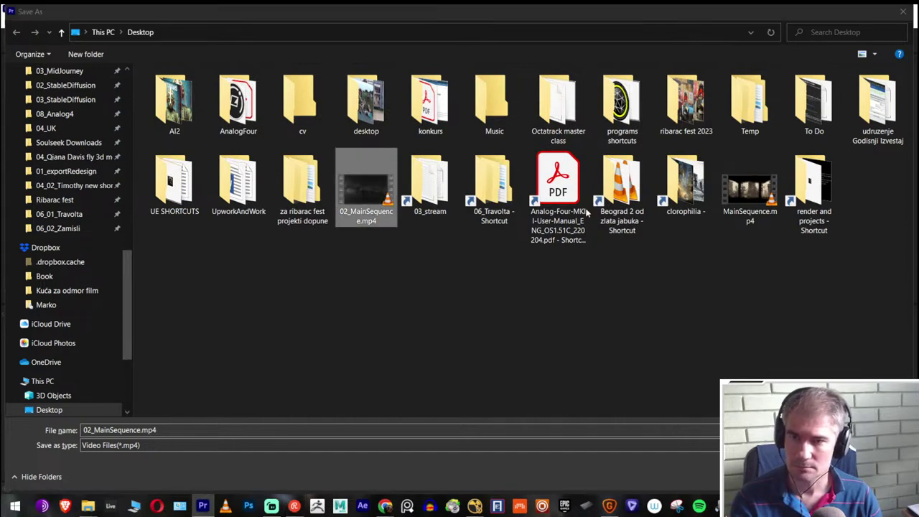
pyautogui.press('Delete')
pyautogui.click(695, 213)
pyautogui.press('Delete')
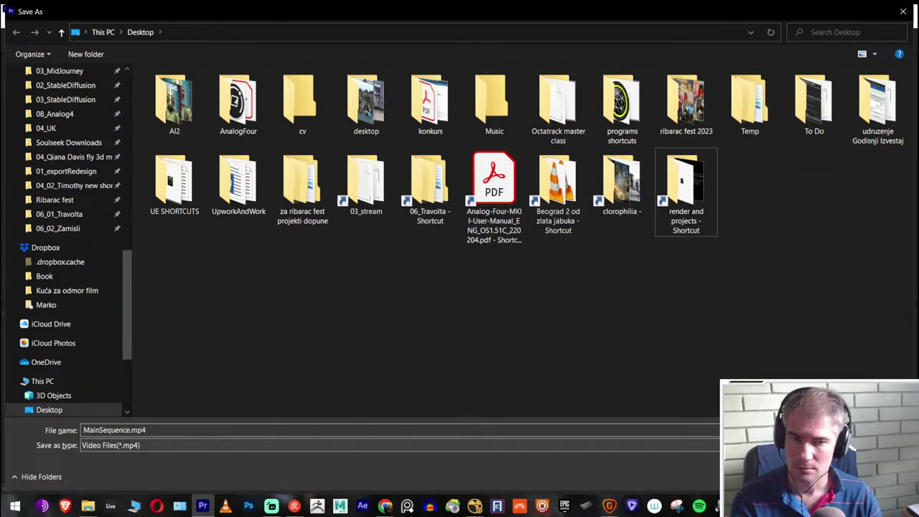
pyautogui.press('Return')
pyautogui.click(658, 455)
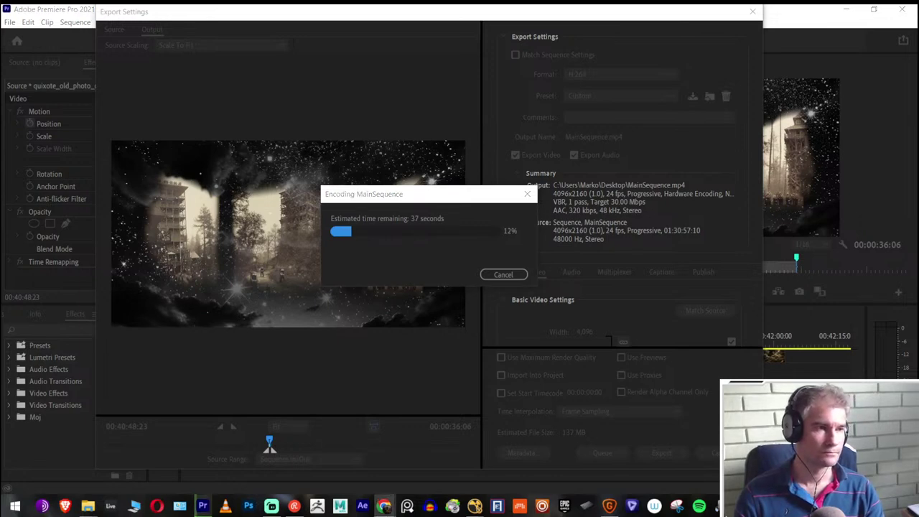
pyautogui.hotkey('alt', 'Tab')
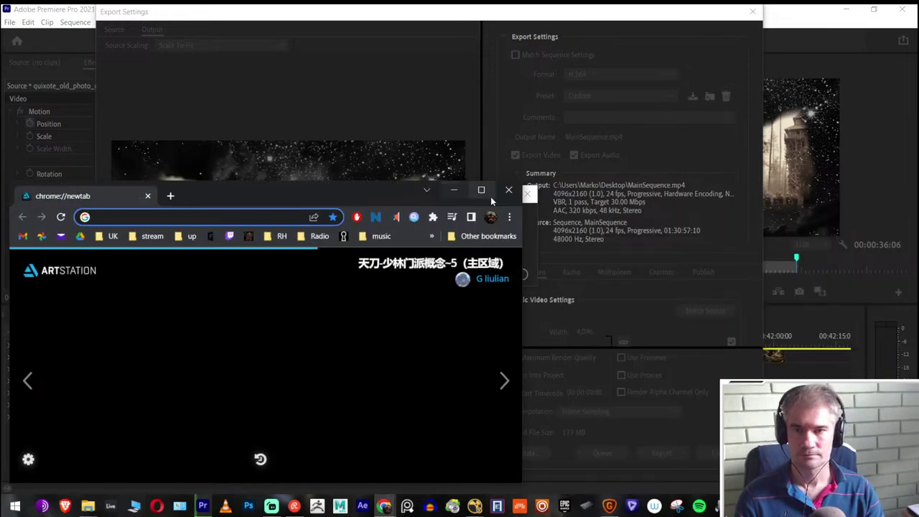
pyautogui.click(482, 190)
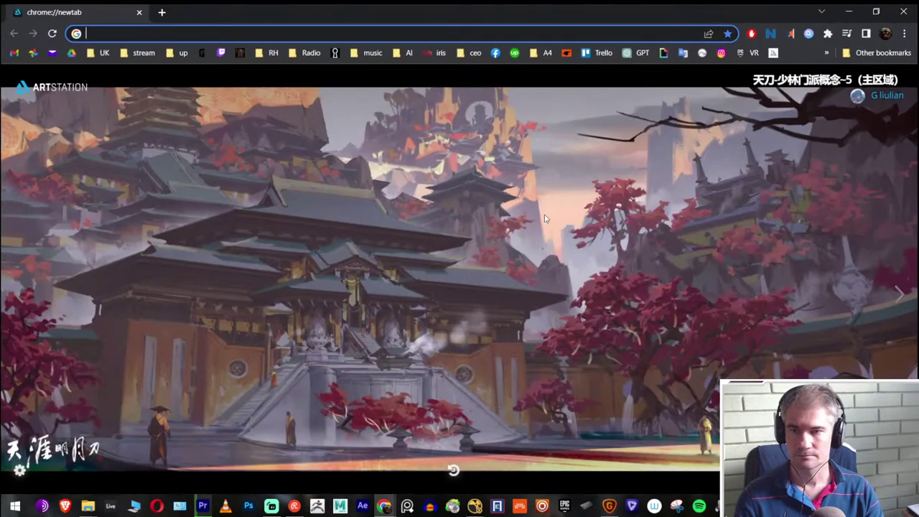
pyautogui.press('F11')
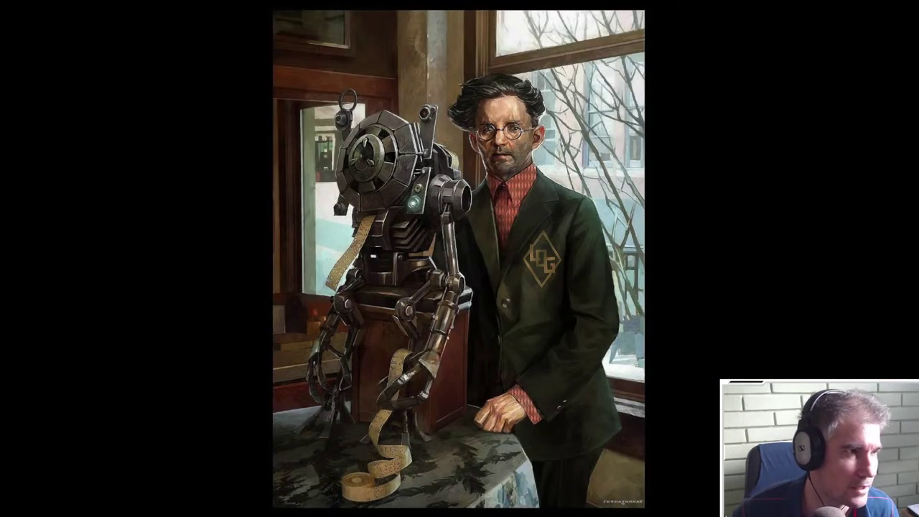
pyautogui.moveTo(722, 277)
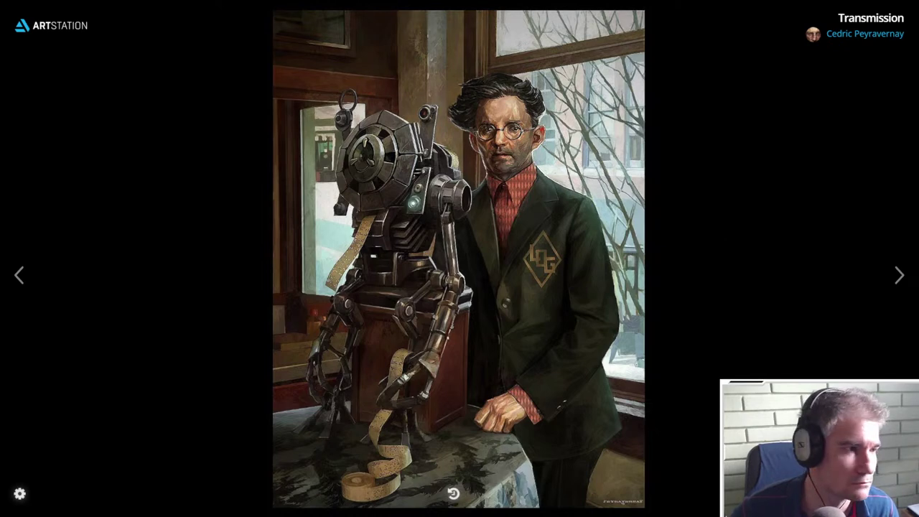
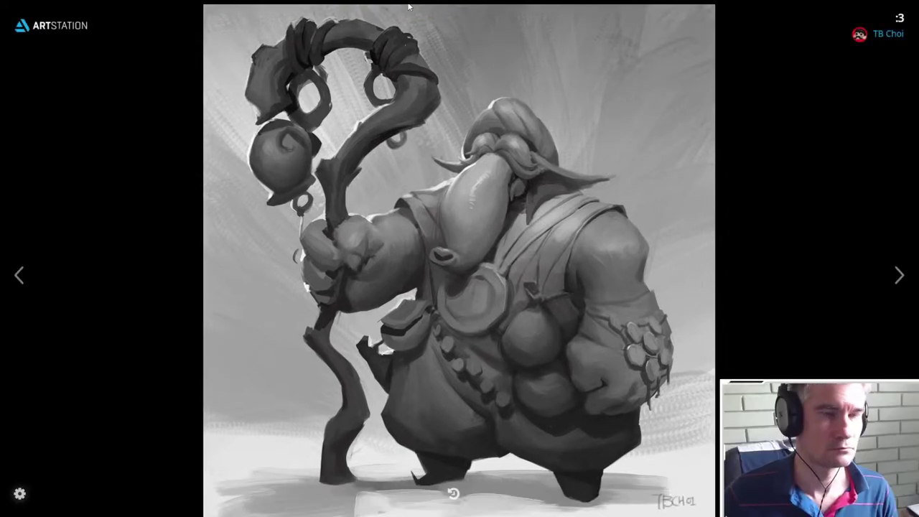
pyautogui.press('Escape')
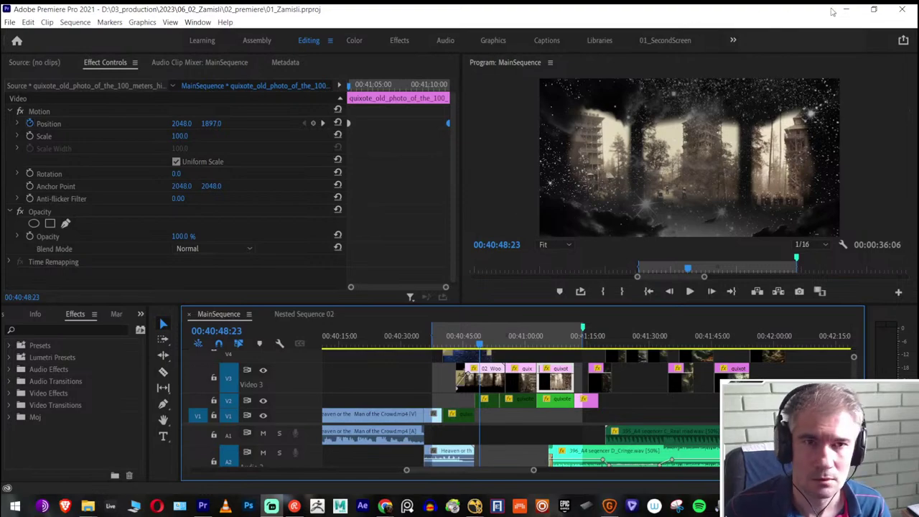
# Clear the desktop by closing the 12_House in the Forest folder and minimizing the editor, Discord, NukeX and 01_Uscaled windows
pyautogui.click(846, 10)
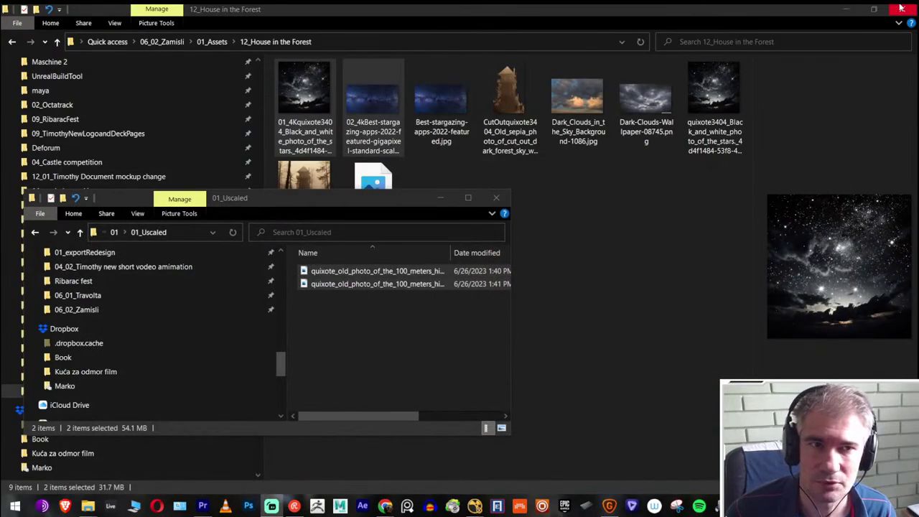
pyautogui.click(901, 7)
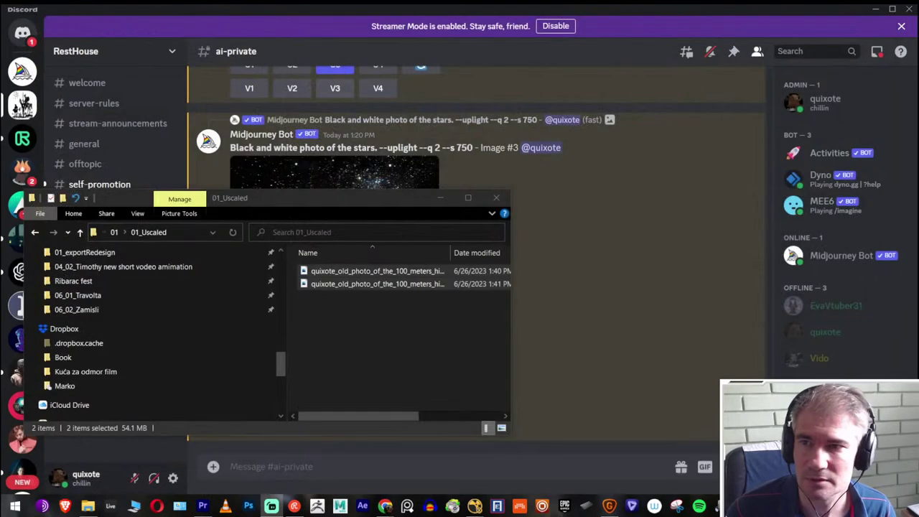
pyautogui.click(876, 9)
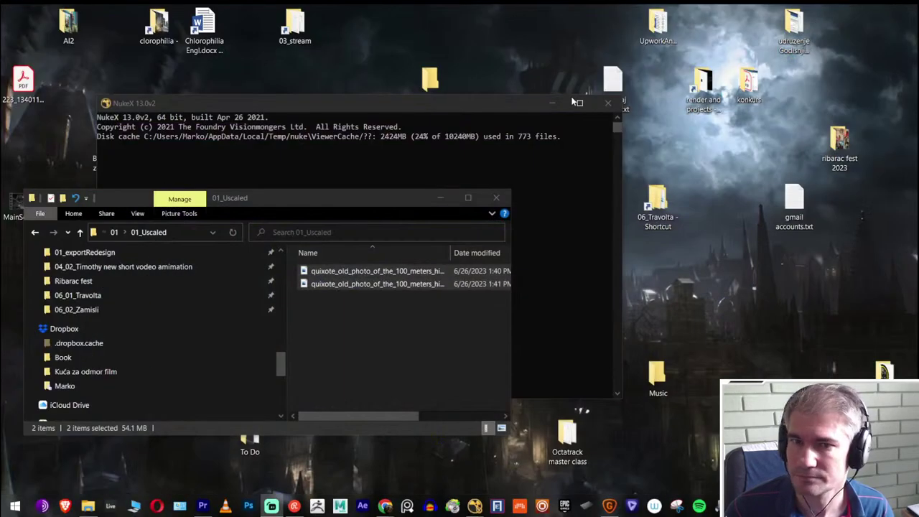
pyautogui.click(554, 105)
pyautogui.moveTo(391, 198); pyautogui.dragTo(544, 278)
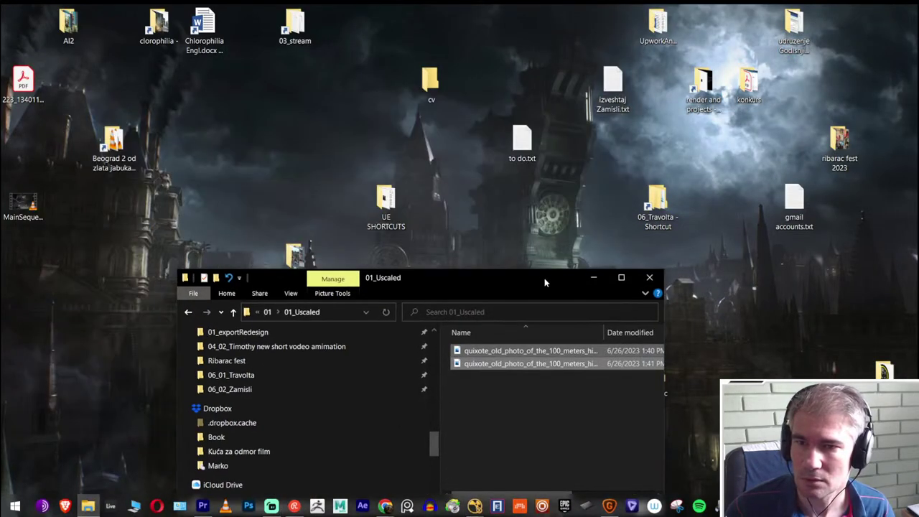
pyautogui.click(590, 277)
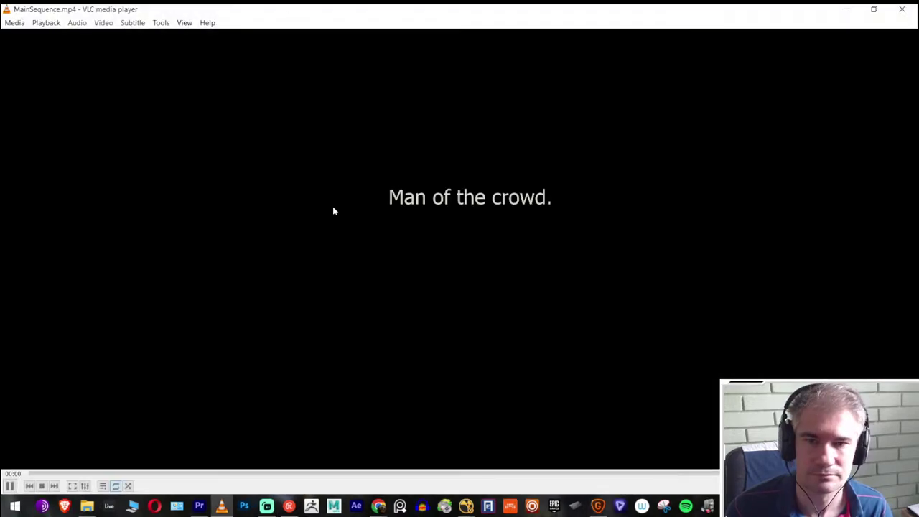
# Review the exported MainSequence.mp4 full screen in VLC, pausing on the tower photo around 00:18
pyautogui.doubleClick(332, 206)
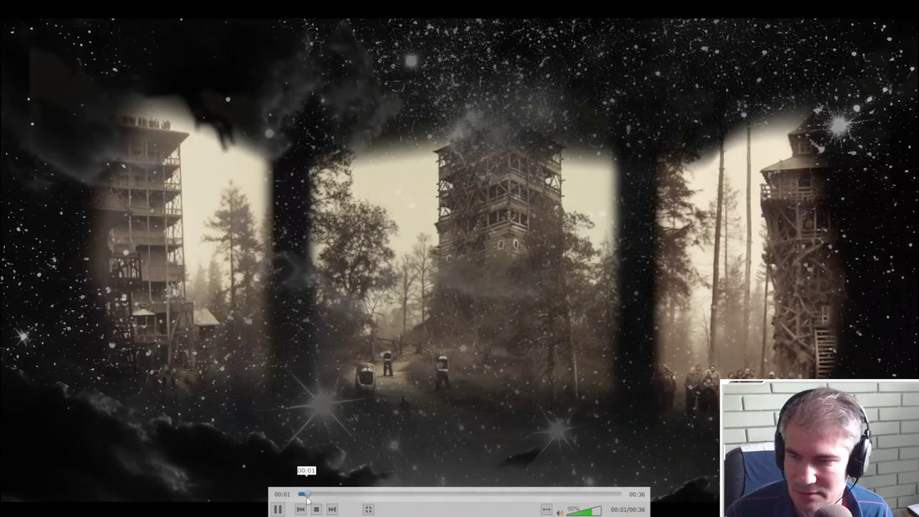
pyautogui.click(306, 494)
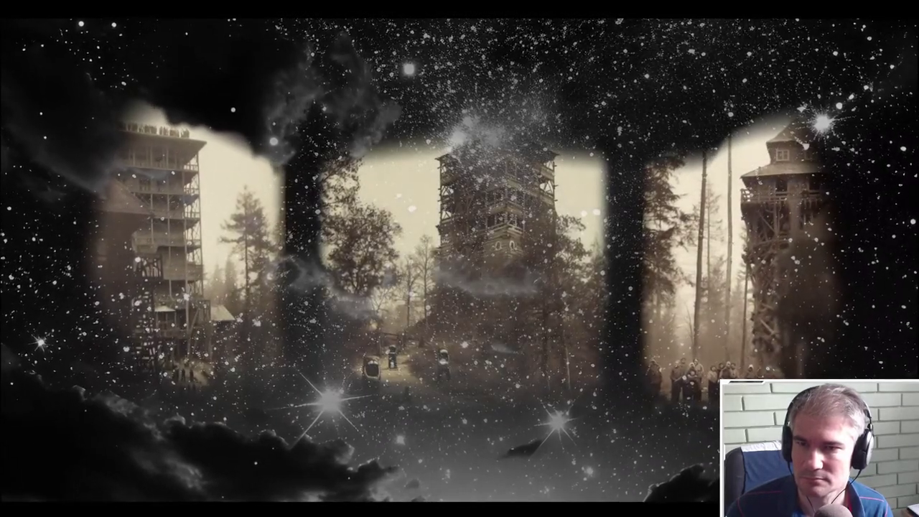
pyautogui.moveTo(445, 396)
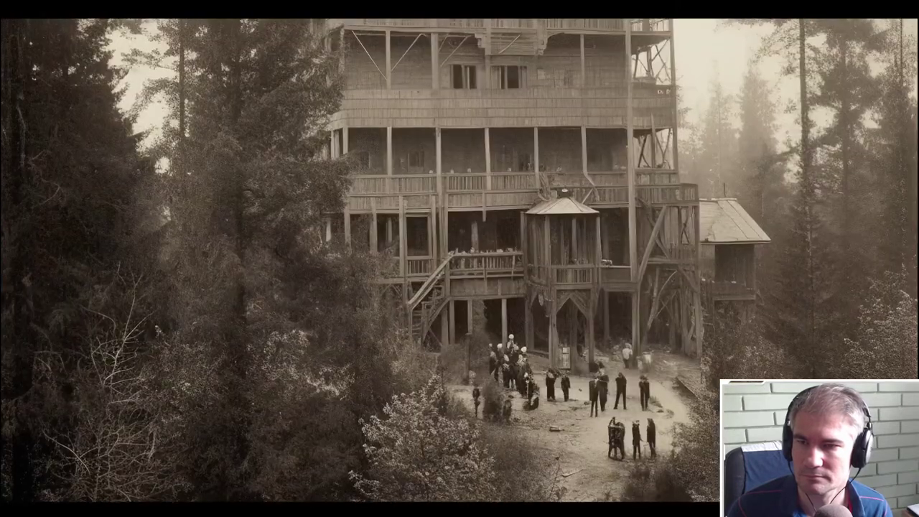
pyautogui.press('space')
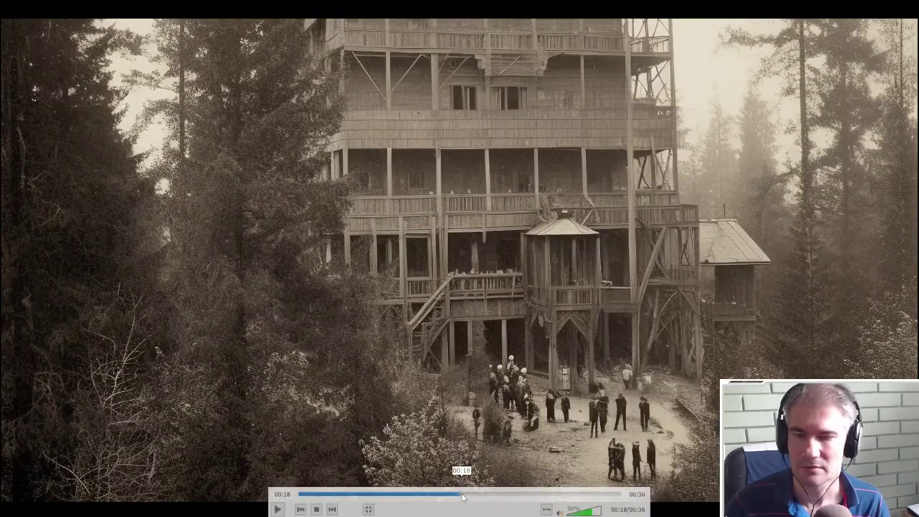
pyautogui.press('space')
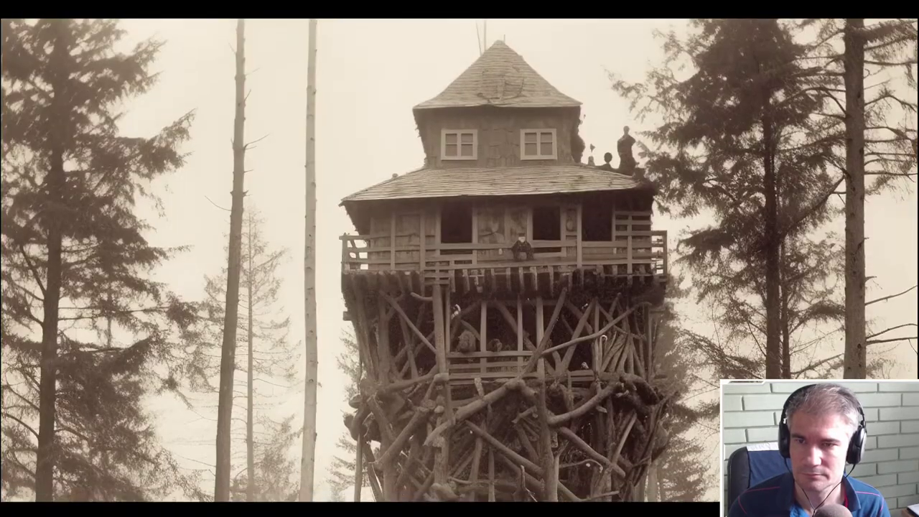
pyautogui.doubleClick(523, 336)
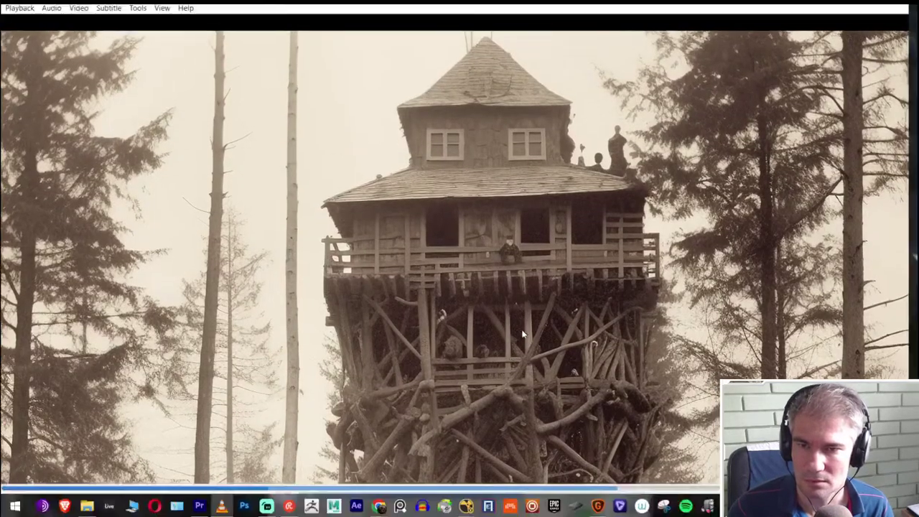
pyautogui.doubleClick(518, 334)
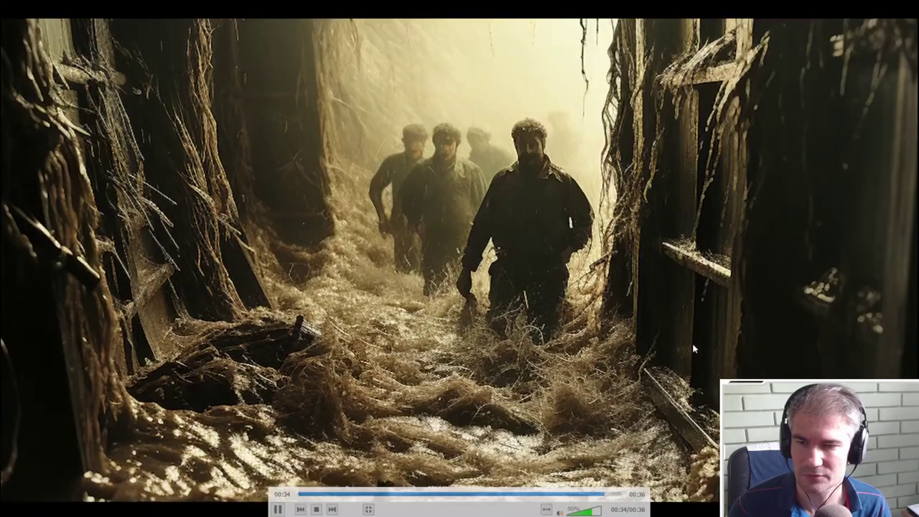
# Close the video player, switch to Premiere Pro, and scrub MainSequence across the tower photo clips to 00:41:07:20
pyautogui.press('Escape')
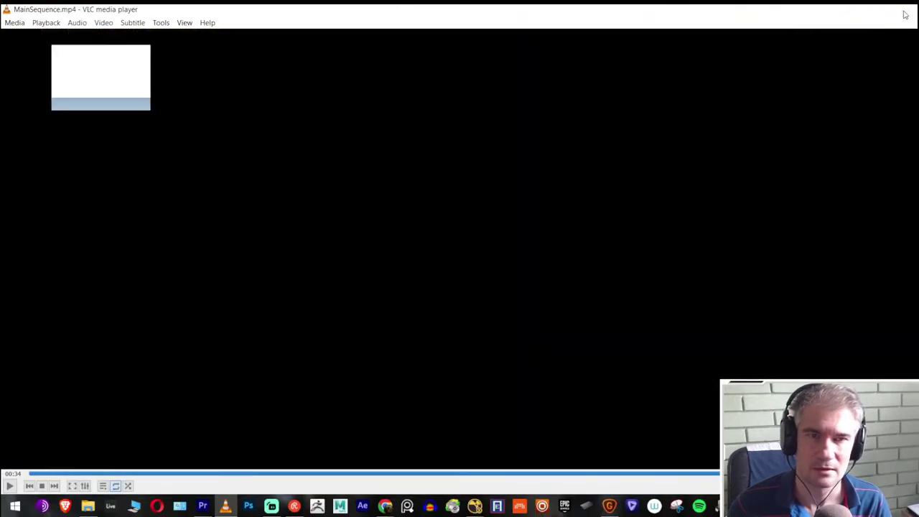
pyautogui.click(905, 14)
pyautogui.hotkey('alt', 'Tab')
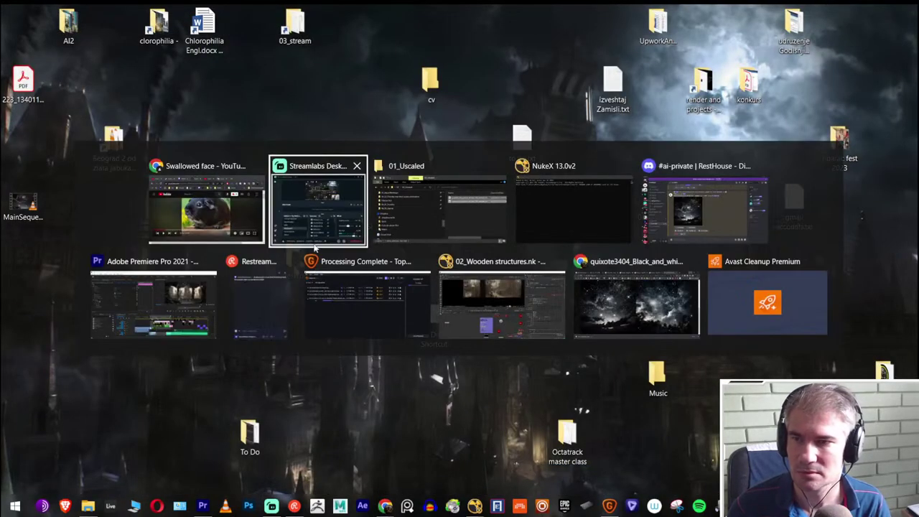
pyautogui.click(209, 300)
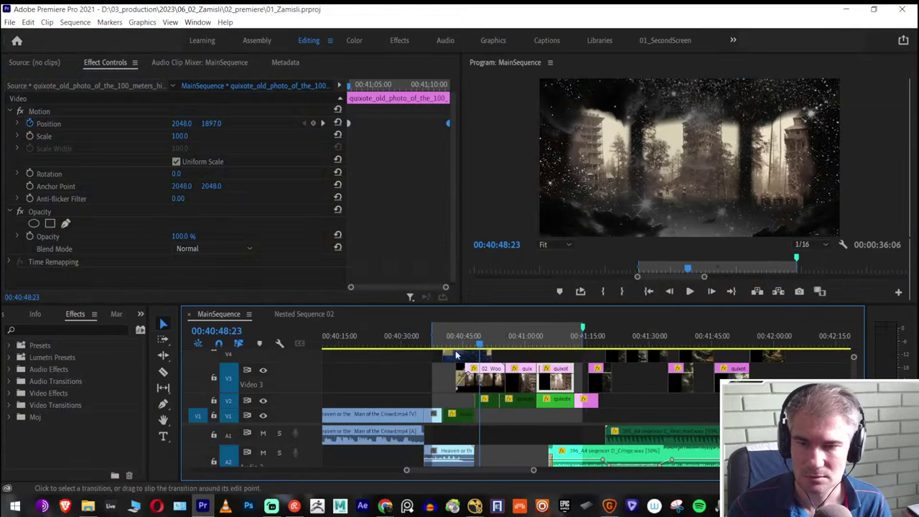
pyautogui.moveTo(507, 341); pyautogui.dragTo(513, 343)
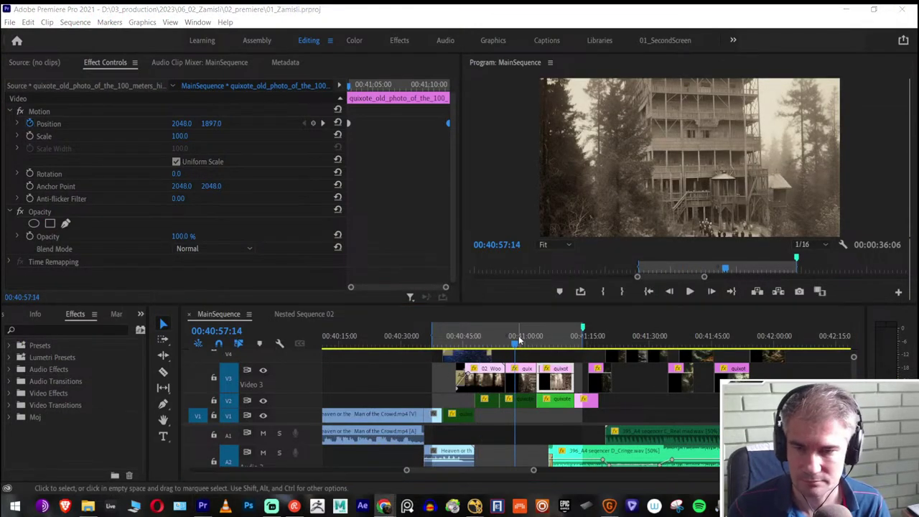
pyautogui.moveTo(519, 341); pyautogui.dragTo(530, 343)
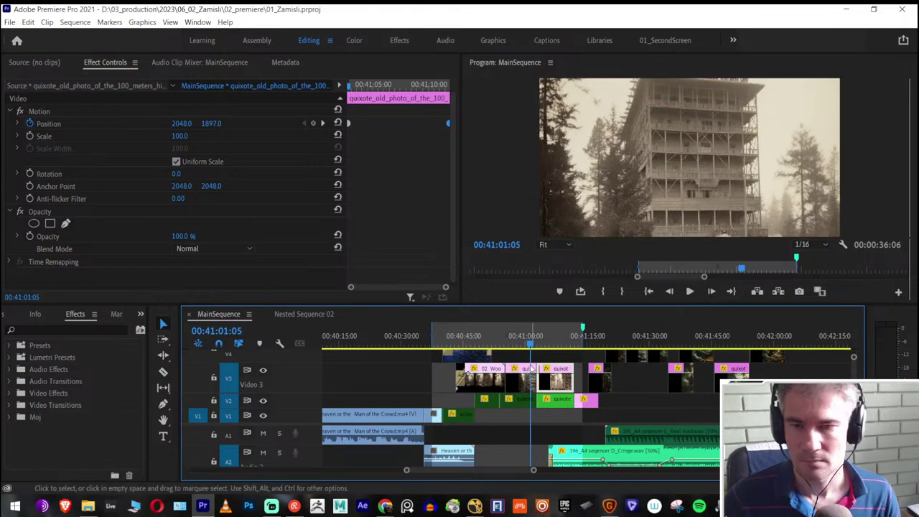
pyautogui.click(557, 337)
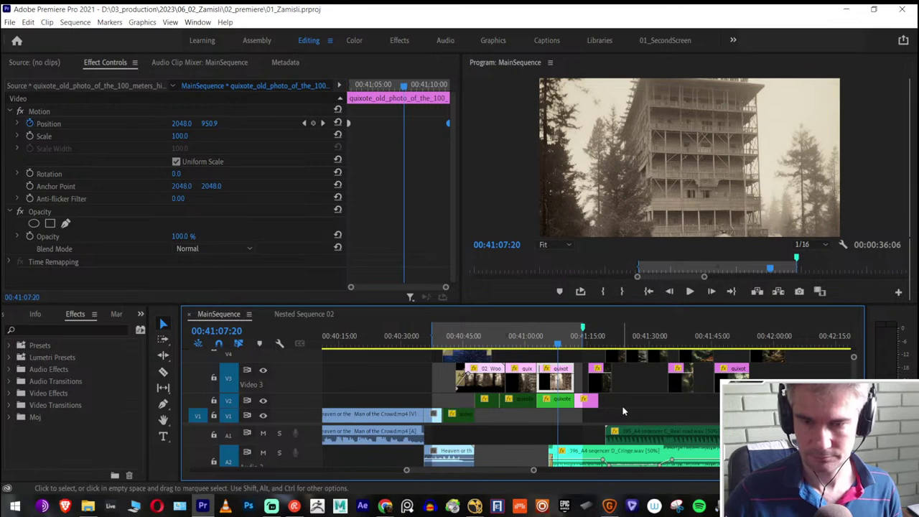
# In the enlarged timeline, shift every clip following the third tower photo about 5 seconds later on all tracks
pyautogui.press('`')
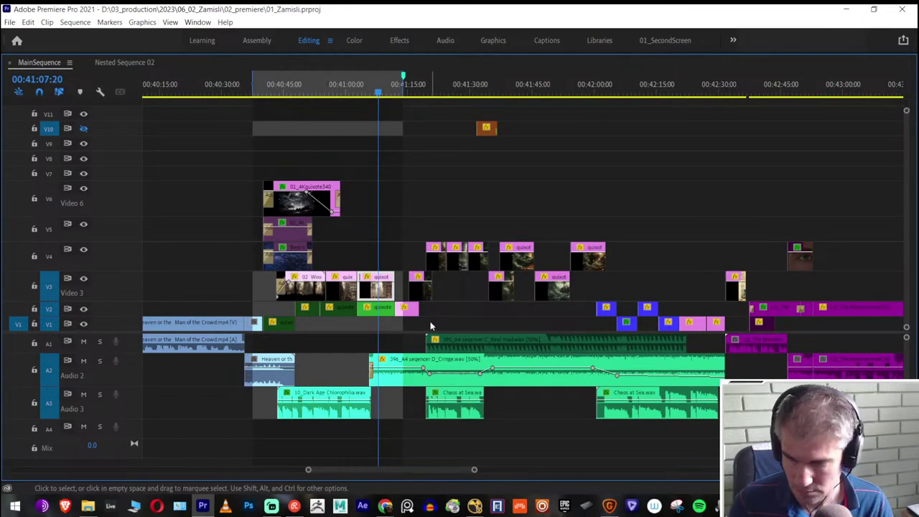
pyautogui.press('a')
pyautogui.click(404, 310)
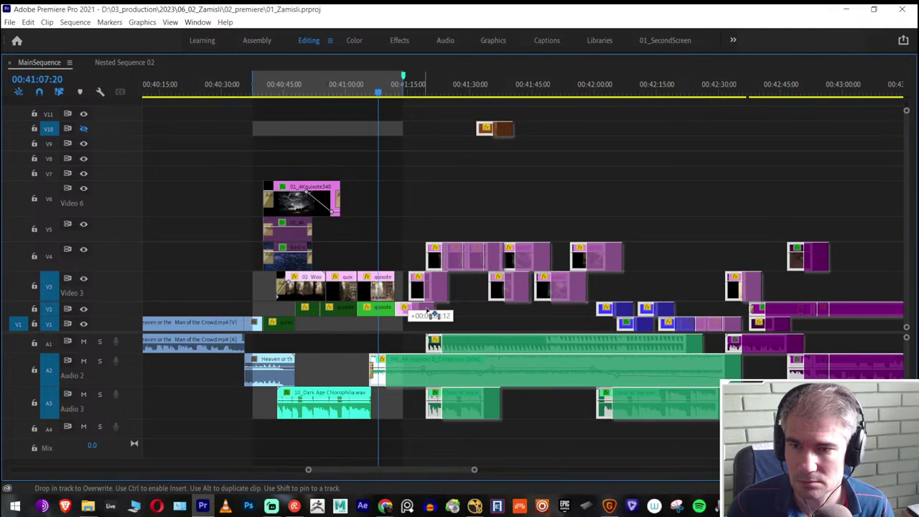
pyautogui.moveTo(407, 308); pyautogui.dragTo(425, 330)
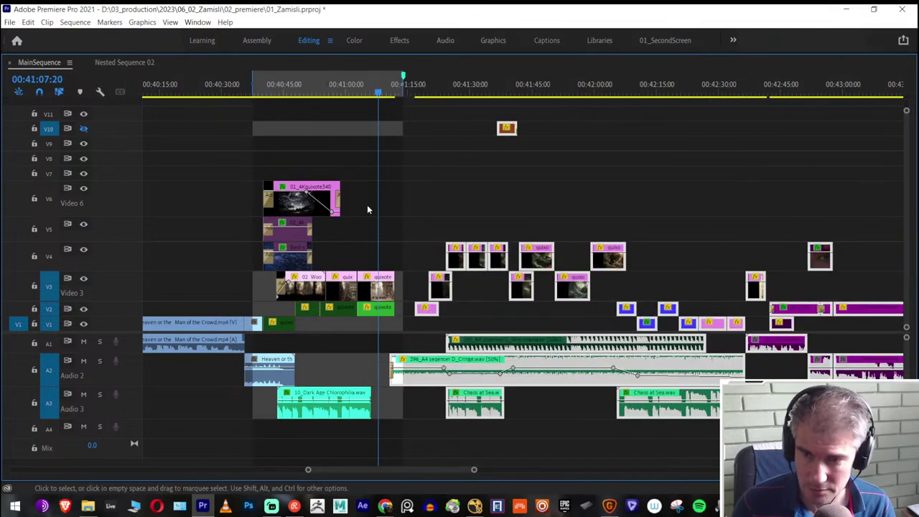
# Move the third tower photo clips on V3 and V2 about 3.5 seconds later and disable the V2 clip
pyautogui.moveTo(357, 93); pyautogui.dragTo(351, 96)
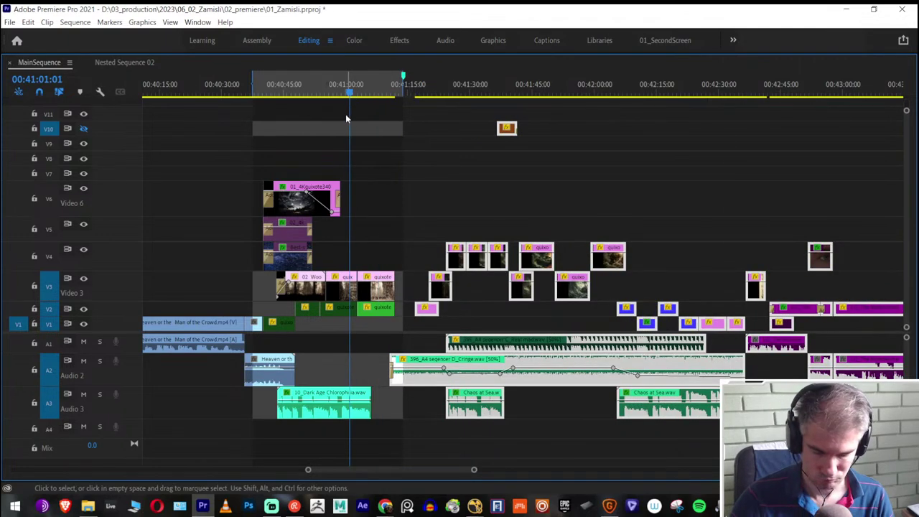
pyautogui.press('=')
pyautogui.press('=')
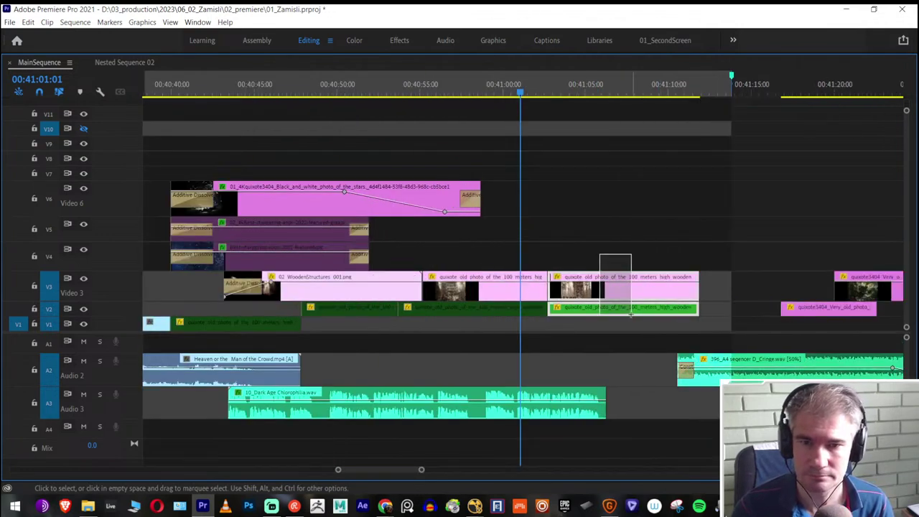
pyautogui.moveTo(634, 291); pyautogui.dragTo(694, 289)
pyautogui.rightClick(663, 314)
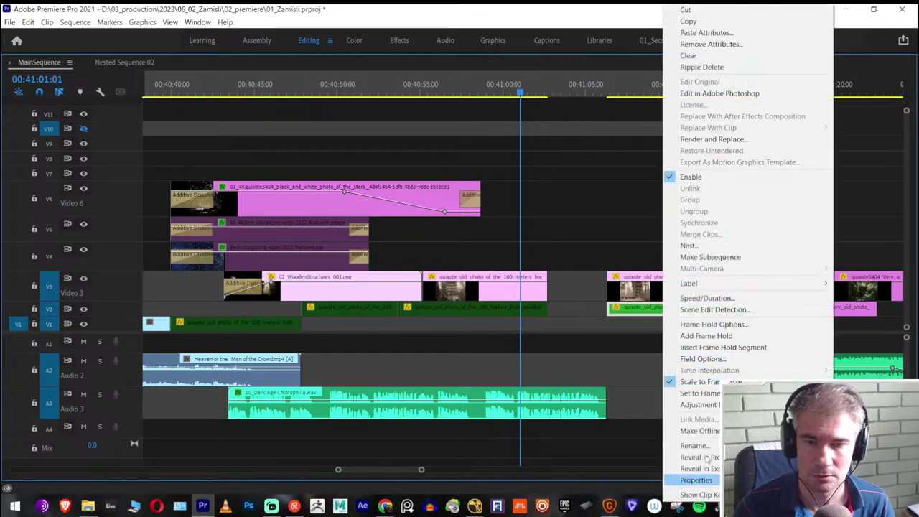
pyautogui.click(631, 305)
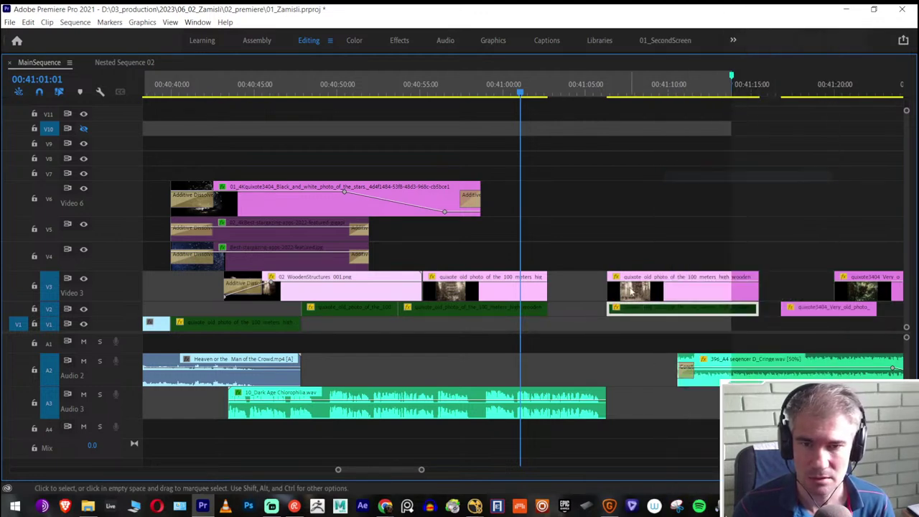
# Set the field processing of the third tower photo clip on V3 to Flicker Removal
pyautogui.rightClick(630, 294)
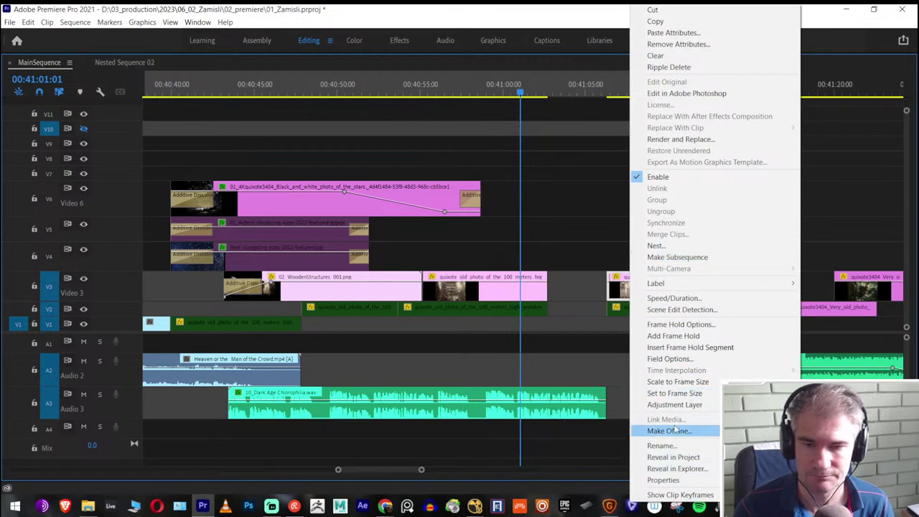
pyautogui.click(670, 359)
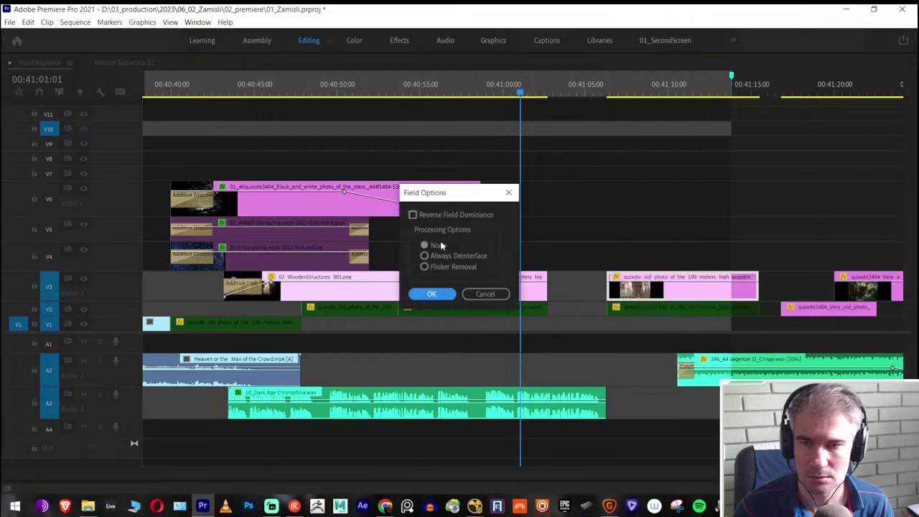
pyautogui.click(436, 267)
pyautogui.click(431, 294)
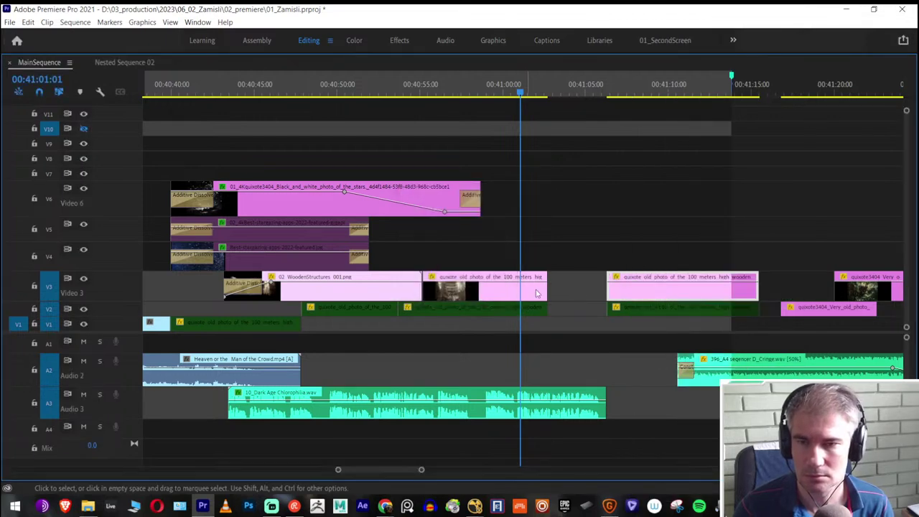
# Extend the end of the second tower photo clip on V3 by about 1.3 seconds and preview its ending
pyautogui.click(529, 296)
pyautogui.press('`')
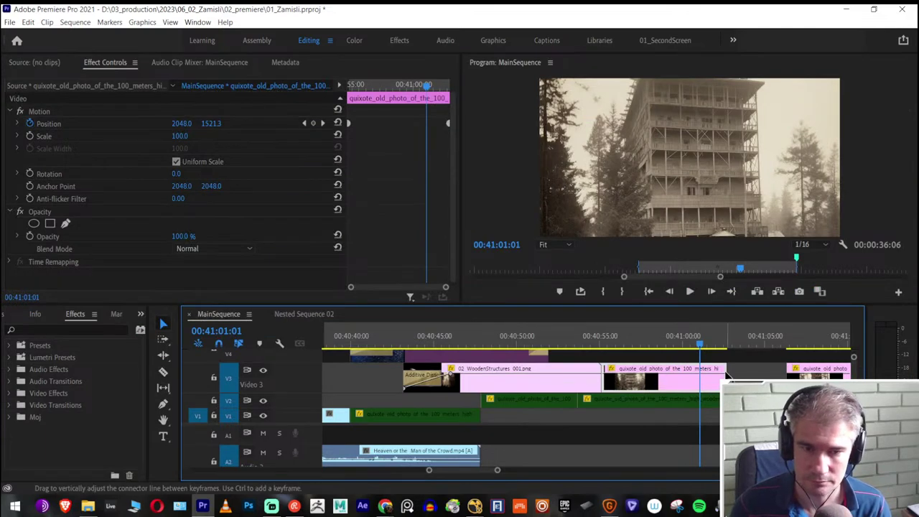
pyautogui.moveTo(723, 368); pyautogui.dragTo(748, 369)
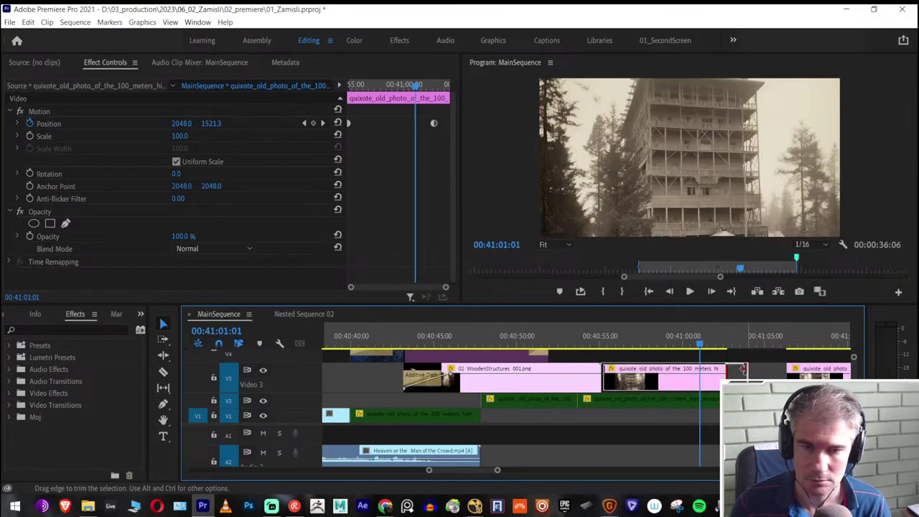
pyautogui.moveTo(703, 346); pyautogui.dragTo(730, 351)
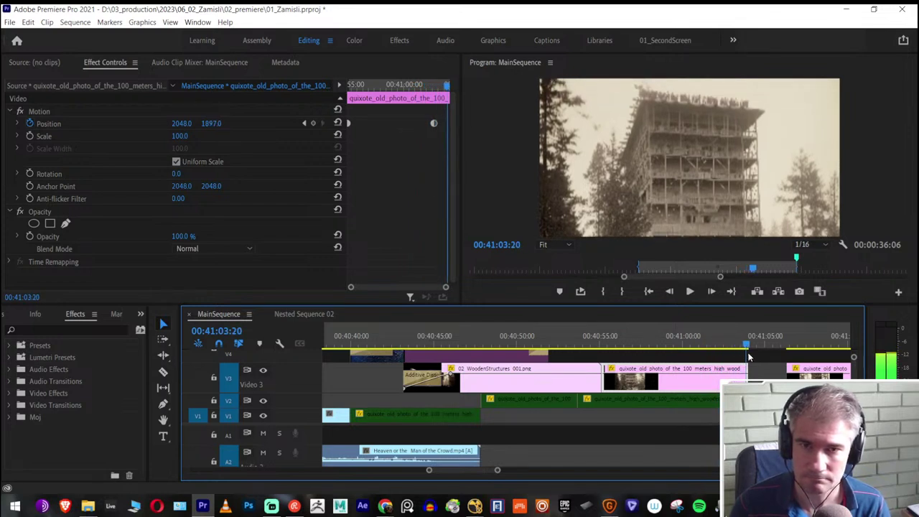
pyautogui.press('space')
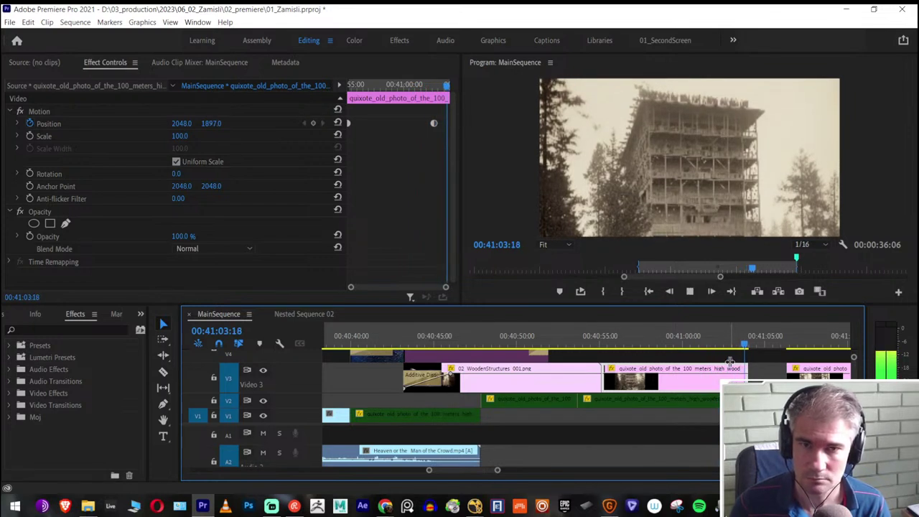
# Close the gap between the second and third tower photo clips and play back the join
pyautogui.click(765, 370)
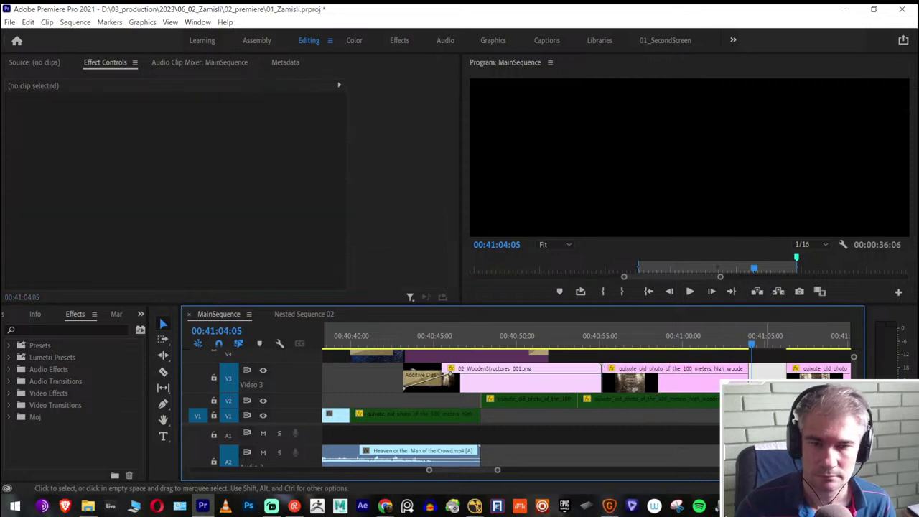
pyautogui.press('Delete')
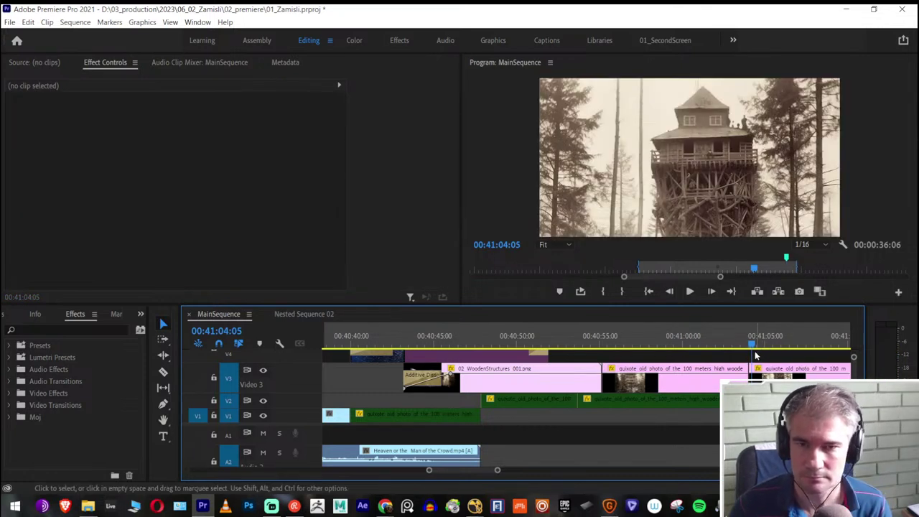
pyautogui.press('space')
pyautogui.press('space')
# Extend the third tower photo clip to meet the following clip and move the marked range's out point to about 00:41:15
pyautogui.scroll(-3, 732, 370)
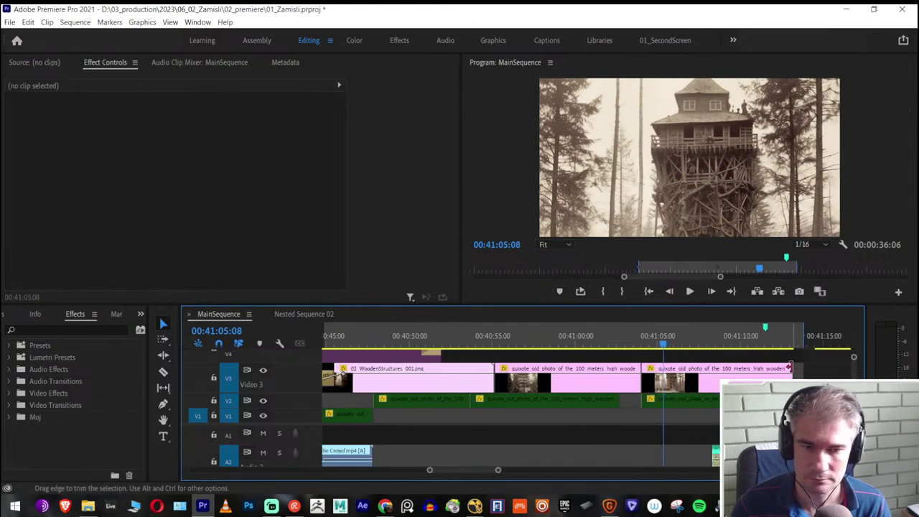
pyautogui.moveTo(789, 368); pyautogui.dragTo(826, 335)
pyautogui.click(769, 345)
pyautogui.scroll(-4, 731, 350)
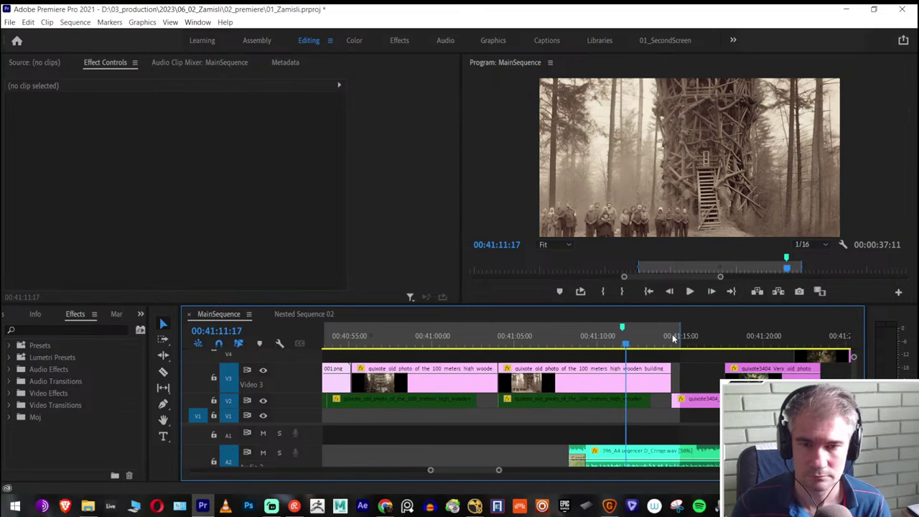
# Play back MainSequence from about 00:41:11 through the change from the tower photo to the ship images
pyautogui.moveTo(661, 338); pyautogui.dragTo(621, 343)
pyautogui.press('space')
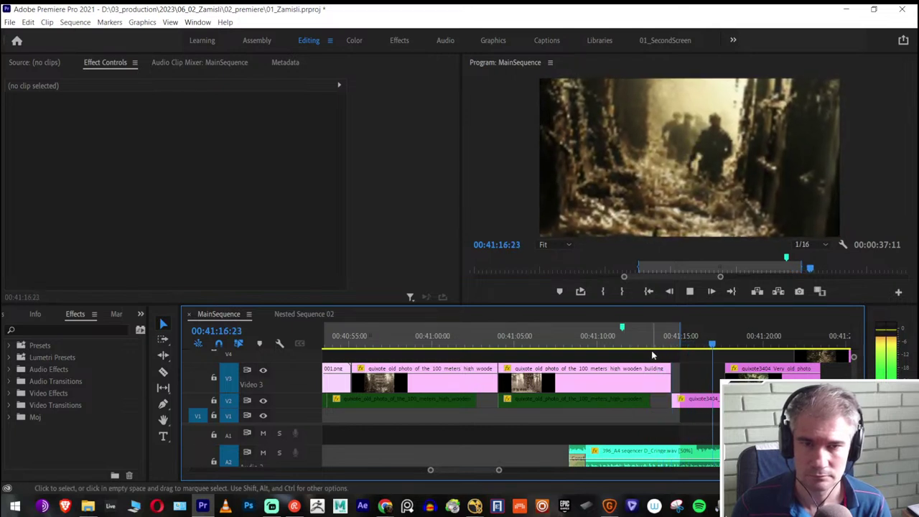
pyautogui.press('space')
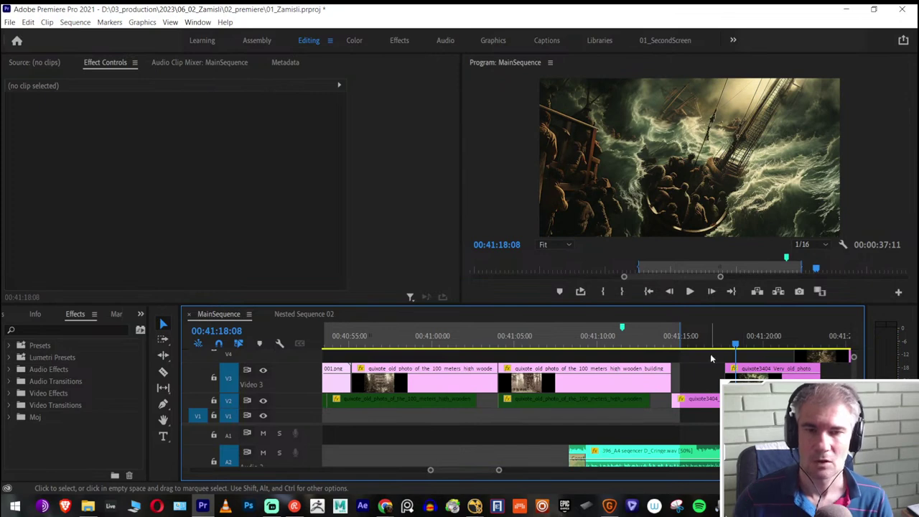
# Extend the marked range's out point to about 00:41:44, for a range of 00:01:06:22
pyautogui.click(684, 345)
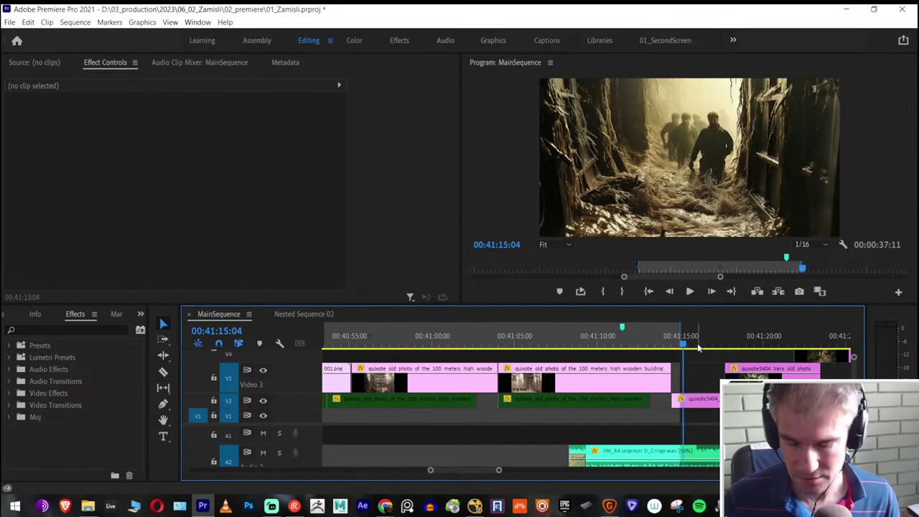
pyautogui.press('-')
pyautogui.press('-')
pyautogui.press('-')
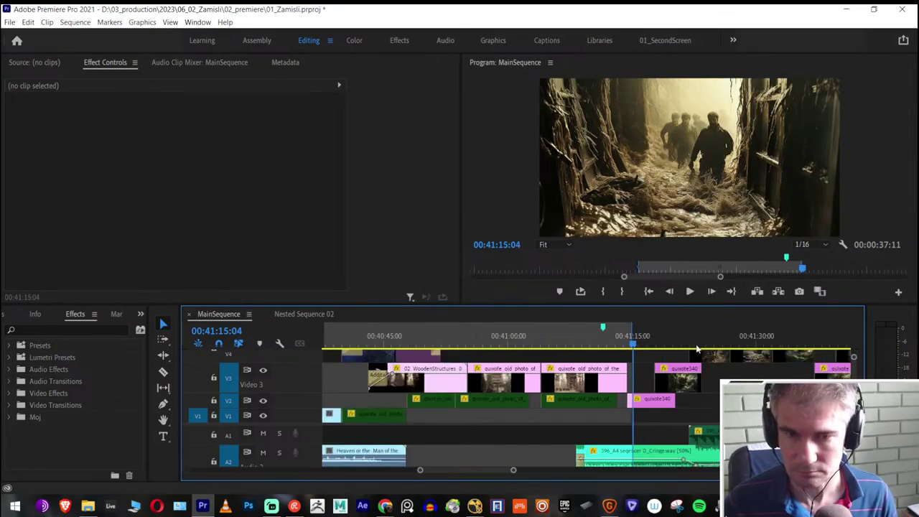
pyautogui.press('=')
pyautogui.press('=')
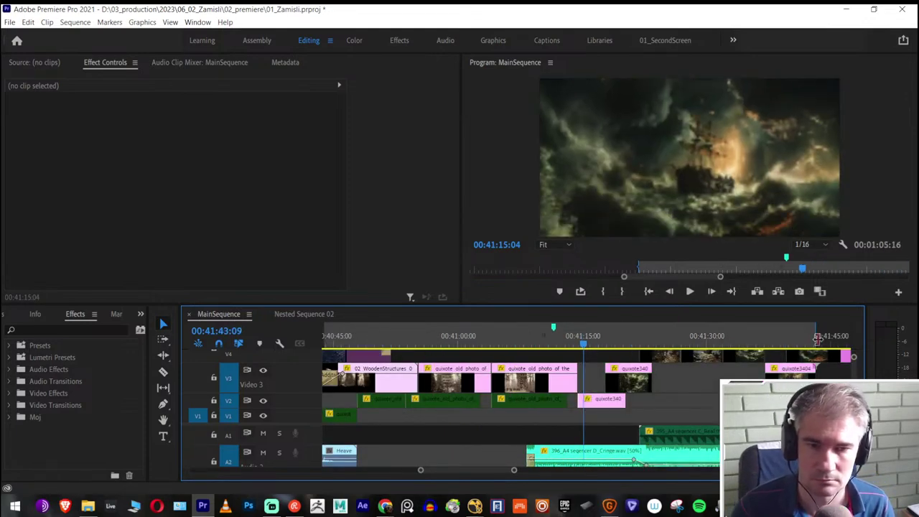
pyautogui.press('-')
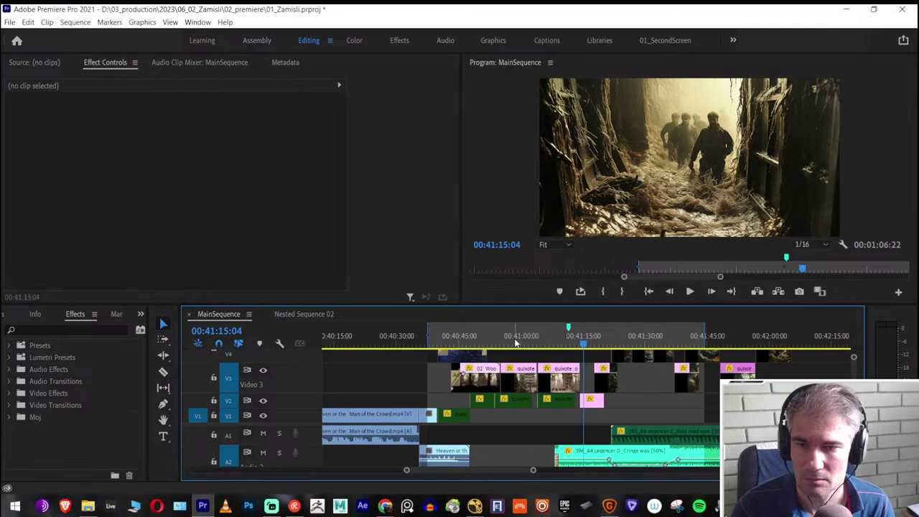
# Review MainSequence from the starry opening through the tower photos to the three-men photo at 00:41:26:18
pyautogui.press('Up')
pyautogui.press('Up')
pyautogui.moveTo(463, 353); pyautogui.dragTo(633, 382)
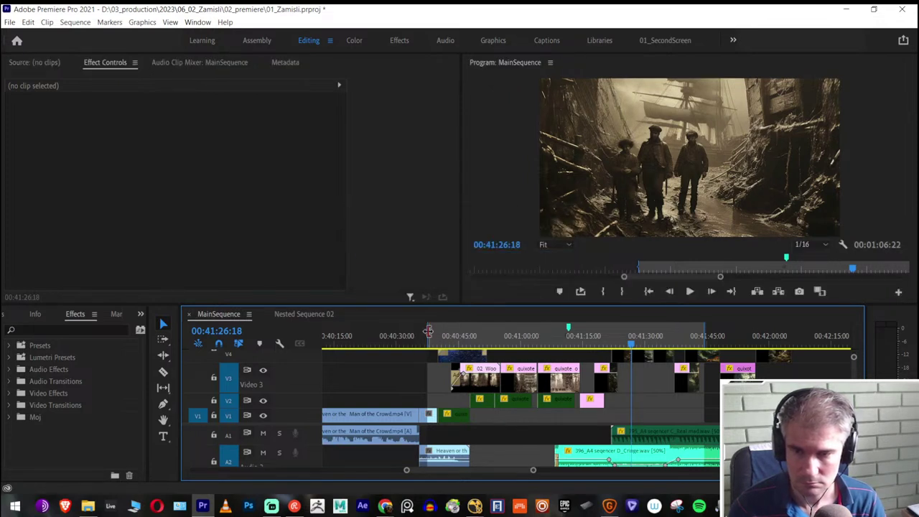
# Mark the range from the first clip after the tower photos to about 00:42:34, for a duration of 00:01:19:19
pyautogui.moveTo(429, 331); pyautogui.dragTo(823, 352)
pyautogui.click(606, 343)
pyautogui.press('space')
pyautogui.scroll(-4, 718, 344)
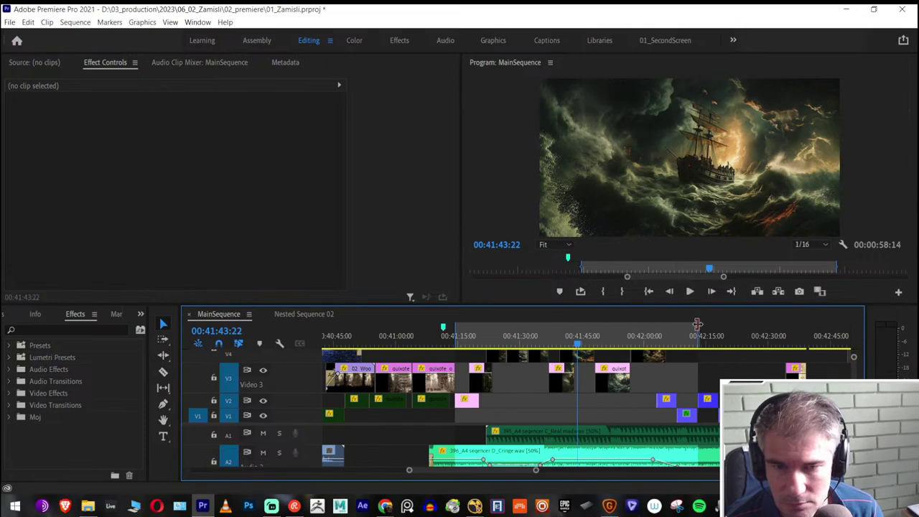
pyautogui.moveTo(696, 324); pyautogui.dragTo(786, 338)
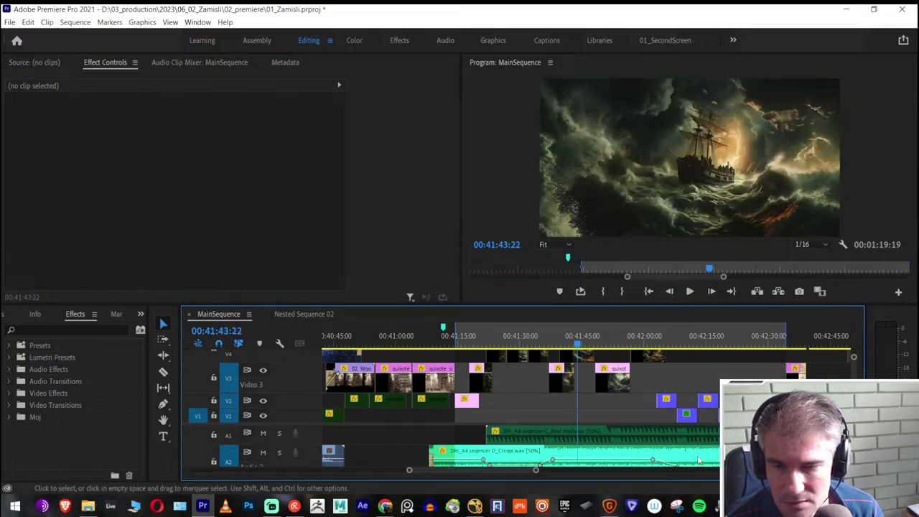
# Open the file properties of the 396_A4 seqencer D_Cringe.wav audio clip on track A2
pyautogui.rightClick(699, 460)
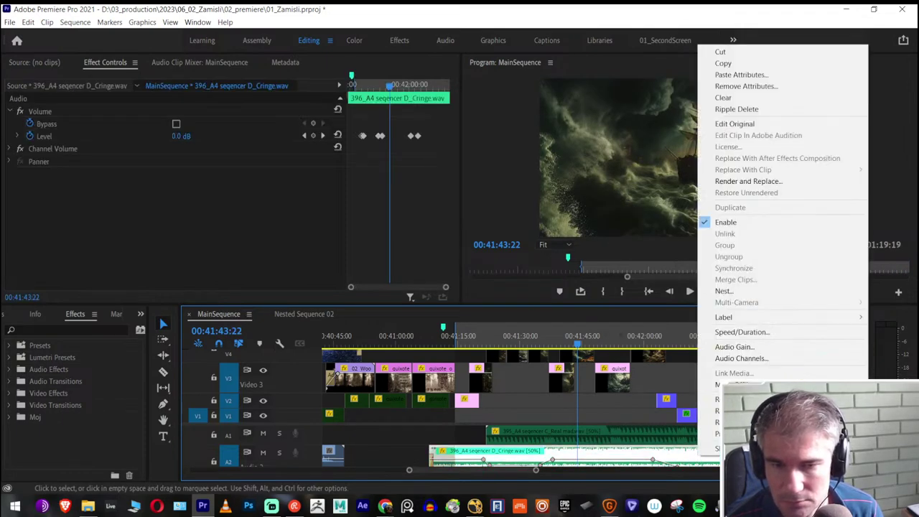
pyautogui.click(717, 433)
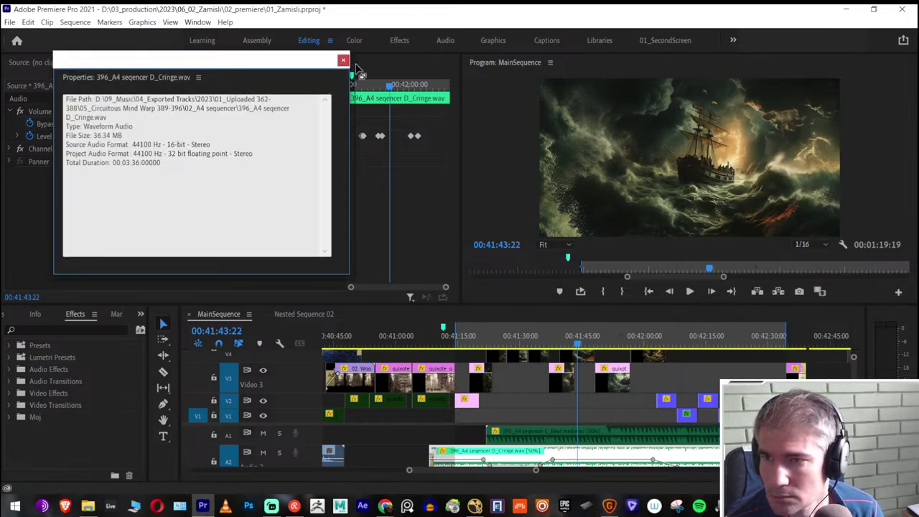
# Close the file properties and split the 396_A4 seqencer D_Cringe.wav clip on A2 at the marked range's start
pyautogui.click(343, 61)
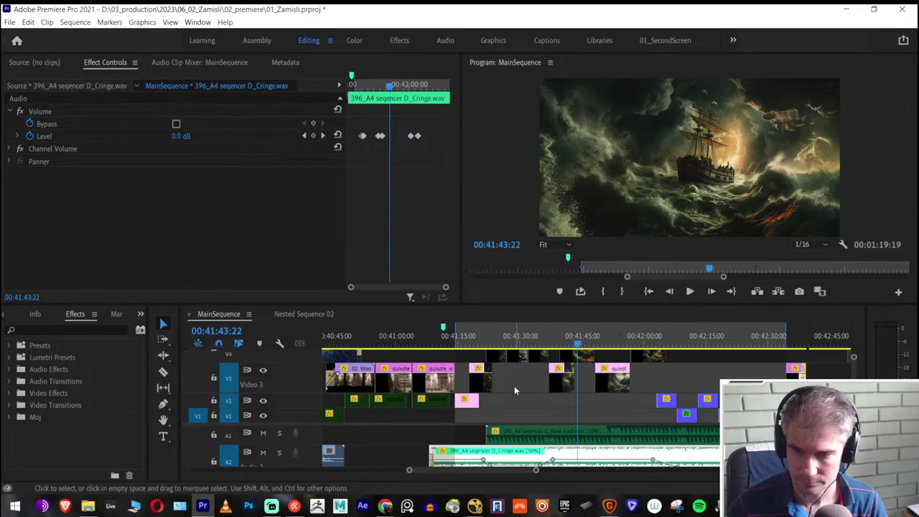
pyautogui.press('c')
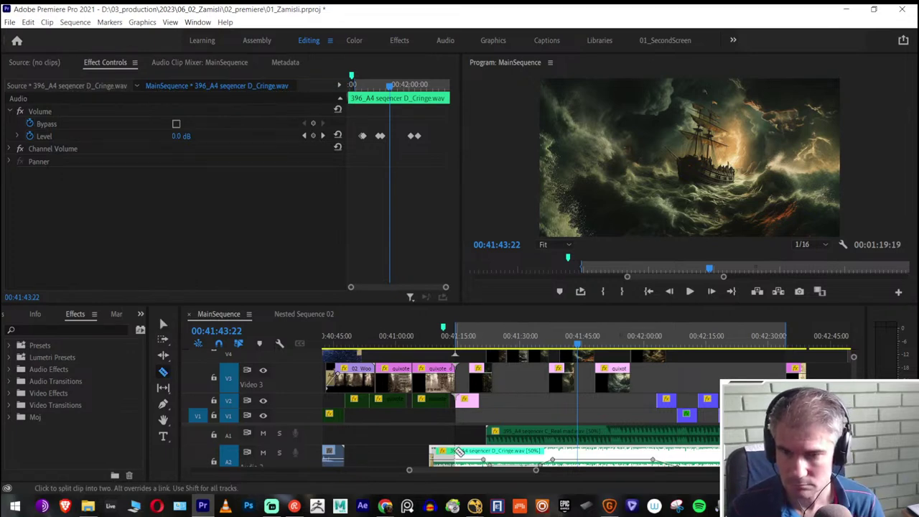
pyautogui.click(460, 451)
pyautogui.press('v')
# Check the speed and duration of the split-off D_Cringe.wav portion, and undo the split
pyautogui.rightClick(628, 457)
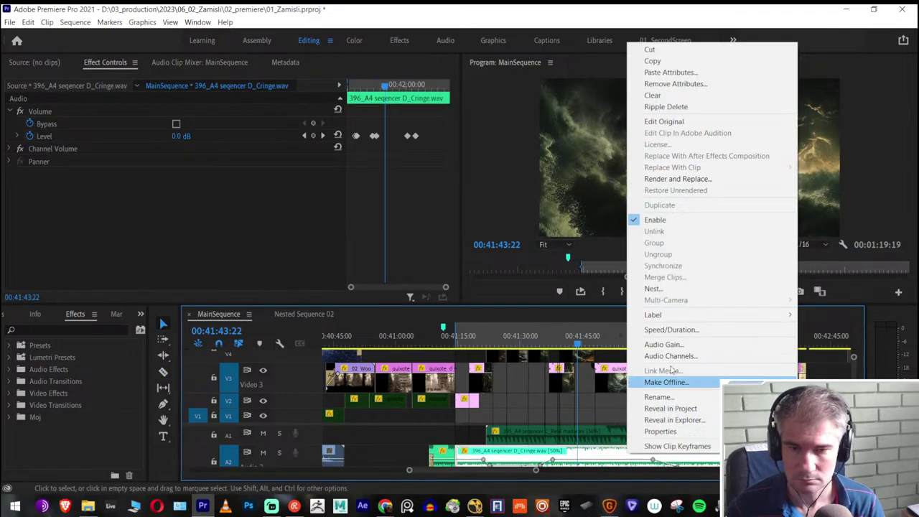
pyautogui.click(671, 329)
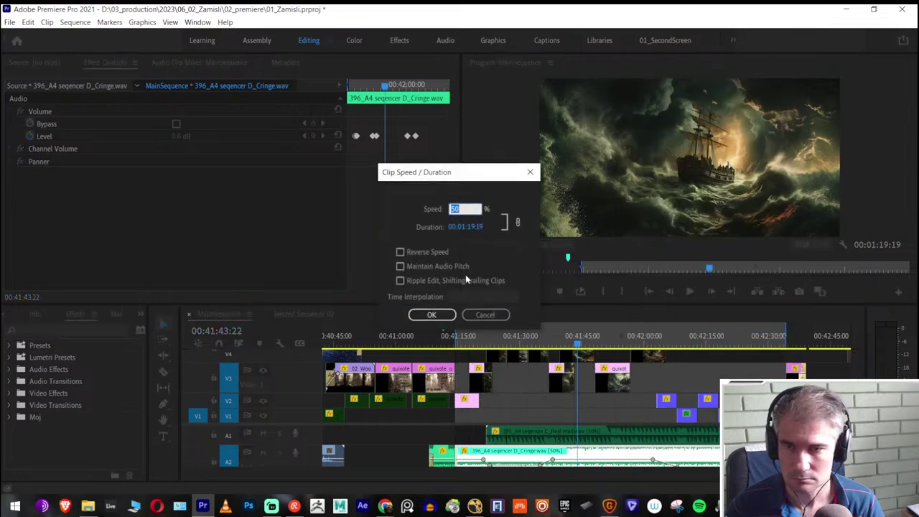
pyautogui.click(482, 317)
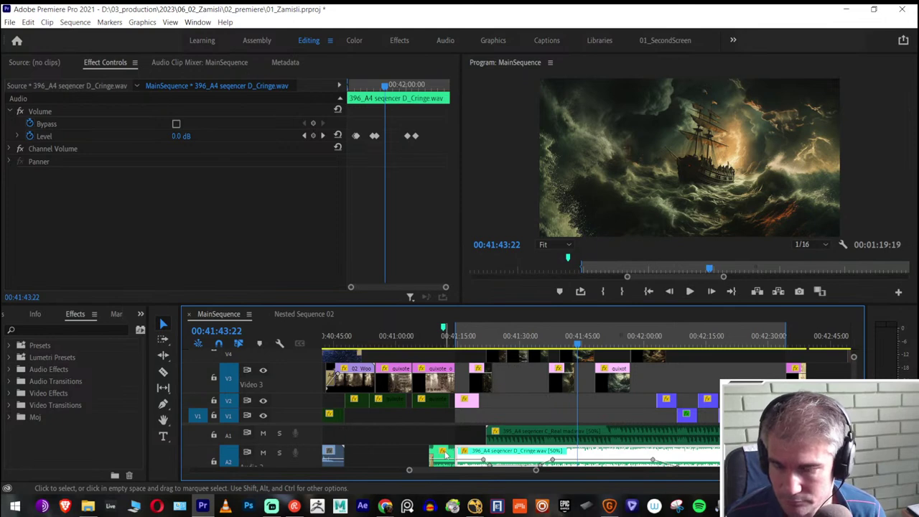
pyautogui.hotkey('ctrl', 'shift', 'a')
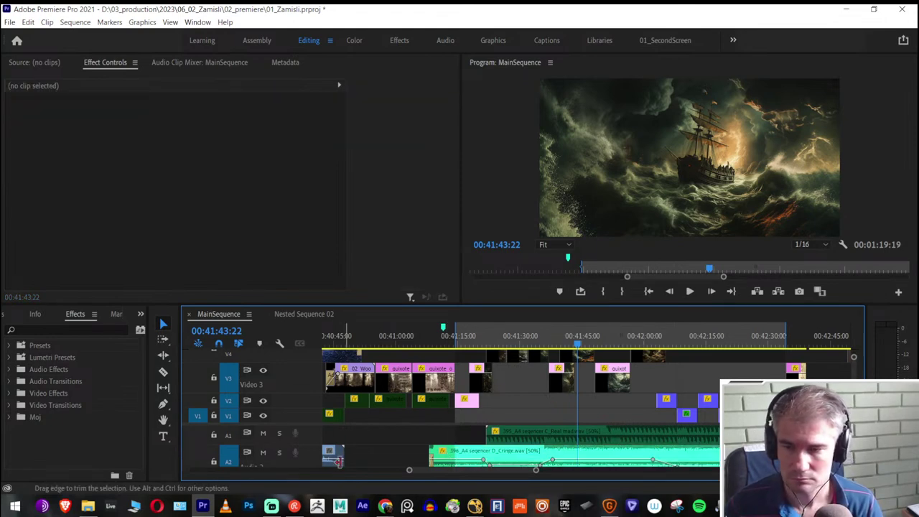
# Switch to NukeX and save the 02_Wooden structures.nk comp
pyautogui.hotkey('alt', 'Tab')
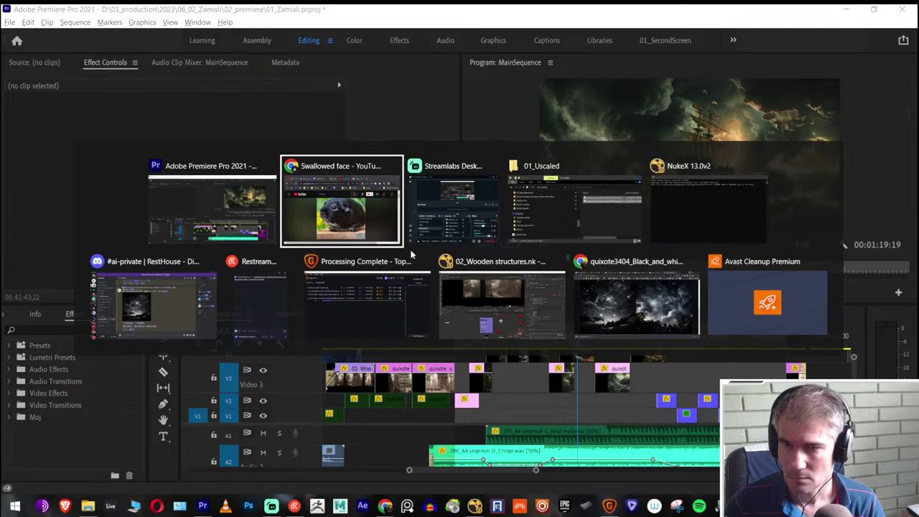
pyautogui.click(534, 312)
pyautogui.scroll(-2, 467, 371)
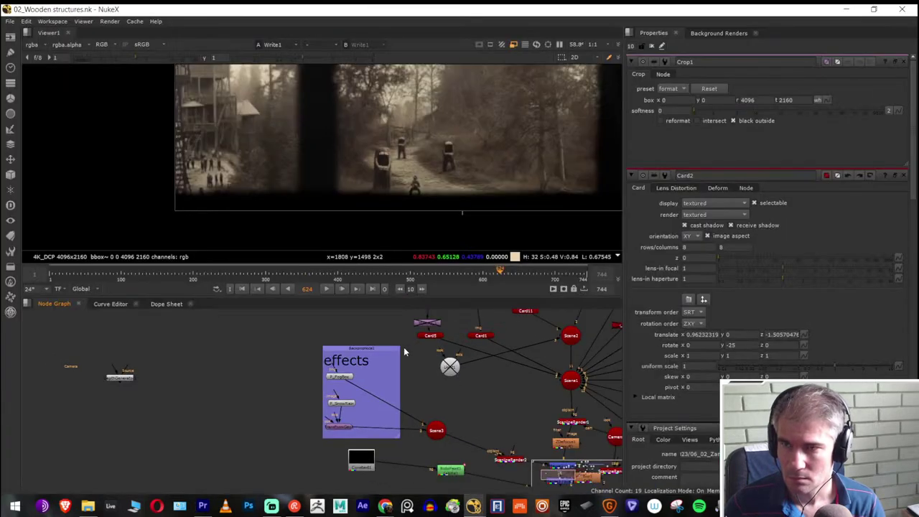
pyautogui.click(10, 22)
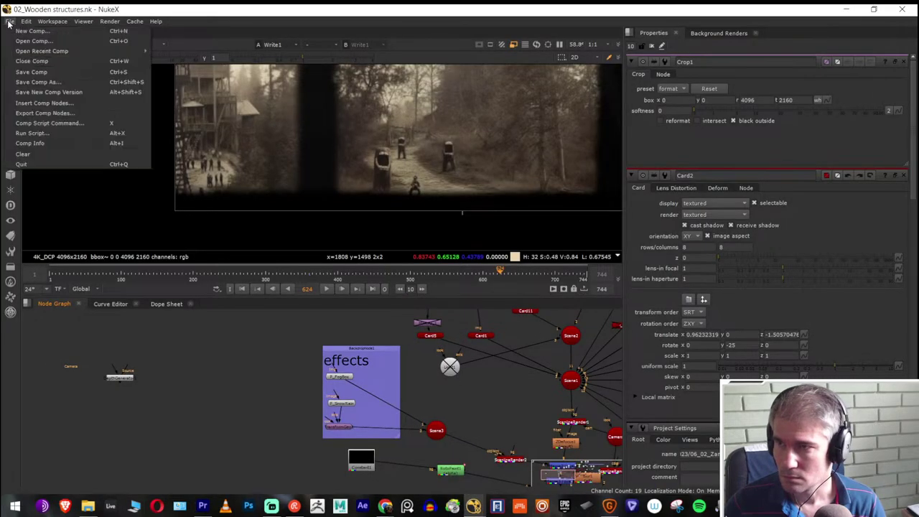
pyautogui.click(32, 73)
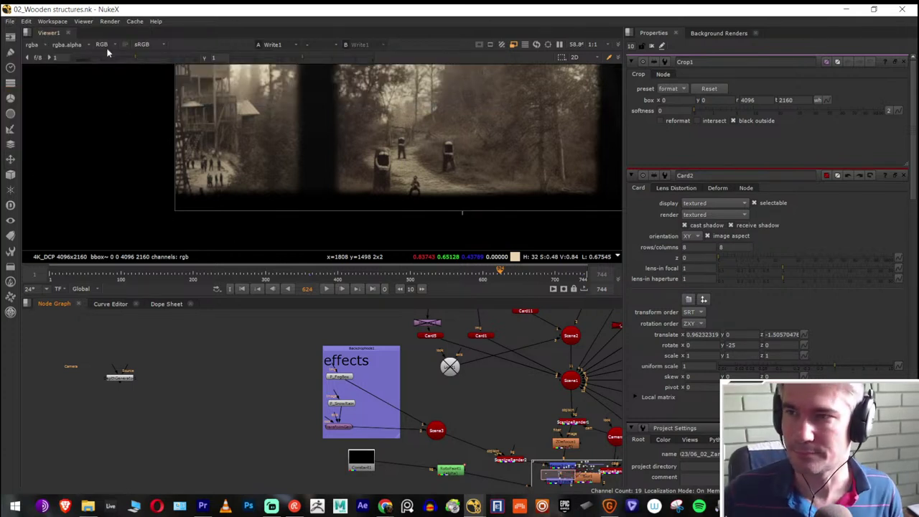
# Open a new untitled NukeX comp and maximize its window
pyautogui.click(6, 22)
pyautogui.click(104, 75)
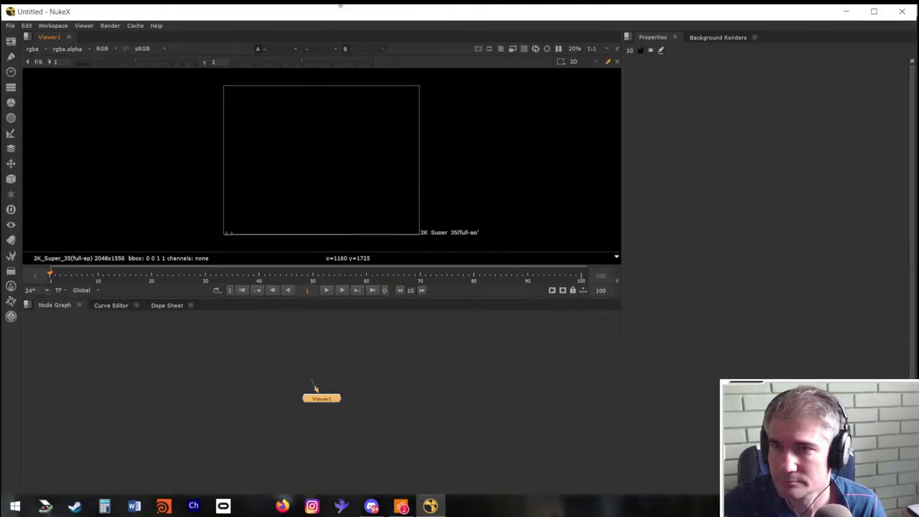
pyautogui.moveTo(345, 18); pyautogui.dragTo(347, 132)
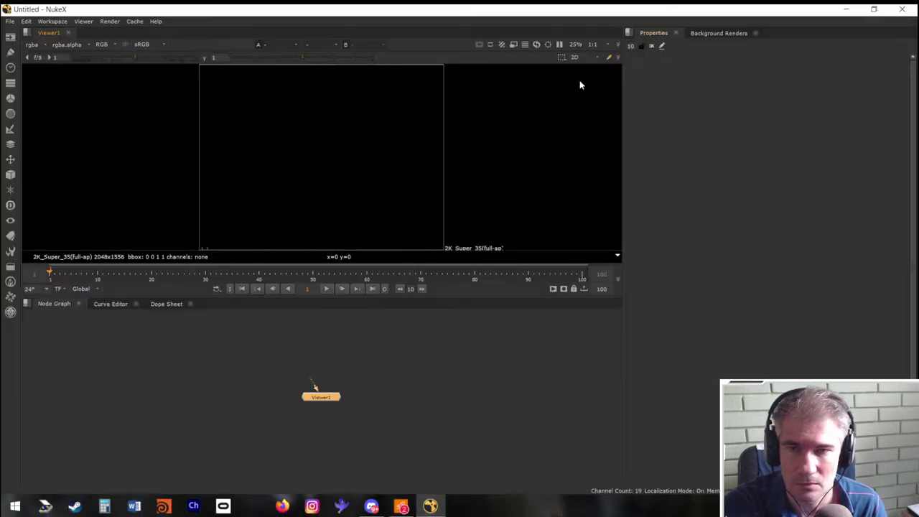
# Start saving the untitled comp as a new script, create a 03_StormAtSea folder inside 04_Nuke, and copy its name
pyautogui.click(10, 21)
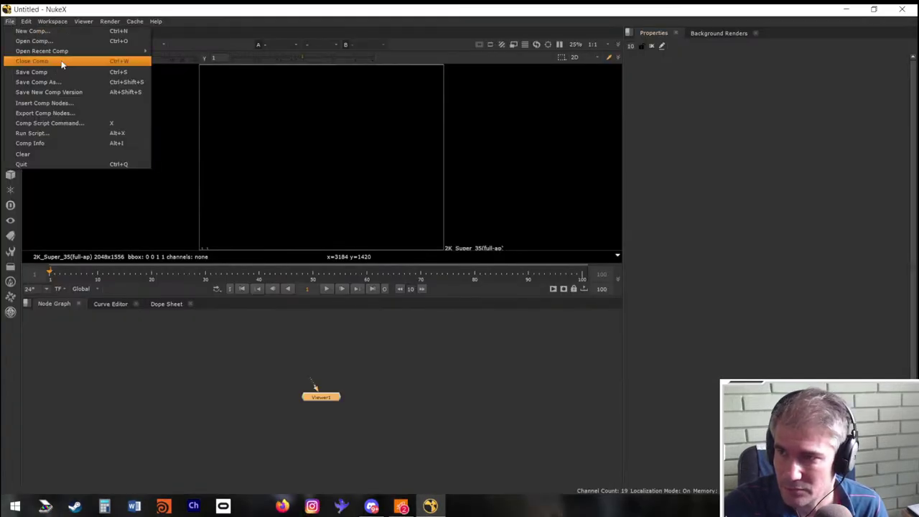
pyautogui.moveTo(66, 53)
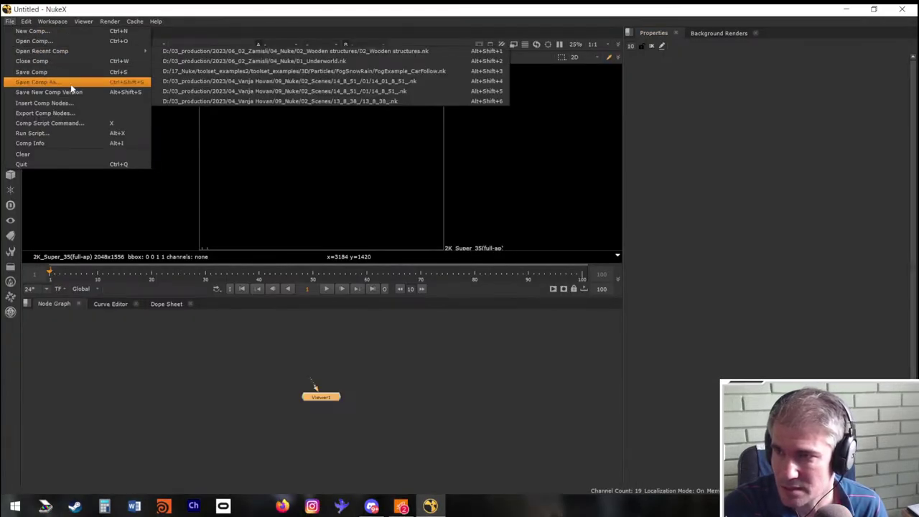
pyautogui.click(38, 82)
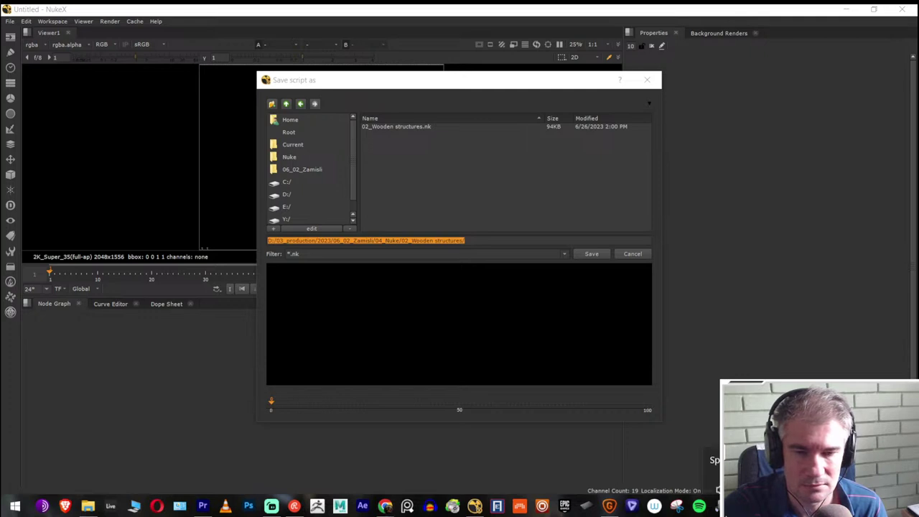
pyautogui.click(354, 81)
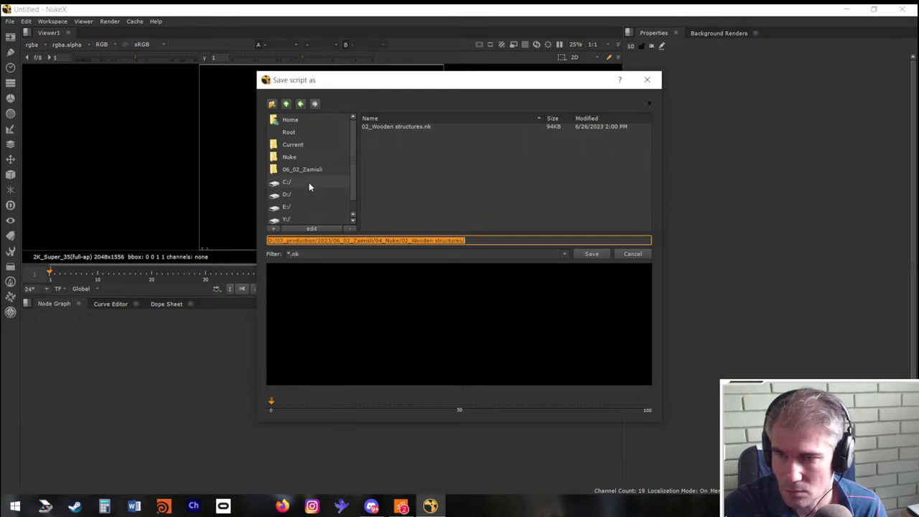
pyautogui.click(285, 105)
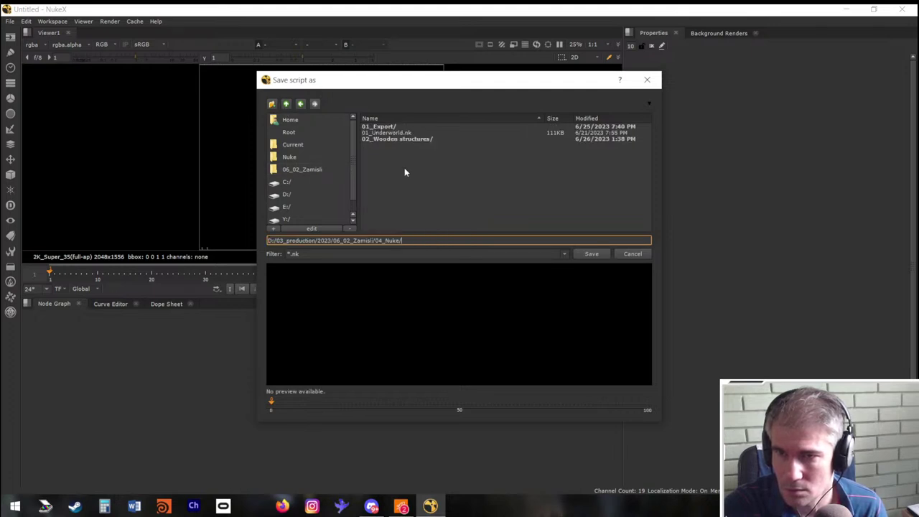
pyautogui.click(286, 105)
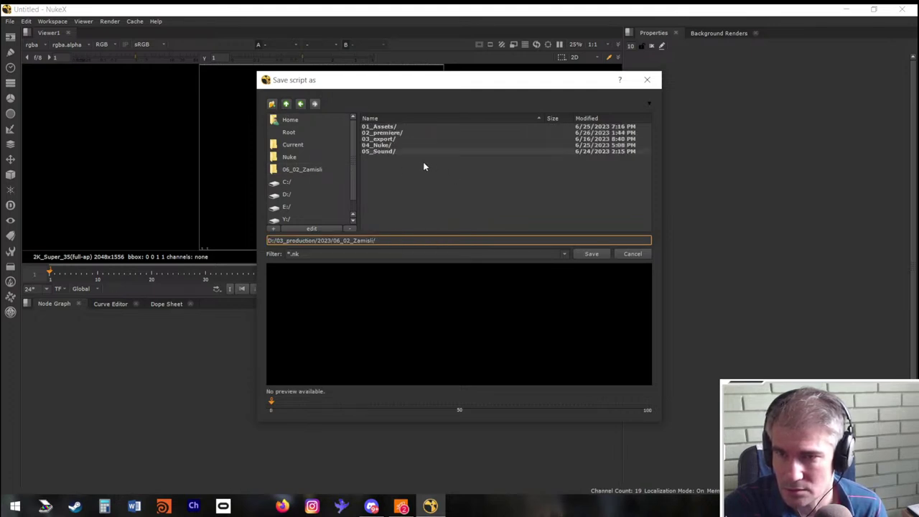
pyautogui.doubleClick(393, 145)
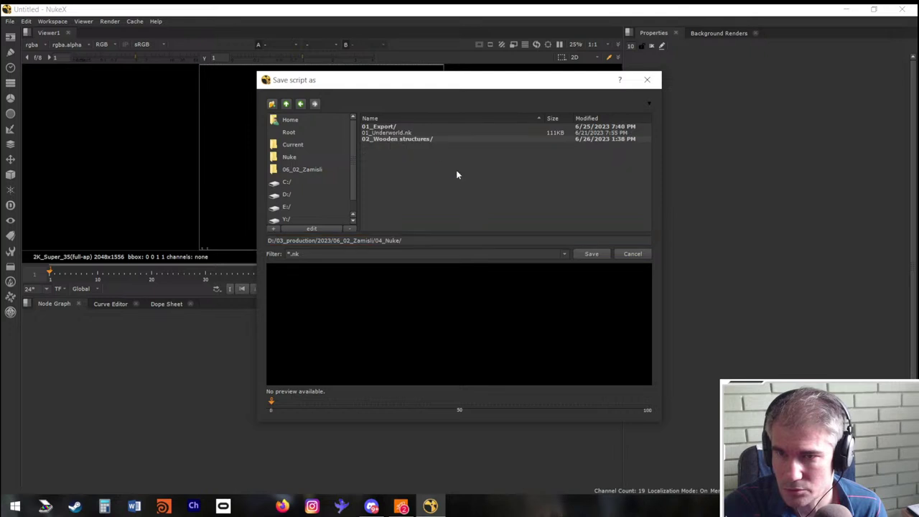
pyautogui.click(272, 104)
pyautogui.write('03_StormAtSea')
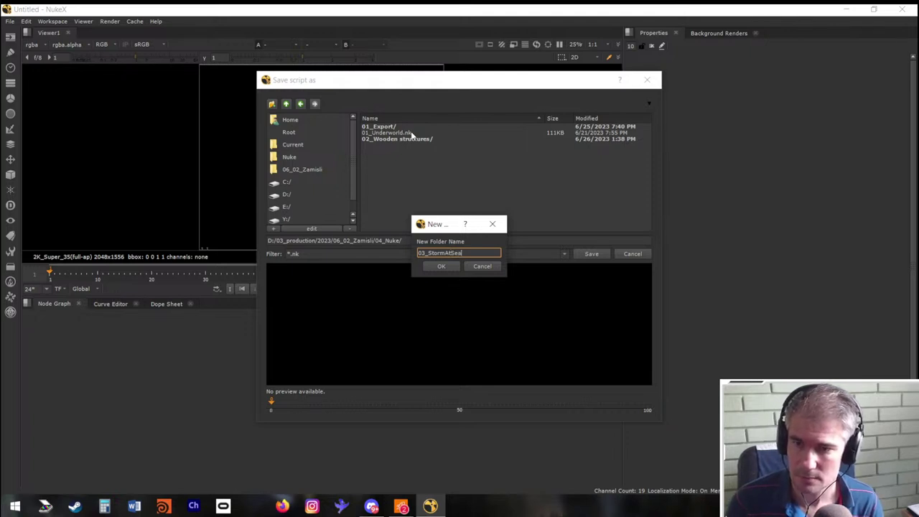
pyautogui.hotkey('ctrl', 'a')
pyautogui.hotkey('ctrl', 'c')
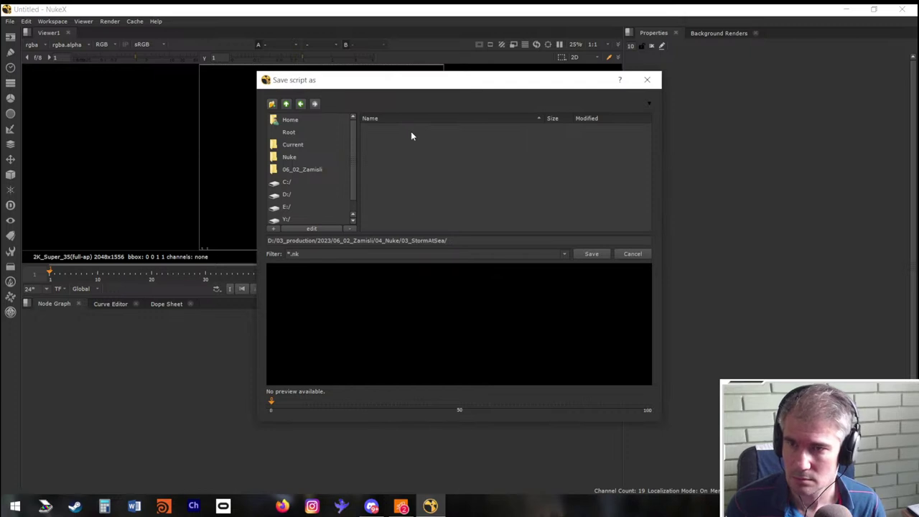
# Save the script in the new folder under the name 03_StormAtSea
pyautogui.click(474, 239)
pyautogui.write('/0')
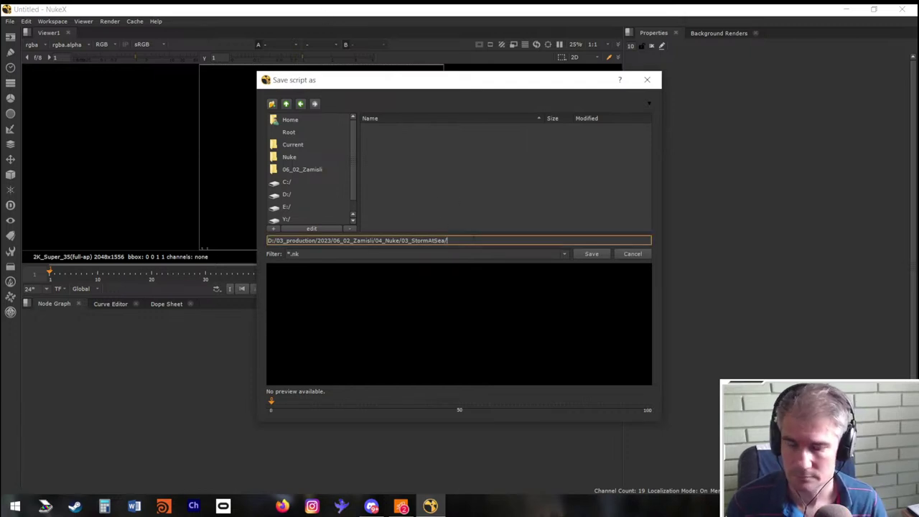
pyautogui.write('1')
pyautogui.press('BackSpace')
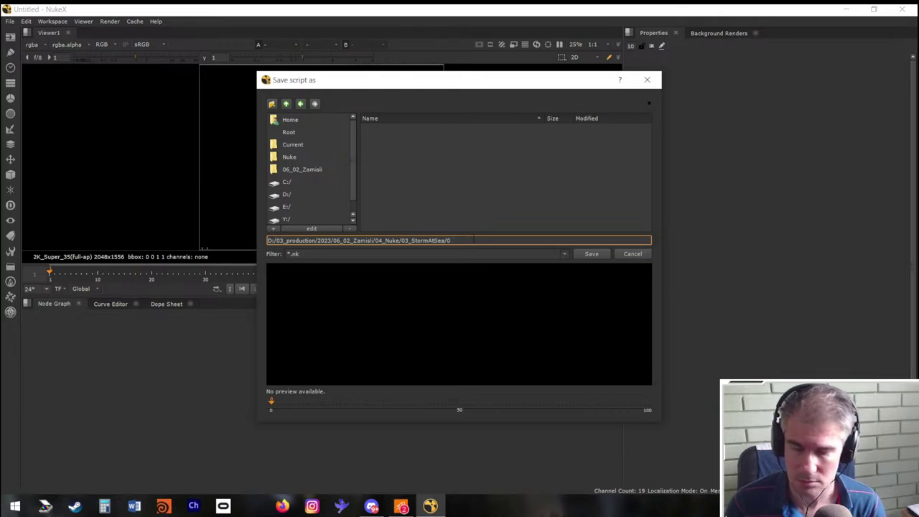
pyautogui.write('3_')
pyautogui.hotkey('ctrl', 'v')
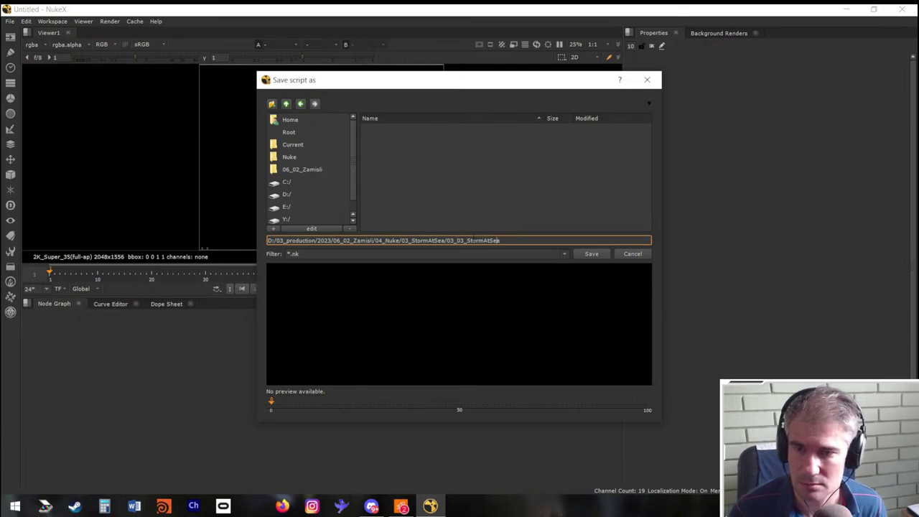
pyautogui.click(456, 241)
pyautogui.press('BackSpace')
pyautogui.press('BackSpace')
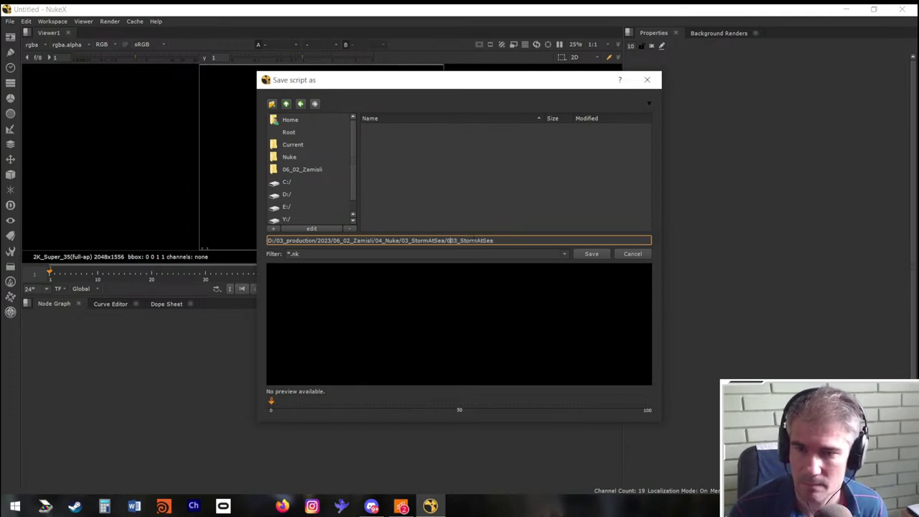
pyautogui.press('Return')
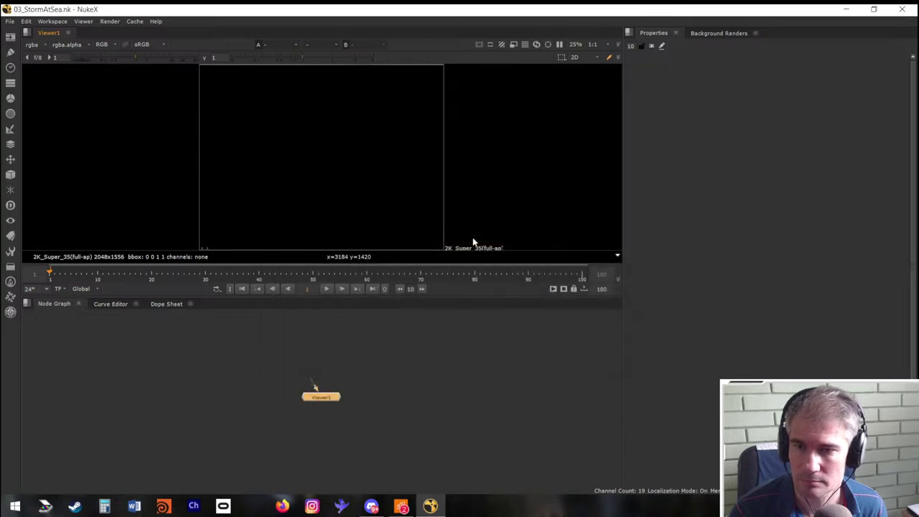
# Open the project settings and set the full size format to 4K_DCP 4096x2160
pyautogui.click(496, 404)
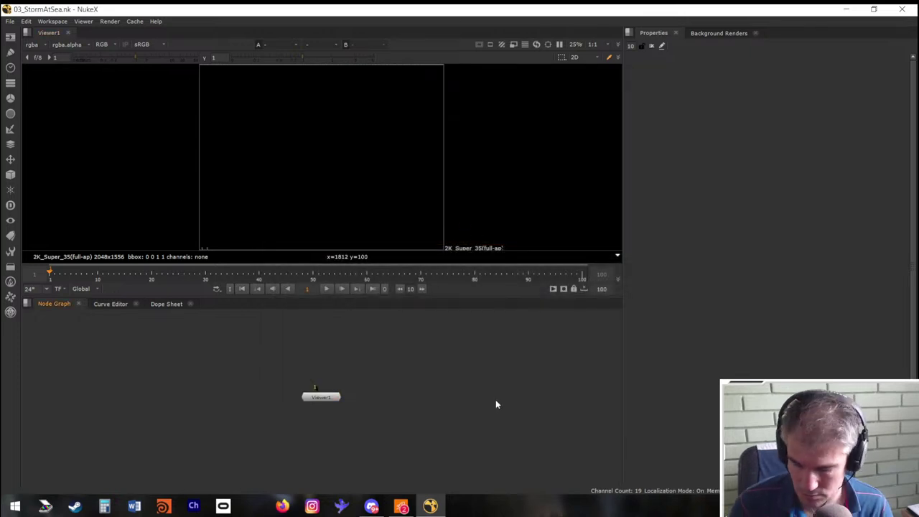
pyautogui.press('s')
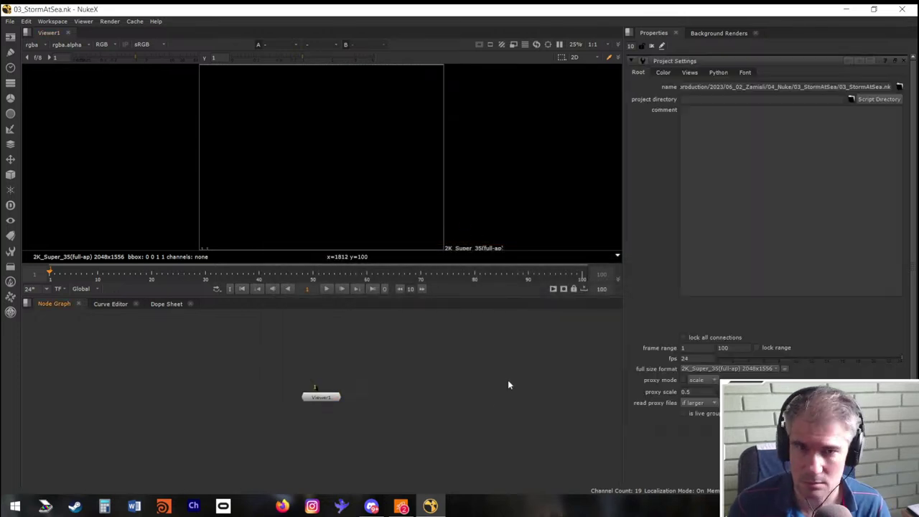
pyautogui.scroll(-6, 748, 372)
pyautogui.click(746, 374)
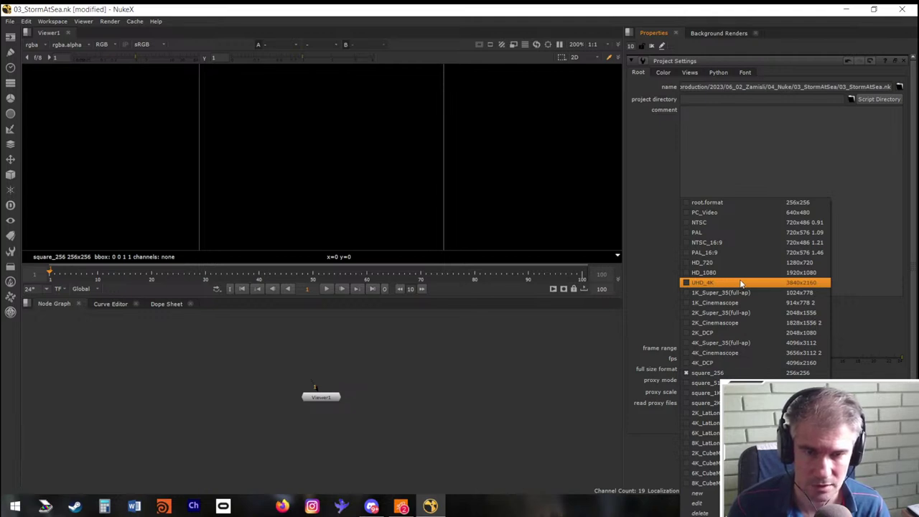
pyautogui.click(729, 363)
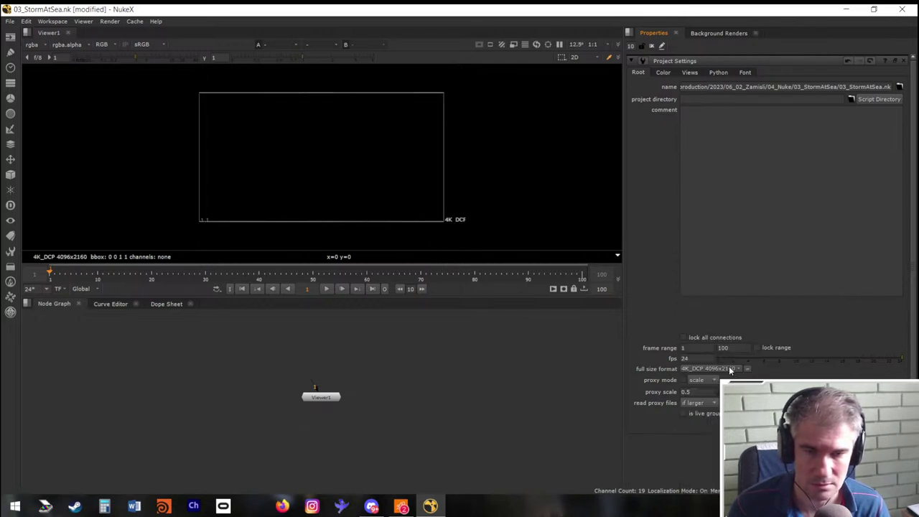
pyautogui.click(736, 368)
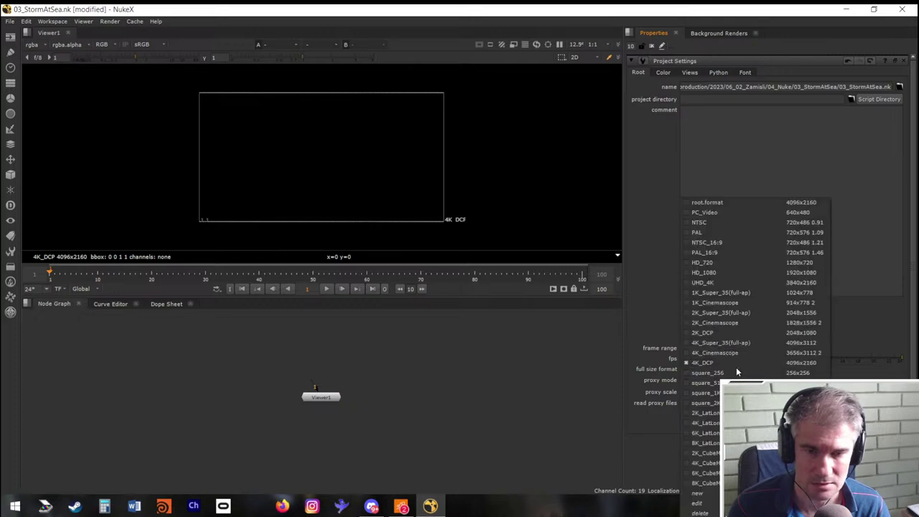
pyautogui.click(697, 503)
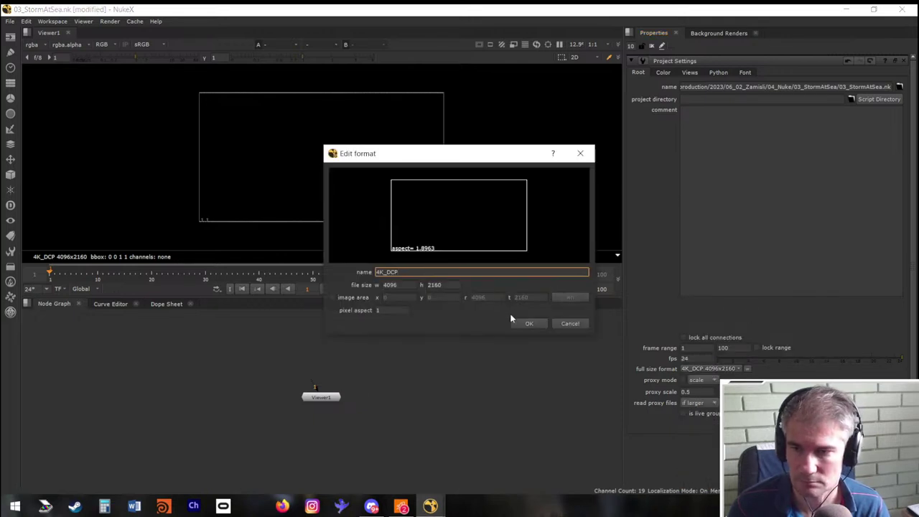
pyautogui.click(567, 324)
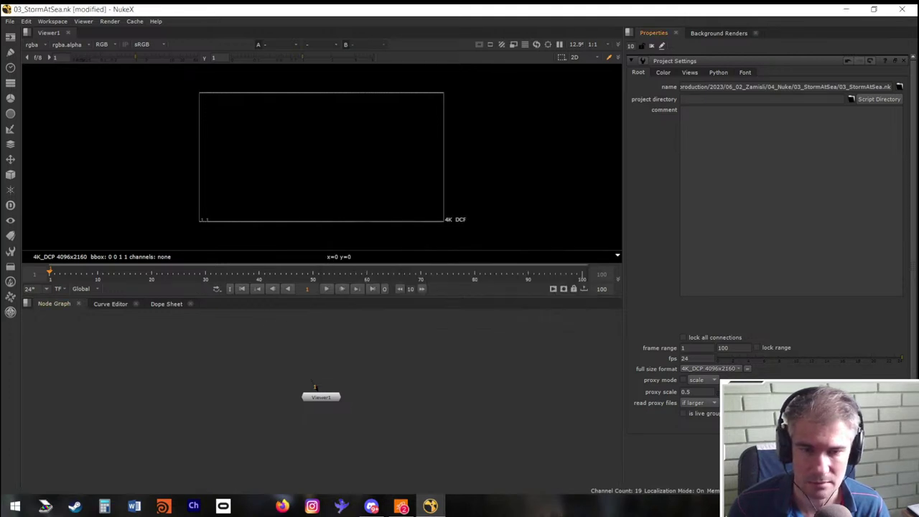
# Change the project's full size format back to 2K_Super_35(full-ap) 2048x1556
pyautogui.rightClick(711, 369)
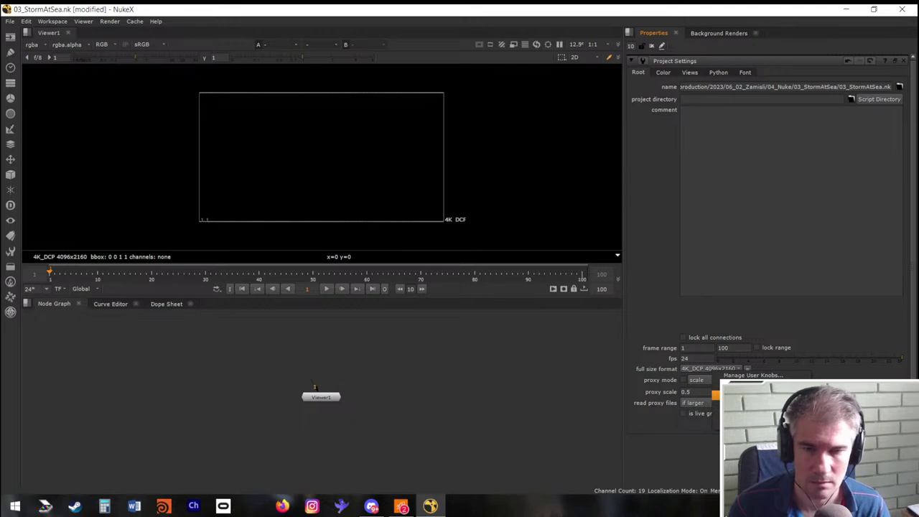
pyautogui.scroll(3, 765, 373)
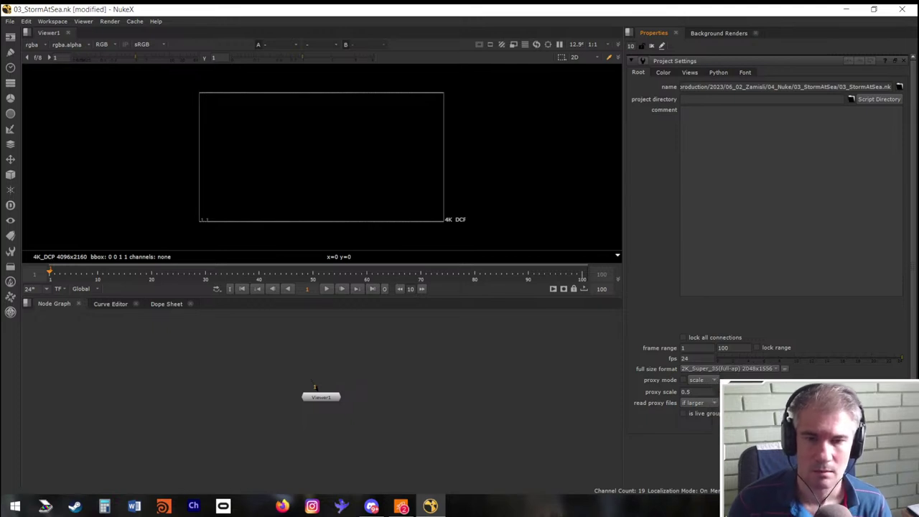
# Set the project's full size format to 4K_DCP 4096x2160 and save the project settings as a preset named 4k
pyautogui.click(763, 371)
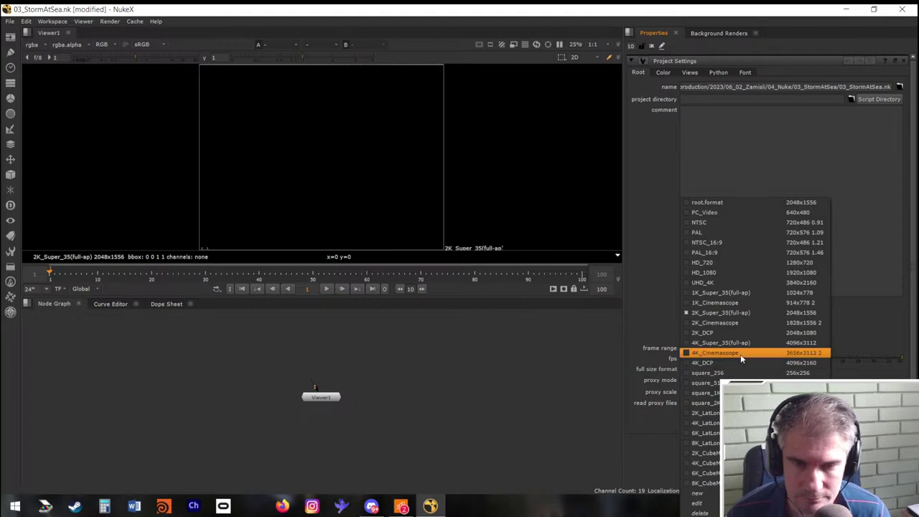
pyautogui.click(739, 362)
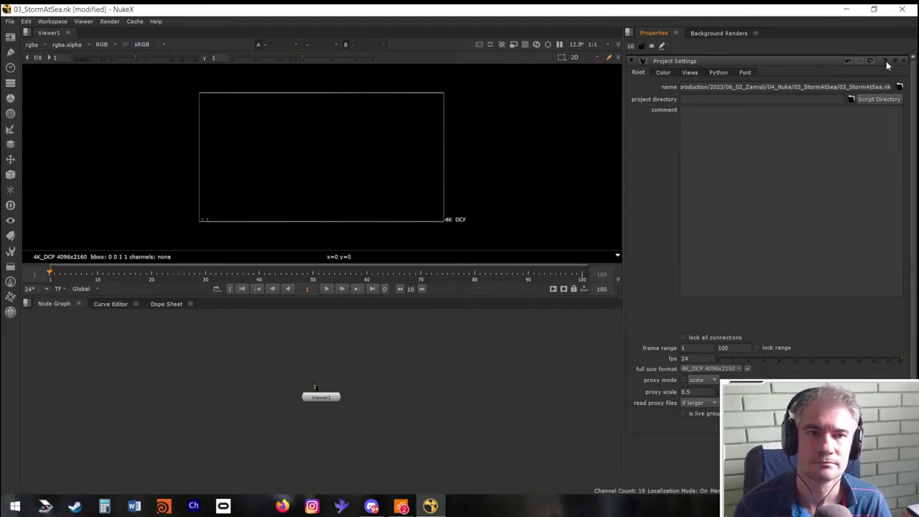
pyautogui.click(643, 63)
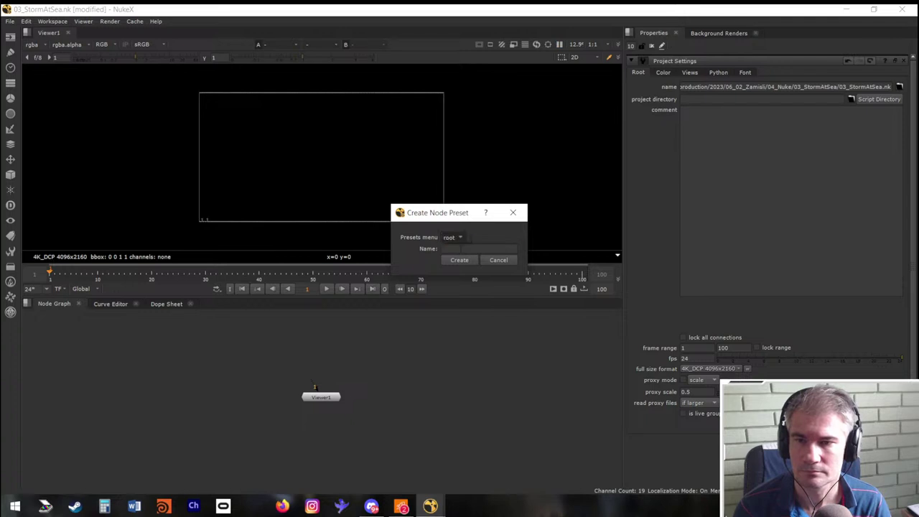
pyautogui.click(454, 248)
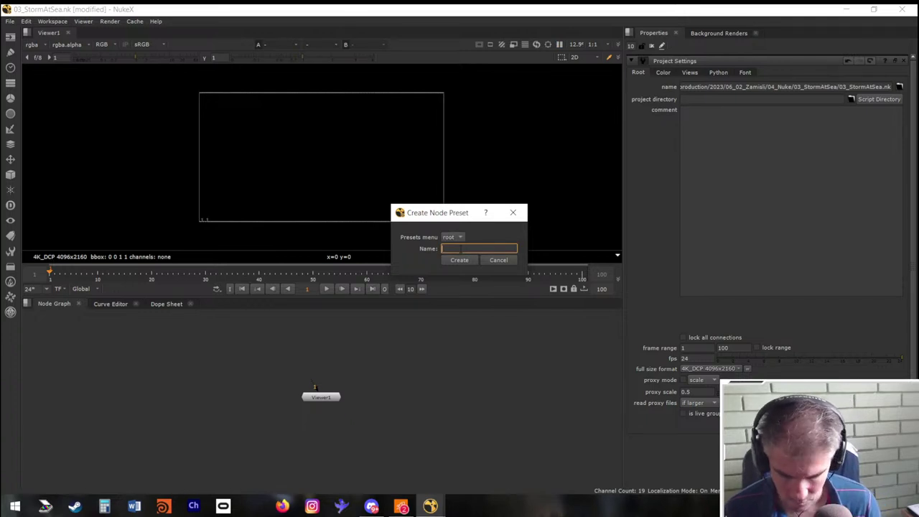
pyautogui.write('k')
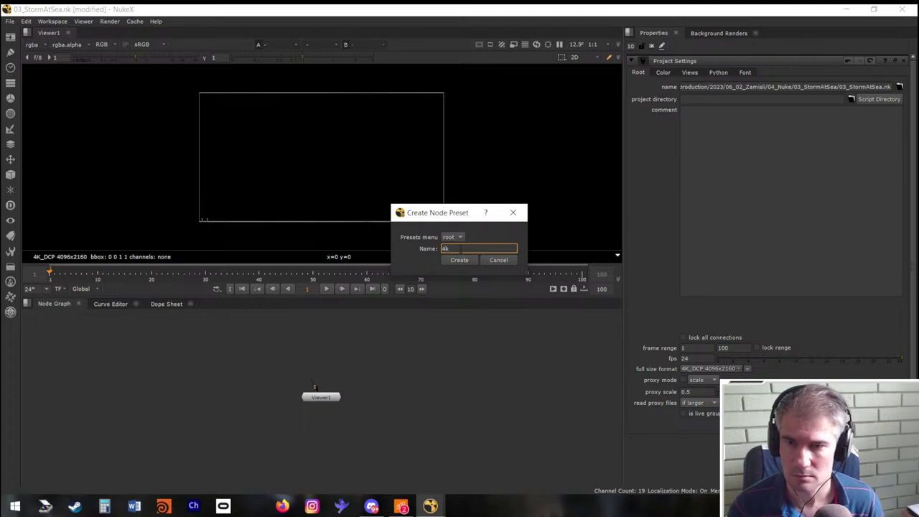
pyautogui.write('k')
pyautogui.press('Return')
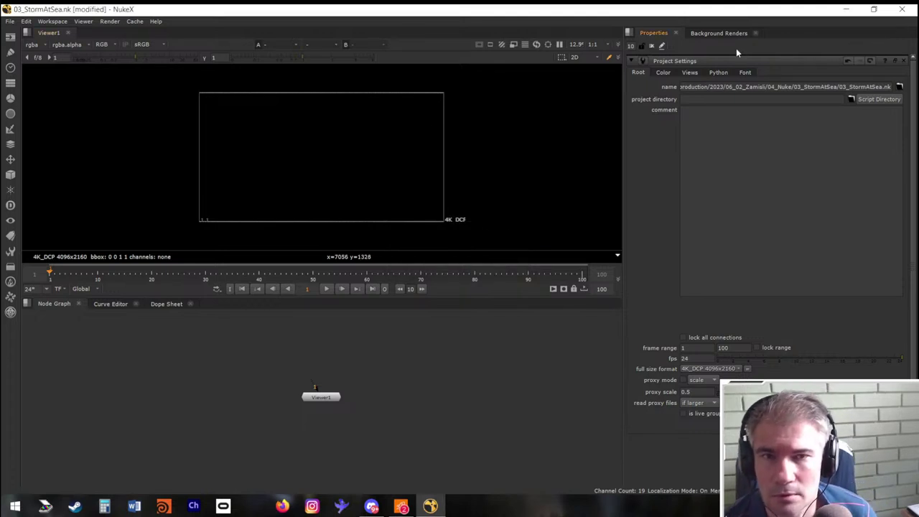
# Test the 4k preset by switching the full size format to square_256 256x256 and applying the preset
pyautogui.click(644, 61)
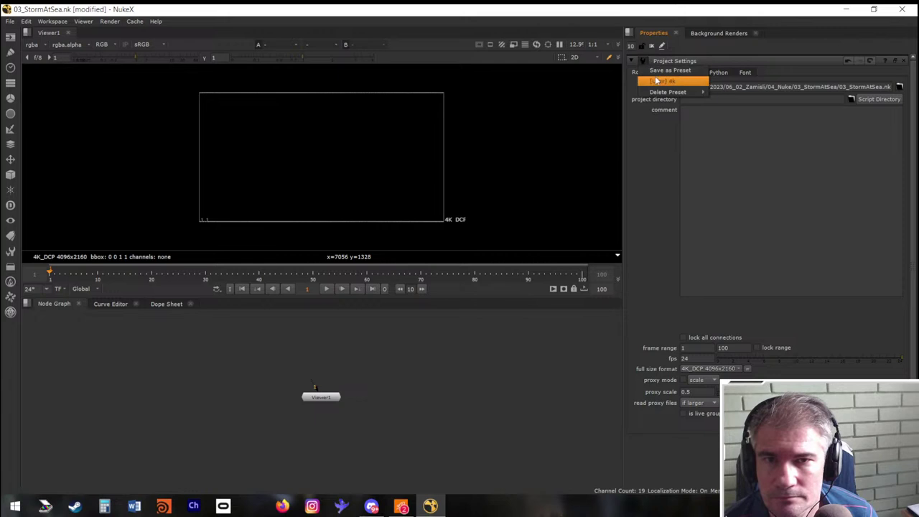
pyautogui.click(783, 217)
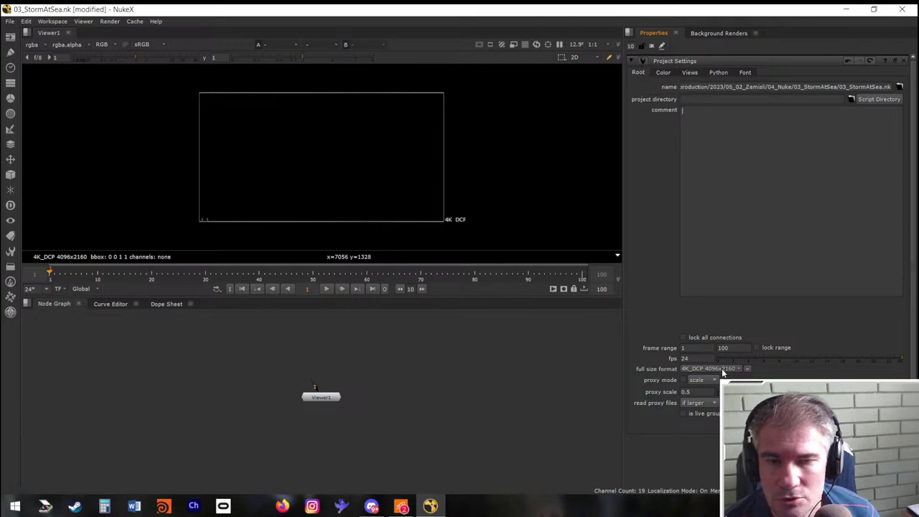
pyautogui.scroll(-1, 722, 372)
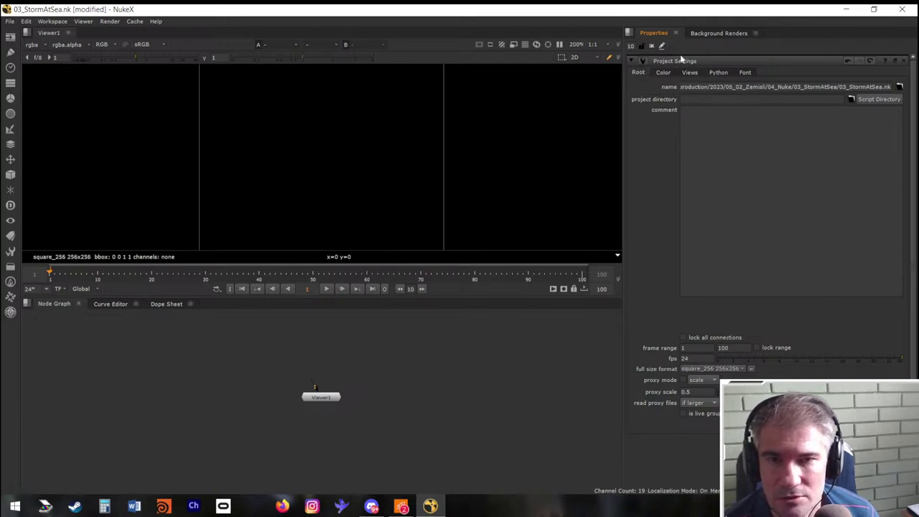
pyautogui.click(644, 62)
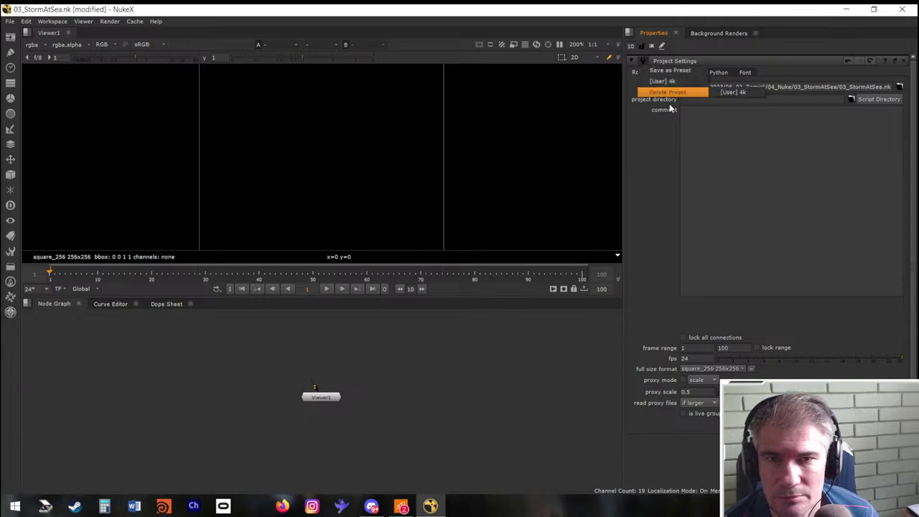
pyautogui.click(672, 83)
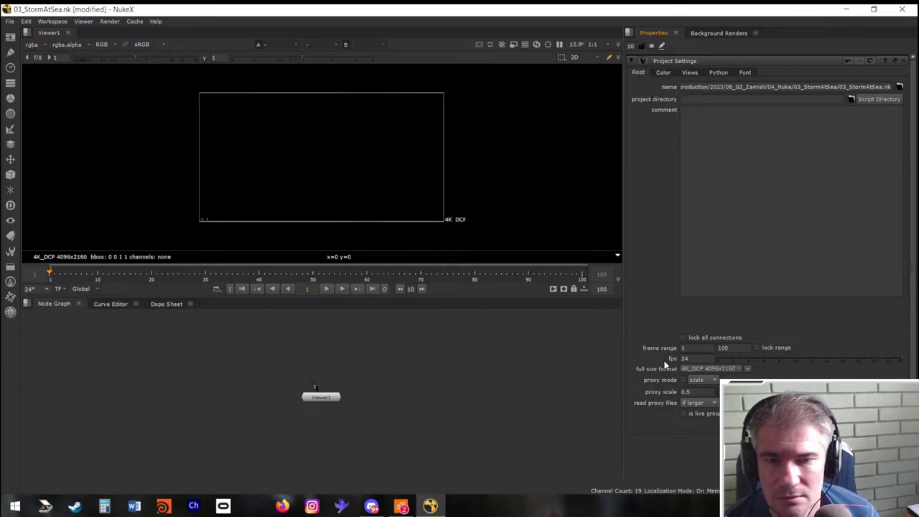
# Turn on proxy mode and add a Scene node, placing it above the viewer node in the node graph
pyautogui.click(514, 46)
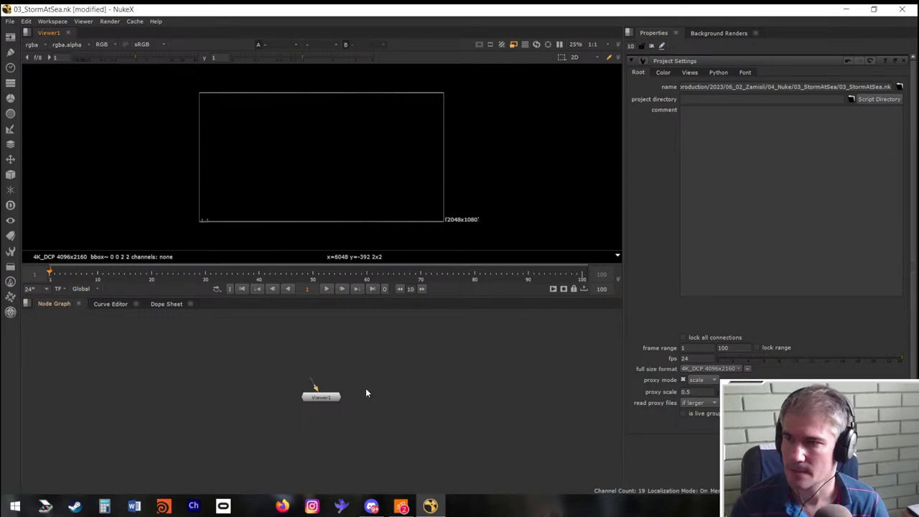
pyautogui.press('Tab')
pyautogui.write('sce')
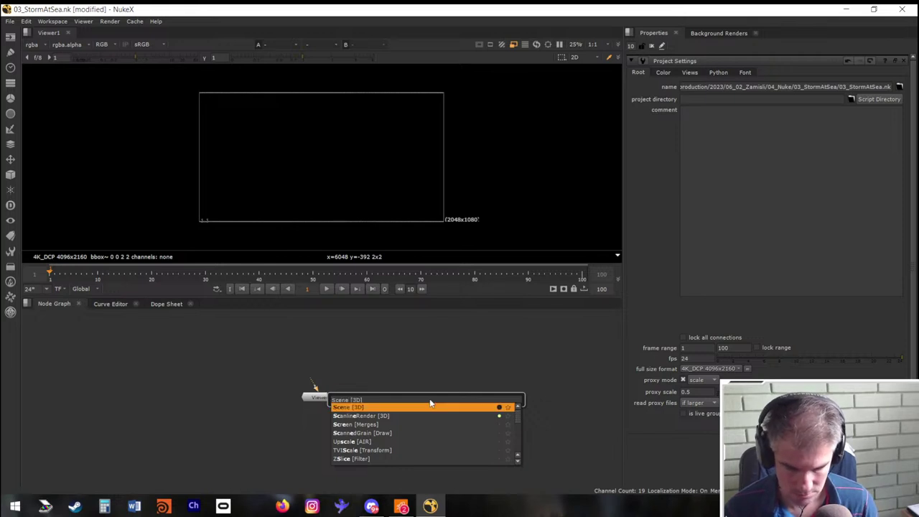
pyautogui.click(430, 405)
pyautogui.moveTo(430, 404); pyautogui.dragTo(408, 385)
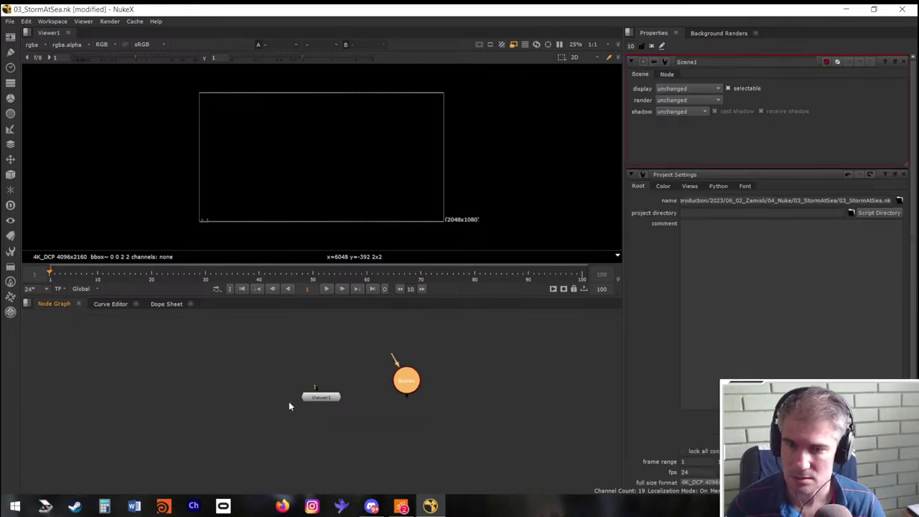
pyautogui.click(322, 397)
pyautogui.click(469, 389)
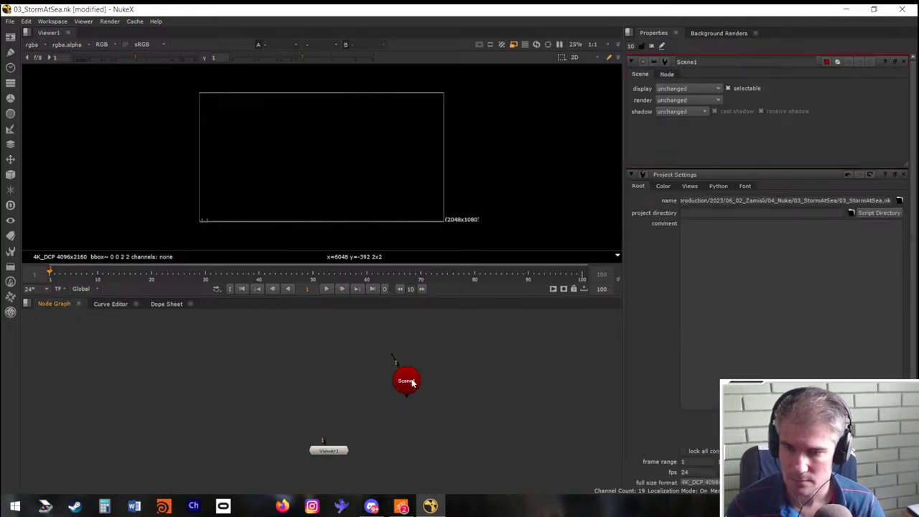
pyautogui.moveTo(407, 380); pyautogui.dragTo(332, 352)
# Add a ScanlineRender node below the Scene node and connect the Scene to its obj/scn input
pyautogui.click(479, 402)
pyautogui.press('Tab')
pyautogui.write('scan')
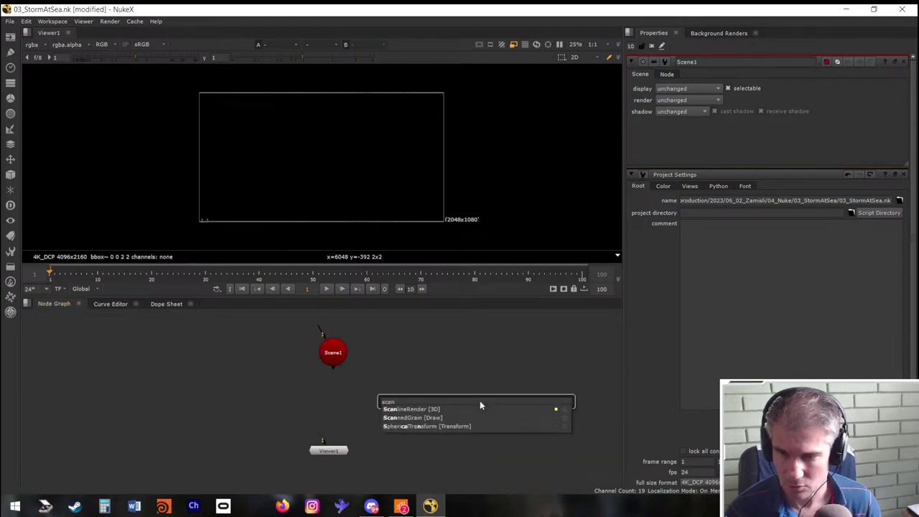
pyautogui.press('Return')
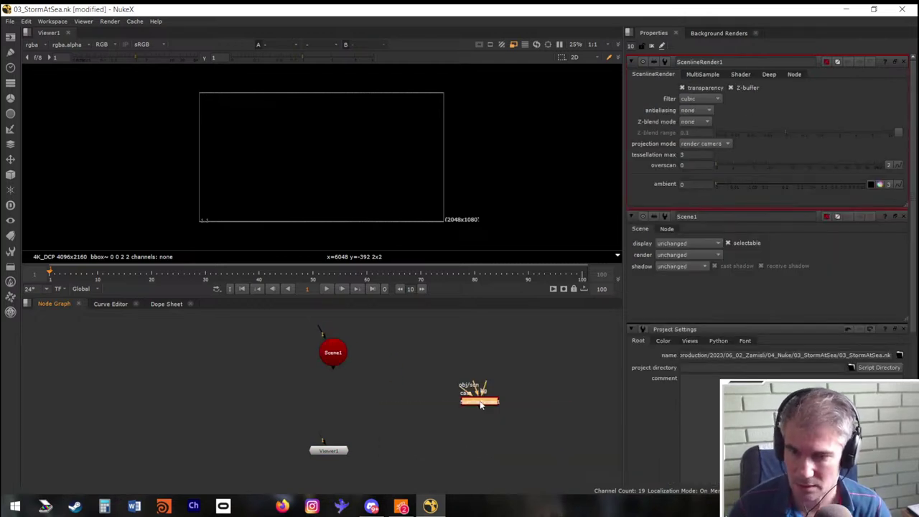
pyautogui.moveTo(332, 371); pyautogui.dragTo(388, 399)
pyautogui.click(458, 410)
pyautogui.press('Tab')
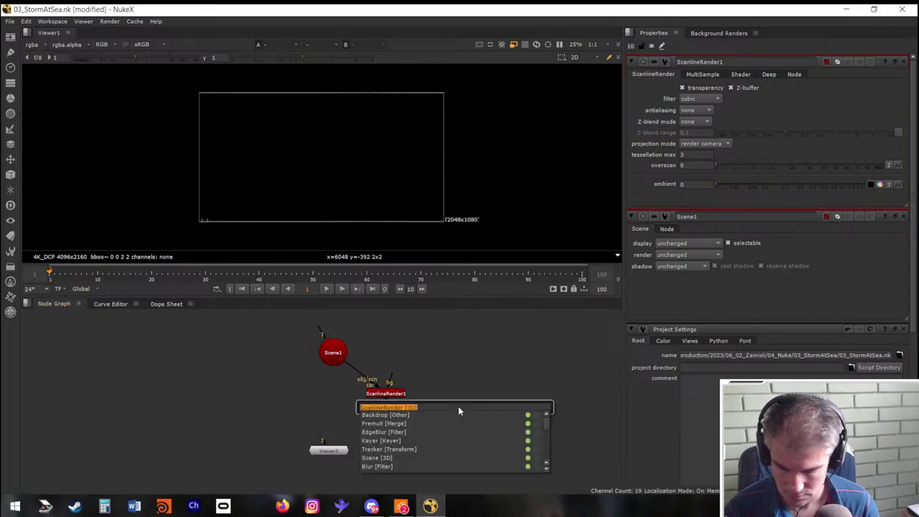
pyautogui.write('came')
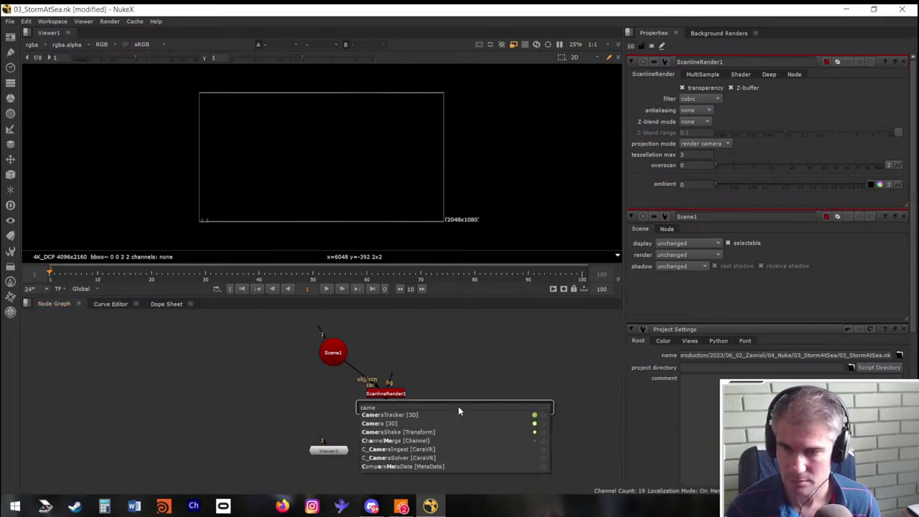
pyautogui.press('Return')
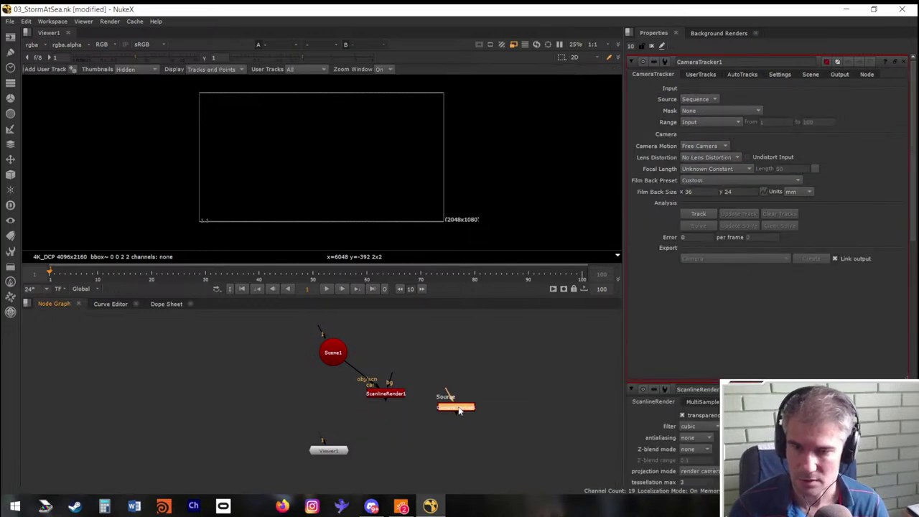
pyautogui.press('Delete')
# Add a Camera node, connect it to the ScanlineRender's cam input, and show the ScanlineRender in the viewer
pyautogui.press('Tab')
pyautogui.write('came')
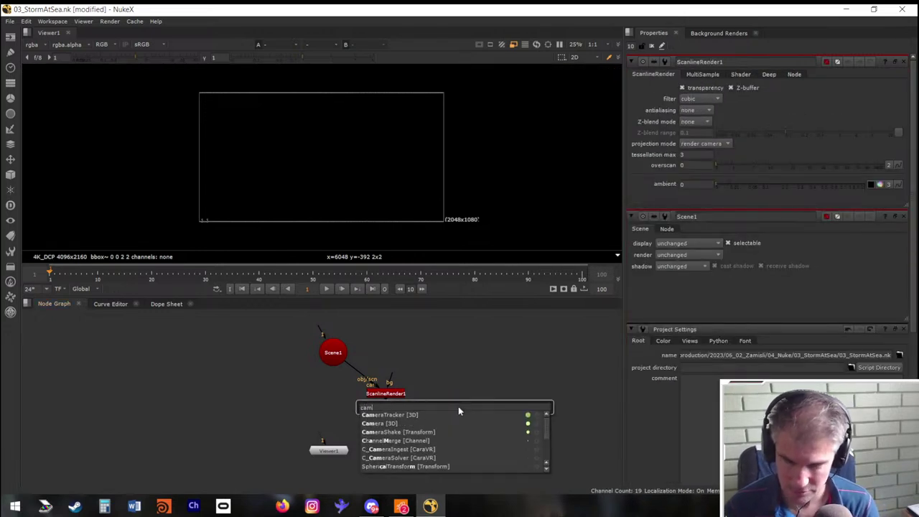
pyautogui.press('Down')
pyautogui.press('Return')
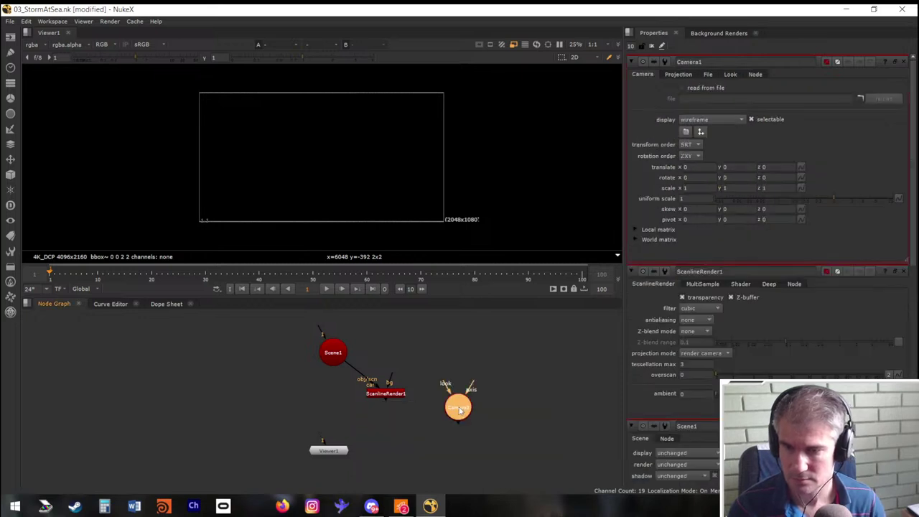
pyautogui.moveTo(460, 410); pyautogui.dragTo(379, 420)
pyautogui.press('1')
# Add a Card geometry node to the left of the Scene node and connect it to the Scene
pyautogui.click(438, 411)
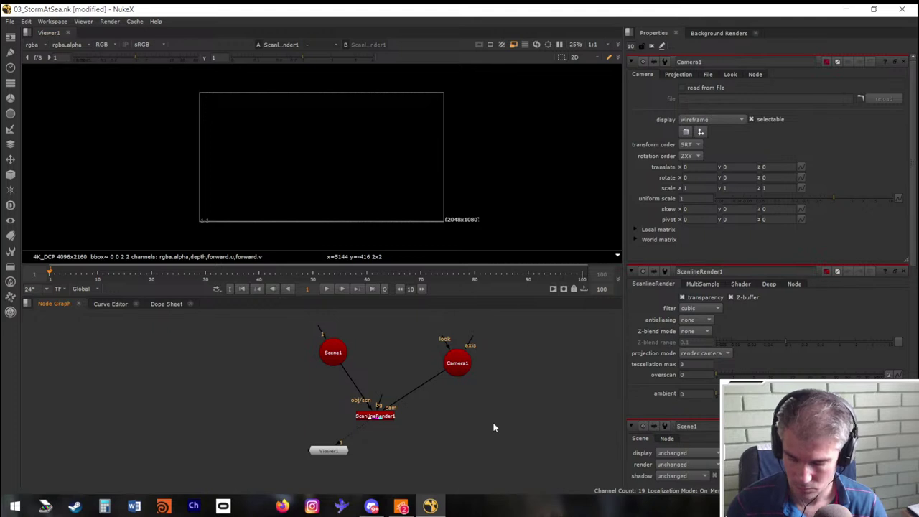
pyautogui.press('Tab')
pyautogui.write('card')
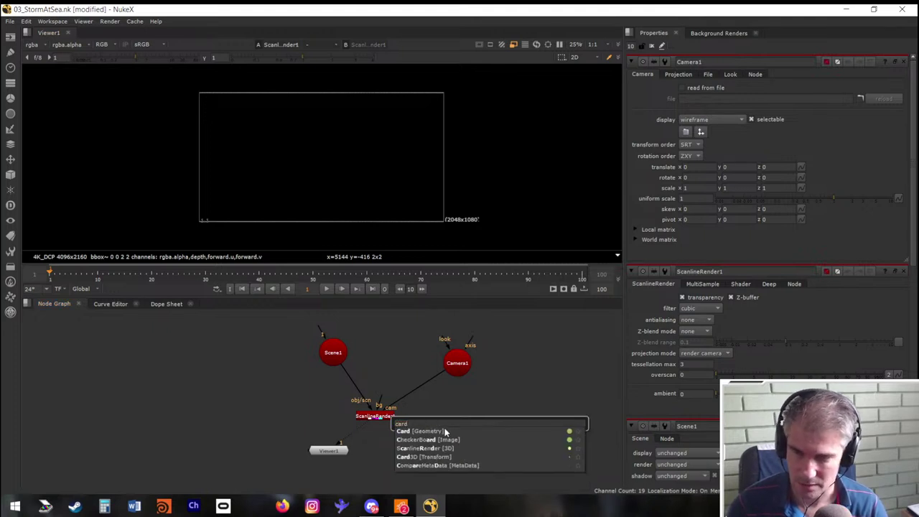
pyautogui.click(445, 433)
pyautogui.moveTo(503, 430); pyautogui.dragTo(333, 362)
# In the 3D view, move the card away from the camera along its z axis to about -1.66
pyautogui.press('Tab')
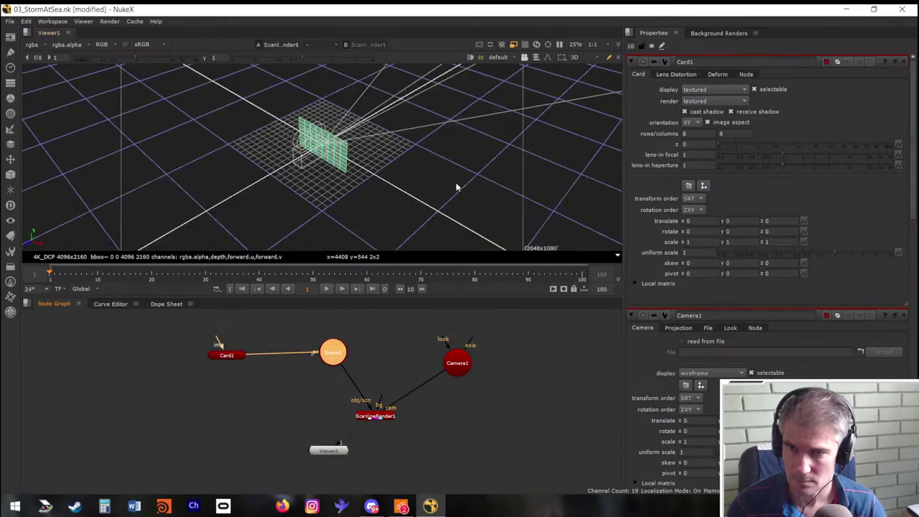
pyautogui.scroll(3, 316, 183)
pyautogui.click(231, 356)
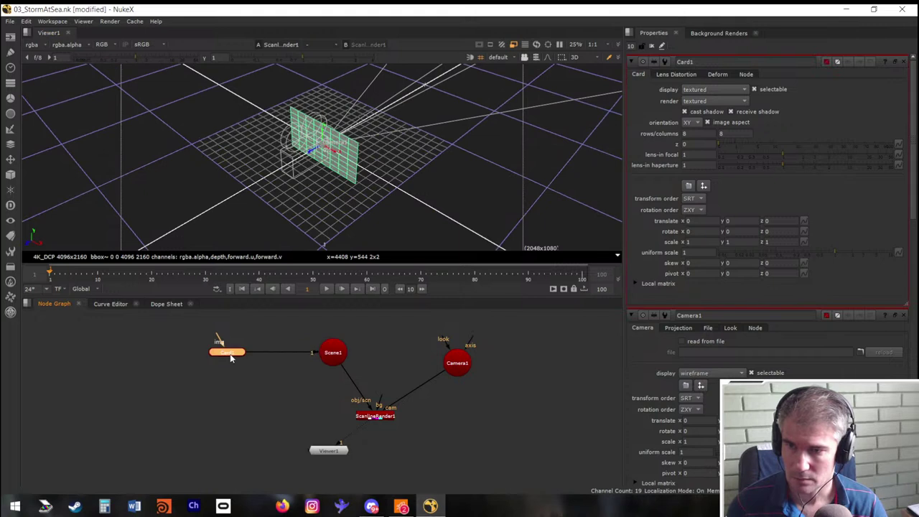
pyautogui.moveTo(310, 149); pyautogui.dragTo(523, 102)
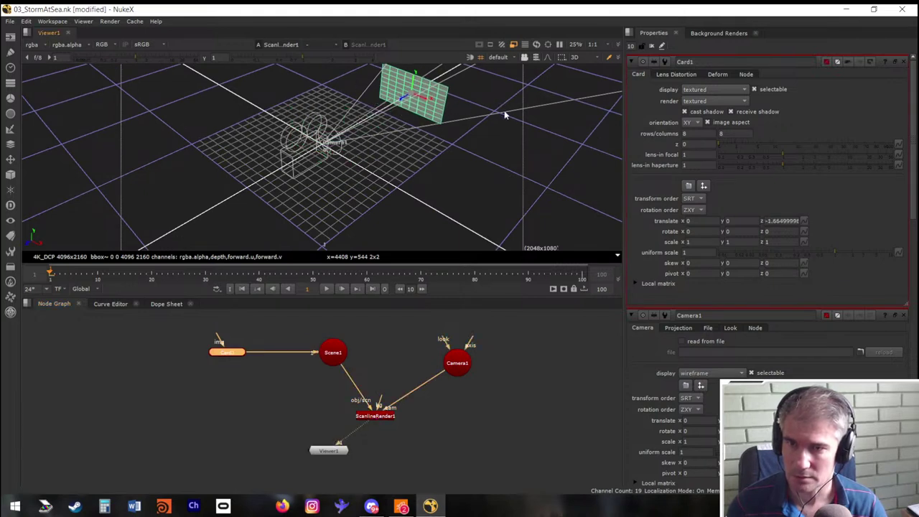
pyautogui.press('Tab')
# Add a CheckerBoard node beside the card and connect it to the card's img input
pyautogui.click(224, 391)
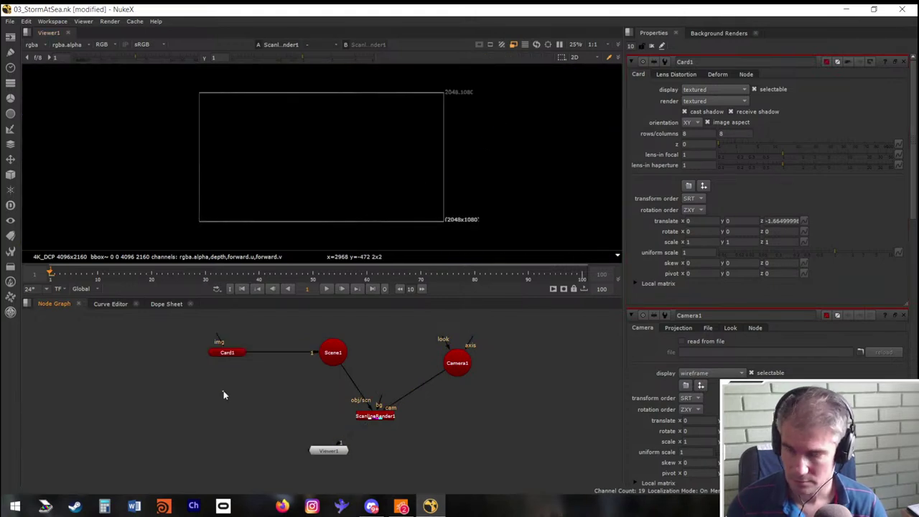
pyautogui.press('Tab')
pyautogui.write('c')
pyautogui.press('Down')
pyautogui.press('Down')
pyautogui.press('Down')
pyautogui.press('Down')
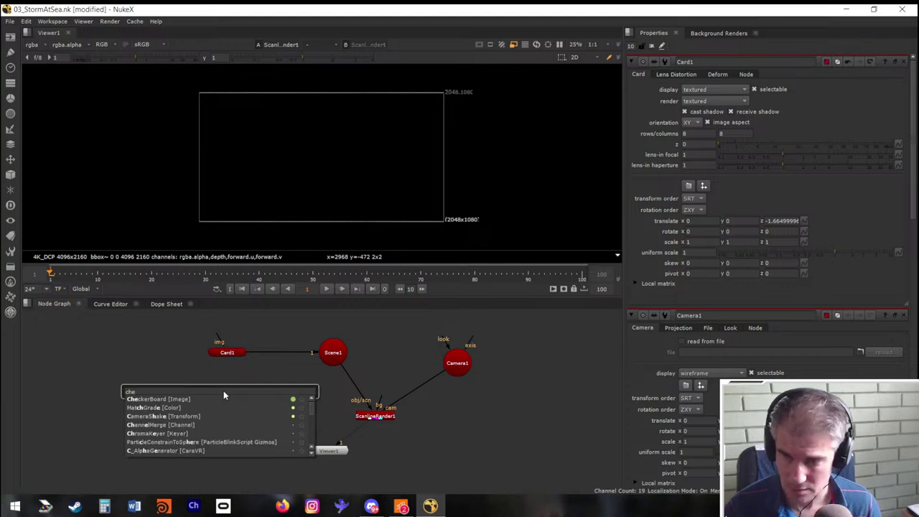
pyautogui.press('Return')
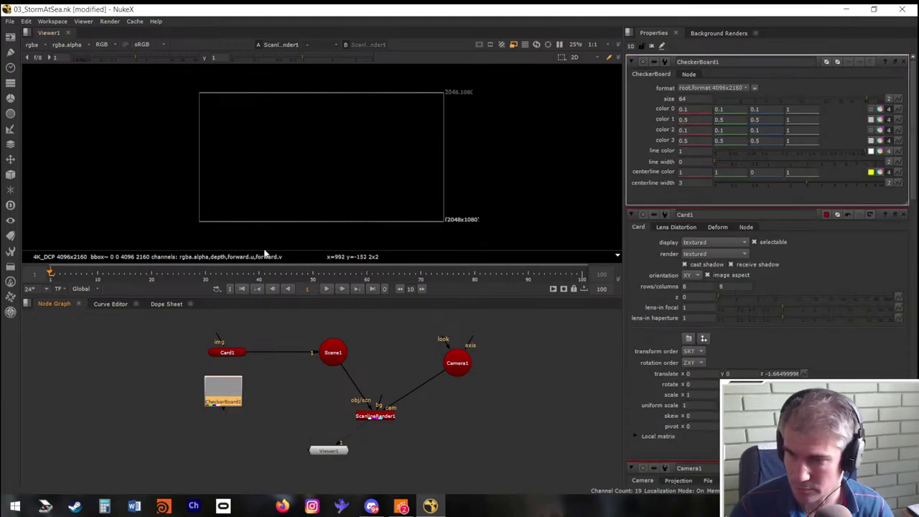
pyautogui.moveTo(224, 395); pyautogui.dragTo(132, 349)
pyautogui.moveTo(214, 349); pyautogui.dragTo(136, 346)
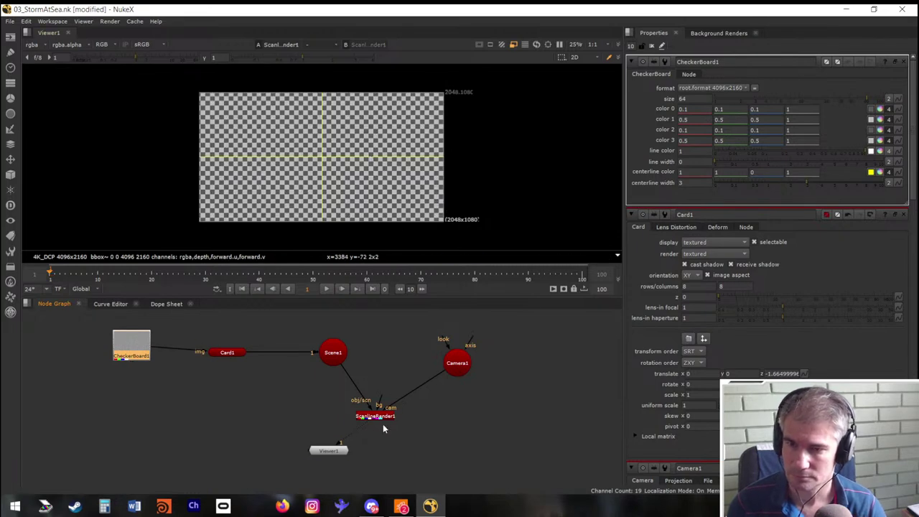
# Move the card along z to about -2.32 so the checkerboard fits just inside the rendered frame
pyautogui.press('Tab')
pyautogui.click(434, 99)
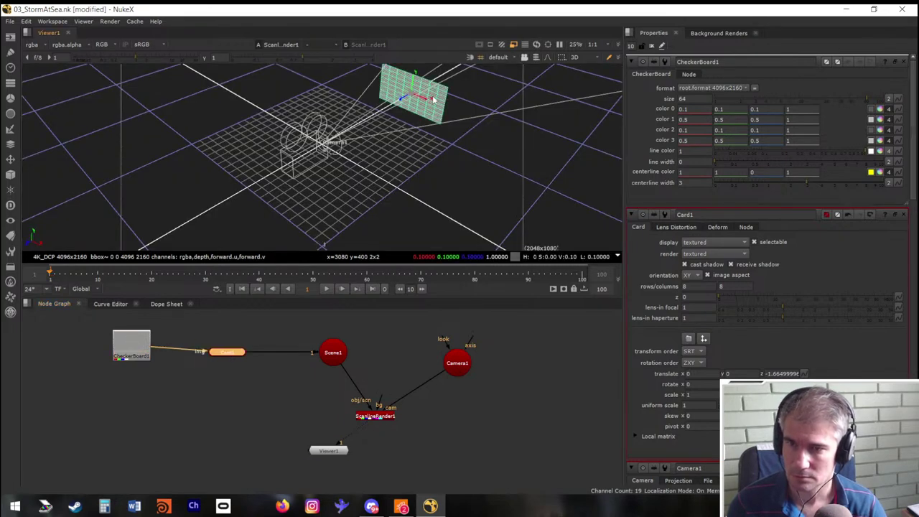
pyautogui.moveTo(395, 103); pyautogui.dragTo(483, 83)
pyautogui.press('Tab')
pyautogui.press('Tab')
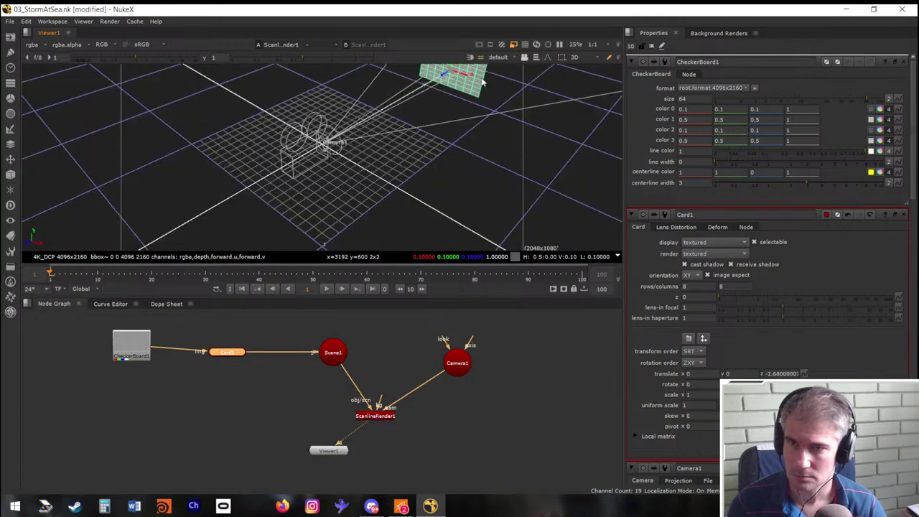
pyautogui.press('Tab')
pyautogui.press('Tab')
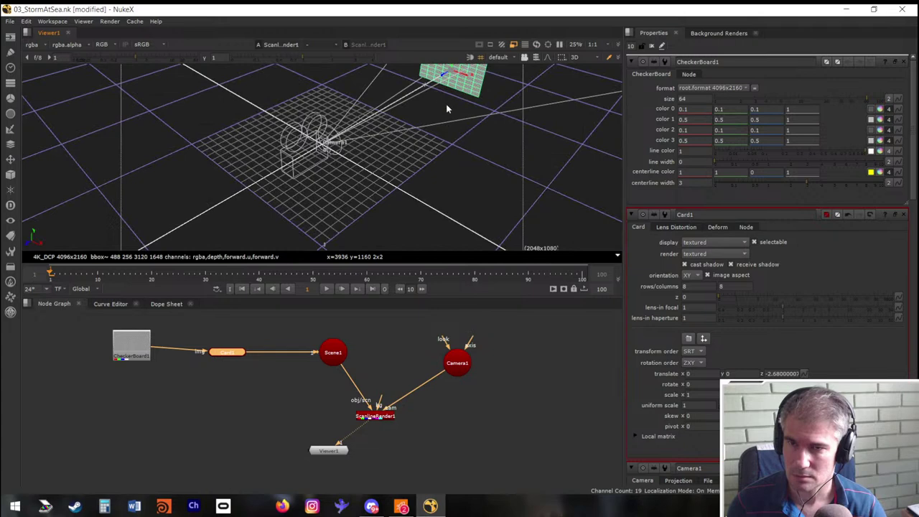
pyautogui.moveTo(441, 79); pyautogui.dragTo(420, 103)
pyautogui.press('Tab')
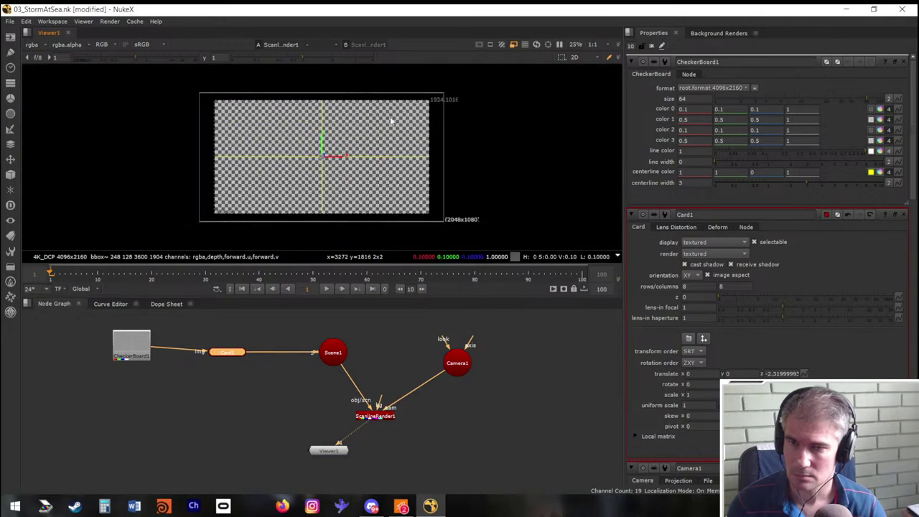
# Bring the card closer to the camera by setting its z translation to -2 so the checkerboard fills the rendered frame
pyautogui.press('Tab')
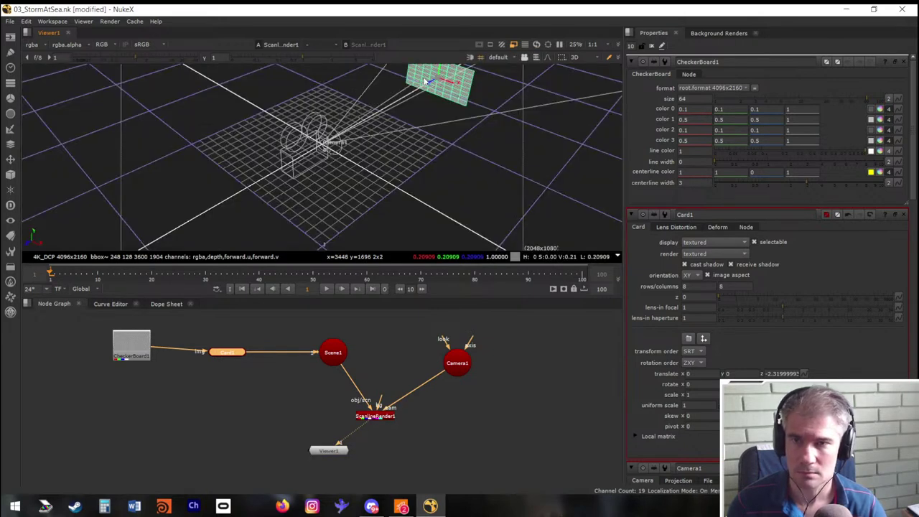
pyautogui.moveTo(424, 84)
pyautogui.mouseDown()
pyautogui.moveTo(434, 92)
pyautogui.moveTo(424, 100)
pyautogui.mouseUp()
pyautogui.press('Tab')
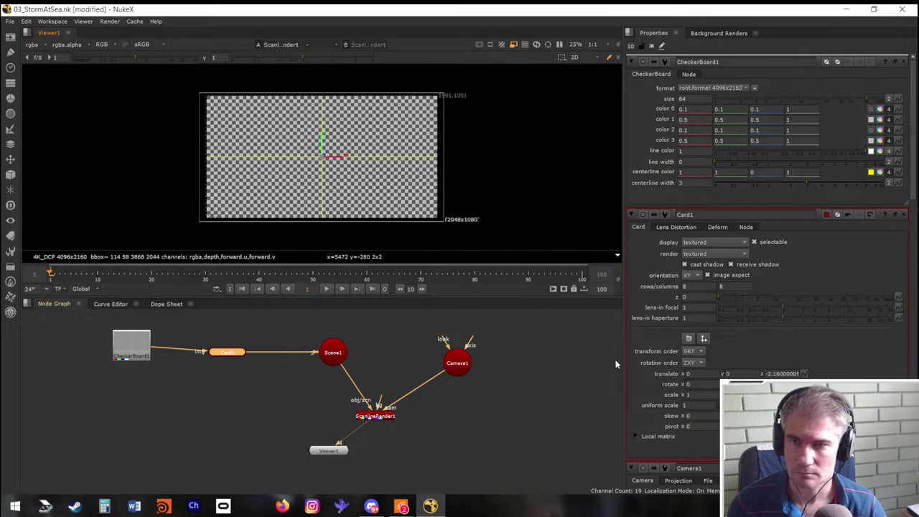
pyautogui.click(781, 373)
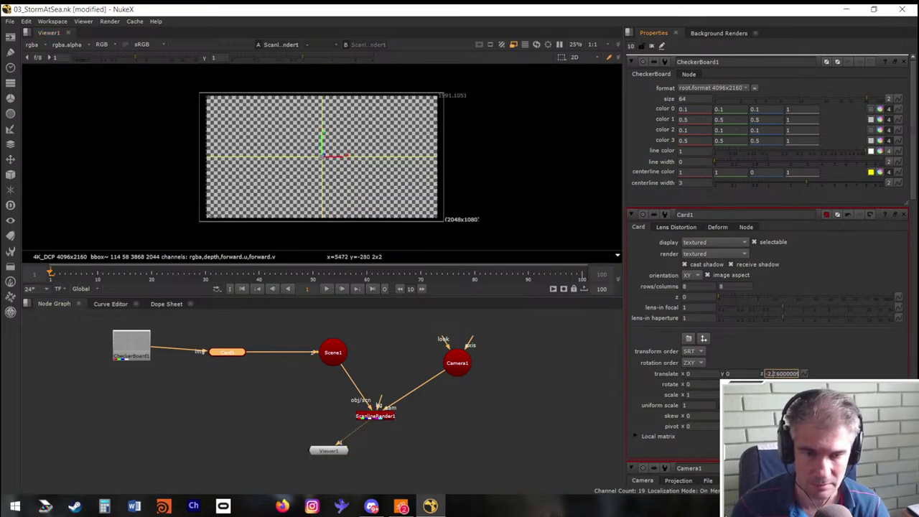
pyautogui.press('Return')
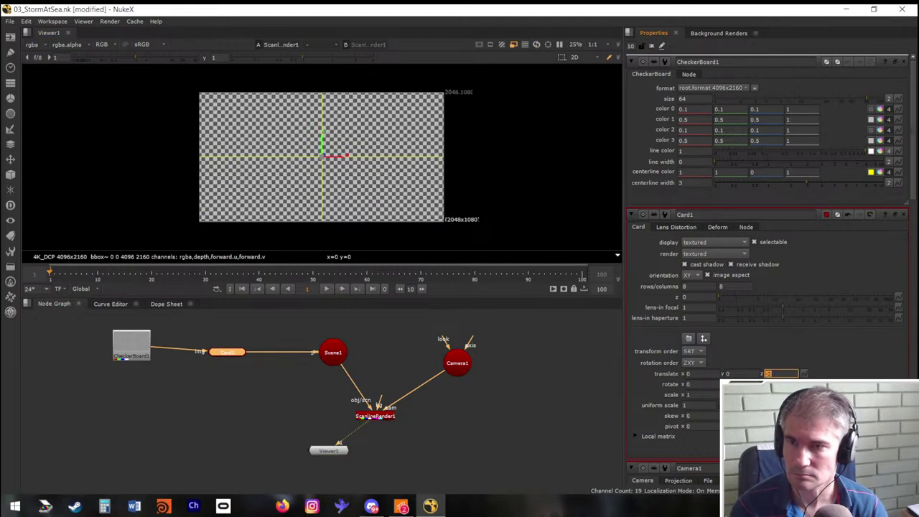
pyautogui.click(536, 457)
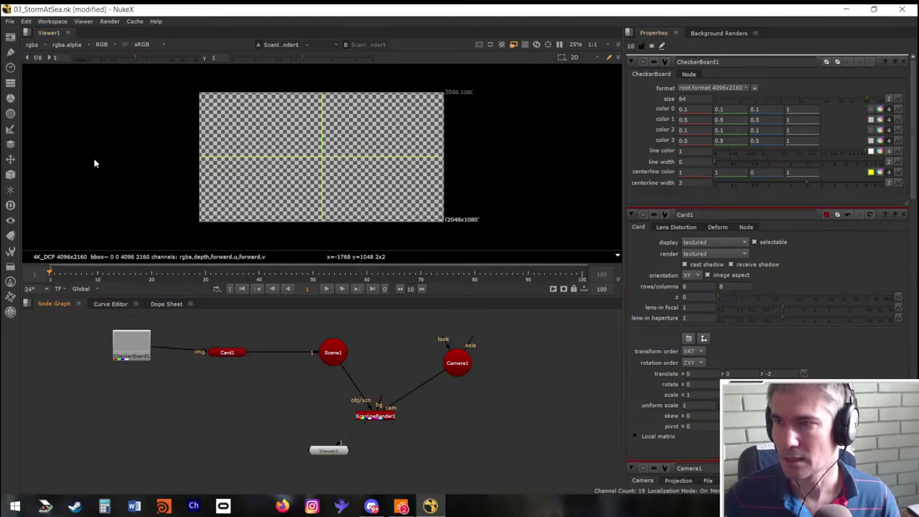
# Save the comp under the new name 00_DefaultScene in the parent 04_Nuke folder
pyautogui.click(11, 23)
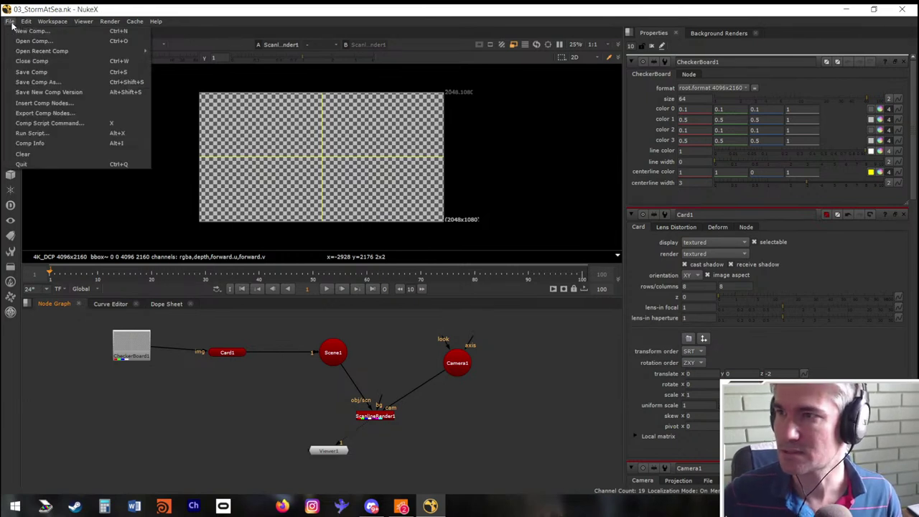
pyautogui.click(62, 83)
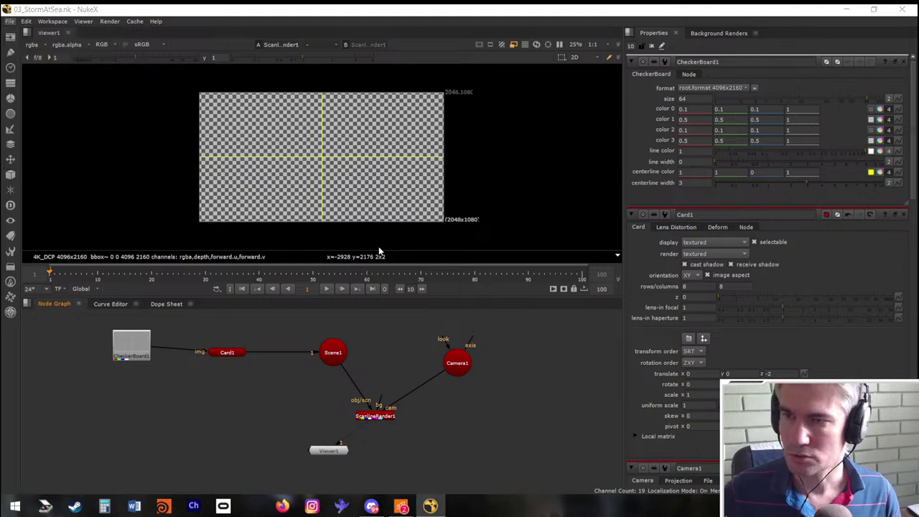
pyautogui.click(287, 104)
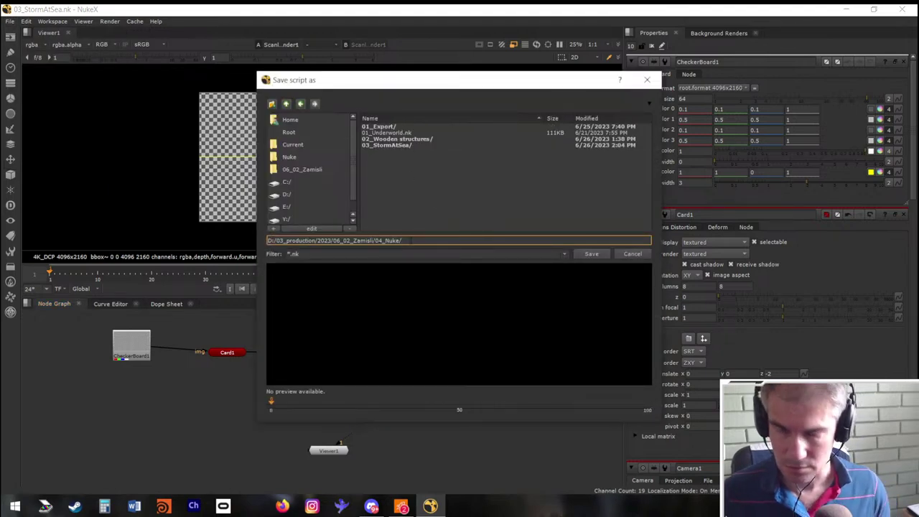
pyautogui.write('00_DefaultScene')
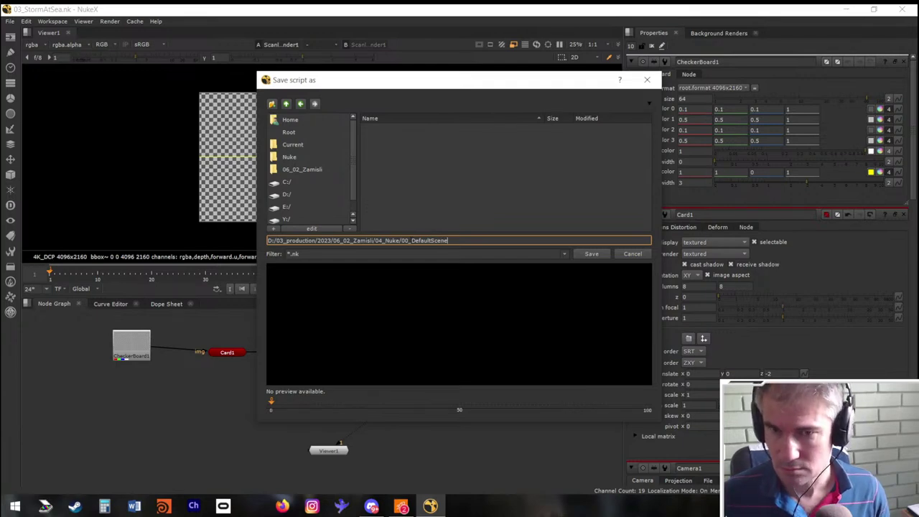
pyautogui.press('Return')
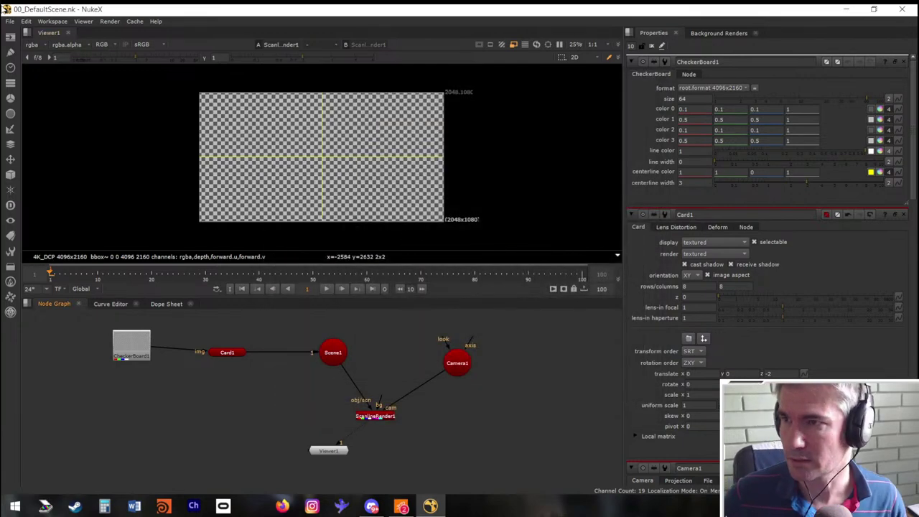
# Examine the Preferences for default project settings, including Channel Management and Color Management, and close them
pyautogui.click(10, 21)
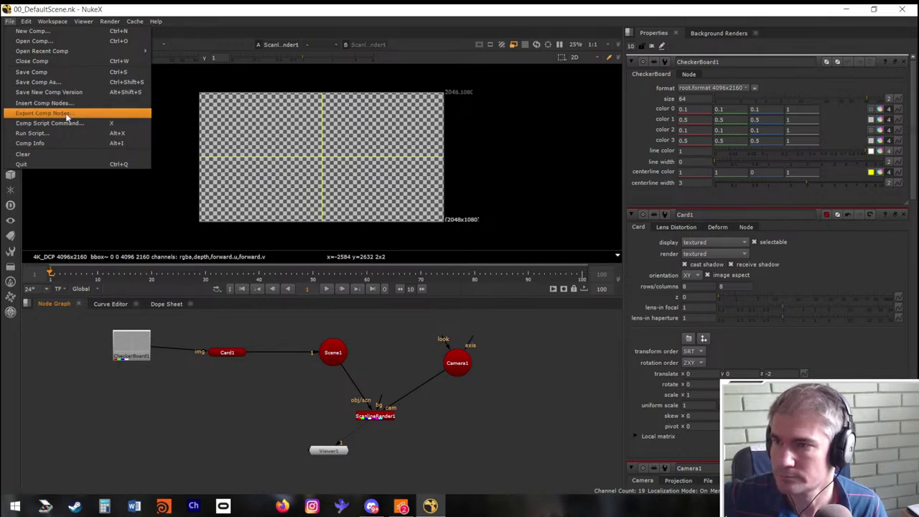
pyautogui.press('Escape')
pyautogui.click(53, 20)
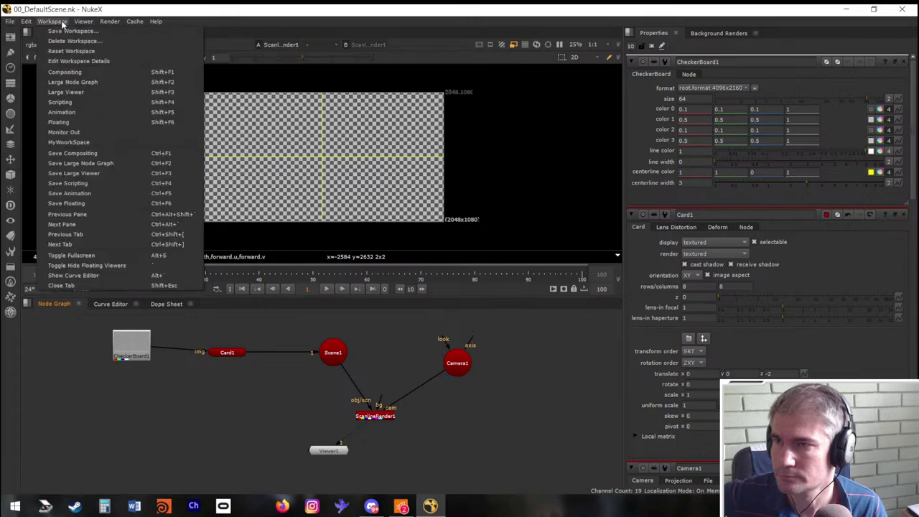
pyautogui.moveTo(32, 23)
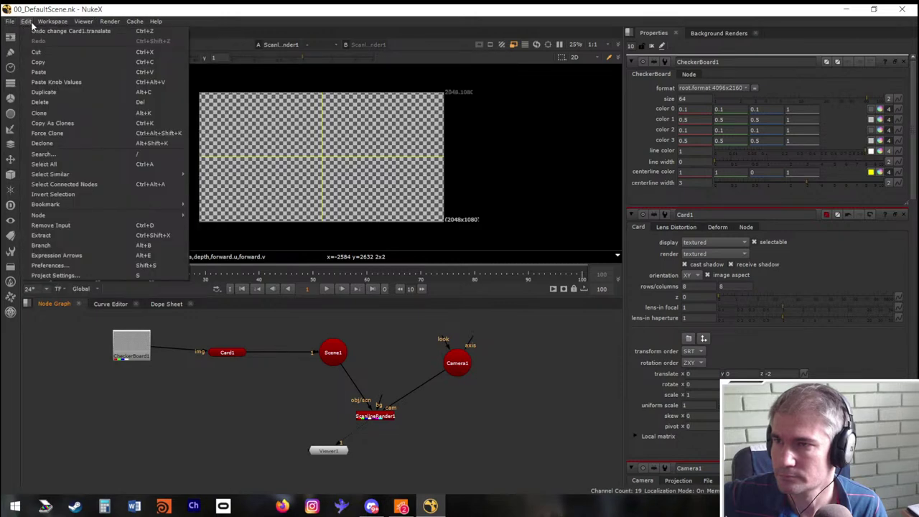
pyautogui.click(119, 266)
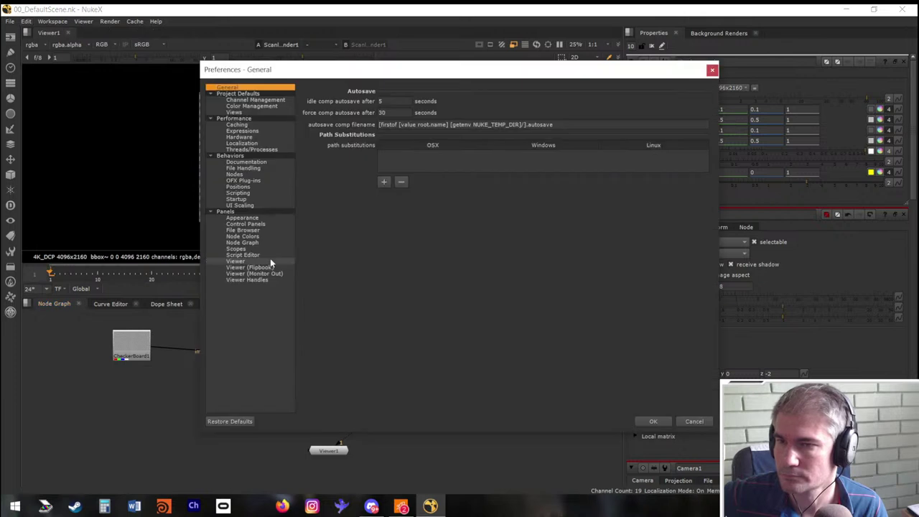
pyautogui.doubleClick(253, 94)
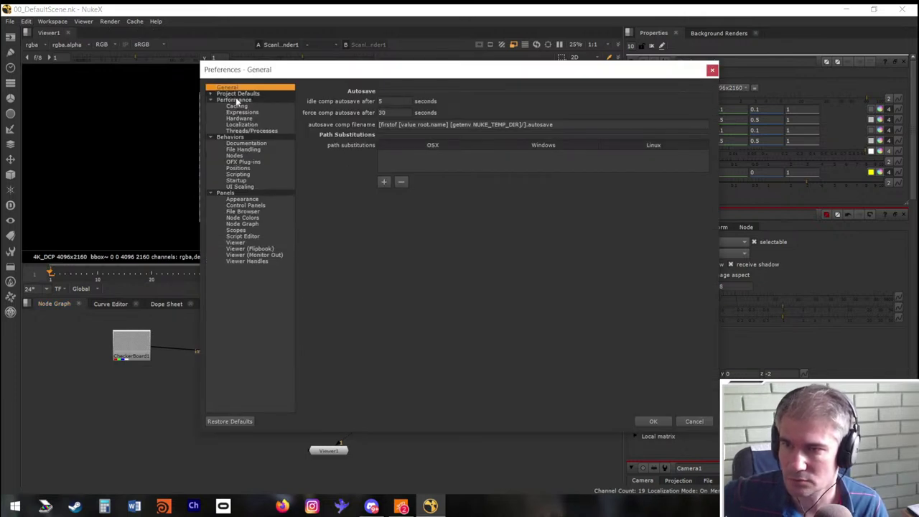
pyautogui.doubleClick(238, 95)
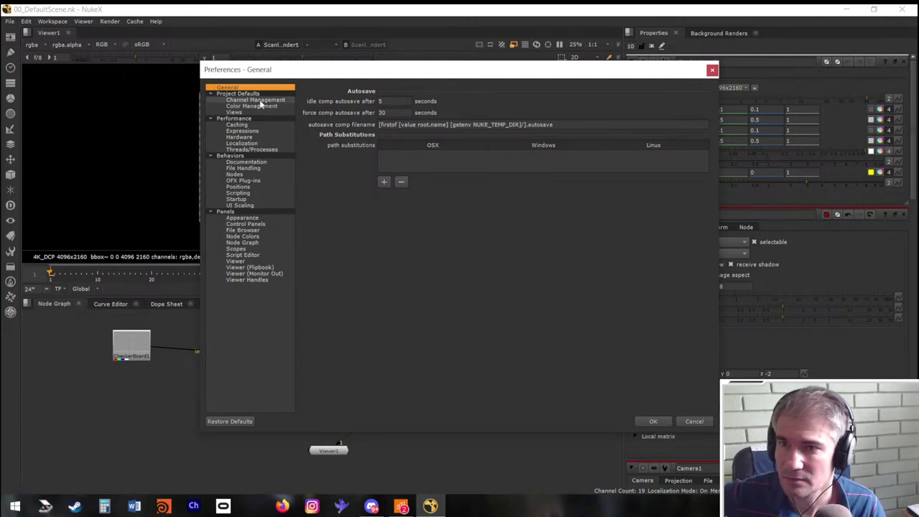
pyautogui.click(257, 100)
pyautogui.click(258, 106)
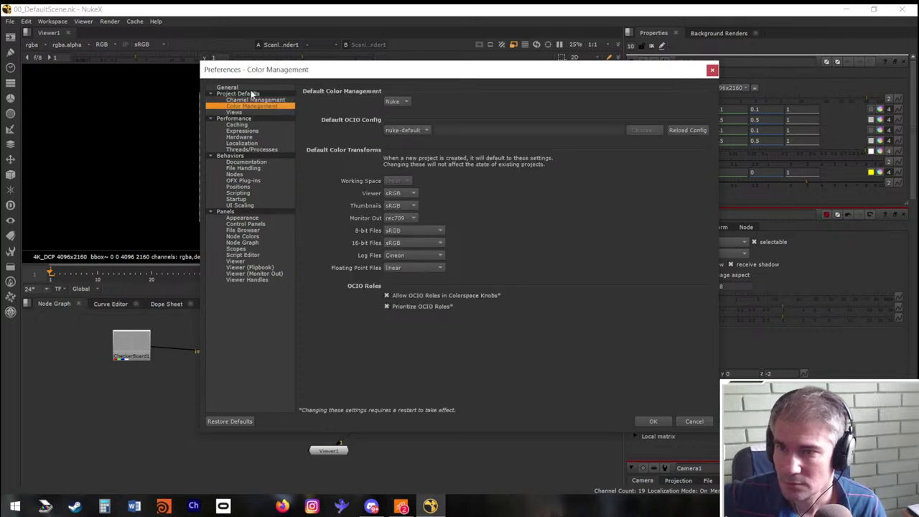
pyautogui.click(256, 211)
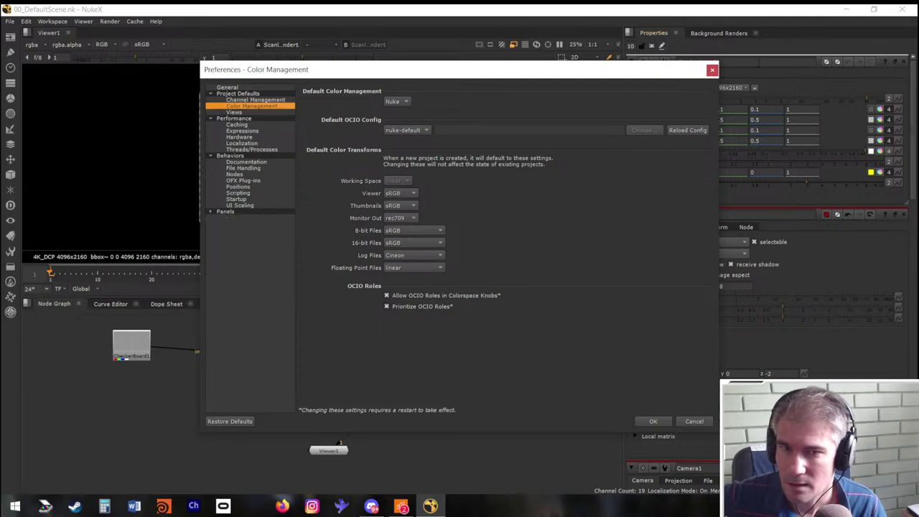
pyautogui.click(711, 70)
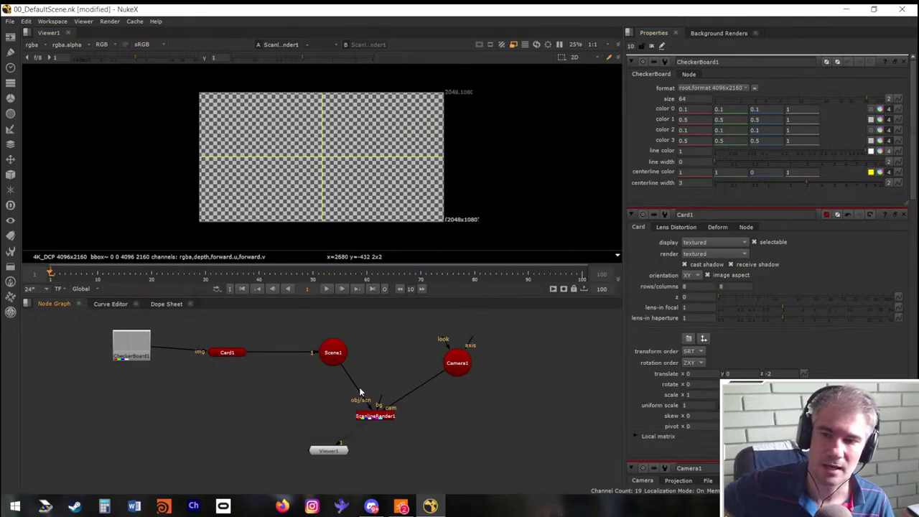
# Save the 00_DefaultScene comp again under its current name
pyautogui.click(11, 21)
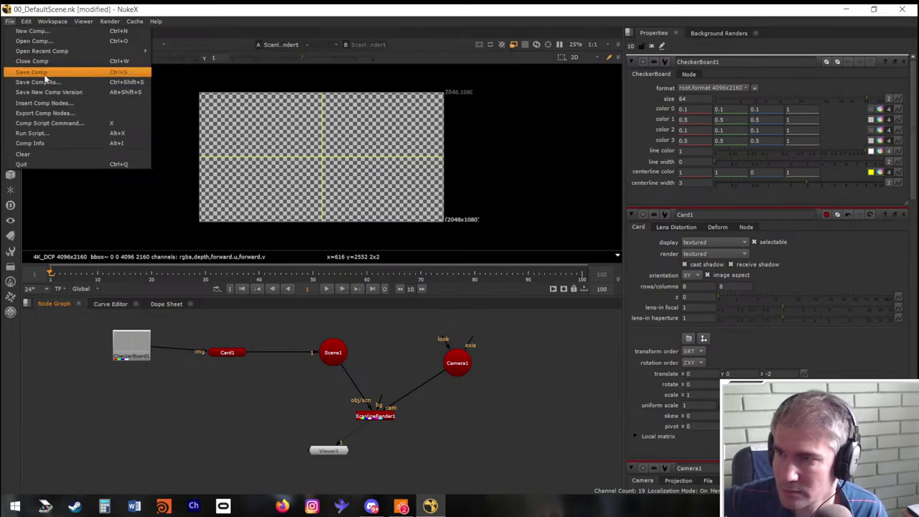
pyautogui.click(25, 72)
pyautogui.click(13, 23)
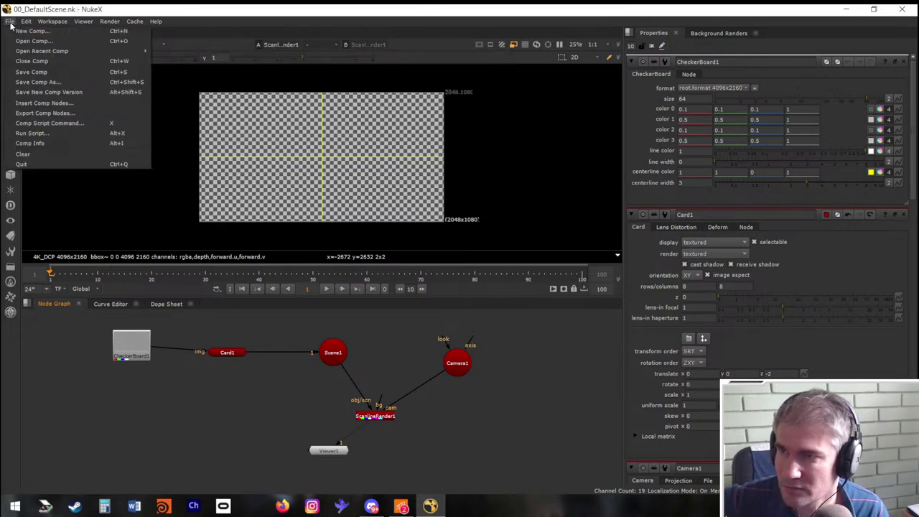
pyautogui.click(59, 74)
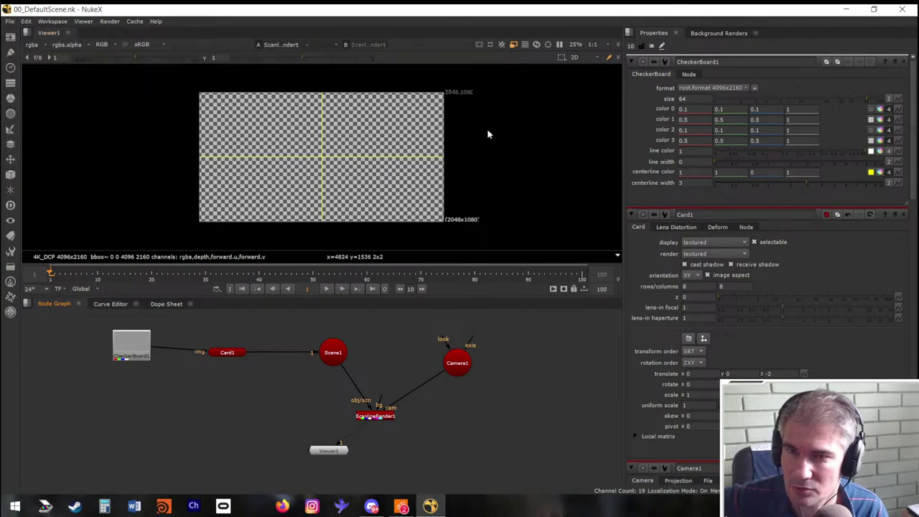
# Split the viewer pane horizontally into two side-by-side panes and show Viewer1 in the new empty pane
pyautogui.moveTo(485, 135); pyautogui.dragTo(390, 139)
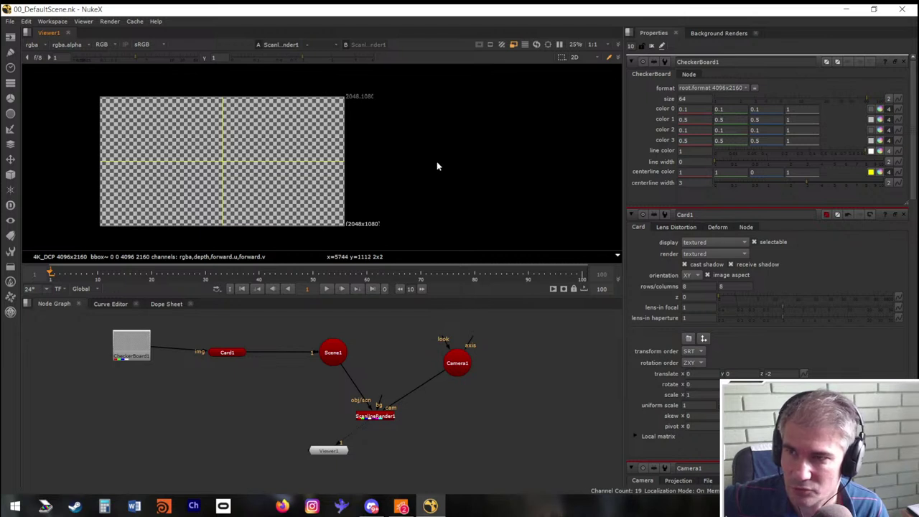
pyautogui.rightClick(45, 36)
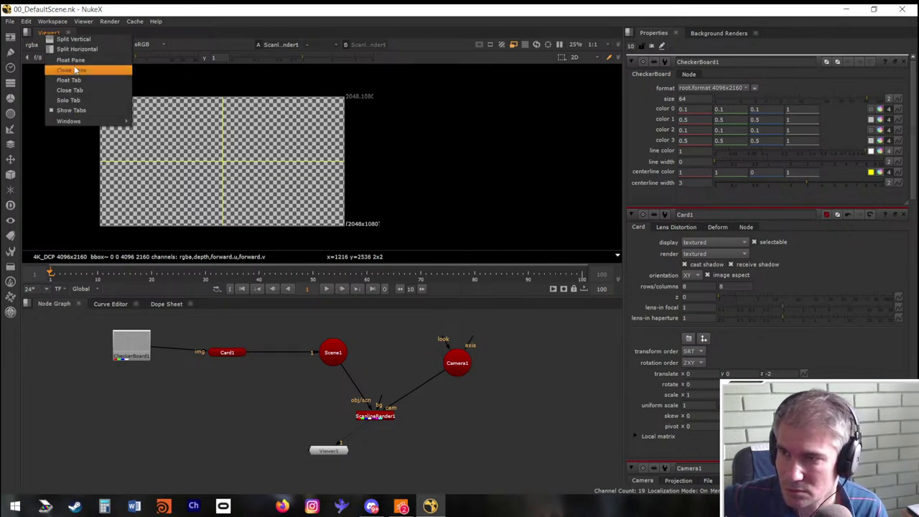
pyautogui.moveTo(81, 121)
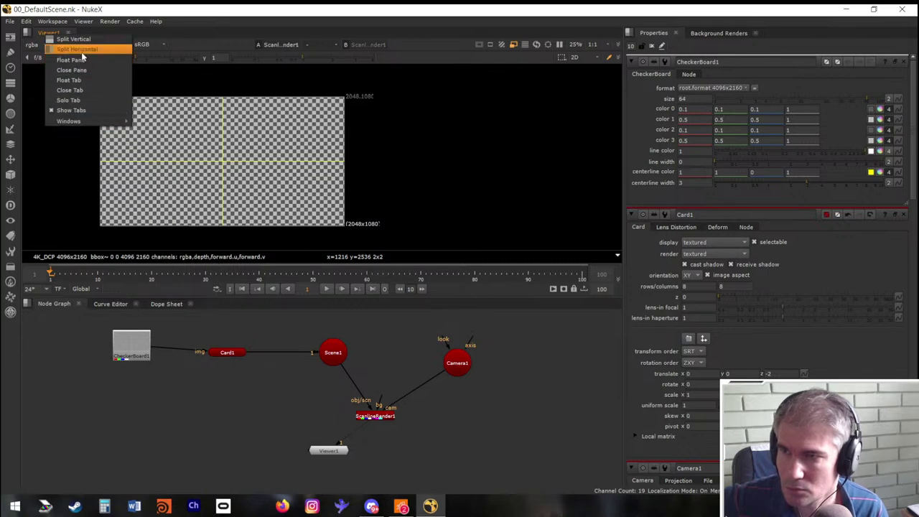
pyautogui.click(81, 50)
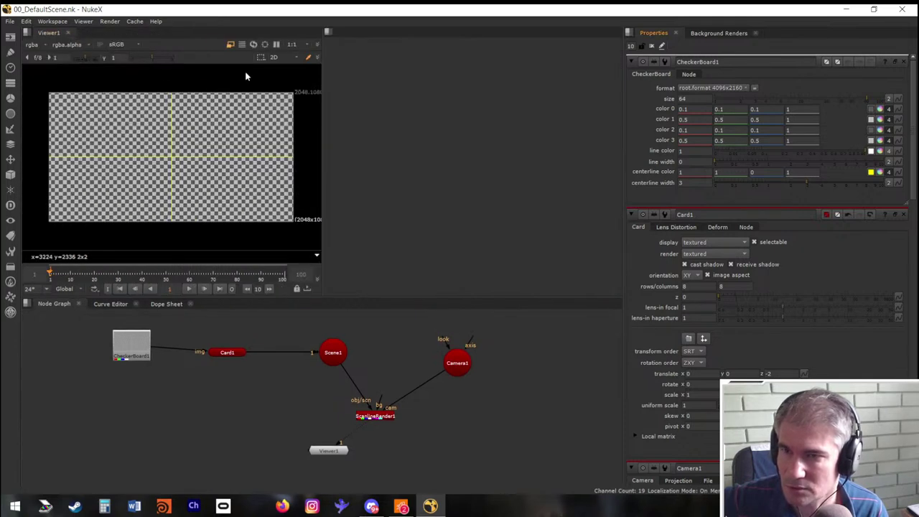
pyautogui.click(328, 33)
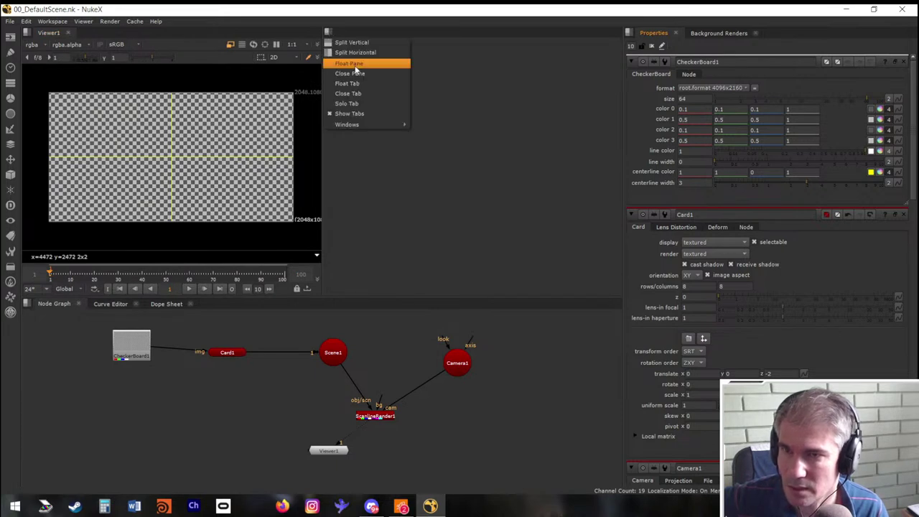
pyautogui.moveTo(359, 124)
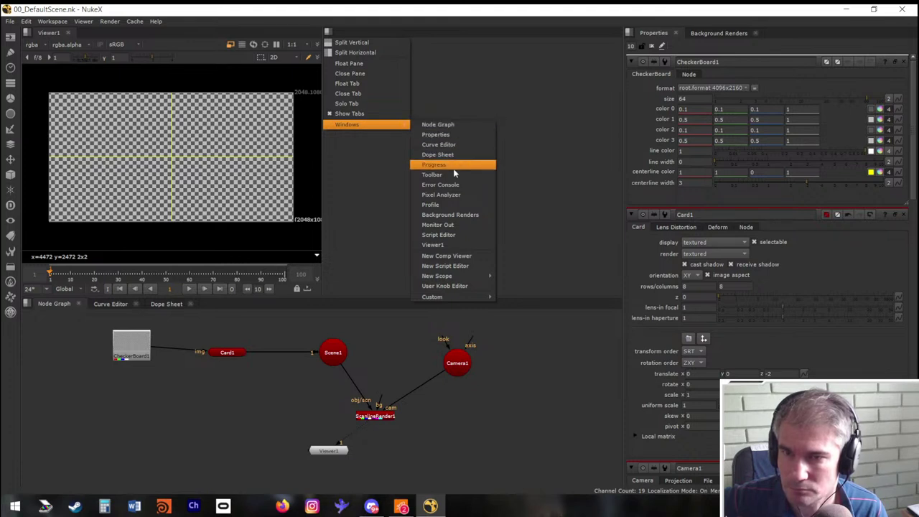
pyautogui.click(452, 246)
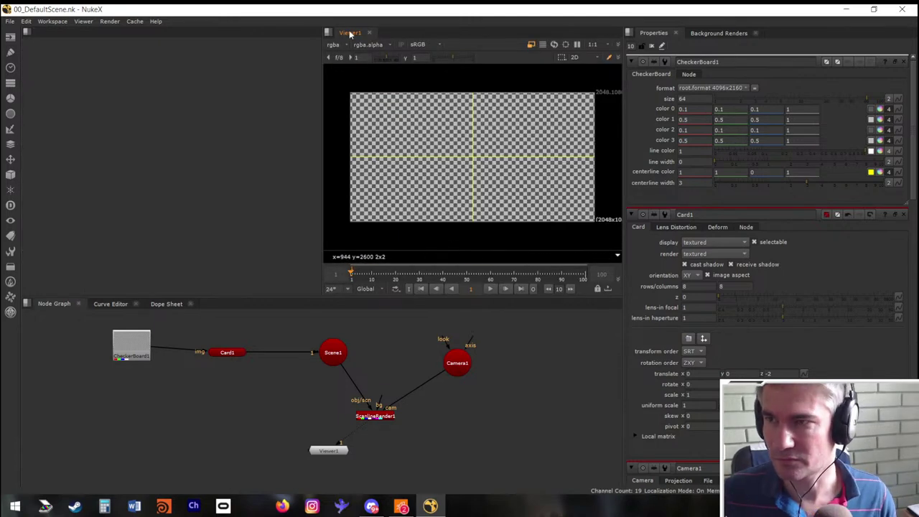
pyautogui.click(82, 22)
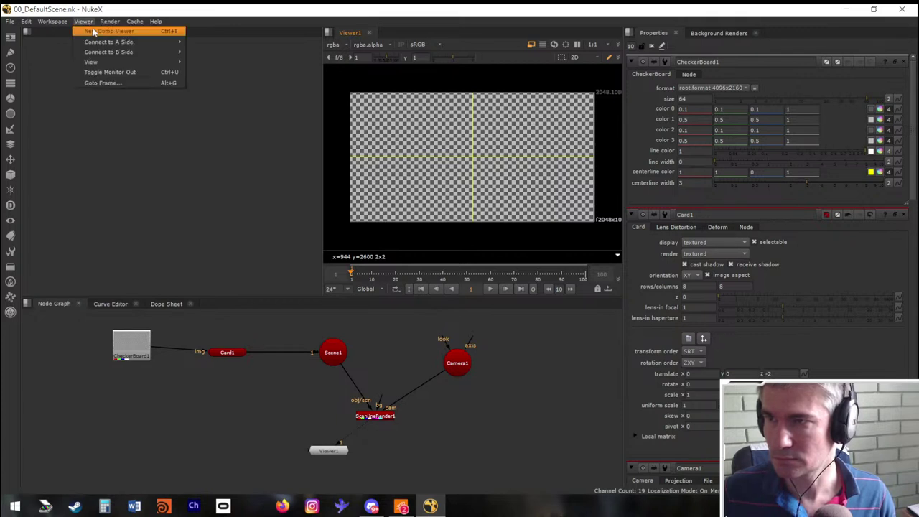
pyautogui.moveTo(99, 64)
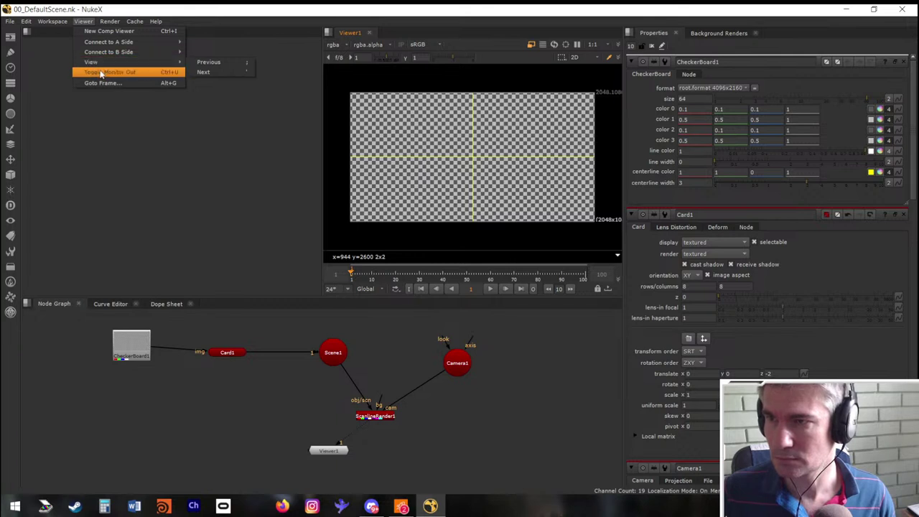
pyautogui.moveTo(101, 42)
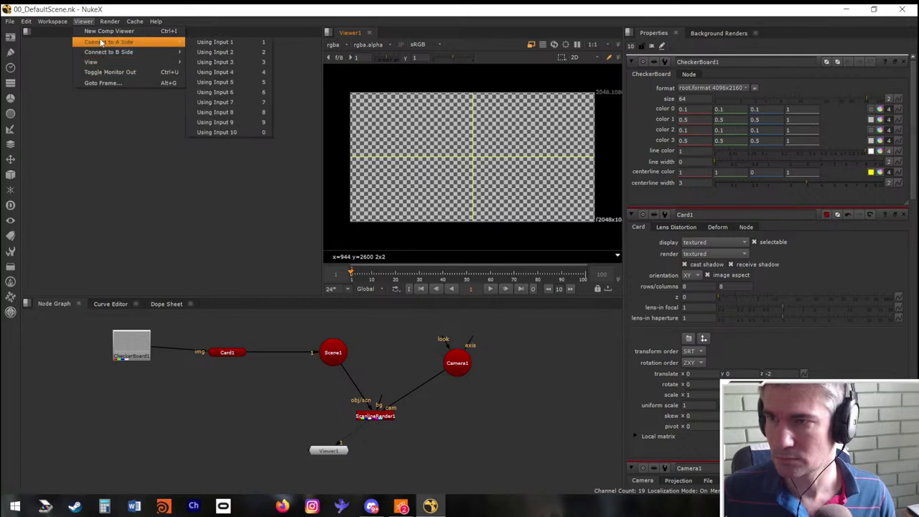
pyautogui.click(170, 156)
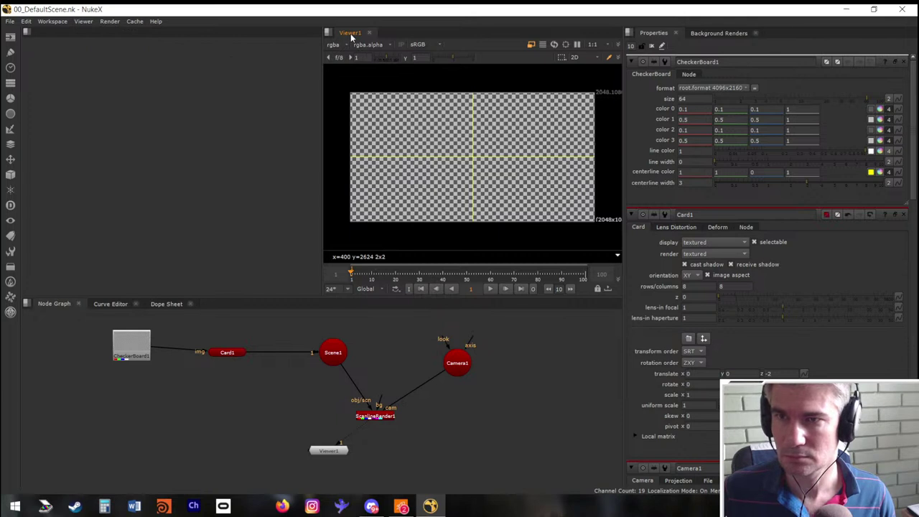
# Switch Viewer1 to its 3D view and move it into the empty pane beside it
pyautogui.press('Tab')
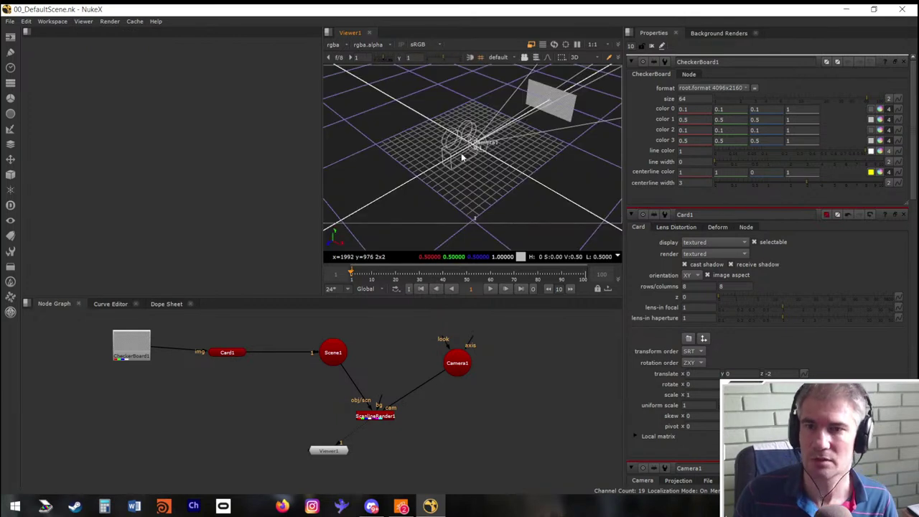
pyautogui.rightClick(355, 34)
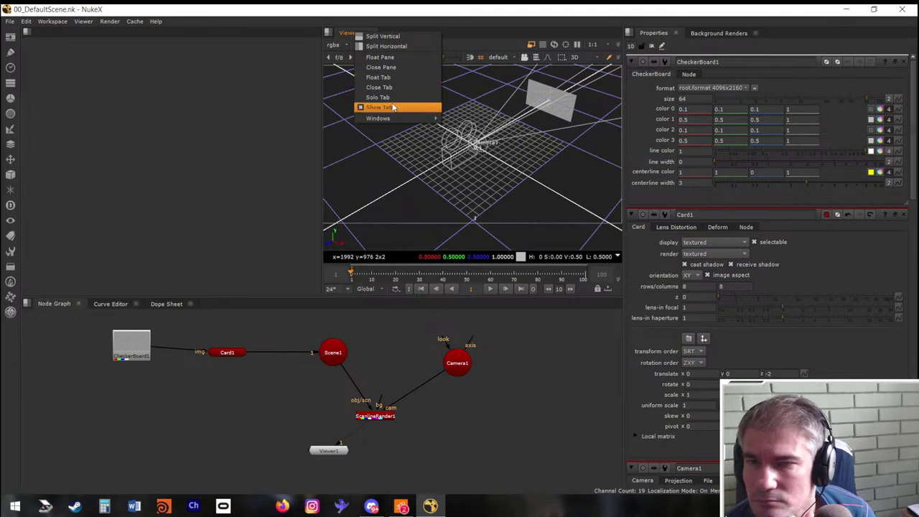
pyautogui.moveTo(392, 121)
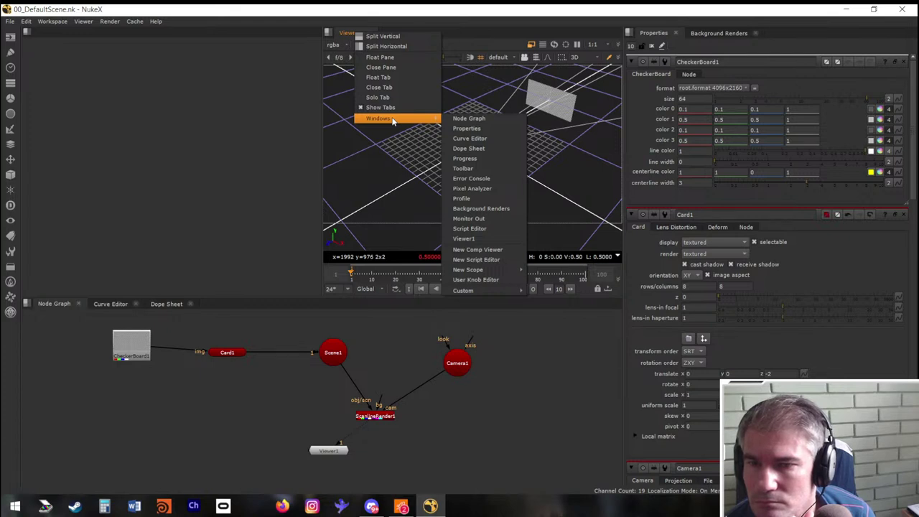
pyautogui.click(27, 34)
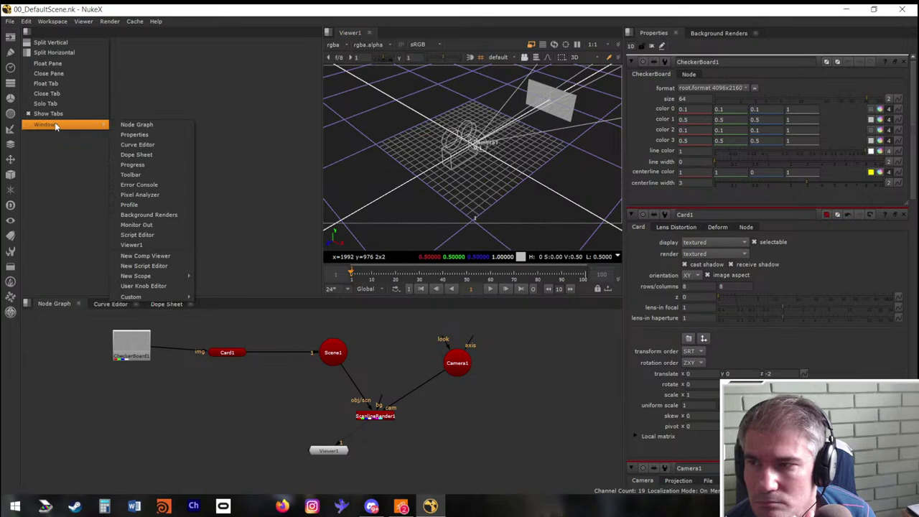
pyautogui.click(151, 244)
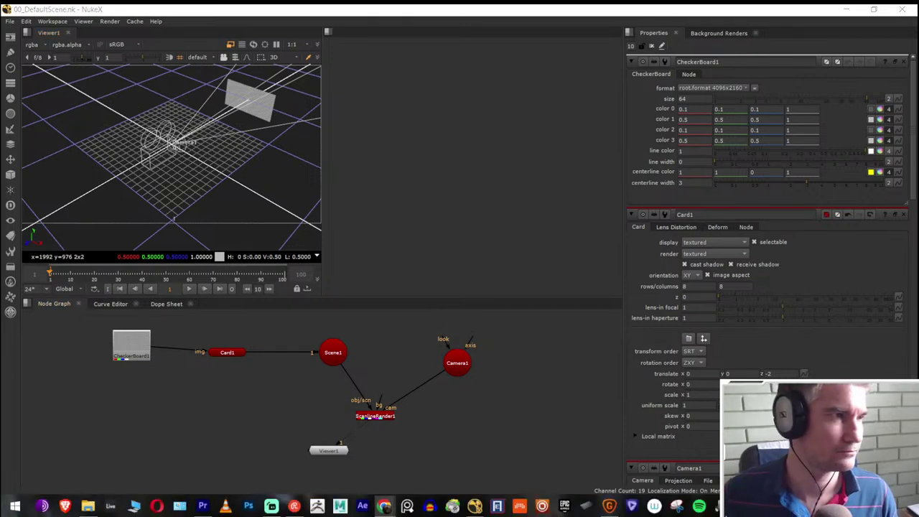
# Switch to Chrome and search Google for "nuke split viewer and 3d view"
pyautogui.click(384, 506)
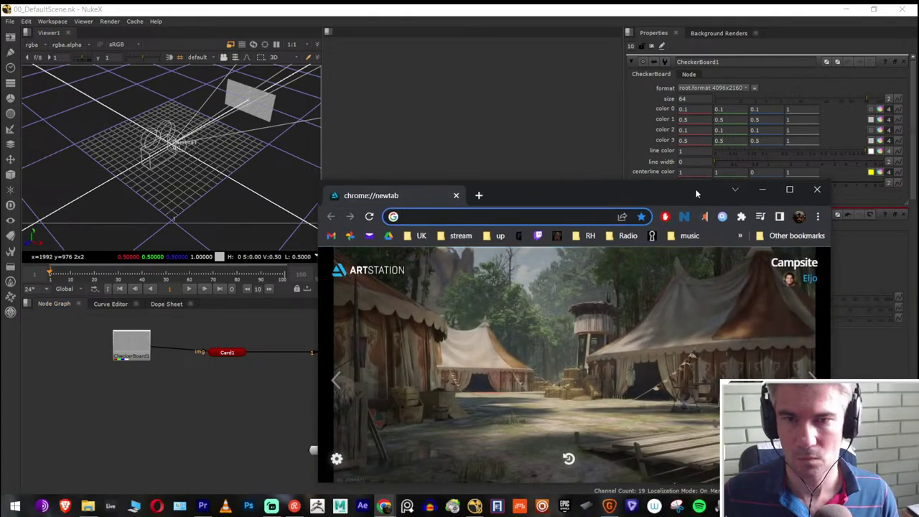
pyautogui.doubleClick(695, 188)
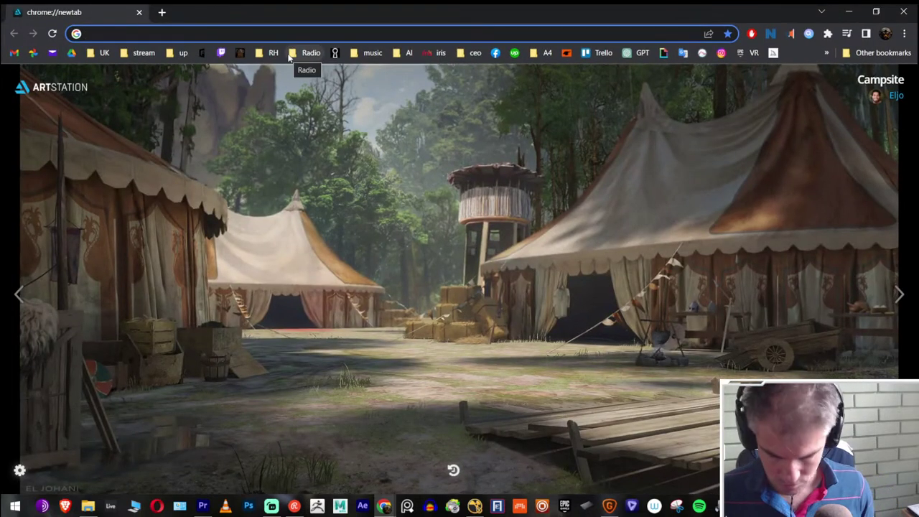
pyautogui.write('nuke')
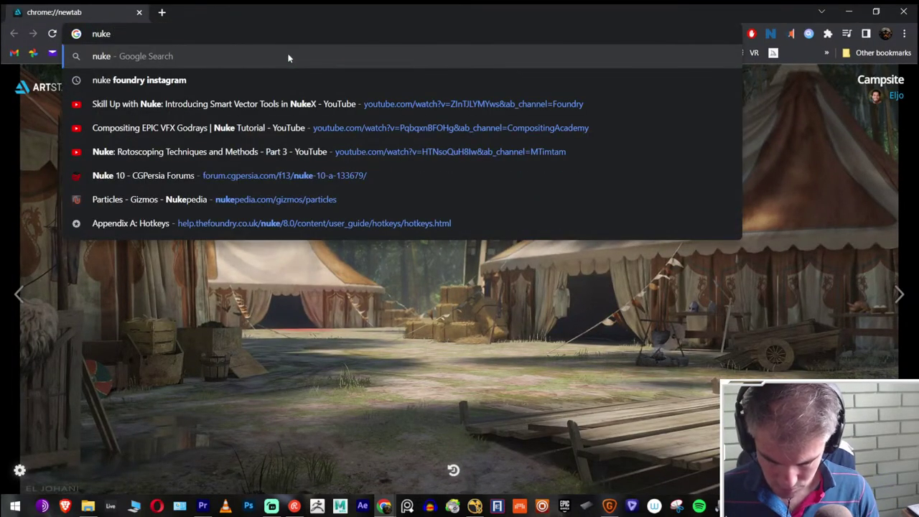
pyautogui.write(' split ')
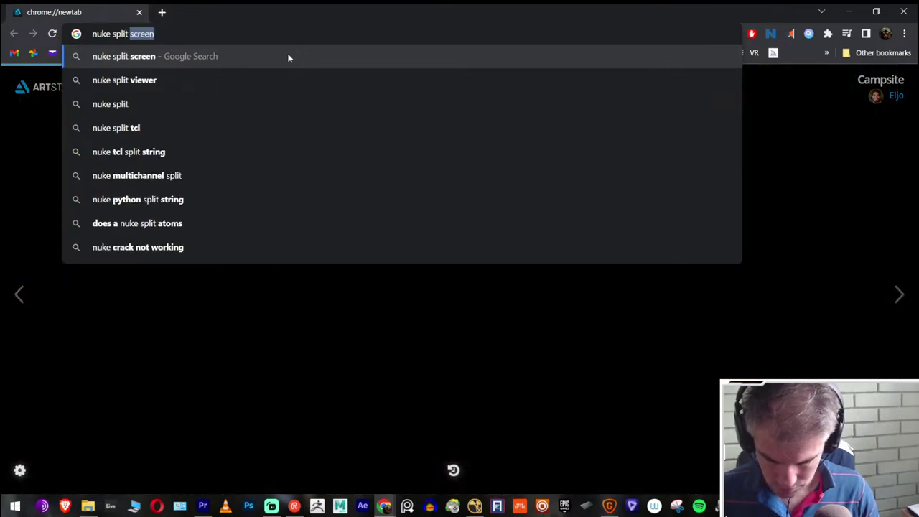
pyautogui.write('viewe')
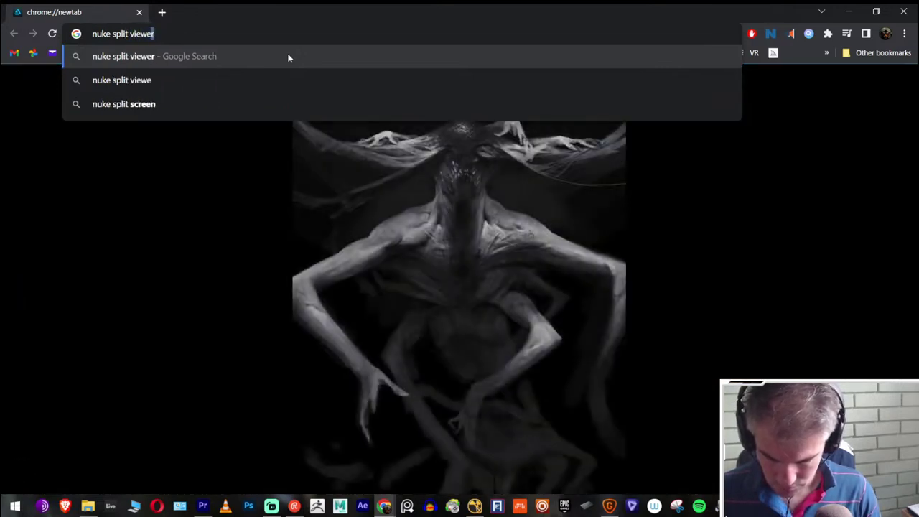
pyautogui.write('r a')
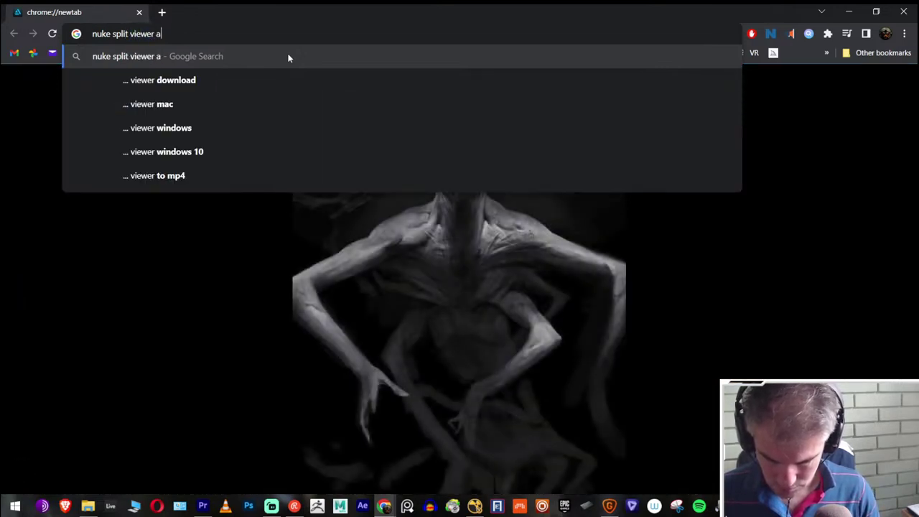
pyautogui.write('nd 3d view')
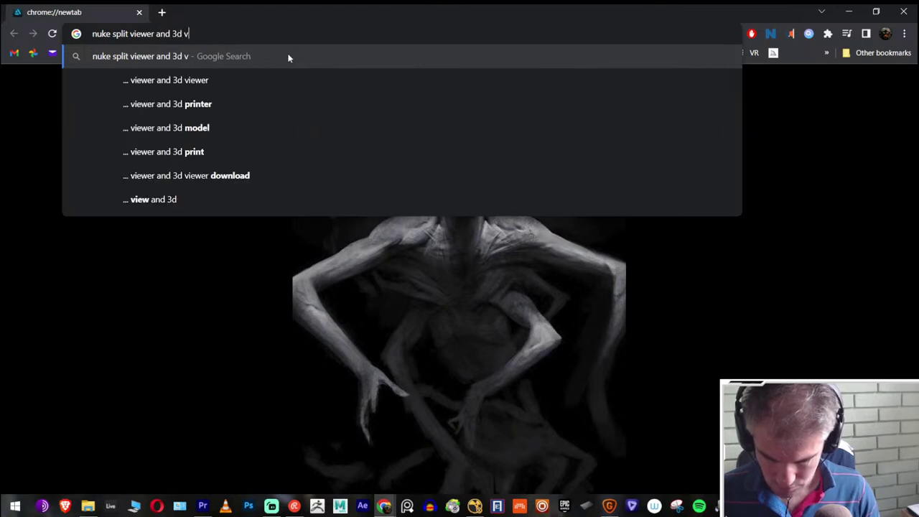
pyautogui.press('Return')
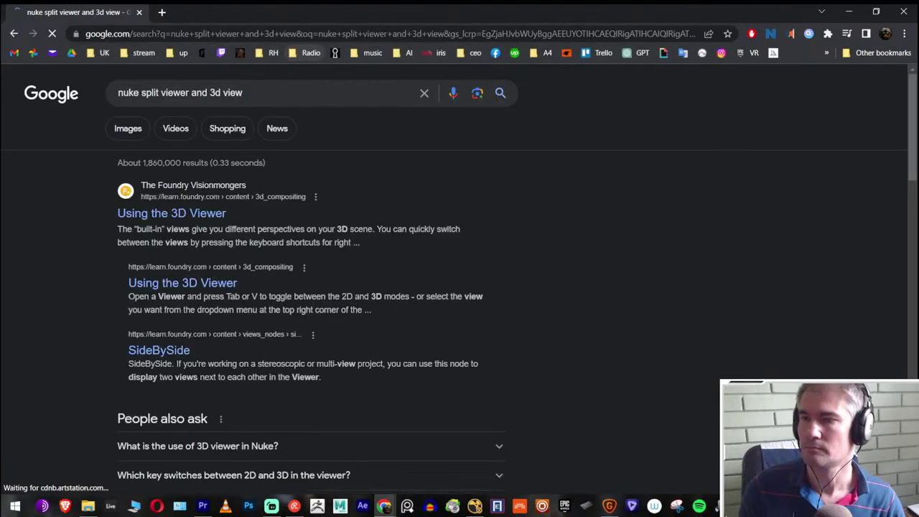
# Open the Using the 3D Viewer result separately, read Foundry's SideBySide documentation on displaying two views, and return to Nuke
pyautogui.rightClick(211, 217)
pyautogui.click(215, 218)
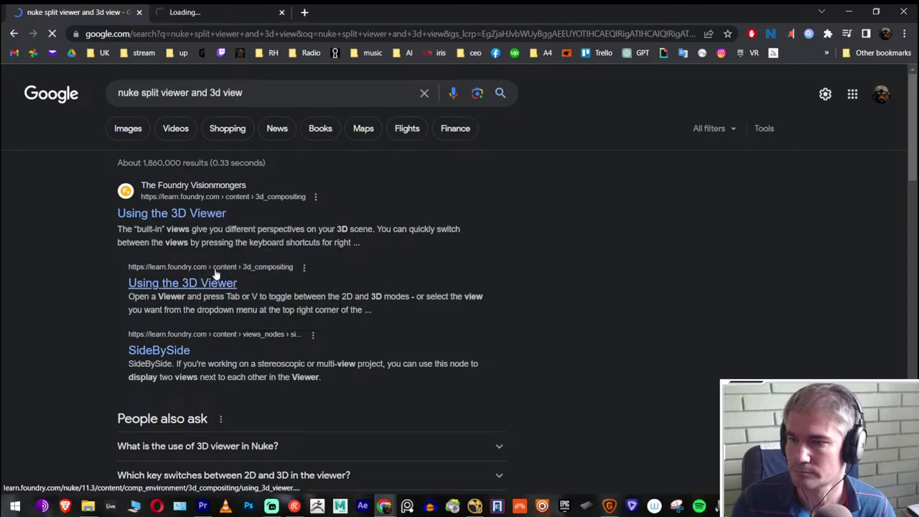
pyautogui.scroll(-2, 248, 187)
pyautogui.scroll(-2, 247, 184)
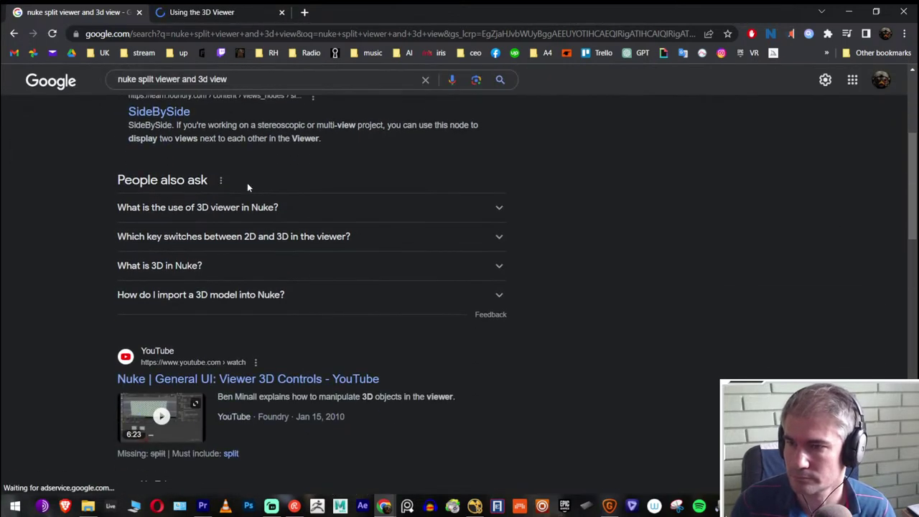
pyautogui.scroll(1, 206, 170)
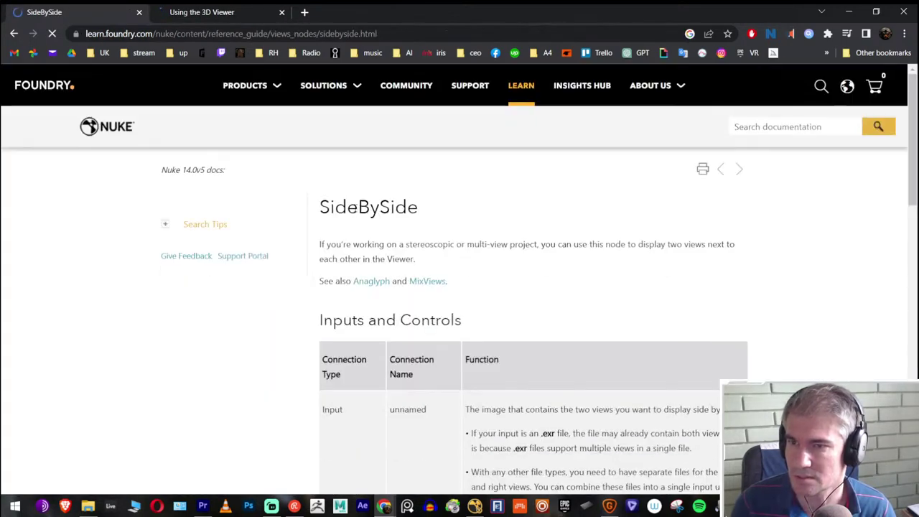
pyautogui.scroll(-3, 496, 227)
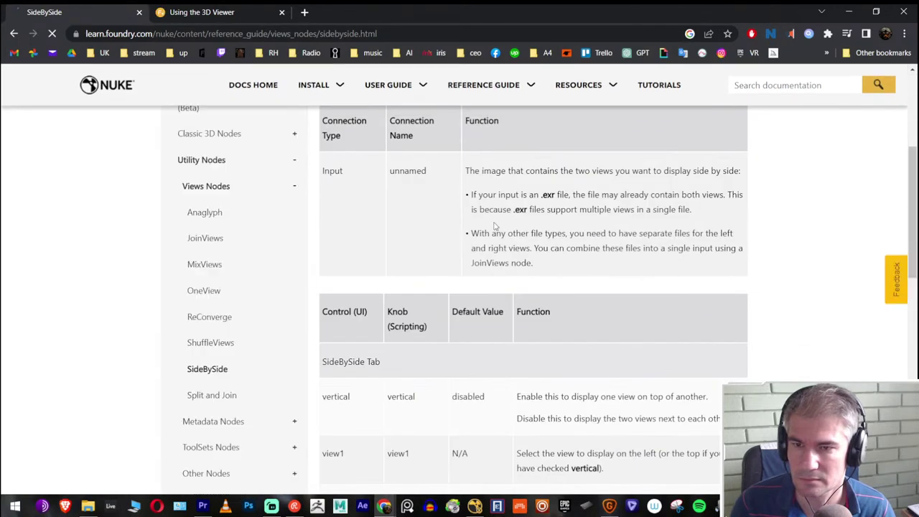
pyautogui.scroll(-4, 494, 226)
pyautogui.scroll(2, 642, 291)
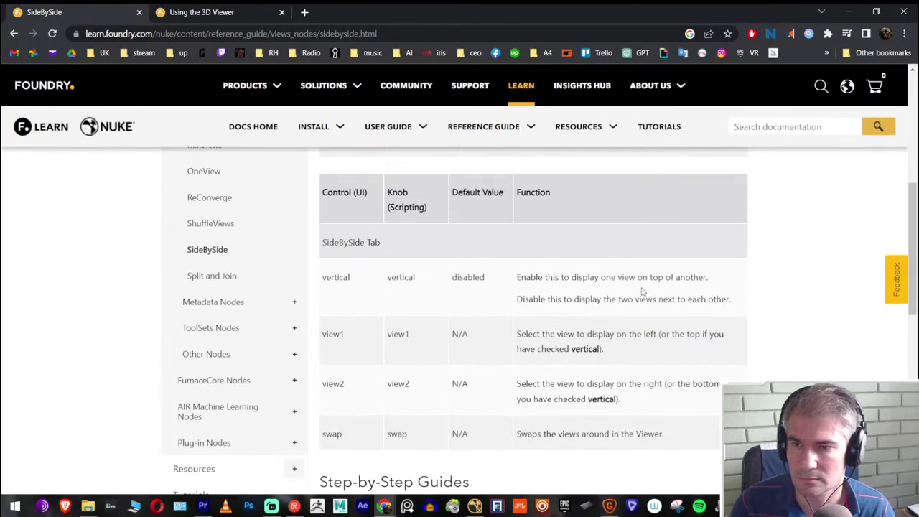
pyautogui.click(849, 11)
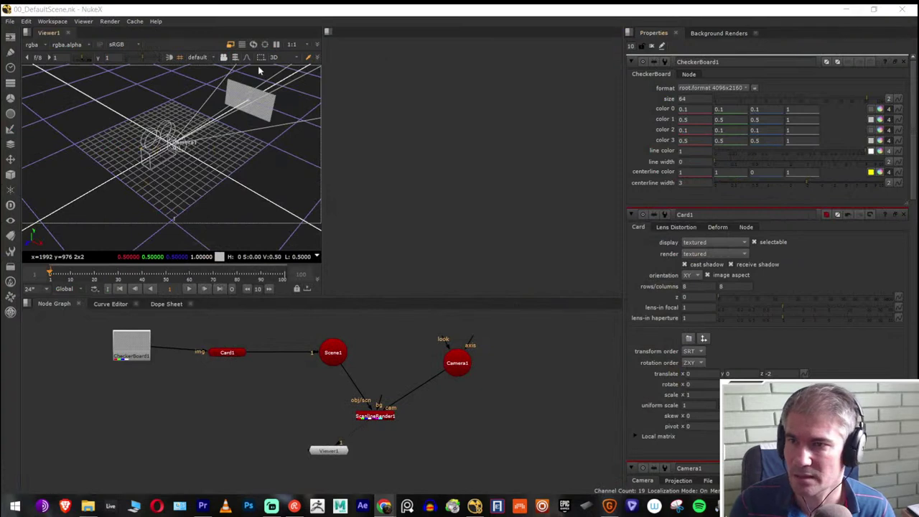
# Create a new comp viewer and dock it in the empty pane beside Viewer1
pyautogui.click(26, 34)
pyautogui.moveTo(54, 125)
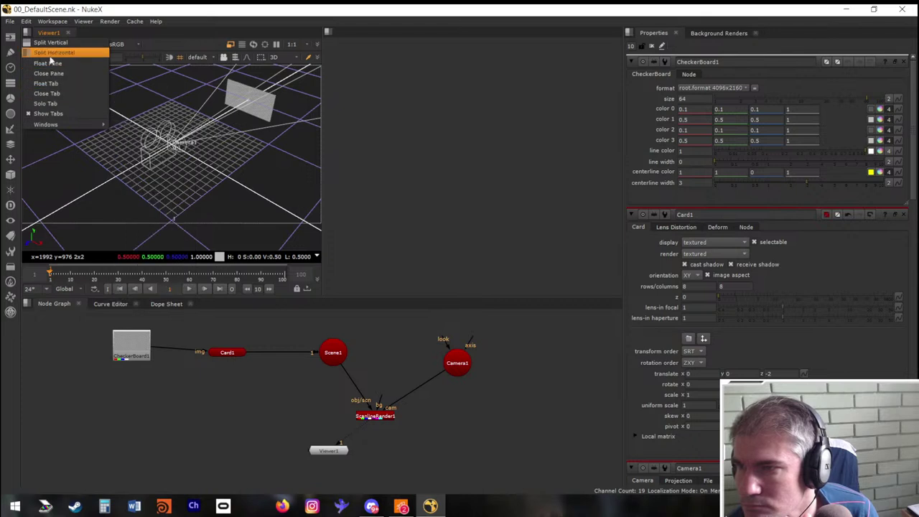
pyautogui.click(56, 23)
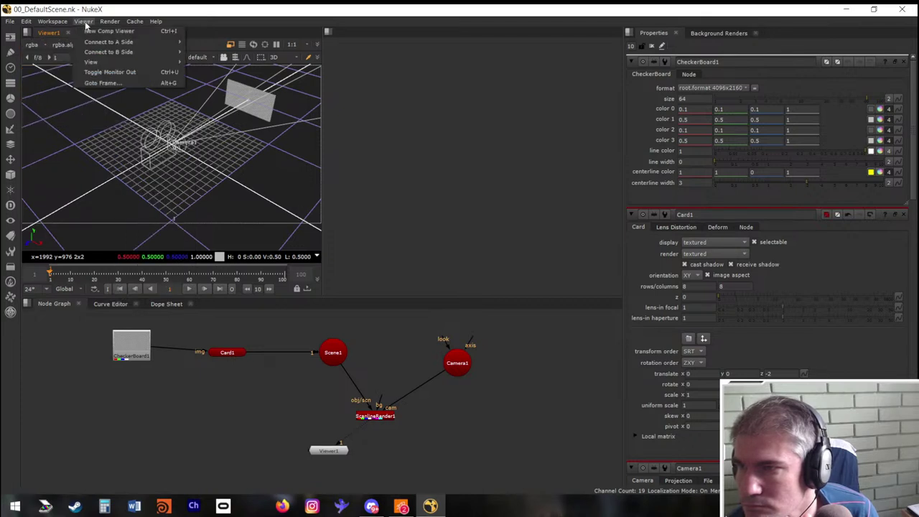
pyautogui.moveTo(87, 23)
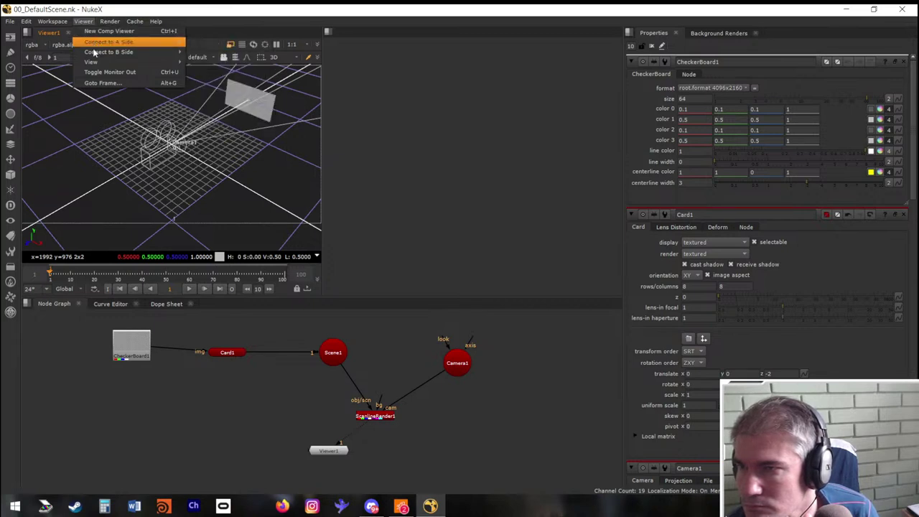
pyautogui.moveTo(93, 64)
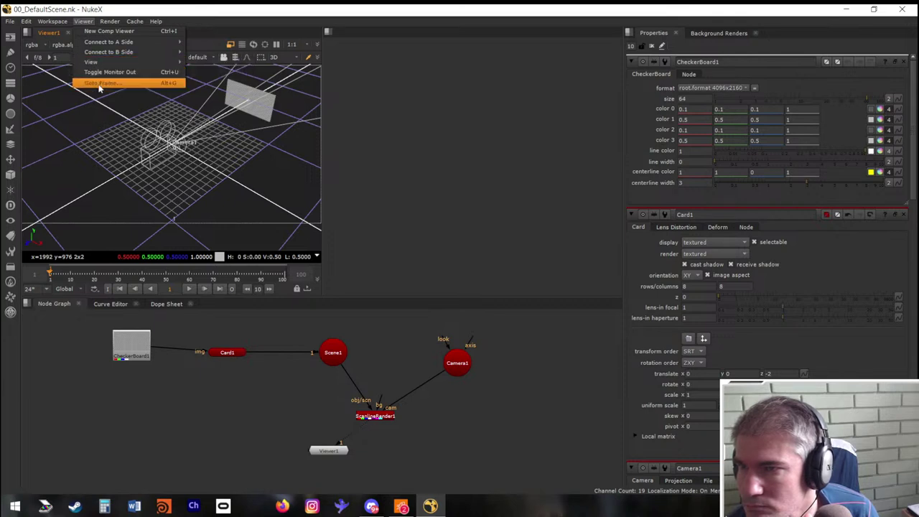
pyautogui.click(99, 31)
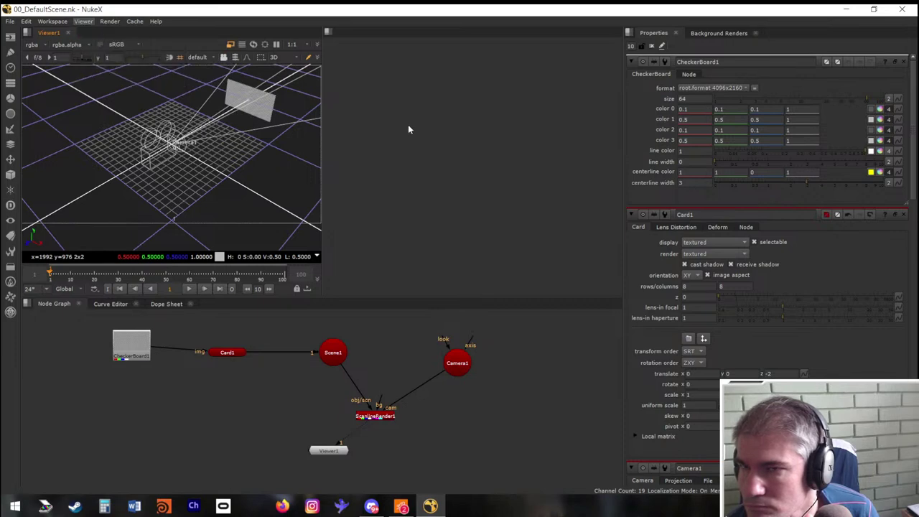
pyautogui.moveTo(99, 33); pyautogui.dragTo(445, 43)
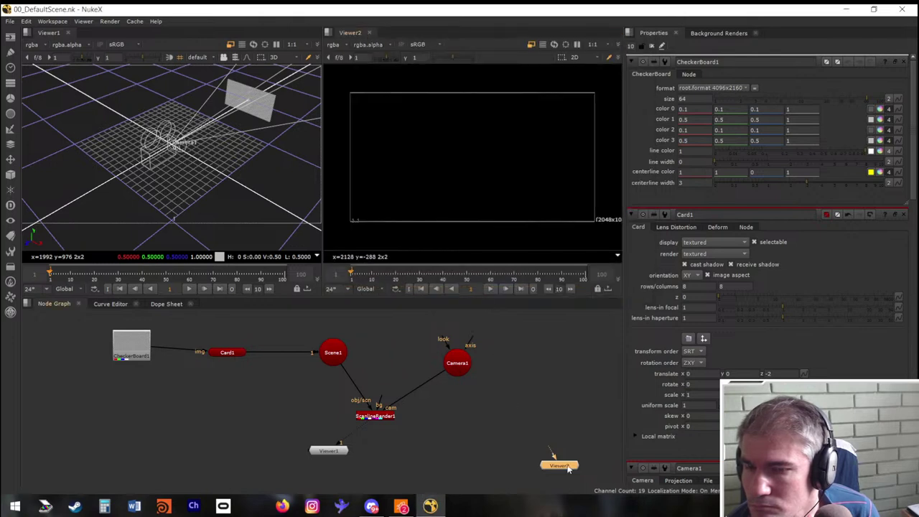
# Connect Viewer2 to ScanlineRender1, arrange both viewer nodes beneath it, and save the comp under its current name
pyautogui.moveTo(533, 451); pyautogui.dragTo(375, 416)
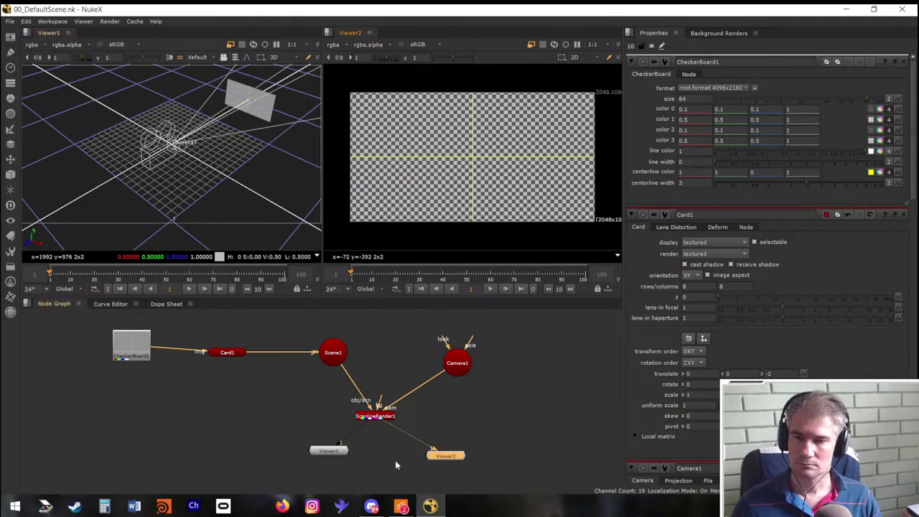
pyautogui.moveTo(323, 455); pyautogui.dragTo(321, 464)
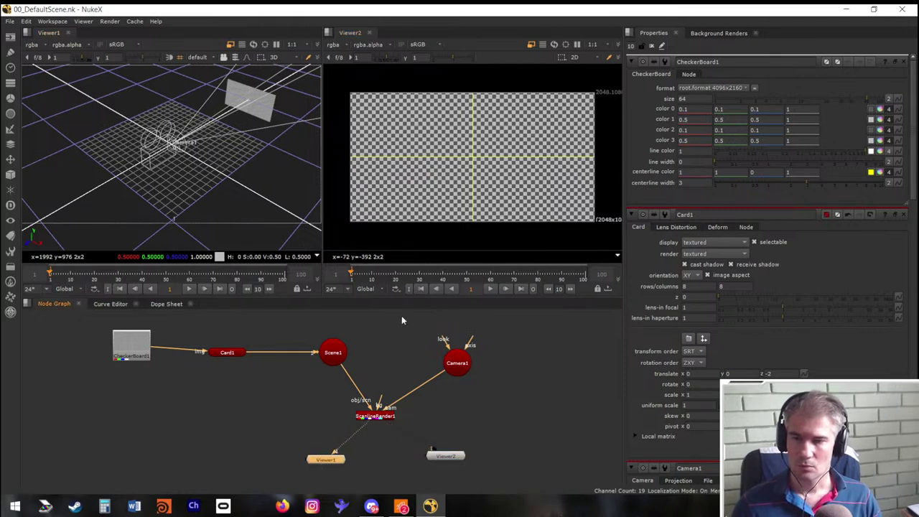
pyautogui.click(10, 22)
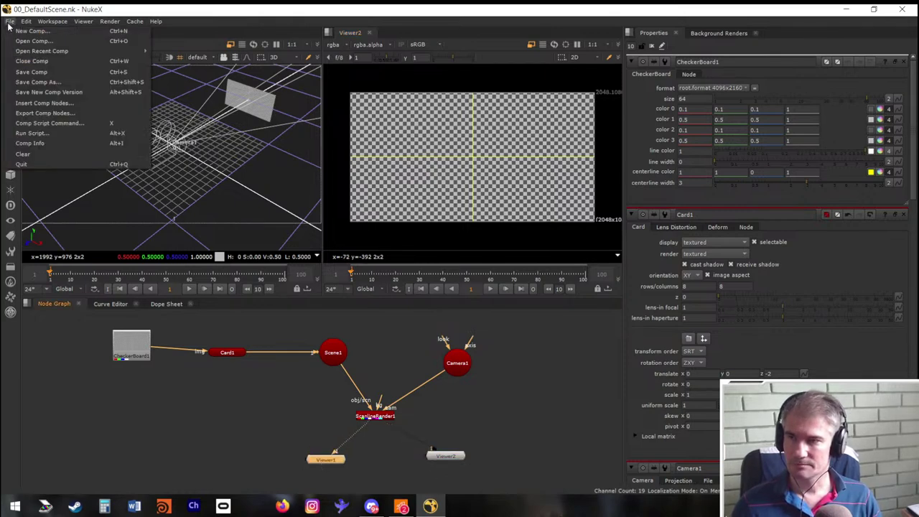
pyautogui.click(32, 72)
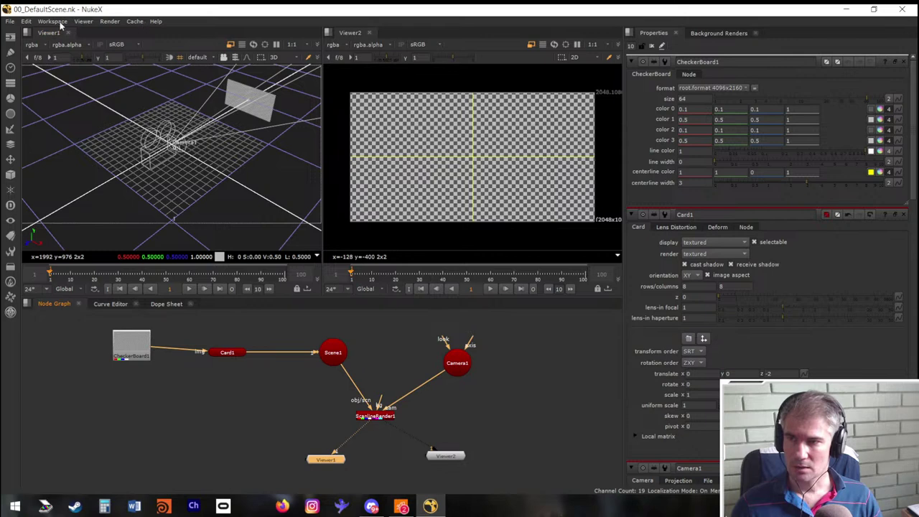
# Save the current layout as a workspace named MyWork with the Shift+F1 [ Compositing ] shortcut
pyautogui.click(58, 23)
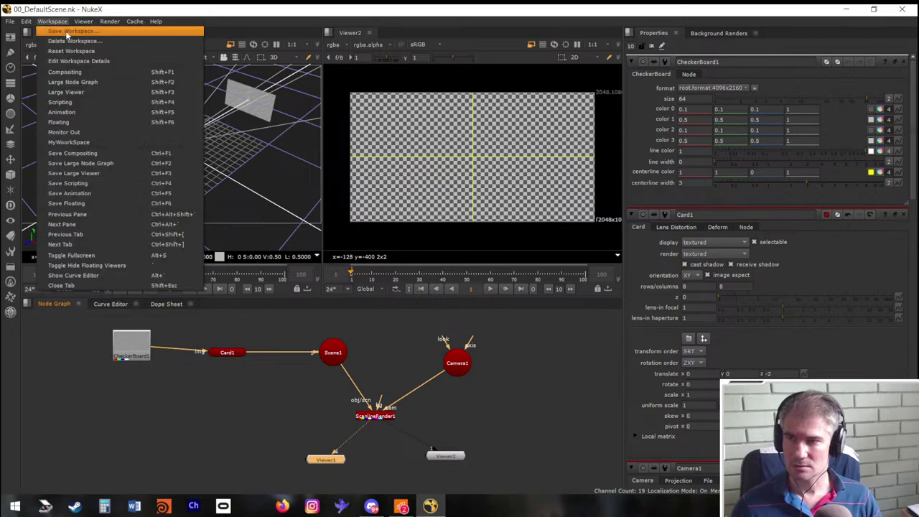
pyautogui.click(67, 31)
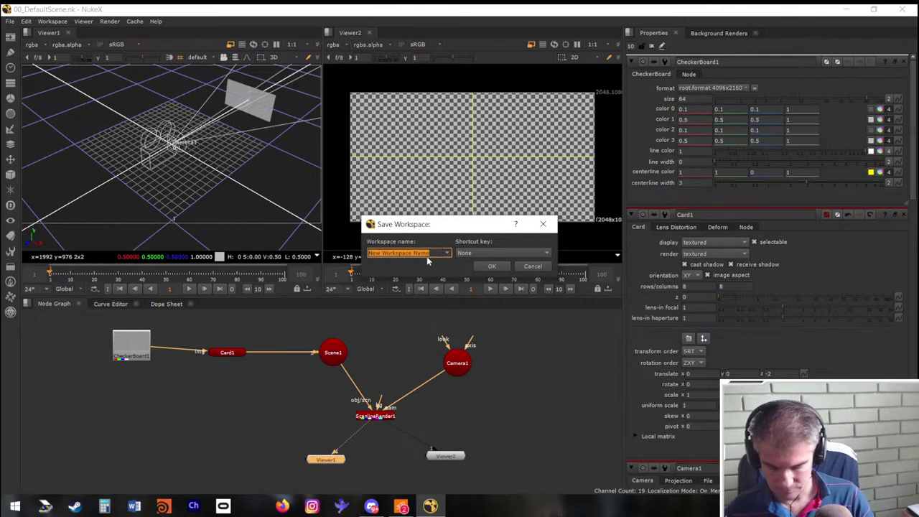
pyautogui.write('MyWork')
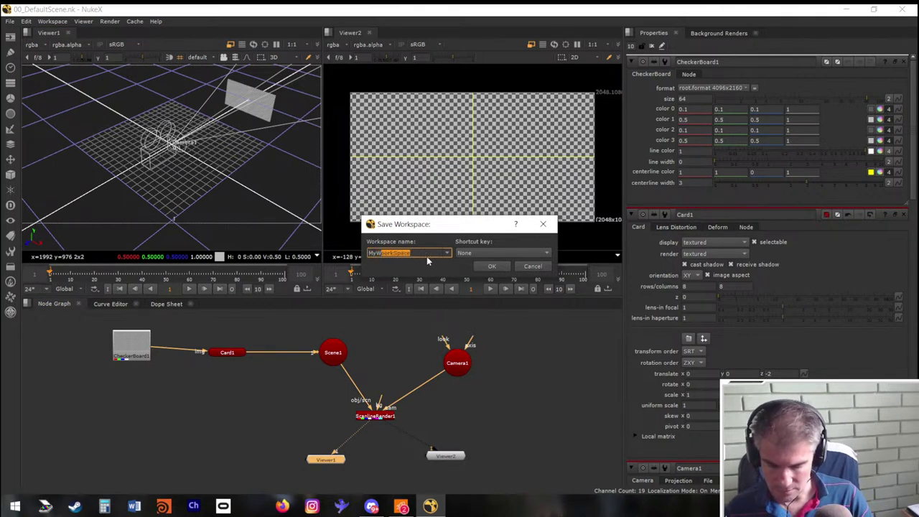
pyautogui.click(491, 252)
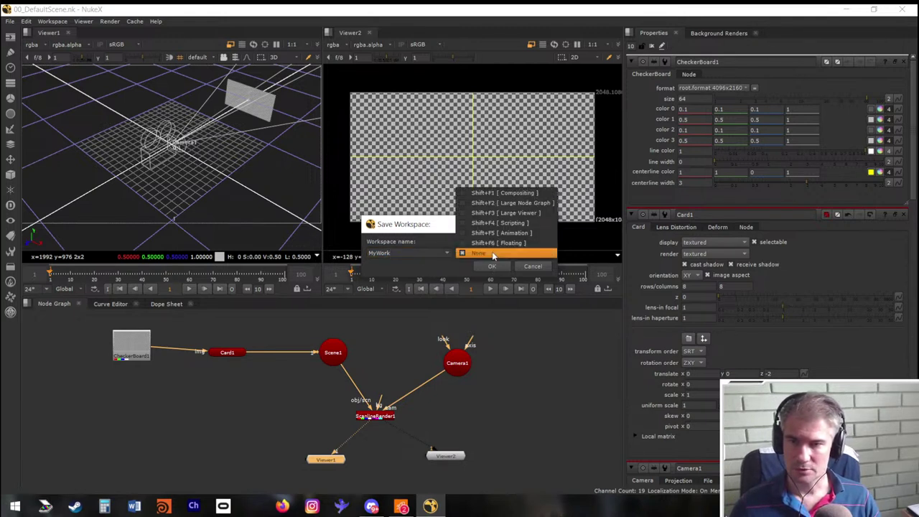
pyautogui.click(501, 198)
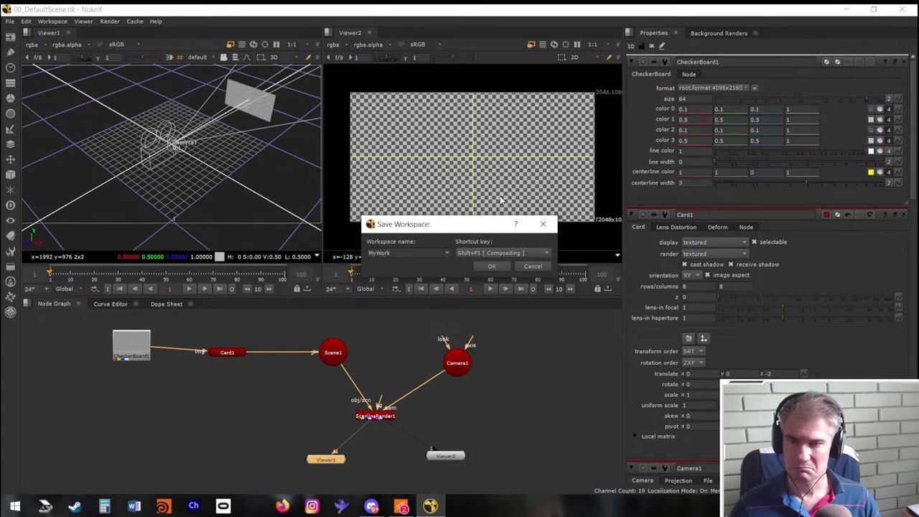
pyautogui.click(490, 267)
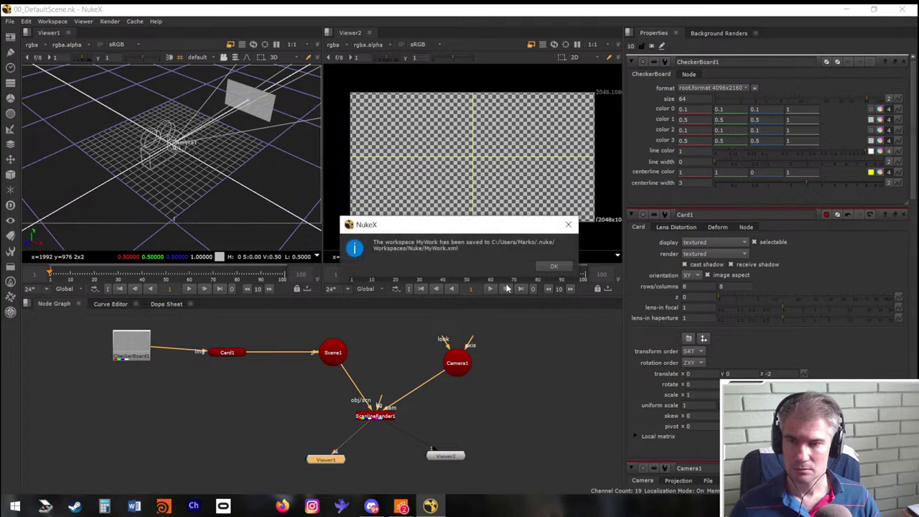
# Save the comp as 03_StormAtSea.nk in the 03_StormAtSea folder, overwriting the existing file
pyautogui.click(551, 270)
pyautogui.click(534, 397)
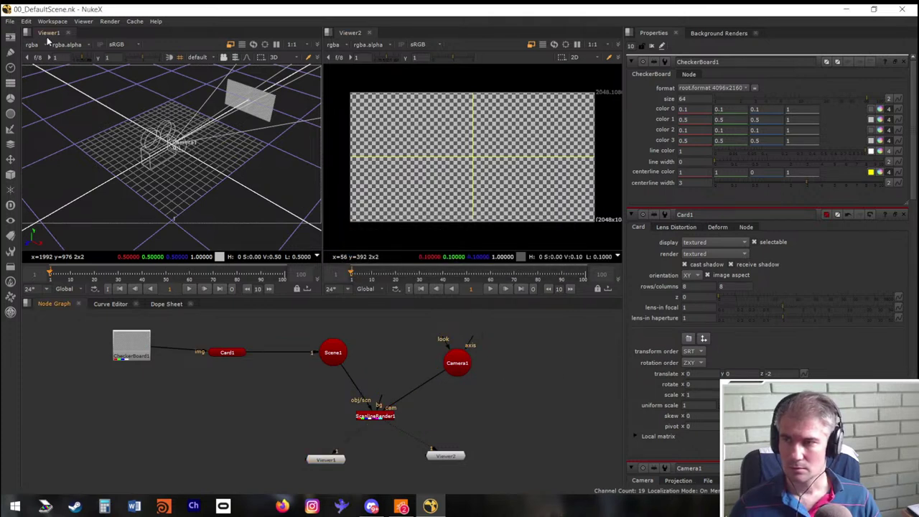
pyautogui.click(12, 25)
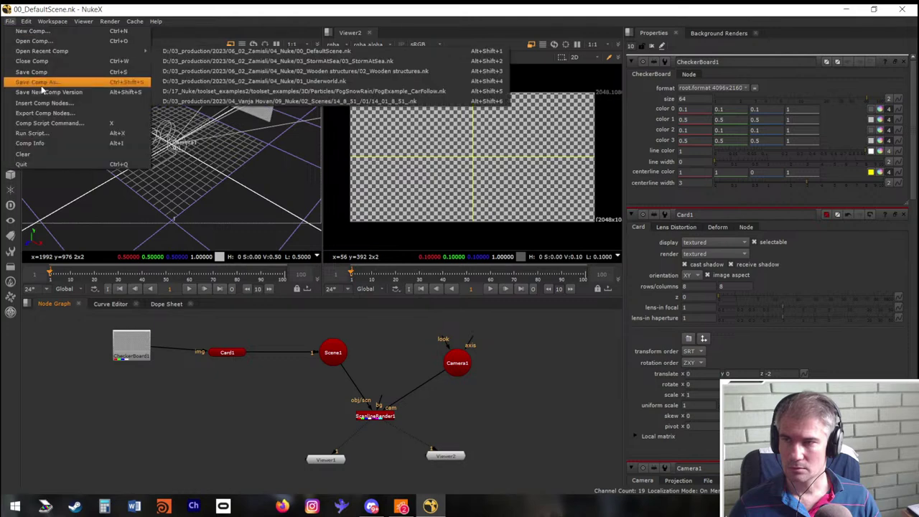
pyautogui.click(265, 201)
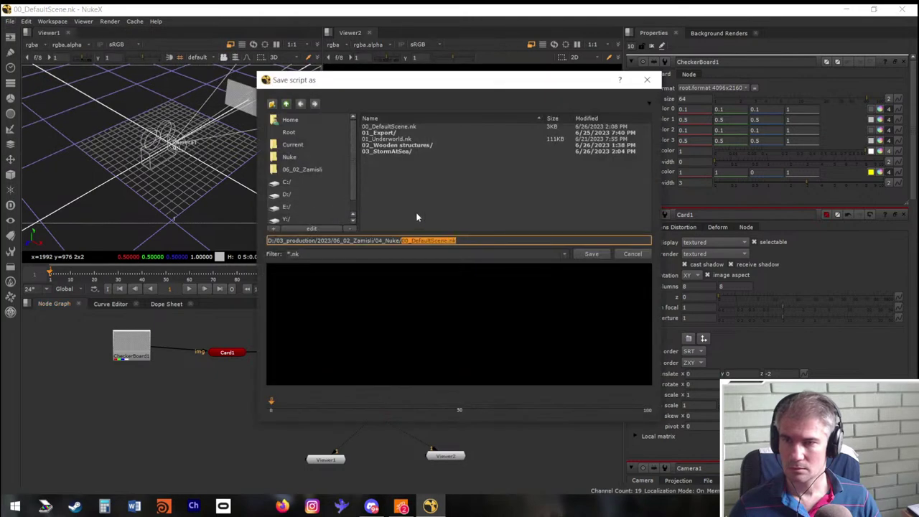
pyautogui.doubleClick(394, 151)
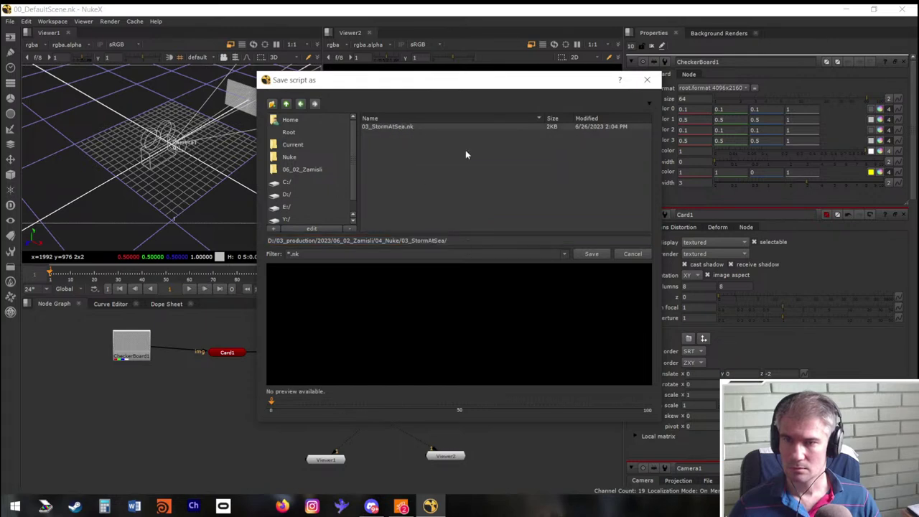
pyautogui.click(407, 127)
pyautogui.click(591, 254)
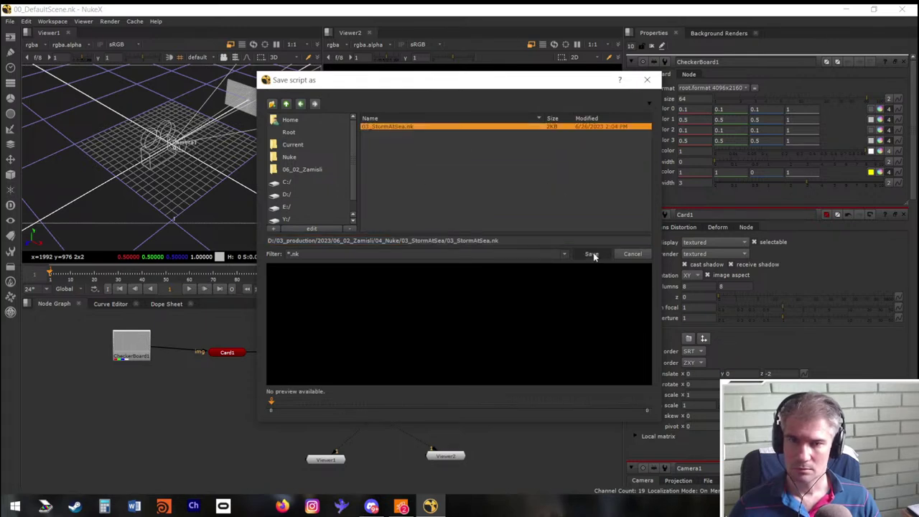
pyautogui.click(547, 257)
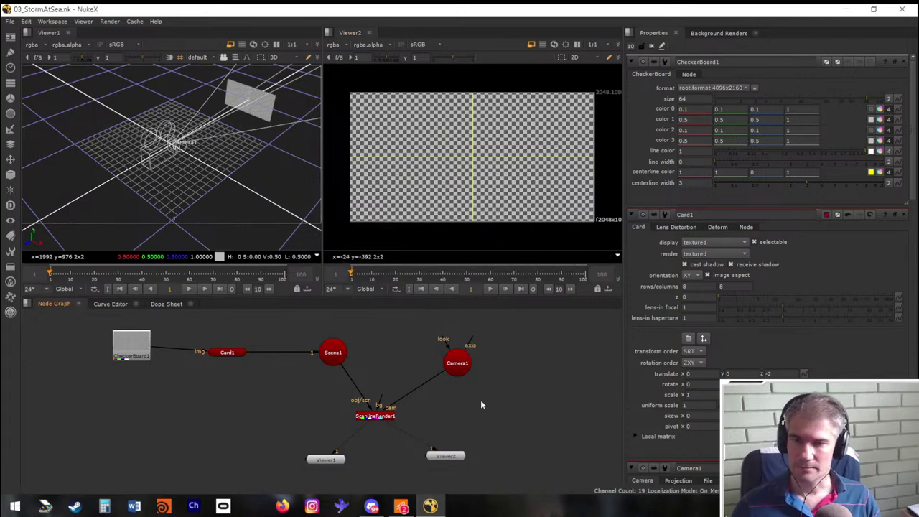
# Switch to Premiere Pro, reveal the source file of the V2 clip at 00:41:15:16 in Explorer, and return to Nuke with the folder window moved aside
pyautogui.press('Tab')
pyautogui.press('Escape')
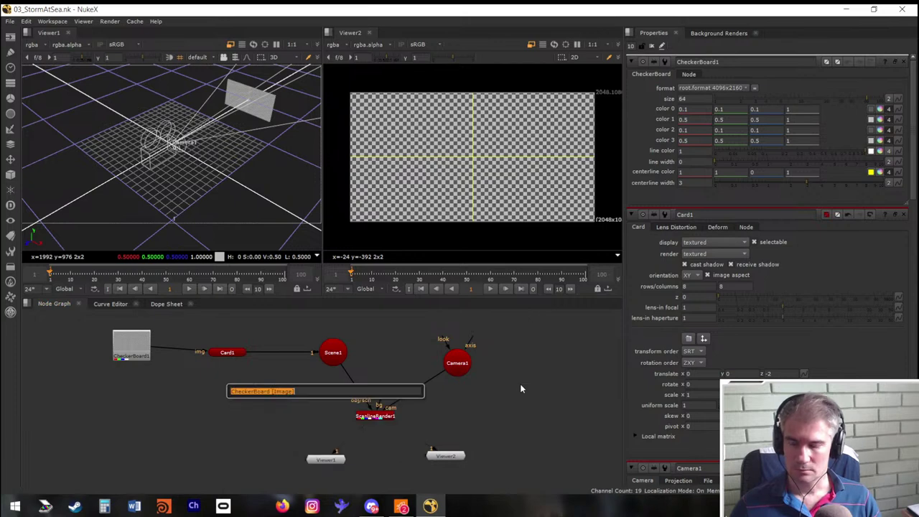
pyautogui.press('super+Tab')
pyautogui.click(773, 135)
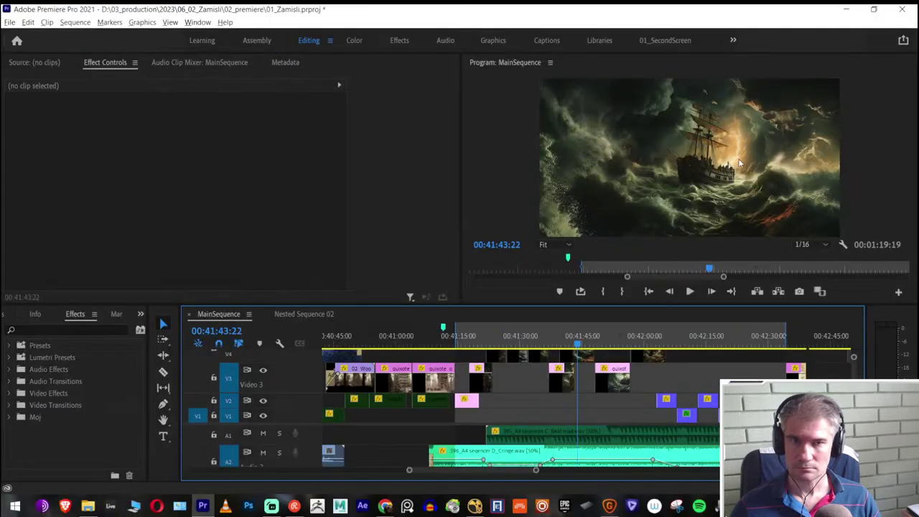
pyautogui.click(465, 336)
pyautogui.moveTo(464, 336); pyautogui.dragTo(460, 336)
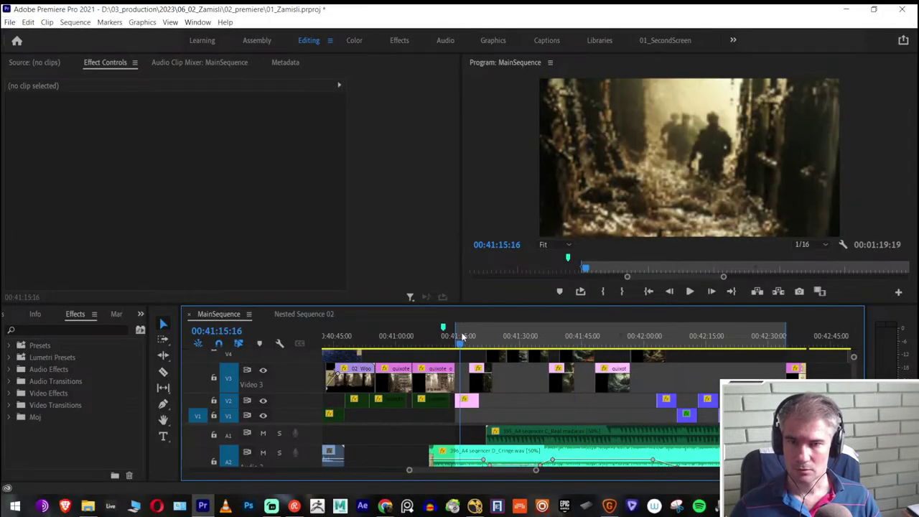
pyautogui.rightClick(469, 400)
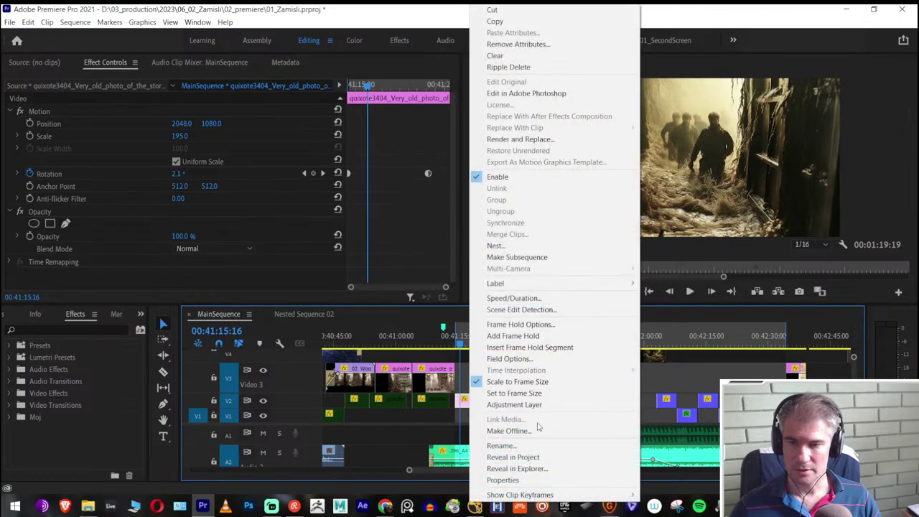
pyautogui.click(537, 468)
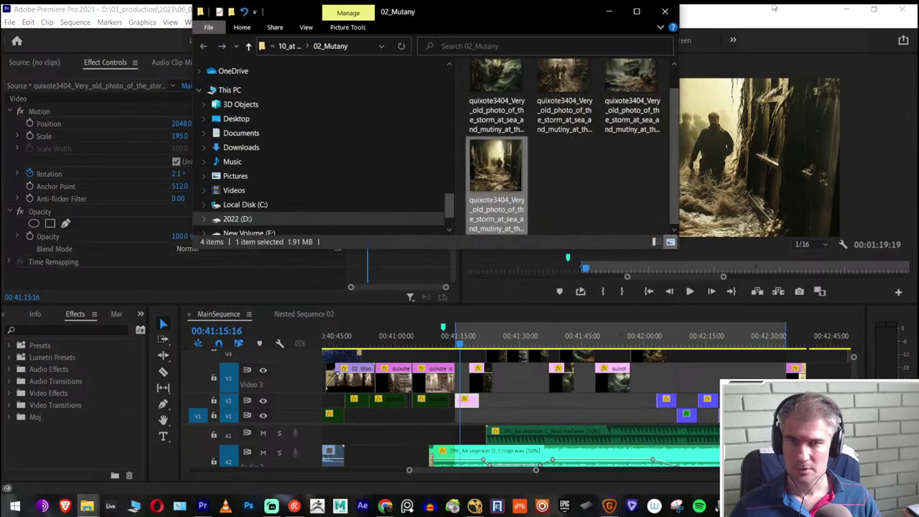
pyautogui.click(848, 10)
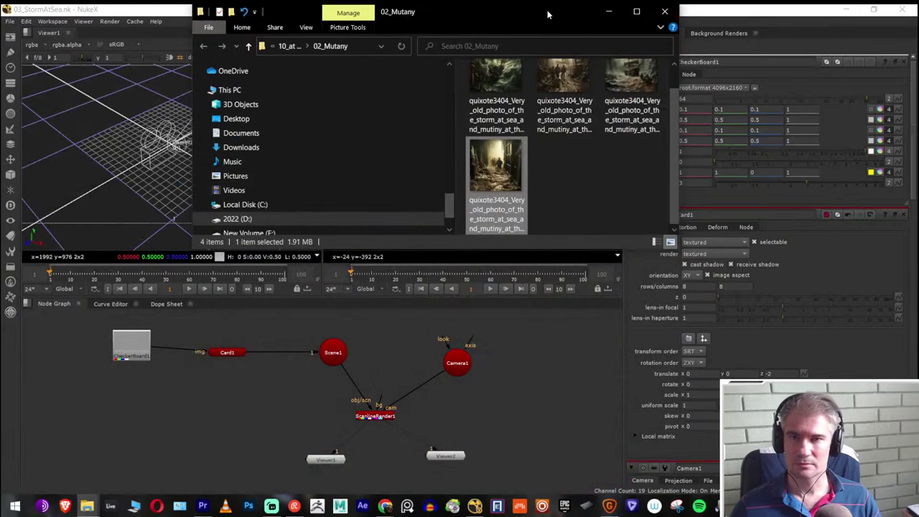
pyautogui.moveTo(547, 12); pyautogui.dragTo(918, 215)
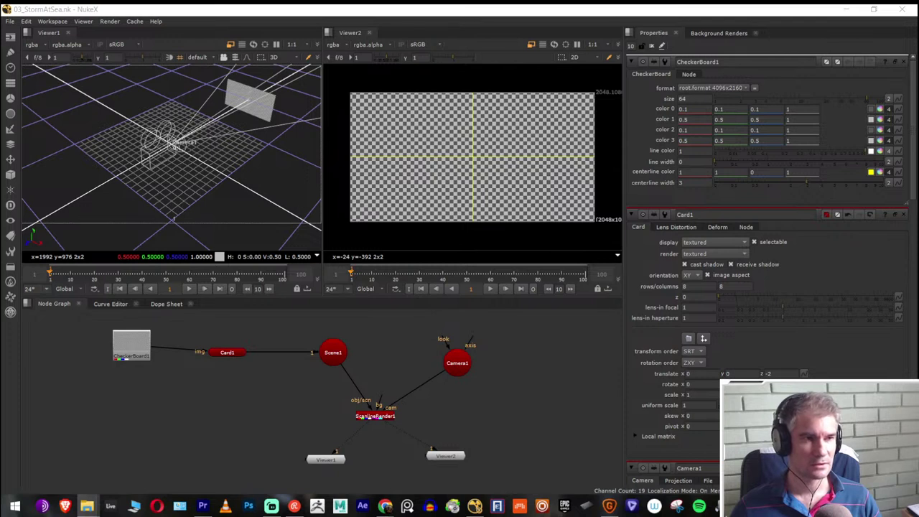
# Load the PNG ending in 250c34dee7be from D:\03_production\2023\06_02_Zamisli\01_Assets\10_at Sea\02_Mutany into a Read node and connect it to Card1's img input
pyautogui.click(143, 350)
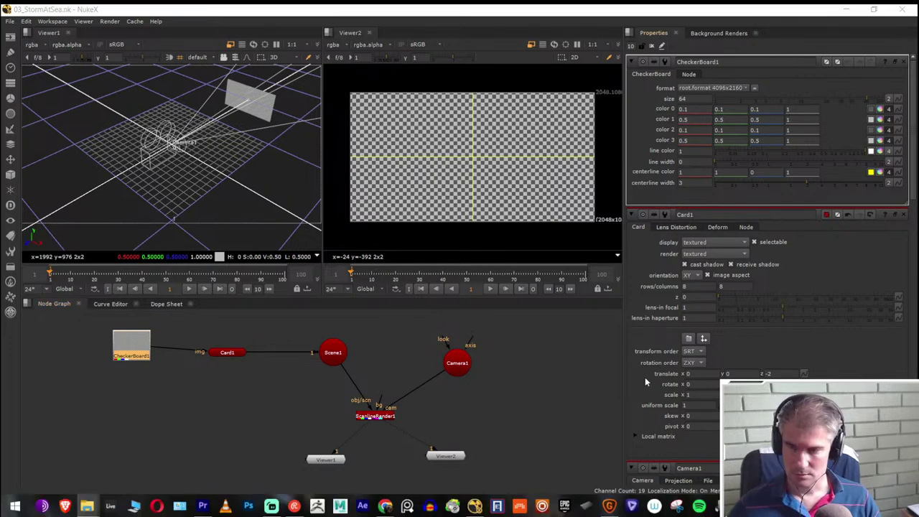
pyautogui.click(232, 419)
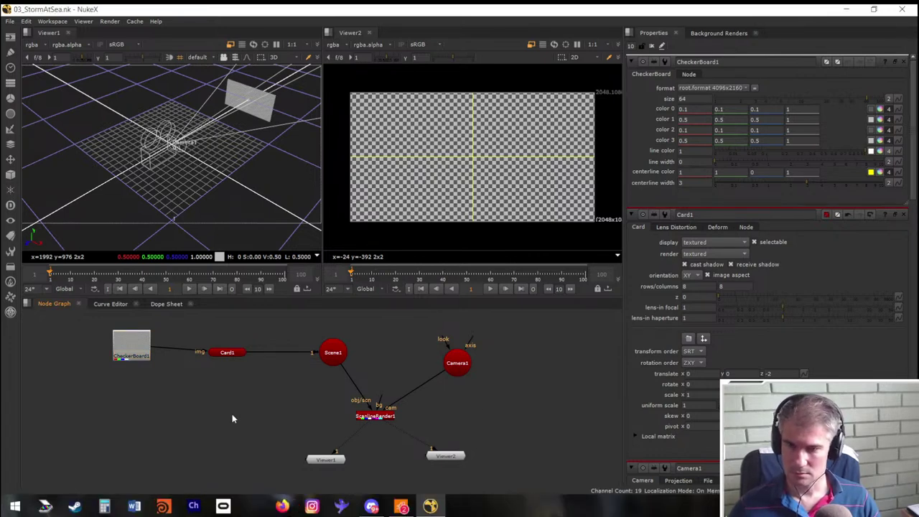
pyautogui.press('r')
pyautogui.write('D:/03_production/2023/06_02_Zamisli/01_Assets/10_at Sea/')
pyautogui.press('Return')
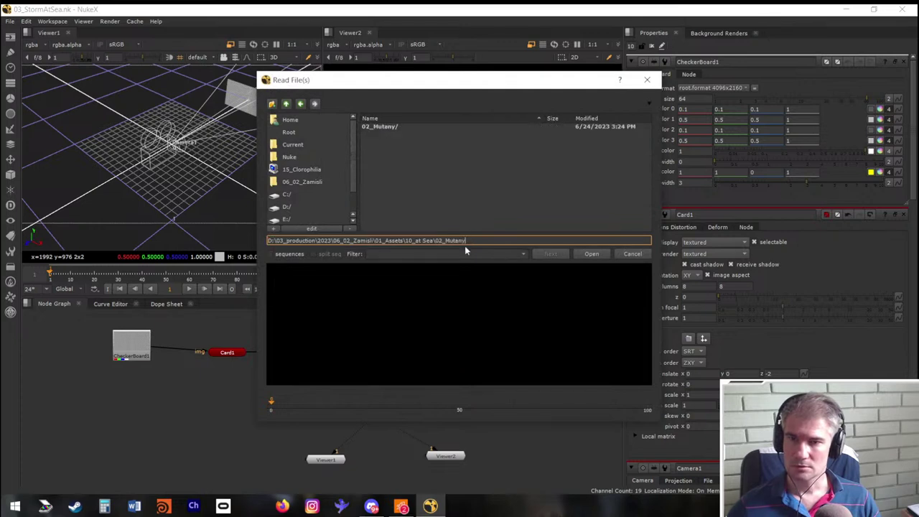
pyautogui.doubleClick(380, 127)
pyautogui.click(382, 127)
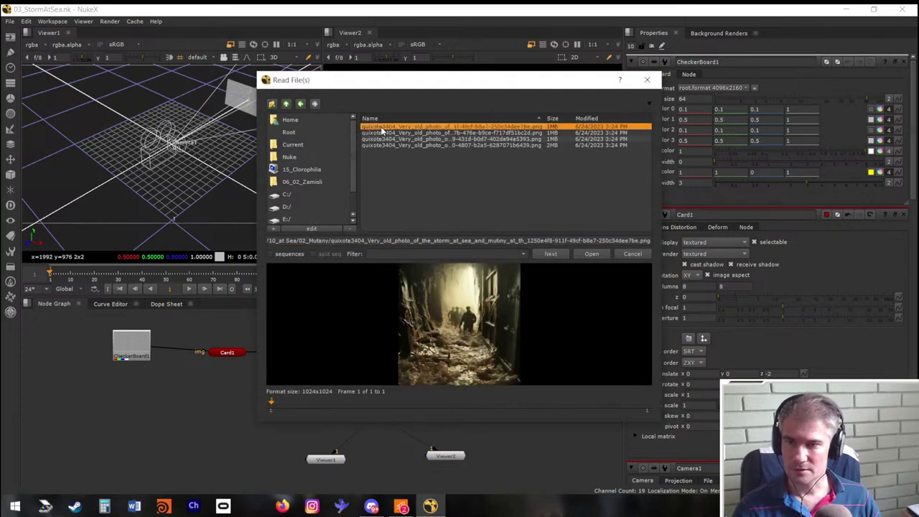
pyautogui.click(591, 255)
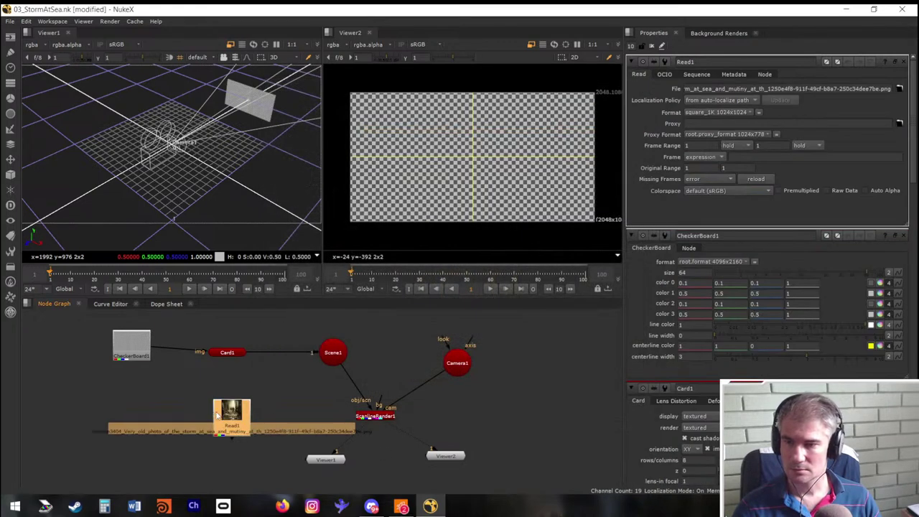
pyautogui.moveTo(215, 412); pyautogui.dragTo(190, 335)
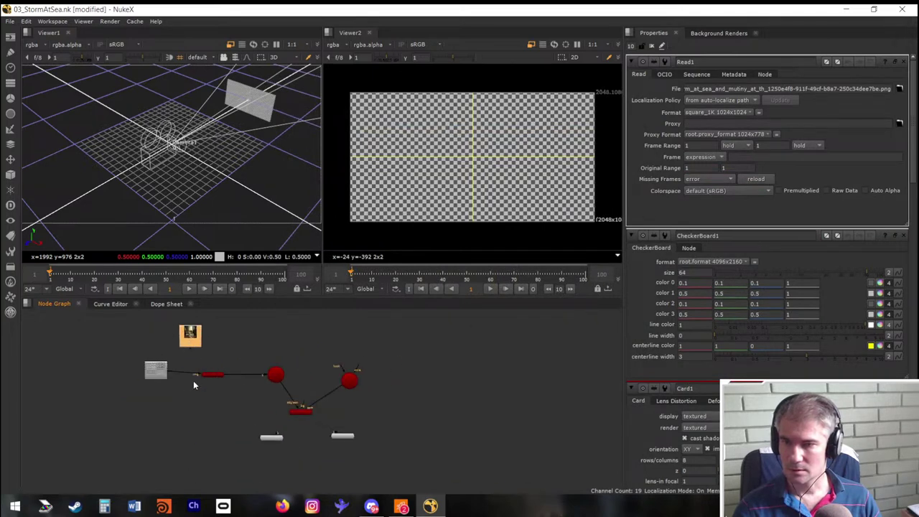
pyautogui.moveTo(192, 371)
pyautogui.mouseDown()
pyautogui.moveTo(201, 351)
pyautogui.moveTo(208, 372)
pyautogui.mouseUp()
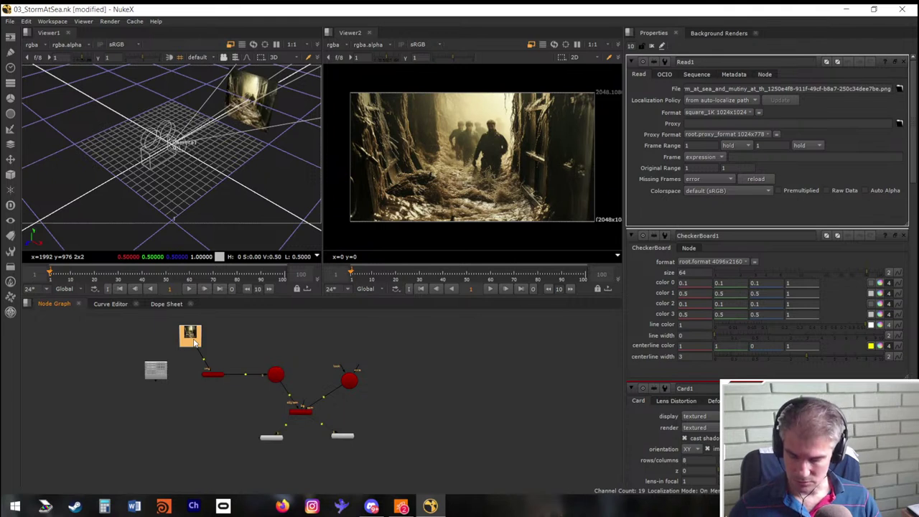
# Paste four copies of the Read1 node in a row beside the original
pyautogui.hotkey('ctrl', 'v')
pyautogui.moveTo(267, 347); pyautogui.dragTo(232, 336)
pyautogui.click(283, 334)
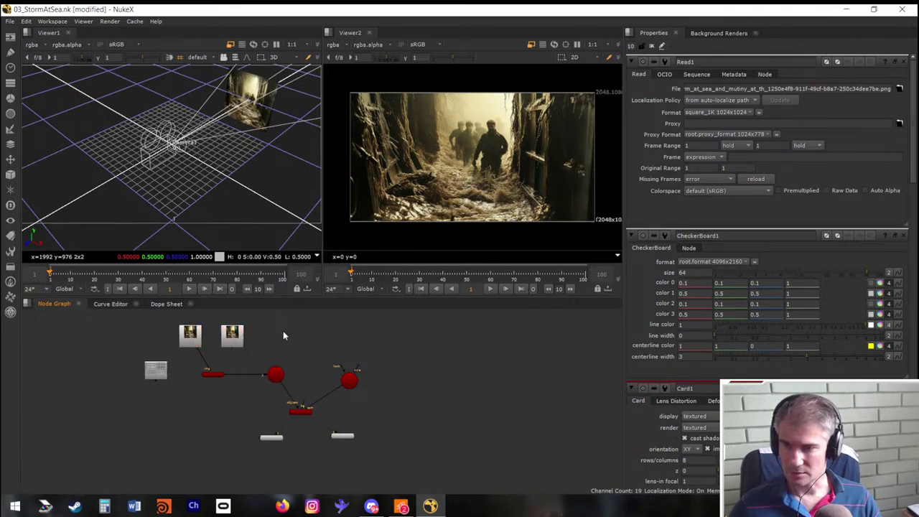
pyautogui.hotkey('ctrl', 'v')
pyautogui.click(316, 339)
pyautogui.hotkey('ctrl', 'v')
pyautogui.click(373, 341)
pyautogui.hotkey('ctrl', 'v')
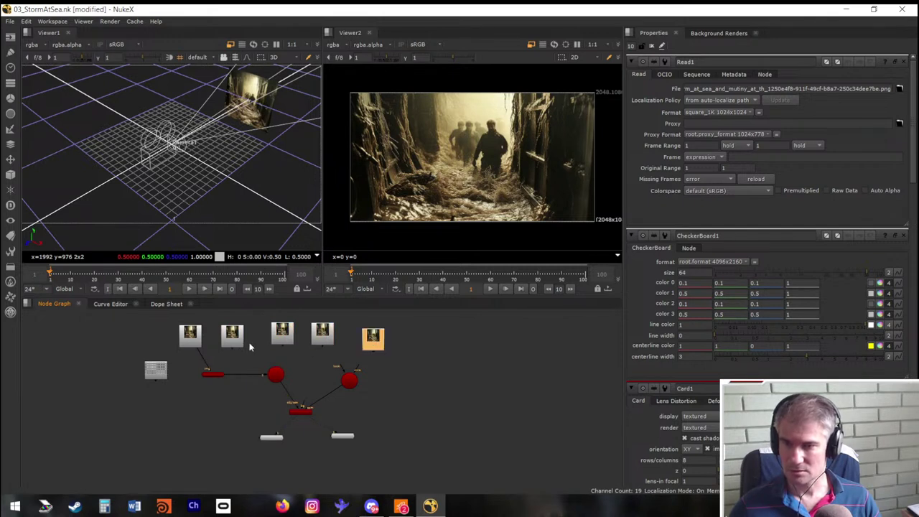
# Open the properties of Read2 and Read1, and replace Read1's file with the 02_Mutany image ending in f717df51bc2d.png
pyautogui.doubleClick(239, 341)
pyautogui.doubleClick(192, 343)
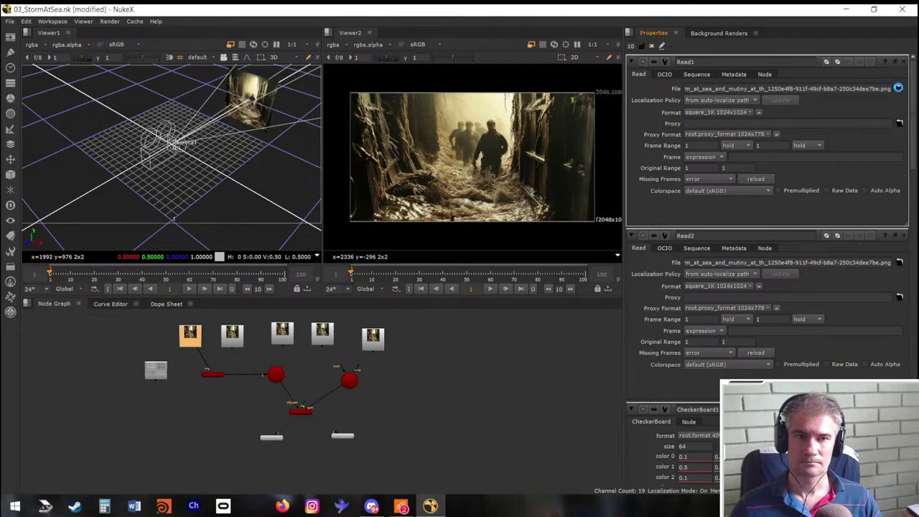
pyautogui.click(899, 88)
pyautogui.doubleClick(406, 145)
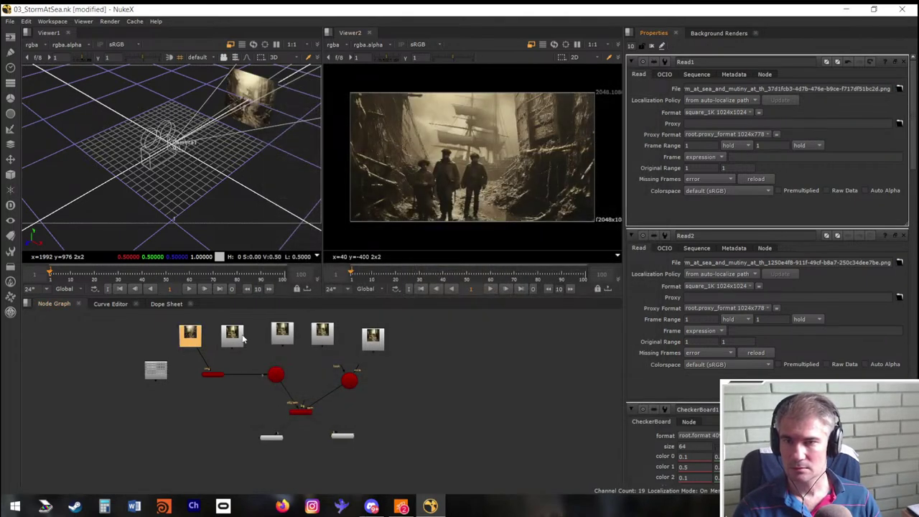
# Duplicate Read1 above the CheckerBoard1 node, and replace the original's file with the 02_Mutany image ending in 402da94a5393.png
pyautogui.click(191, 341)
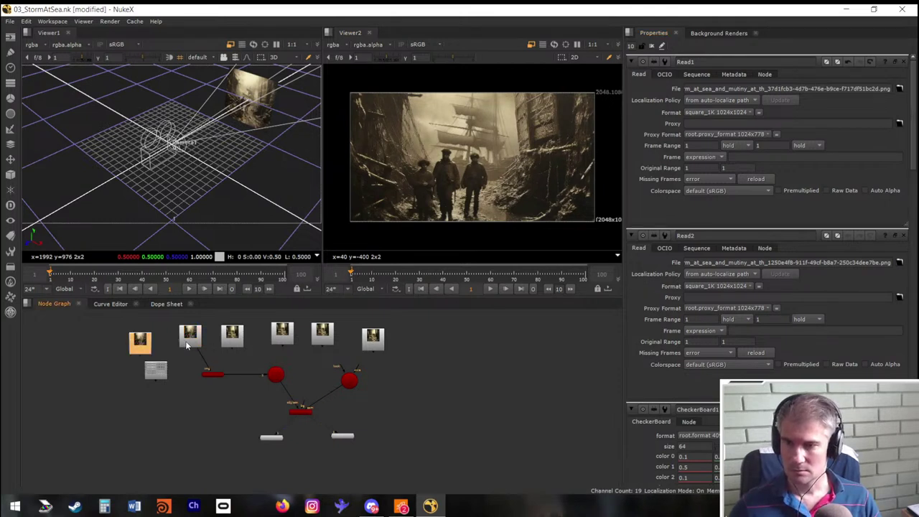
pyautogui.hotkey('ctrl', 'v')
pyautogui.click(899, 88)
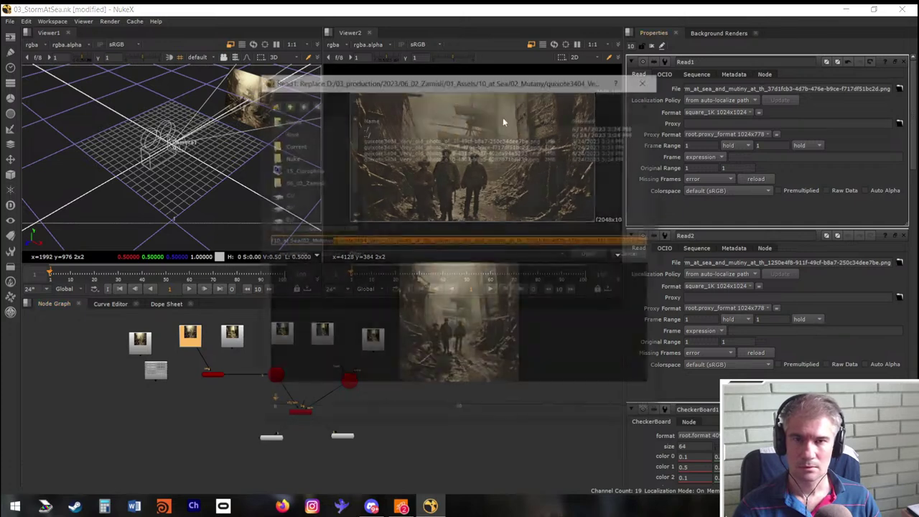
pyautogui.doubleClick(384, 152)
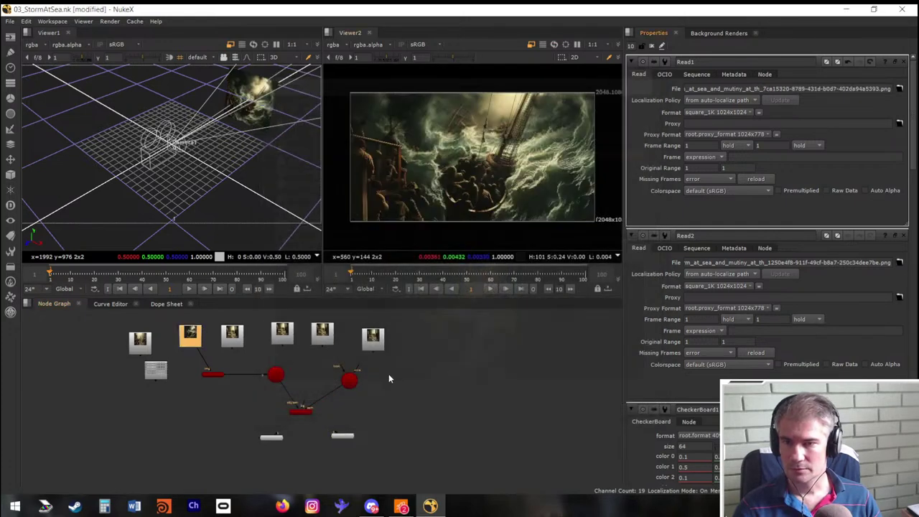
# Delete the three spare Read copies above Scene1 and Camera1, and paste a copy of Read1 at the far end of the image row
pyautogui.moveTo(418, 356); pyautogui.dragTo(279, 318)
pyautogui.press('Delete')
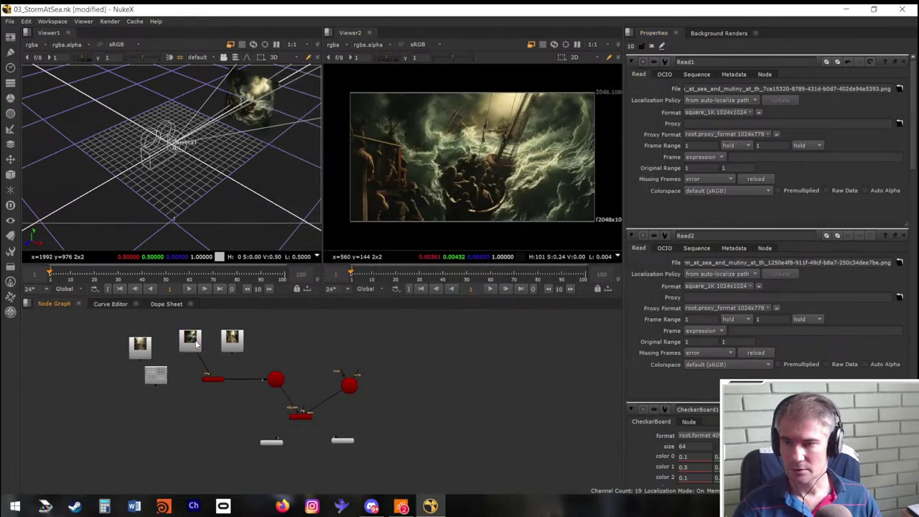
pyautogui.click(187, 345)
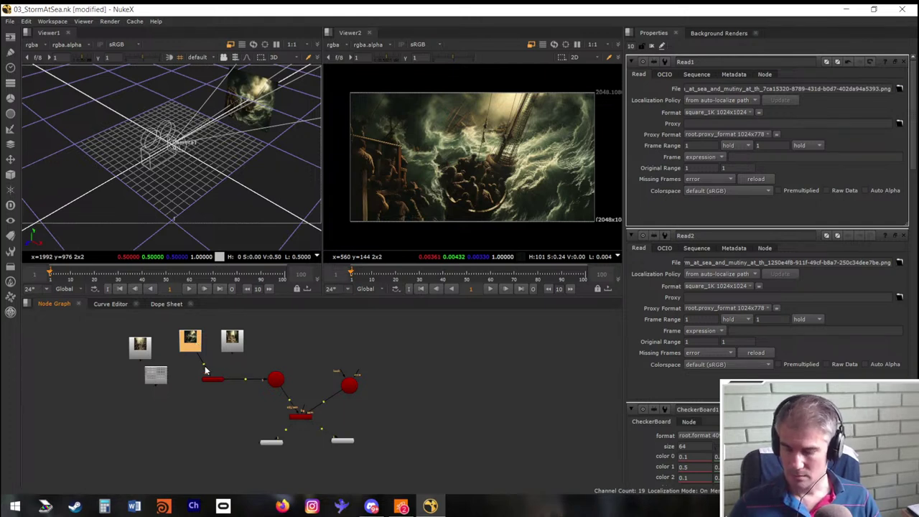
pyautogui.click(62, 347)
pyautogui.hotkey('ctrl', 'v')
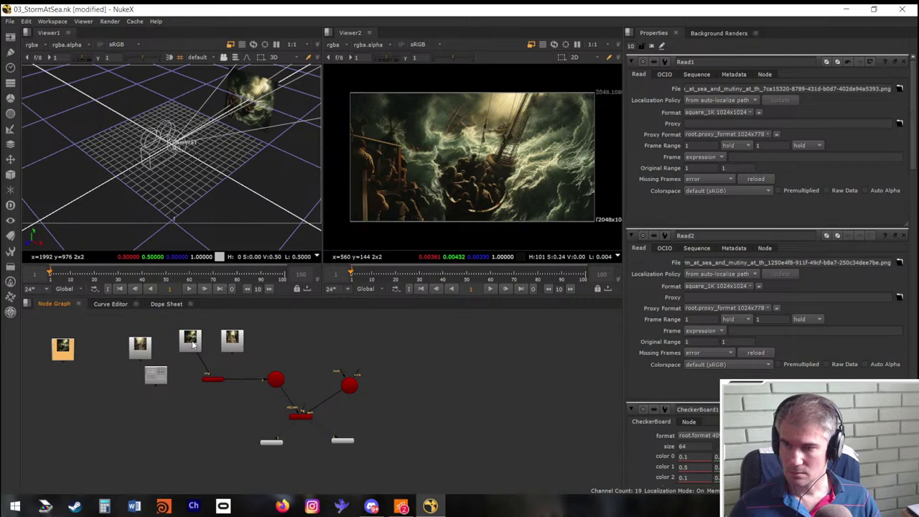
# Replace Read1's file with the 02_Mutany image ending in 6287071b6439.png
pyautogui.click(192, 343)
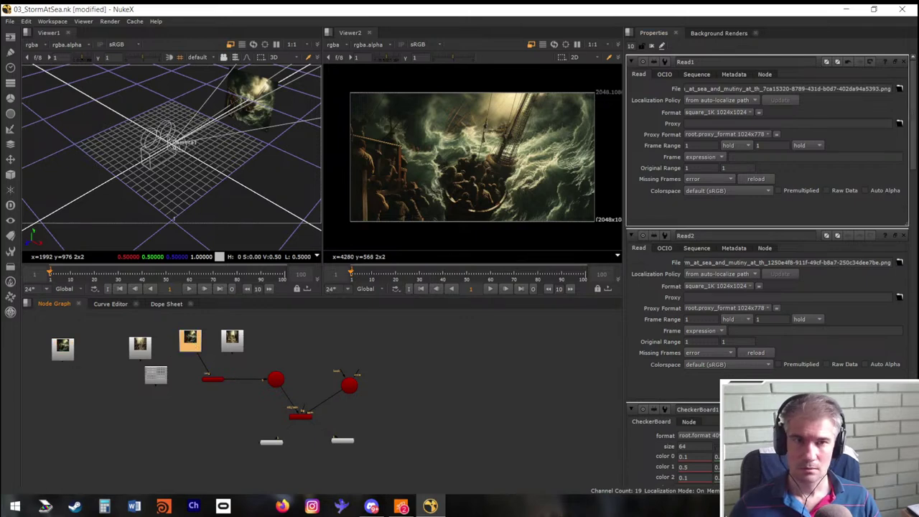
pyautogui.click(899, 88)
pyautogui.doubleClick(427, 157)
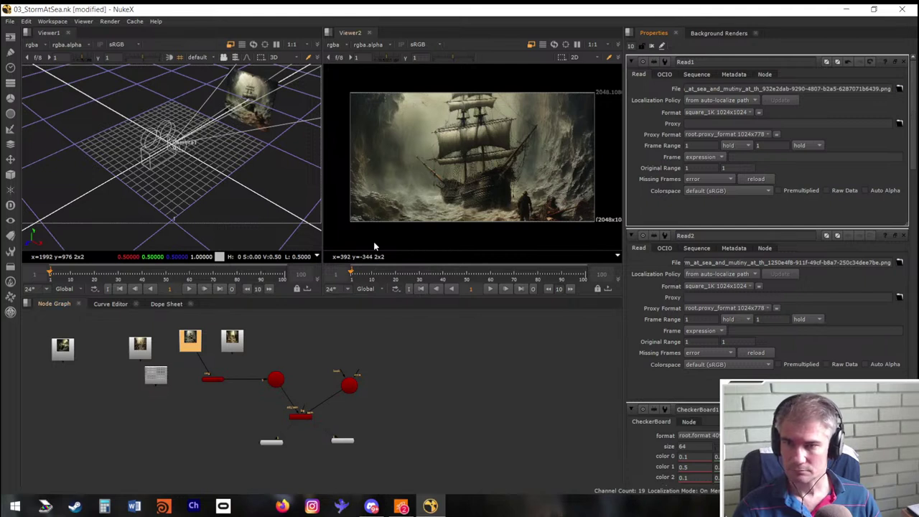
# Move Read2 slightly farther from Read1, and bring the 03_Storm File Explorer window over the Nuke workspace
pyautogui.click(240, 345)
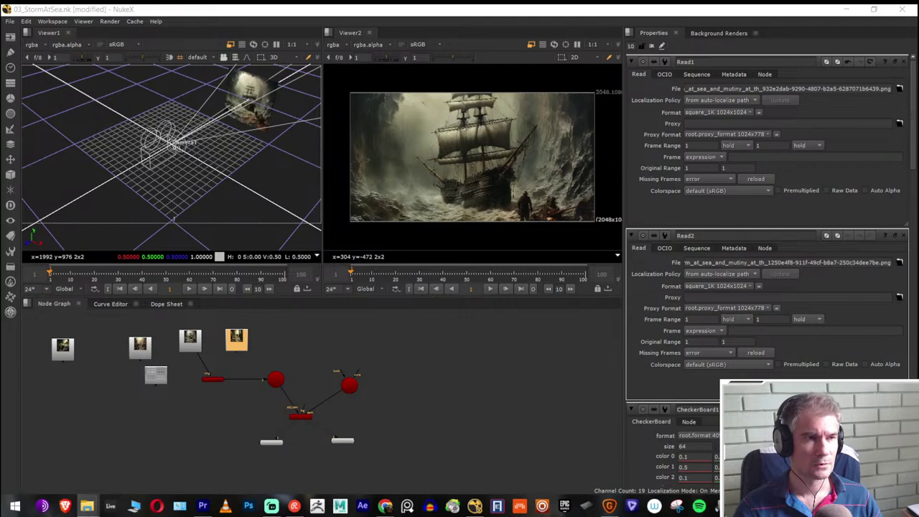
pyautogui.moveTo(918, 190); pyautogui.dragTo(361, 217)
pyautogui.doubleClick(362, 217)
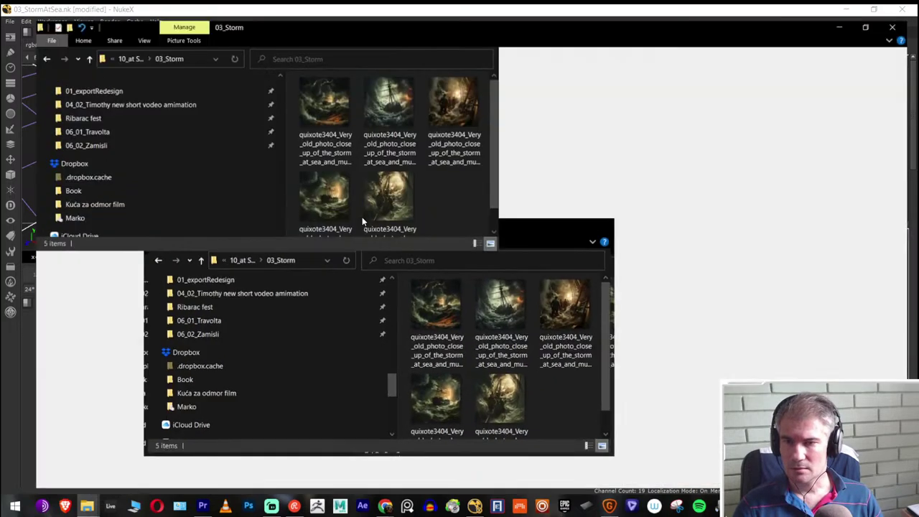
pyautogui.moveTo(457, 9); pyautogui.dragTo(316, 140)
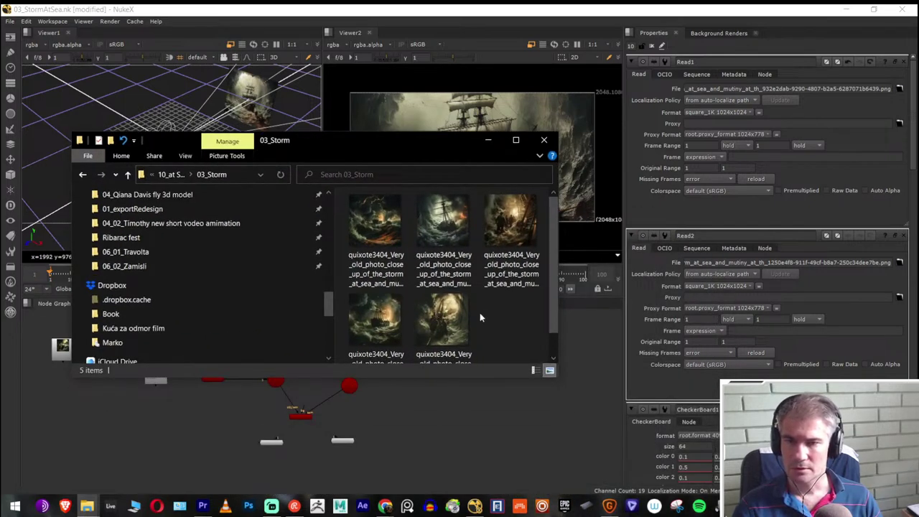
# Open the 01 folder inside 10_at Sea and look through its storm photos at full size
pyautogui.hotkey('alt', 'Up')
pyautogui.doubleClick(366, 221)
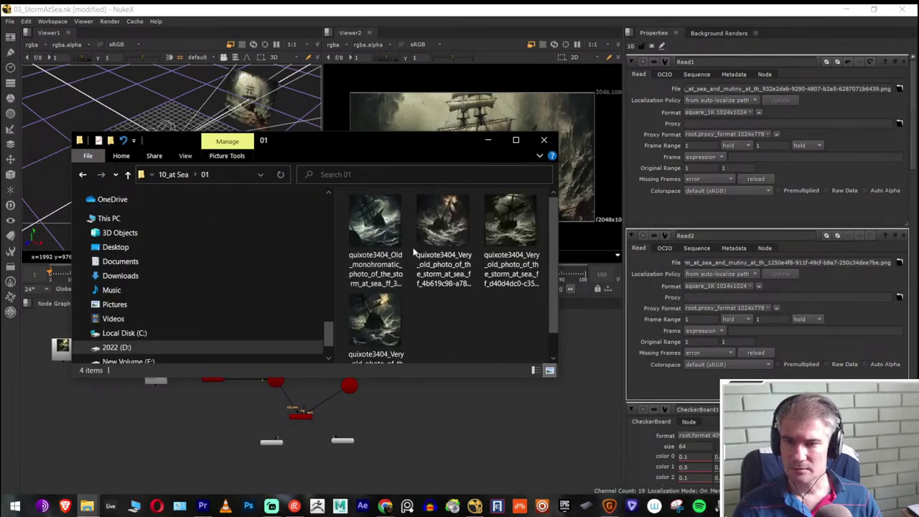
pyautogui.doubleClick(379, 237)
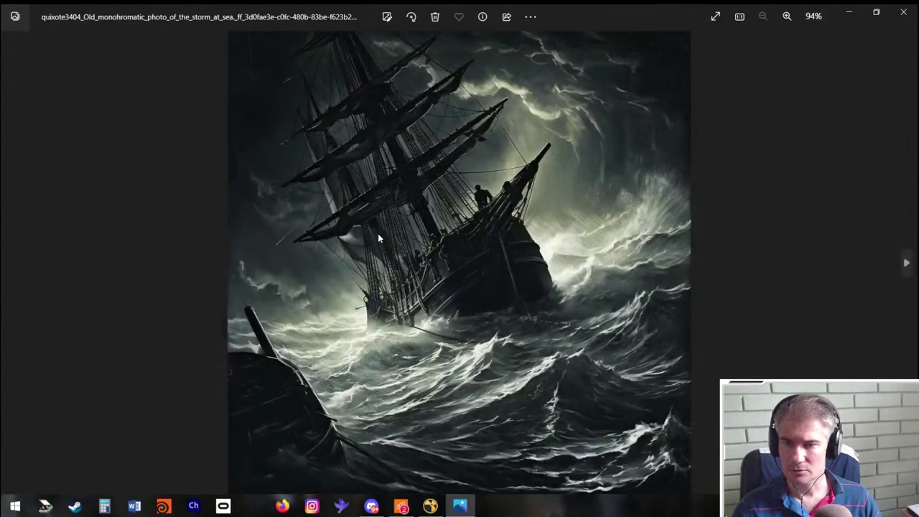
pyautogui.press('Right')
pyautogui.press('Right')
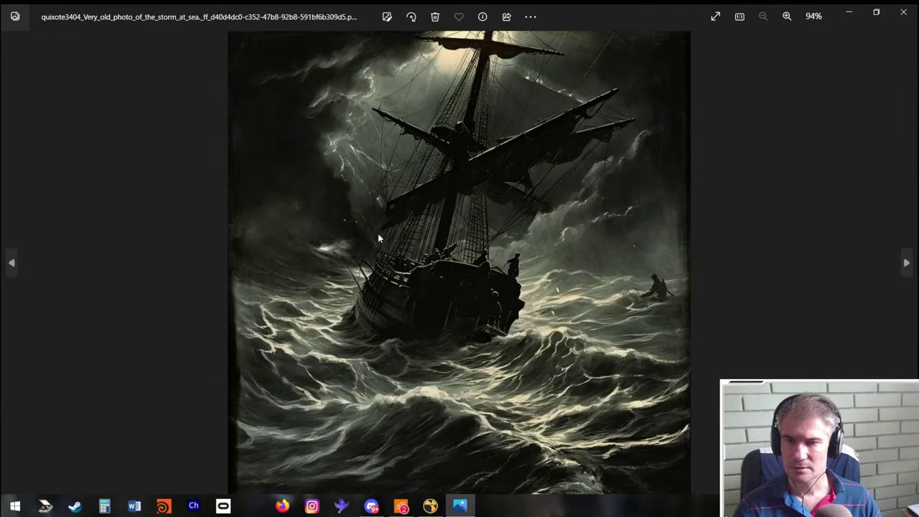
pyautogui.click(903, 12)
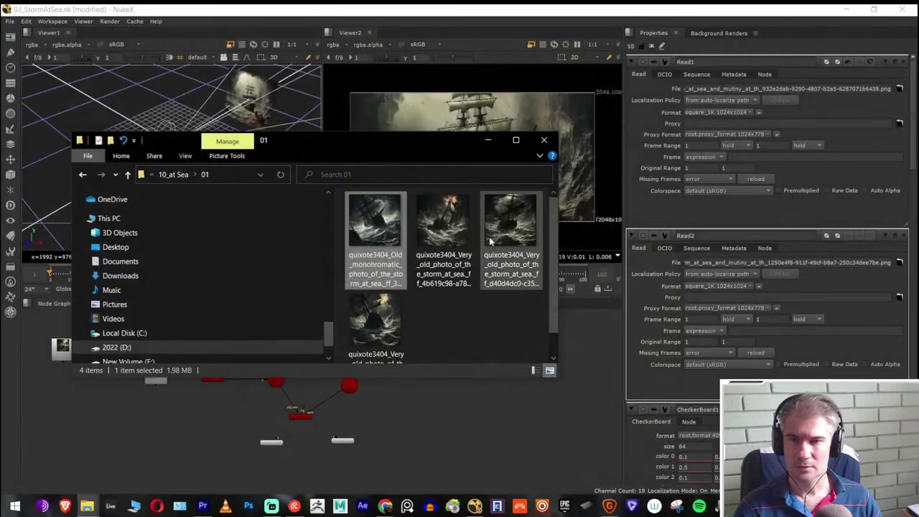
# Open the 03_Storm folder, select all its images and highlight the folder path, and return to Nuke
pyautogui.hotkey('alt', 'Left')
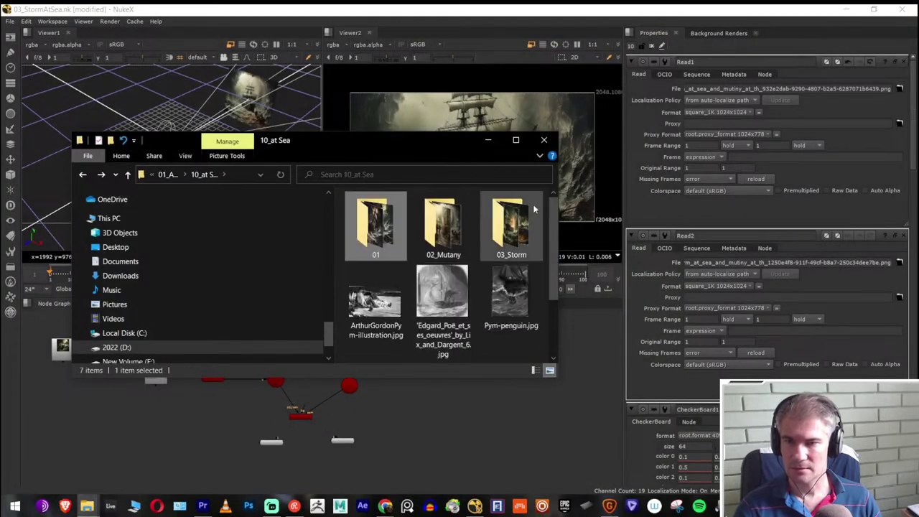
pyautogui.doubleClick(533, 208)
pyautogui.moveTo(507, 327); pyautogui.dragTo(318, 216)
pyautogui.click(247, 173)
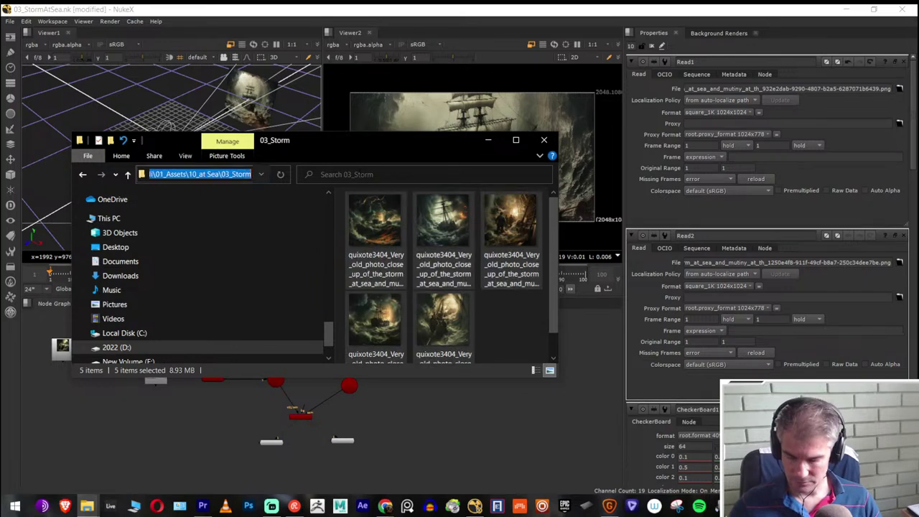
pyautogui.click(488, 141)
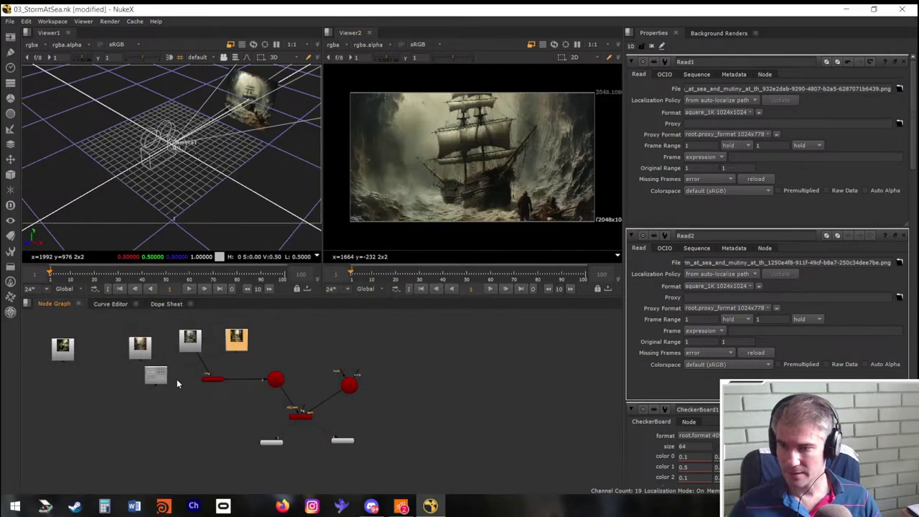
# Paste a copy of Read1 at the far end of the image row, above Camera1
pyautogui.click(188, 346)
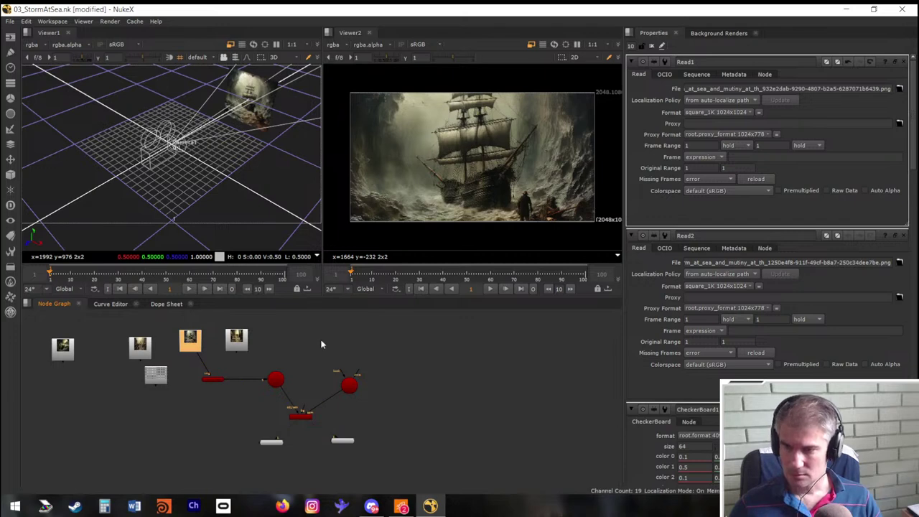
pyautogui.hotkey('ctrl', 'v')
pyautogui.click(189, 345)
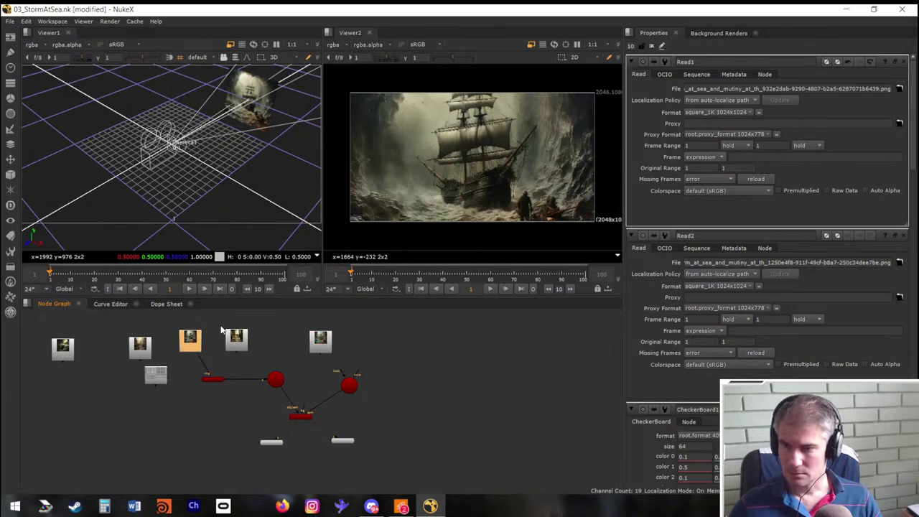
# Replace Read1's file with the 03_Storm image ending in ee1e52ec72a5.png, using the folder path copied from File Explorer
pyautogui.press('r')
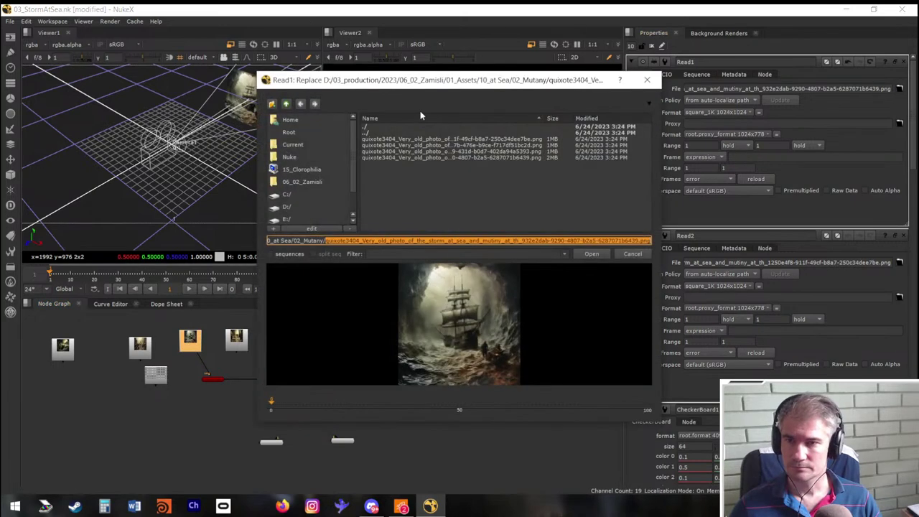
pyautogui.hotkey('ctrl', 'v')
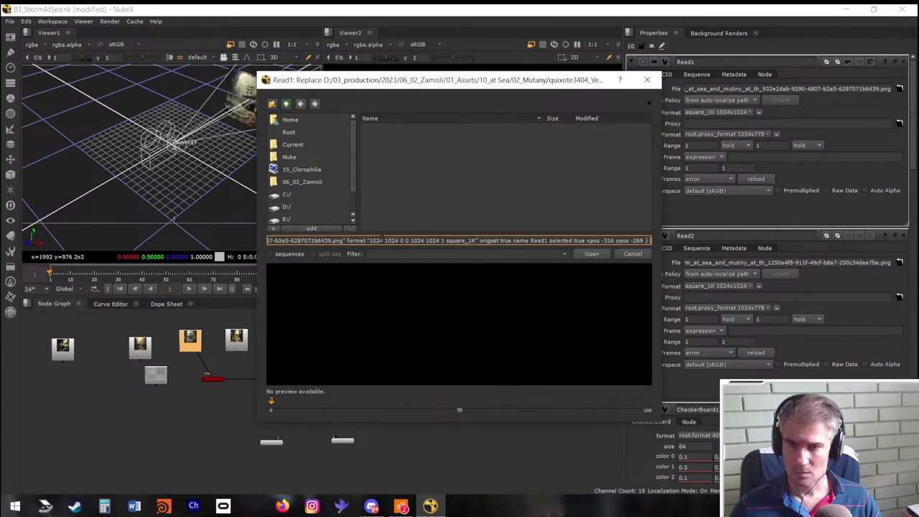
pyautogui.hotkey('alt', 'Tab')
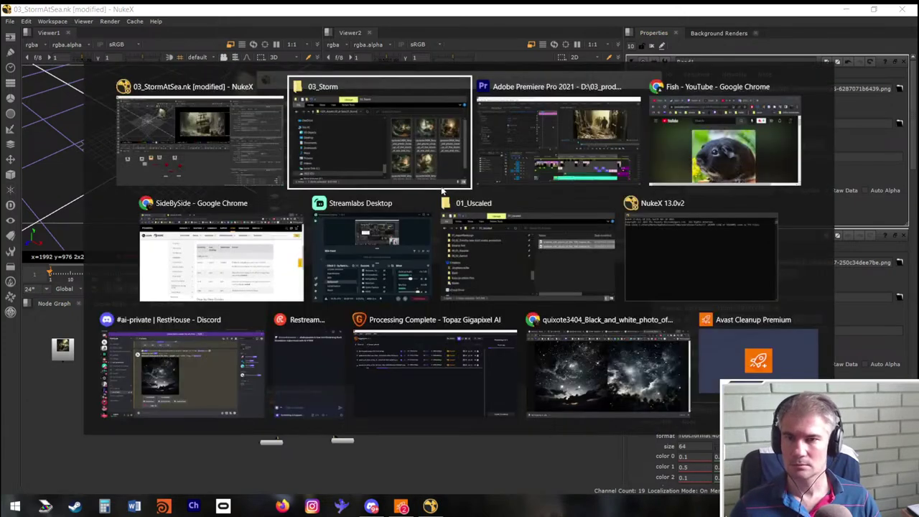
pyautogui.click(244, 175)
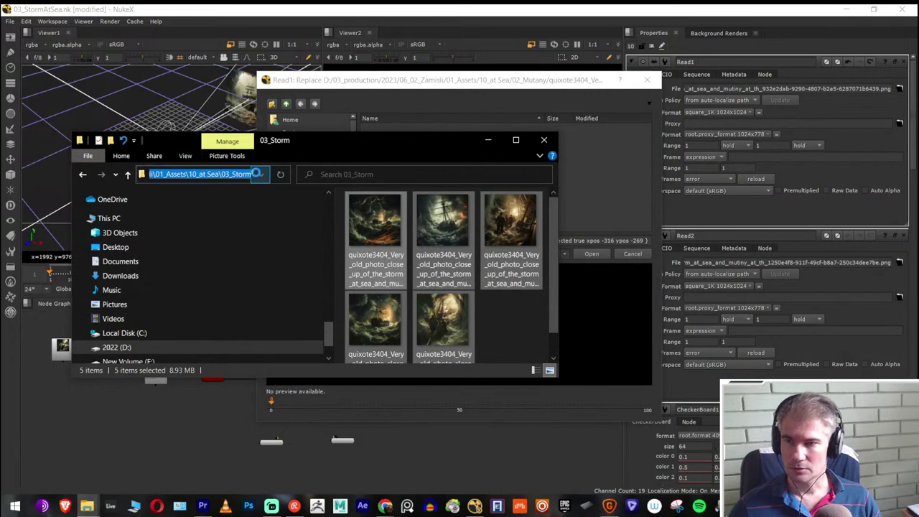
pyautogui.hotkey('ctrl', 'c')
pyautogui.click(490, 139)
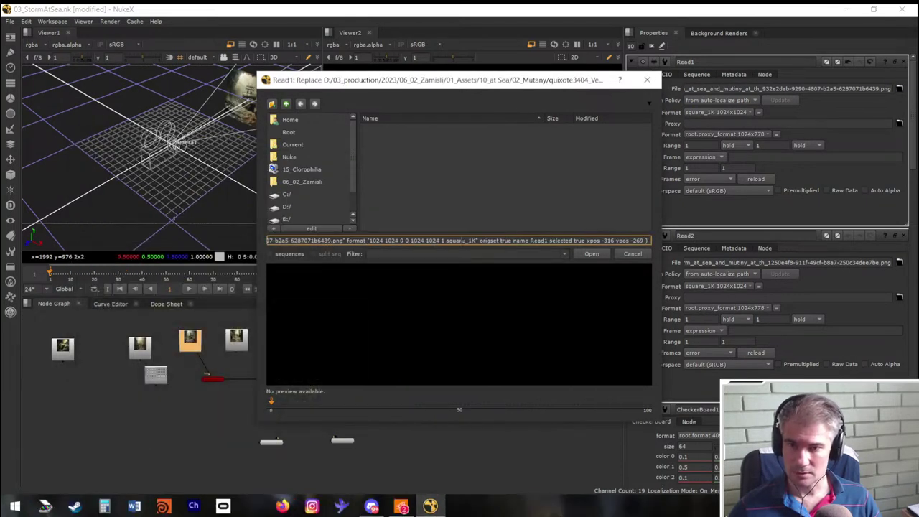
pyautogui.hotkey('ctrl', 'a')
pyautogui.hotkey('ctrl', 'v')
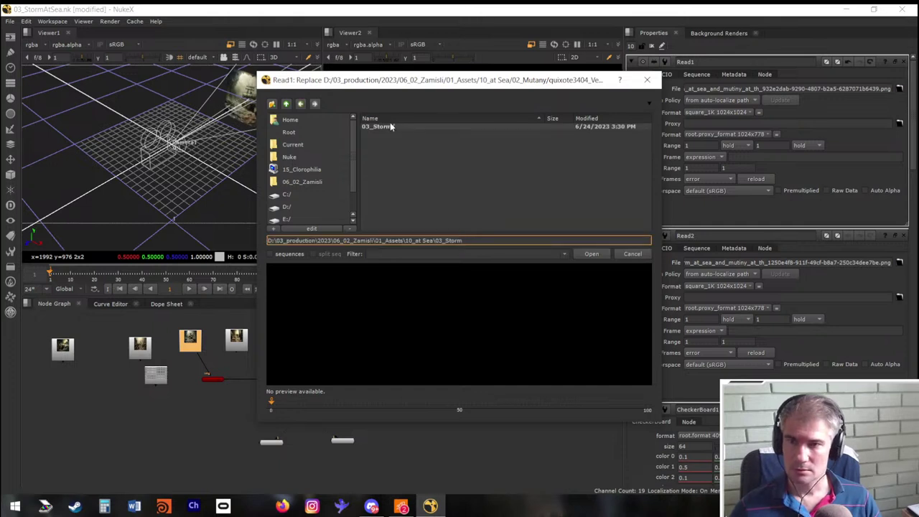
pyautogui.doubleClick(392, 128)
pyautogui.click(395, 127)
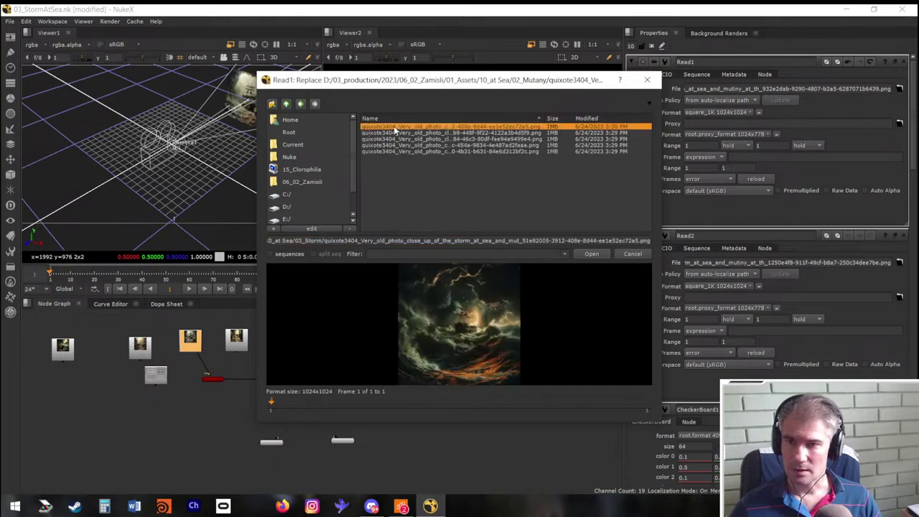
pyautogui.click(590, 254)
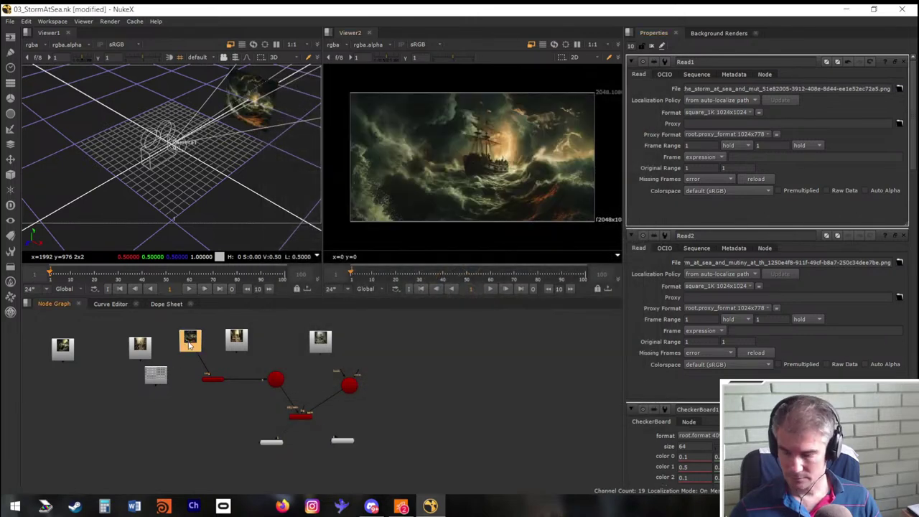
# Duplicate the storm-image Read1 and place the copy above the image row, between Read2 and Read4
pyautogui.scroll(2, 210, 395)
pyautogui.scroll(2, 210, 394)
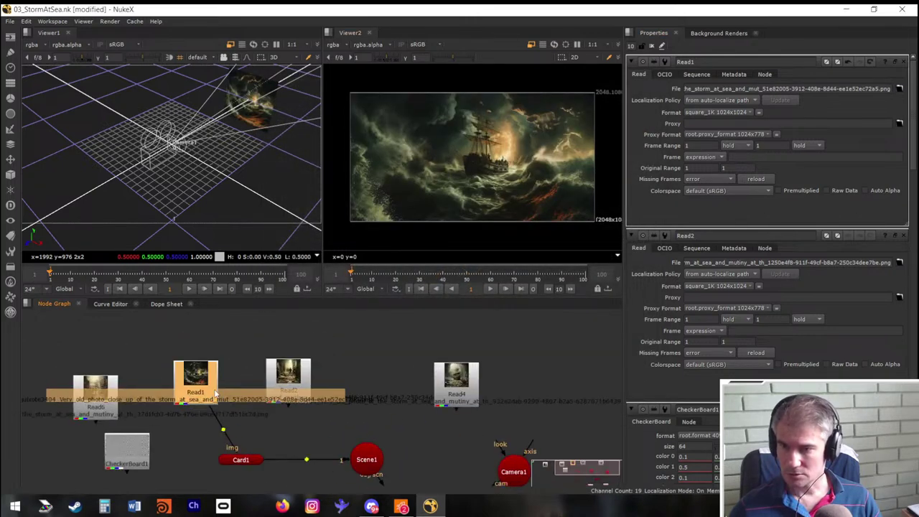
pyautogui.click(256, 325)
pyautogui.hotkey('ctrl', 'v')
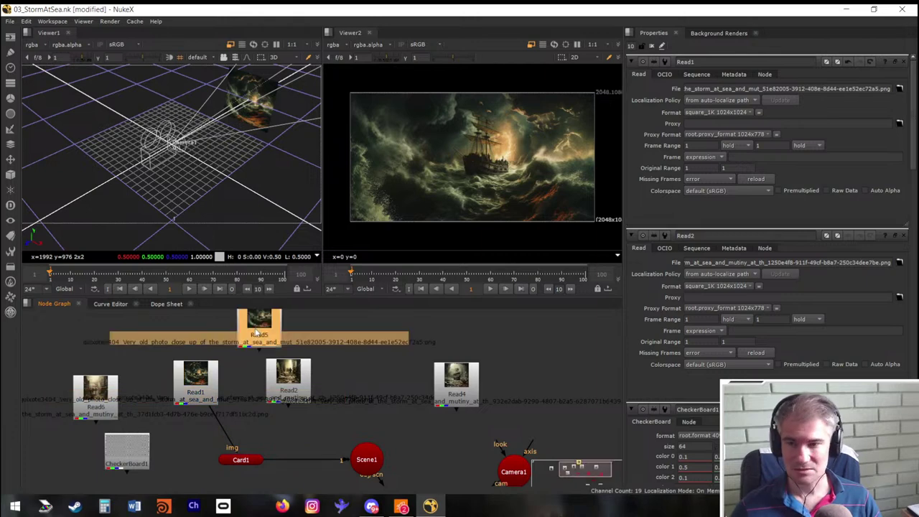
pyautogui.moveTo(256, 330); pyautogui.dragTo(324, 336)
# Switch to Chrome and search Google for "nuke drag and drop png"
pyautogui.hotkey('alt', 'Tab')
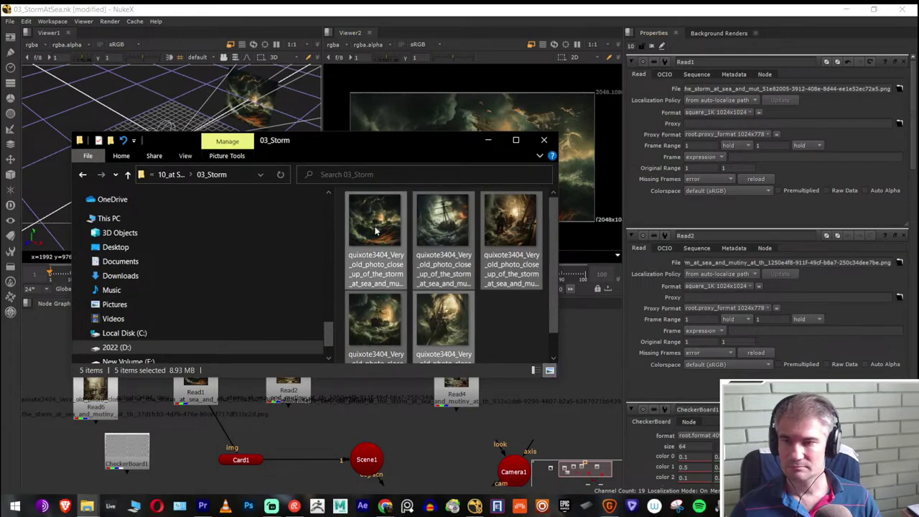
pyautogui.hotkey('alt', 'Tab')
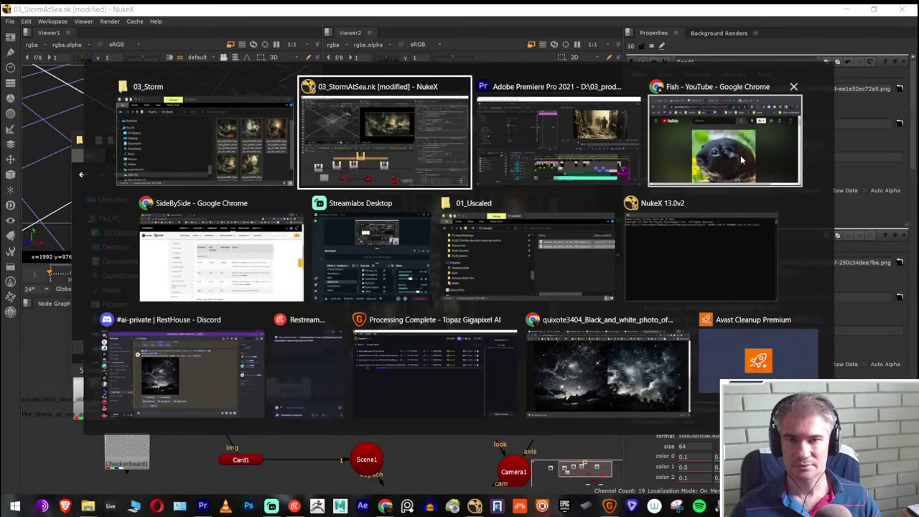
pyautogui.click(650, 383)
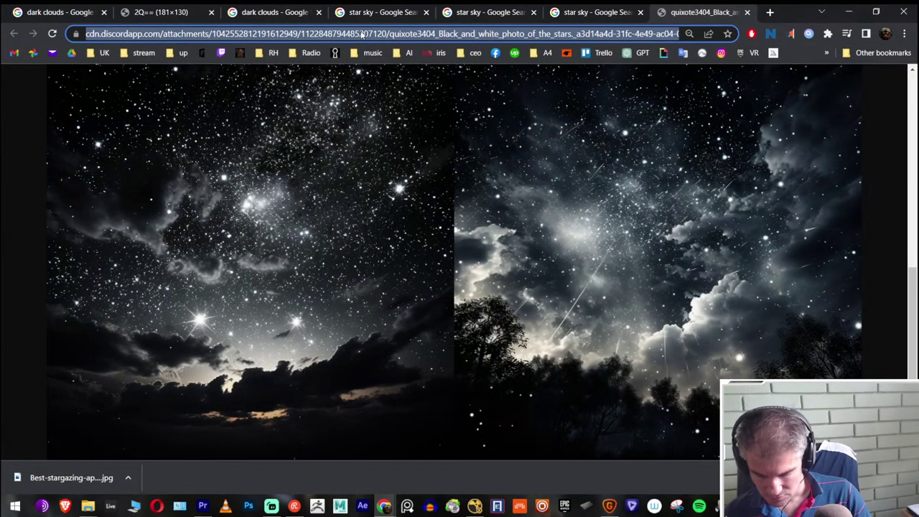
pyautogui.write('nuke d')
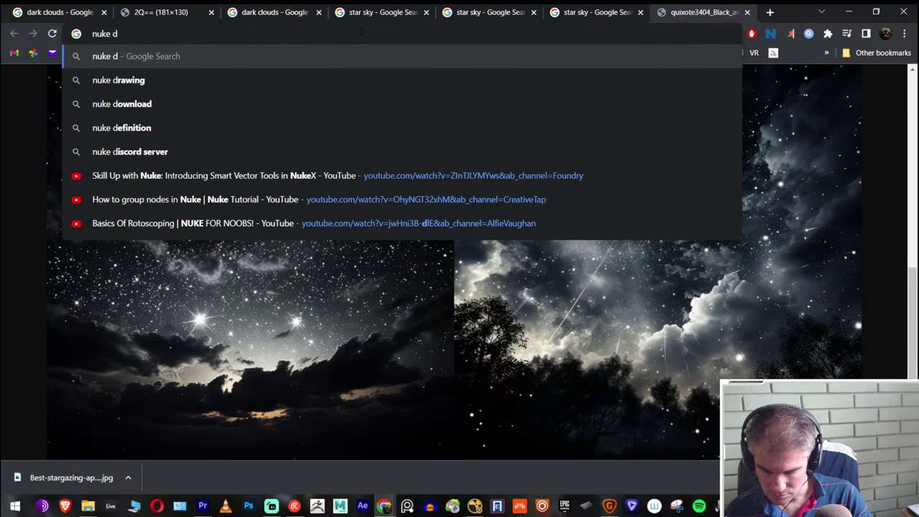
pyautogui.write('rag and')
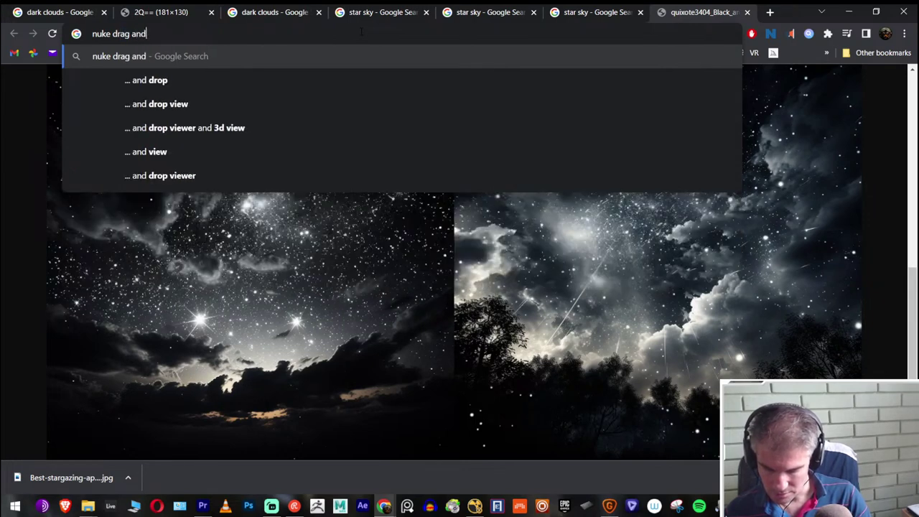
pyautogui.write(' drop png')
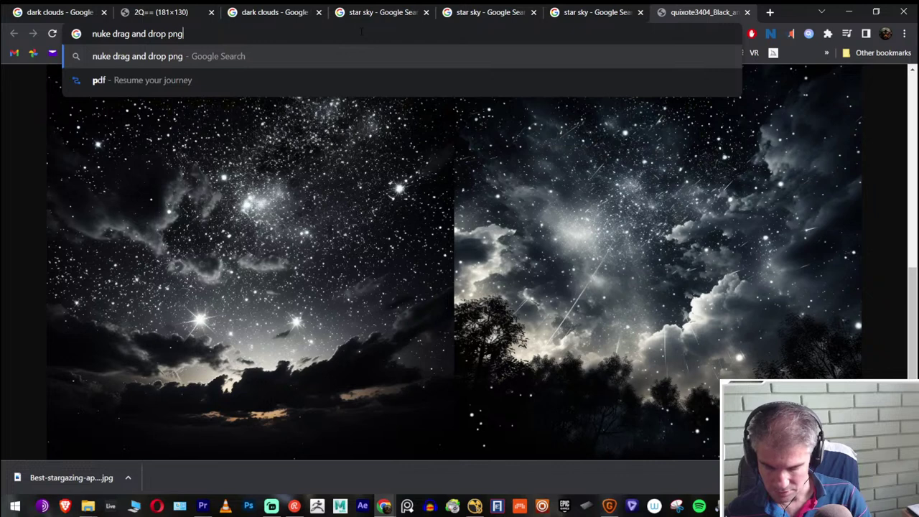
pyautogui.press('Return')
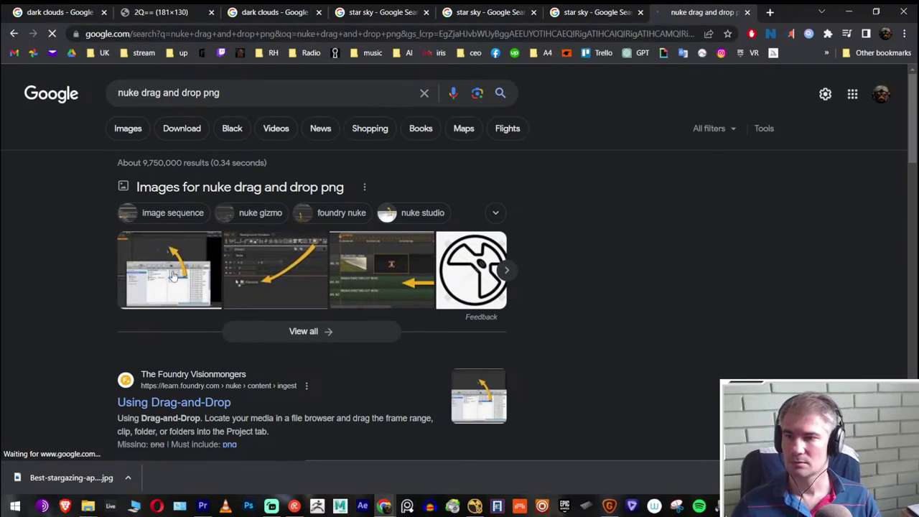
# Open Foundry's Using Drag-and-Drop documentation page and examine how dragged single files and image sequences are ingested
pyautogui.click(147, 286)
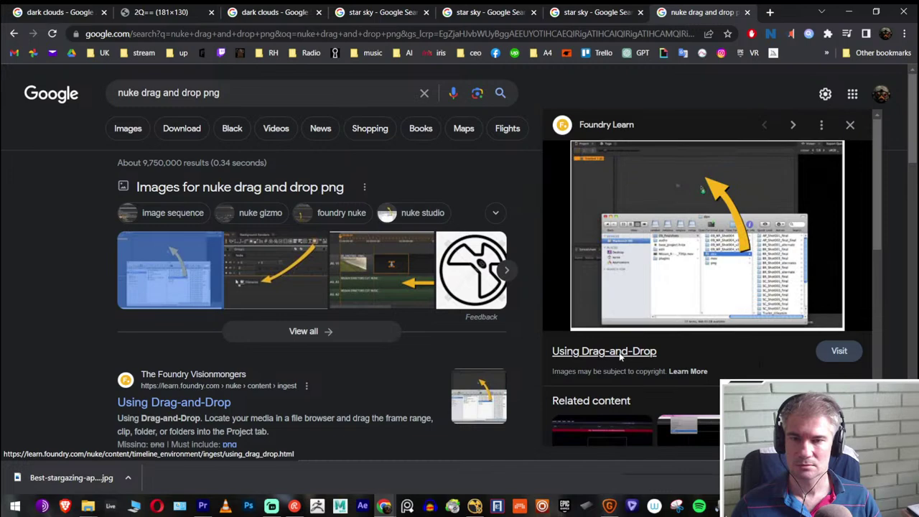
pyautogui.rightClick(620, 355)
pyautogui.click(663, 362)
pyautogui.scroll(-3, 230, 223)
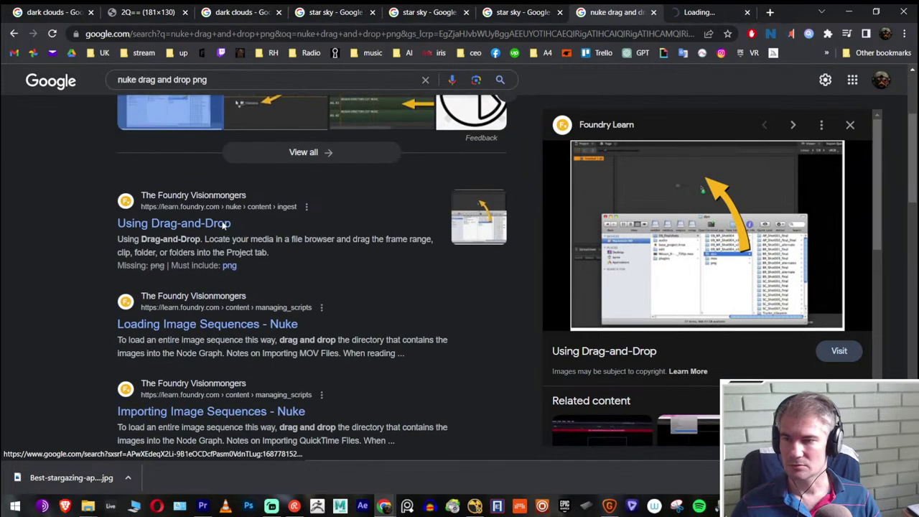
pyautogui.click(222, 225)
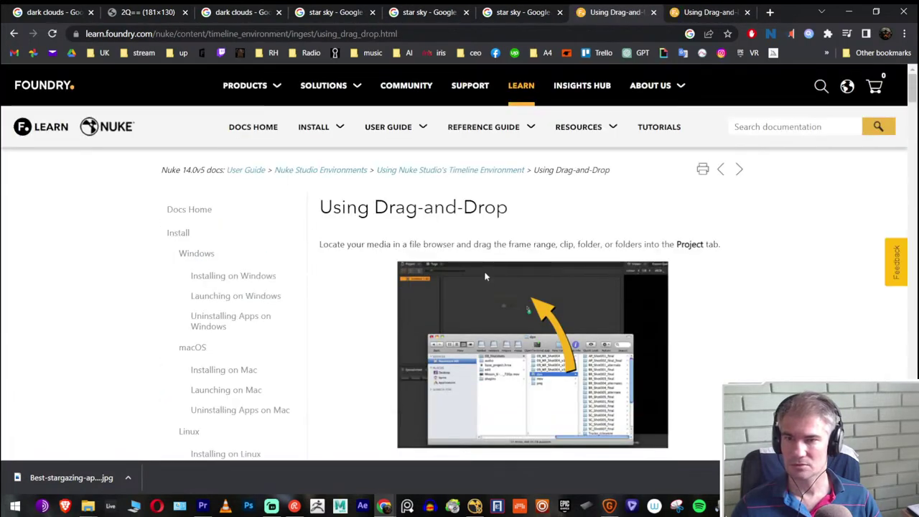
pyautogui.scroll(-5, 434, 246)
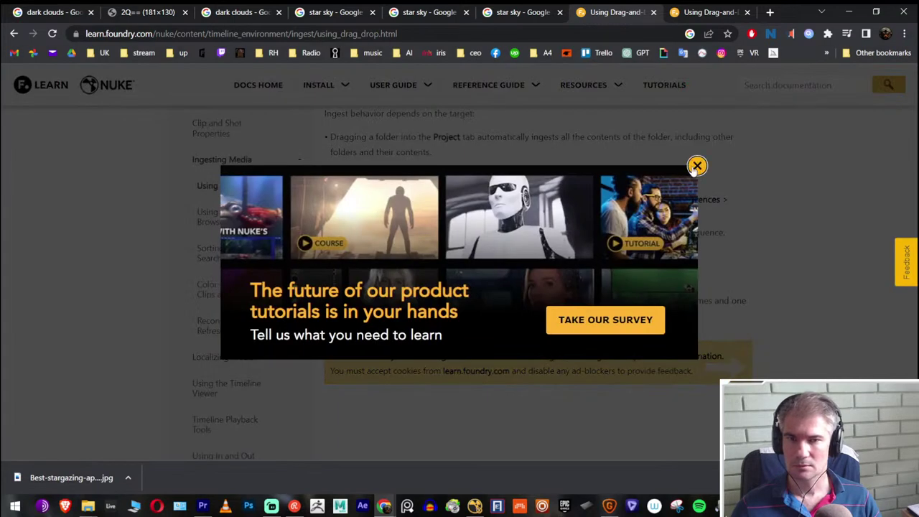
pyautogui.press('Escape')
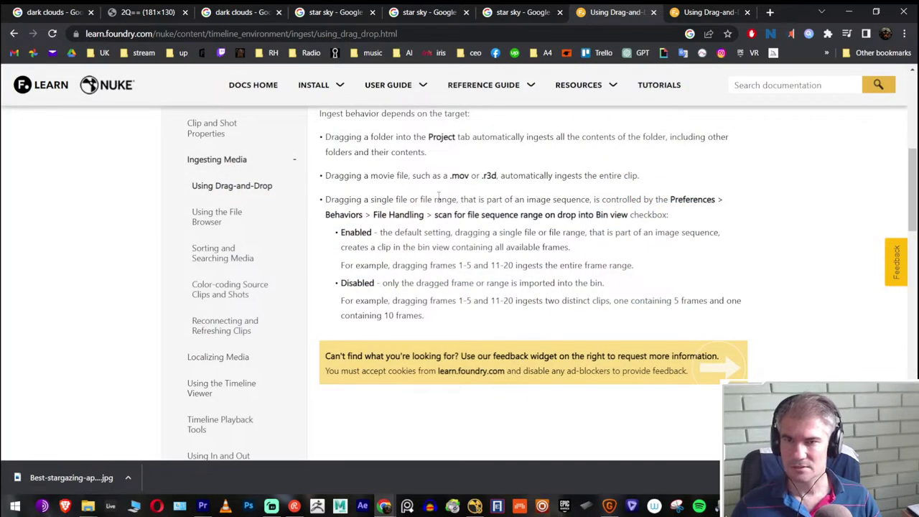
# Read the Using Drag-and-Drop notes on single files and highlight the preference path for scanning file sequence ranges
pyautogui.scroll(1, 335, 195)
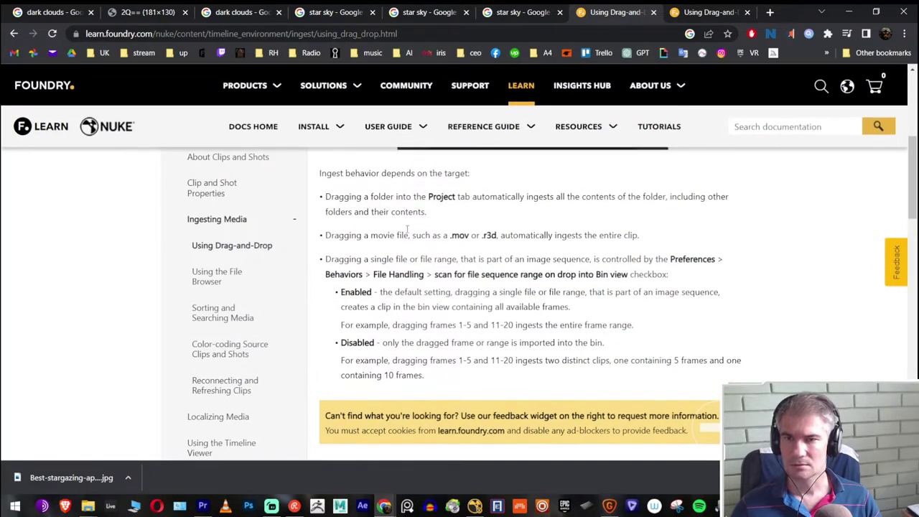
pyautogui.scroll(1, 533, 230)
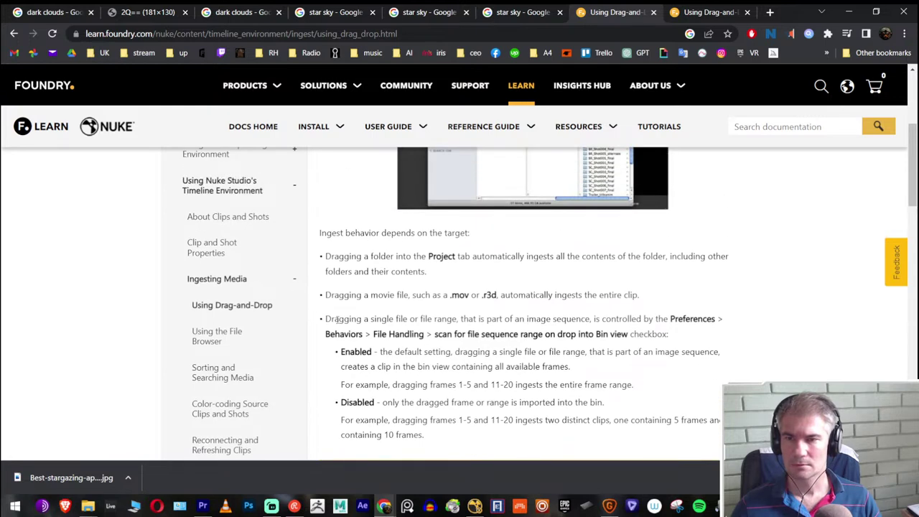
pyautogui.moveTo(335, 319); pyautogui.dragTo(686, 323)
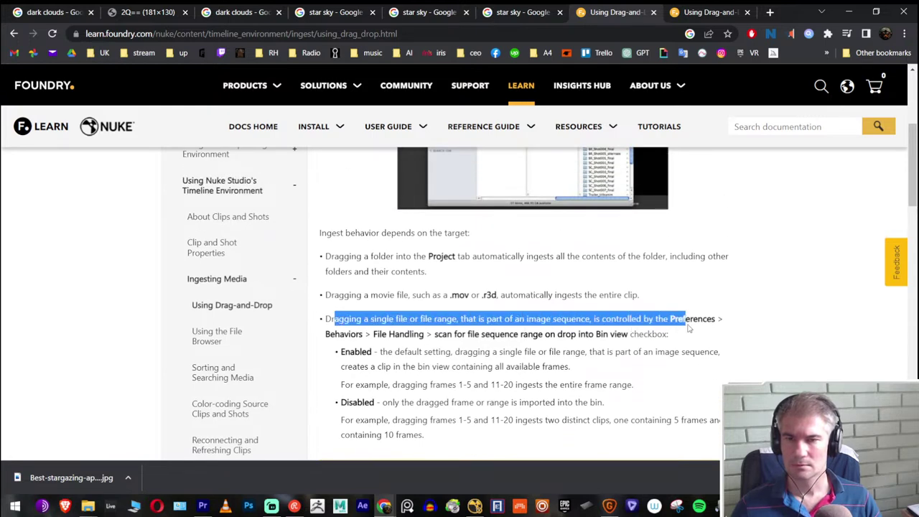
pyautogui.moveTo(325, 335); pyautogui.dragTo(503, 335)
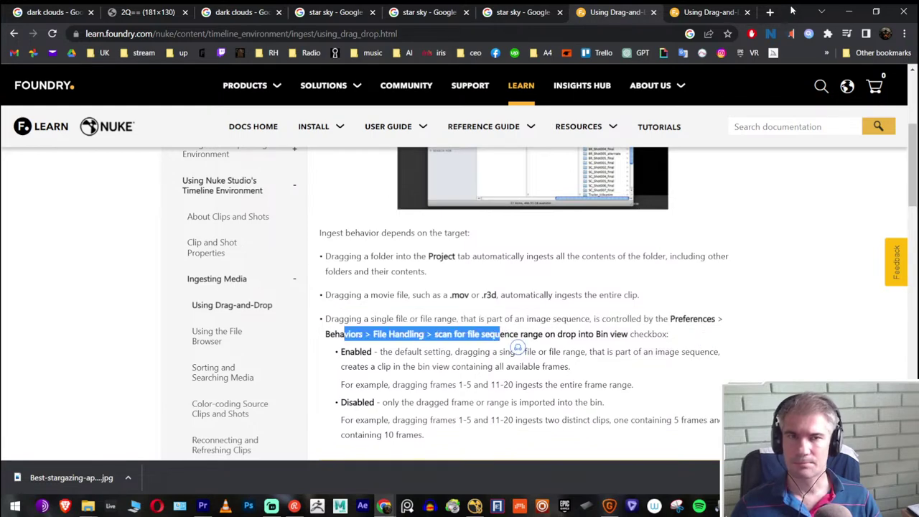
# Switch to NukeX, clear the 03_Storm folder window out of the way, and open the File Handling preferences
pyautogui.hotkey('alt', 'Tab')
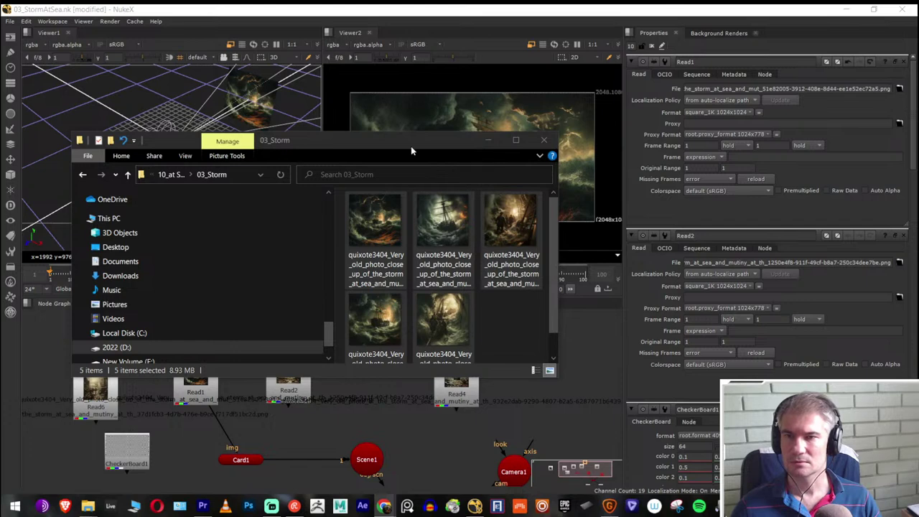
pyautogui.moveTo(411, 146); pyautogui.dragTo(397, 220)
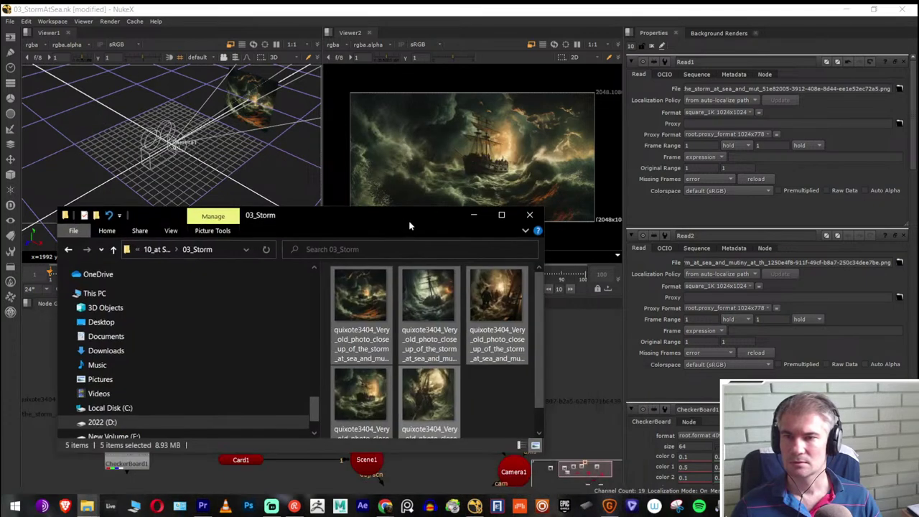
pyautogui.click(474, 215)
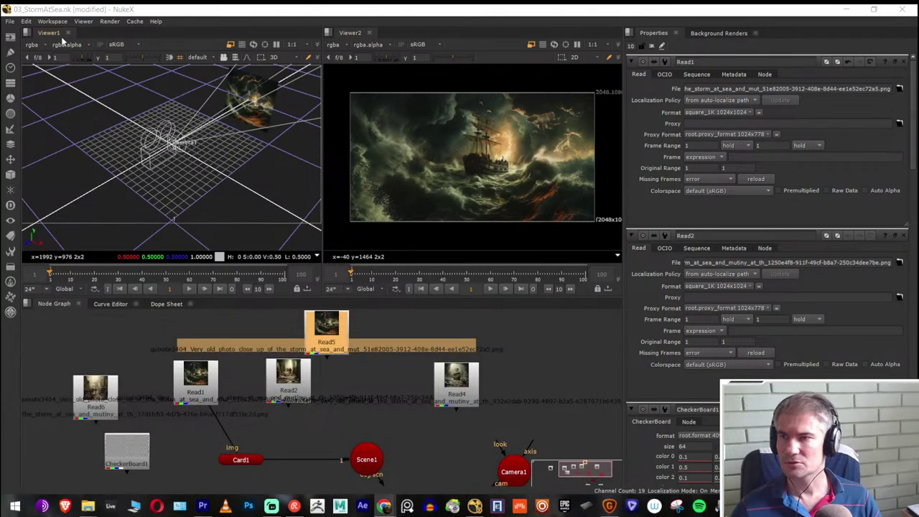
pyautogui.click(26, 21)
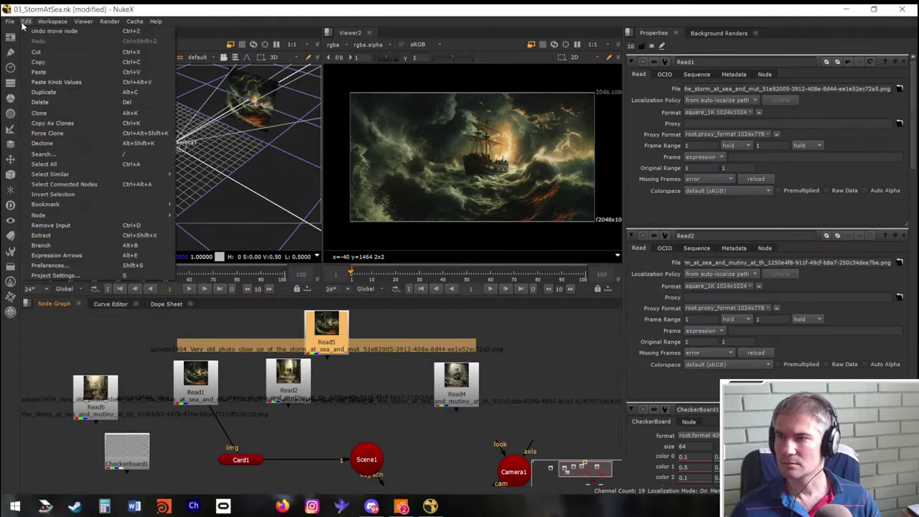
pyautogui.click(92, 267)
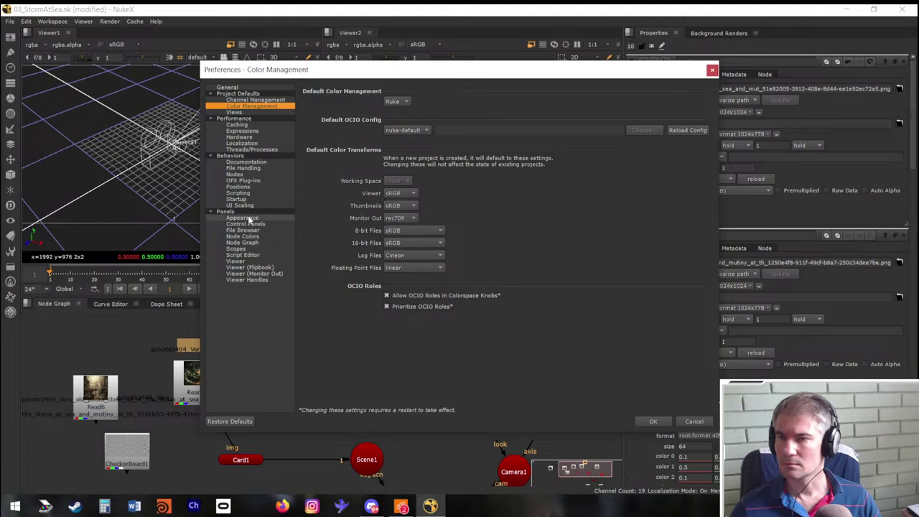
pyautogui.click(239, 169)
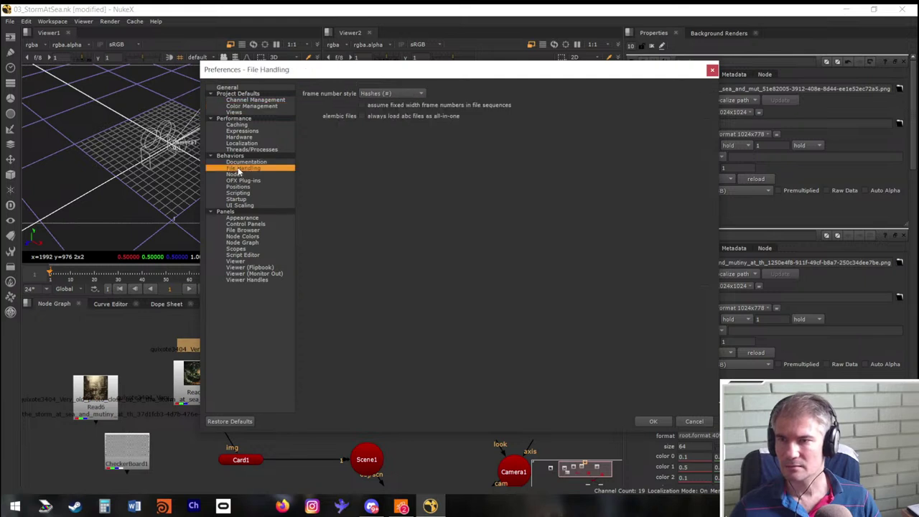
# Check the available frame number style options in the File Handling preferences
pyautogui.click(385, 94)
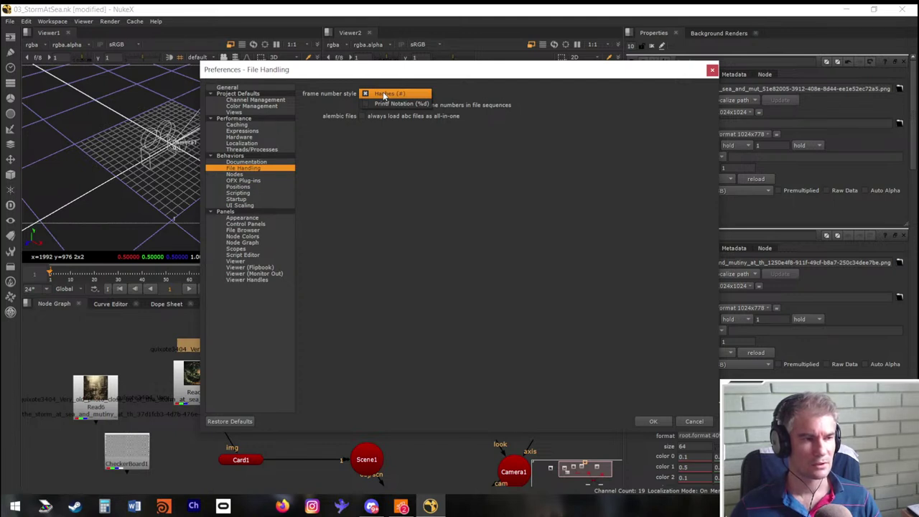
pyautogui.click(594, 151)
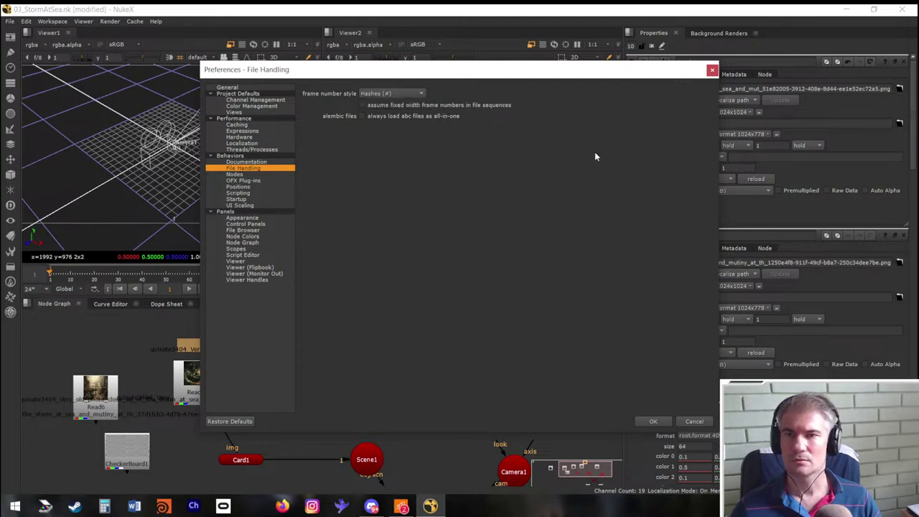
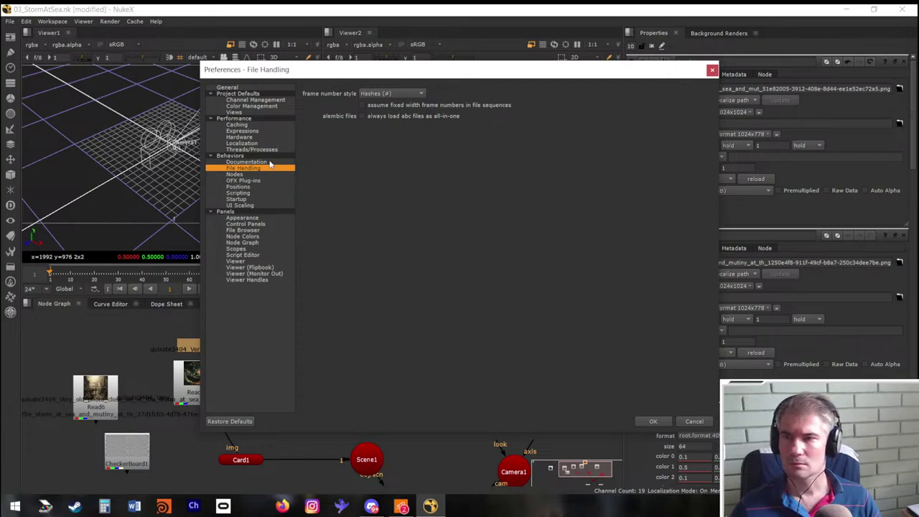
pyautogui.click(376, 94)
pyautogui.click(377, 94)
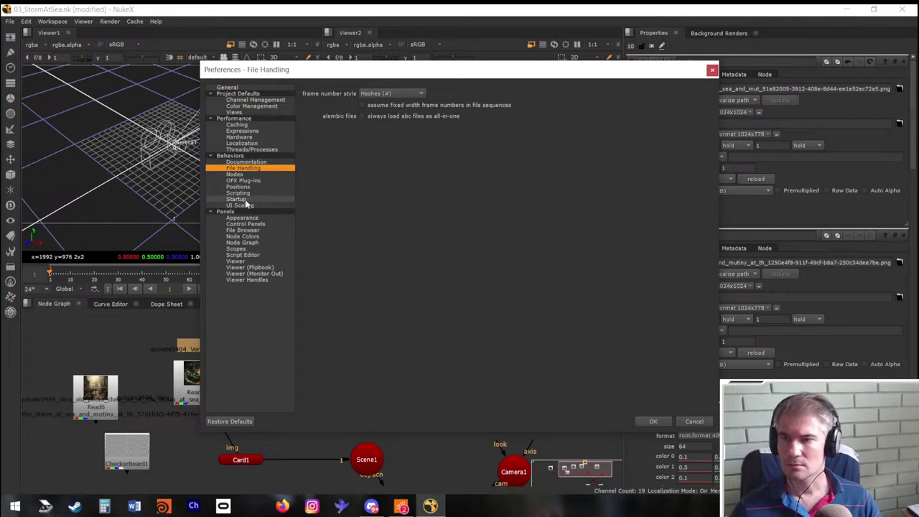
# Look through the Nodes preferences under Behaviors for the sequence scan option and return to File Handling
pyautogui.click(249, 174)
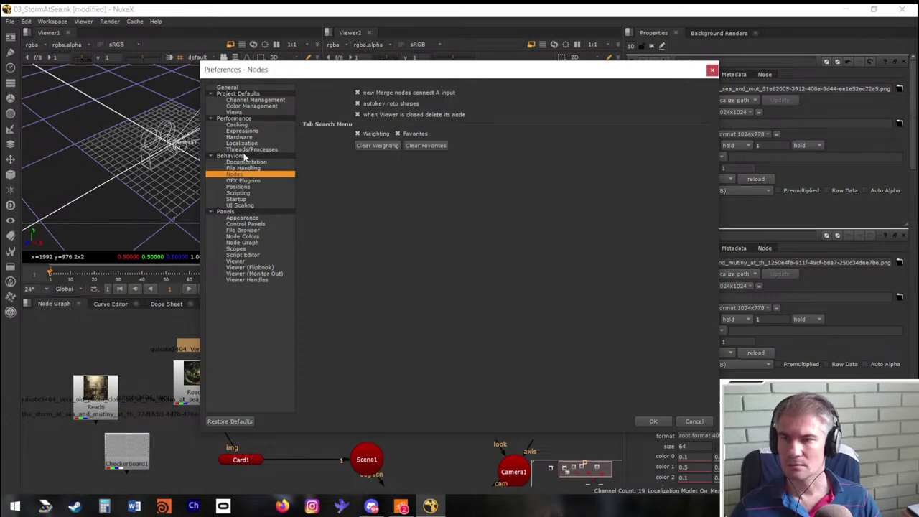
pyautogui.doubleClick(244, 156)
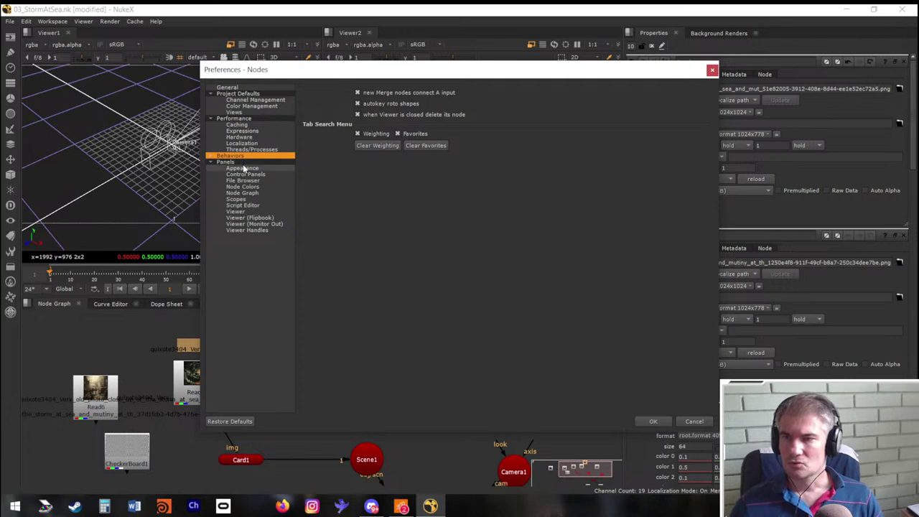
pyautogui.click(211, 157)
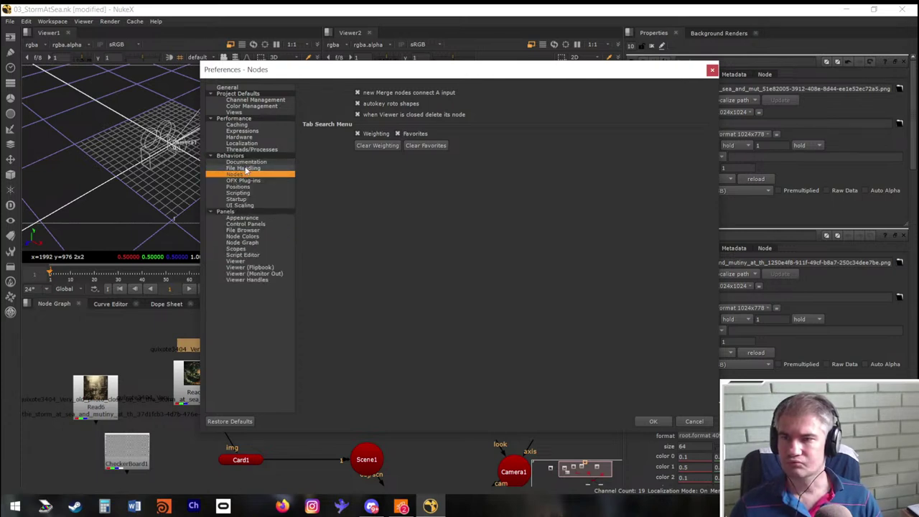
pyautogui.click(244, 168)
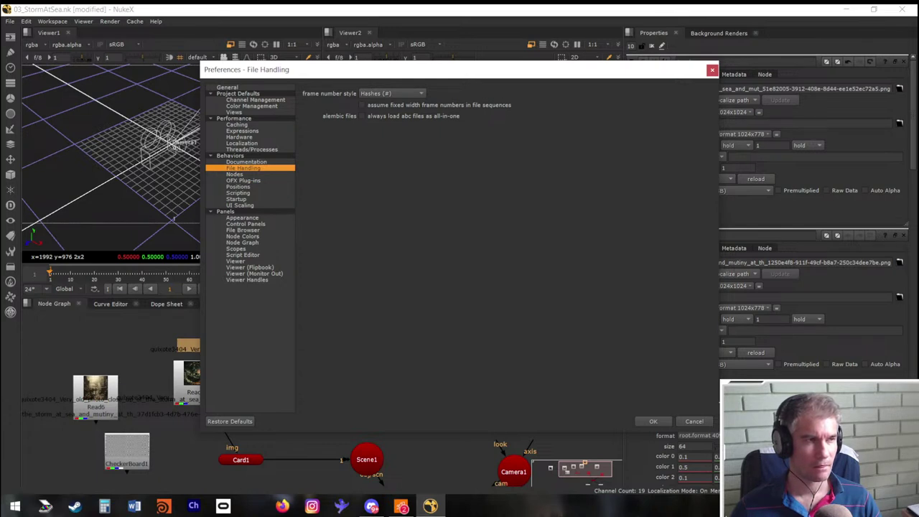
# Switch back to Chrome, maximize its window, and recheck the Using Drag-and-Drop page for the preference instructions
pyautogui.click(385, 506)
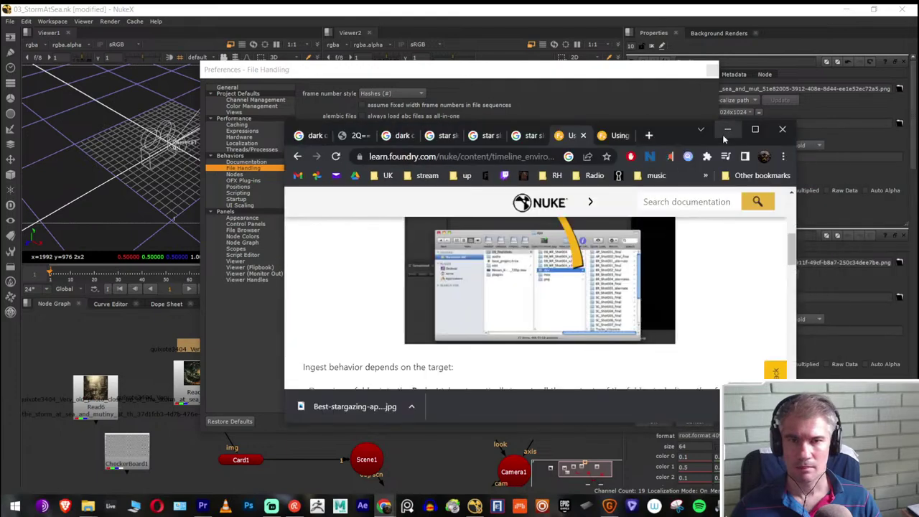
pyautogui.click(750, 131)
pyautogui.scroll(-5, 511, 245)
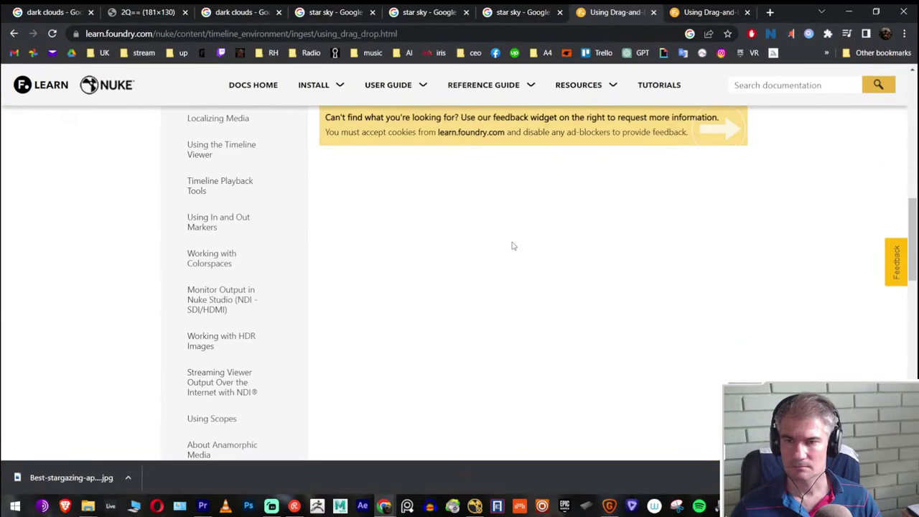
pyautogui.scroll(3, 512, 244)
pyautogui.scroll(4, 511, 244)
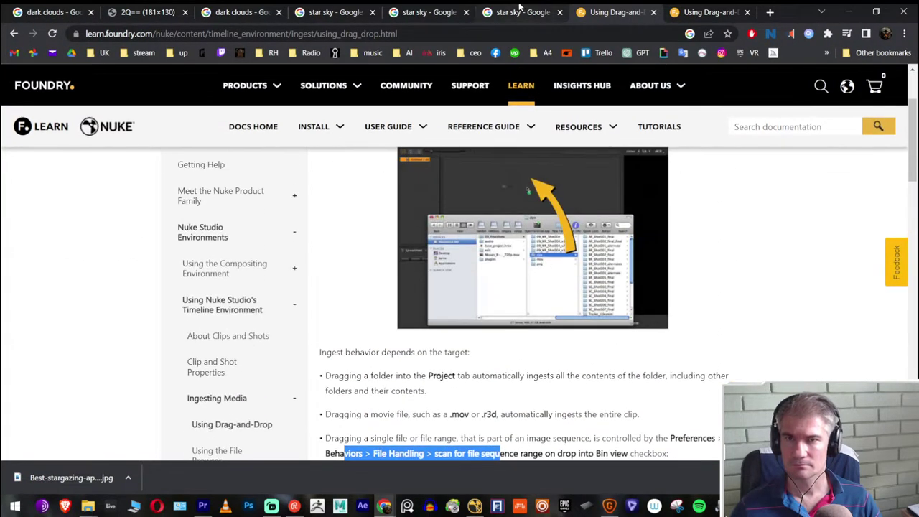
# View the second open copy of the Using Drag-and-Drop page and dismiss its survey pop-up
pyautogui.click(517, 12)
pyautogui.click(708, 12)
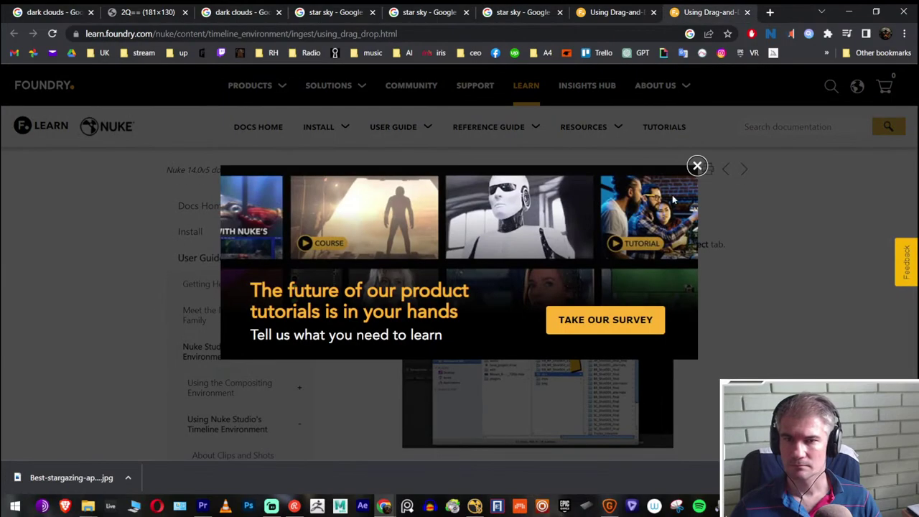
pyautogui.click(698, 166)
pyautogui.scroll(-2, 87, 215)
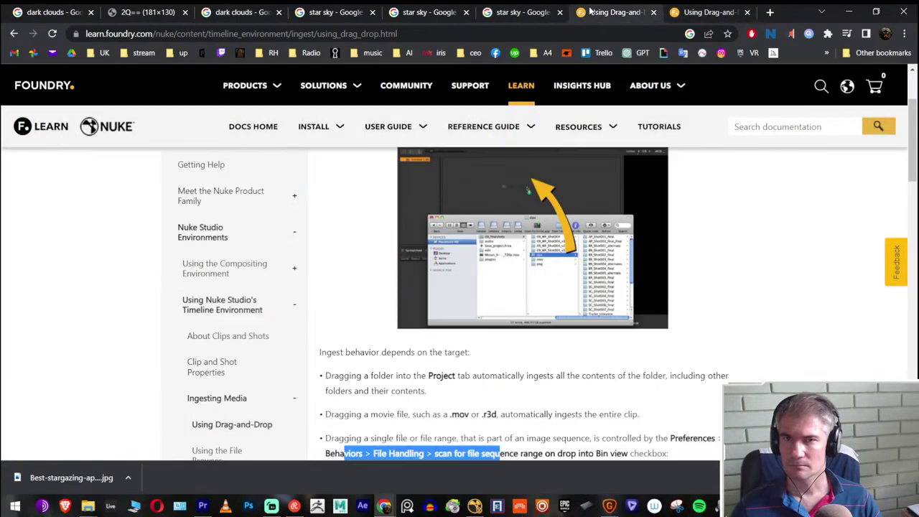
# Return to the Google results for "nuke drag and drop png" and open "Loading Image Sequences - Nuke" in a new tab
pyautogui.click(12, 34)
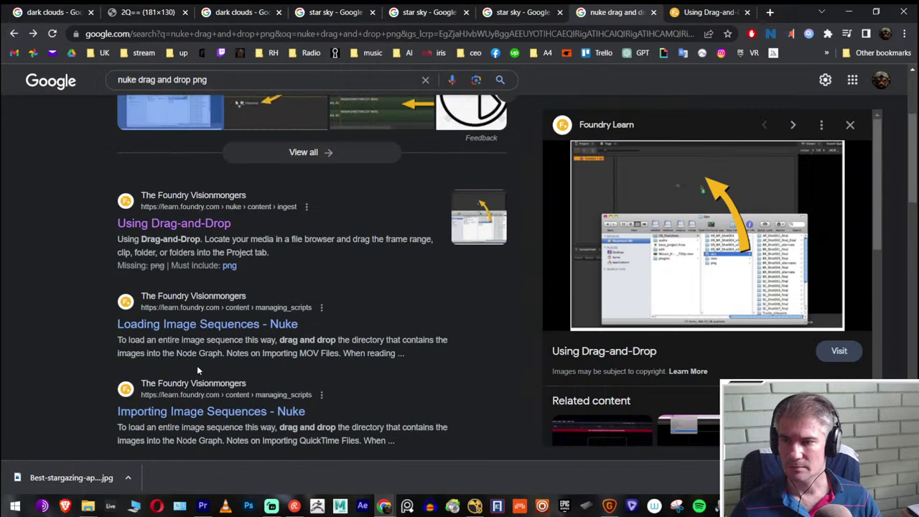
pyautogui.rightClick(204, 327)
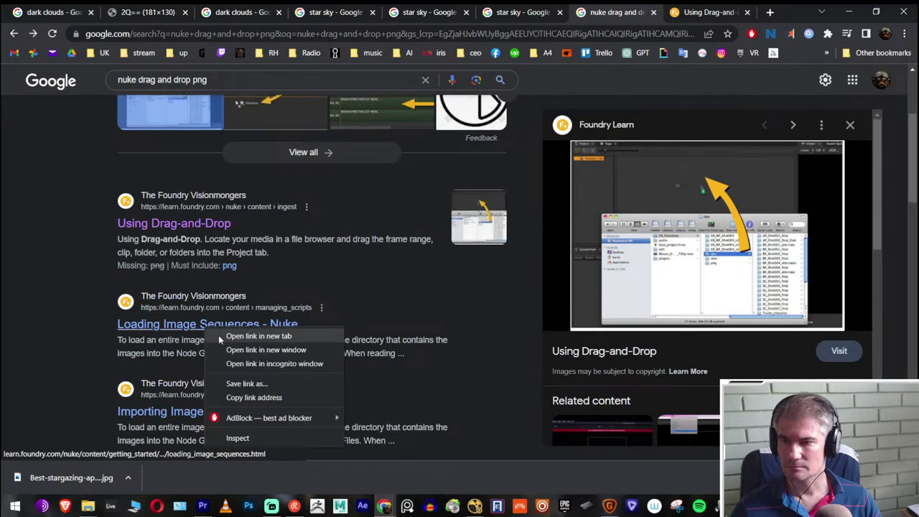
pyautogui.click(218, 335)
pyautogui.scroll(-2, 192, 303)
pyautogui.scroll(-1, 193, 303)
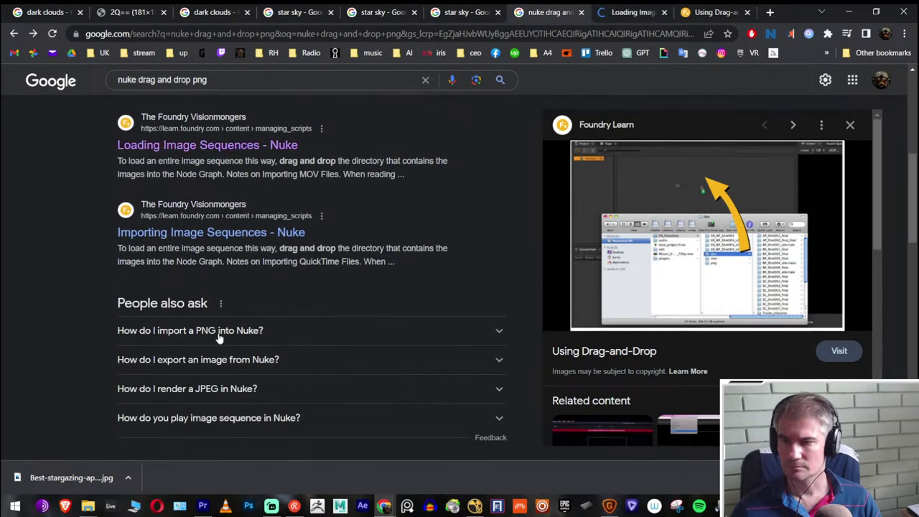
# Search Google for "nuke drag and drop png pc"
pyautogui.scroll(5, 226, 323)
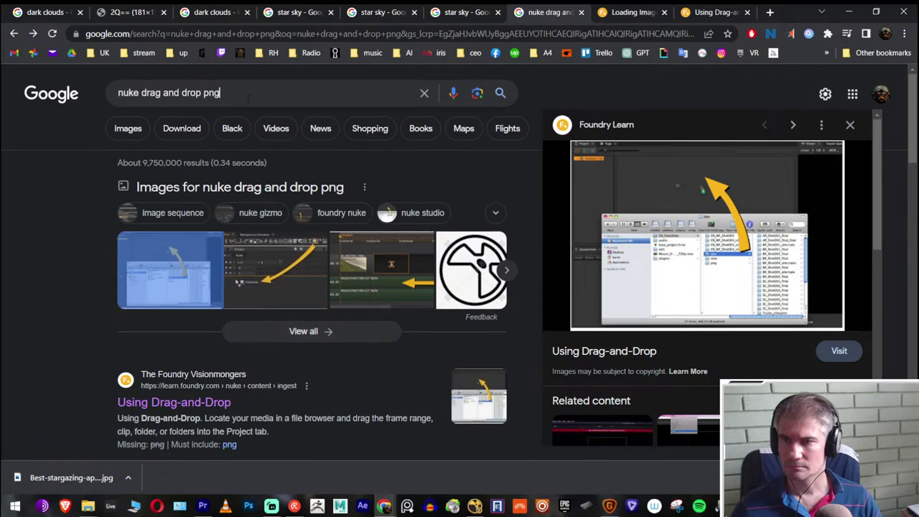
pyautogui.click(220, 93)
pyautogui.write('pc')
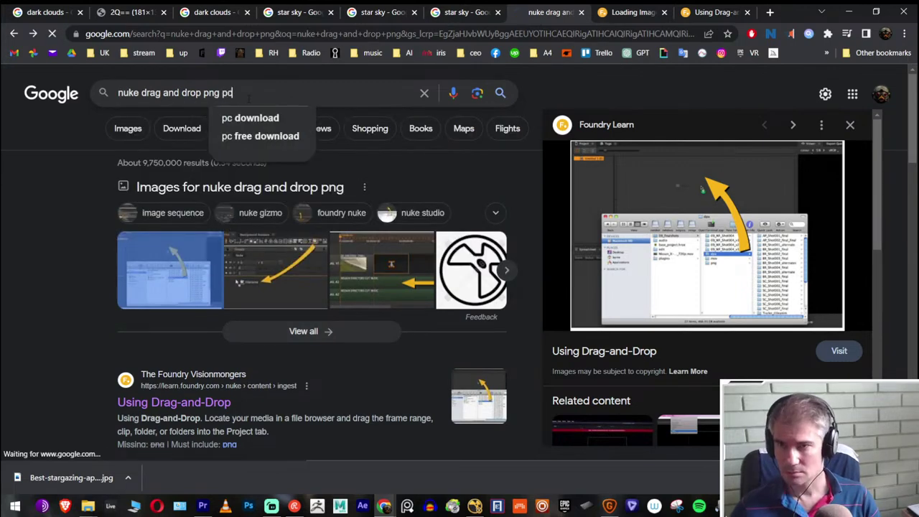
pyautogui.press('Return')
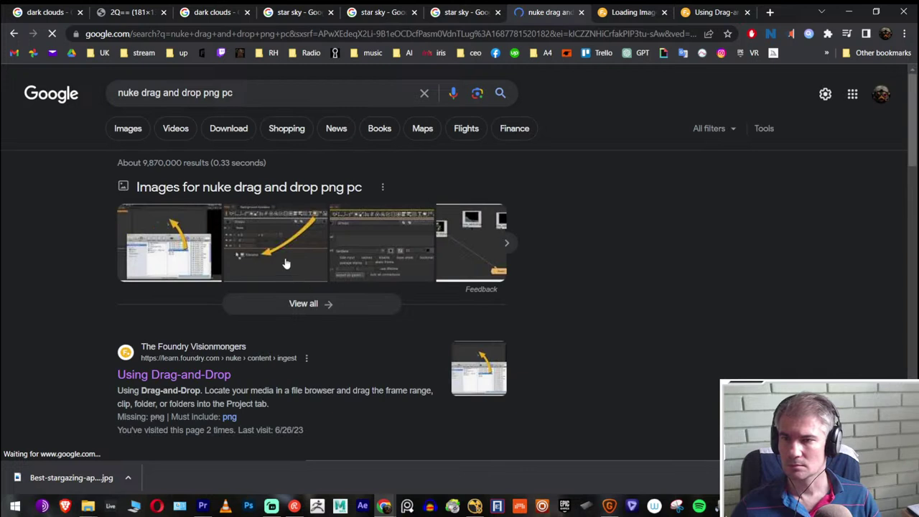
# Open the second image result in a new tab and view it
pyautogui.rightClick(285, 264)
pyautogui.click(327, 268)
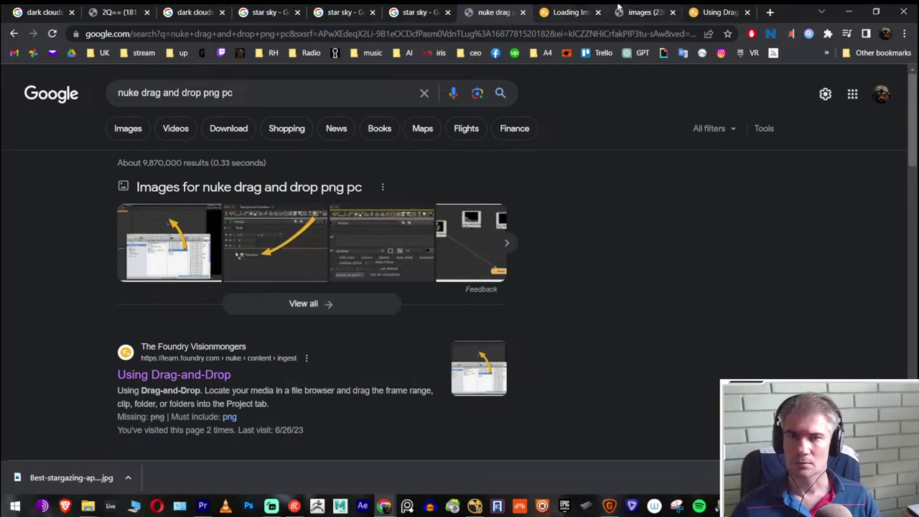
pyautogui.click(641, 12)
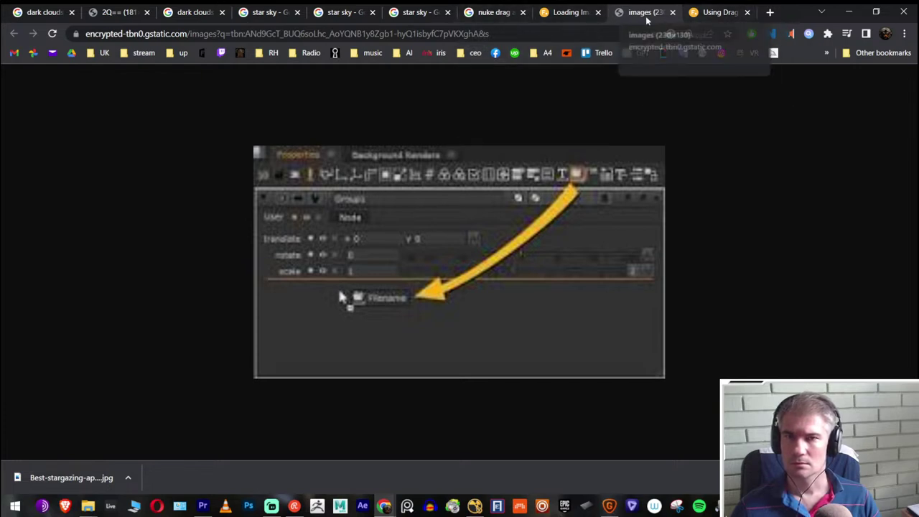
# Examine the Loading Image Sequences documentation for instructions on importing images from an external file browser
pyautogui.click(567, 12)
pyautogui.moveTo(529, 332)
pyautogui.scroll(-4, 445, 312)
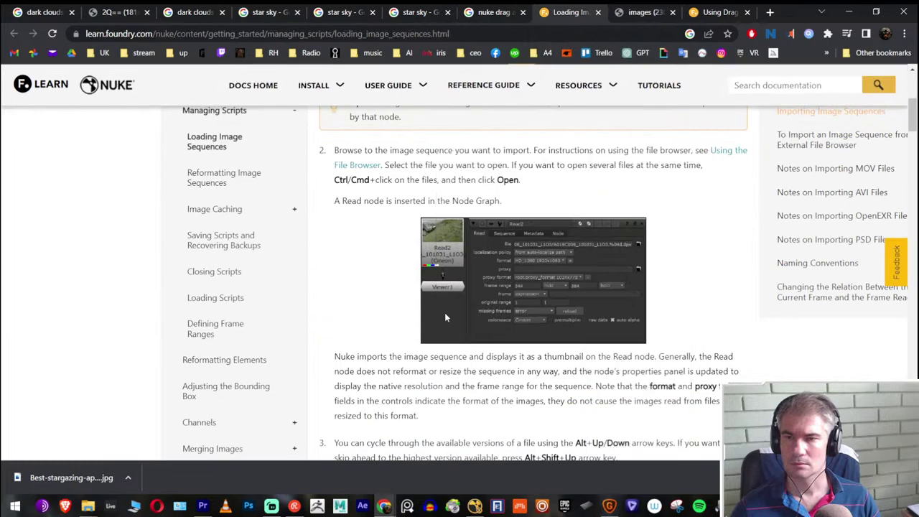
pyautogui.scroll(-3, 385, 277)
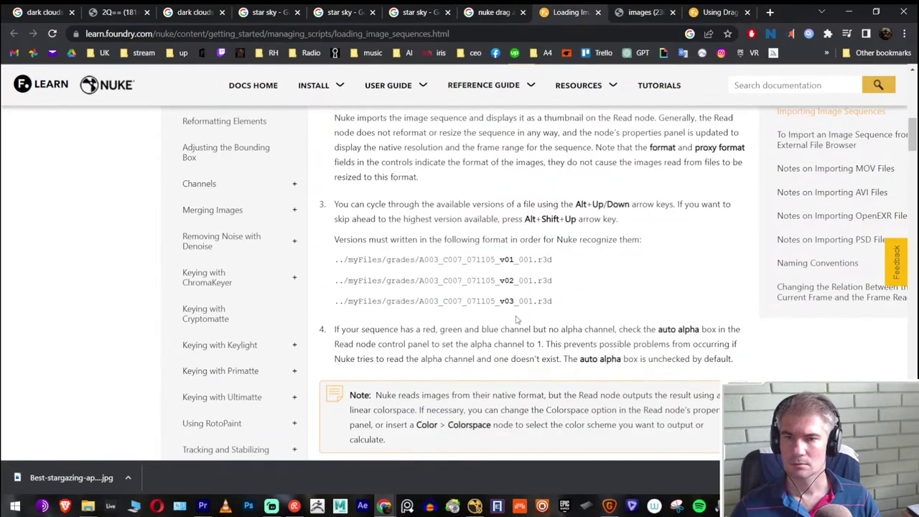
pyautogui.scroll(-4, 495, 273)
pyautogui.scroll(-6, 494, 269)
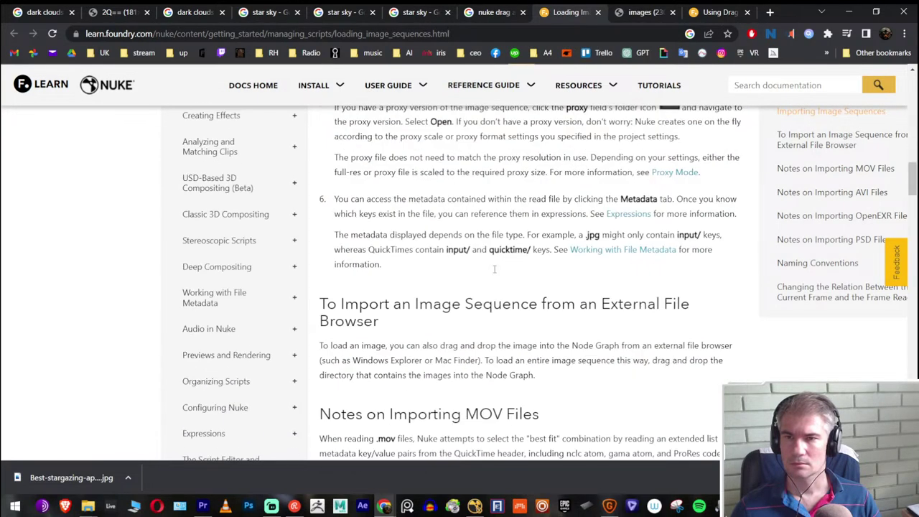
pyautogui.scroll(-15, 494, 272)
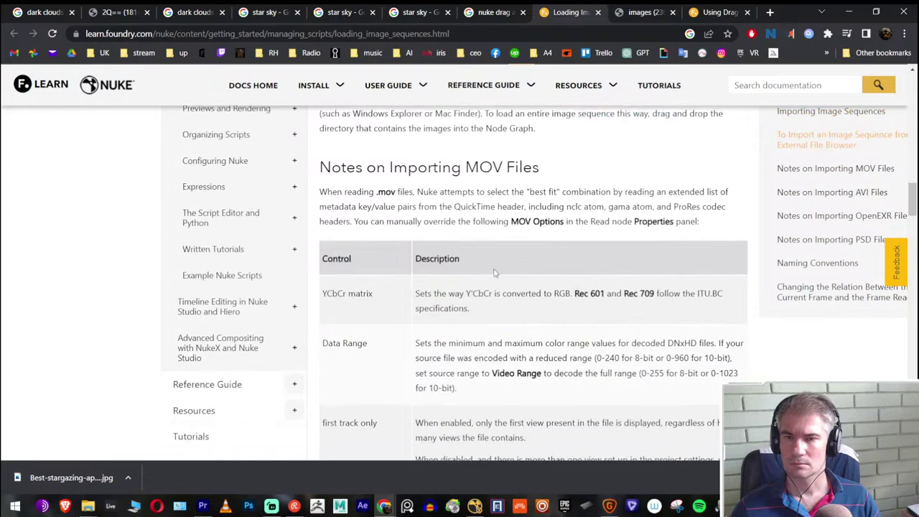
# Return to the Google results for "nuke drag and drop png pc", open "Using Drag-and-Drop" in a new tab, and look through the remaining results
pyautogui.click(493, 12)
pyautogui.scroll(-4, 359, 208)
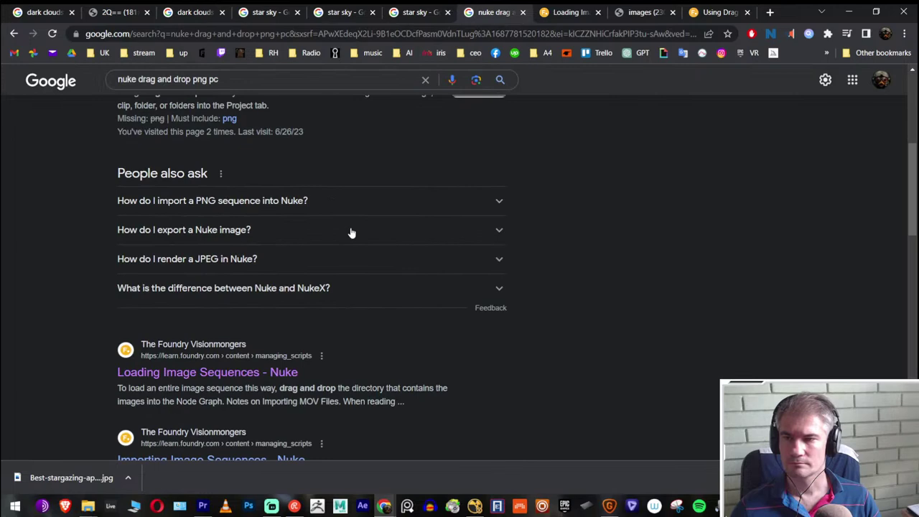
pyautogui.scroll(-5, 237, 218)
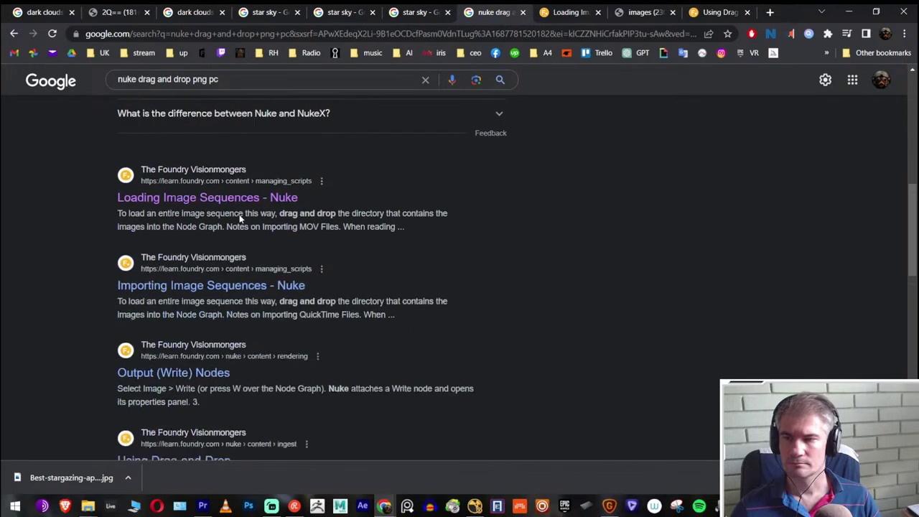
pyautogui.scroll(-3, 240, 221)
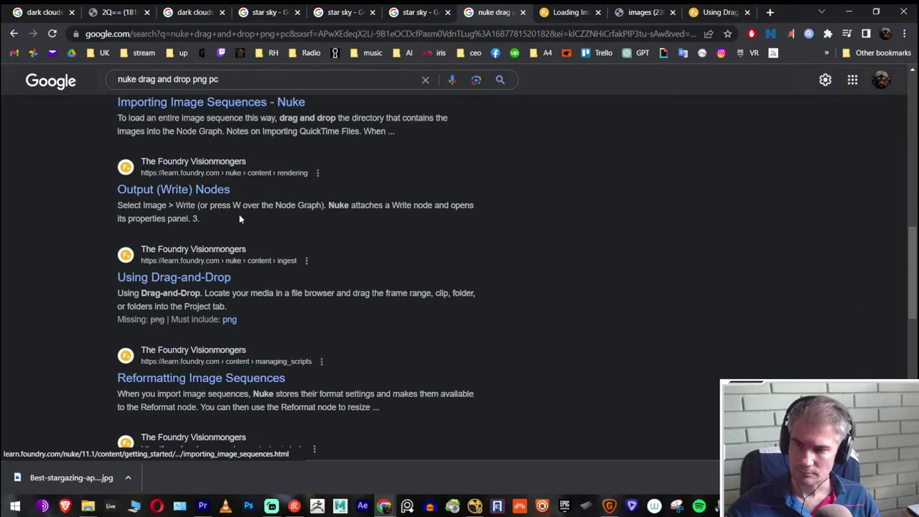
pyautogui.rightClick(215, 278)
pyautogui.click(251, 291)
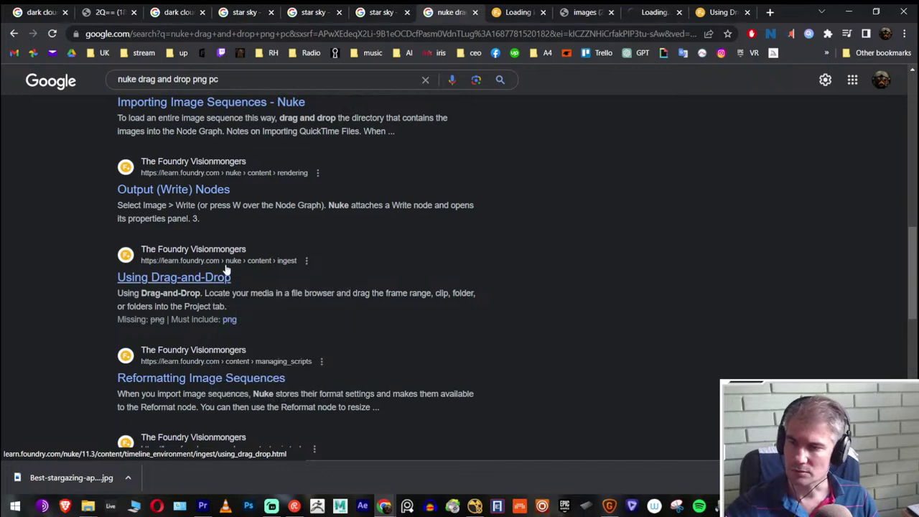
pyautogui.scroll(-3, 226, 269)
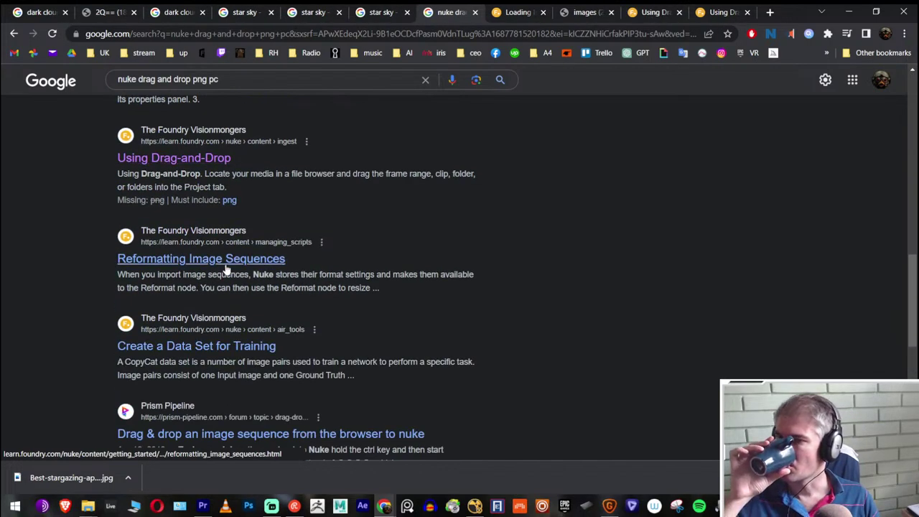
pyautogui.scroll(-4, 226, 269)
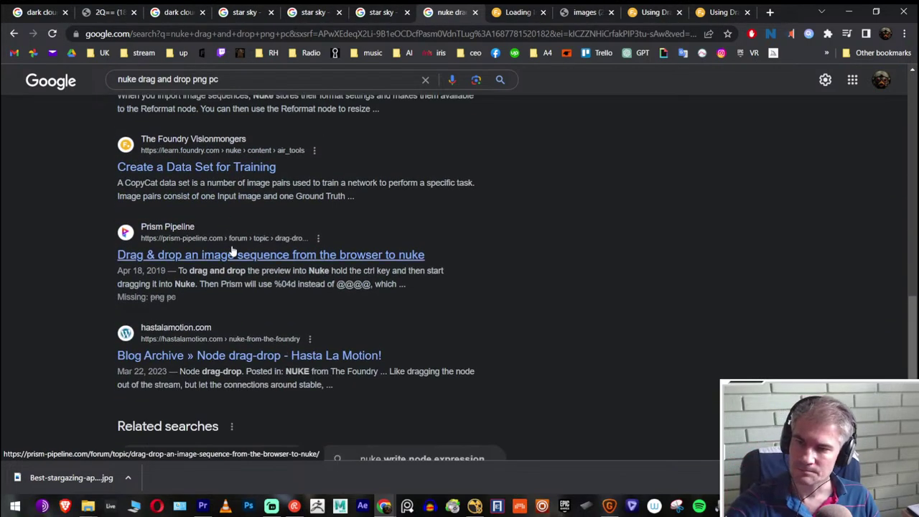
pyautogui.scroll(-3, 237, 252)
# Close the image result's tab and read the ingest behavior notes in the Using Drag-and-Drop documentation
pyautogui.click(583, 12)
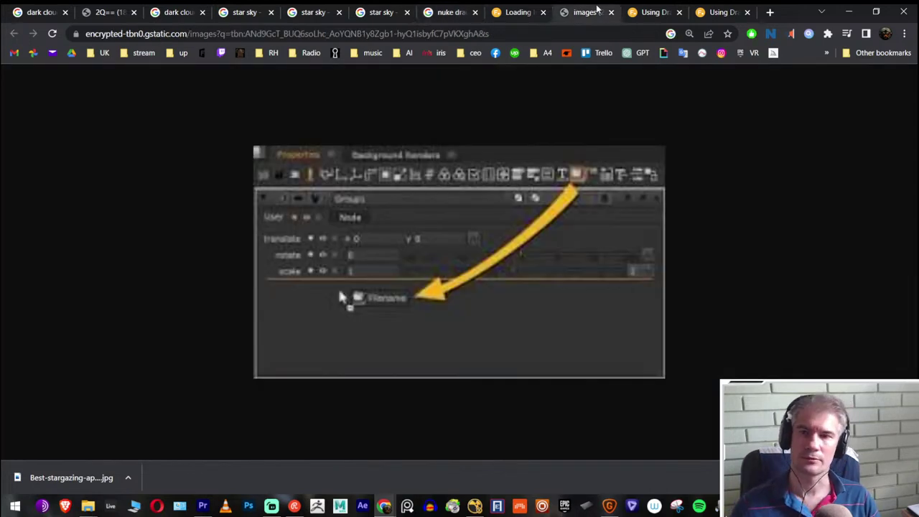
pyautogui.click(611, 12)
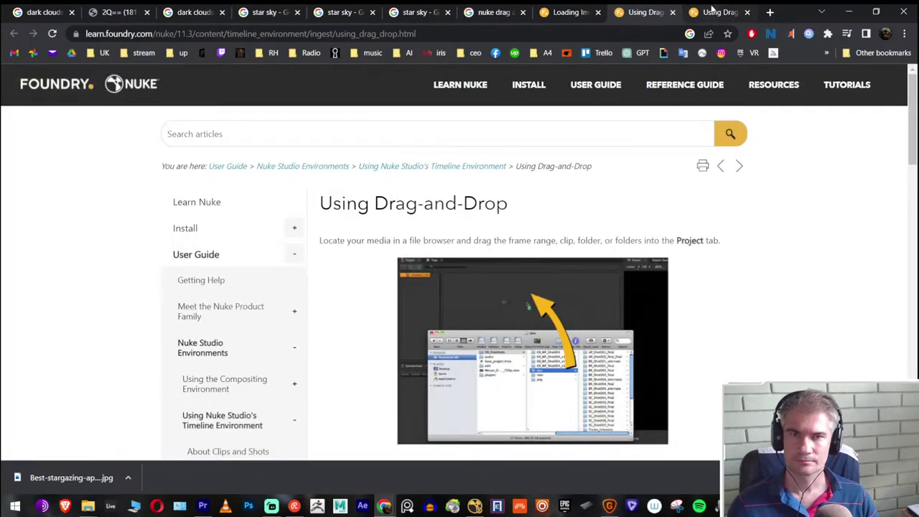
pyautogui.scroll(-4, 527, 187)
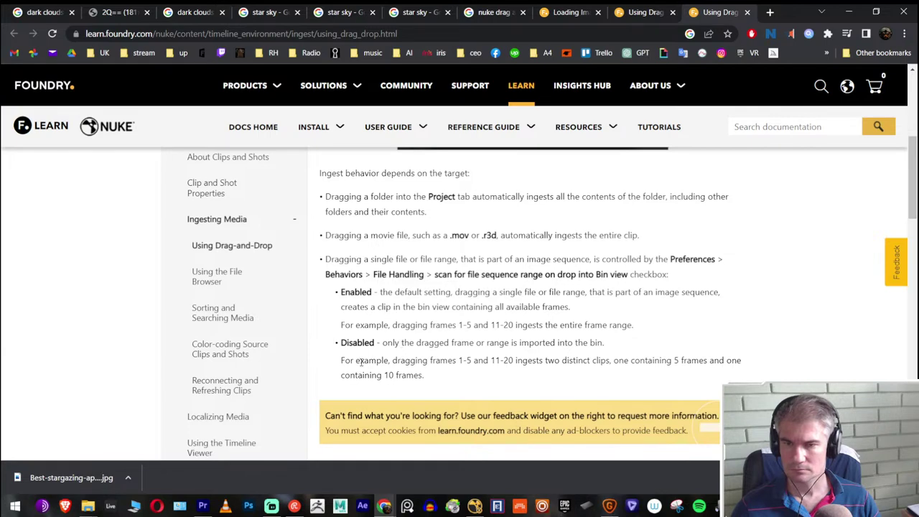
pyautogui.scroll(1, 389, 268)
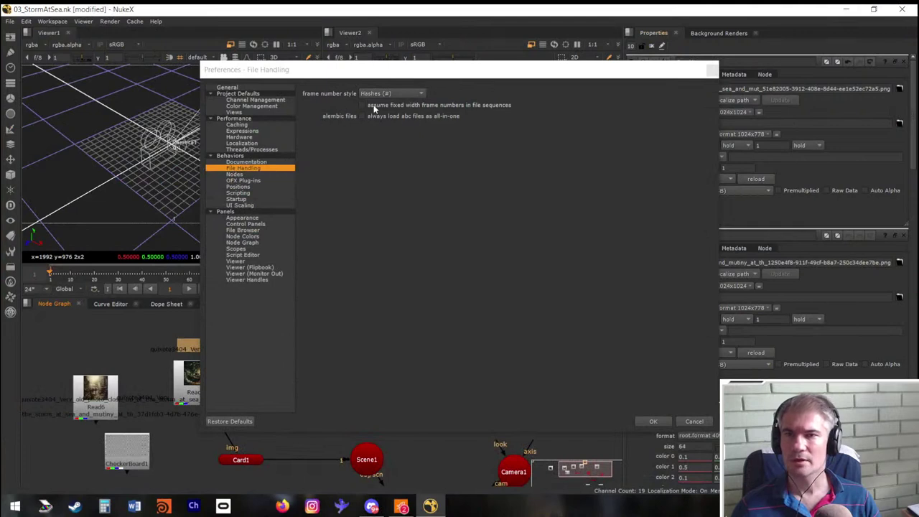
# In NukeX, enable "assume fixed width frame numbers in file sequences" and try bringing an image from the 03_Storm folder into the Node Graph
pyautogui.click(361, 107)
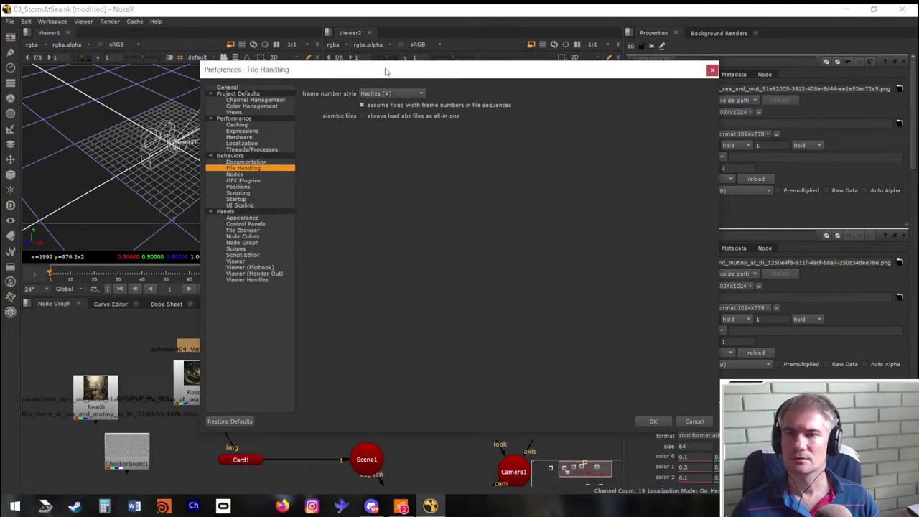
pyautogui.moveTo(385, 71); pyautogui.dragTo(492, 92)
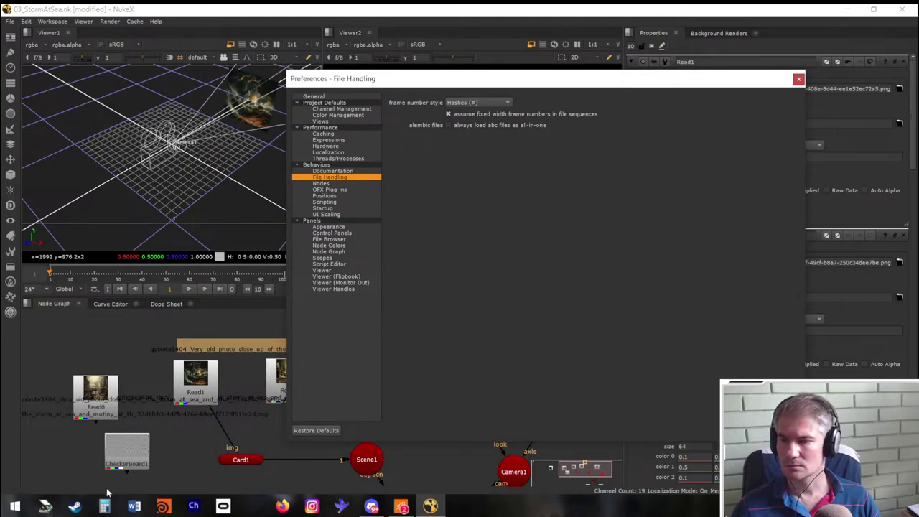
pyautogui.hotkey('alt', 'Tab')
pyautogui.hotkey('alt', 'Tab')
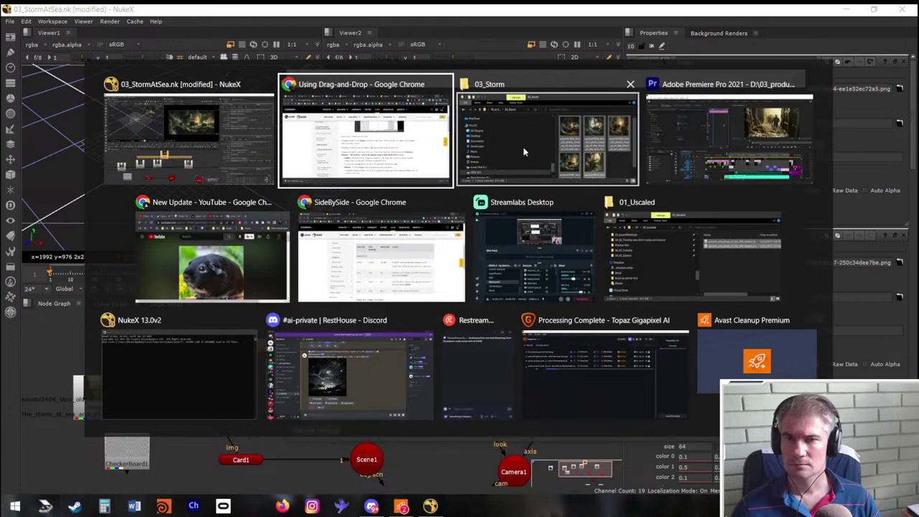
pyautogui.moveTo(403, 390); pyautogui.dragTo(105, 445)
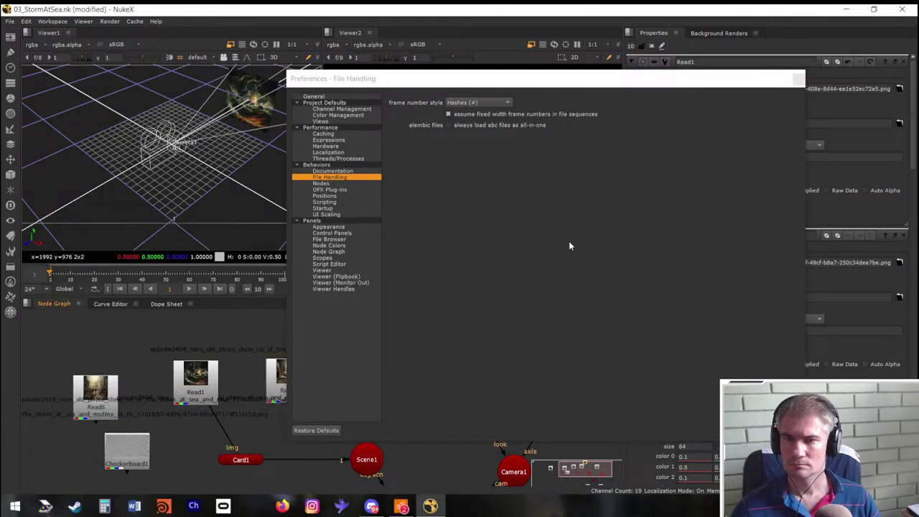
pyautogui.click(474, 143)
pyautogui.press('Escape')
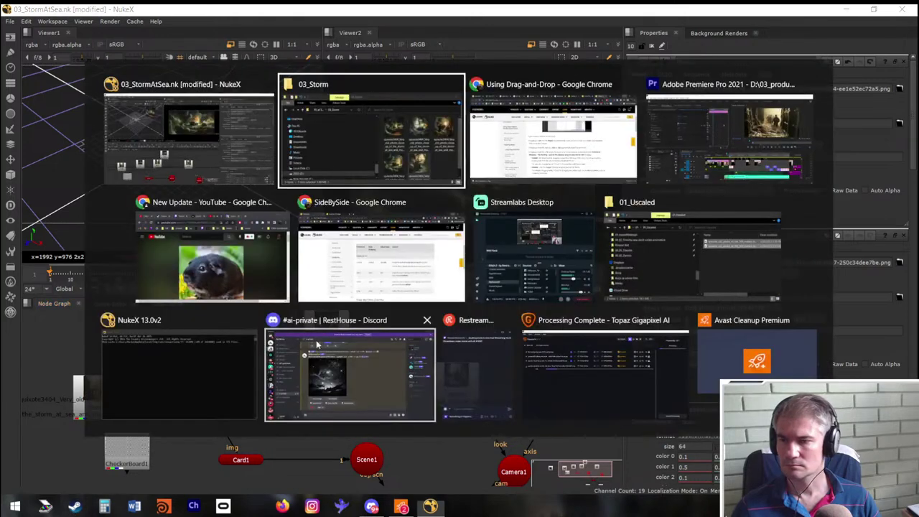
pyautogui.hotkey('alt', 'Tab')
pyautogui.click(396, 148)
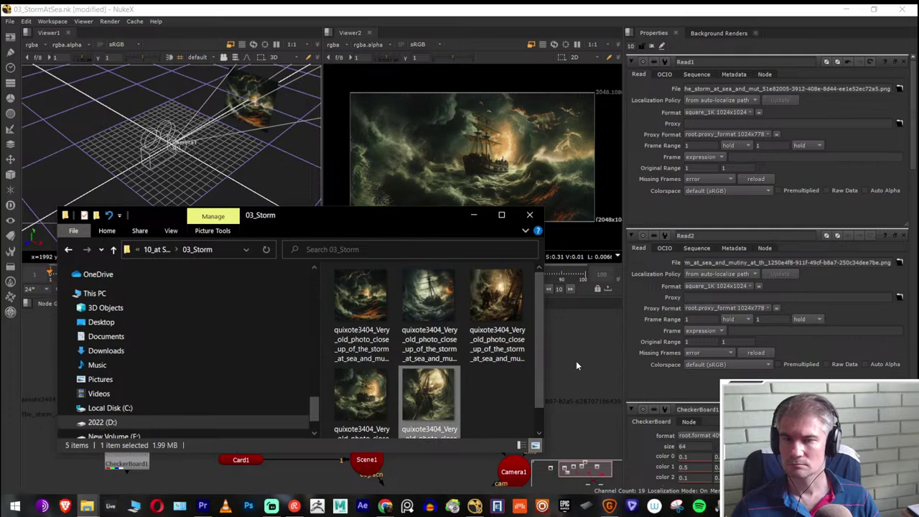
# Disable the fixed width frame numbers preference, enable "always load abc files as all-in-one", and return to the 03_Storm folder
pyautogui.click(26, 21)
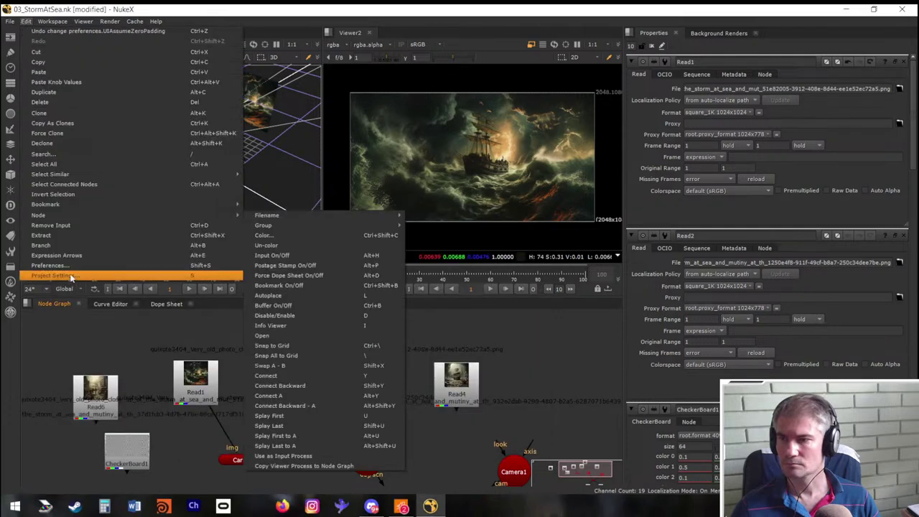
pyautogui.click(66, 265)
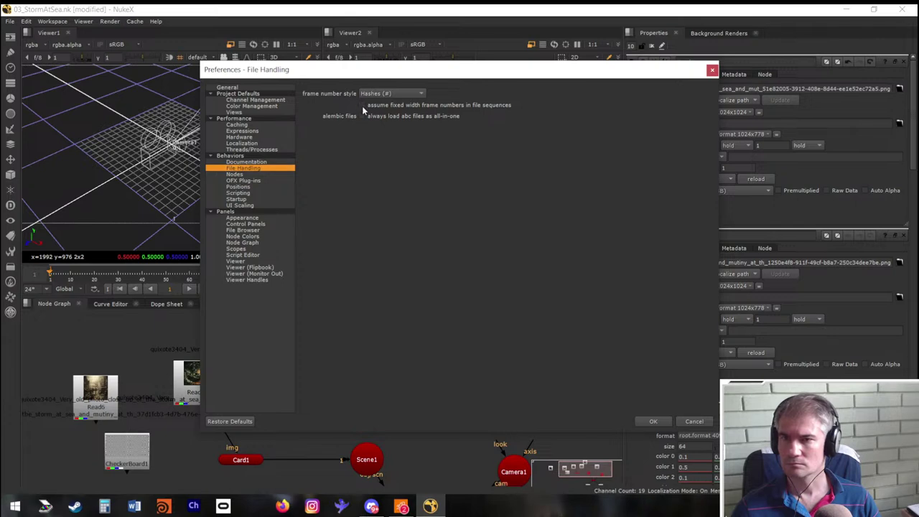
pyautogui.click(652, 422)
pyautogui.hotkey('alt', 'Tab')
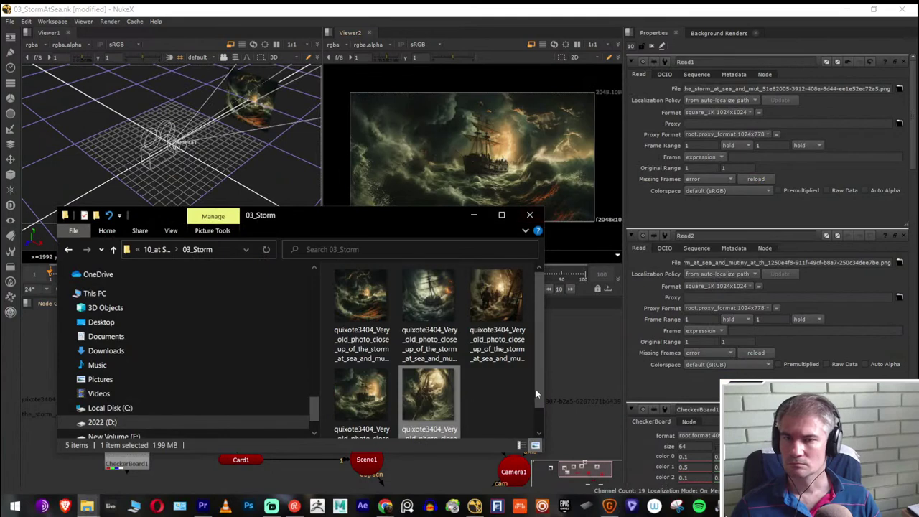
# Disable "always load abc files as all-in-one" in the File Handling preferences and accept the change
pyautogui.click(26, 21)
pyautogui.click(25, 21)
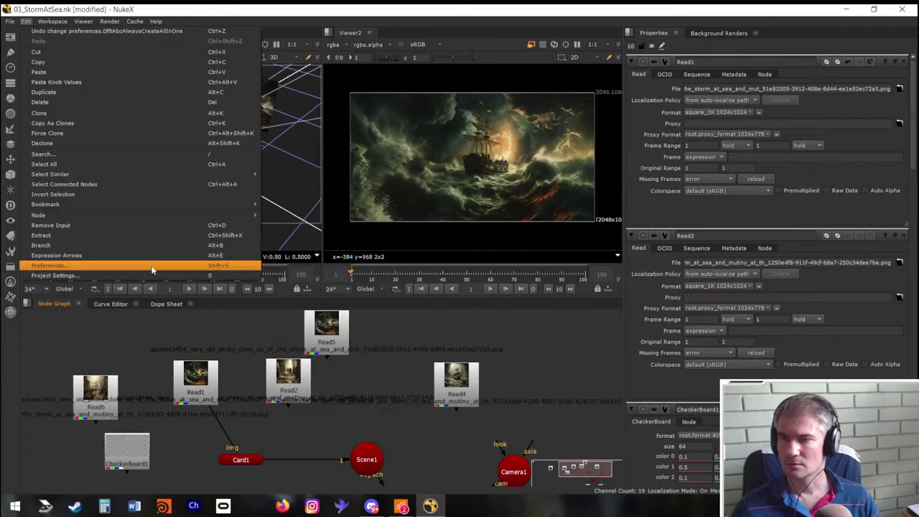
pyautogui.click(152, 269)
pyautogui.click(362, 116)
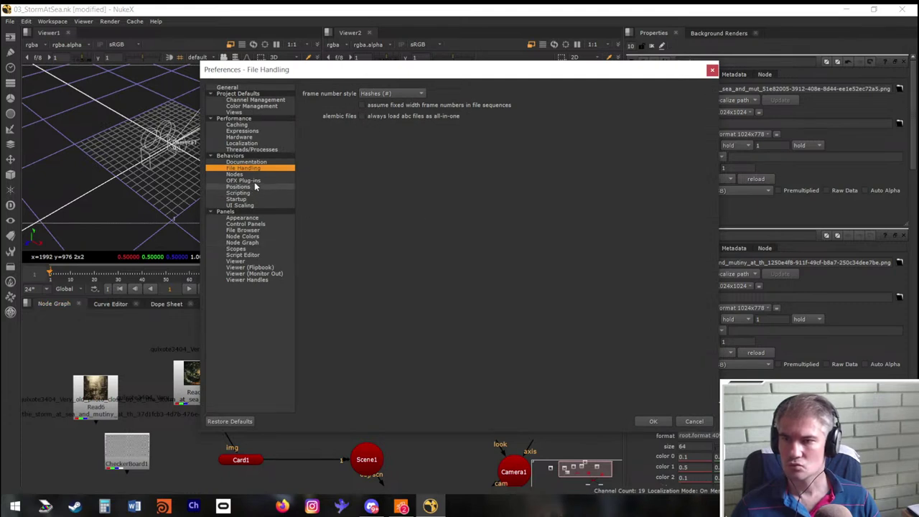
pyautogui.click(650, 421)
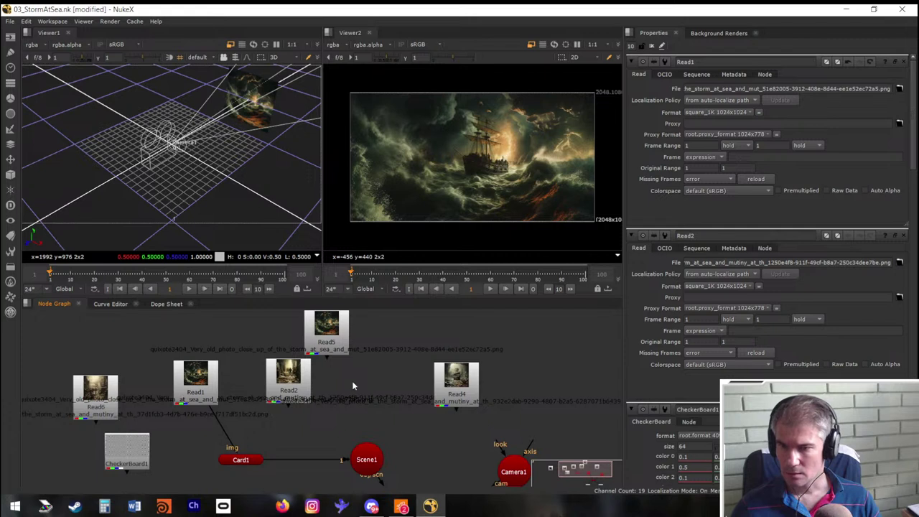
# Move the Read5 and Read4 nodes side by side above Read1 and Read2 in the Node Graph
pyautogui.moveTo(328, 324); pyautogui.dragTo(255, 325)
pyautogui.moveTo(458, 385); pyautogui.dragTo(326, 332)
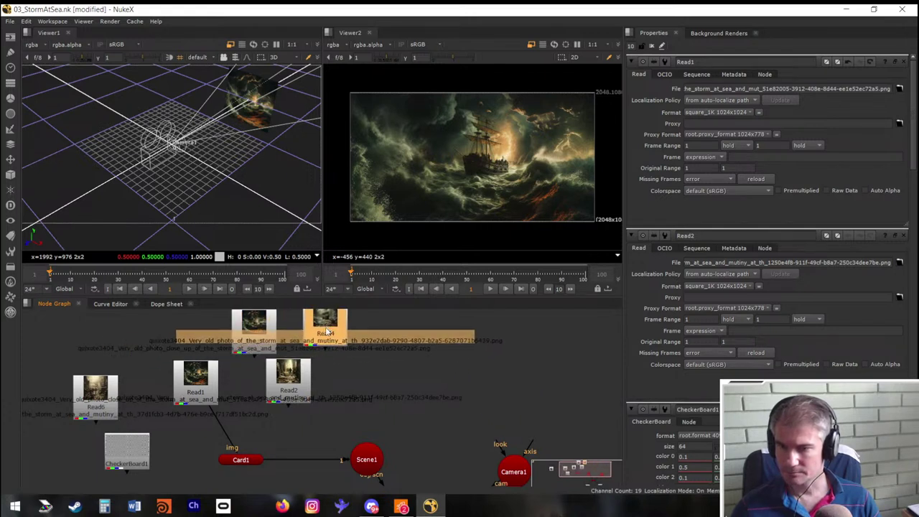
# Replace Read1's file with the 03_Storm image ending in fae94a9499e4.png and paste a copy of the node above it
pyautogui.click(199, 384)
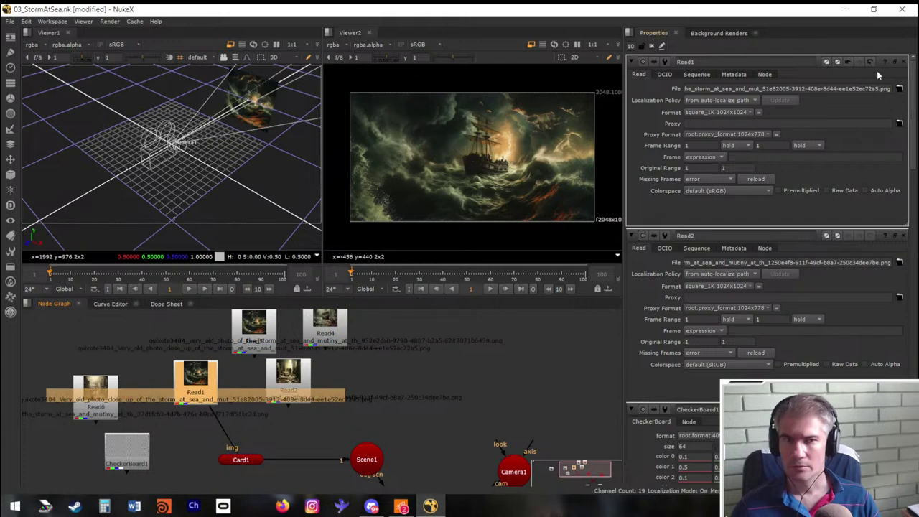
pyautogui.click(898, 89)
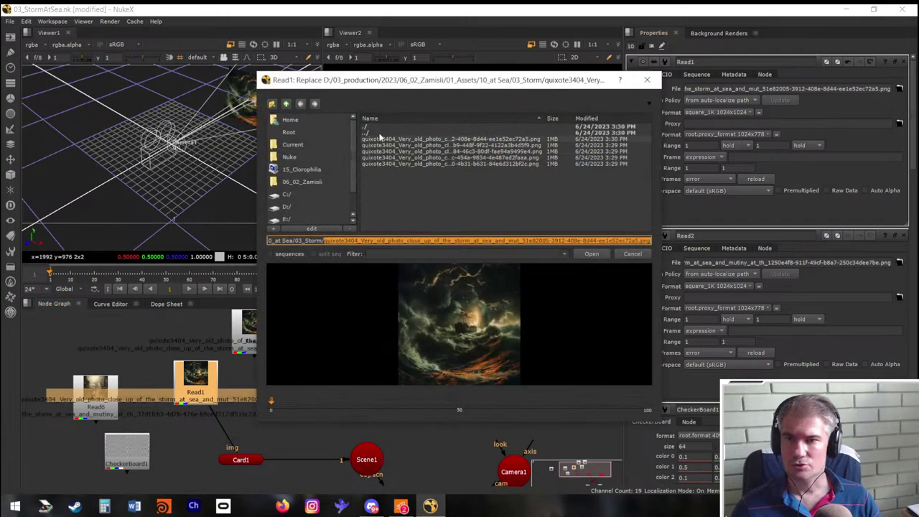
pyautogui.click(381, 151)
pyautogui.click(587, 254)
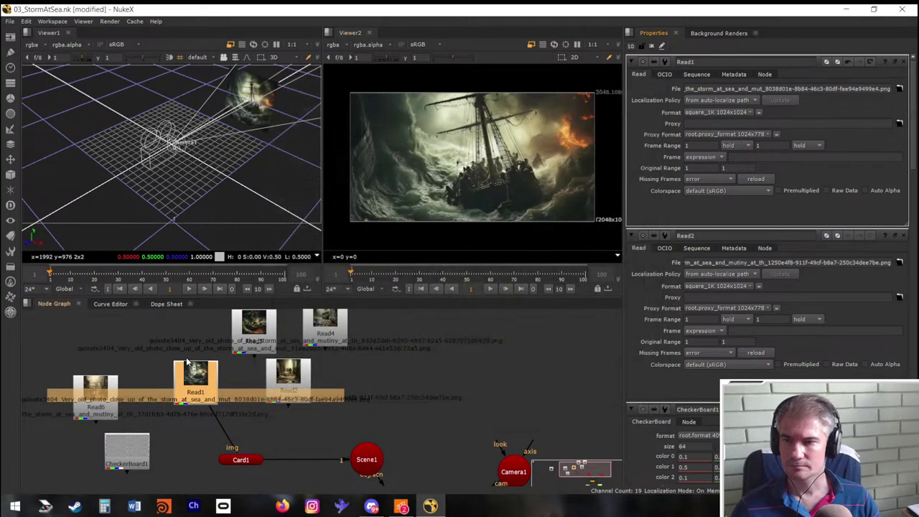
pyautogui.click(165, 342)
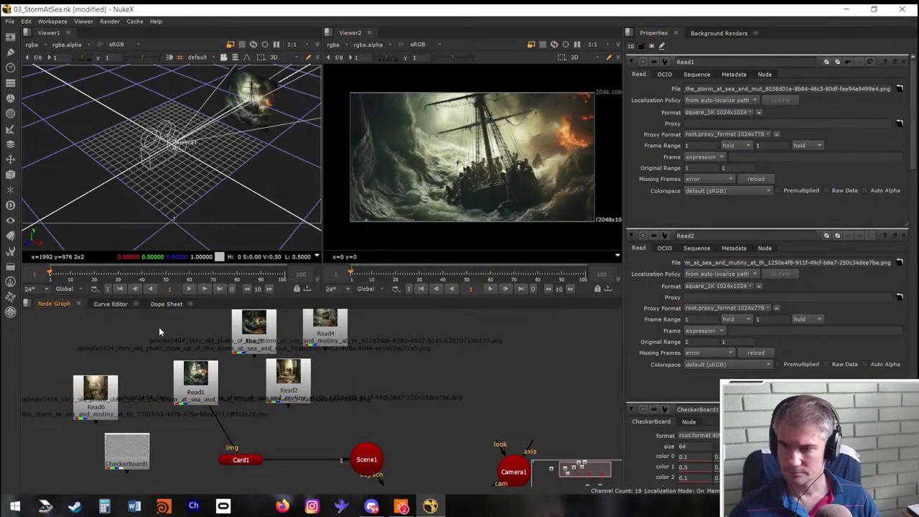
pyautogui.hotkey('ctrl', 'v')
# Replace Read1's file with the 03_Storm image ending in 4e487ad2faaa.png and paste a copy of the node beside Read2
pyautogui.click(203, 392)
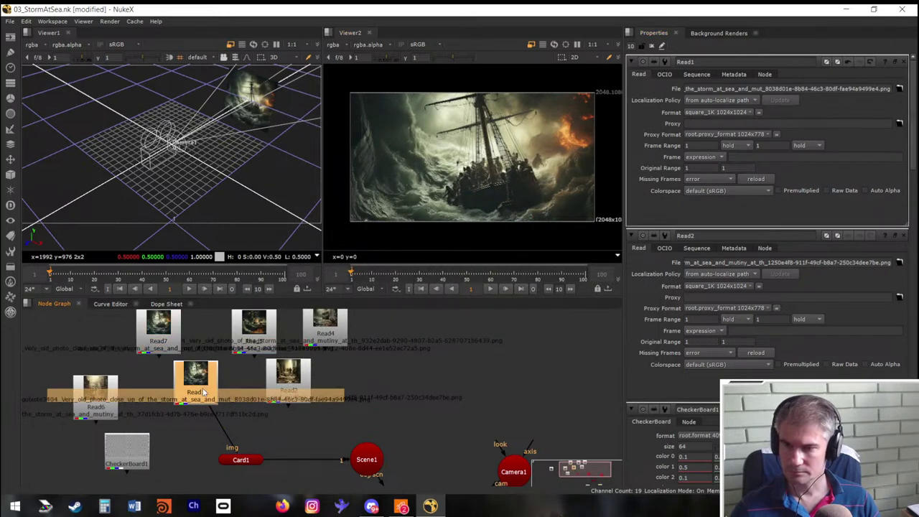
pyautogui.click(899, 88)
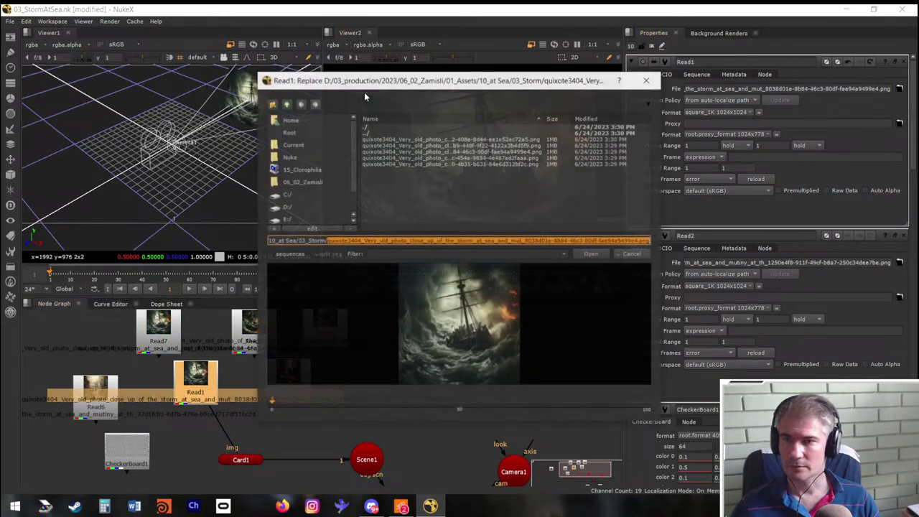
pyautogui.click(382, 159)
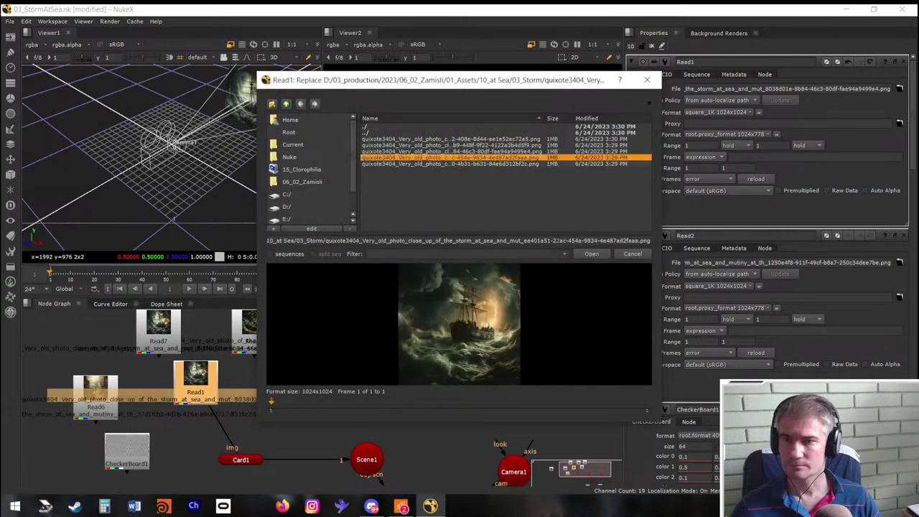
pyautogui.click(592, 255)
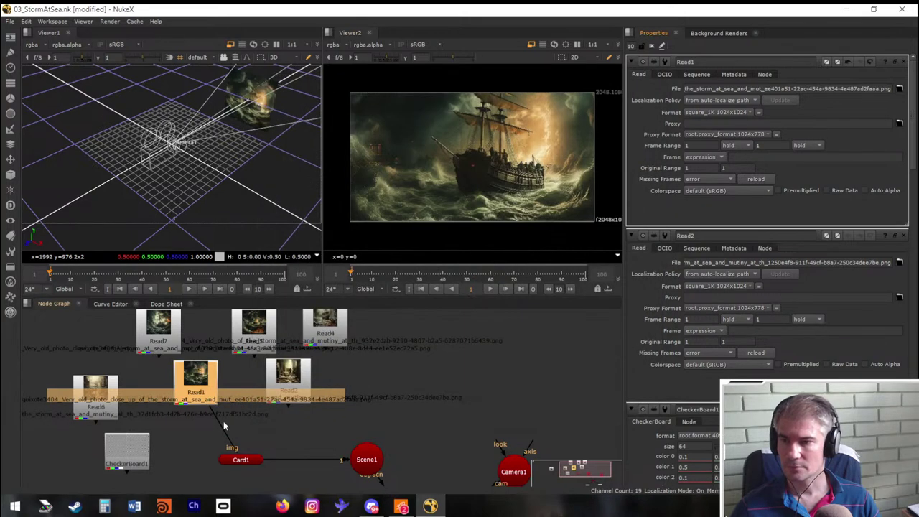
pyautogui.click(372, 365)
pyautogui.hotkey('ctrl', 'v')
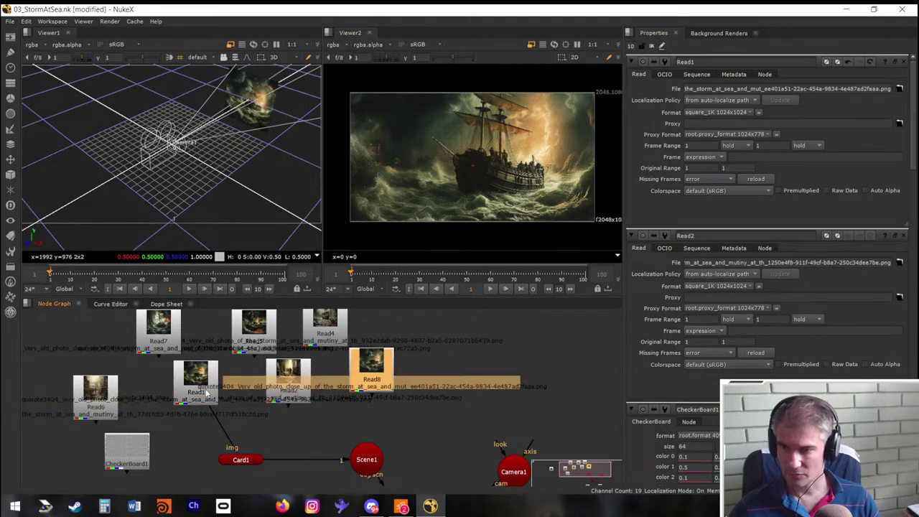
# Replace Read1's file with the 03_Storm image ending in 84e6d312bf2c.png
pyautogui.click(203, 389)
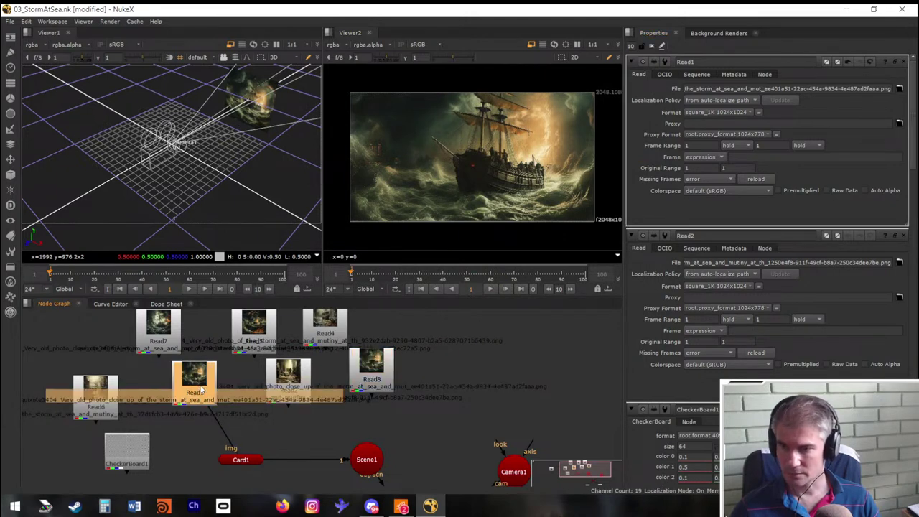
pyautogui.click(899, 89)
pyautogui.click(474, 164)
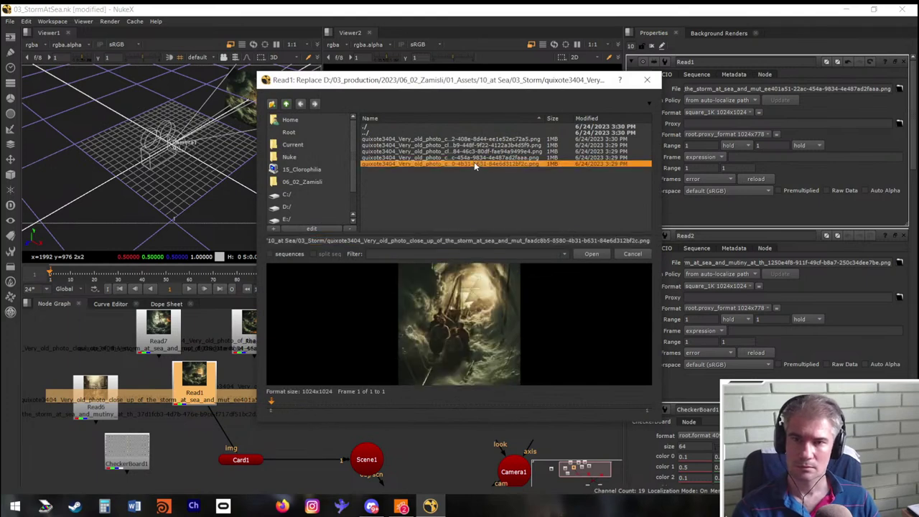
pyautogui.doubleClick(474, 163)
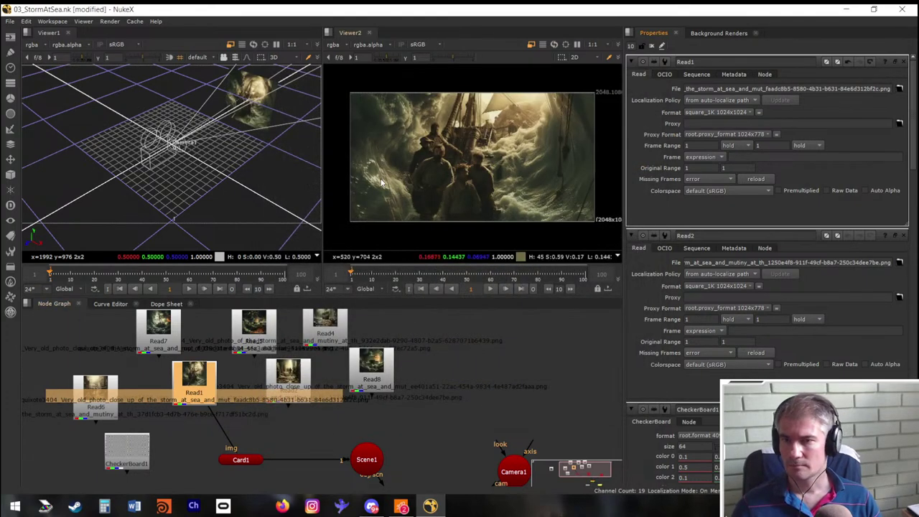
# Spread the Read nodes into a row above the scene nodes in the Node Graph and move CheckerBoard1 below them
pyautogui.scroll(-4, 208, 410)
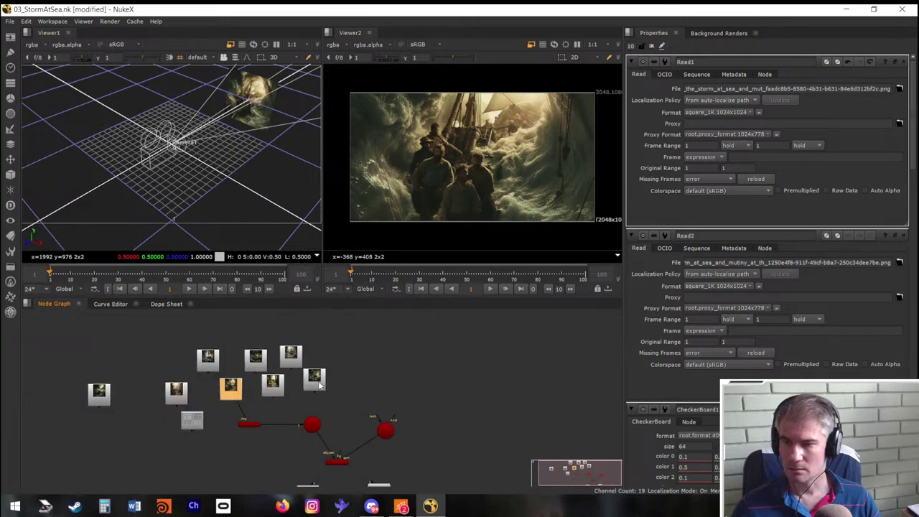
pyautogui.moveTo(294, 361); pyautogui.dragTo(462, 379)
pyautogui.moveTo(258, 357); pyautogui.dragTo(421, 385)
pyautogui.scroll(2, 329, 372)
pyautogui.moveTo(160, 351); pyautogui.dragTo(368, 366)
pyautogui.scroll(-3, 131, 367)
pyautogui.scroll(4, 122, 402)
pyautogui.moveTo(141, 404); pyautogui.dragTo(72, 459)
pyautogui.scroll(-2, 102, 386)
pyautogui.moveTo(125, 382); pyautogui.dragTo(223, 381)
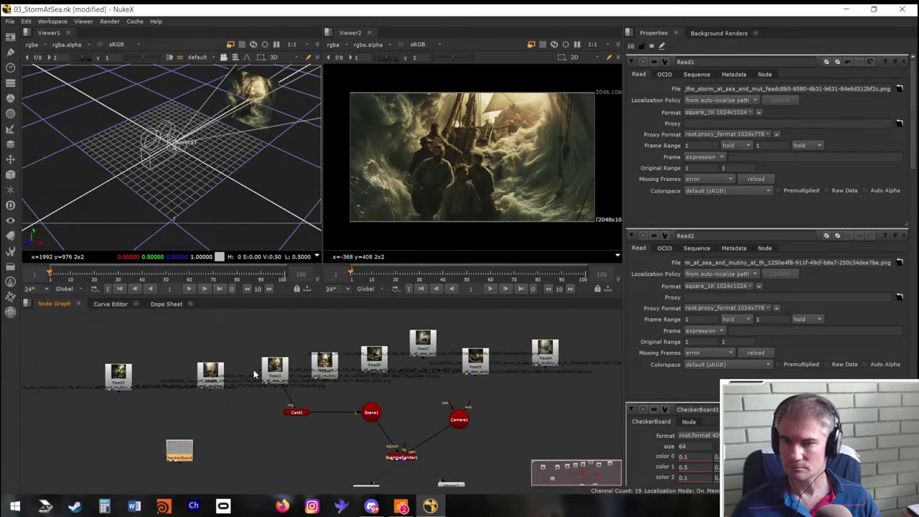
# Move the Read3 node from the far end of the row to above the other Read nodes
pyautogui.scroll(3, 222, 374)
pyautogui.scroll(-3, 217, 366)
pyautogui.moveTo(130, 366); pyautogui.dragTo(377, 320)
# Paste a copy of Card1 beside it, connect the copy's img input to Read6, and connect the copy to Scene1
pyautogui.click(301, 410)
pyautogui.moveTo(301, 412); pyautogui.dragTo(285, 415)
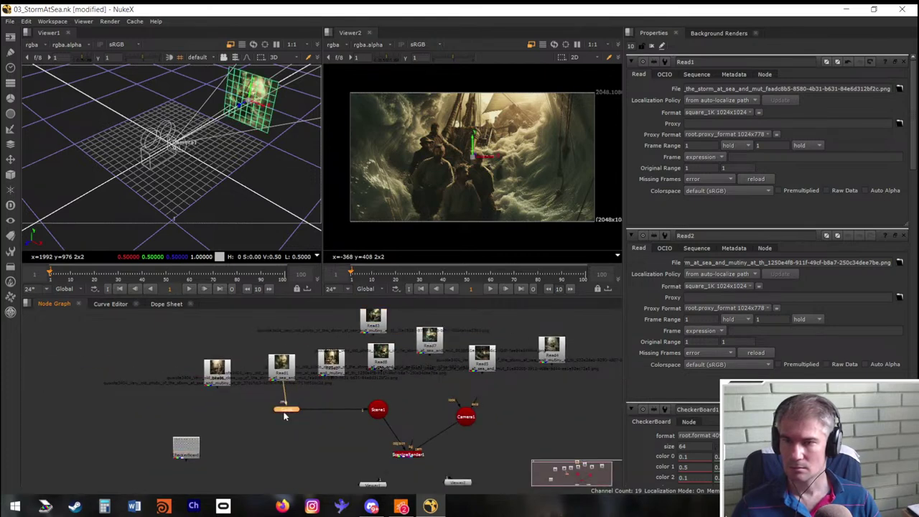
pyautogui.click(247, 418)
pyautogui.hotkey('ctrl', 'v')
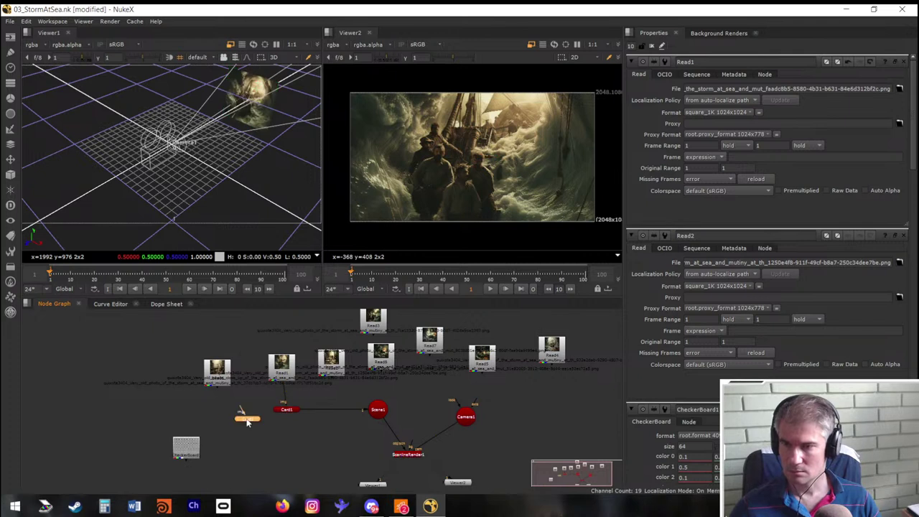
pyautogui.moveTo(241, 411); pyautogui.dragTo(217, 379)
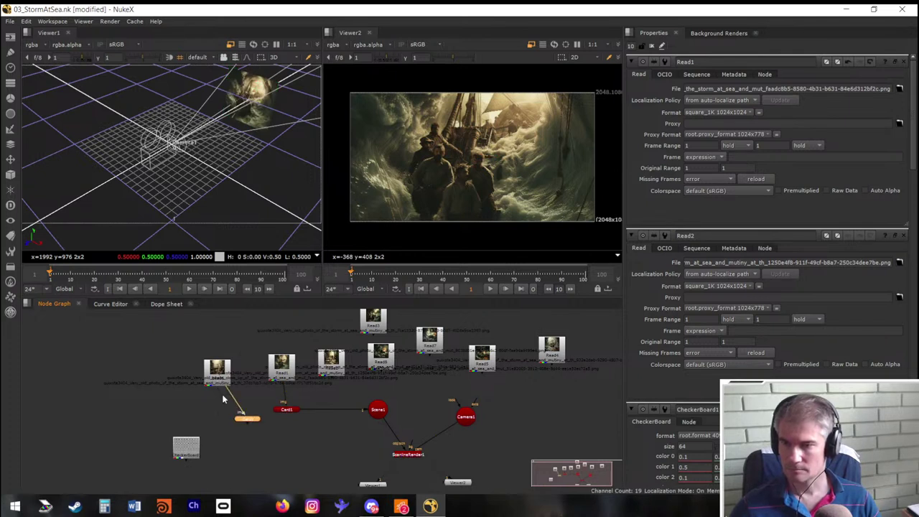
pyautogui.moveTo(245, 428); pyautogui.dragTo(388, 420)
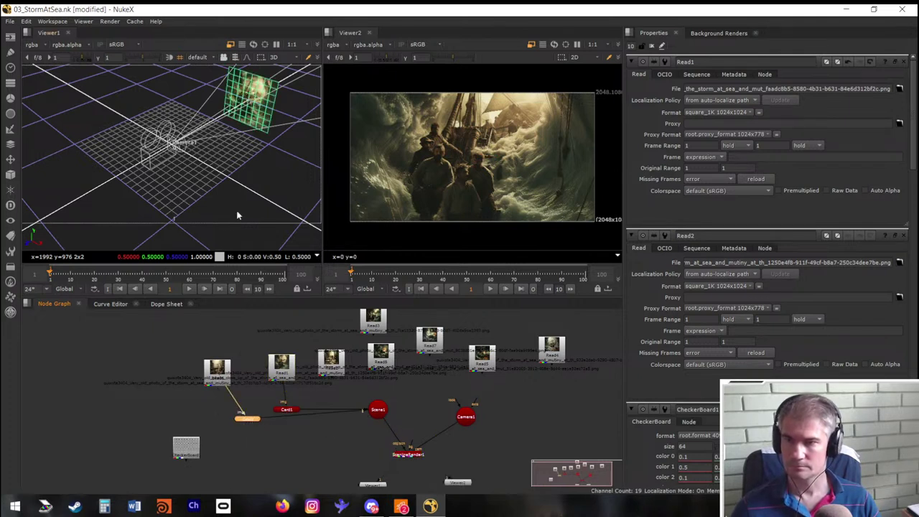
# Move Card2 along X to about -1.01 in the 3D view, and open Camera1's properties
pyautogui.doubleClick(243, 423)
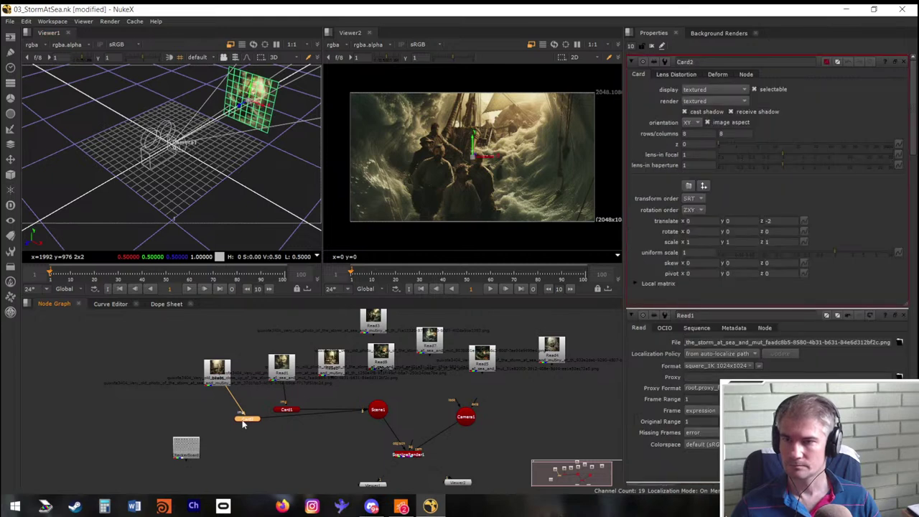
pyautogui.moveTo(217, 93); pyautogui.dragTo(193, 91)
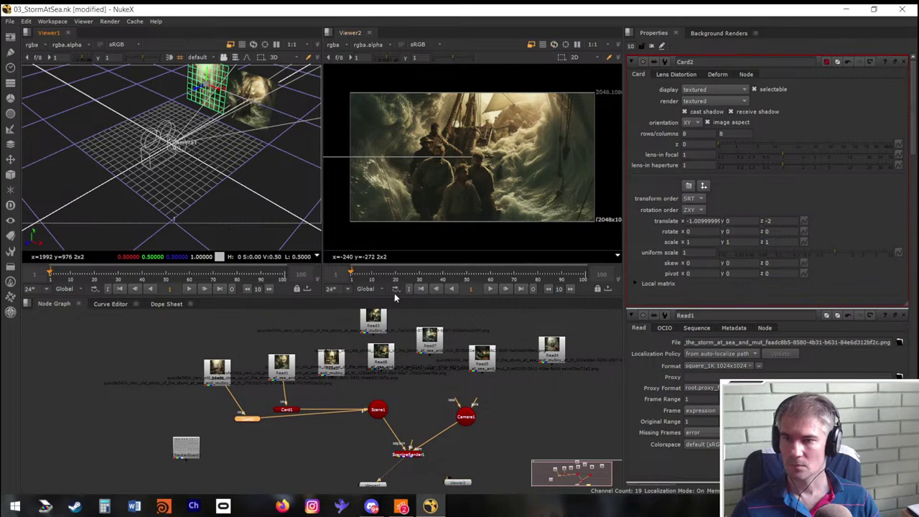
pyautogui.doubleClick(465, 422)
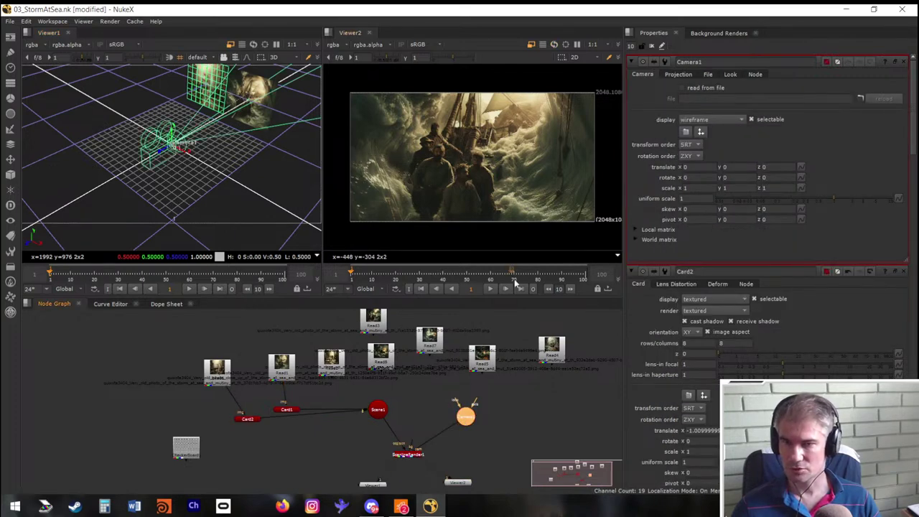
pyautogui.click(541, 408)
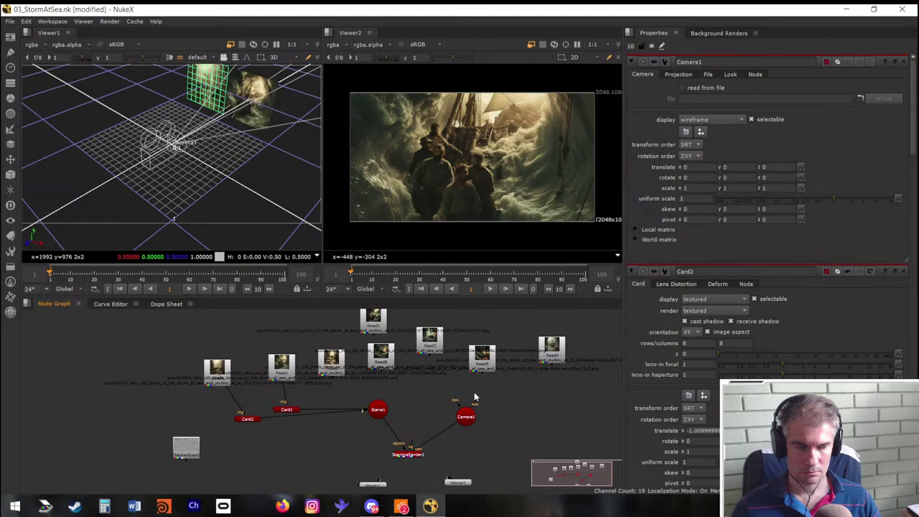
# Switch to Premiere Pro and split the Cringe audio clip on track A2 at 00:41:15:16
pyautogui.hotkey('alt', 'Tab')
pyautogui.hotkey('alt', 'Tab')
pyautogui.hotkey('alt', 'Tab')
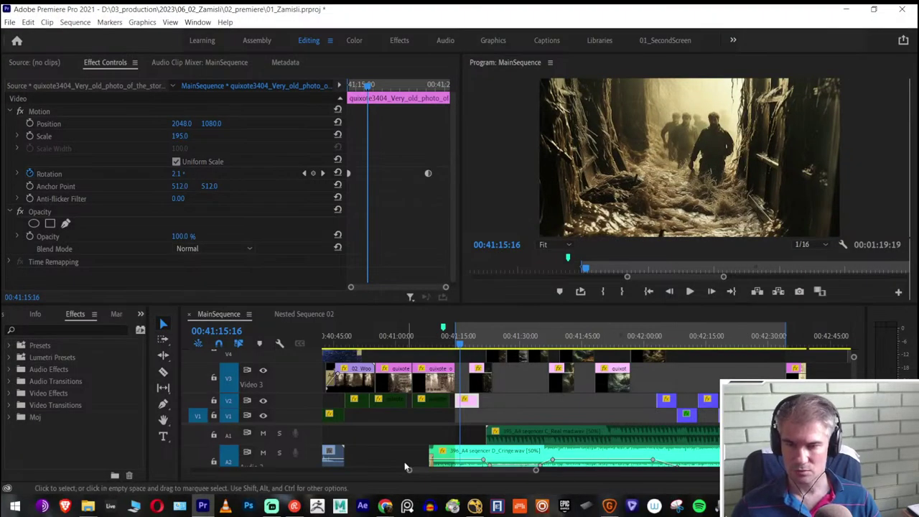
pyautogui.press('c')
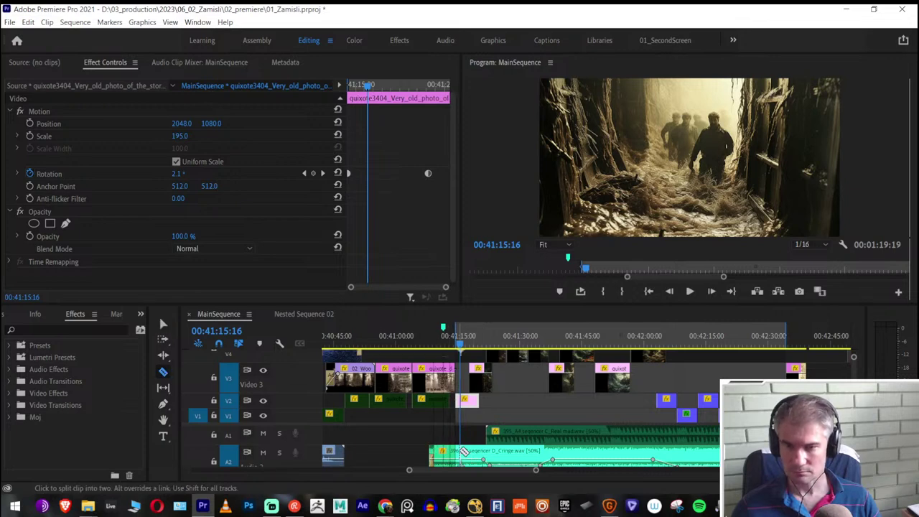
pyautogui.press('v')
# Check the duration of the Cringe audio clip segment that follows the cut, leaving its speed settings as they are
pyautogui.rightClick(583, 460)
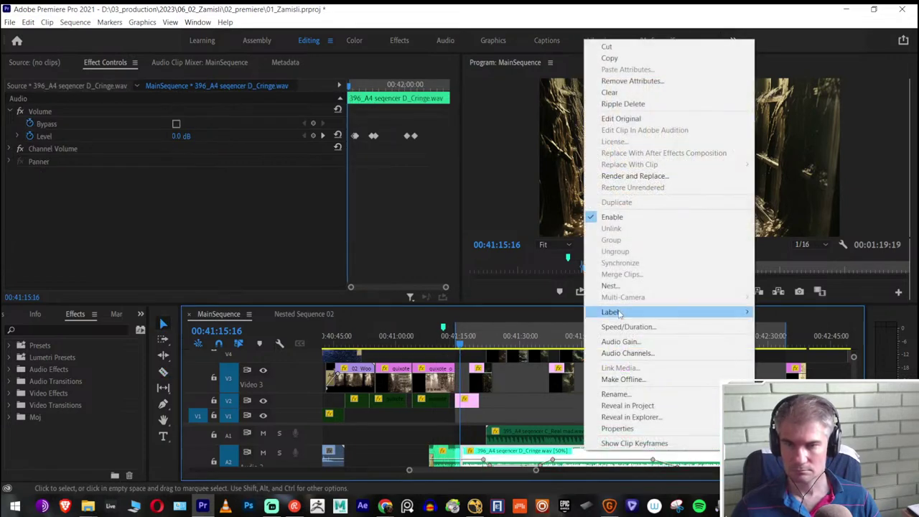
pyautogui.click(624, 326)
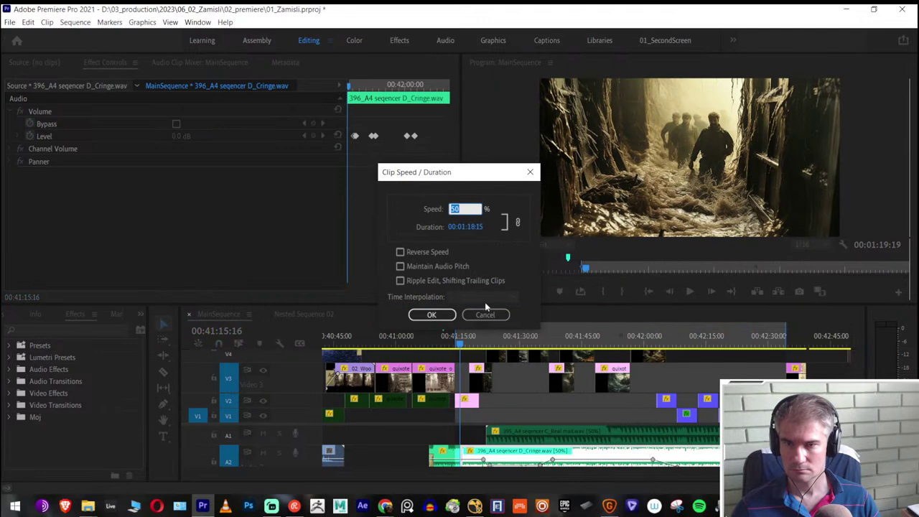
pyautogui.click(485, 316)
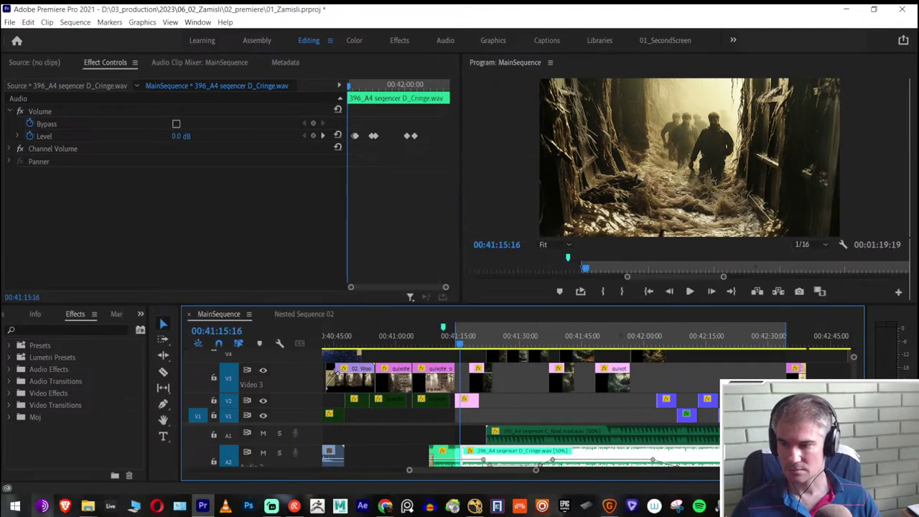
# Open Calculator and multiply 78 by 24
pyautogui.click(17, 509)
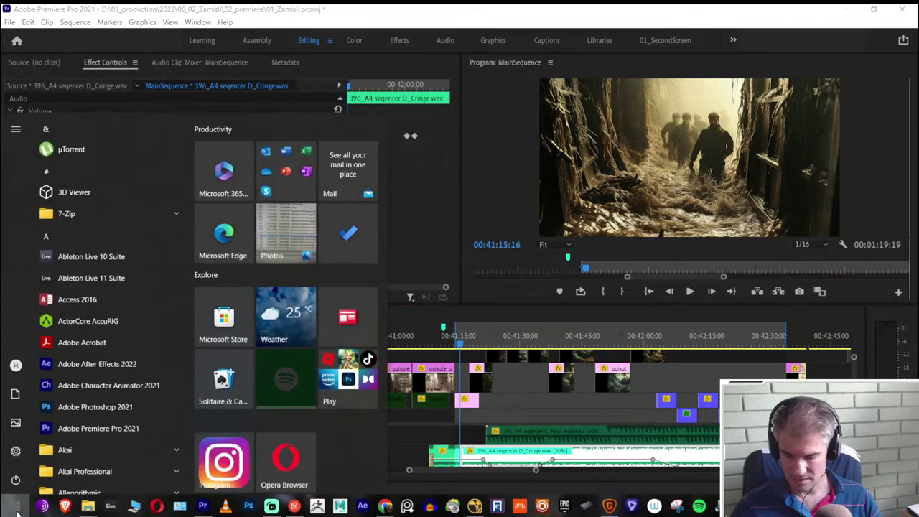
pyautogui.write('calc')
pyautogui.press('Return')
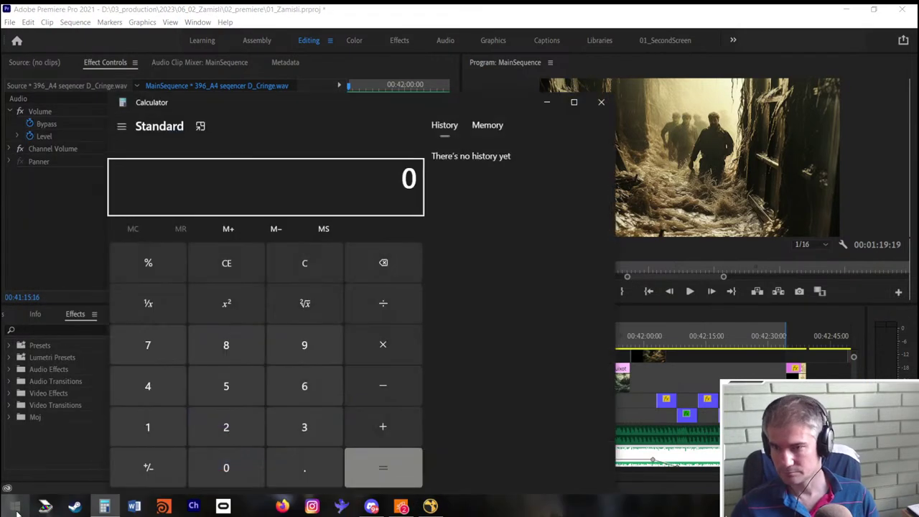
pyautogui.write('78*')
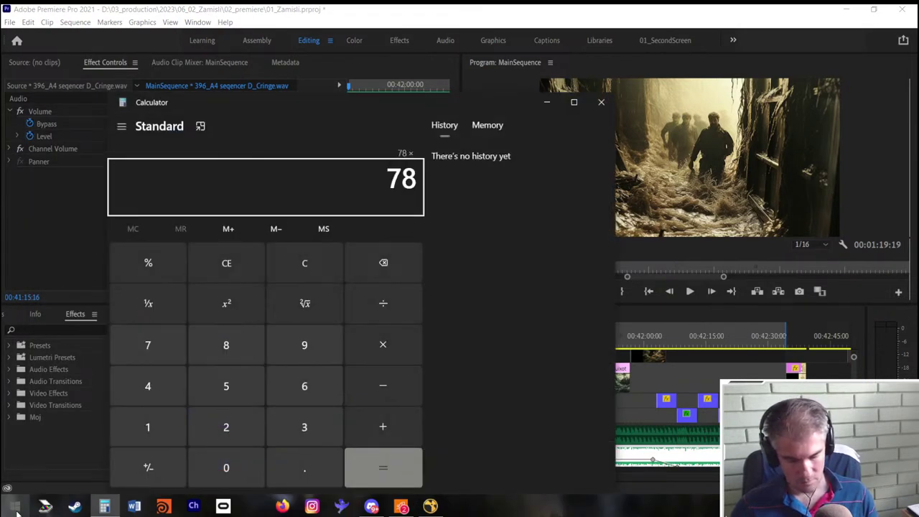
pyautogui.write('24')
pyautogui.press('Return')
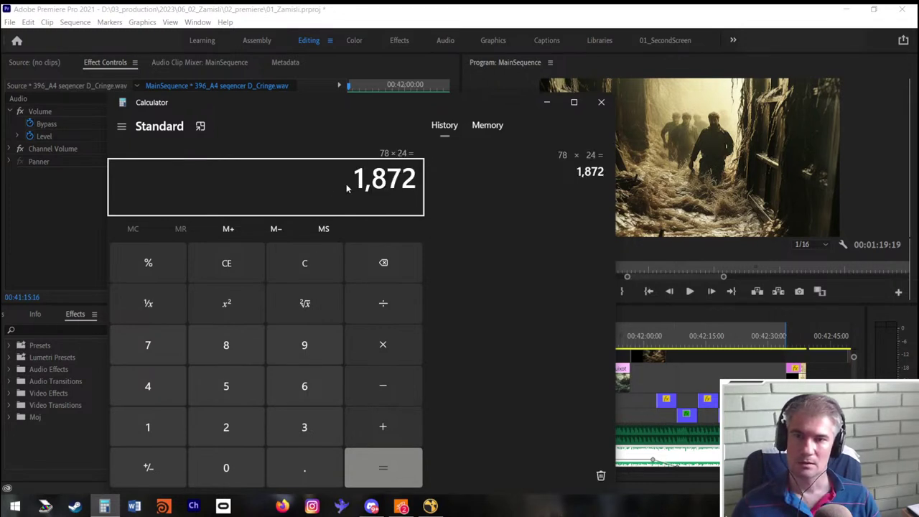
# Copy the calculated product and minimize Calculator
pyautogui.moveTo(350, 178); pyautogui.dragTo(442, 183)
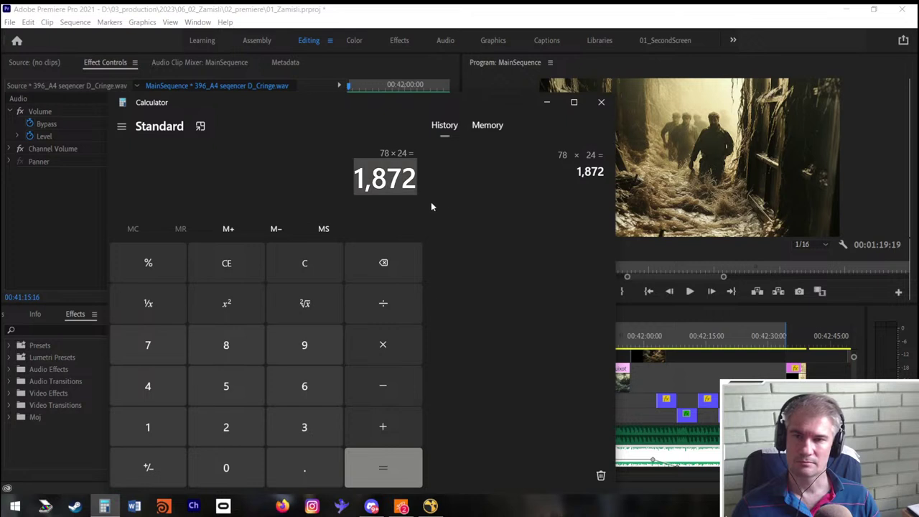
pyautogui.click(377, 194)
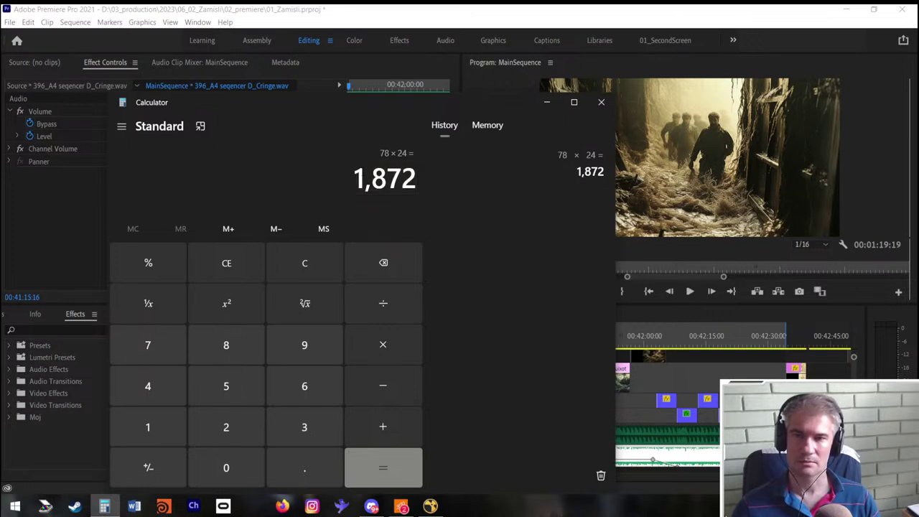
pyautogui.moveTo(350, 180); pyautogui.dragTo(452, 172)
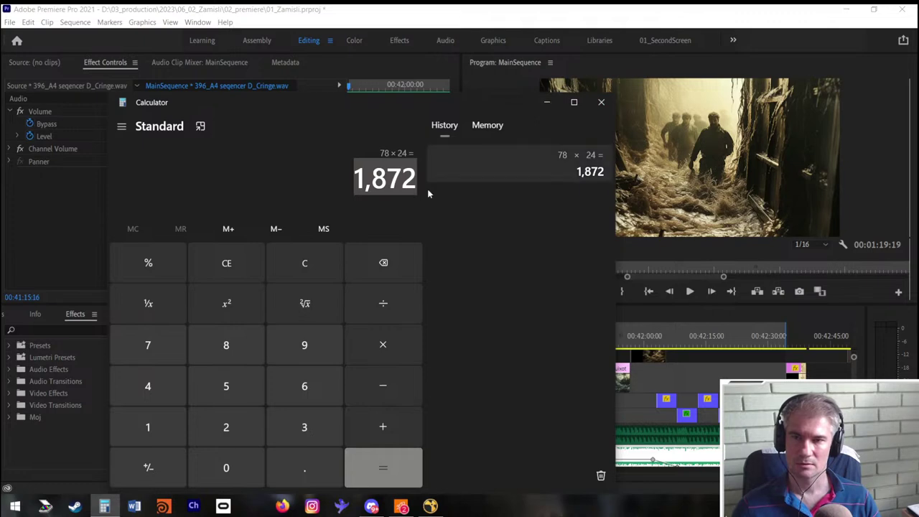
pyautogui.rightClick(380, 181)
pyautogui.click(404, 198)
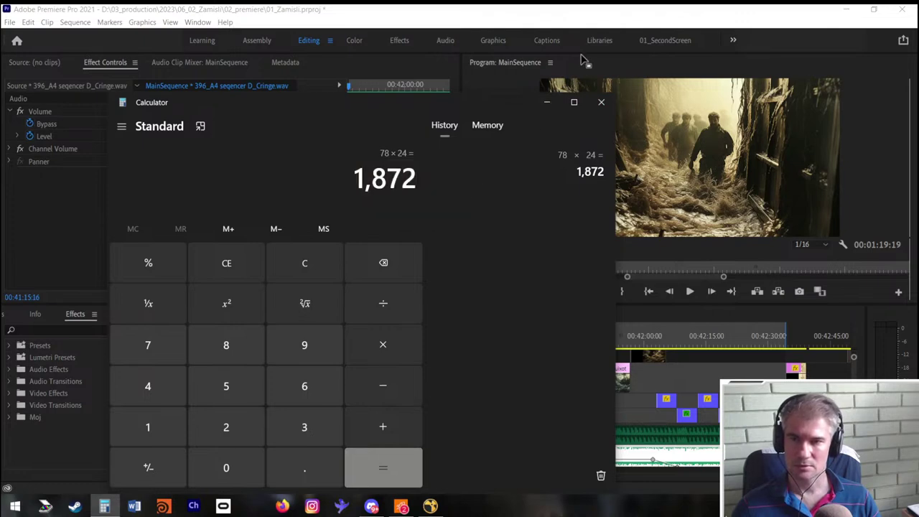
pyautogui.click(544, 102)
# Switch back to Nuke and set the end of the project's frame range to 1872
pyautogui.hotkey('alt', 'Tab')
pyautogui.hotkey('alt', 'Tab')
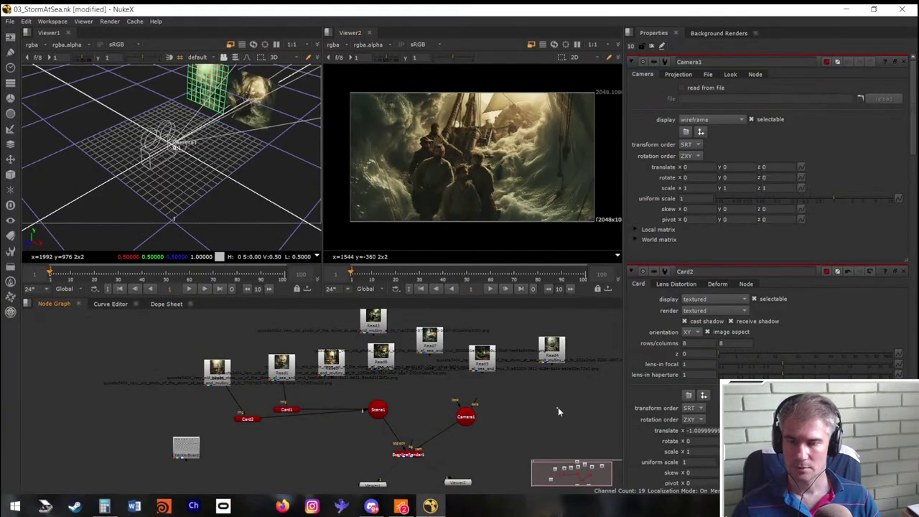
pyautogui.press('s')
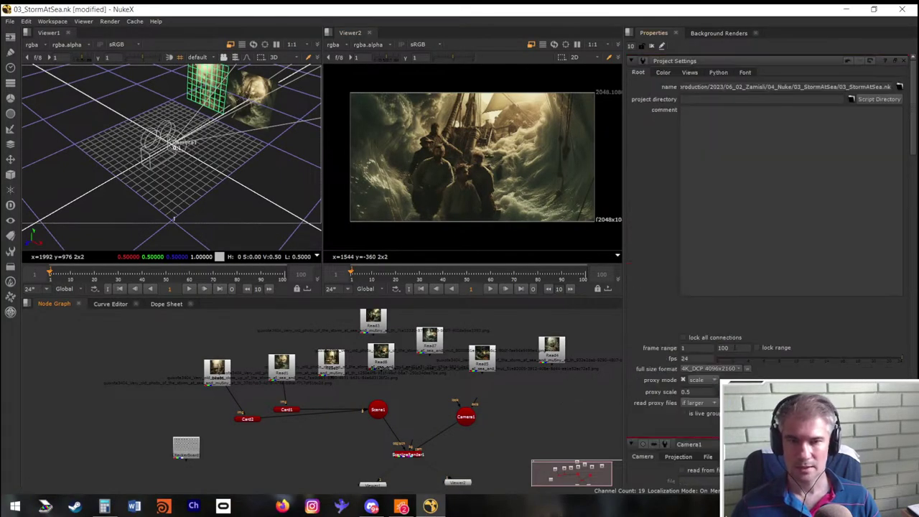
pyautogui.doubleClick(724, 348)
pyautogui.hotkey('ctrl', 'v')
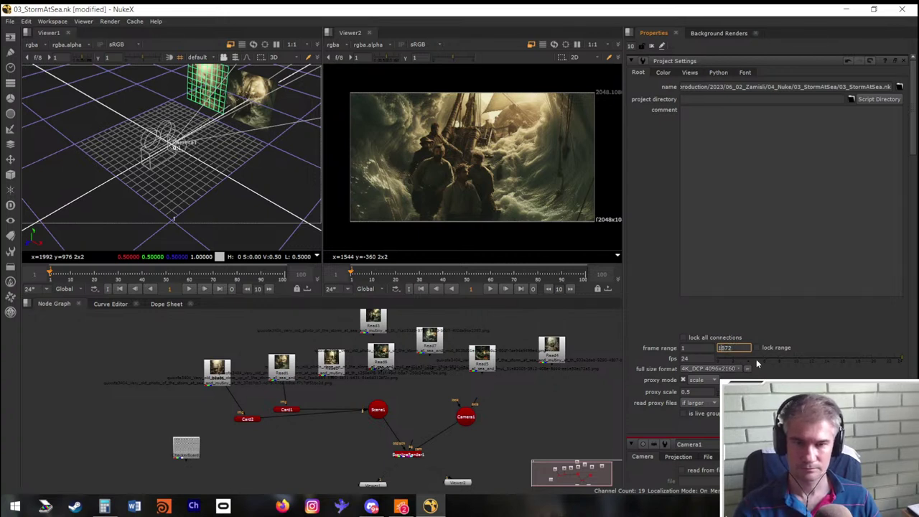
pyautogui.press('Return')
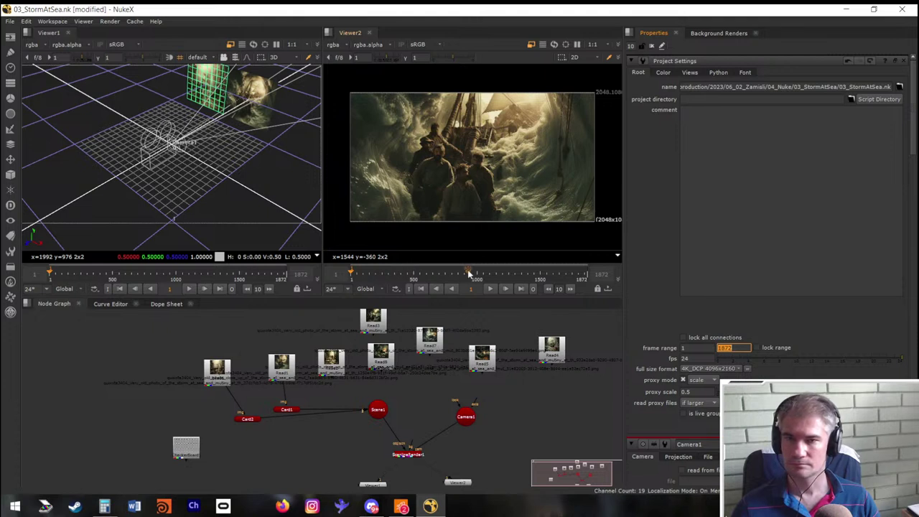
# Set a translate keyframe on Camera1 at frame 1832
pyautogui.doubleClick(459, 418)
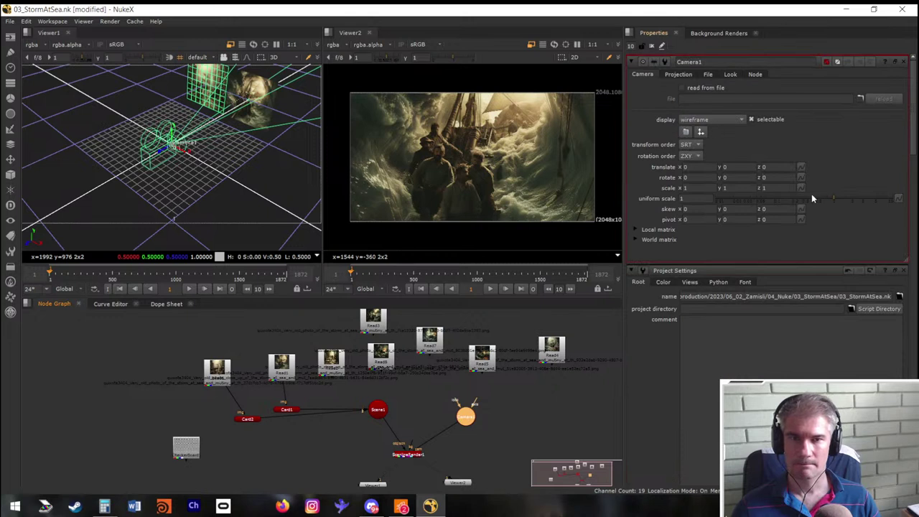
pyautogui.click(173, 279)
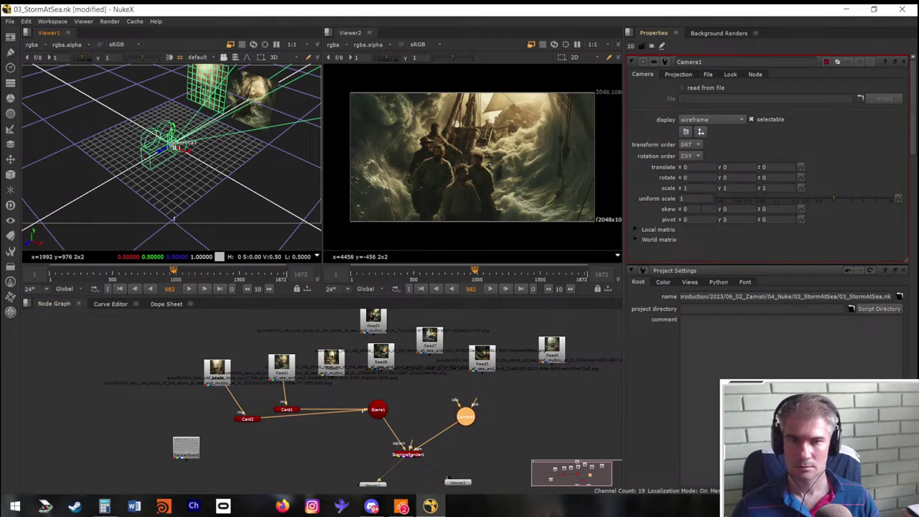
pyautogui.moveTo(178, 275); pyautogui.dragTo(282, 276)
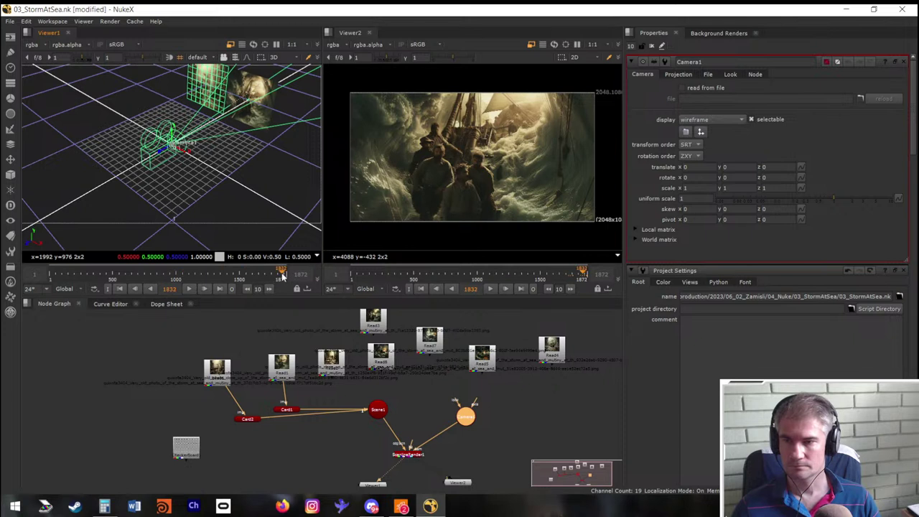
pyautogui.click(804, 168)
pyautogui.click(825, 175)
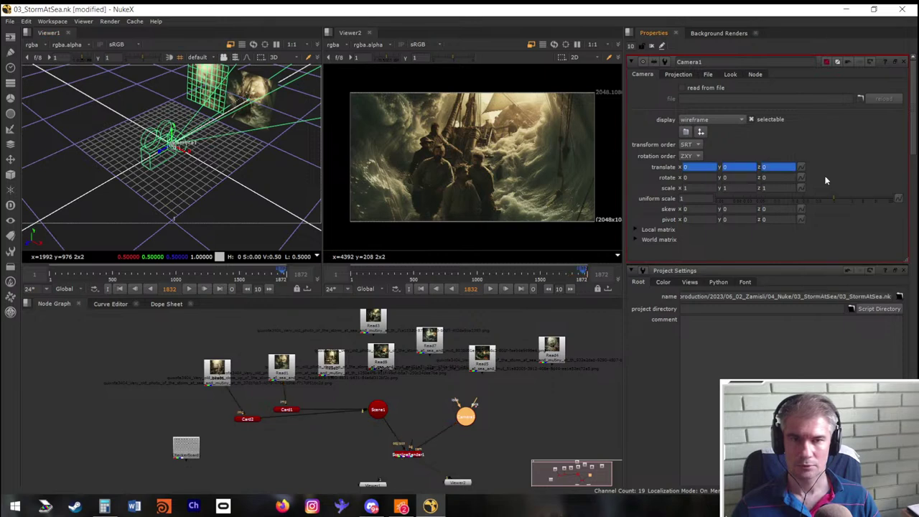
# At frame 9, pull Camera1 back along Z to about 4.11
pyautogui.moveTo(158, 274); pyautogui.dragTo(51, 275)
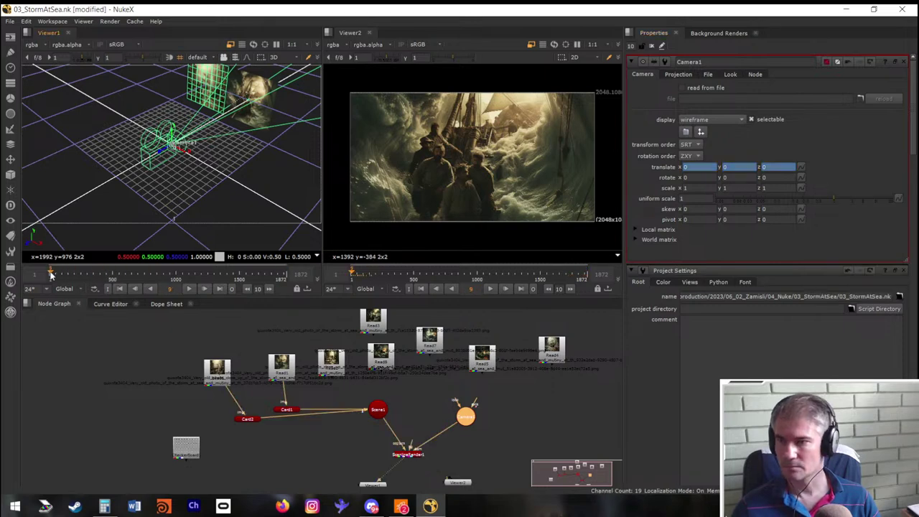
pyautogui.moveTo(165, 151); pyautogui.dragTo(16, 211)
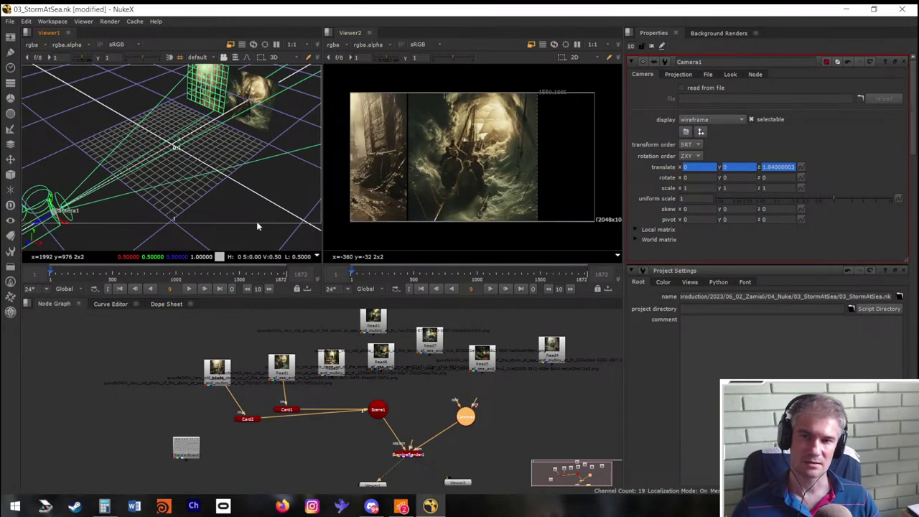
pyautogui.scroll(-2, 138, 173)
pyautogui.moveTo(104, 188)
pyautogui.mouseDown()
pyautogui.moveTo(68, 209)
pyautogui.moveTo(111, 196)
pyautogui.moveTo(98, 201)
pyautogui.mouseUp()
pyautogui.moveTo(107, 200); pyautogui.dragTo(14, 214)
pyautogui.scroll(-2, 86, 184)
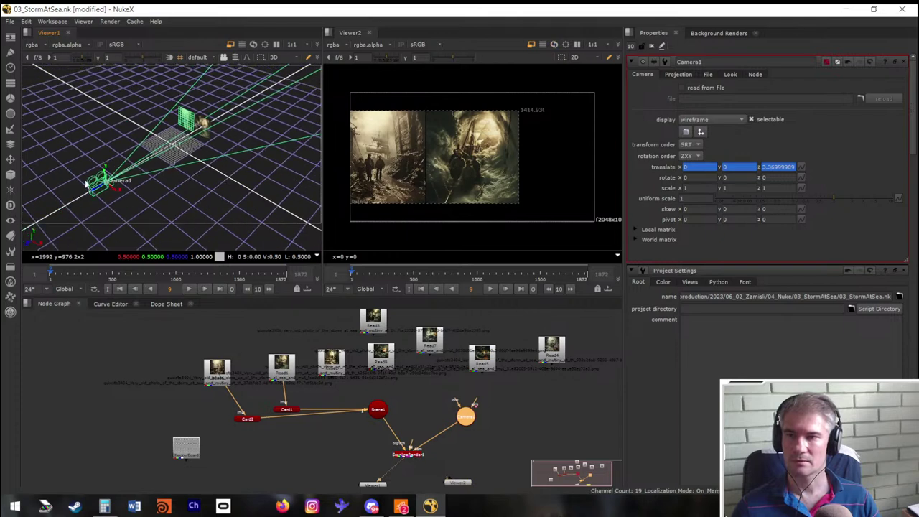
pyautogui.moveTo(103, 188); pyautogui.dragTo(81, 204)
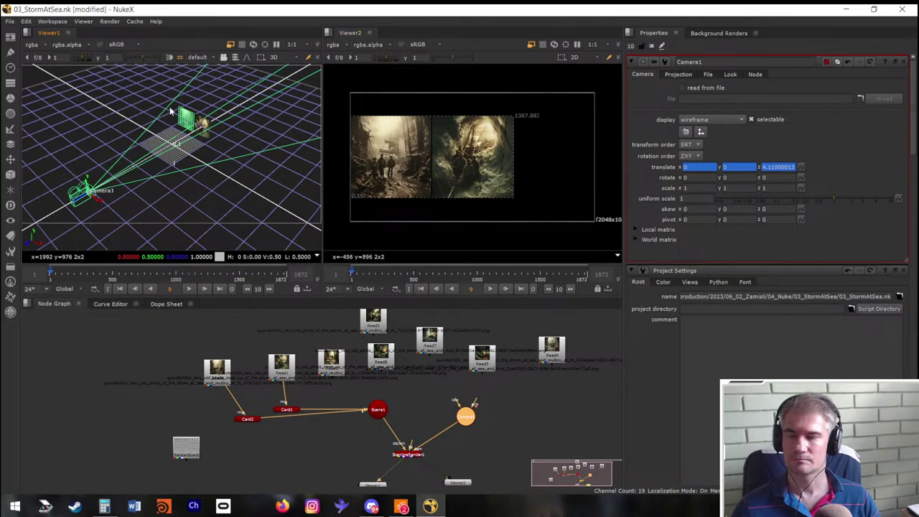
# Set Card2's Y rotation to 45 and move it to about X -0.895, Z -1.885
pyautogui.doubleClick(244, 419)
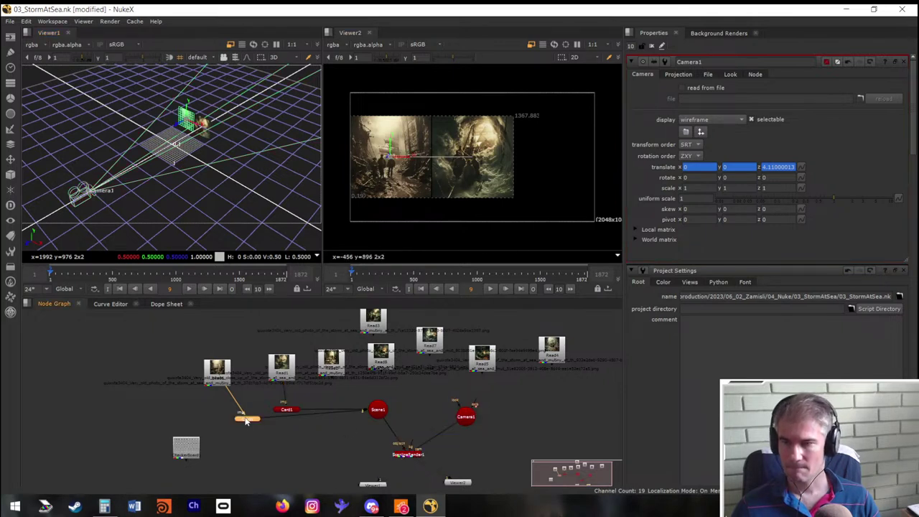
pyautogui.click(736, 231)
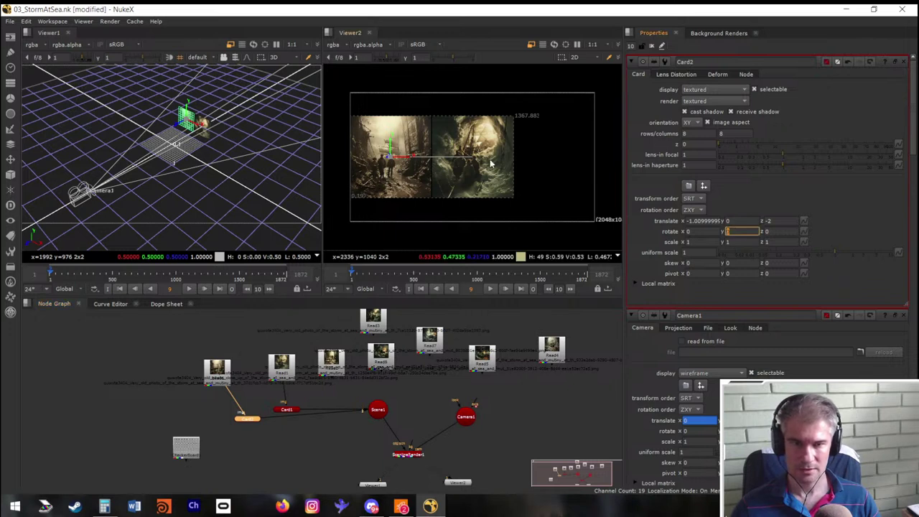
pyautogui.write('15')
pyautogui.press('Return')
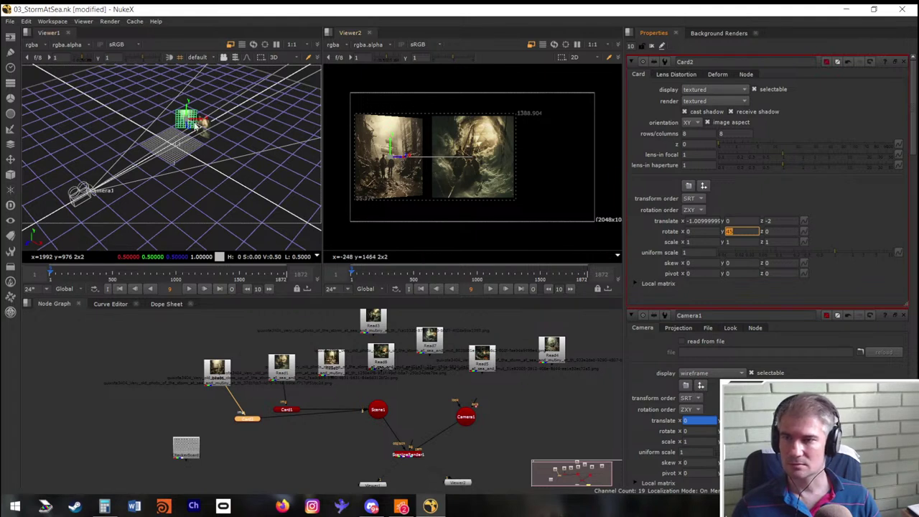
pyautogui.moveTo(185, 127); pyautogui.dragTo(183, 134)
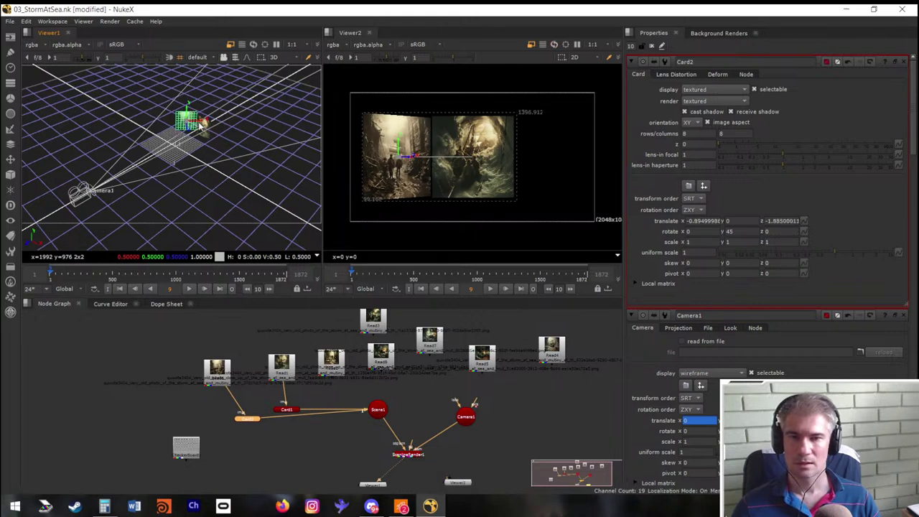
# Try the YZ and ZX orientations on Card2 and return it to XY
pyautogui.click(690, 123)
pyautogui.click(691, 132)
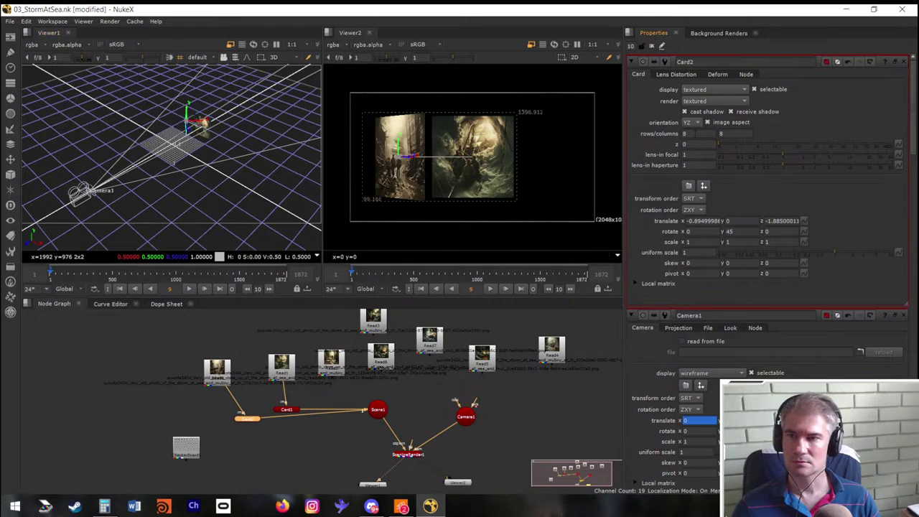
pyautogui.click(692, 123)
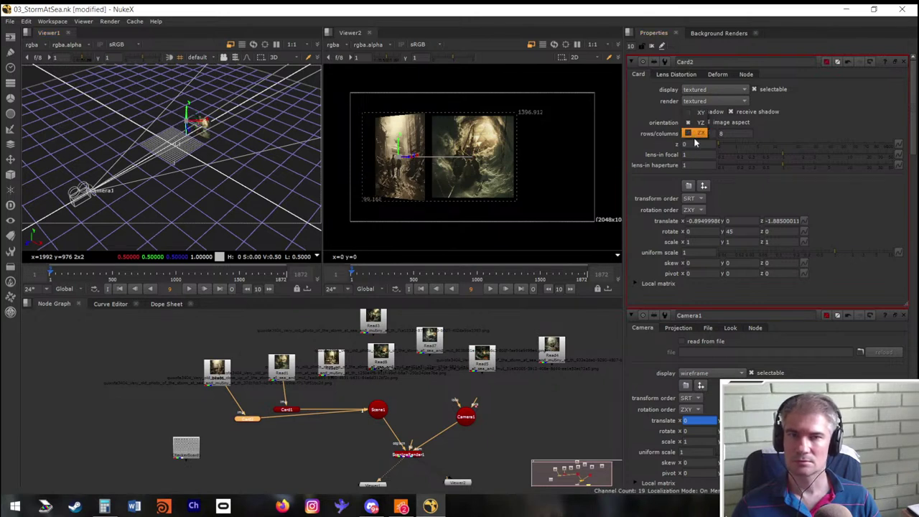
pyautogui.click(692, 134)
pyautogui.click(693, 123)
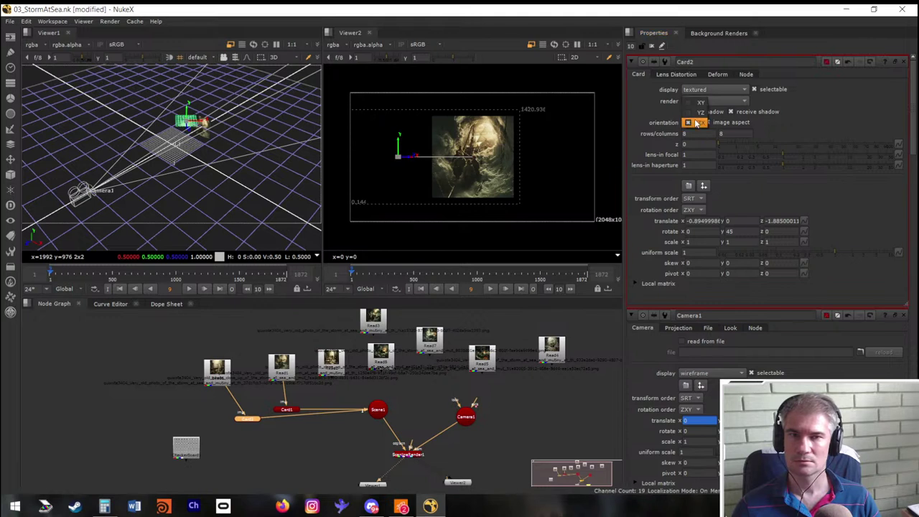
pyautogui.click(695, 104)
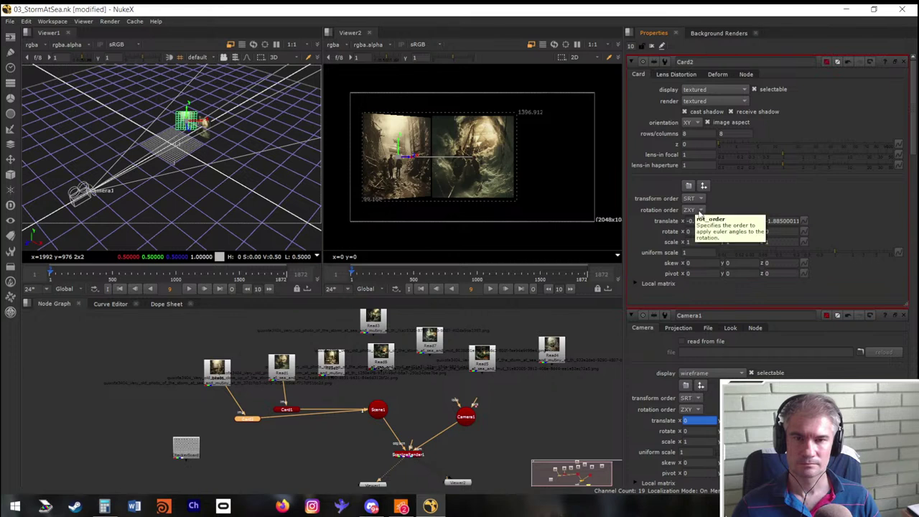
# Try the STR transform order on Card2 and return it to SRT
pyautogui.click(693, 199)
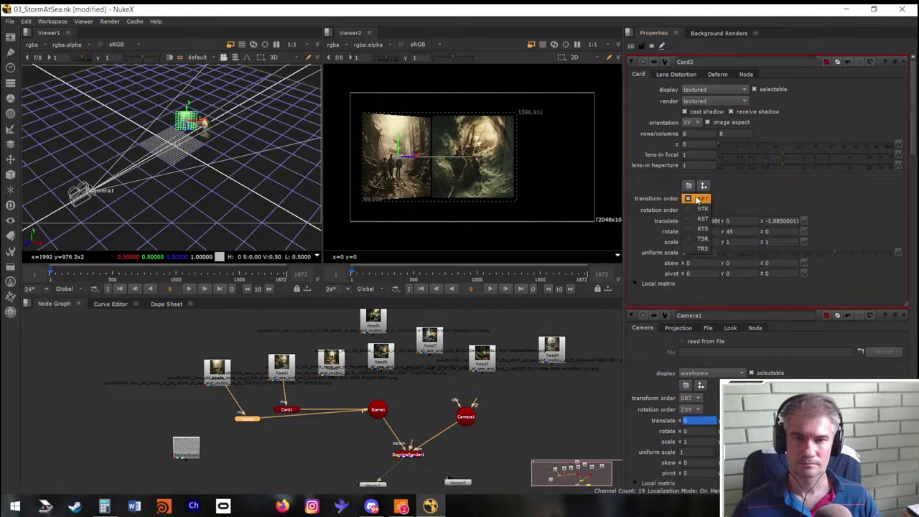
pyautogui.click(701, 208)
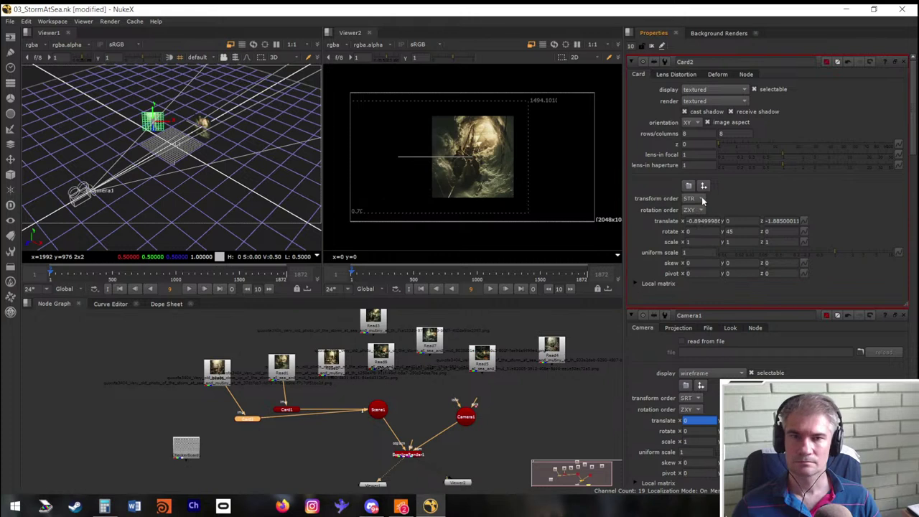
pyautogui.click(696, 199)
pyautogui.click(698, 189)
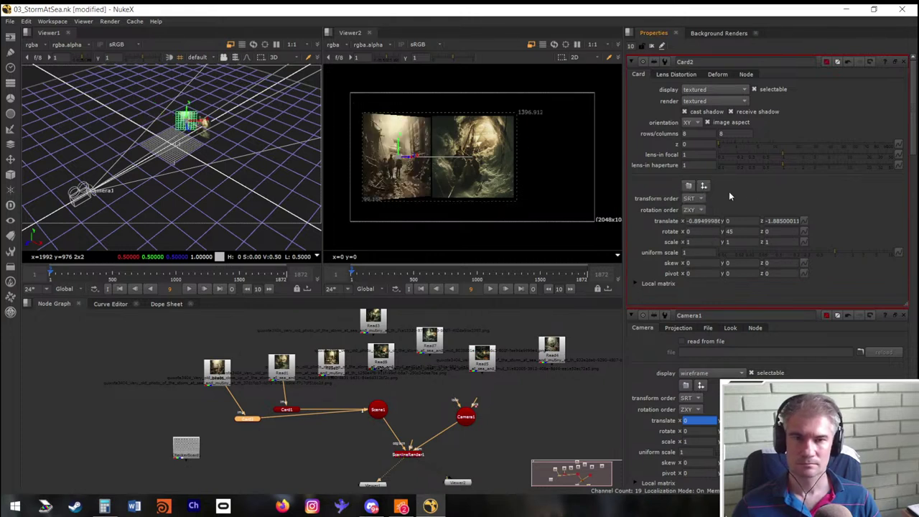
# Try to match Card2 to the selection's position and orientation
pyautogui.click(703, 186)
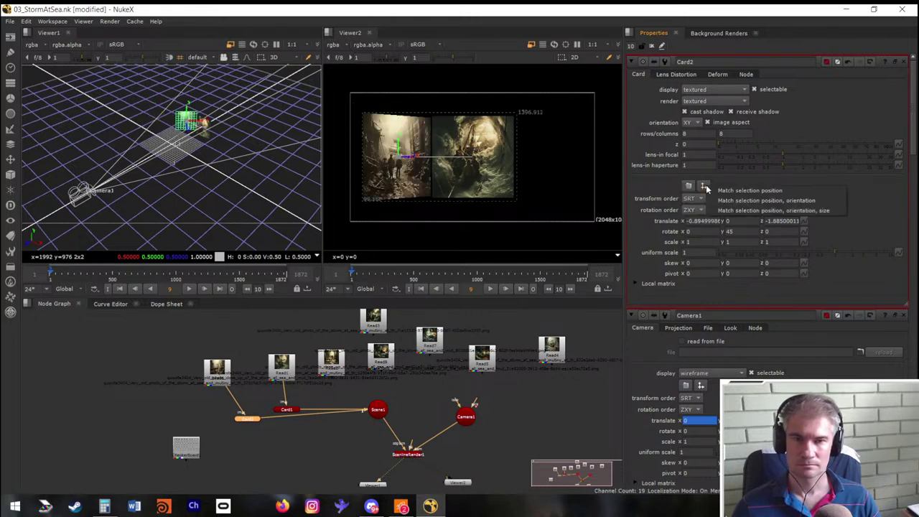
pyautogui.click(757, 202)
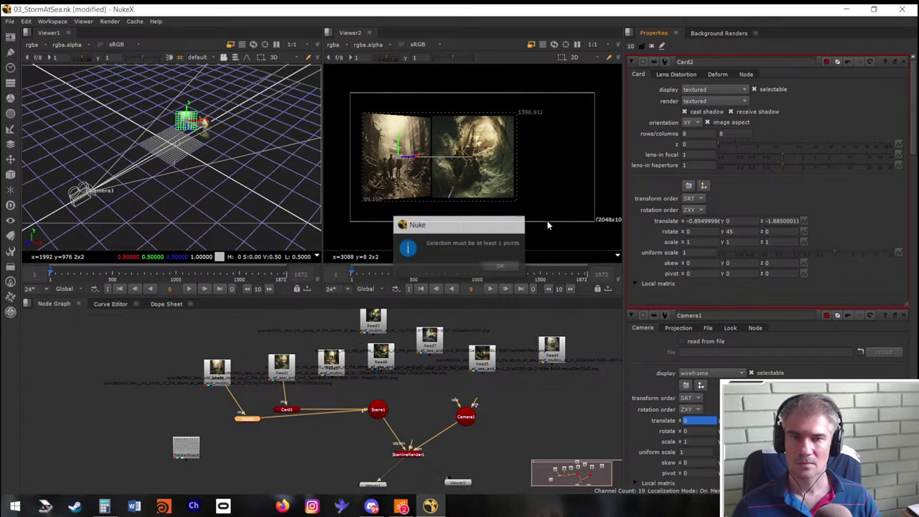
pyautogui.press('Return')
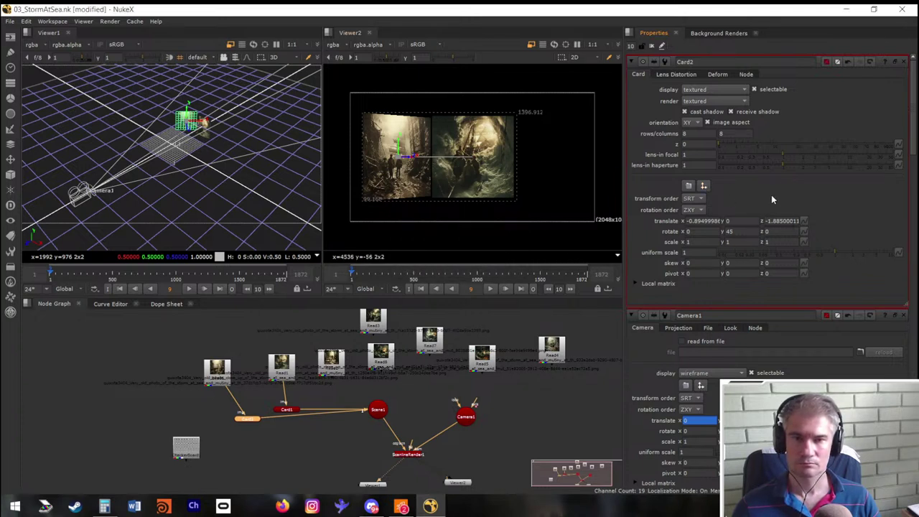
# Expand Card2's local matrix, try specifying the matrix manually, and turn that option back off
pyautogui.click(638, 285)
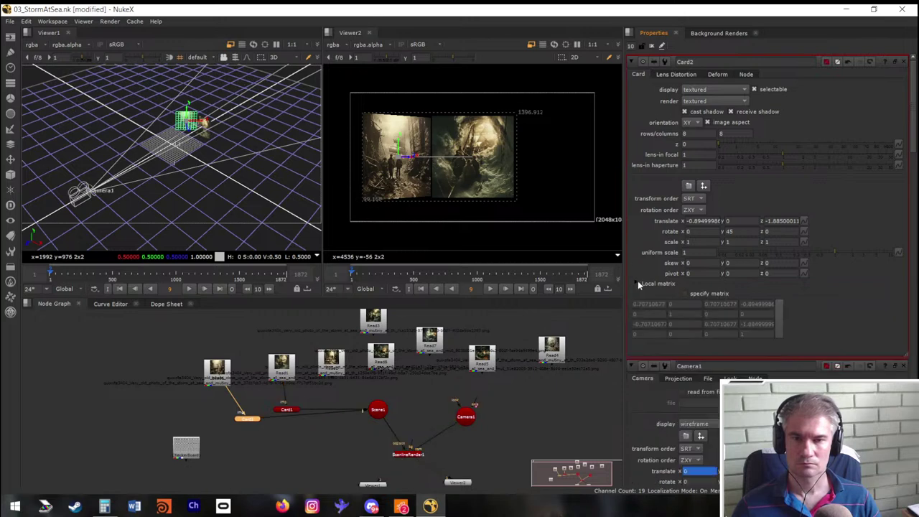
pyautogui.click(684, 294)
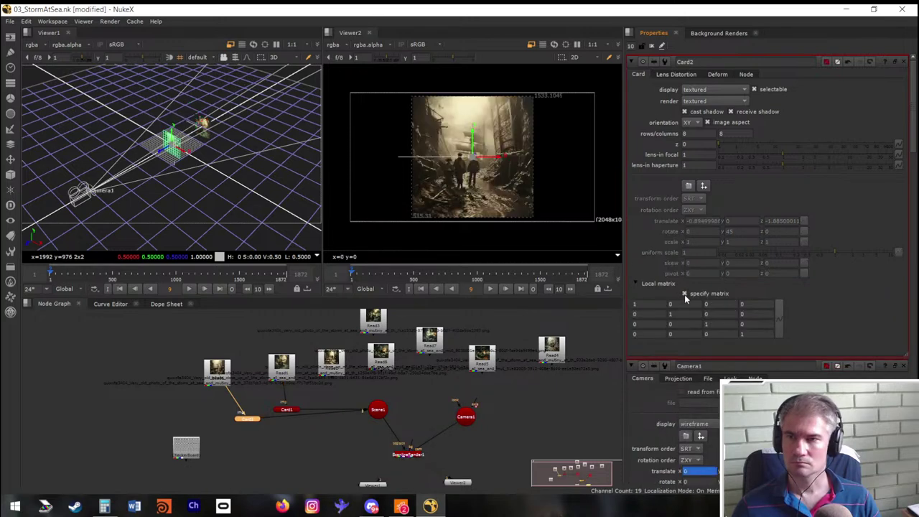
pyautogui.click(684, 295)
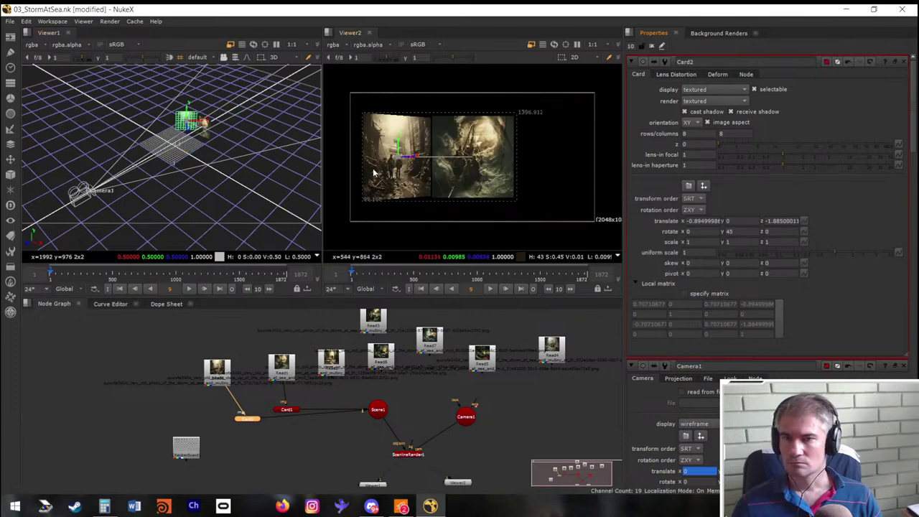
# Move Card2 against the edge of Card1, at about X -0.84, Y -0.01, Z -1.66
pyautogui.scroll(3, 198, 130)
pyautogui.press('space')
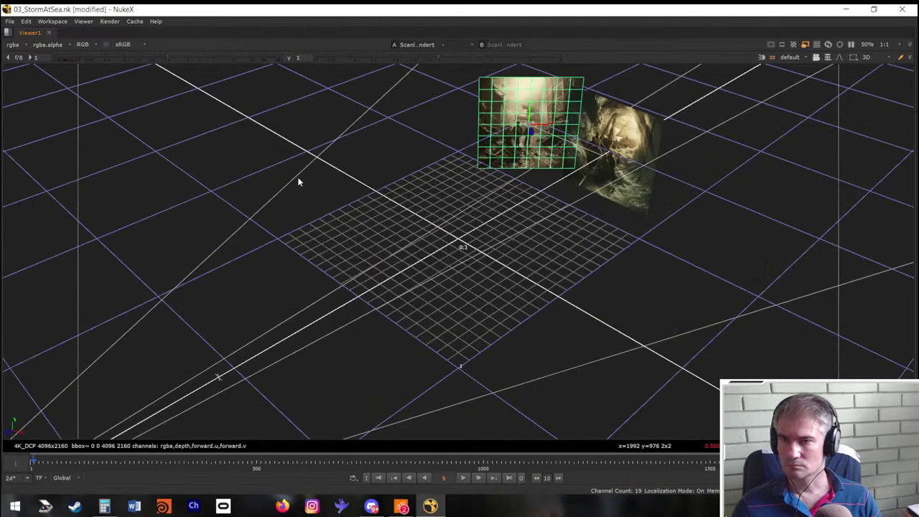
pyautogui.moveTo(506, 185); pyautogui.dragTo(536, 213)
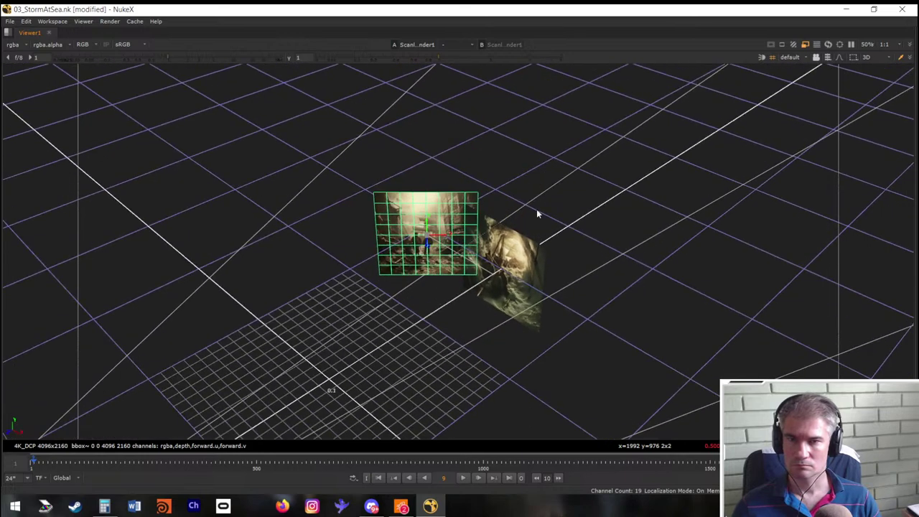
pyautogui.moveTo(428, 241)
pyautogui.mouseDown()
pyautogui.moveTo(432, 287)
pyautogui.moveTo(415, 337)
pyautogui.moveTo(413, 267)
pyautogui.moveTo(357, 244)
pyautogui.moveTo(423, 242)
pyautogui.mouseUp()
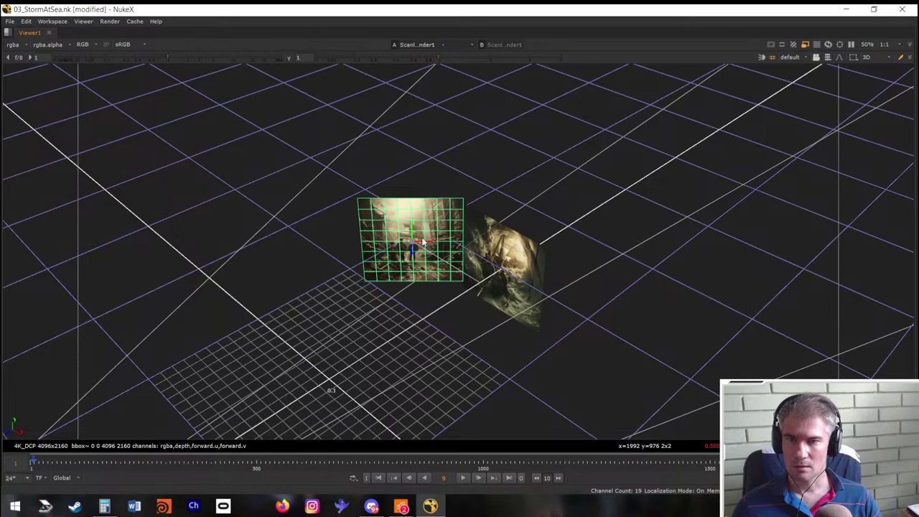
pyautogui.press('space')
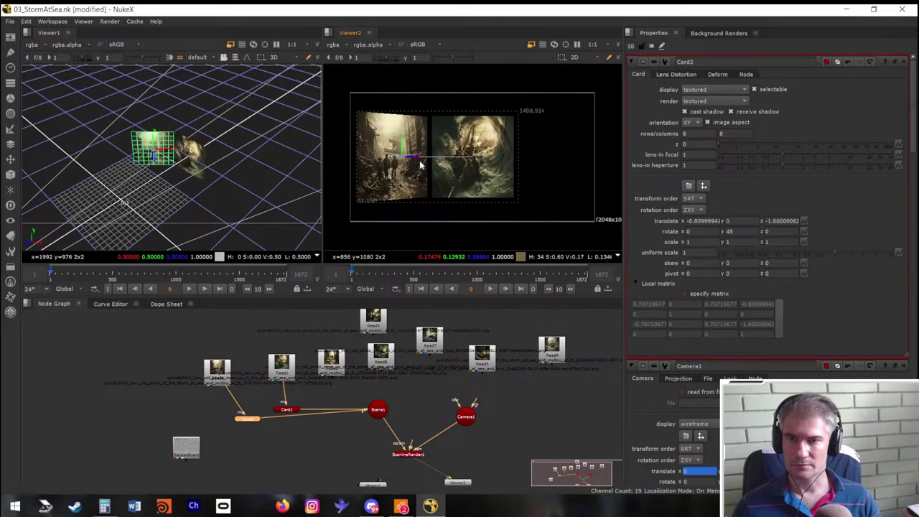
pyautogui.moveTo(409, 164)
pyautogui.mouseDown()
pyautogui.moveTo(420, 167)
pyautogui.moveTo(404, 165)
pyautogui.mouseUp()
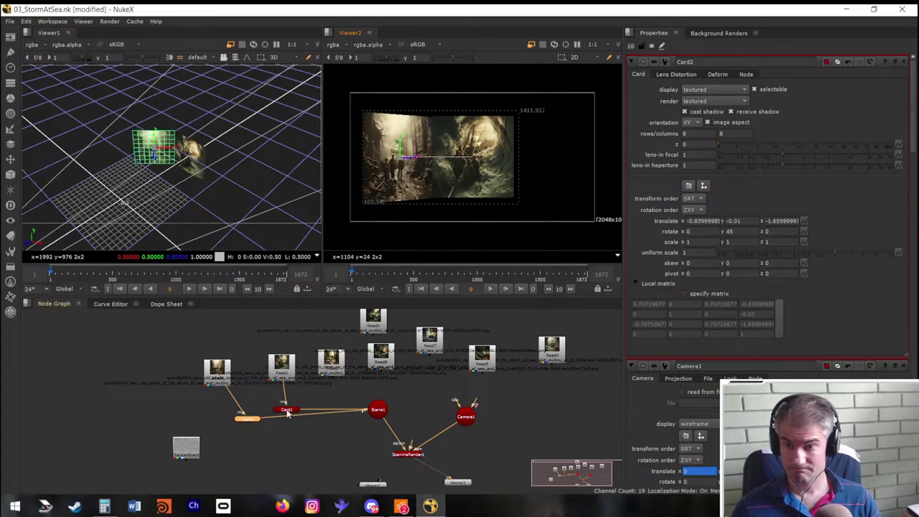
# Align Card1 and Card2 beneath their Read nodes and paste a copy of Card2, wired from the third Read node into Scene1
pyautogui.moveTo(286, 414); pyautogui.dragTo(220, 422)
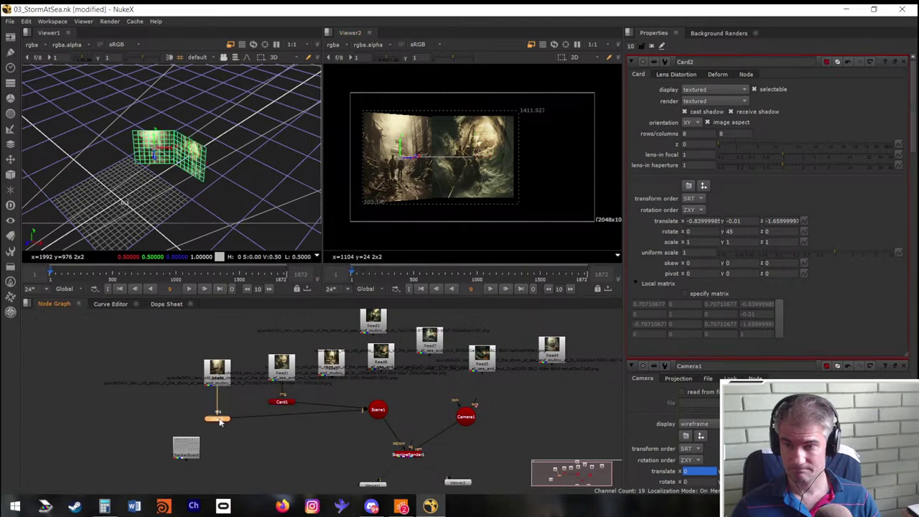
pyautogui.click(306, 446)
pyautogui.hotkey('ctrl', 'v')
pyautogui.moveTo(362, 389); pyautogui.dragTo(378, 413)
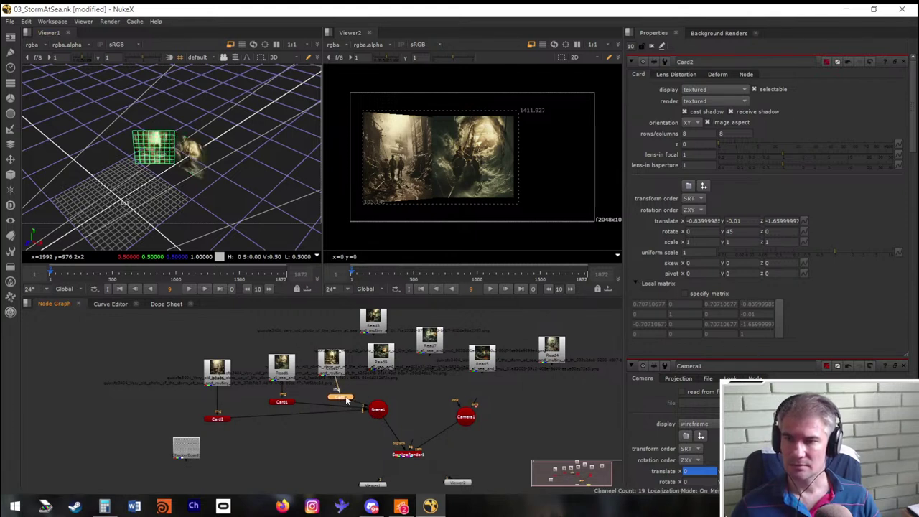
# Set Card3's Y rotation to -45
pyautogui.doubleClick(345, 397)
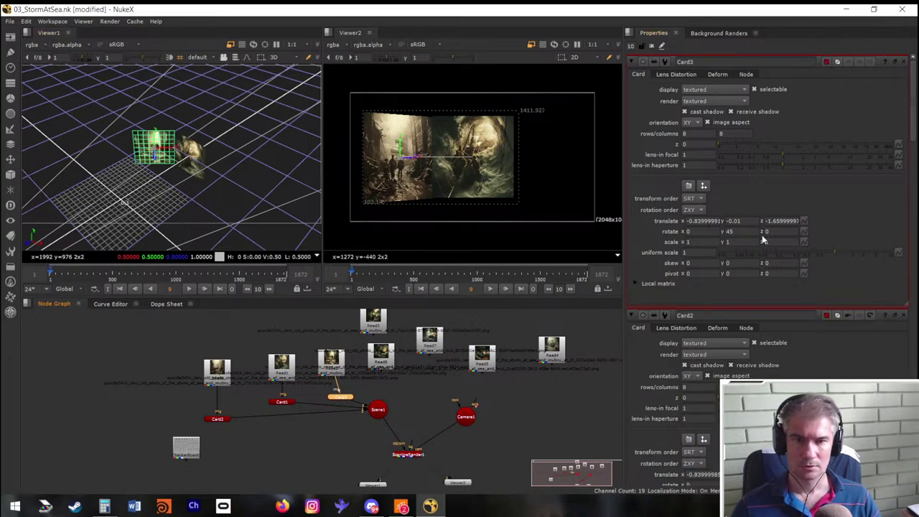
pyautogui.click(739, 231)
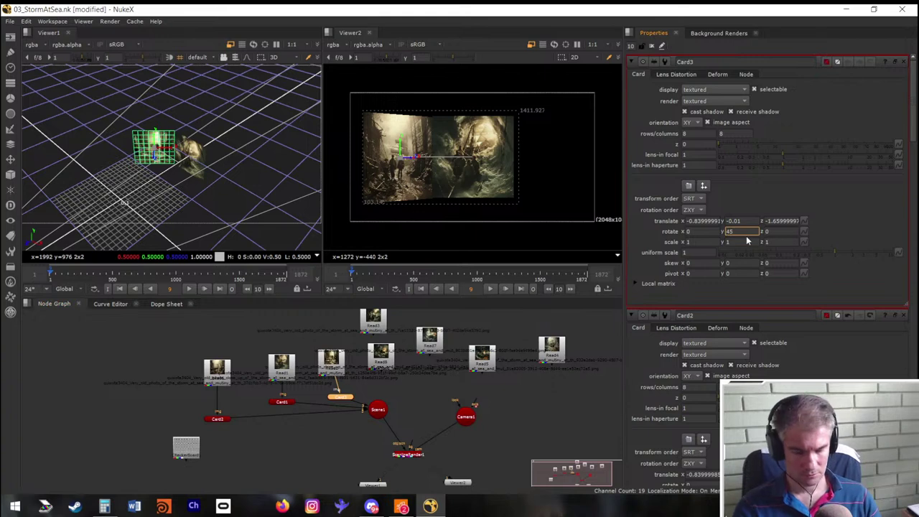
pyautogui.press('Return')
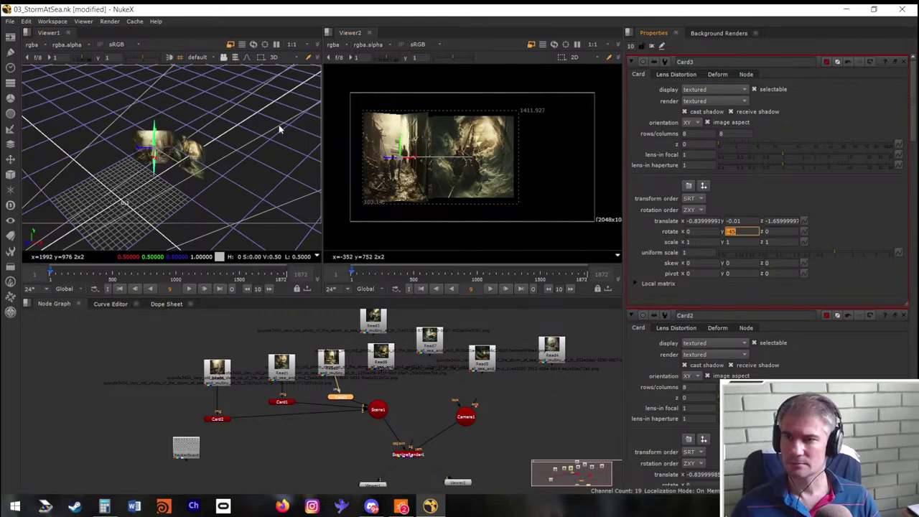
pyautogui.scroll(6, 101, 160)
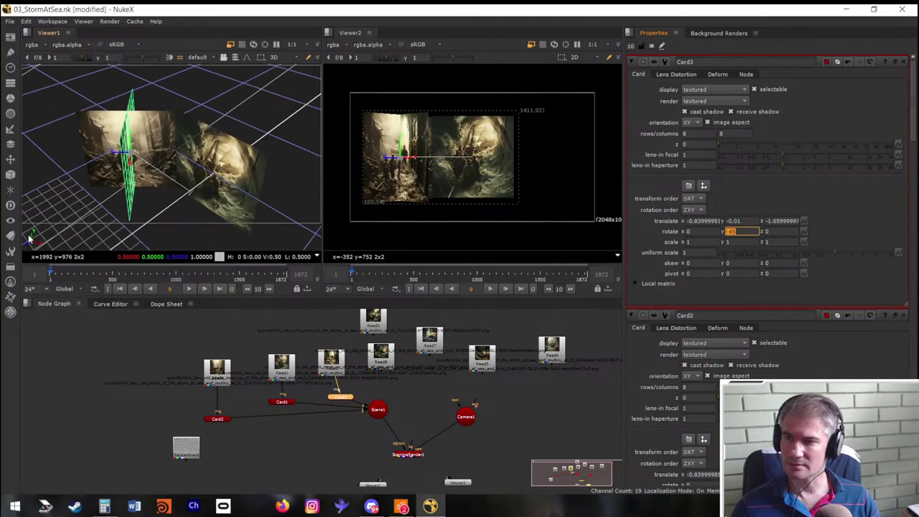
# Switch to Chrome and search Google for "nuke pivot to global variable"
pyautogui.hotkey('alt', 'Tab')
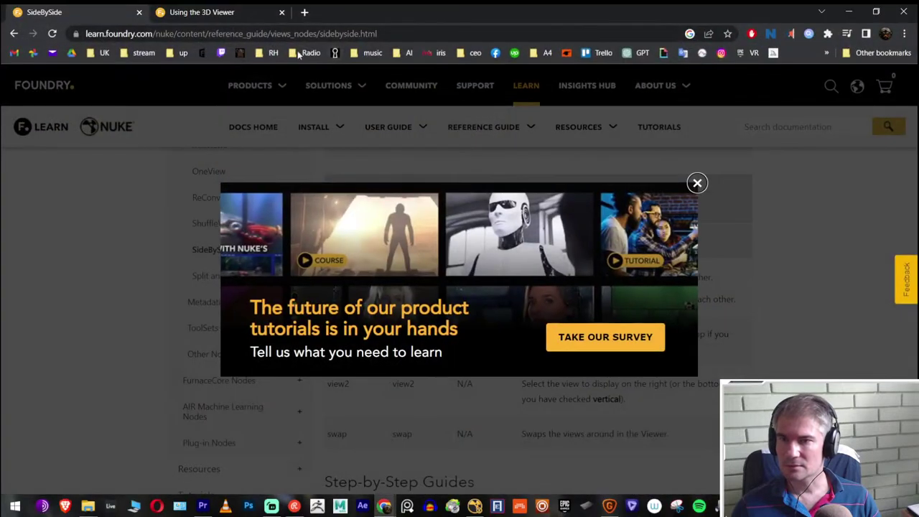
pyautogui.click(294, 34)
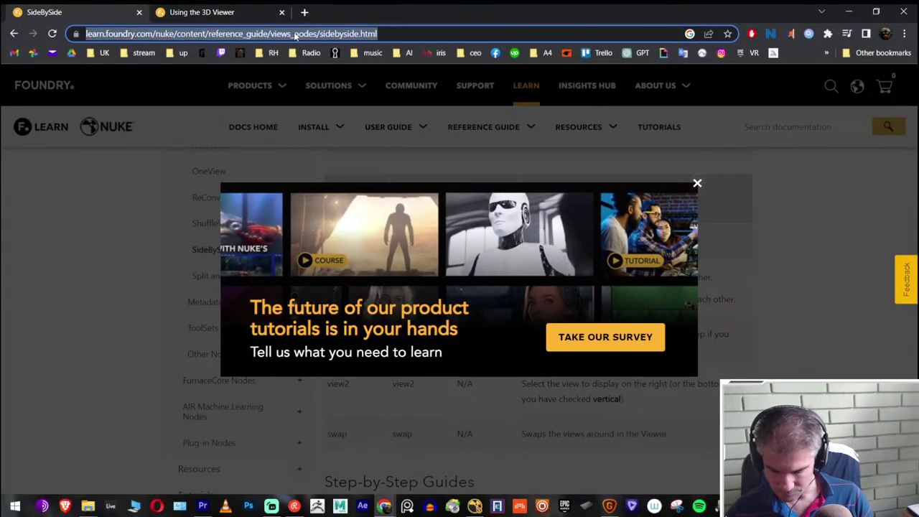
pyautogui.write('nuke ')
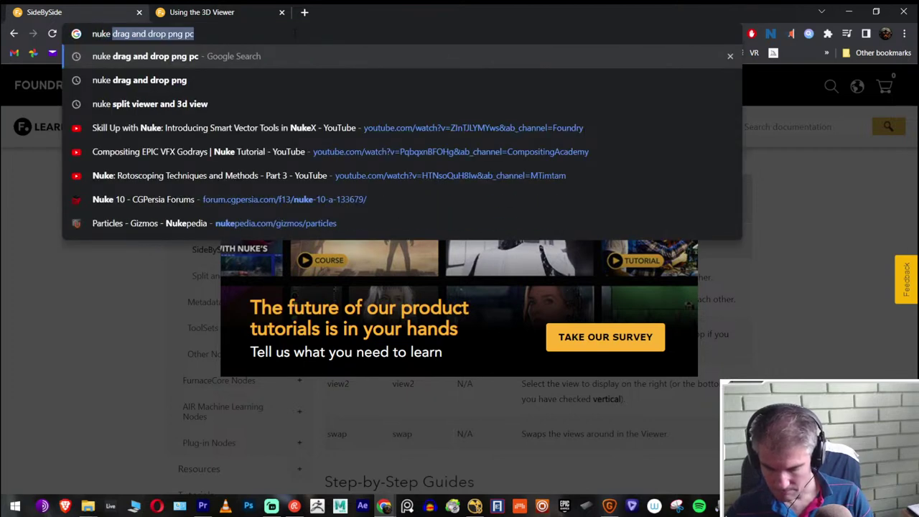
pyautogui.write('pivot ')
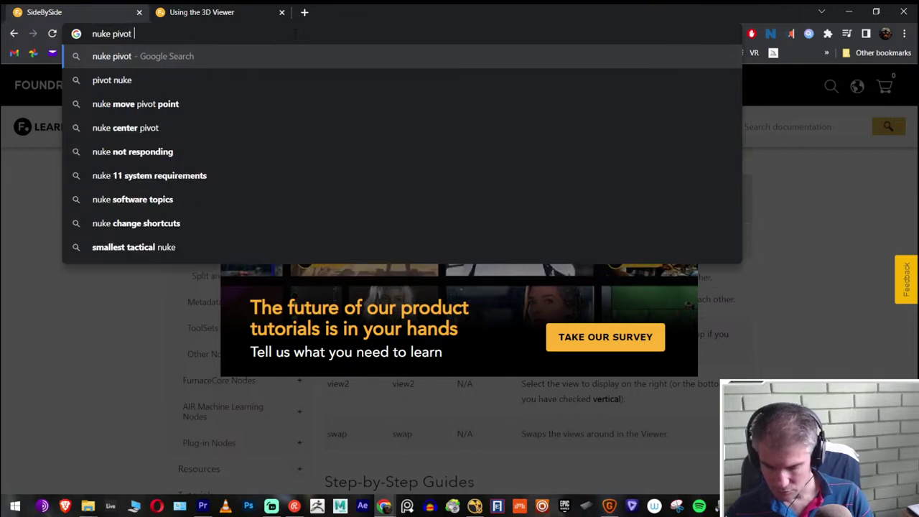
pyautogui.write('to glo')
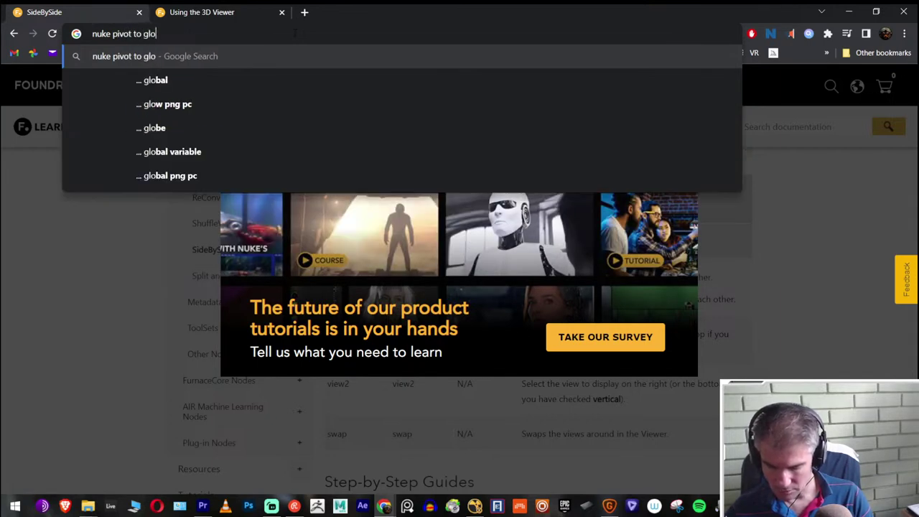
pyautogui.write('bal')
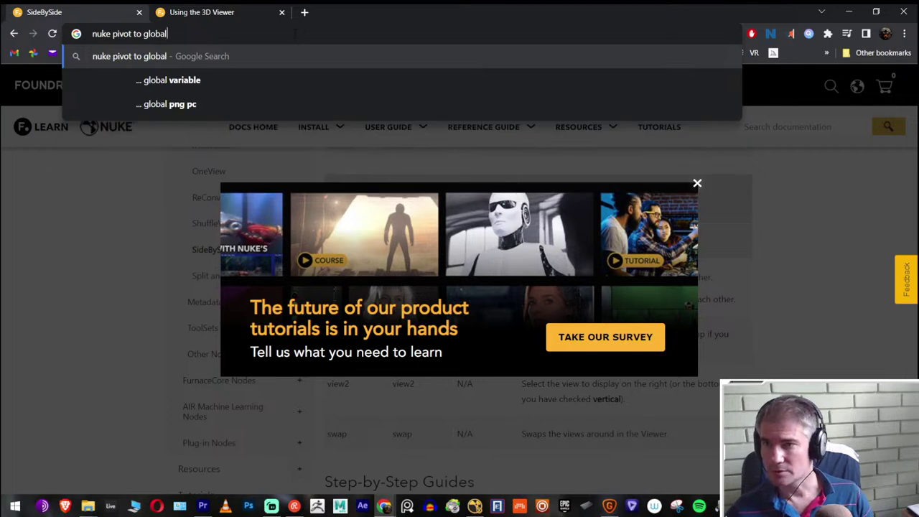
pyautogui.press('Down')
pyautogui.press('Return')
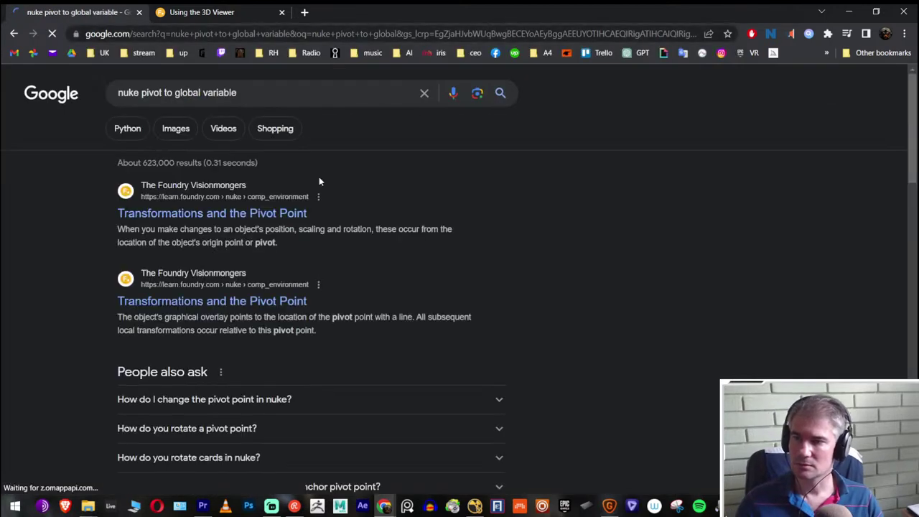
# Open both Foundry results on transformations and the pivot point in new tabs and expand the question about changing the pivot point in Nuke
pyautogui.rightClick(263, 216)
pyautogui.click(284, 223)
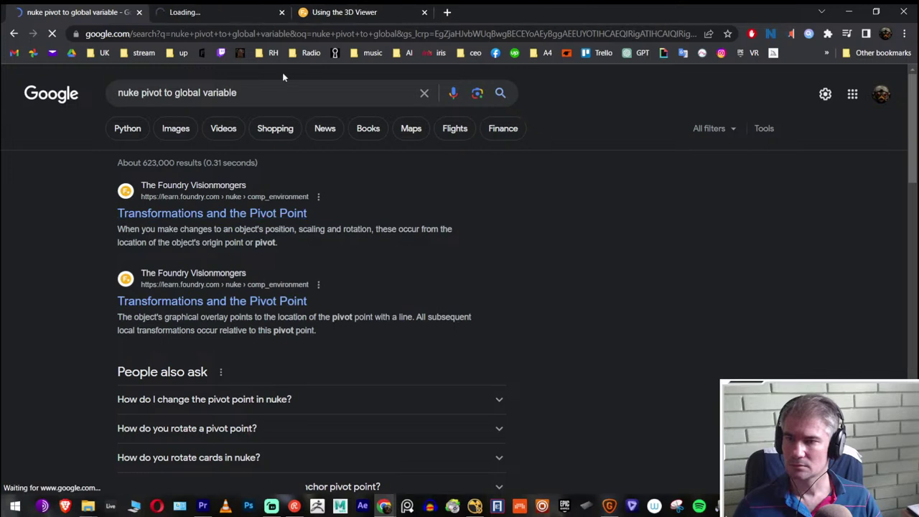
pyautogui.rightClick(240, 305)
pyautogui.click(284, 314)
pyautogui.scroll(-3, 228, 242)
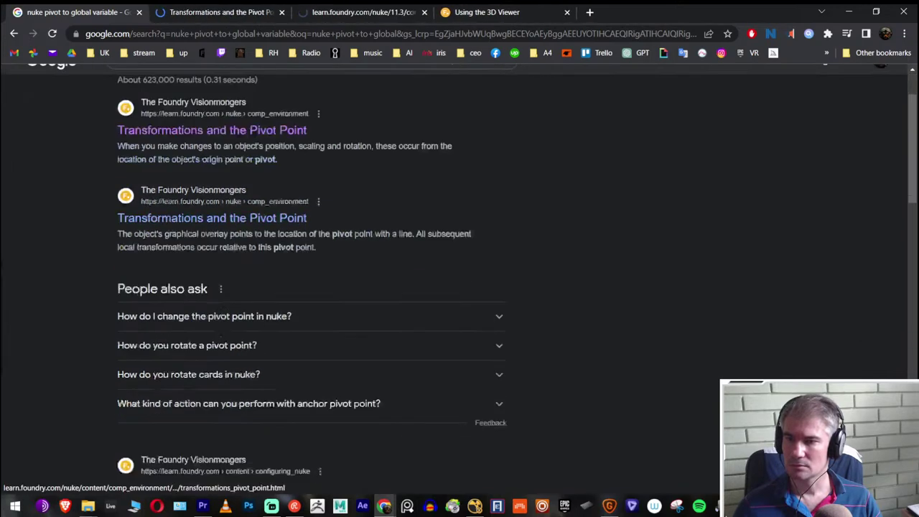
pyautogui.click(231, 222)
pyautogui.scroll(-1, 323, 248)
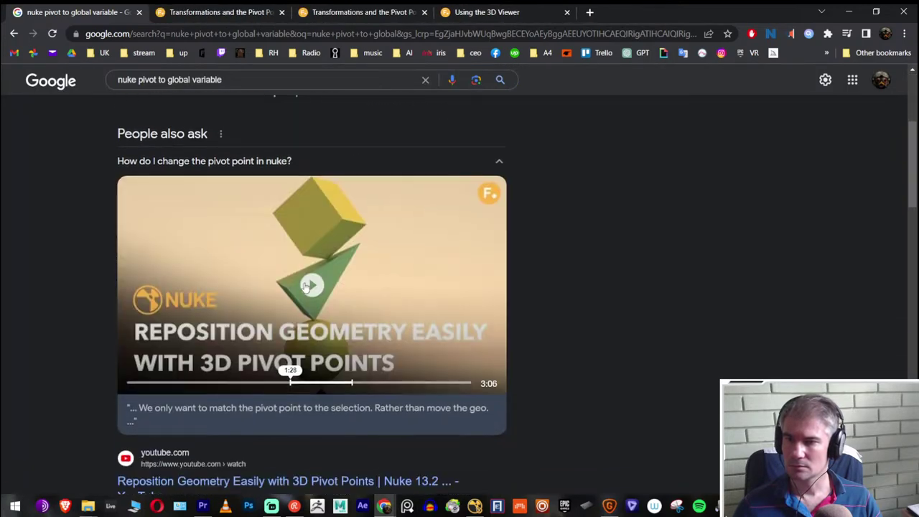
# Watch the Nuke 13.2 3D pivot points video, skipping ahead through the snapping demonstration, pause it and return to Nuke
pyautogui.click(410, 258)
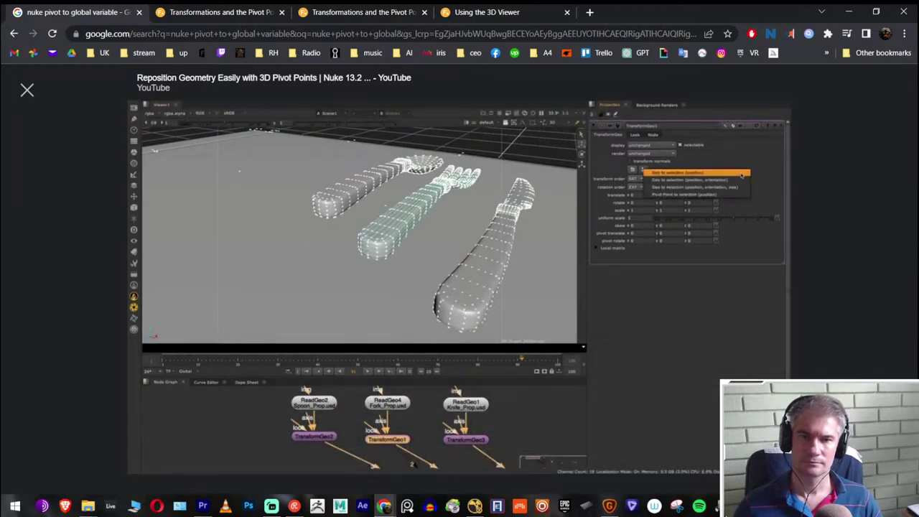
pyautogui.press('Right')
pyautogui.press('Right')
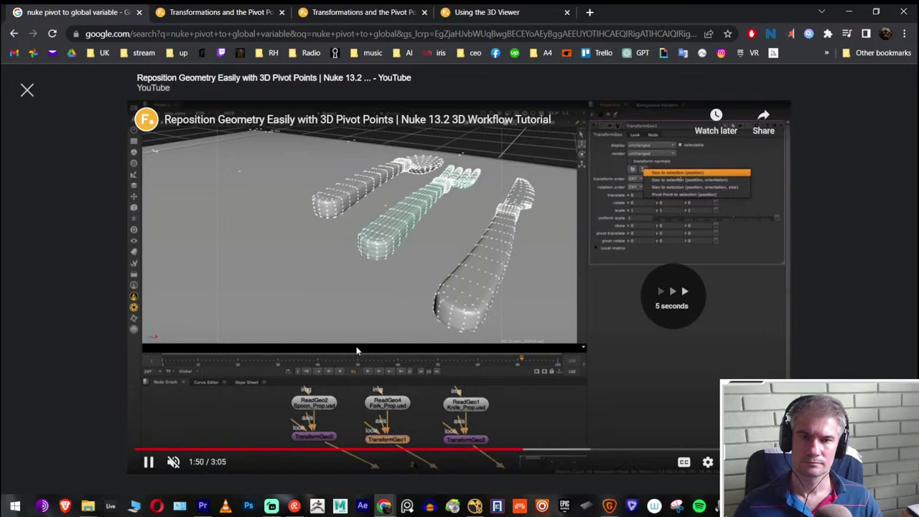
pyautogui.press('Right')
pyautogui.press('Right')
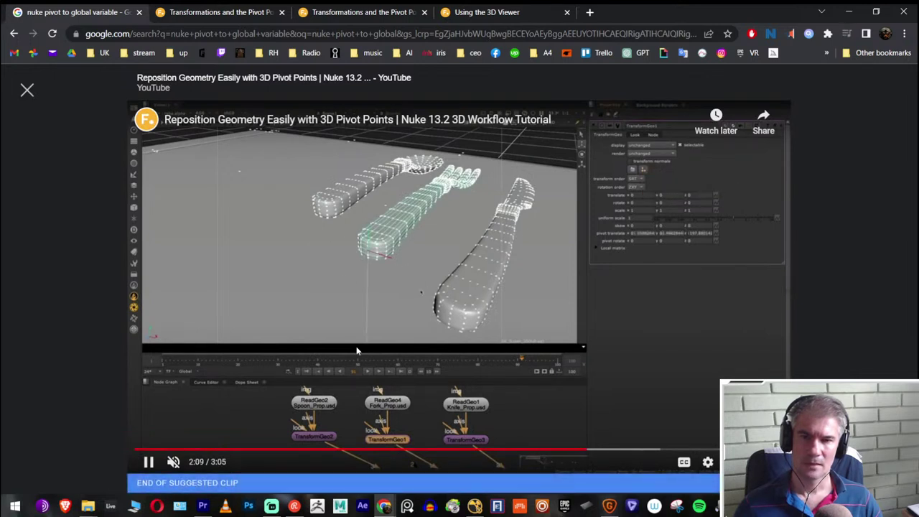
pyautogui.click(150, 465)
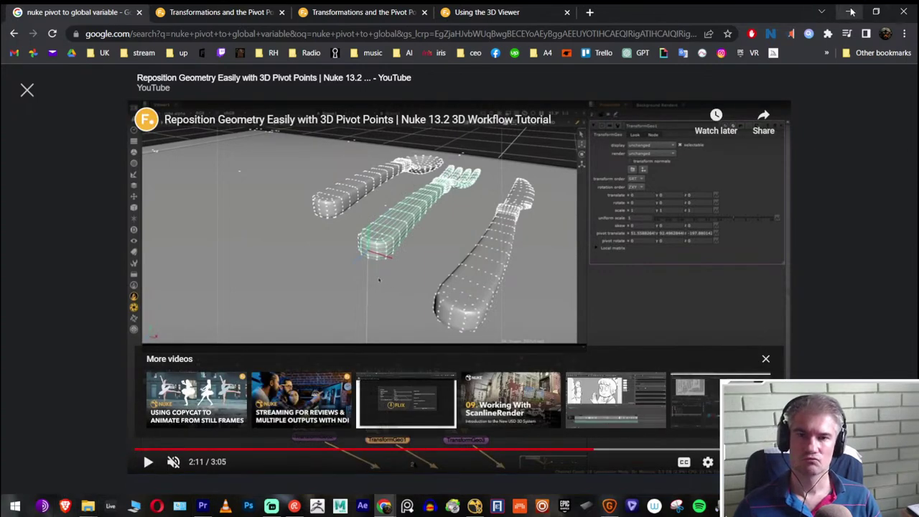
pyautogui.click(850, 12)
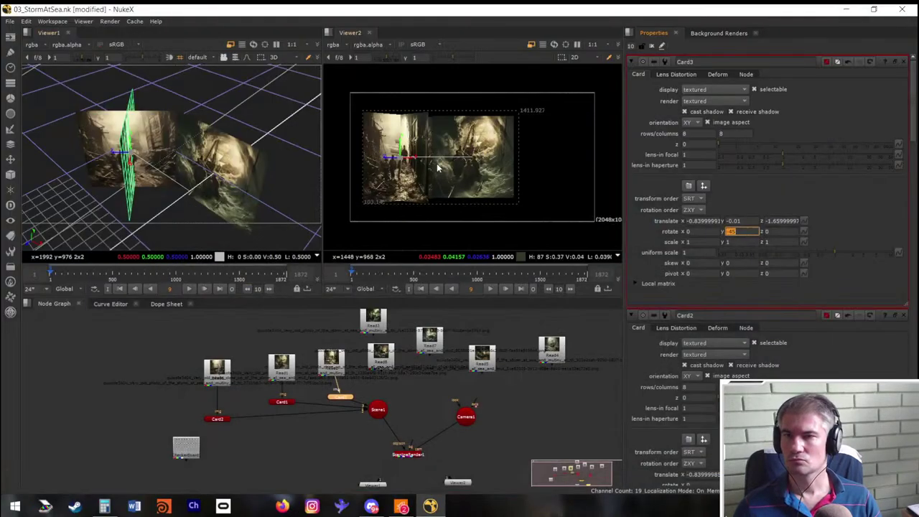
# Try to match Card3 to a point selection using its snap options
pyautogui.click(703, 186)
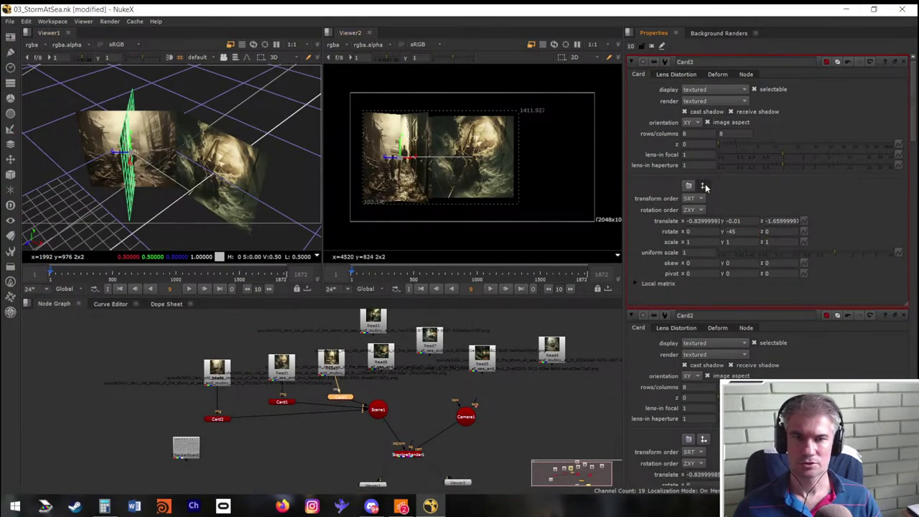
pyautogui.click(735, 201)
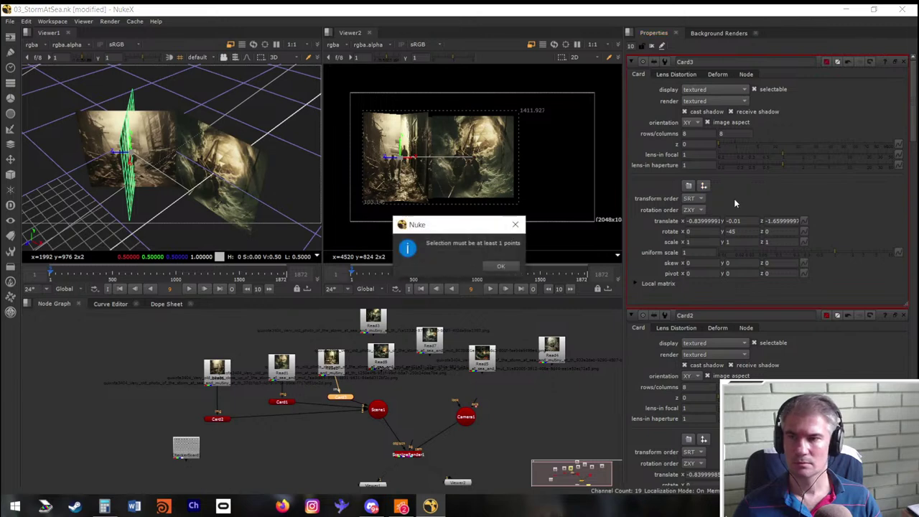
pyautogui.click(500, 266)
# Move Card3 to the free edge of Card1, at about X 0.88, Y -0.01, Z -1.71, and check the render full screen
pyautogui.moveTo(68, 143); pyautogui.dragTo(323, 234)
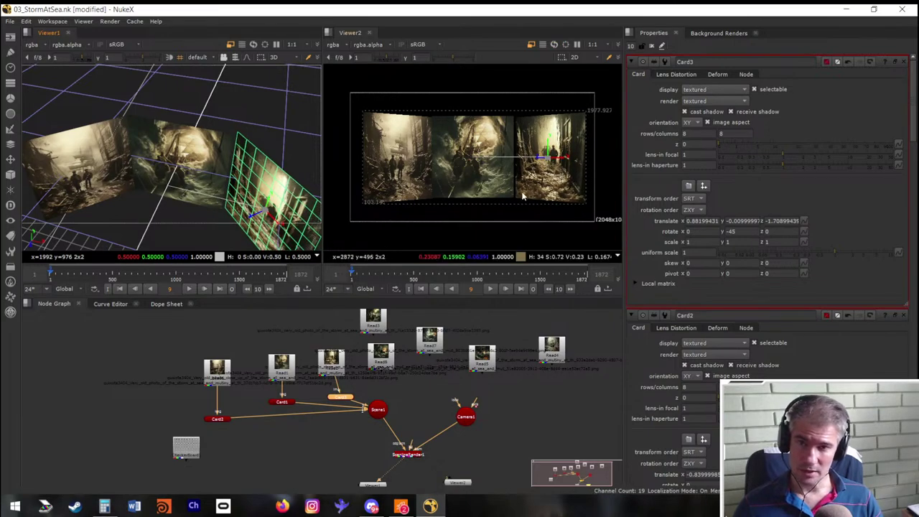
pyautogui.press('space')
pyautogui.press('f')
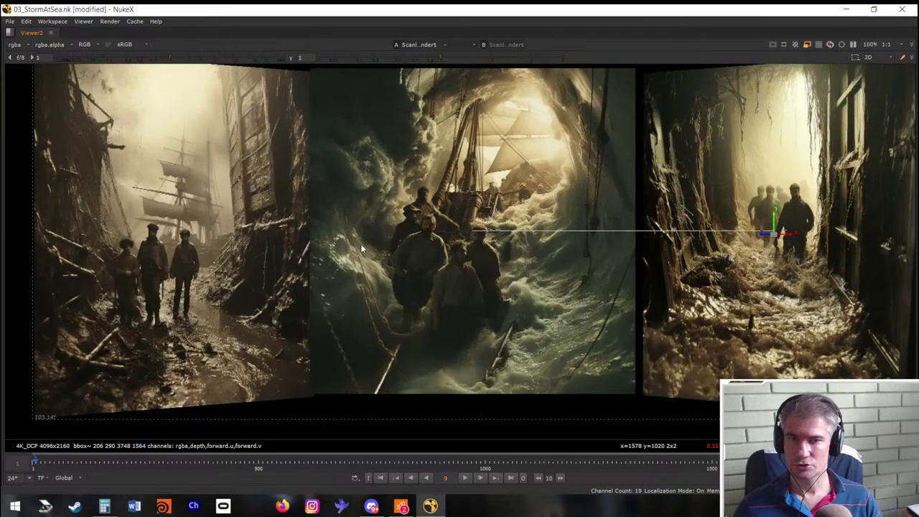
pyautogui.scroll(-1, 361, 243)
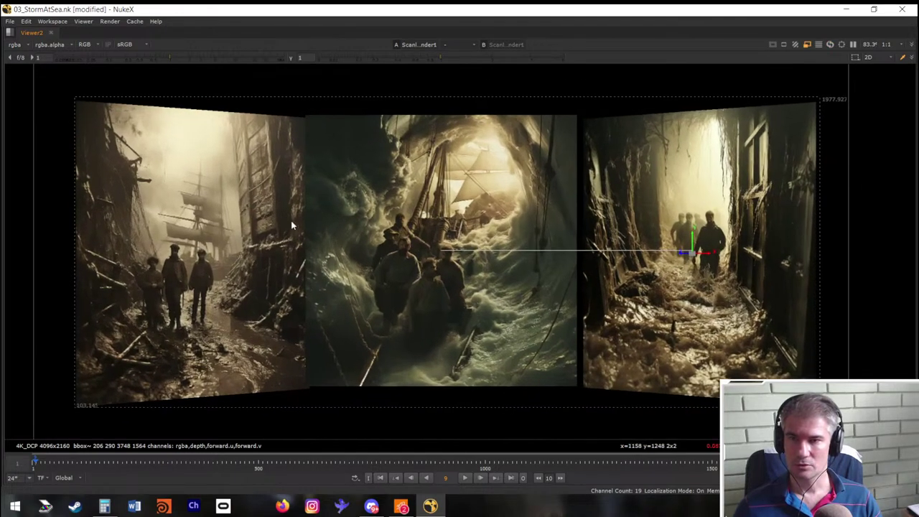
pyautogui.press('space')
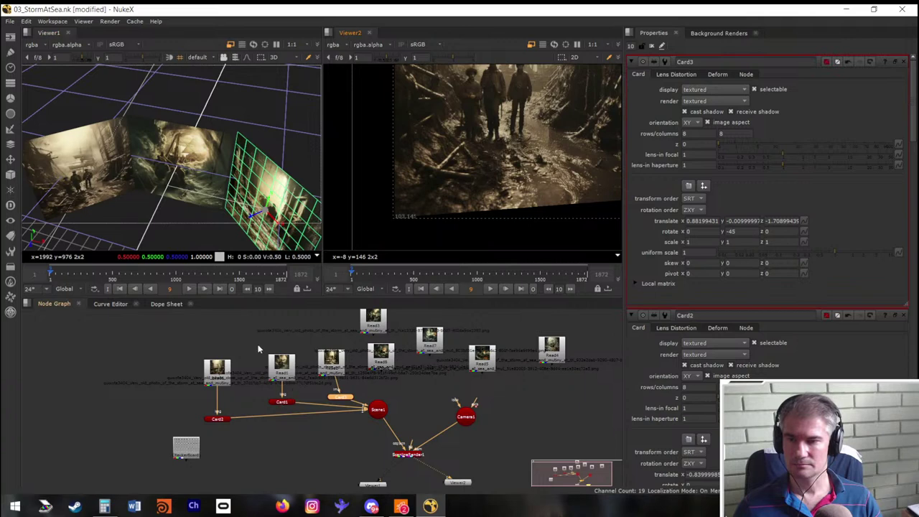
# Move Read1 and Card1 out of the row in the node graph and place Read2 with Card3 beside Card2
pyautogui.moveTo(260, 350); pyautogui.dragTo(308, 427)
pyautogui.moveTo(280, 376); pyautogui.dragTo(354, 331)
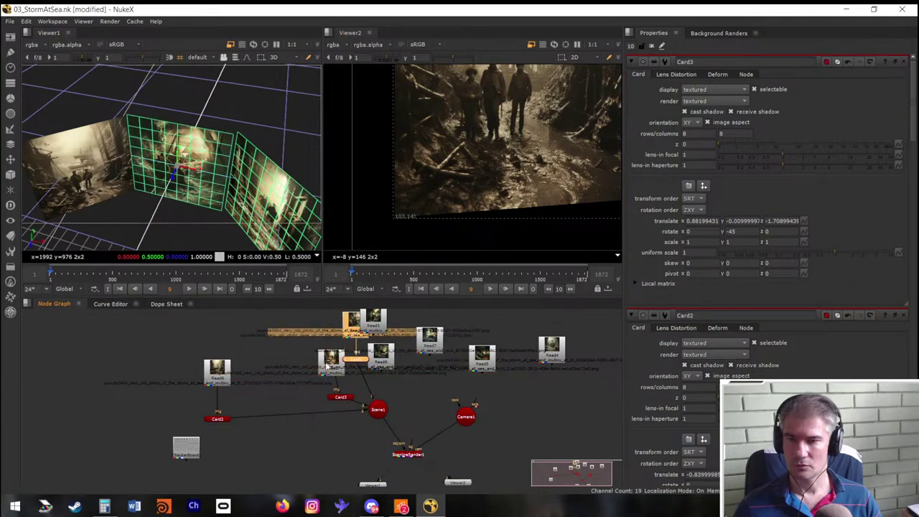
pyautogui.moveTo(327, 366); pyautogui.dragTo(270, 350)
pyautogui.click(274, 400)
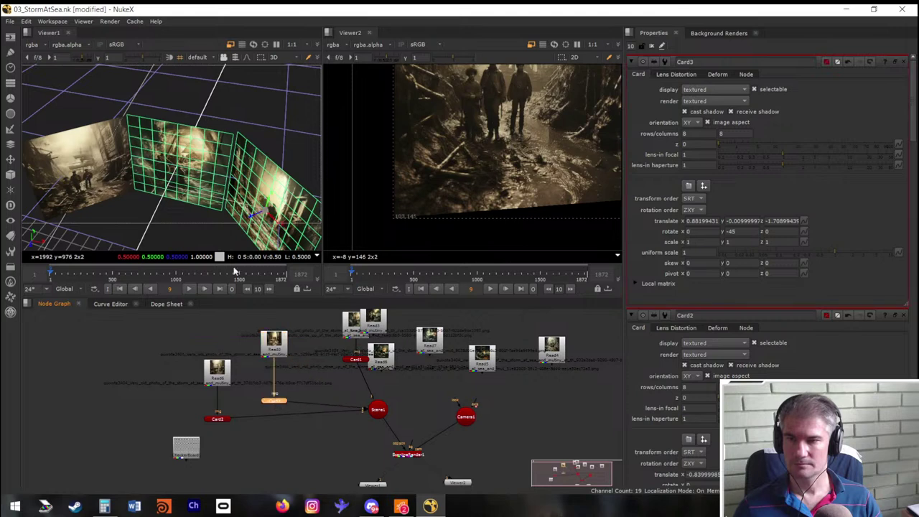
pyautogui.moveTo(162, 164); pyautogui.dragTo(180, 165)
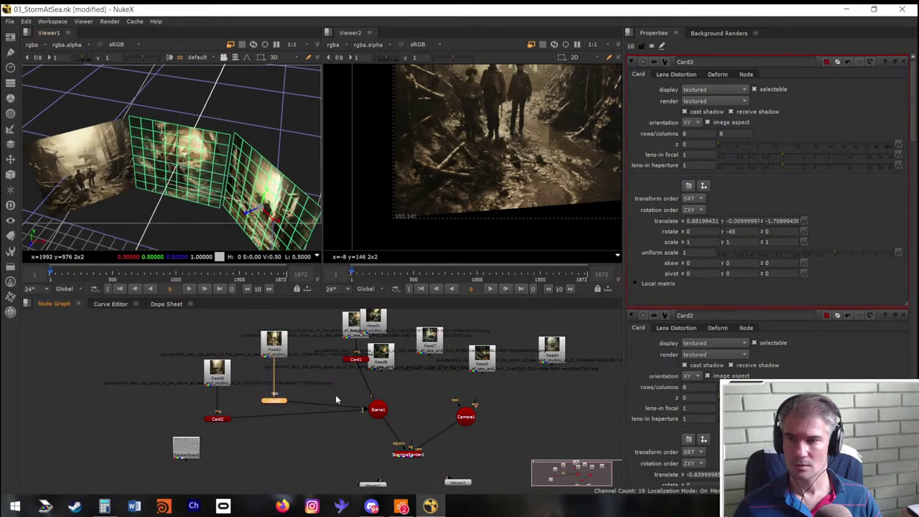
# Bring Card1 nearer to Scene1, disable it and inspect the rendered gap between the two outer cards full screen
pyautogui.moveTo(356, 363); pyautogui.dragTo(343, 380)
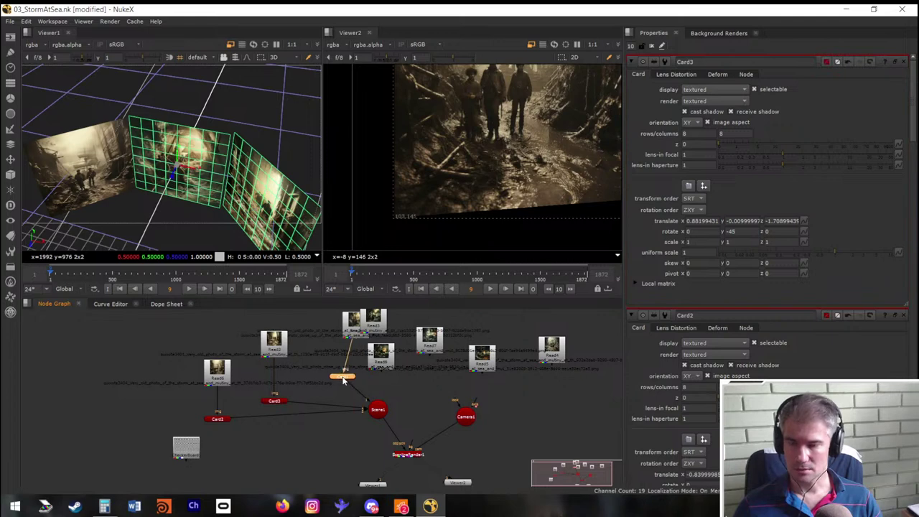
pyautogui.press('d')
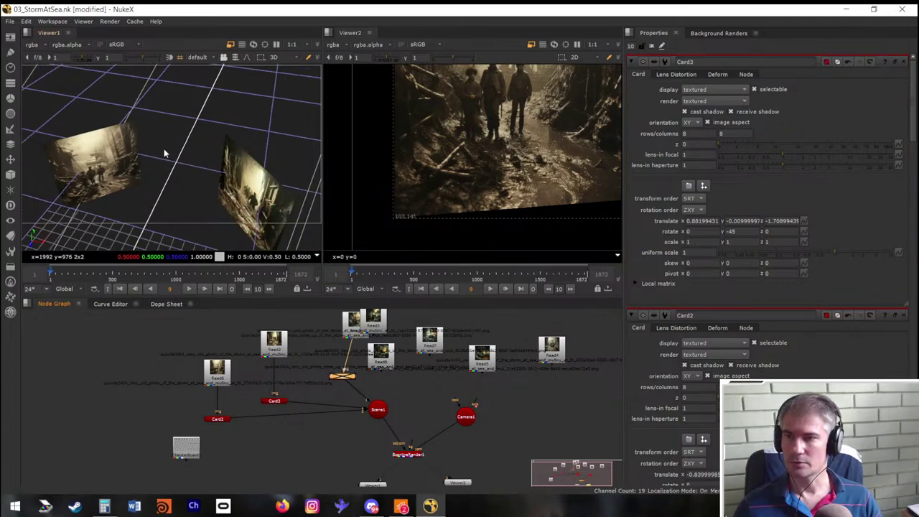
pyautogui.scroll(-2, 450, 133)
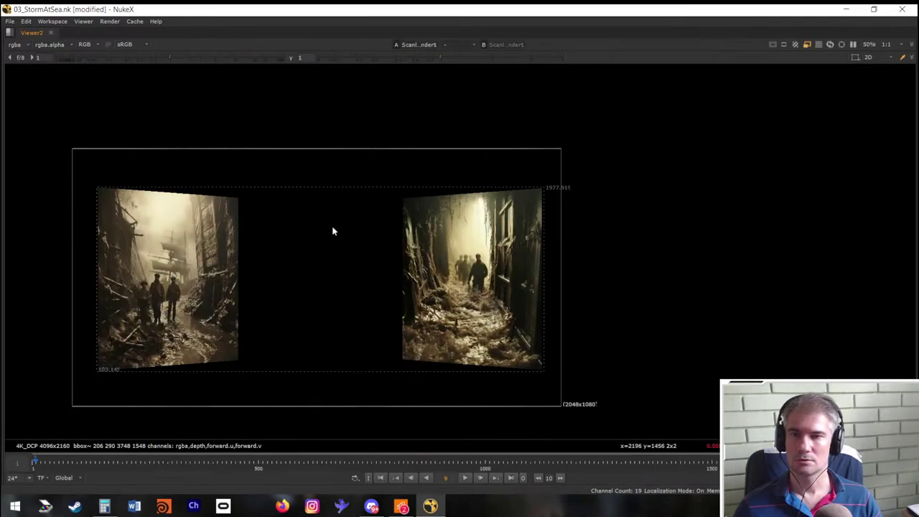
pyautogui.scroll(1, 214, 243)
pyautogui.moveTo(336, 285); pyautogui.dragTo(422, 246)
pyautogui.scroll(1, 394, 262)
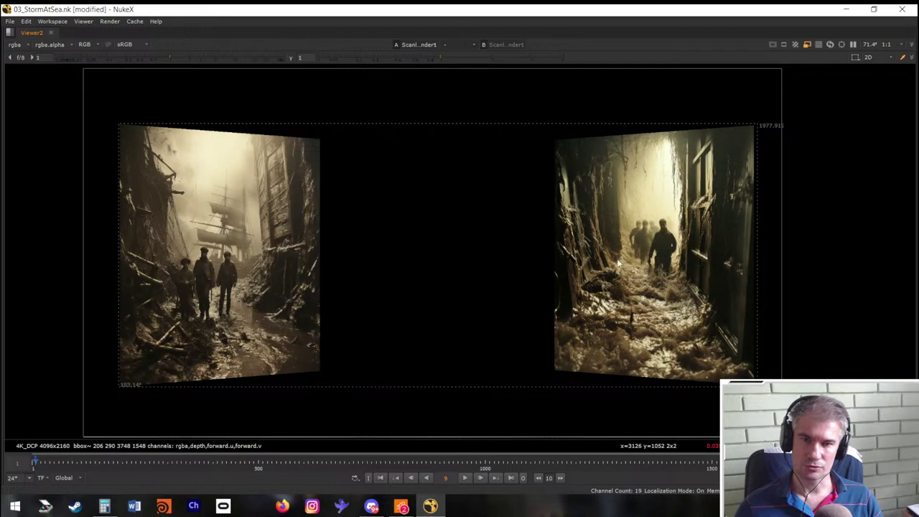
pyautogui.scroll(8, 618, 262)
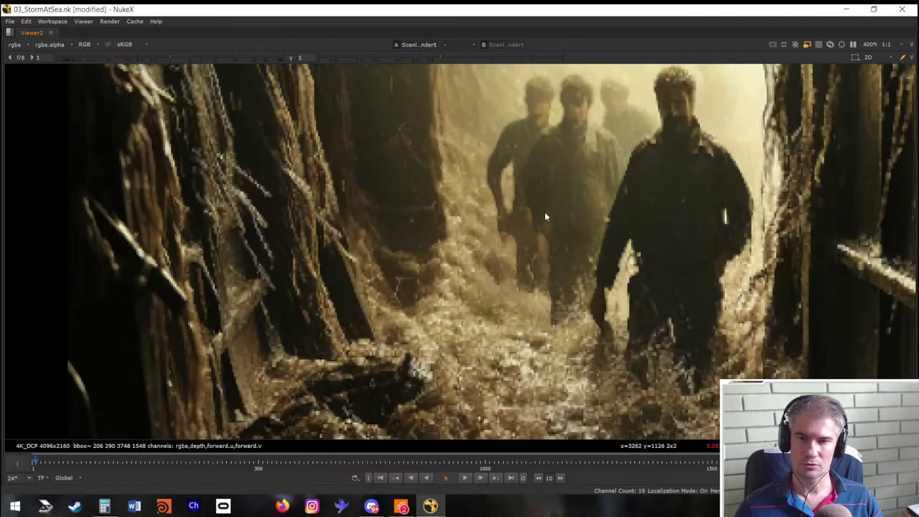
pyautogui.scroll(-10, 544, 216)
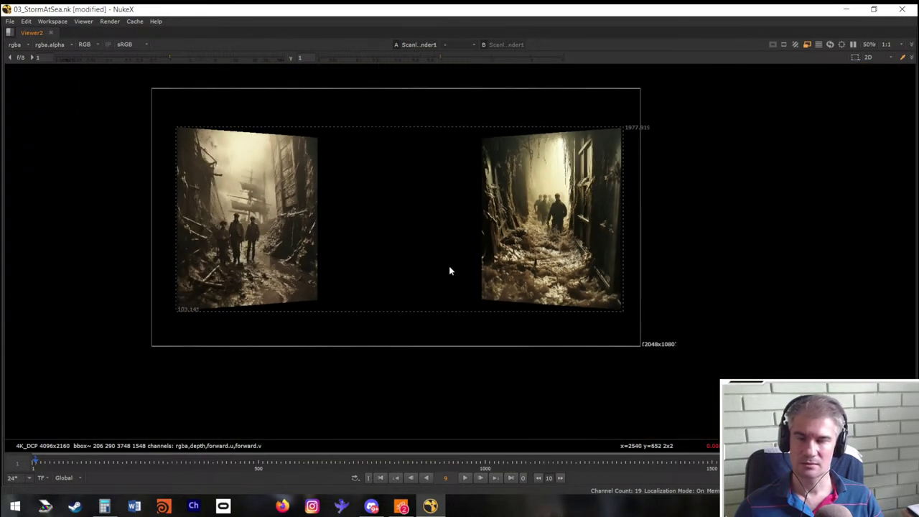
pyautogui.scroll(2, 450, 270)
# Switch to Premiere Pro and play MainSequence from 00:41:13:16 to review the first storm image enlarged
pyautogui.hotkey('alt', 'Tab')
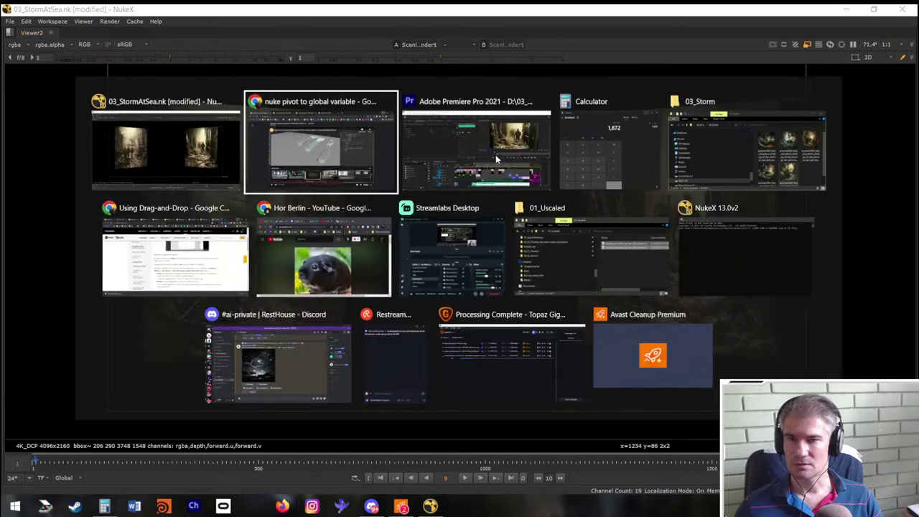
pyautogui.click(495, 159)
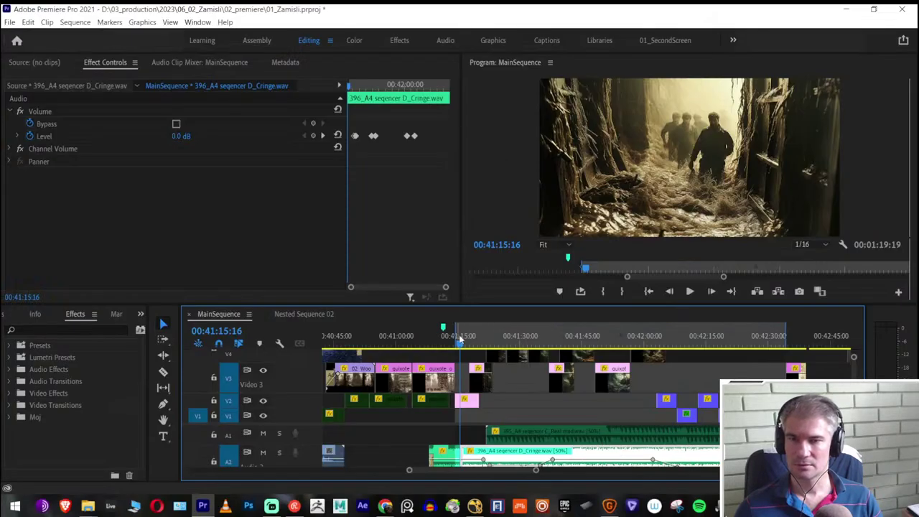
pyautogui.moveTo(459, 342)
pyautogui.mouseDown()
pyautogui.moveTo(470, 342)
pyautogui.moveTo(453, 344)
pyautogui.mouseUp()
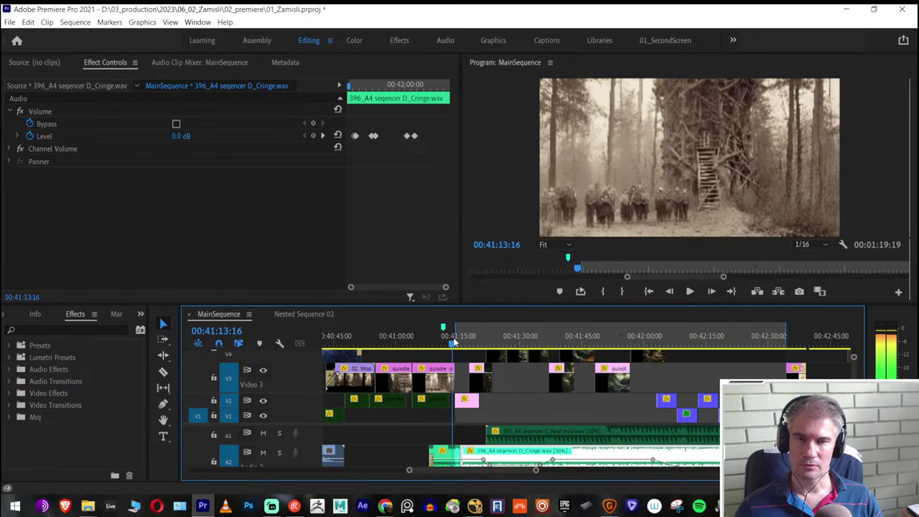
pyautogui.press('space')
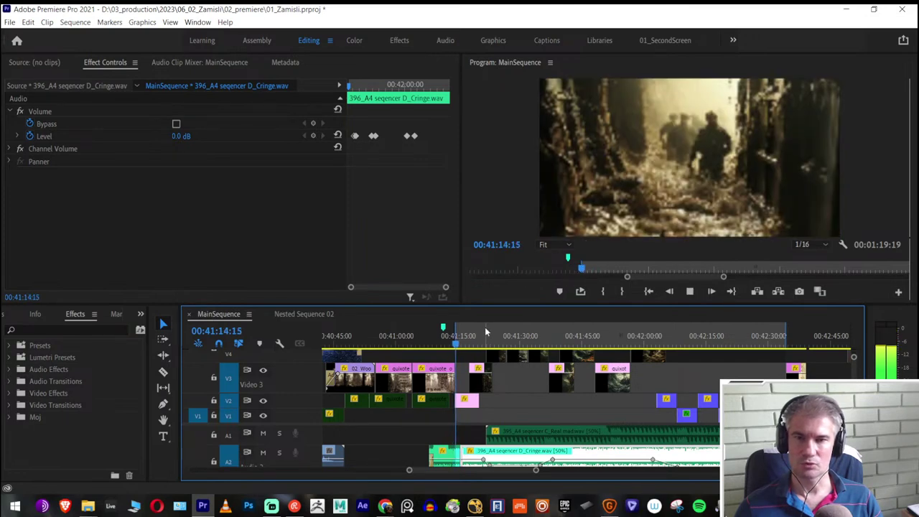
pyautogui.press('`')
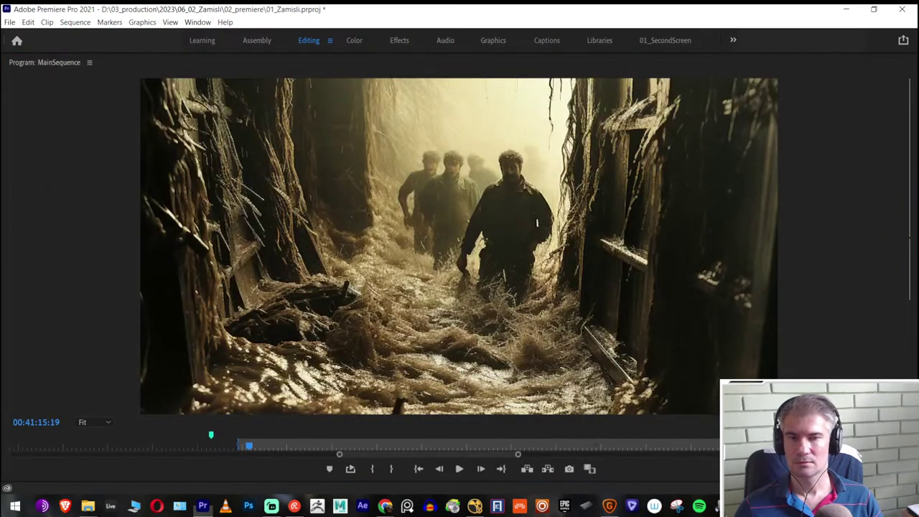
pyautogui.click(167, 436)
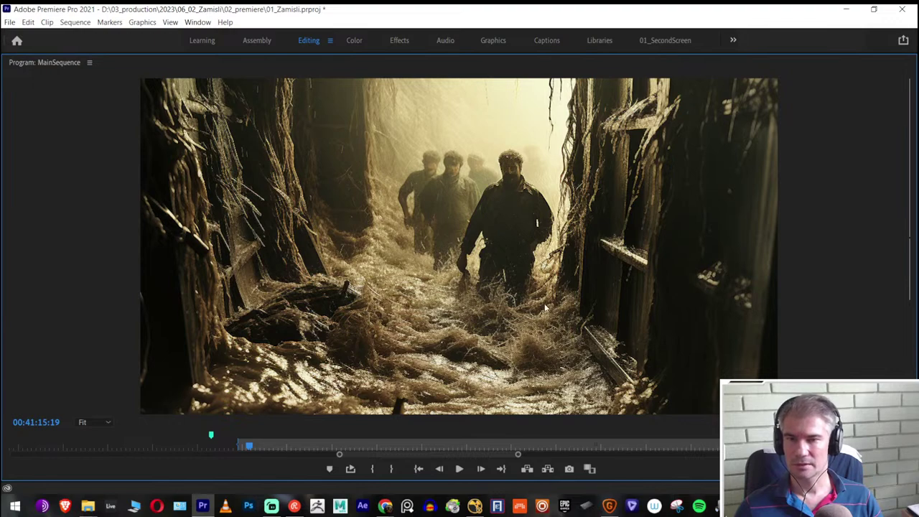
pyautogui.press('`')
# Step back to 00:41:15:09 and play the enlarged sequence through the transition to the image of three men before the ship
pyautogui.hotkey('shift', 'Left')
pyautogui.hotkey('shift', 'Left')
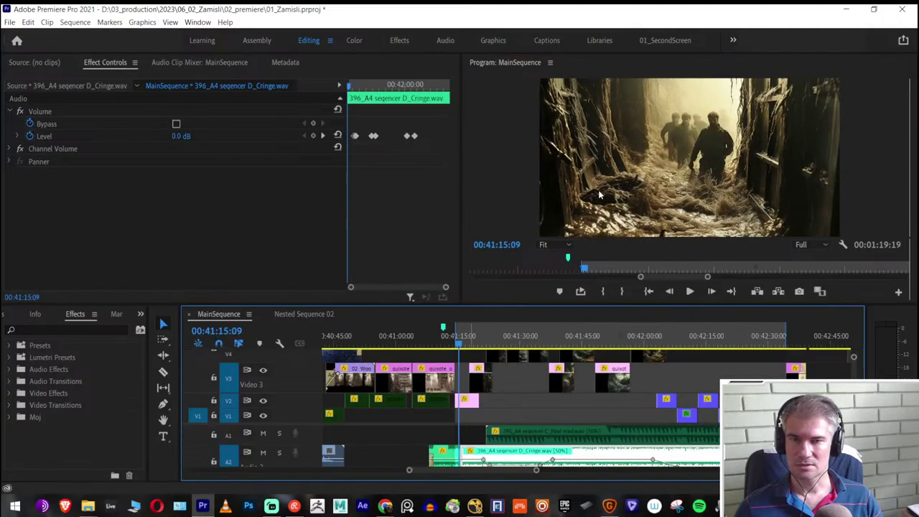
pyautogui.press('`')
pyautogui.press('space')
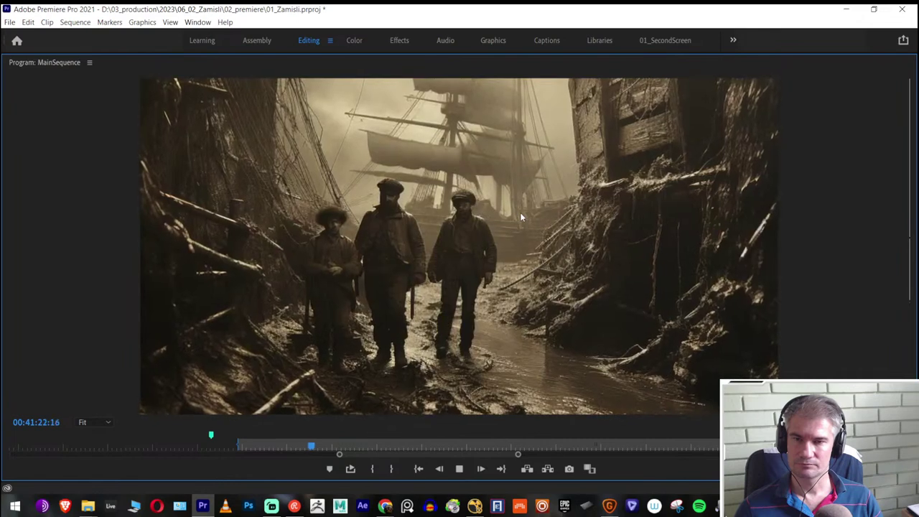
pyautogui.press('space')
pyautogui.press('`')
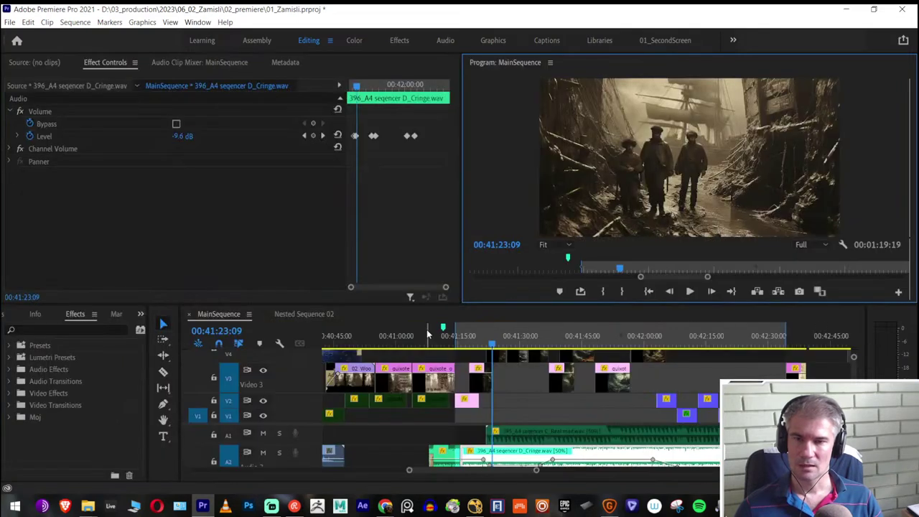
# Export the MainSequence frame at 00:41:16:09 as a still image
pyautogui.moveTo(465, 345); pyautogui.dragTo(463, 345)
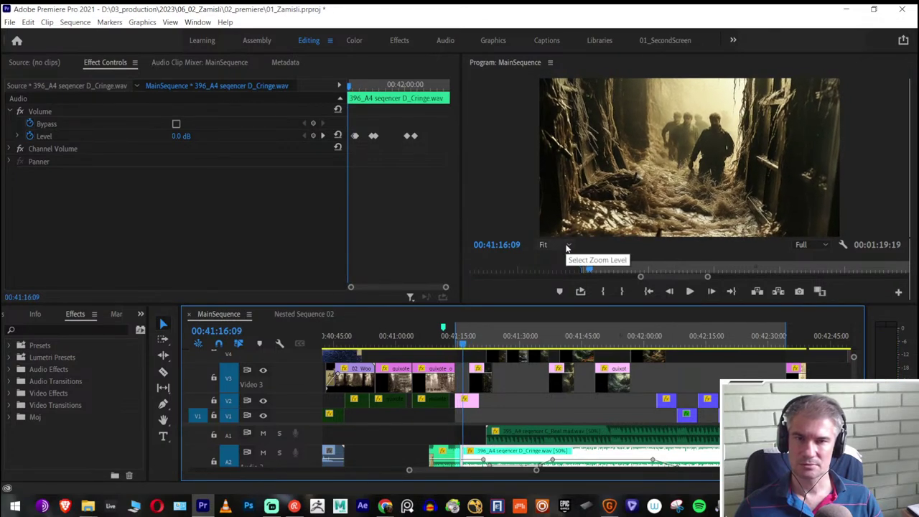
pyautogui.hotkey('ctrl', 'shift', 'e')
pyautogui.click(478, 295)
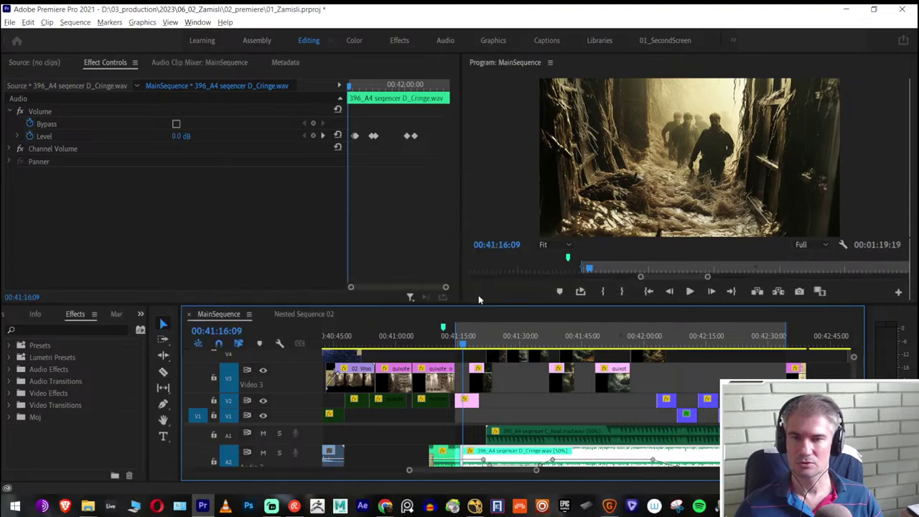
# Switch back to Nuke and change Viewer2 to the 3D view
pyautogui.hotkey('alt', 'Tab')
pyautogui.click(335, 161)
pyautogui.press('Tab')
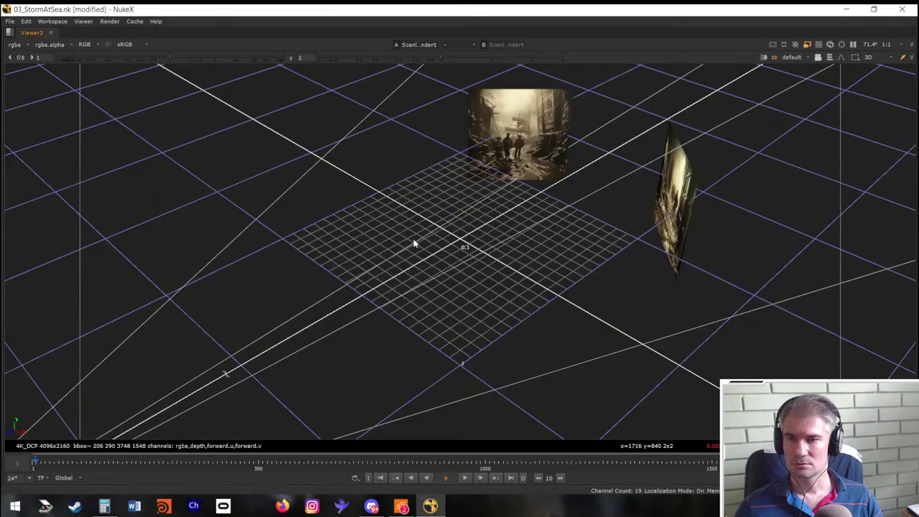
# Paste a copy of the disabled card into the node graph and connect it to Scene1
pyautogui.scroll(-6, 416, 240)
pyautogui.press('space')
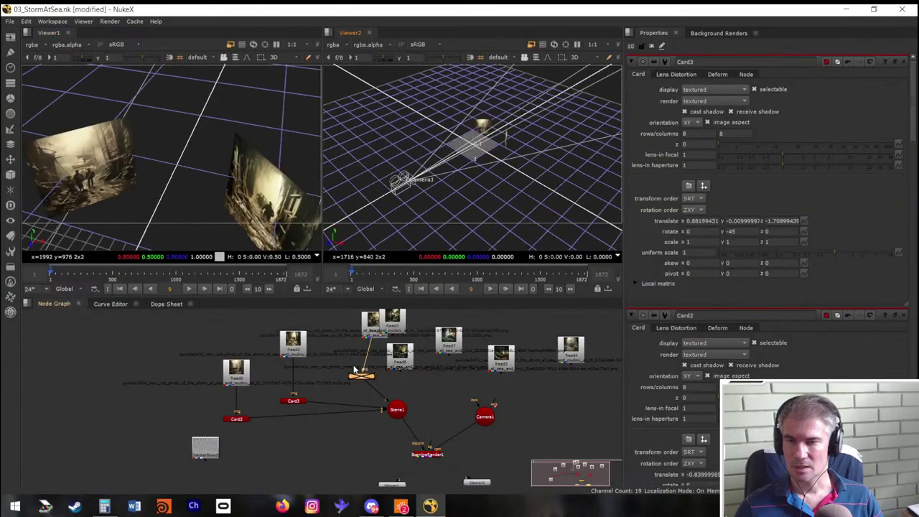
pyautogui.scroll(2, 355, 370)
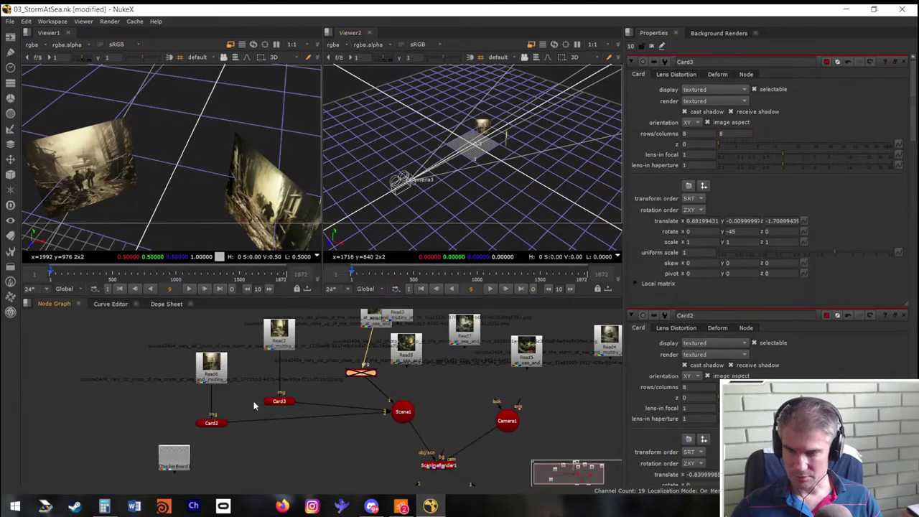
pyautogui.click(173, 390)
pyautogui.hotkey('ctrl', 'v')
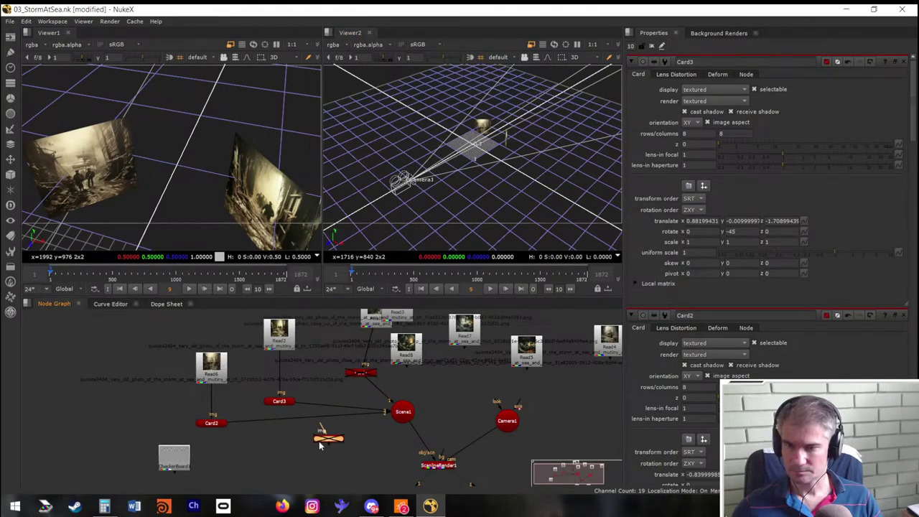
pyautogui.moveTo(332, 450); pyautogui.dragTo(401, 411)
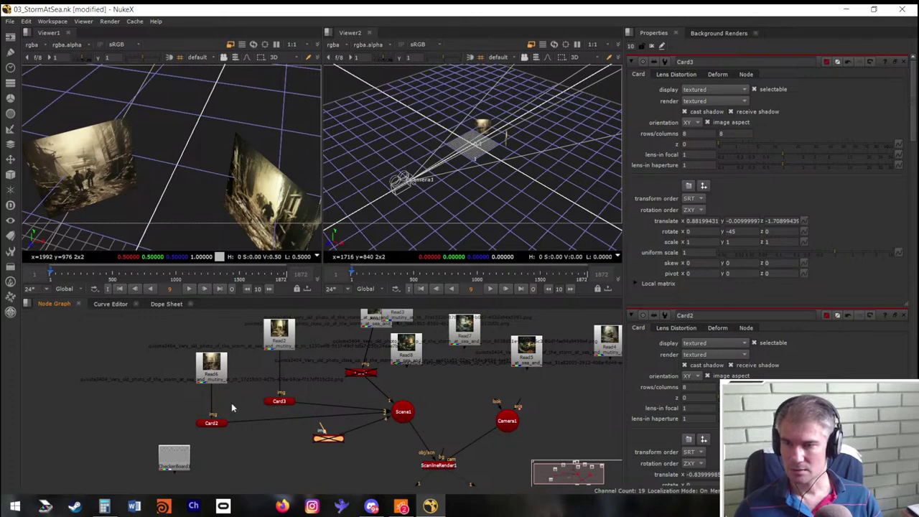
# Move Read6 with Card2 beside Read2 and connect the pasted card's image input to Read2
pyautogui.moveTo(158, 339); pyautogui.dragTo(235, 442)
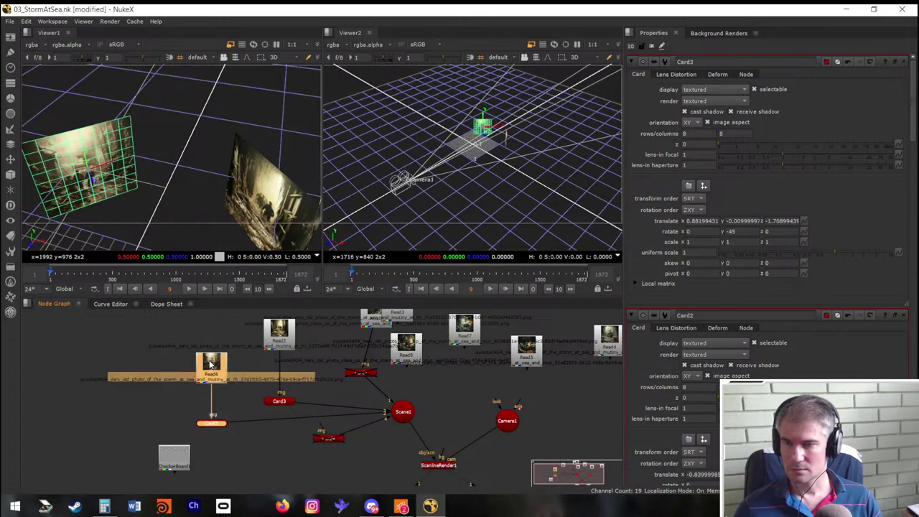
pyautogui.moveTo(210, 363); pyautogui.dragTo(314, 330)
pyautogui.moveTo(323, 429); pyautogui.dragTo(280, 338)
# Enable the pasted card and disable Card3 and Card2
pyautogui.click(323, 439)
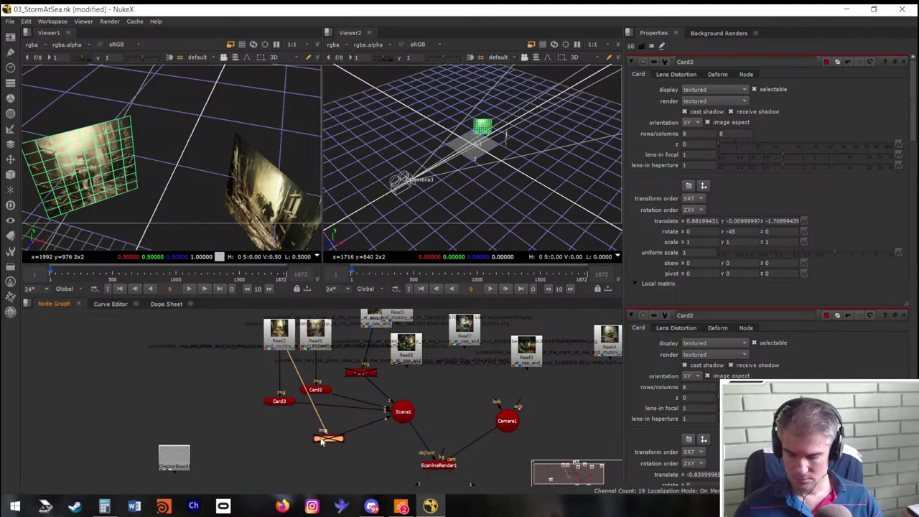
pyautogui.click(280, 402)
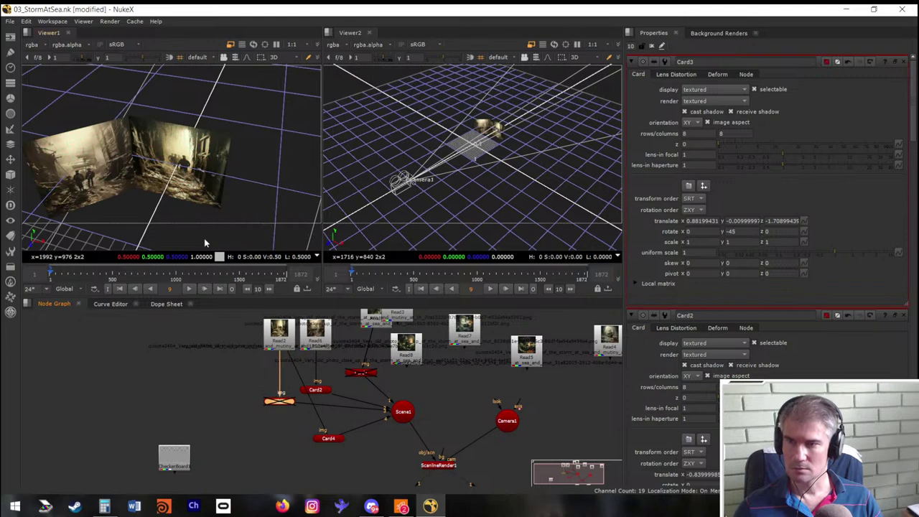
pyautogui.click(314, 391)
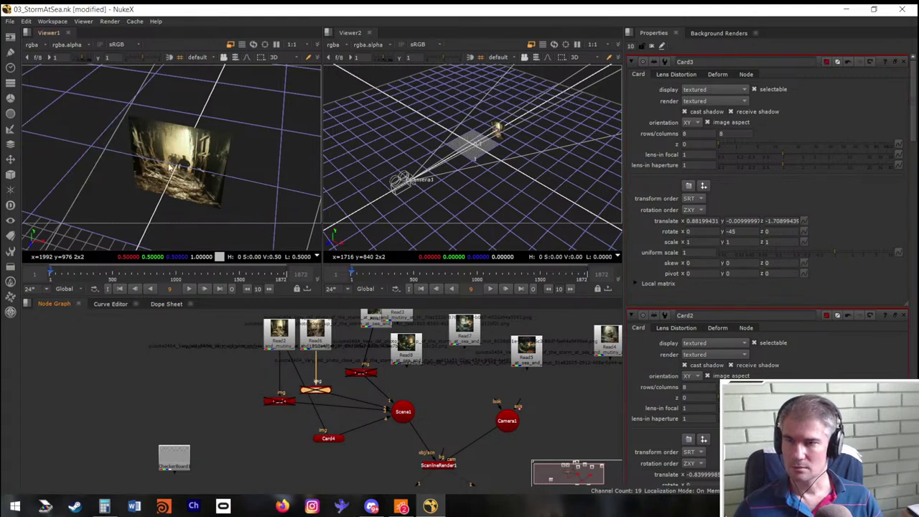
# Switch Viewer2 to the 2D view and check the render at frame 1486, near the end, and at frame 671
pyautogui.press('Tab')
pyautogui.press('space')
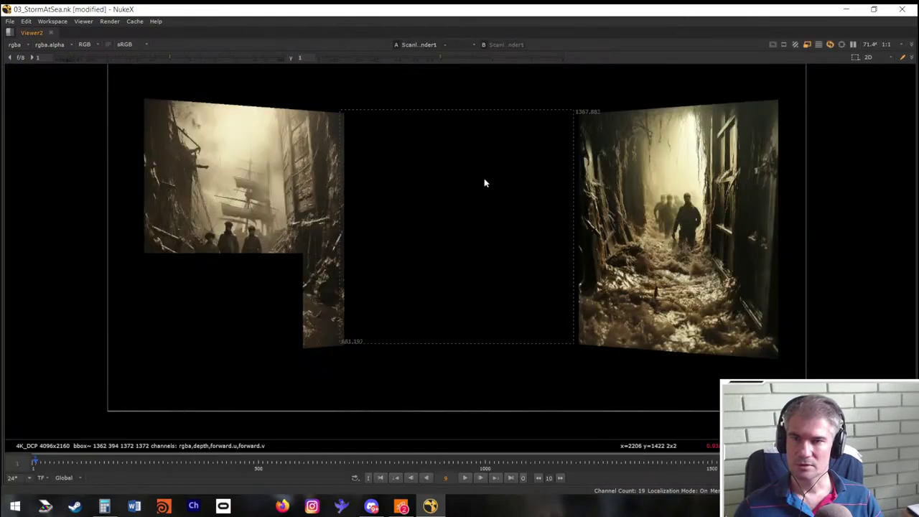
pyautogui.click(706, 463)
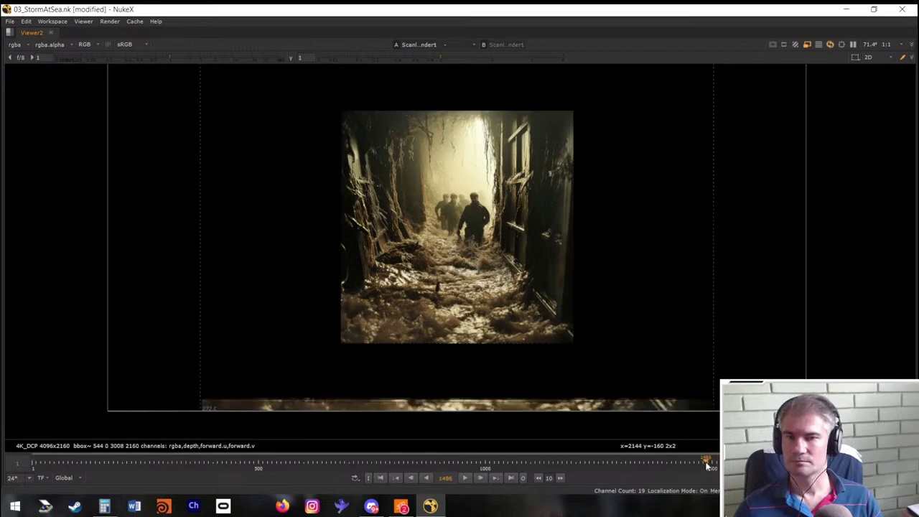
pyautogui.click(816, 463)
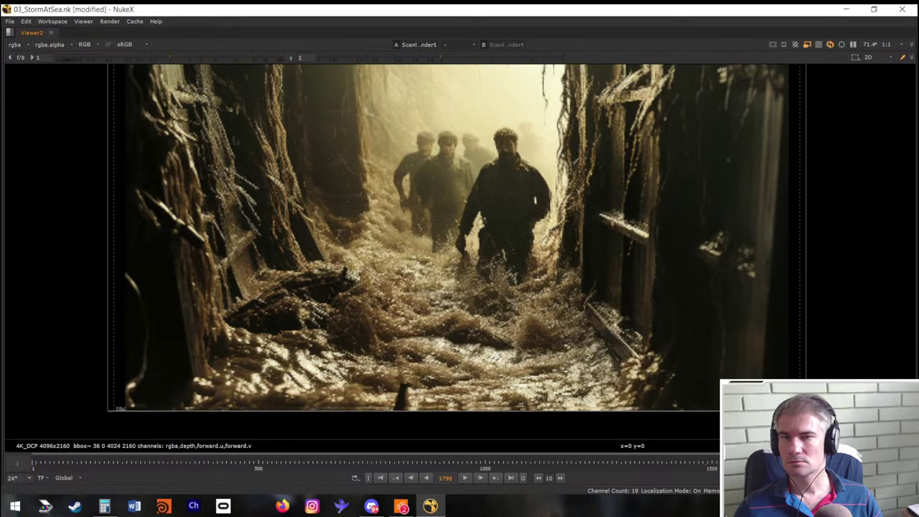
pyautogui.click(336, 459)
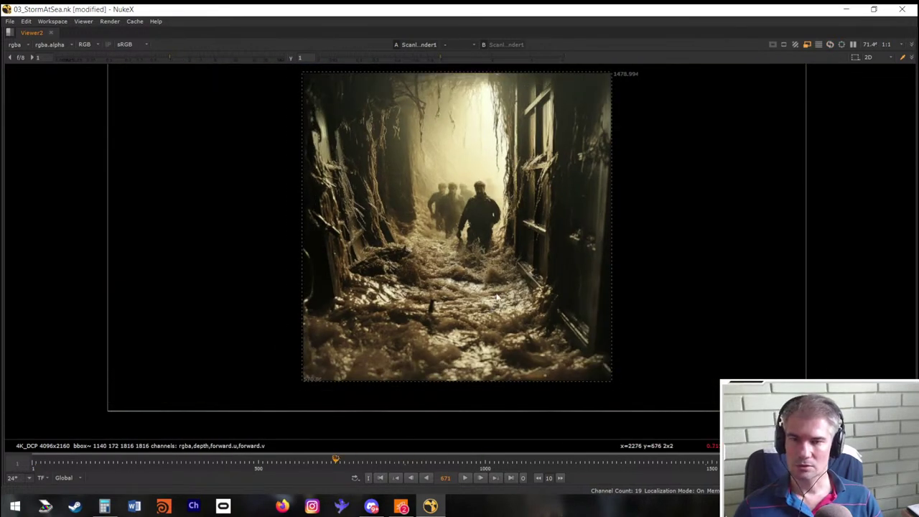
# Open the Read6 node's properties and select its full file path
pyautogui.press('space')
pyautogui.scroll(-2, 273, 410)
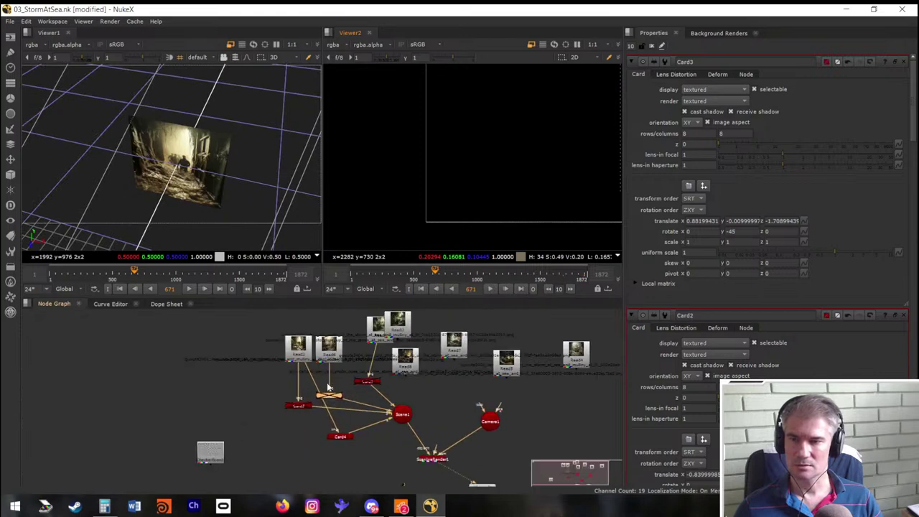
pyautogui.doubleClick(325, 354)
pyautogui.click(790, 88)
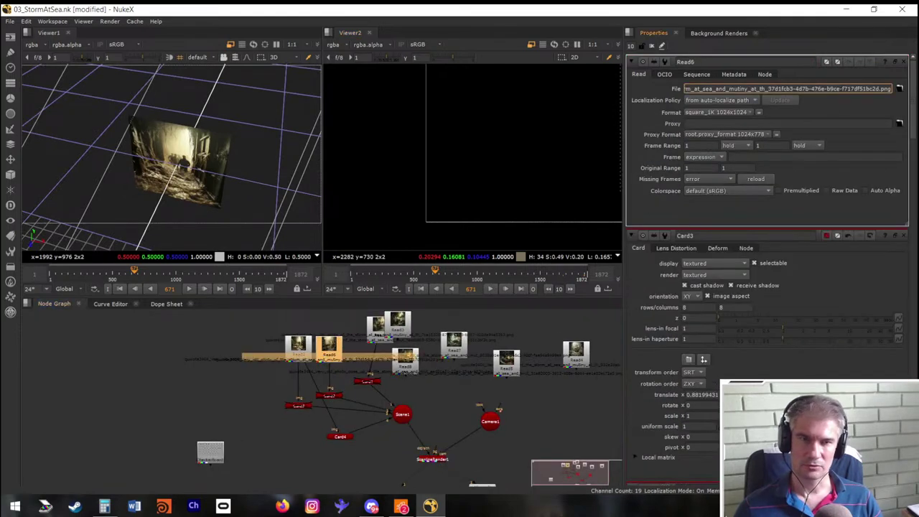
pyautogui.hotkey('ctrl', 'a')
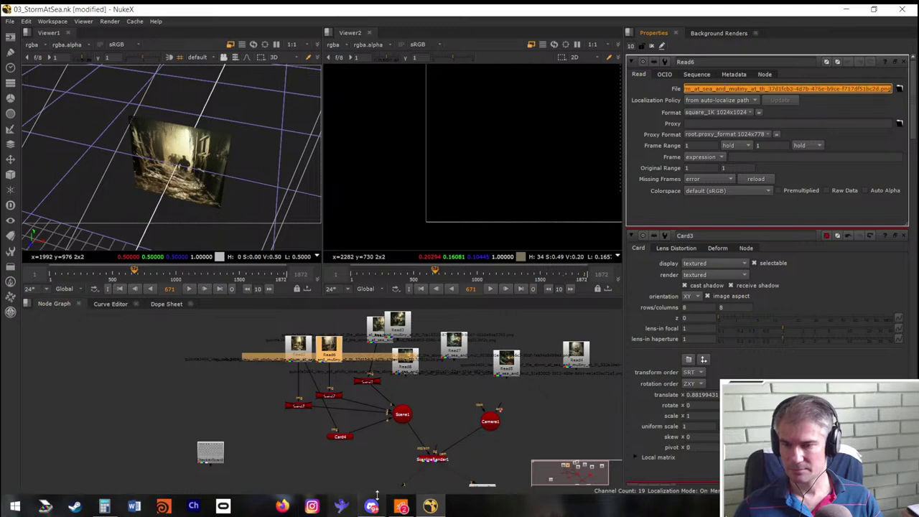
# Switch to Topaz Gigapixel AI and open the 02_Mutany folder under 10_at Sea in File Explorer
pyautogui.hotkey('alt', 'Tab')
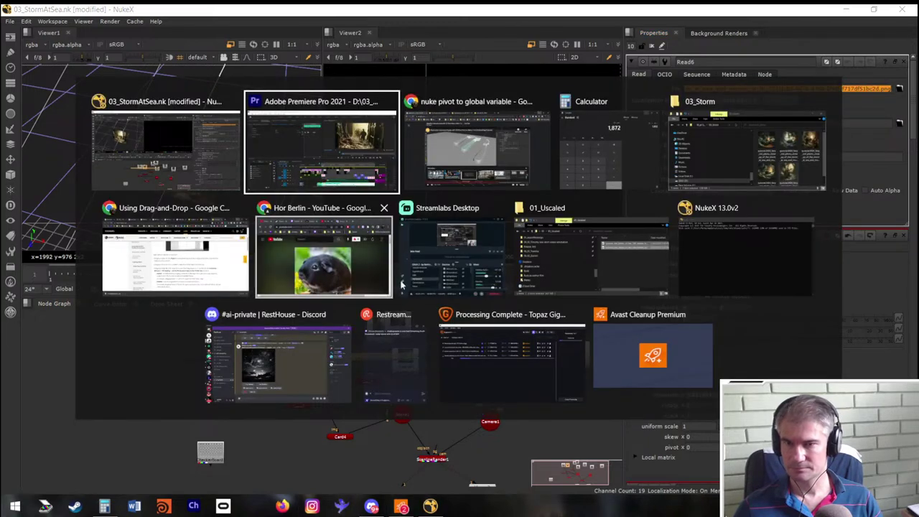
pyautogui.click(520, 360)
pyautogui.hotkey('alt', 'Tab')
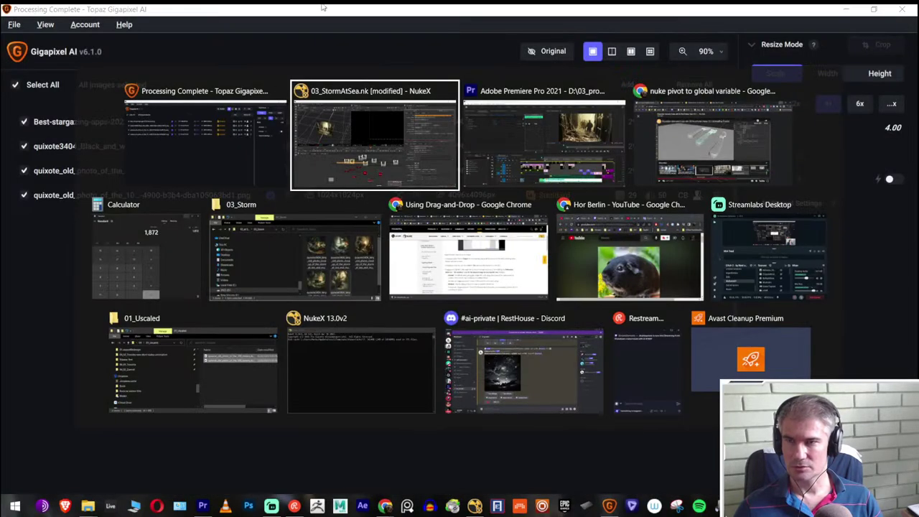
pyautogui.click(323, 275)
pyautogui.press('BackSpace')
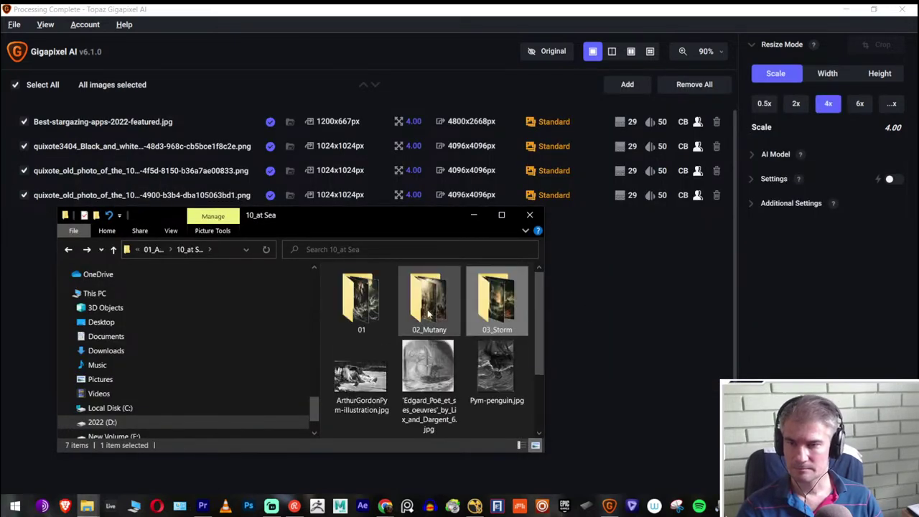
pyautogui.doubleClick(429, 313)
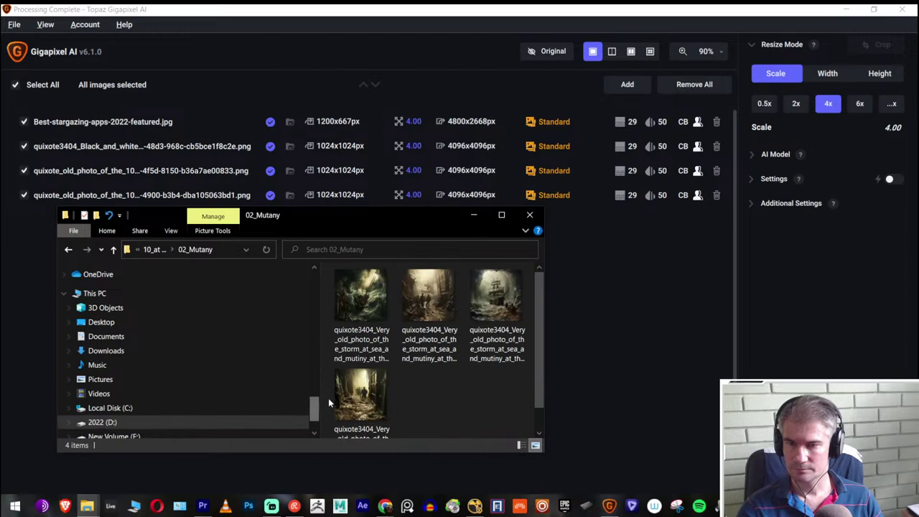
# Try to add the corridor image from the 02_Mutany folder straight into Gigapixel AI's image list
pyautogui.moveTo(361, 395); pyautogui.dragTo(672, 352)
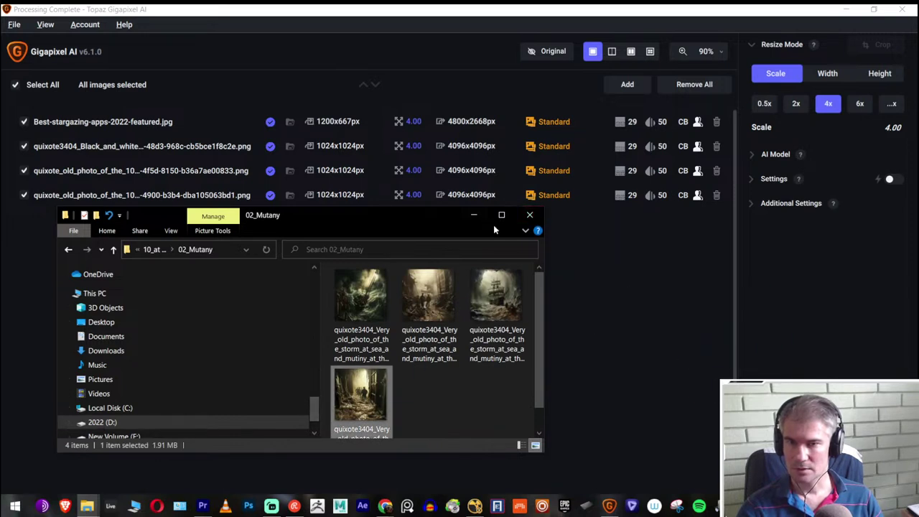
pyautogui.moveTo(361, 395); pyautogui.dragTo(316, 43)
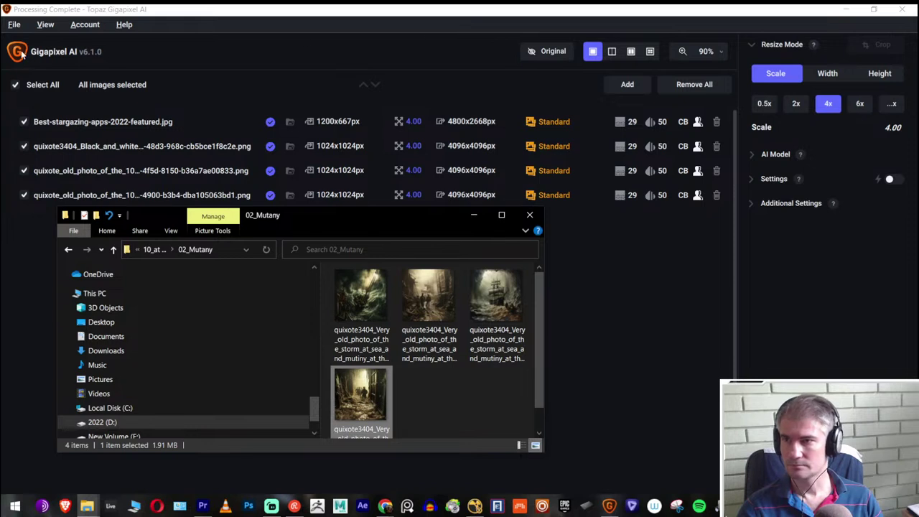
pyautogui.click(208, 79)
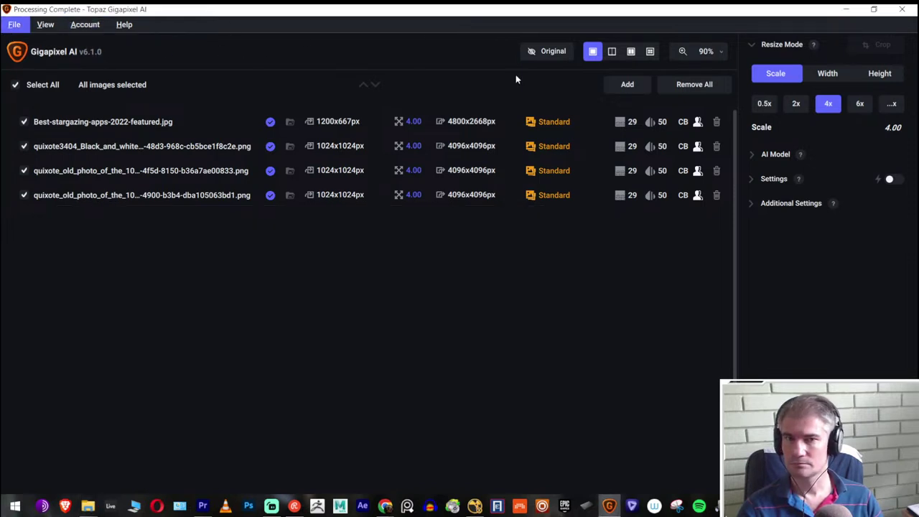
# Add the image of silhouetted men in the flooded corridor to Gigapixel AI, using the 02_Mutany folder path copied from File Explorer
pyautogui.click(627, 84)
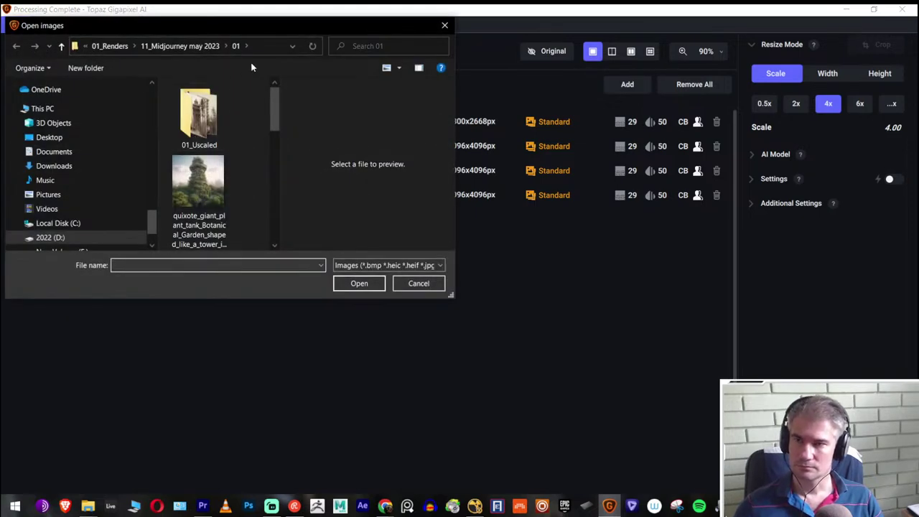
pyautogui.hotkey('alt', 'Tab')
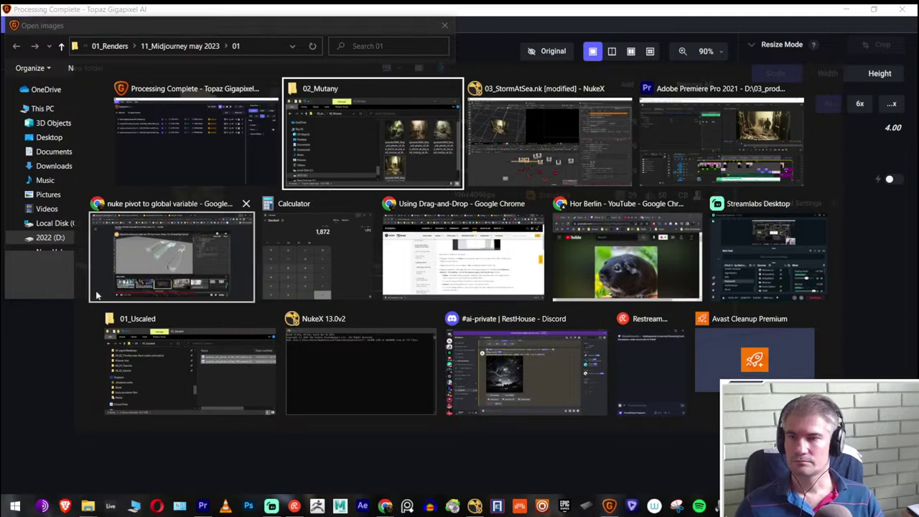
pyautogui.click(360, 150)
pyautogui.click(227, 249)
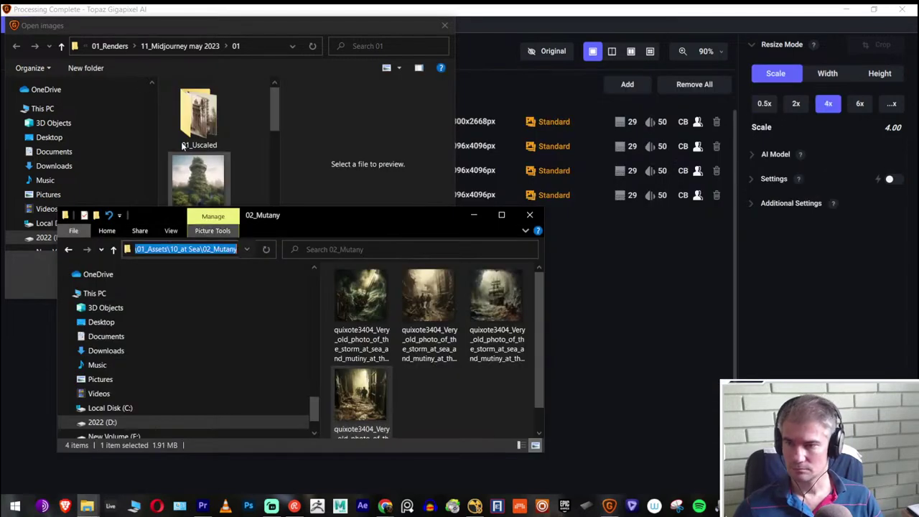
pyautogui.click(256, 46)
pyautogui.hotkey('ctrl', 'v')
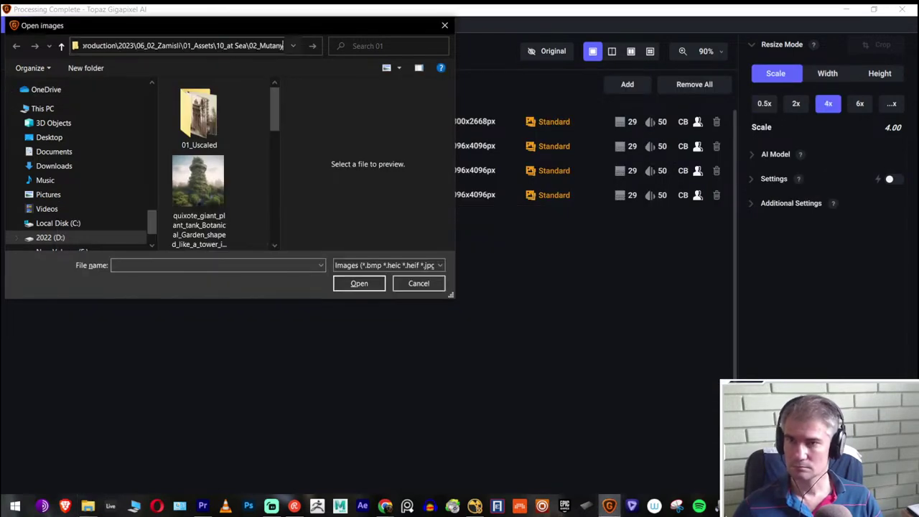
pyautogui.press('Return')
pyautogui.scroll(-1, 212, 176)
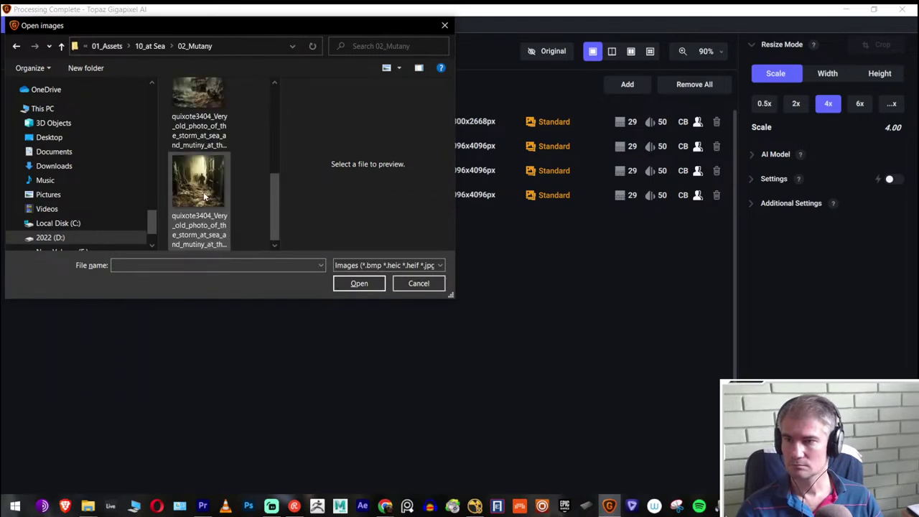
pyautogui.doubleClick(198, 182)
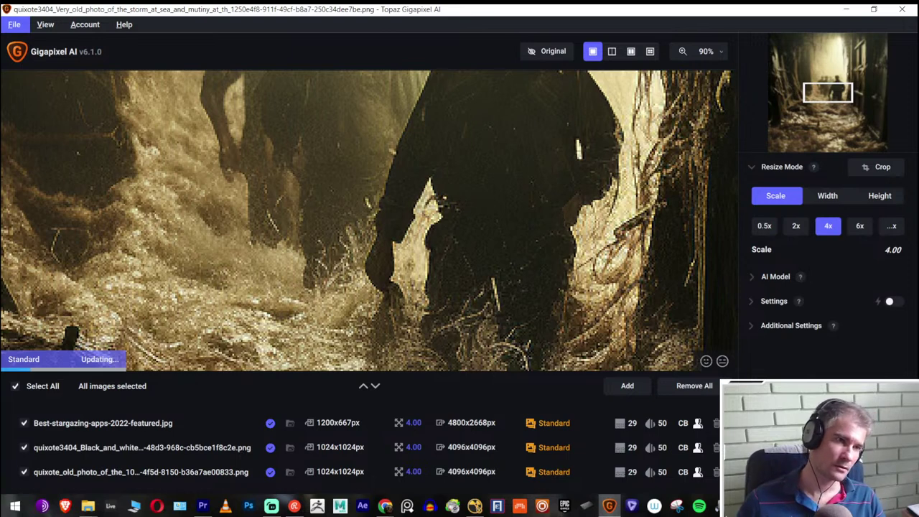
# Open the save settings for the upscaled images and set the custom save directory to the 10_at Sea/02_Mutany folder
pyautogui.click(385, 506)
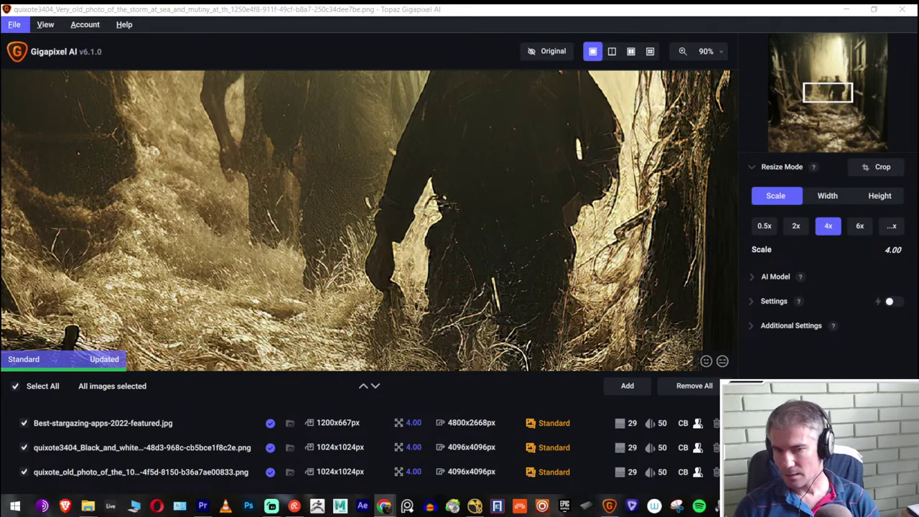
pyautogui.hotkey('ctrl', 's')
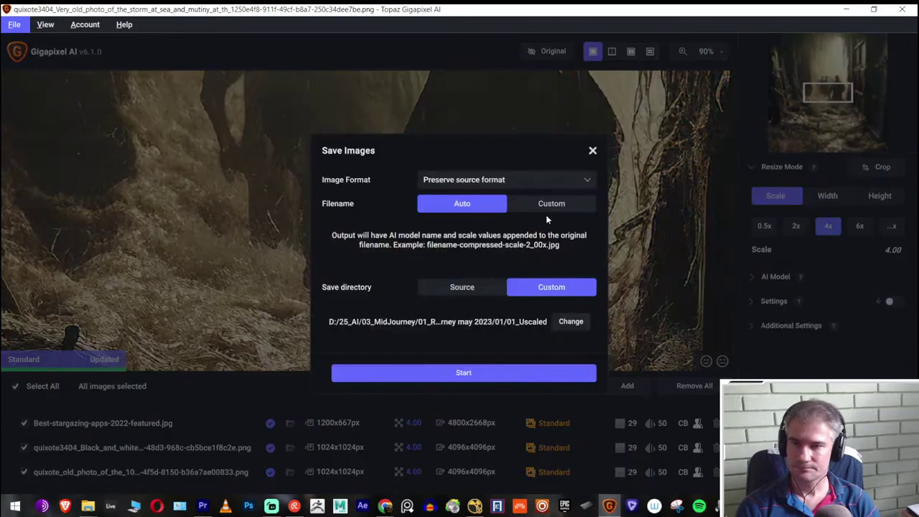
pyautogui.click(574, 323)
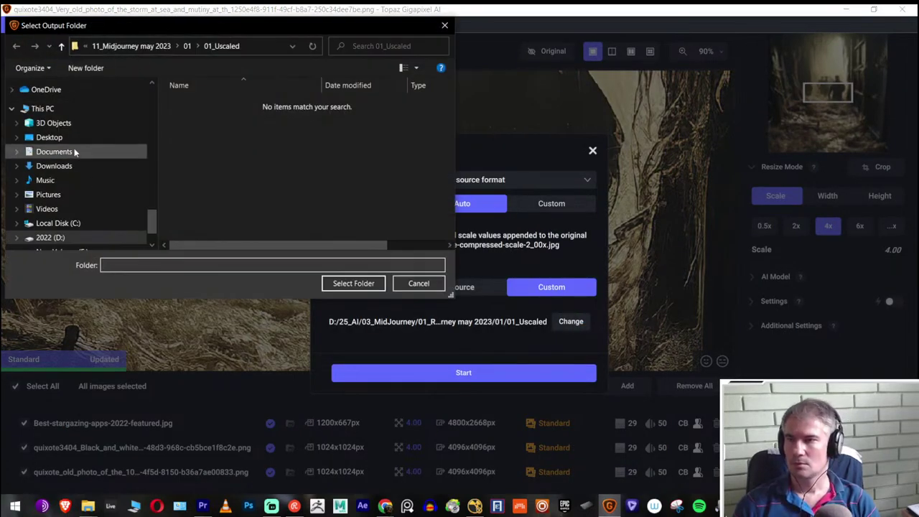
pyautogui.scroll(3, 72, 140)
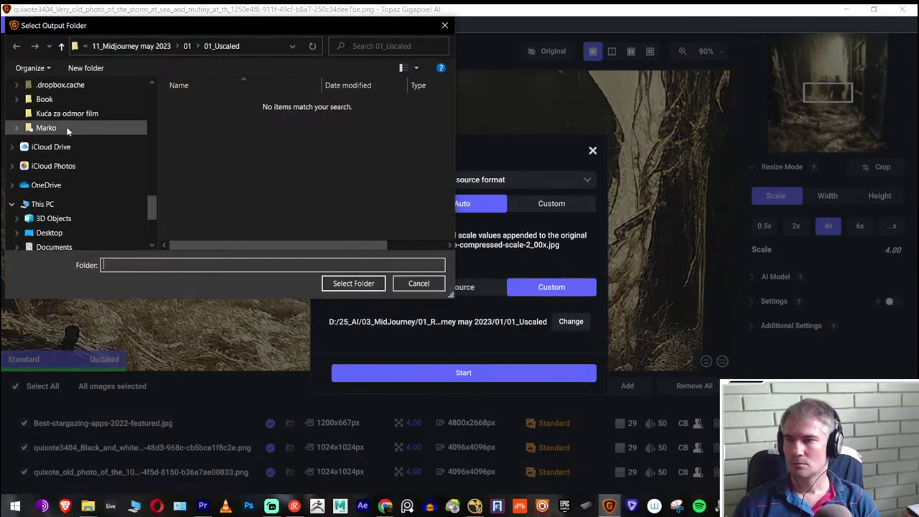
pyautogui.click(262, 50)
pyautogui.hotkey('ctrl', 'v')
pyautogui.press('Return')
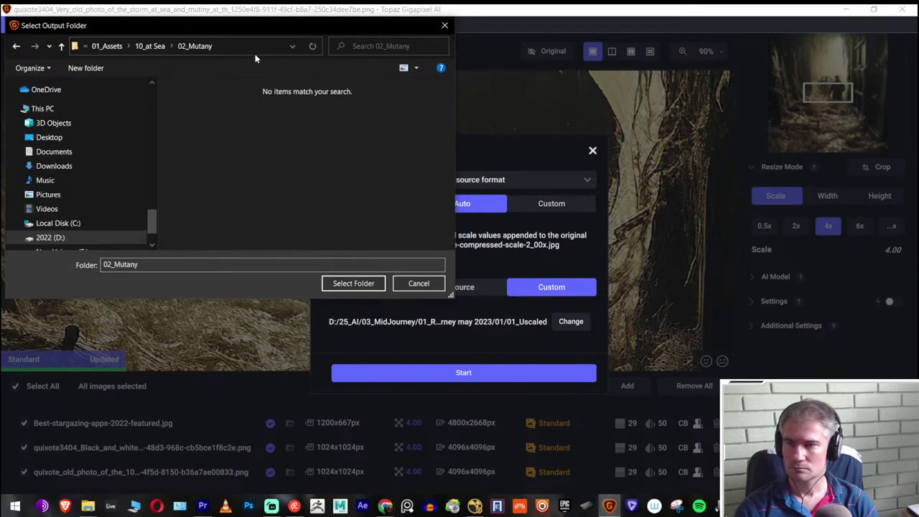
pyautogui.click(378, 288)
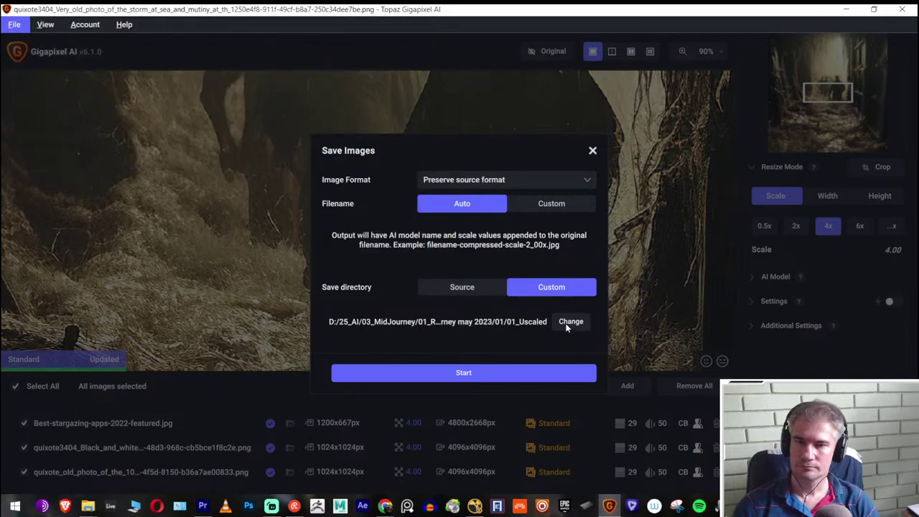
# Keep 02_Mutany as the save directory and start the 4x upscale export of the corridor image
pyautogui.click(564, 322)
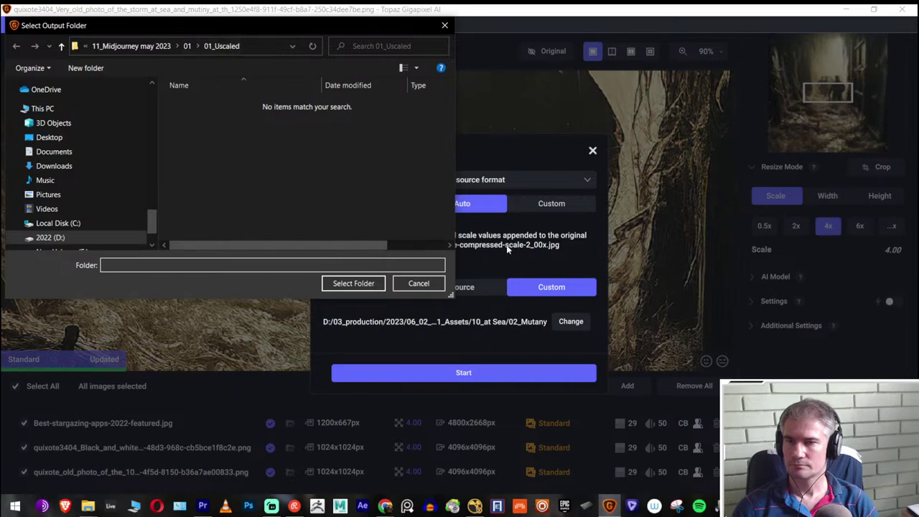
pyautogui.click(417, 284)
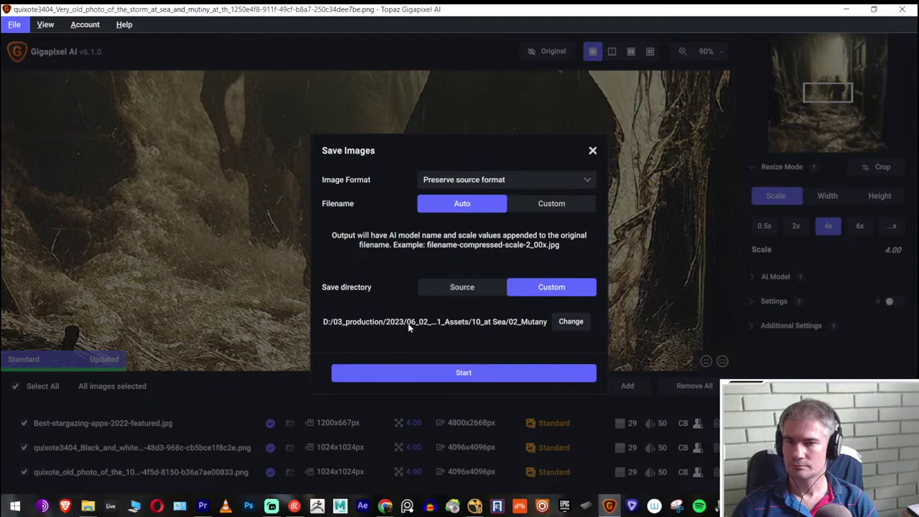
pyautogui.click(464, 372)
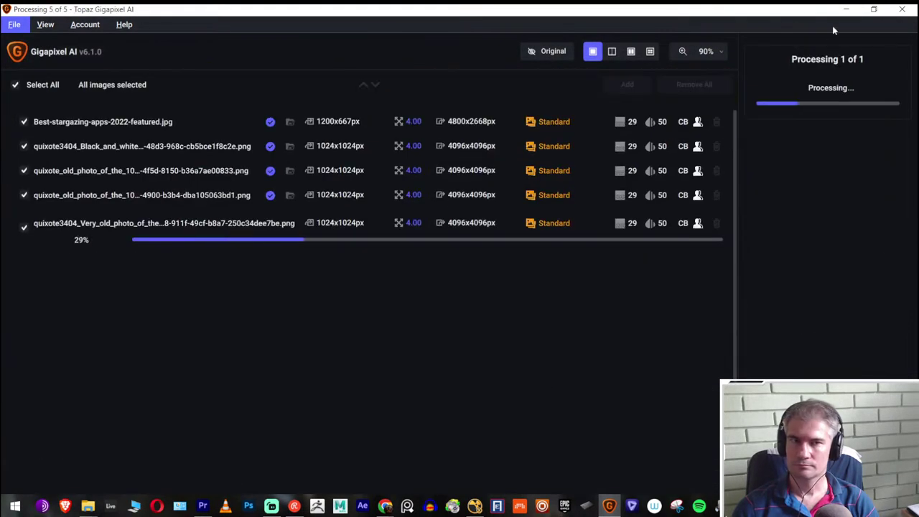
# Switch to File Explorer, return to the 02_Mutany folder, select the newly exported upscaled image and maximize the window
pyautogui.hotkey('alt', 'Tab')
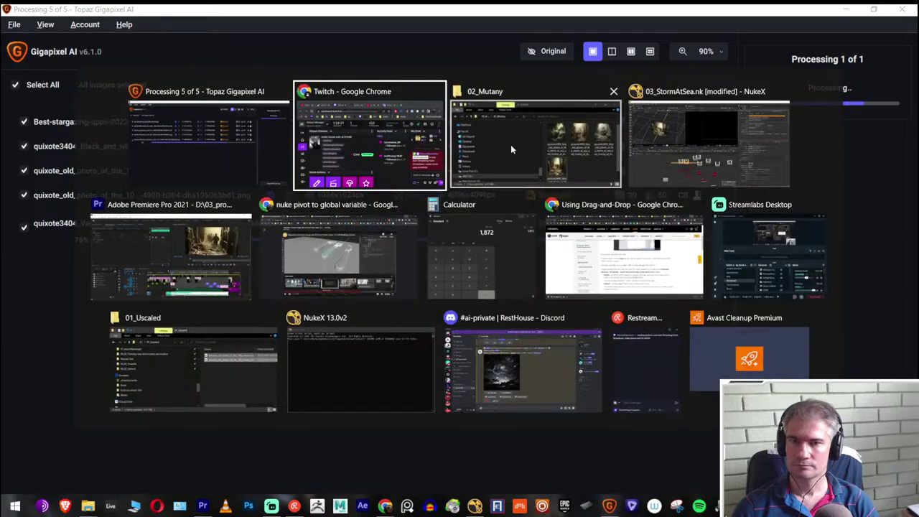
pyautogui.click(511, 145)
pyautogui.click(229, 339)
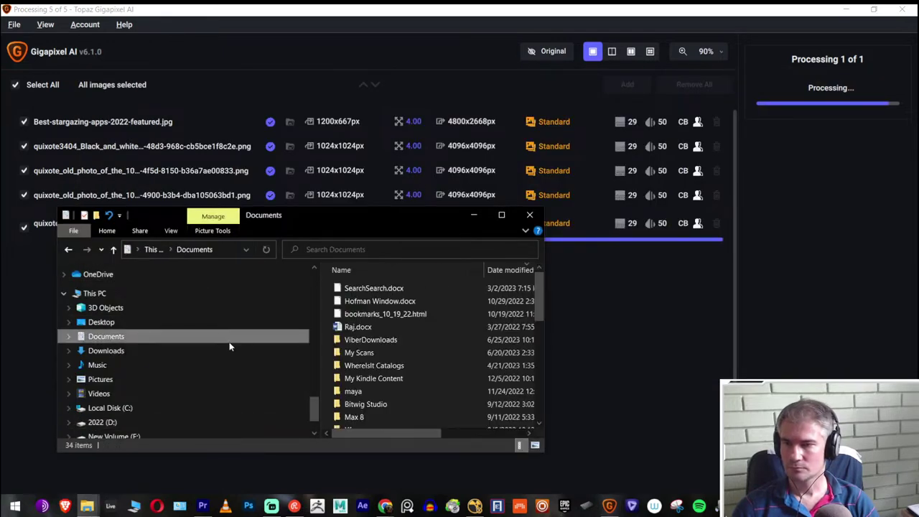
pyautogui.hotkey('alt', 'Left')
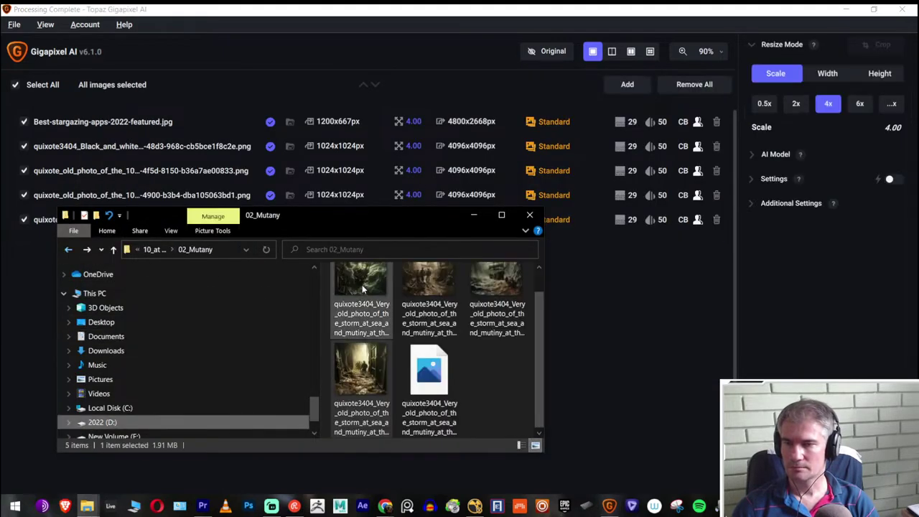
pyautogui.click(428, 370)
pyautogui.click(501, 215)
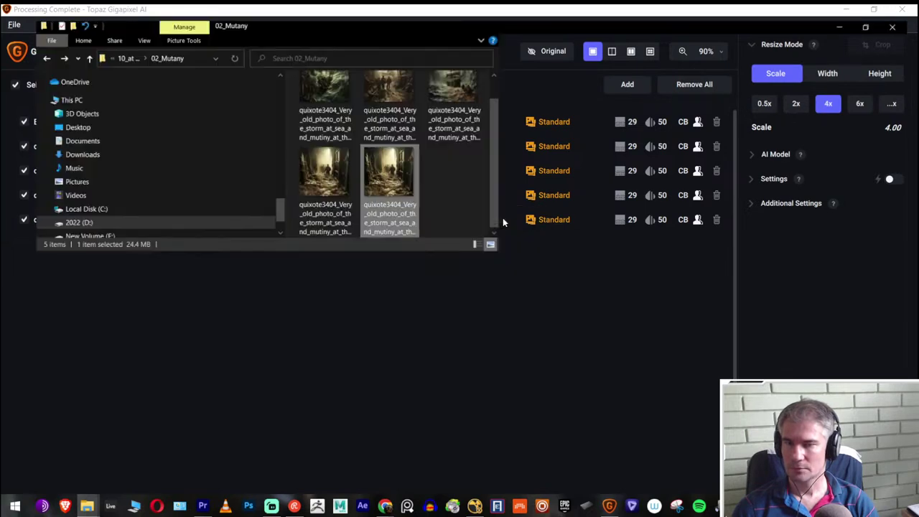
# Create a new folder named 01_Upscaled inside the 02_Mutany folder
pyautogui.rightClick(350, 226)
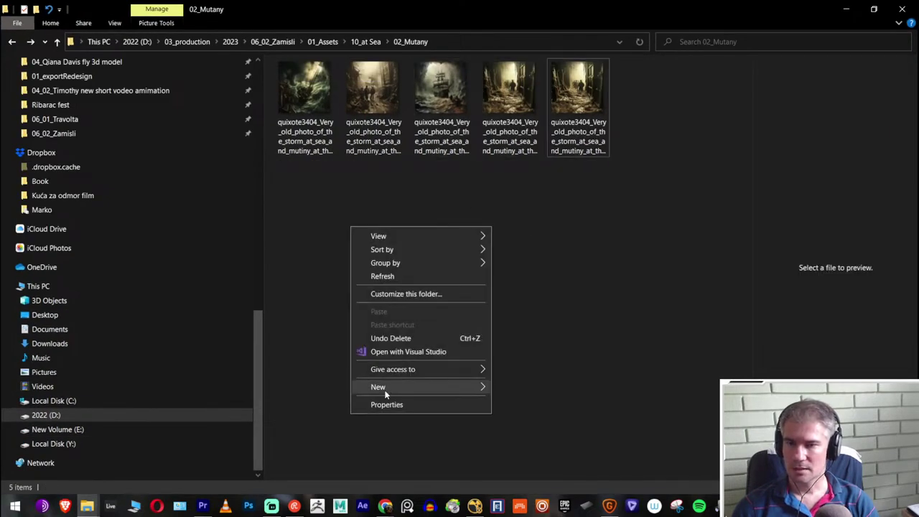
pyautogui.moveTo(378, 388)
pyautogui.click(581, 266)
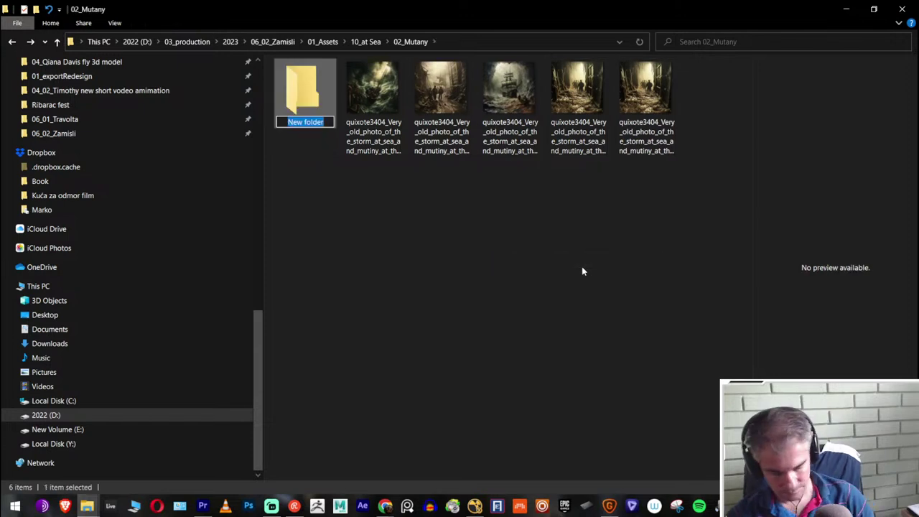
pyautogui.write('01_U')
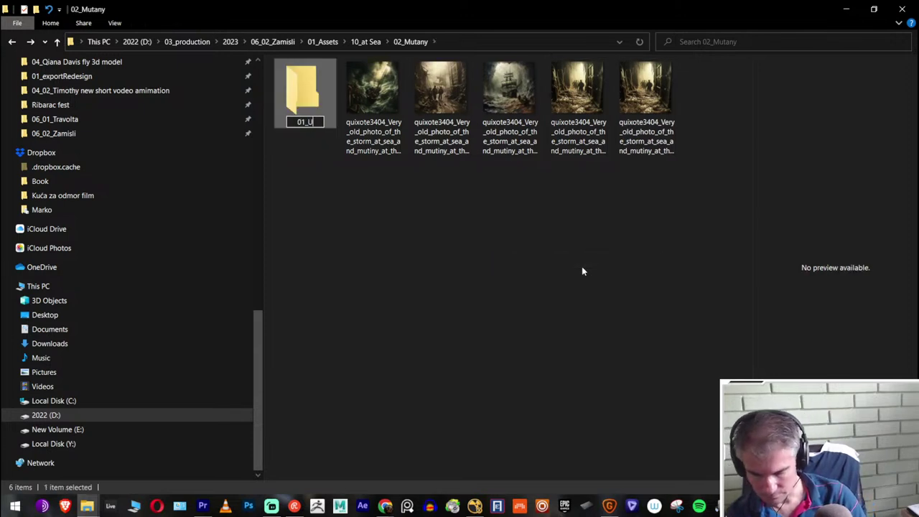
pyautogui.write('pscaled')
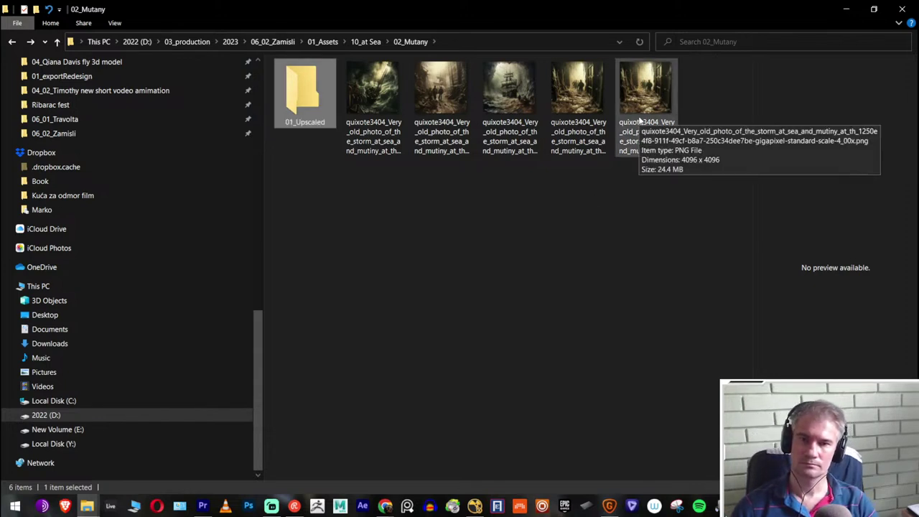
# Move the 4096 x 4096 upscaled image into the 01_Upscaled folder, open that folder and select its full path
pyautogui.moveTo(639, 122); pyautogui.dragTo(298, 94)
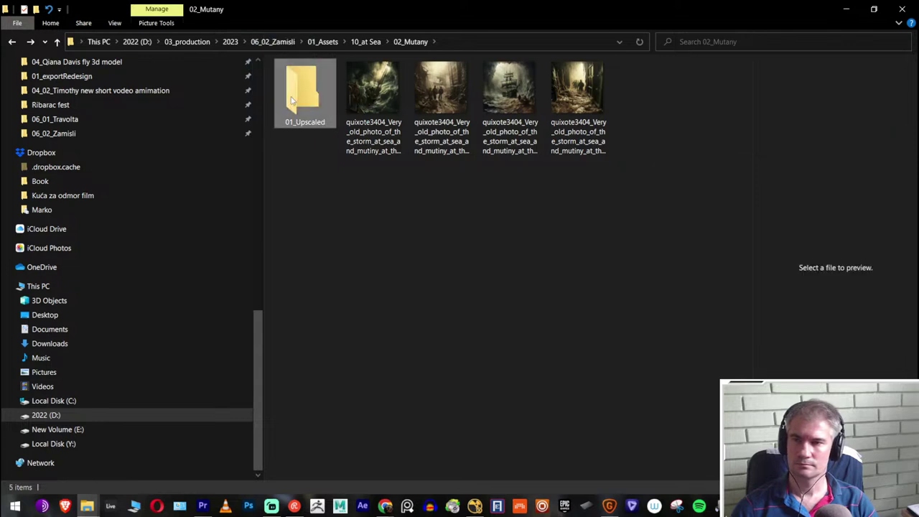
pyautogui.doubleClick(295, 97)
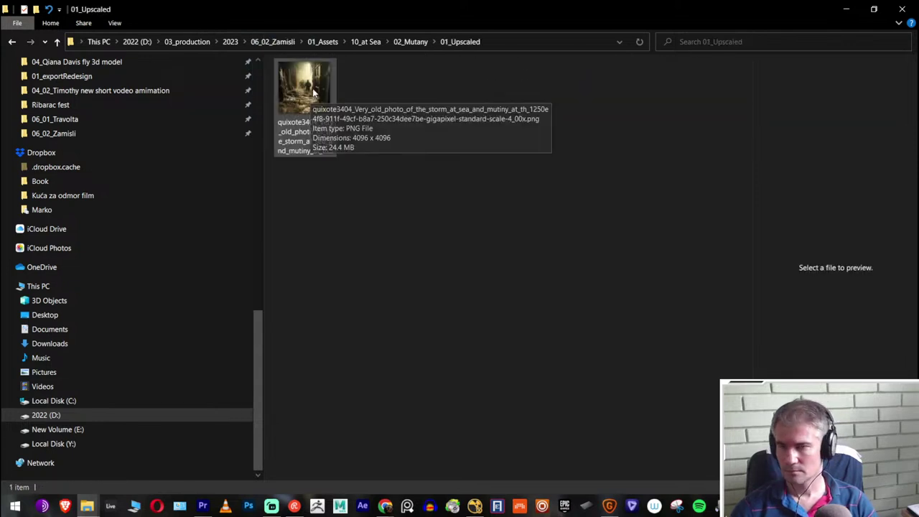
pyautogui.click(505, 42)
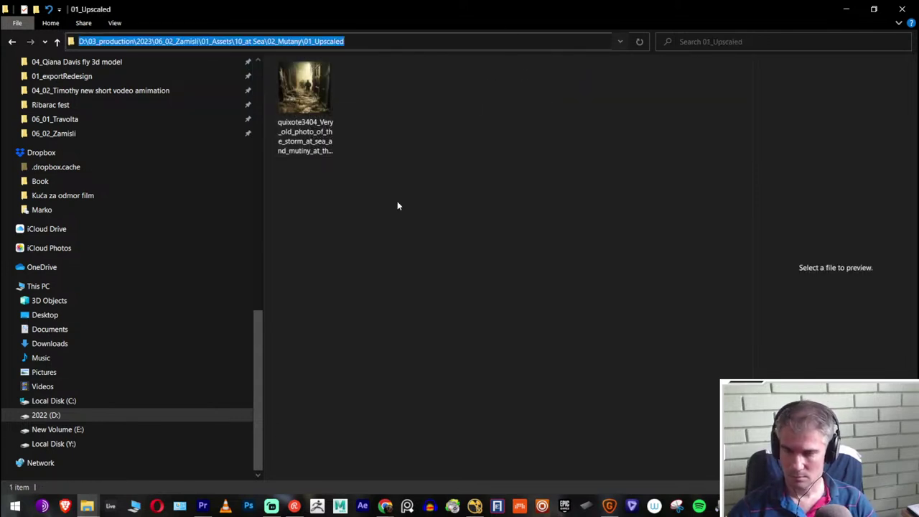
# Switch to NukeX, move Card4 aside, feed it from a copy of the Read2 node, and detach Read2 from its card
pyautogui.press('super+Tab')
pyautogui.click(722, 159)
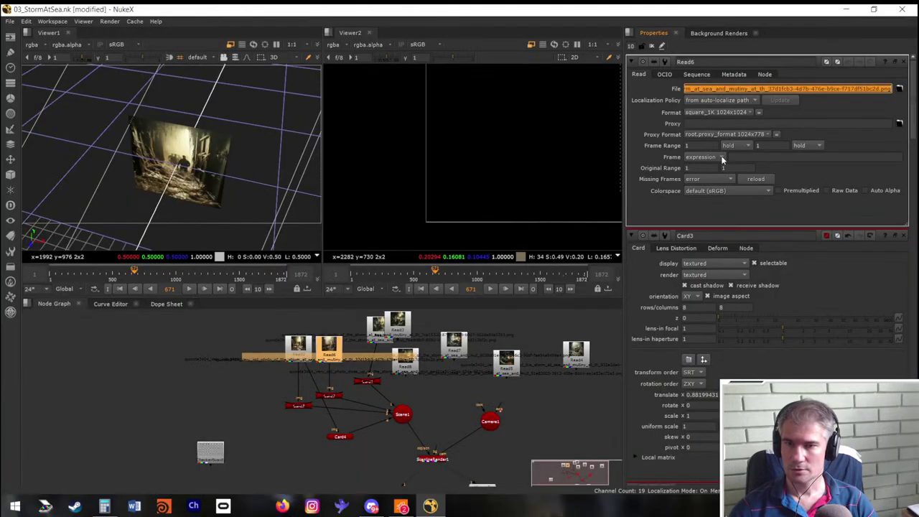
pyautogui.scroll(3, 405, 326)
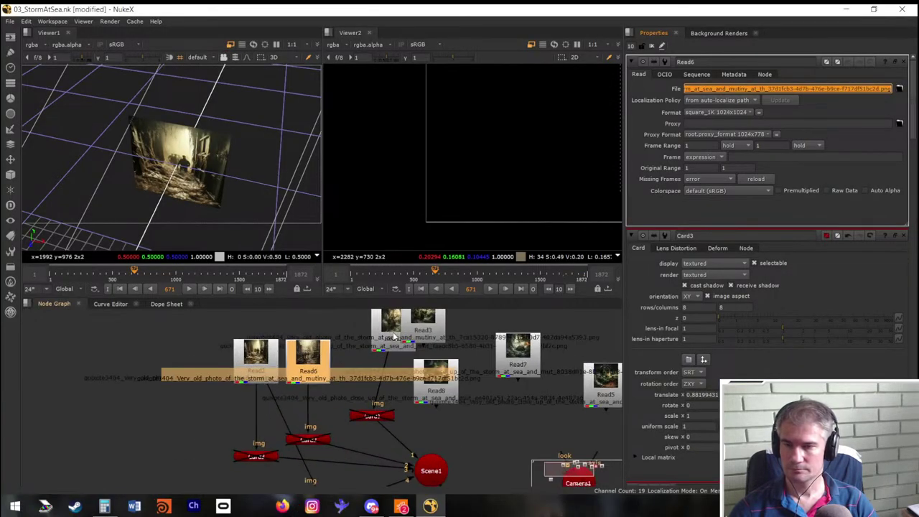
pyautogui.scroll(-3, 359, 359)
pyautogui.scroll(2, 337, 426)
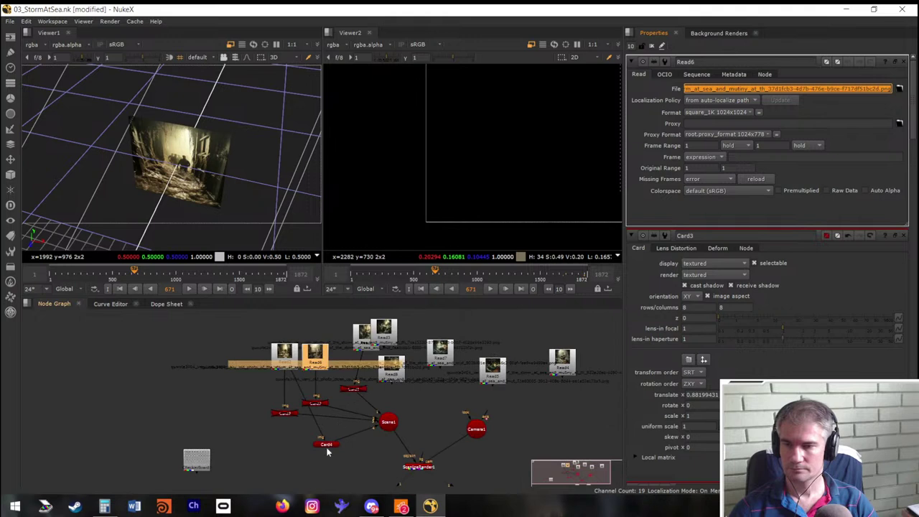
pyautogui.moveTo(328, 447); pyautogui.dragTo(249, 439)
pyautogui.click(285, 359)
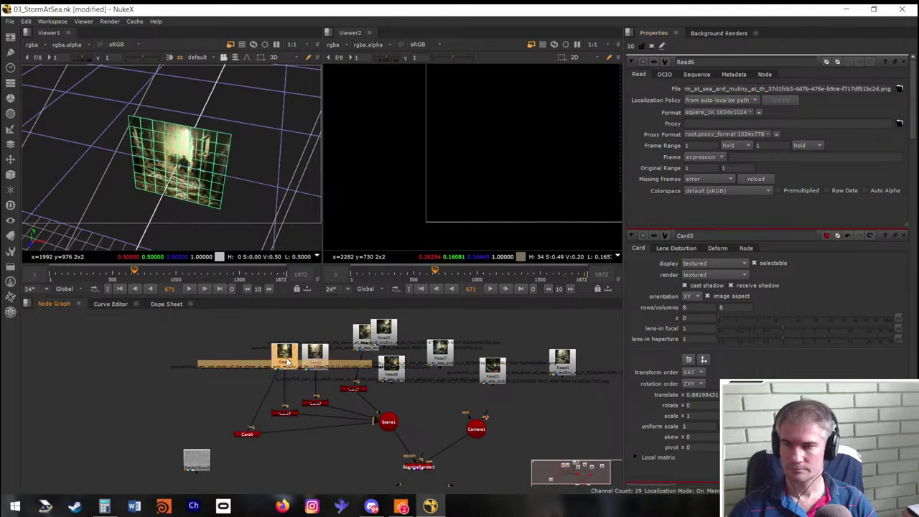
pyautogui.moveTo(177, 367); pyautogui.dragTo(241, 429)
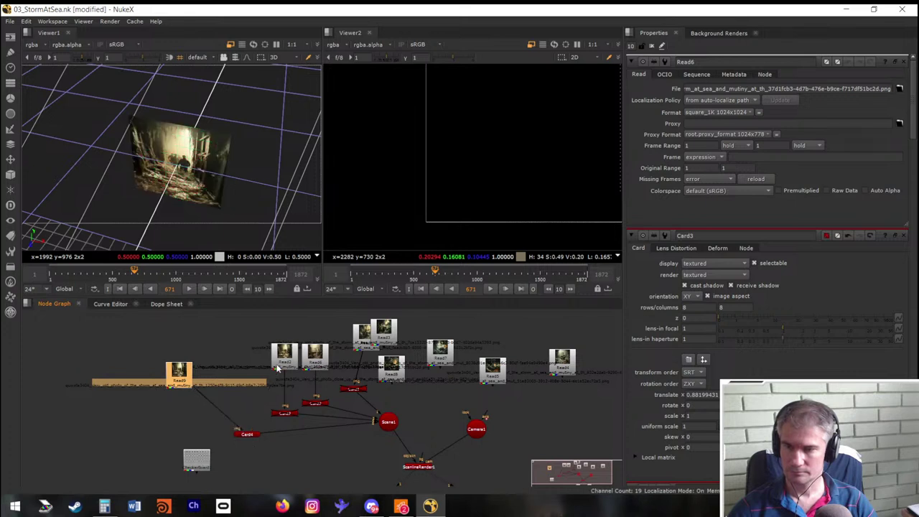
pyautogui.moveTo(276, 366); pyautogui.dragTo(275, 386)
# Replace the Read9 node's file with the gigapixel-standard-scale-4_00x PNG from the 01_Upscaled folder and view the image
pyautogui.click(178, 368)
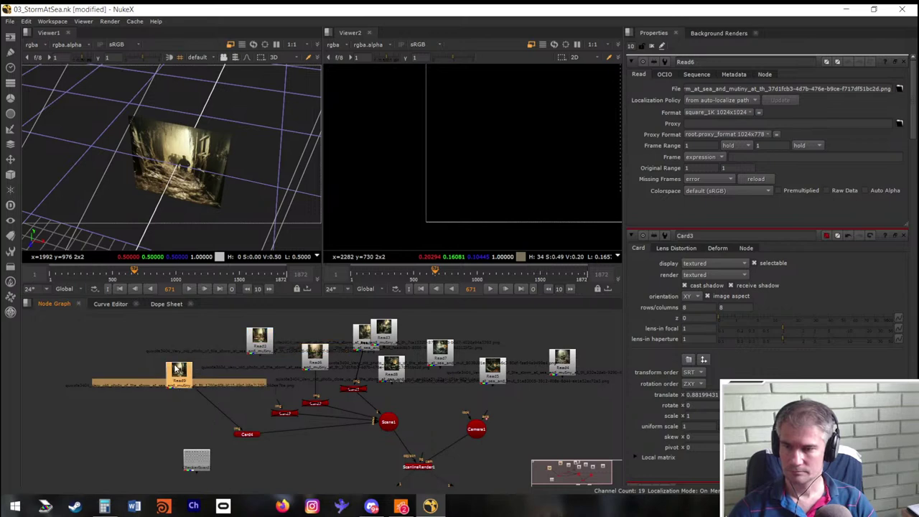
pyautogui.doubleClick(178, 368)
pyautogui.click(899, 88)
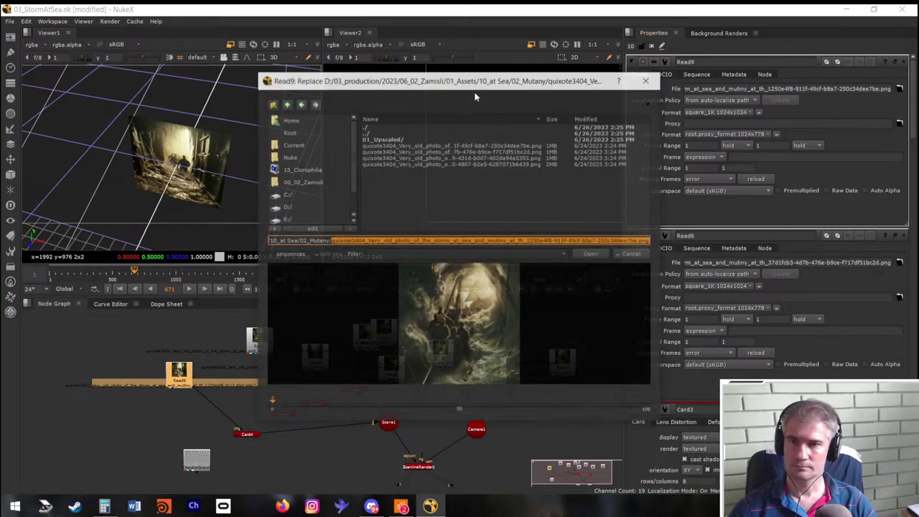
pyautogui.doubleClick(395, 139)
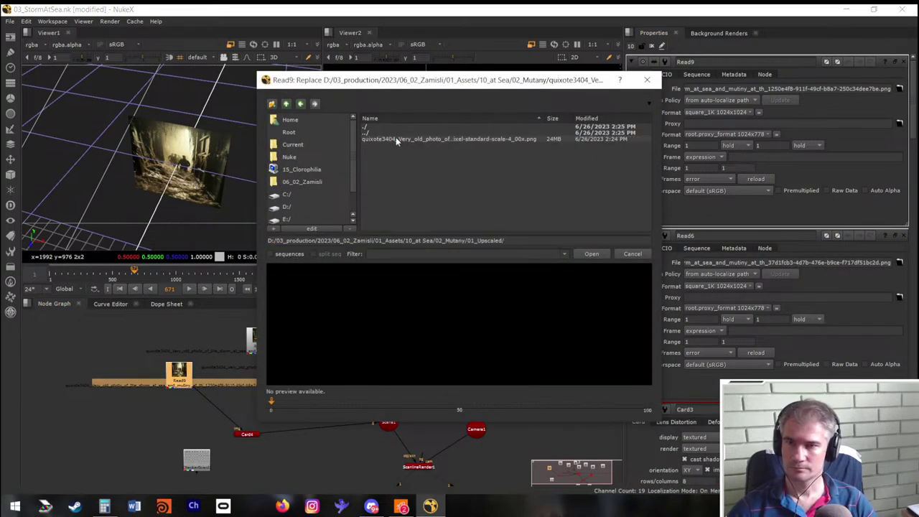
pyautogui.click(390, 136)
pyautogui.doubleClick(396, 140)
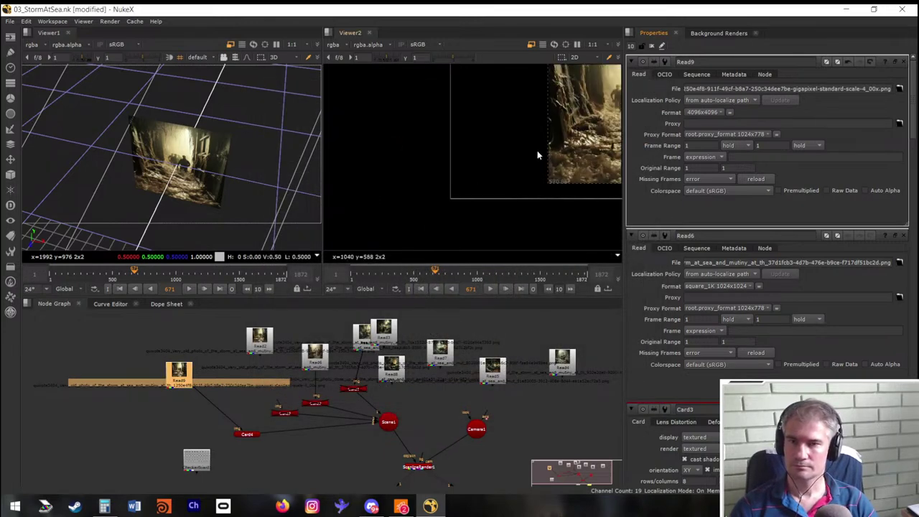
pyautogui.press('f')
pyautogui.scroll(2, 485, 158)
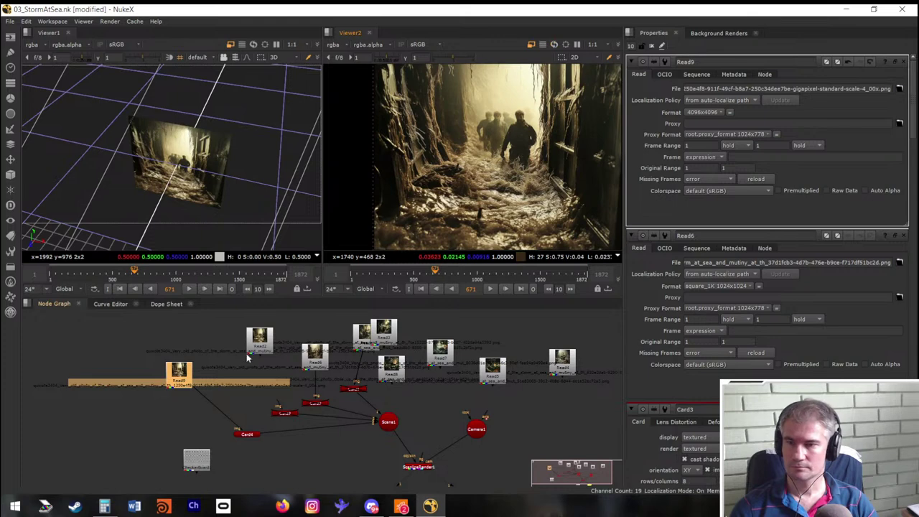
# Place Read2 beside Read9 and insert a Switch node before Card4 with both Read nodes as its inputs
pyautogui.moveTo(247, 353); pyautogui.dragTo(224, 382)
pyautogui.scroll(4, 224, 383)
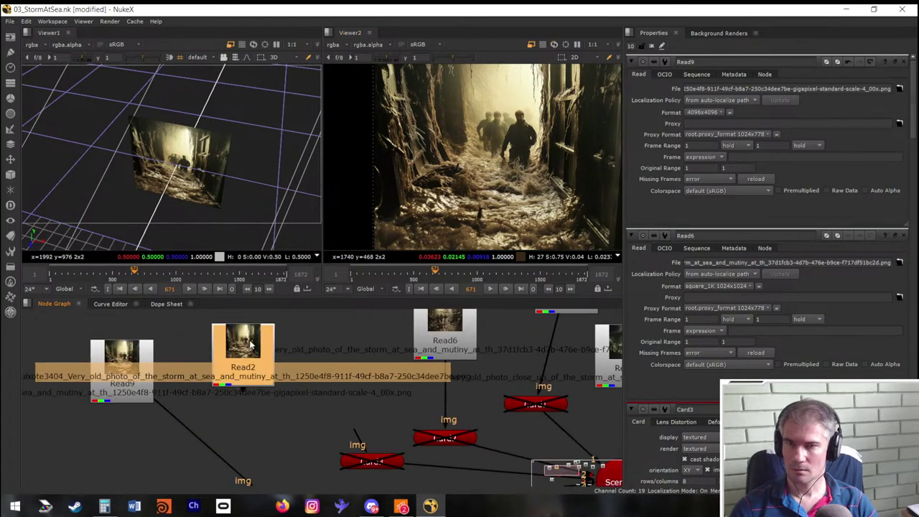
pyautogui.scroll(-3, 258, 359)
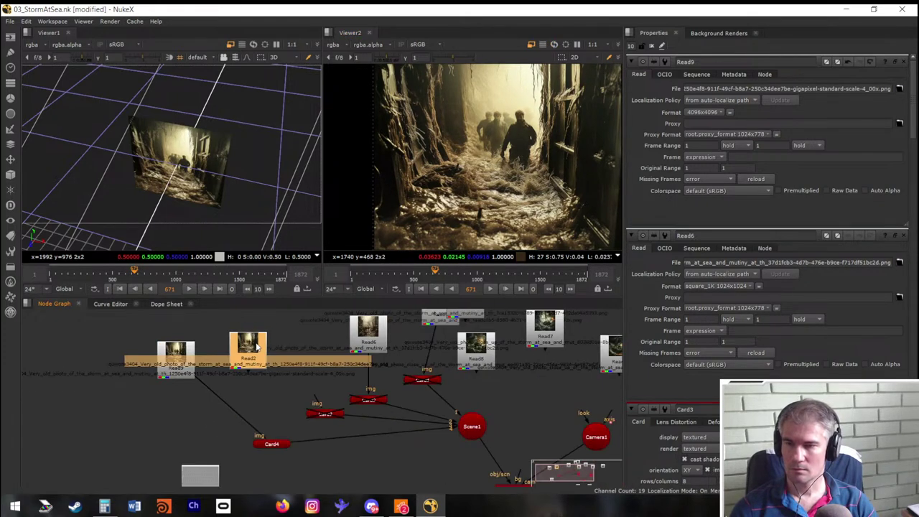
pyautogui.click(259, 409)
pyautogui.press('Tab')
pyautogui.write('sw')
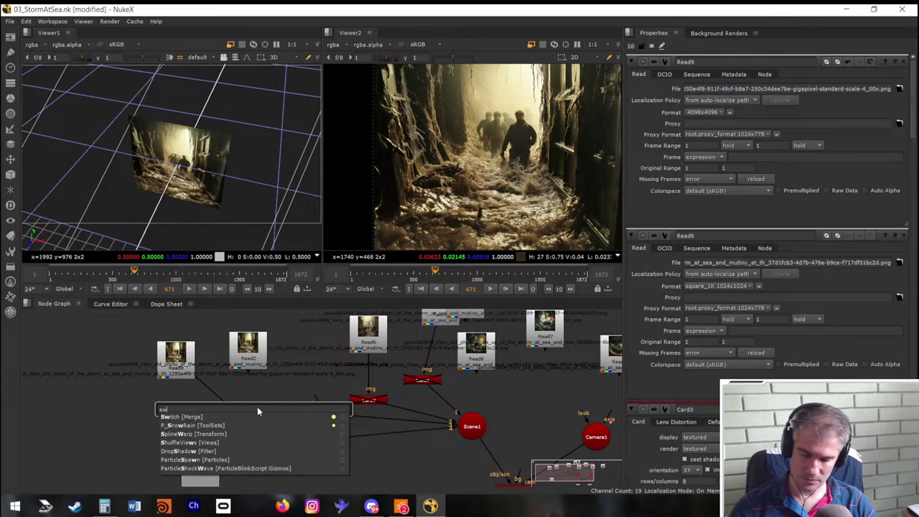
pyautogui.write('it')
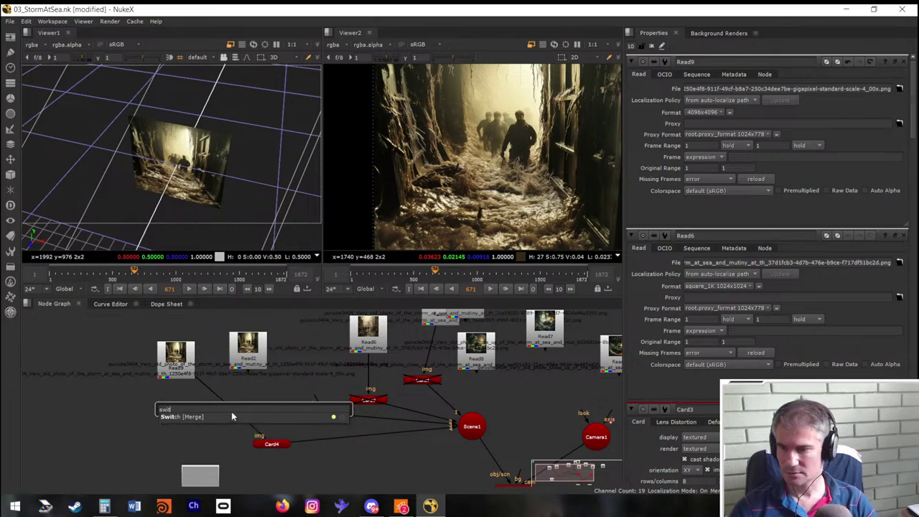
pyautogui.press('Return')
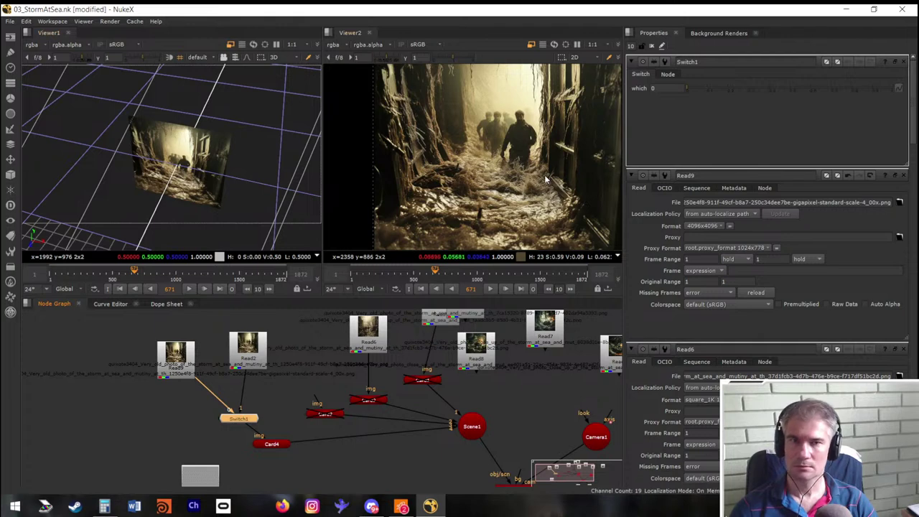
# Compare the two source images on the card by setting Switch1's which value to 1 and back to 0
pyautogui.press('space')
pyautogui.press('space')
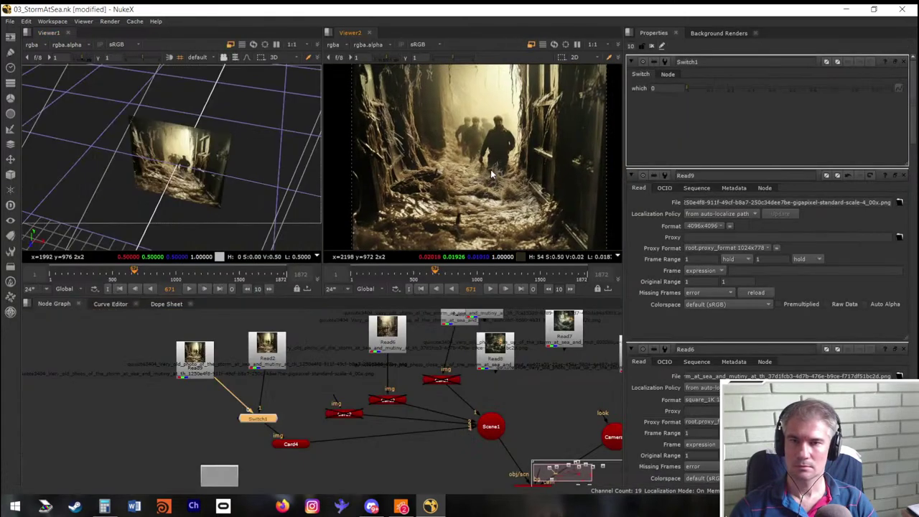
pyautogui.click(706, 87)
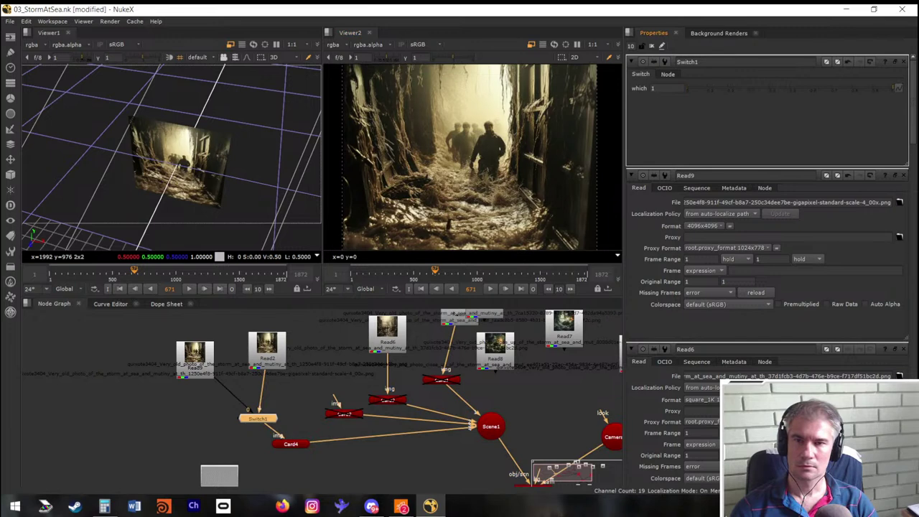
pyautogui.click(686, 88)
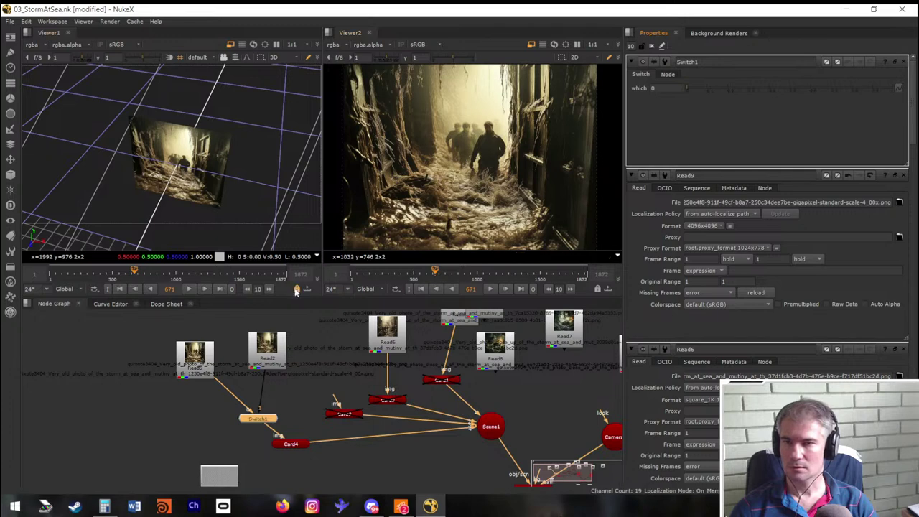
# Enlarge Viewer2 and compare image detail between Switch1 inputs 0 and 1 up close on the rendered card
pyautogui.moveTo(323, 205); pyautogui.dragTo(147, 205)
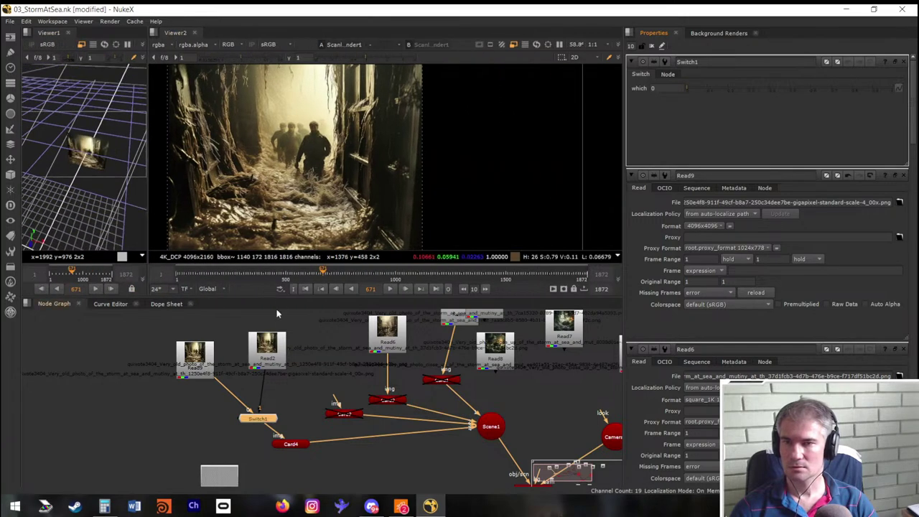
pyautogui.moveTo(279, 298); pyautogui.dragTo(287, 458)
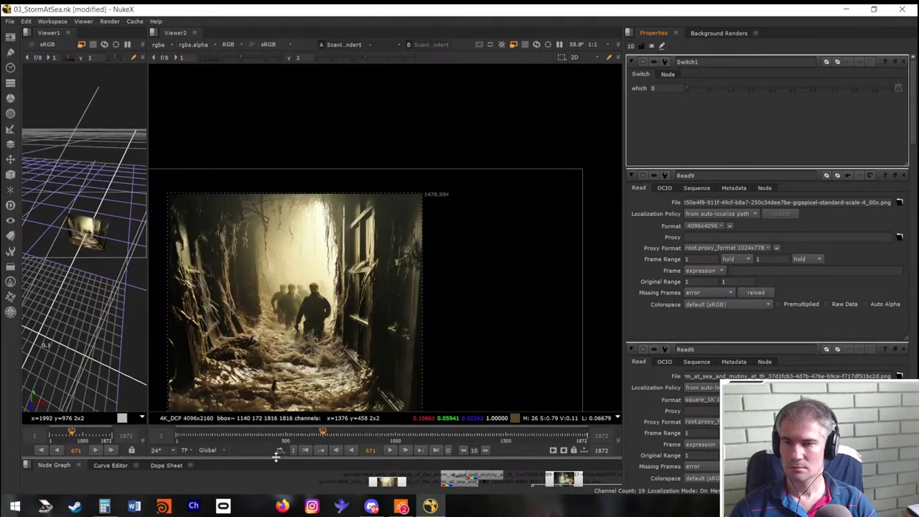
pyautogui.scroll(6, 315, 321)
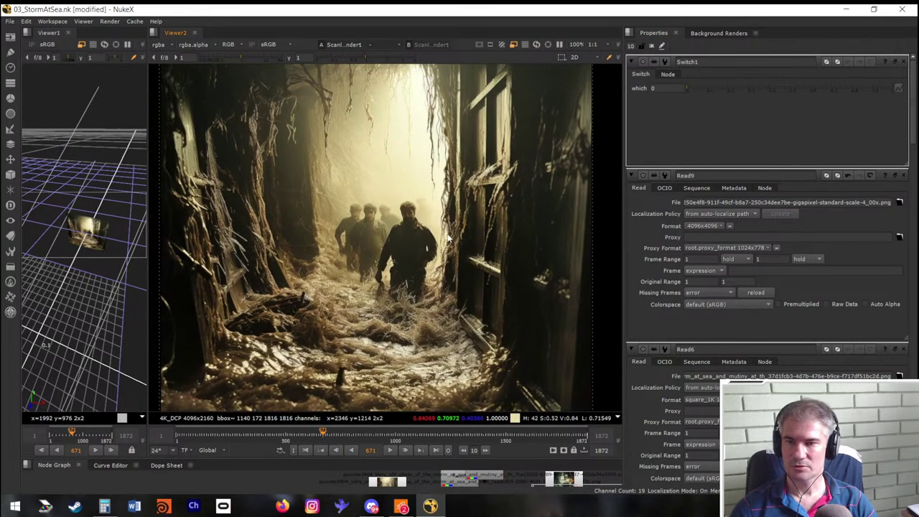
pyautogui.scroll(-1, 449, 239)
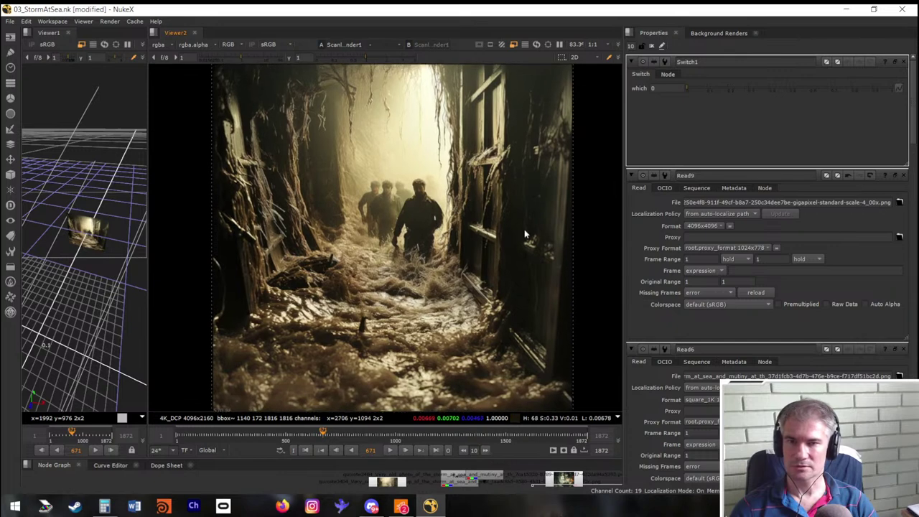
pyautogui.click(685, 89)
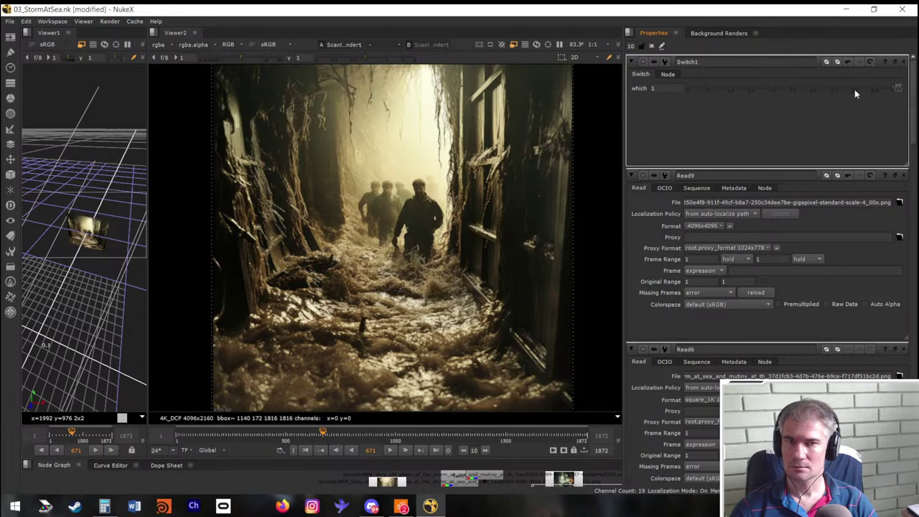
pyautogui.hotkey('ctrl', 'z')
pyautogui.scroll(3, 388, 275)
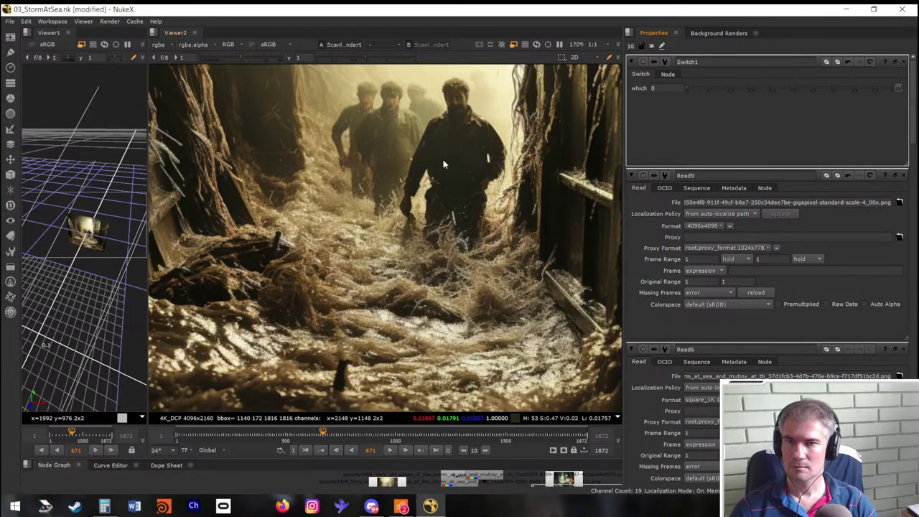
pyautogui.scroll(-3, 443, 165)
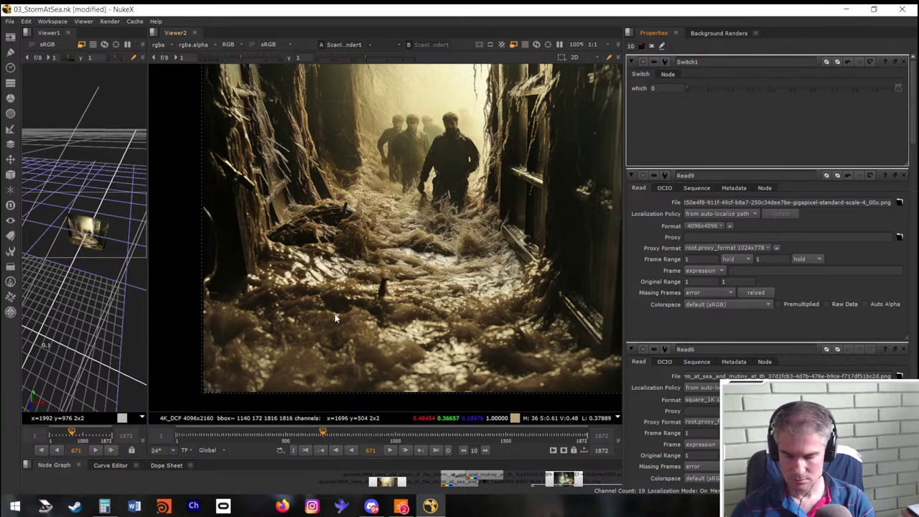
# Restore the saved workspace layout and scrub the timeline to frame 1131
pyautogui.hotkey('shift', 'F1')
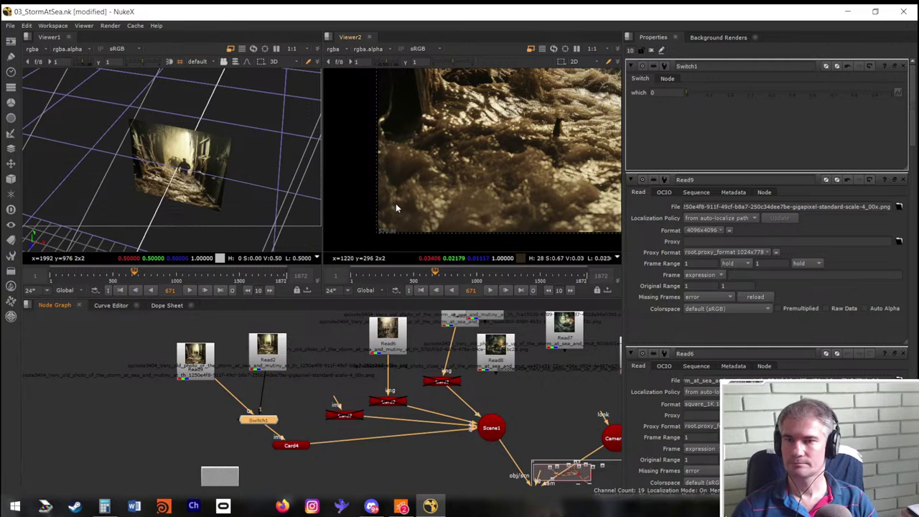
pyautogui.click(185, 273)
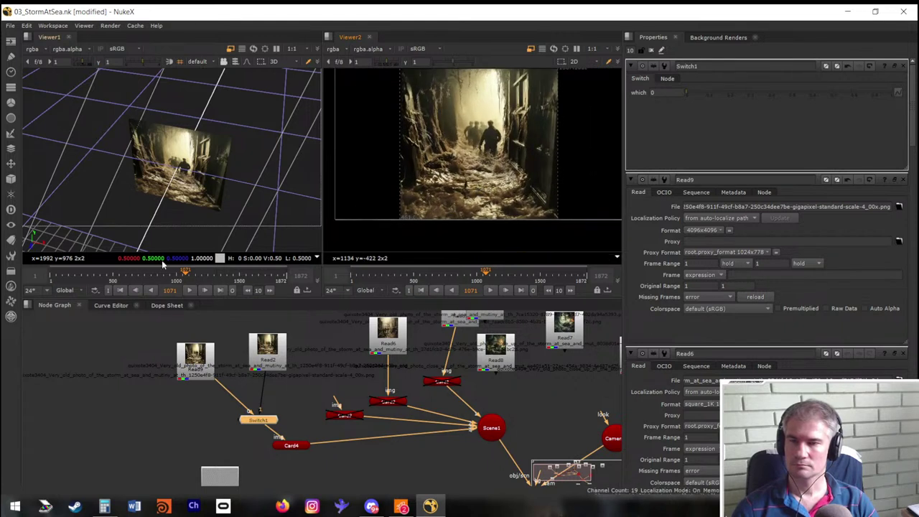
pyautogui.click(90, 277)
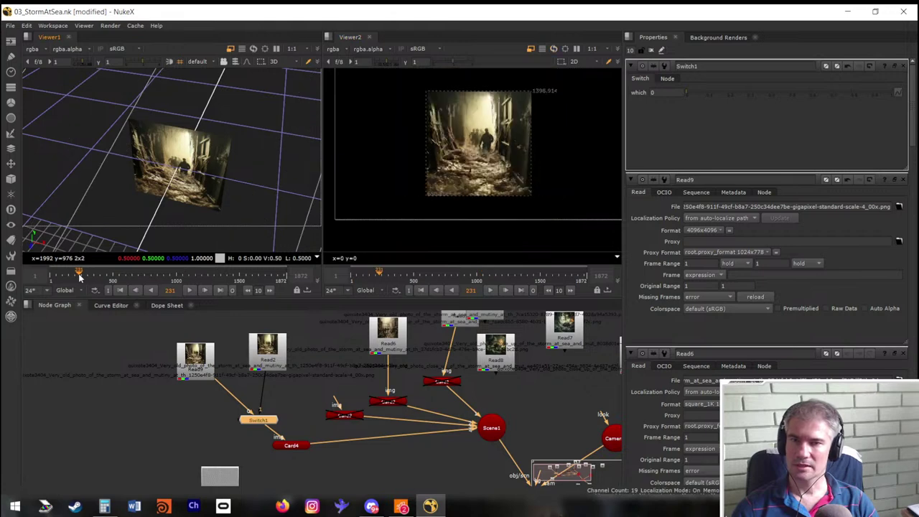
pyautogui.moveTo(90, 277); pyautogui.dragTo(194, 280)
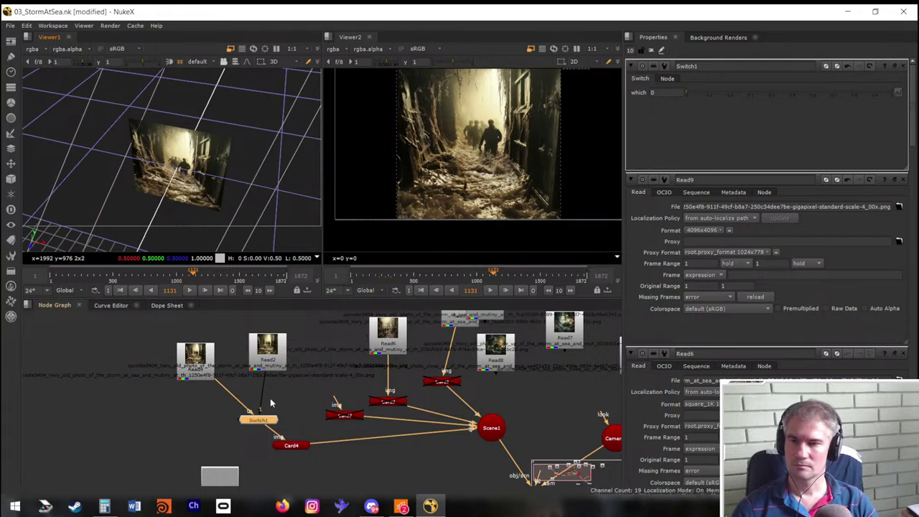
# Replace Read2 with Read6 as Switch1's second input and keep the which value at 0
pyautogui.moveTo(262, 412); pyautogui.dragTo(270, 380)
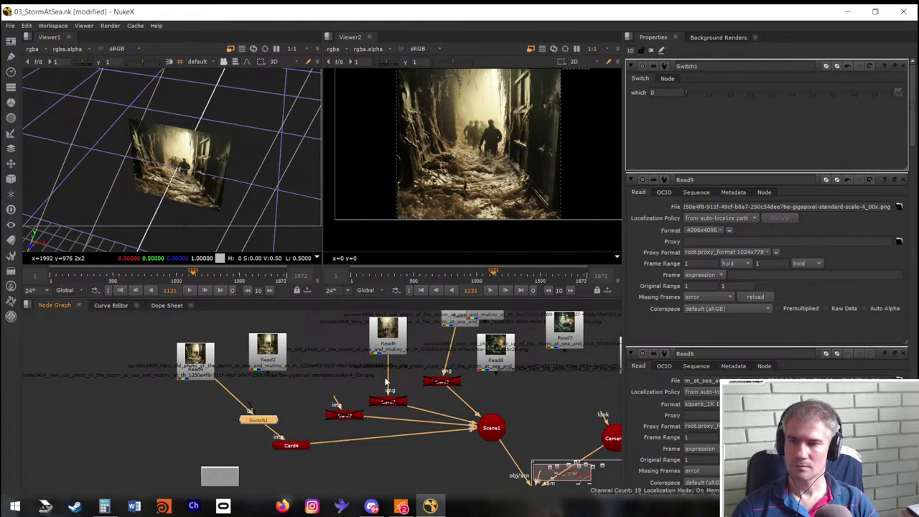
pyautogui.moveTo(388, 391); pyautogui.dragTo(272, 411)
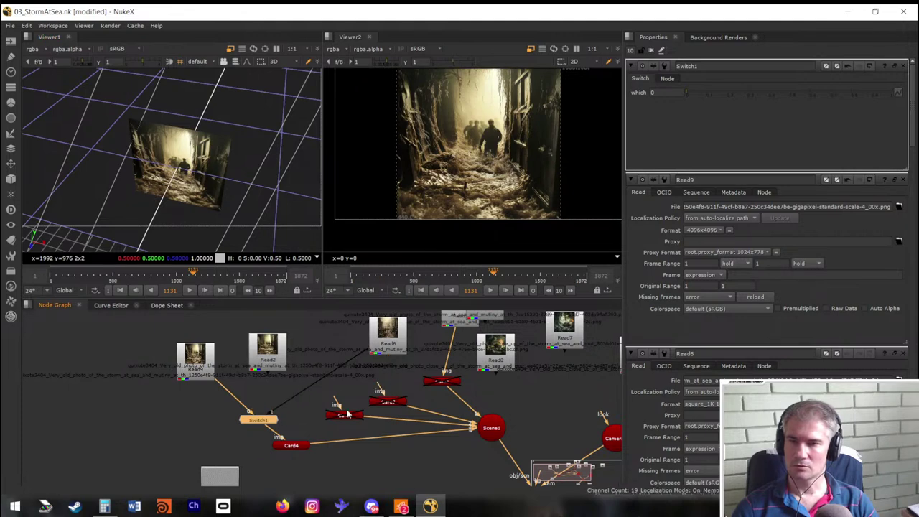
pyautogui.moveTo(728, 90); pyautogui.dragTo(882, 92)
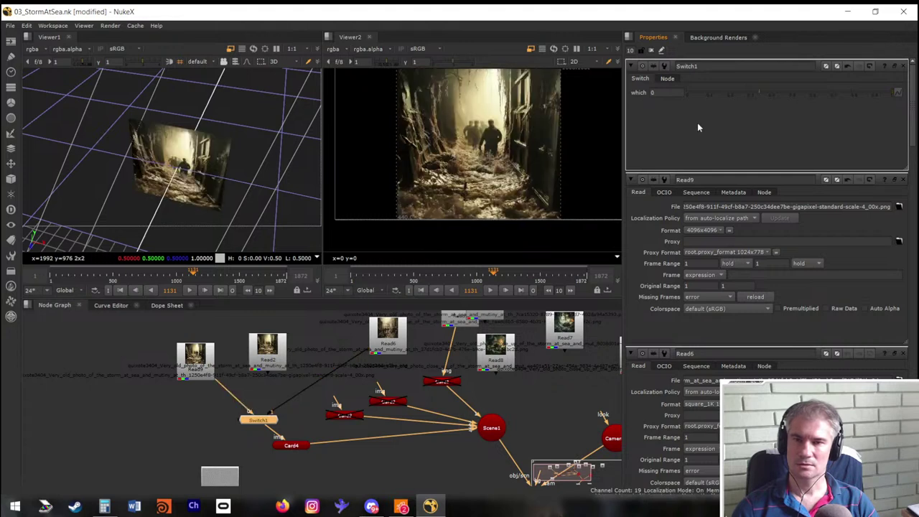
pyautogui.click(674, 93)
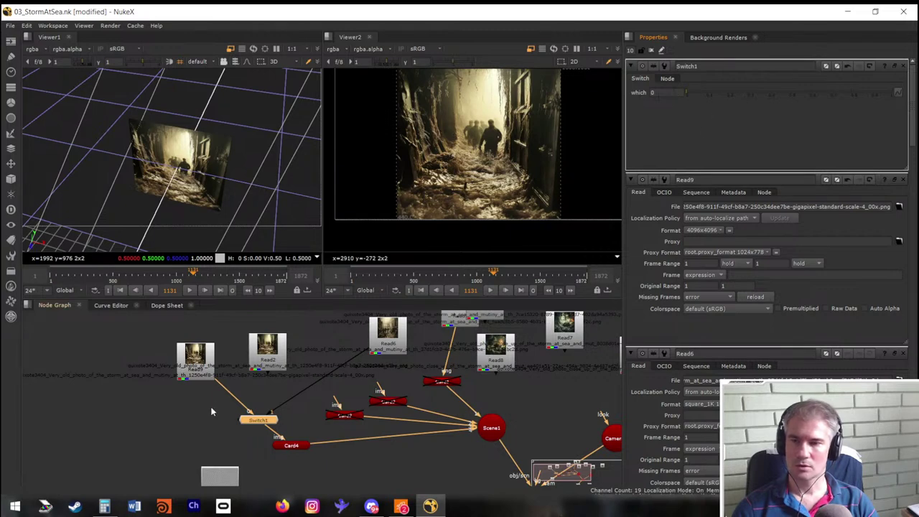
# Move Card4 sideways along X to about -0.402
pyautogui.doubleClick(289, 446)
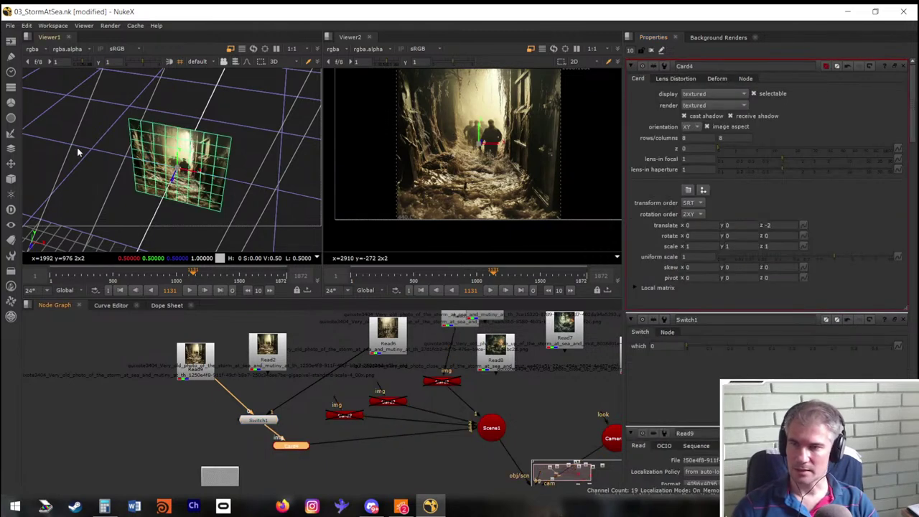
pyautogui.moveTo(193, 173); pyautogui.dragTo(151, 181)
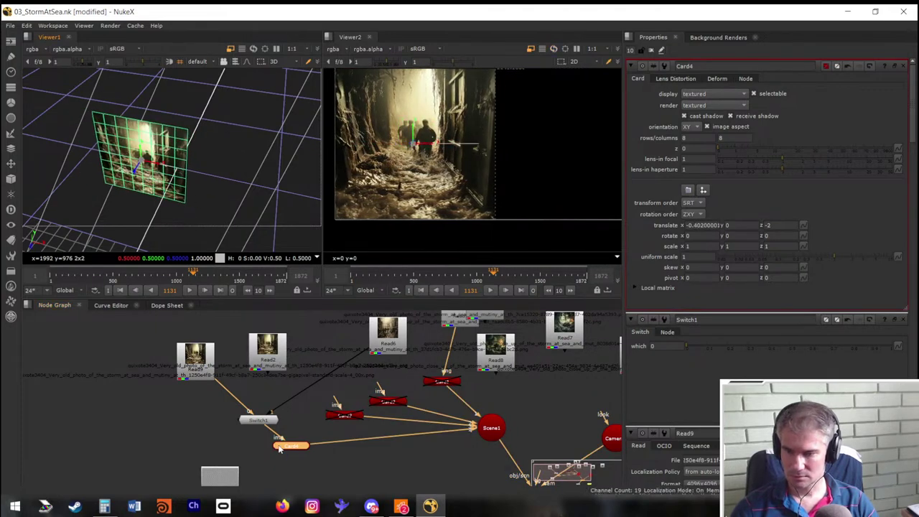
# Duplicate Card4, feed the copy from Read6, and move it along X to about 0.578 beside the original card
pyautogui.hotkey('ctrl', 'c')
pyautogui.hotkey('ctrl', 'v')
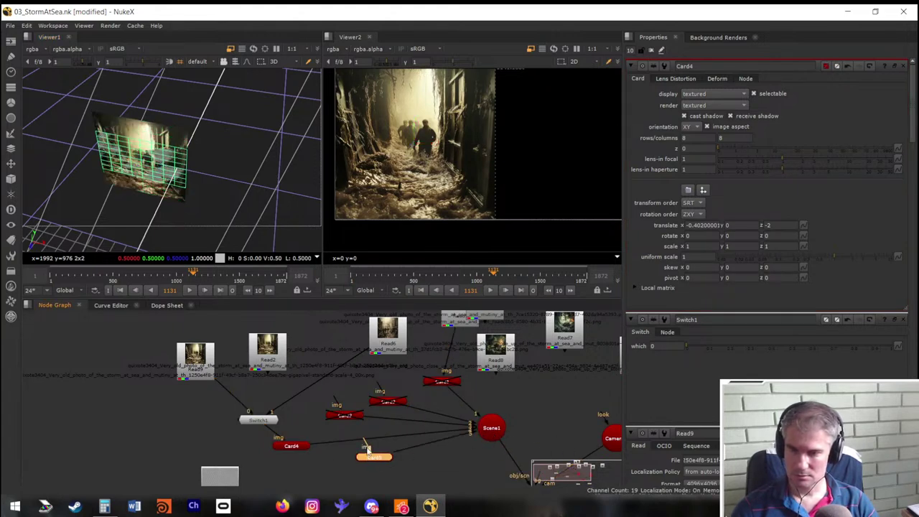
pyautogui.moveTo(366, 447); pyautogui.dragTo(394, 343)
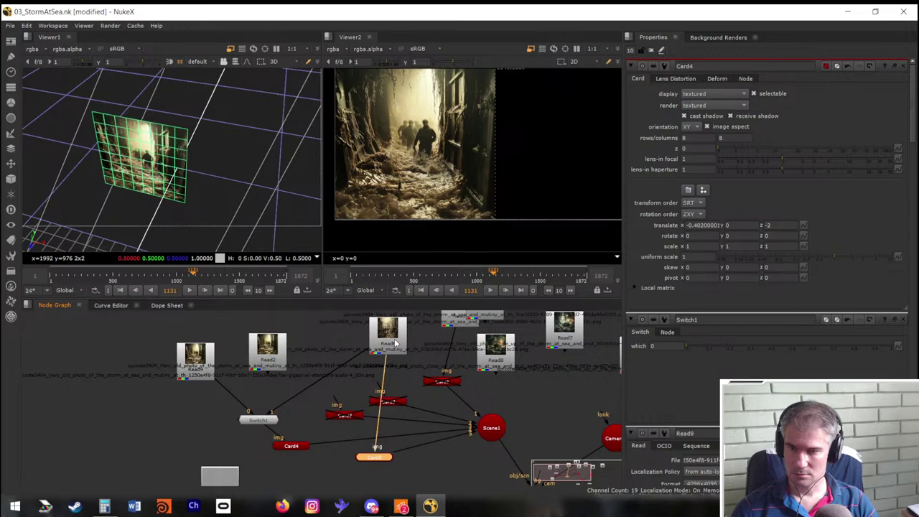
pyautogui.doubleClick(375, 457)
pyautogui.moveTo(152, 165); pyautogui.dragTo(240, 196)
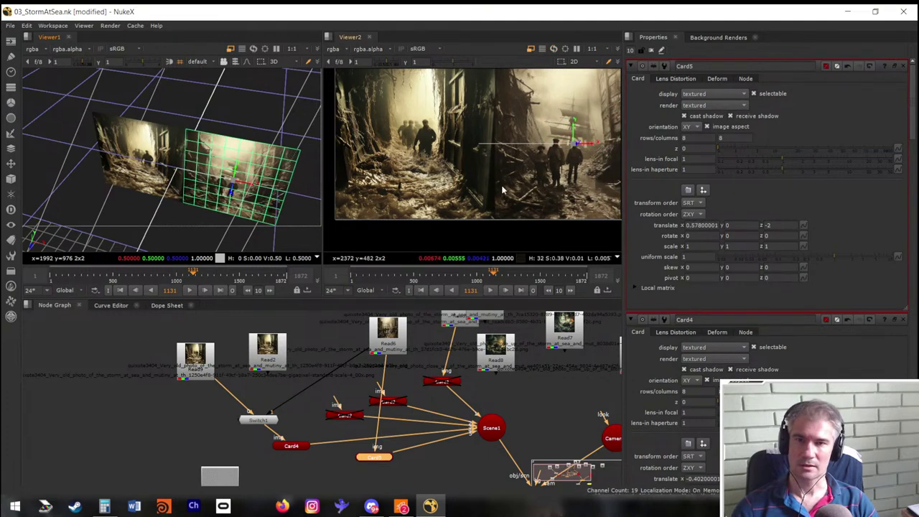
# Examine the two cards side by side in a maximized Viewer2, comparing the upscaled image with the original-resolution one
pyautogui.press('space')
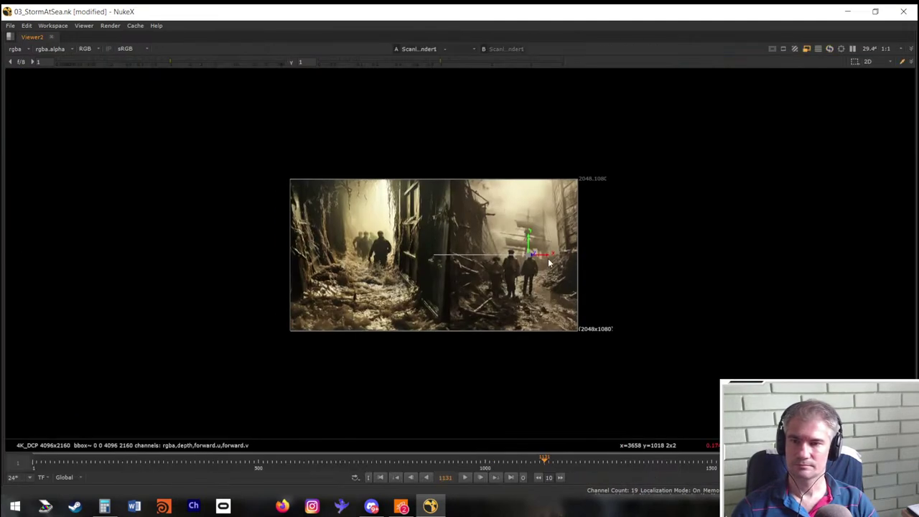
pyautogui.scroll(5, 453, 293)
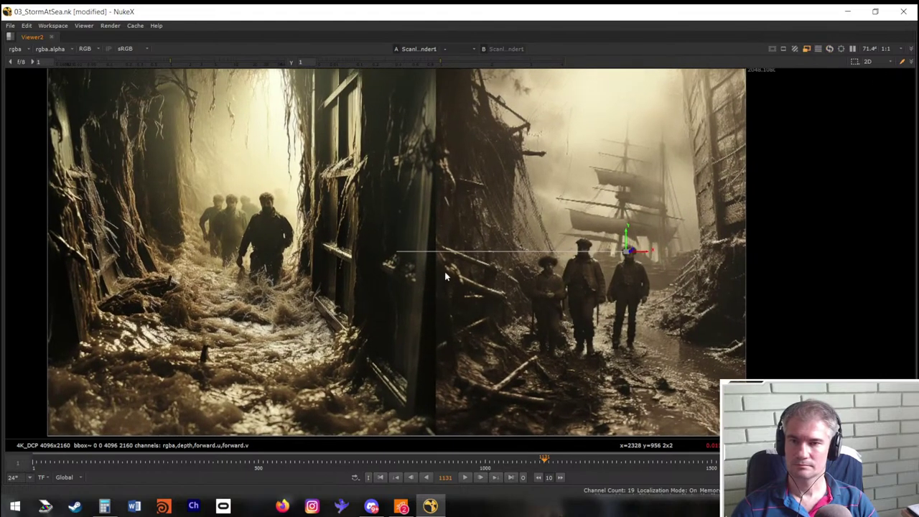
pyautogui.scroll(-1, 444, 272)
pyautogui.scroll(1, 443, 256)
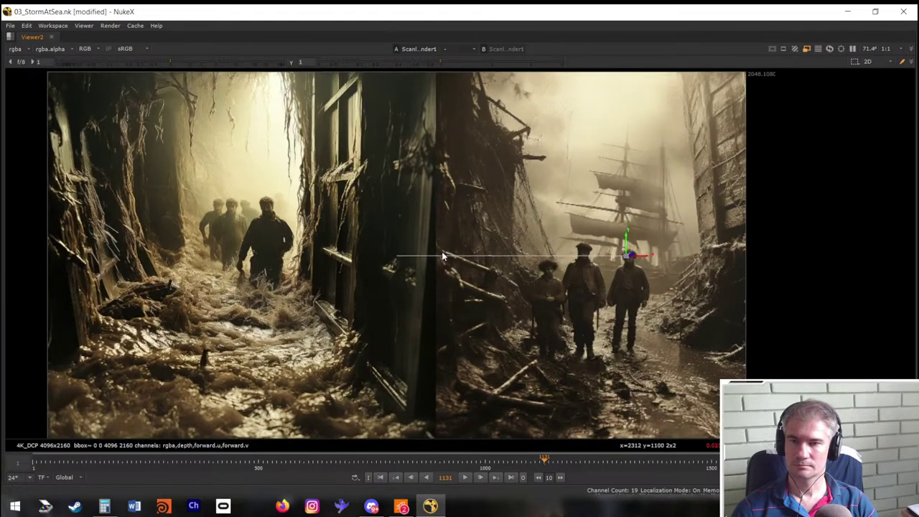
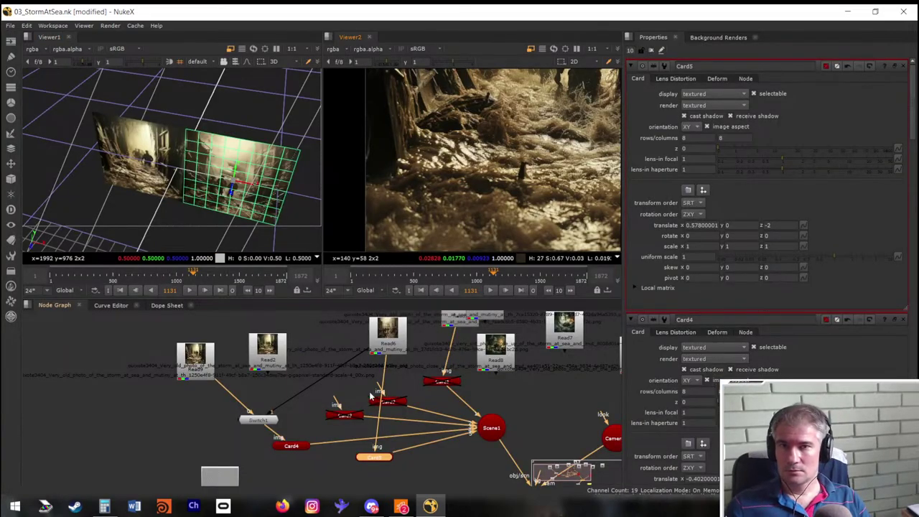
# Spread out the Read nodes above Switch1, moving Read2 clear of Read9 and Read6 closer to it
pyautogui.scroll(-2, 366, 398)
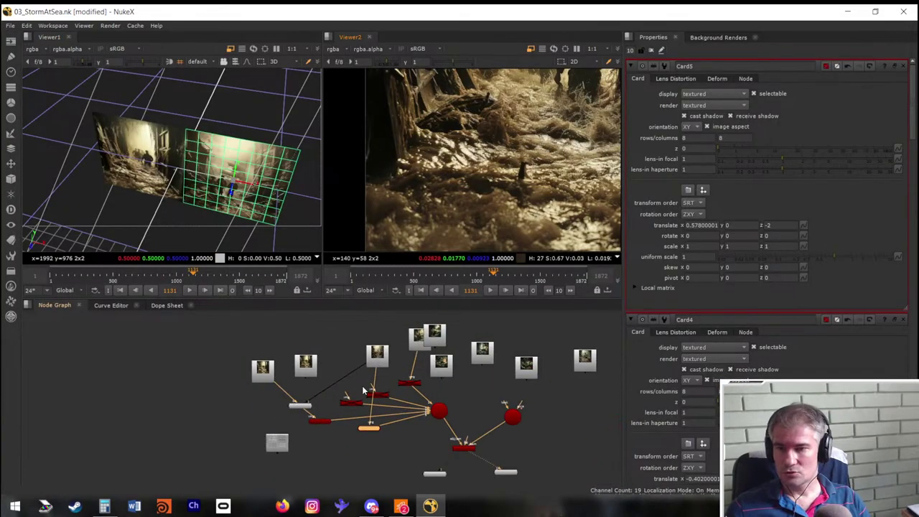
pyautogui.scroll(2, 358, 405)
pyautogui.moveTo(397, 340); pyautogui.dragTo(119, 323)
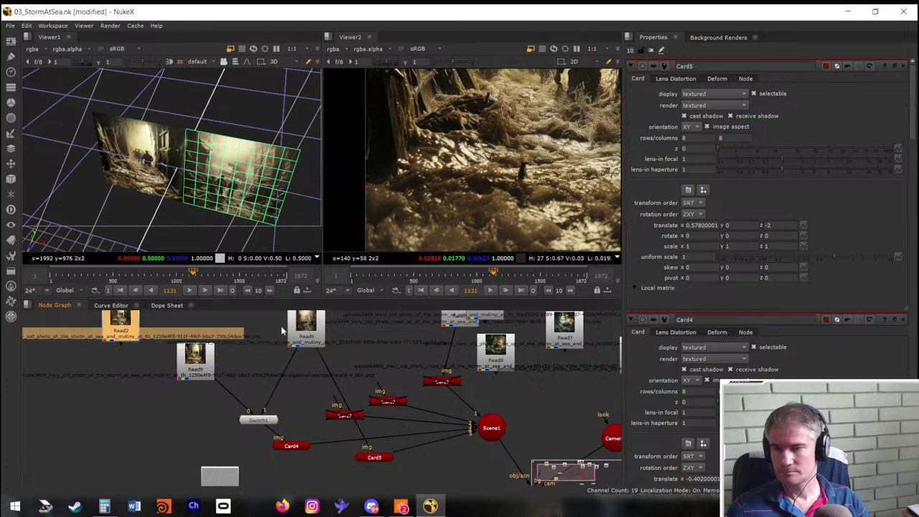
pyautogui.moveTo(298, 329); pyautogui.dragTo(273, 356)
pyautogui.moveTo(159, 354); pyautogui.dragTo(213, 384)
pyautogui.moveTo(213, 350)
pyautogui.mouseDown()
pyautogui.moveTo(312, 462)
pyautogui.moveTo(287, 449)
pyautogui.mouseUp()
# Add a backdrop around the Read9 node and label it 4k
pyautogui.press('Tab')
pyautogui.write('back')
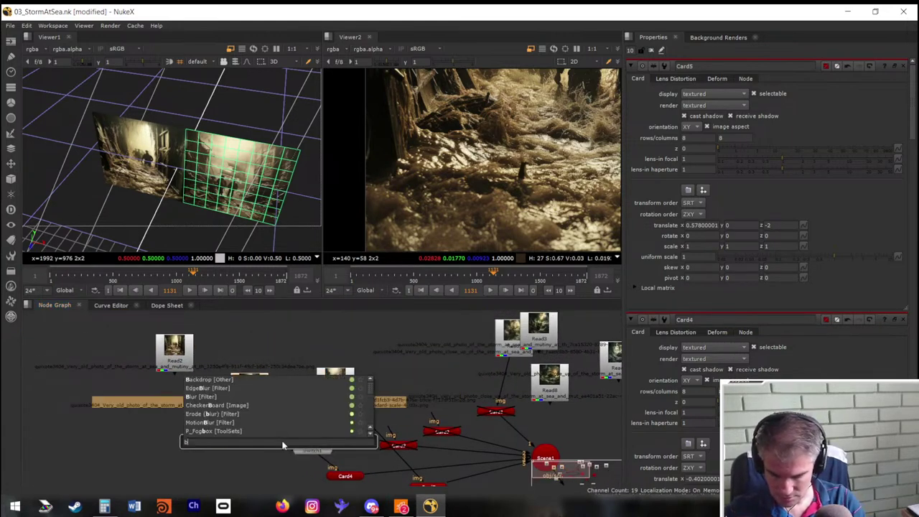
pyautogui.press('Return')
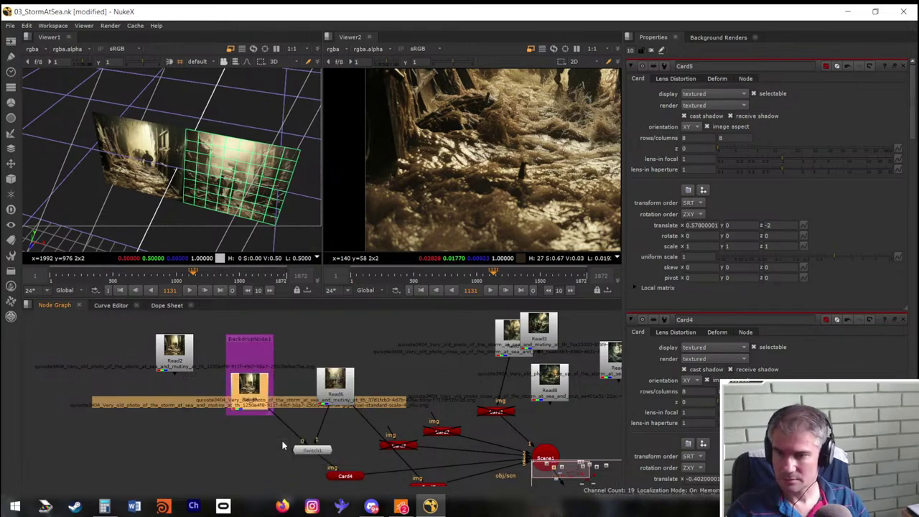
pyautogui.doubleClick(250, 340)
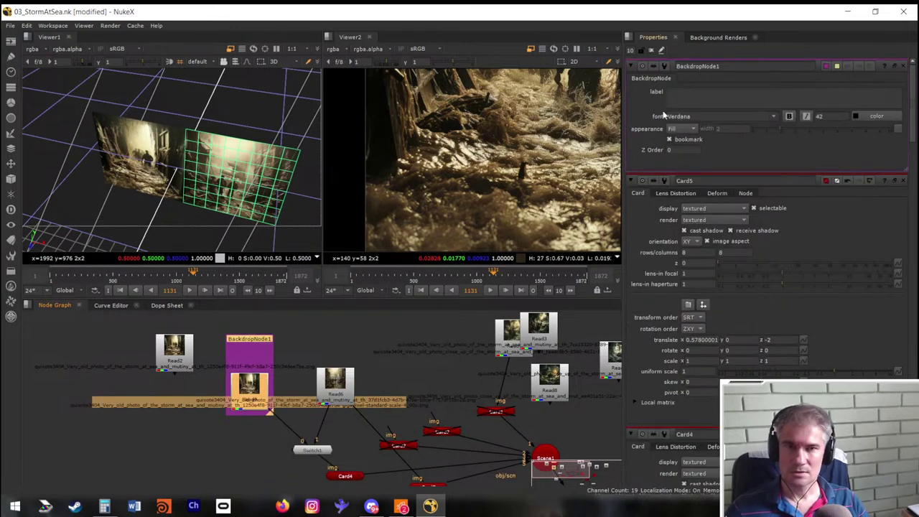
pyautogui.click(707, 100)
pyautogui.write('4k')
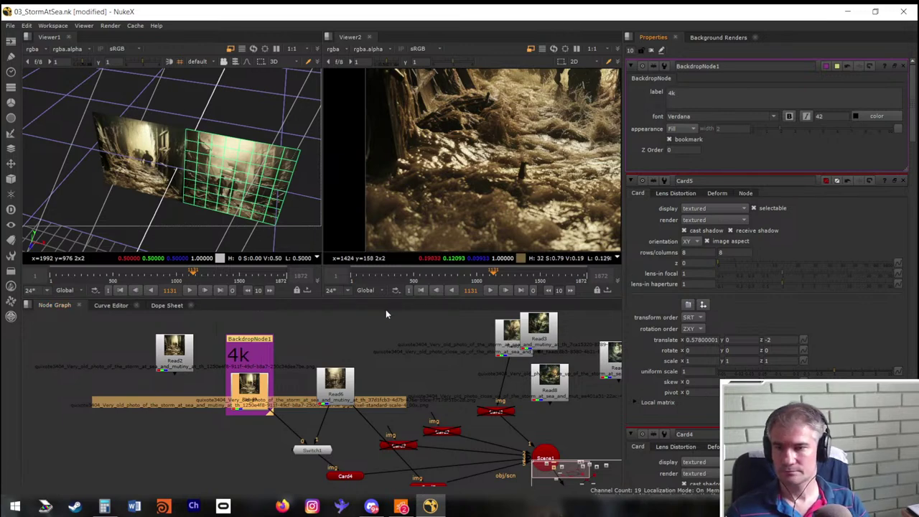
# Place Card5 directly below Read6 in the node graph
pyautogui.scroll(-1, 360, 325)
pyautogui.scroll(-3, 361, 329)
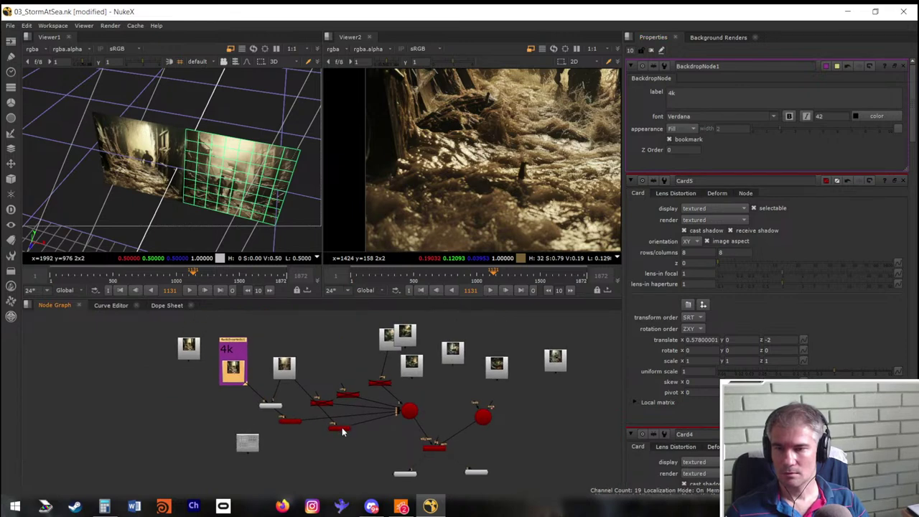
pyautogui.scroll(3, 275, 412)
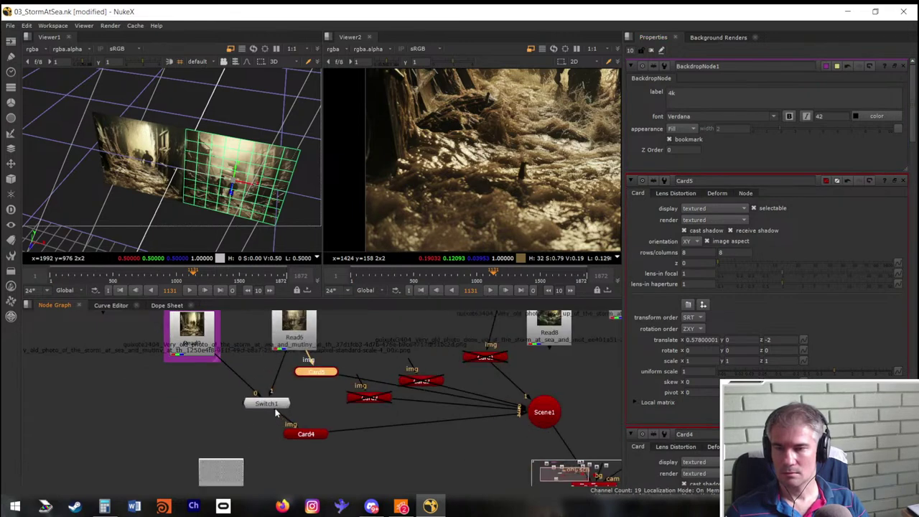
# Disable Switch1 and move it directly below the Read9 node in the 4k backdrop
pyautogui.click(274, 409)
pyautogui.press('d')
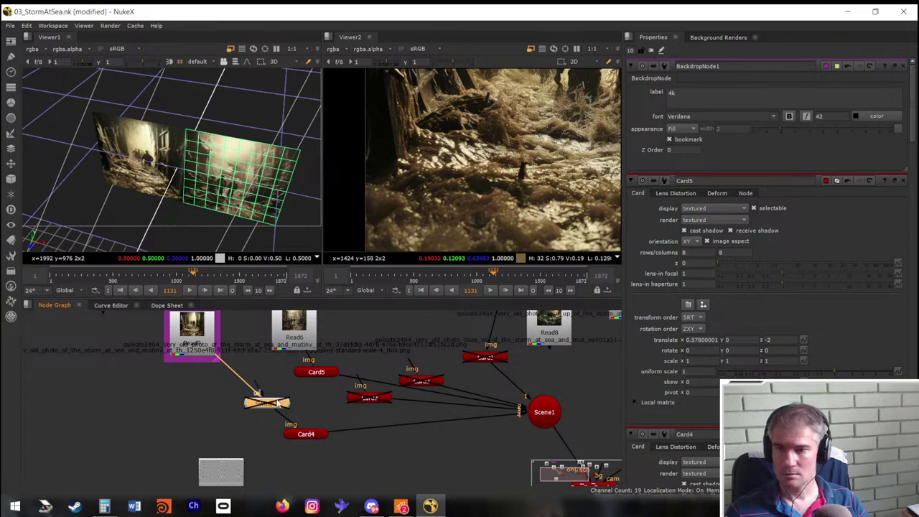
pyautogui.moveTo(279, 403); pyautogui.dragTo(211, 419)
pyautogui.scroll(-1, 216, 422)
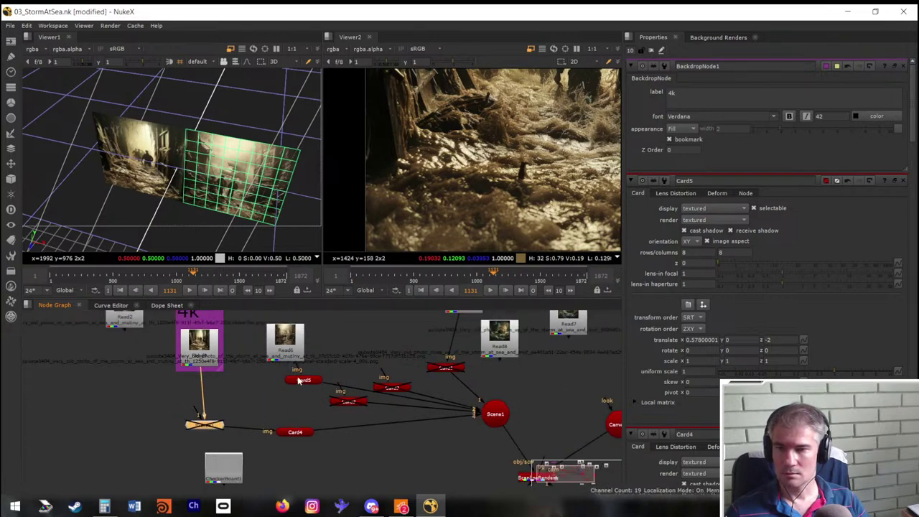
# Align Card5 below Read6 and move the two nearby disabled cards up out of the way
pyautogui.moveTo(298, 381); pyautogui.dragTo(281, 402)
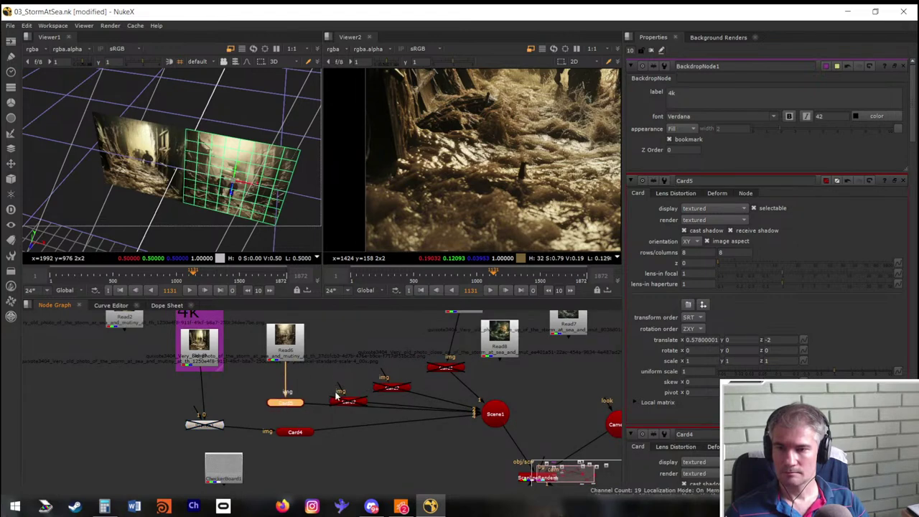
pyautogui.moveTo(345, 401); pyautogui.dragTo(346, 359)
pyautogui.moveTo(391, 388); pyautogui.dragTo(411, 335)
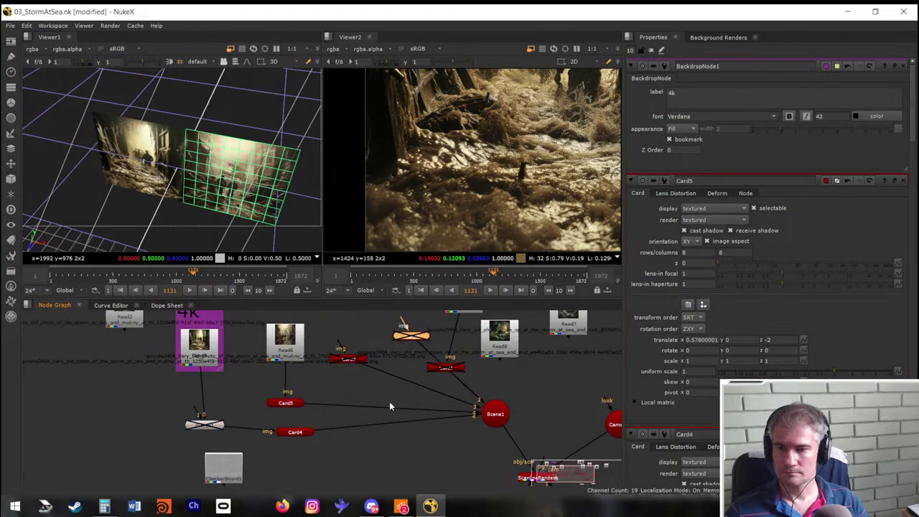
# Add a second Scene node that gathers Card4 and Card5 and feeds into Scene1
pyautogui.moveTo(389, 407); pyautogui.dragTo(343, 379)
pyautogui.press('Tab')
pyautogui.write('s')
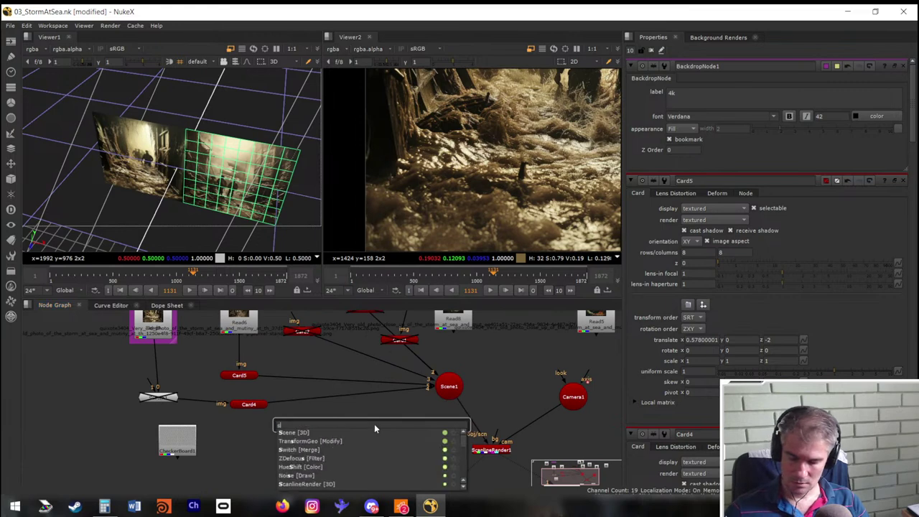
pyautogui.write('cene')
pyautogui.press('Return')
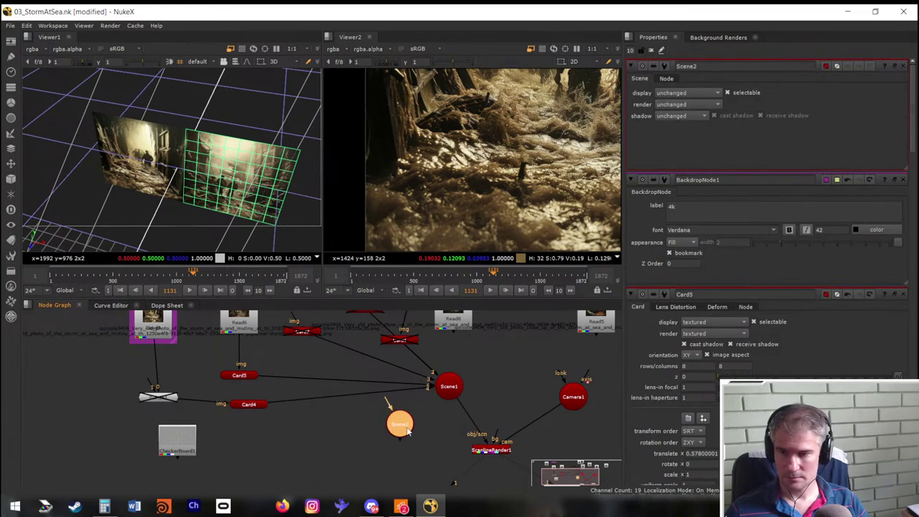
pyautogui.moveTo(407, 431); pyautogui.dragTo(357, 404)
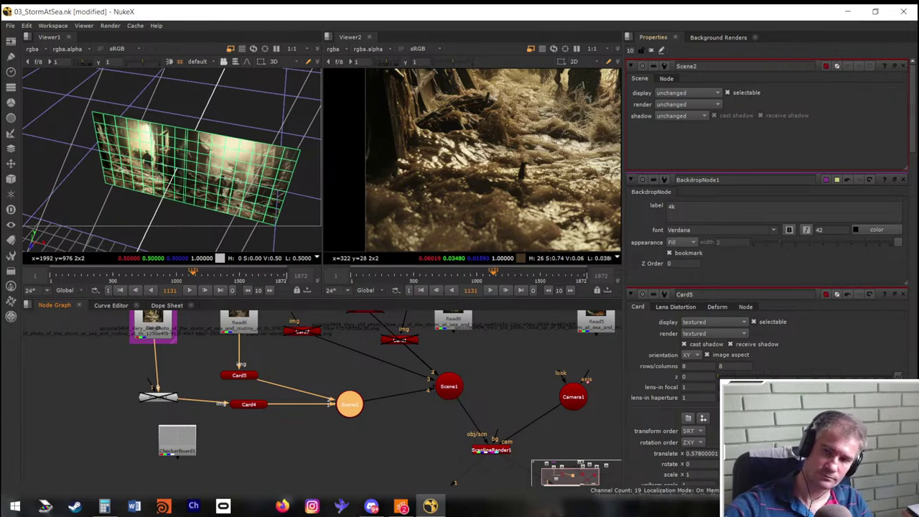
# Duplicate Card4 below the original and connect the copy to the Scene2 node
pyautogui.click(248, 405)
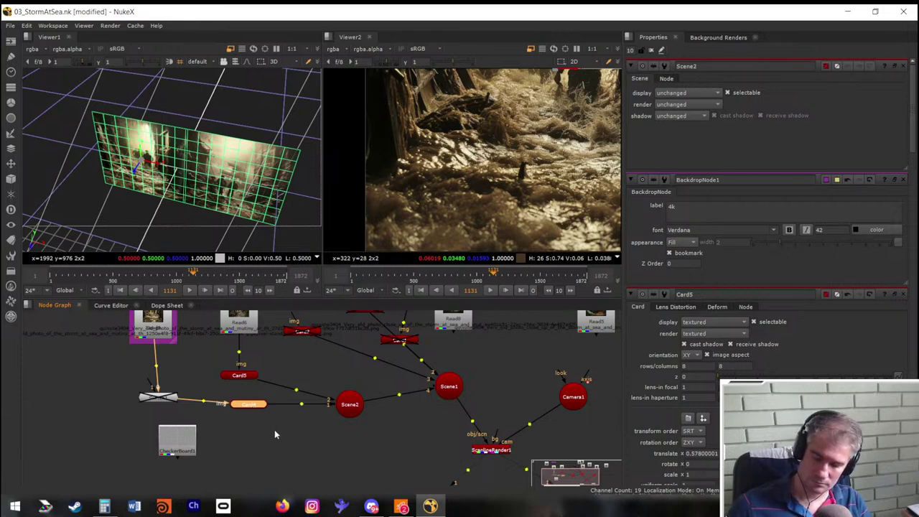
pyautogui.click(280, 435)
pyautogui.hotkey('ctrl', 'v')
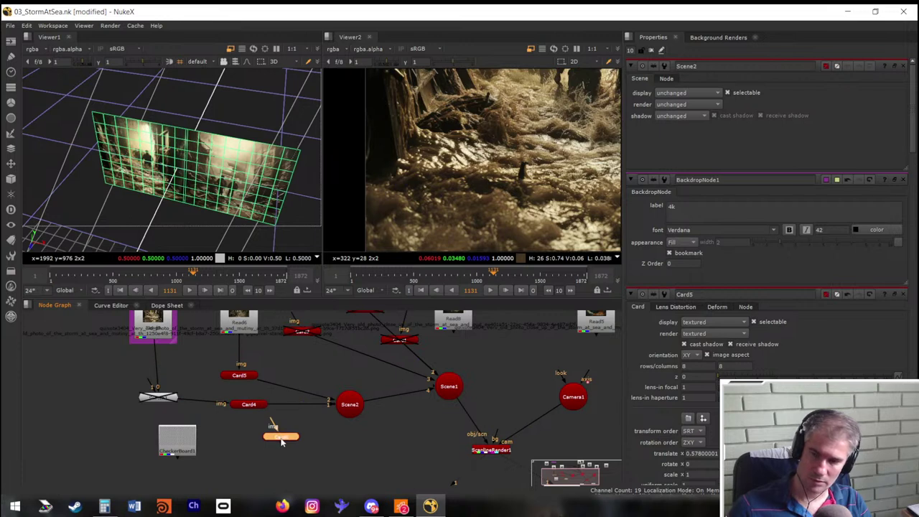
pyautogui.moveTo(330, 418); pyautogui.dragTo(288, 436)
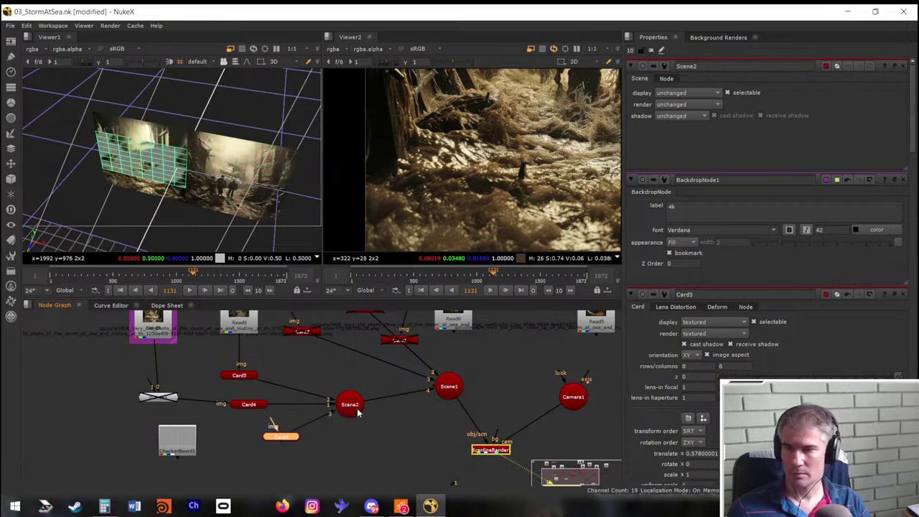
# Move the duplicated card beside the other two at translate x 1.574 and connect its image input to Read8
pyautogui.doubleClick(276, 438)
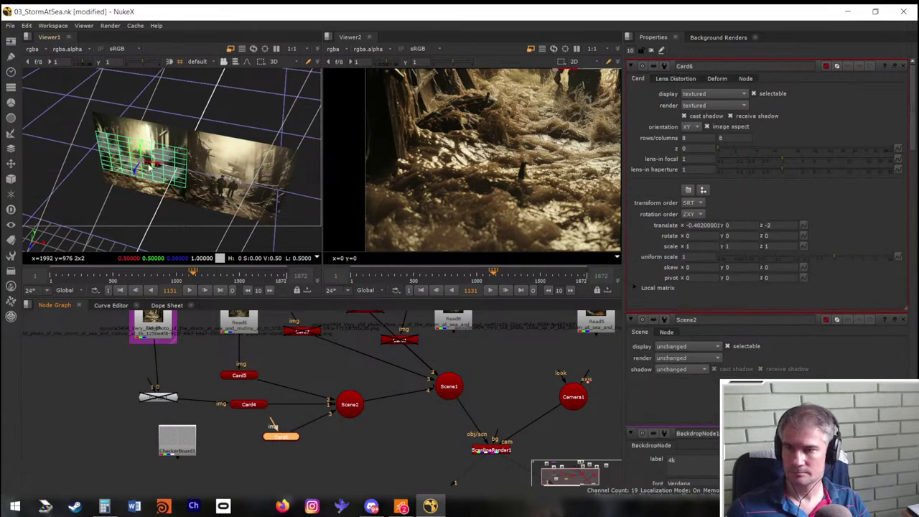
pyautogui.moveTo(147, 163); pyautogui.dragTo(335, 207)
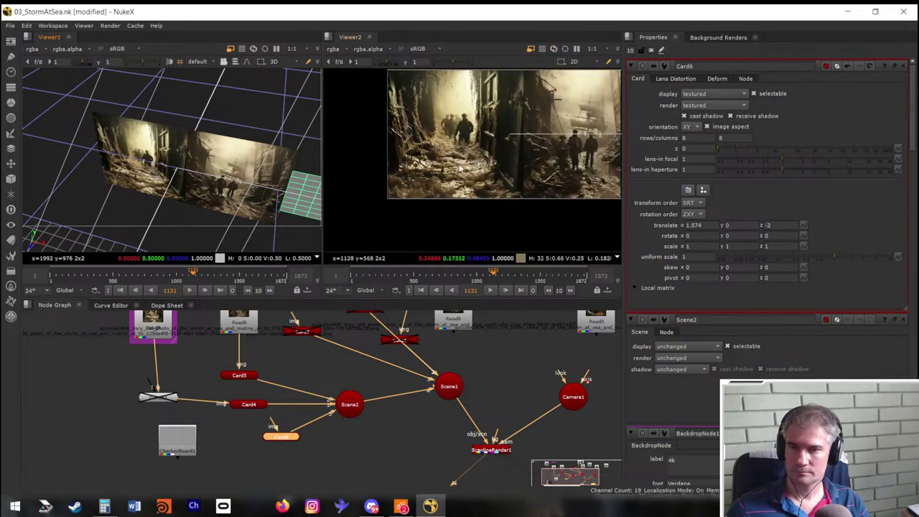
pyautogui.scroll(-3, 301, 416)
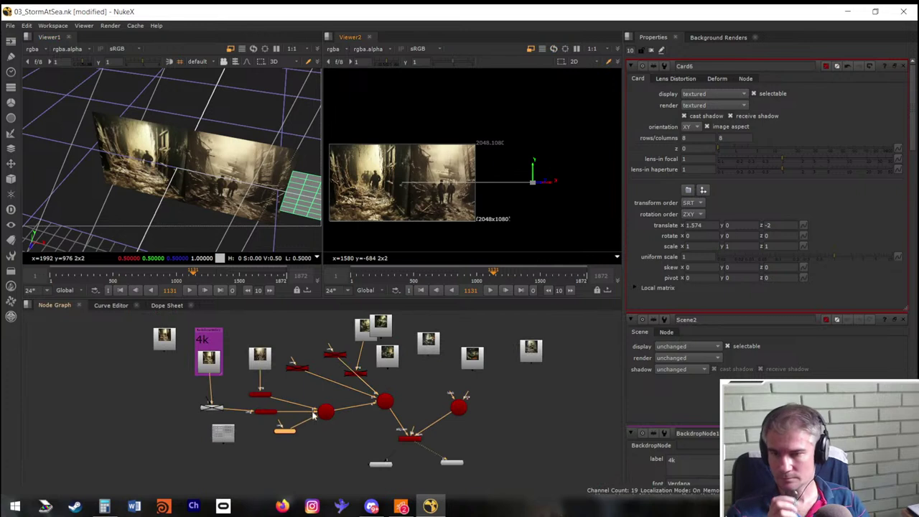
pyautogui.scroll(2, 370, 365)
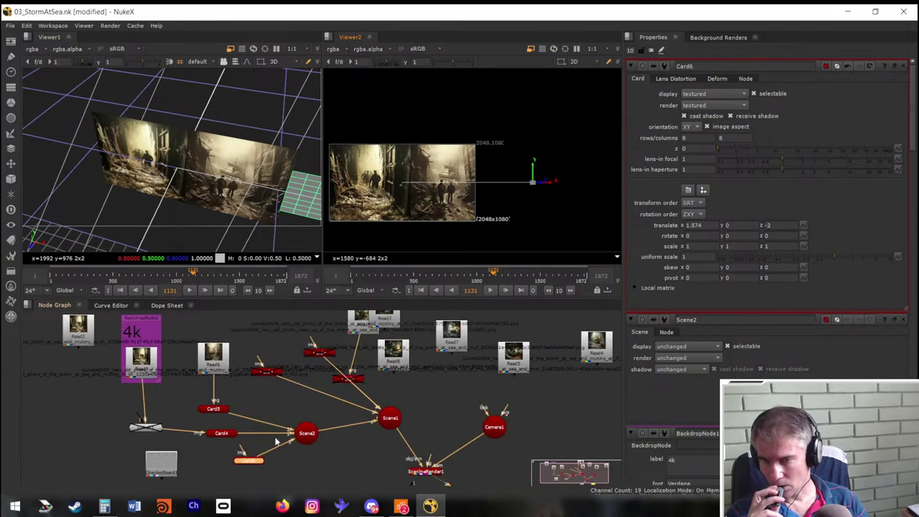
pyautogui.click(252, 453)
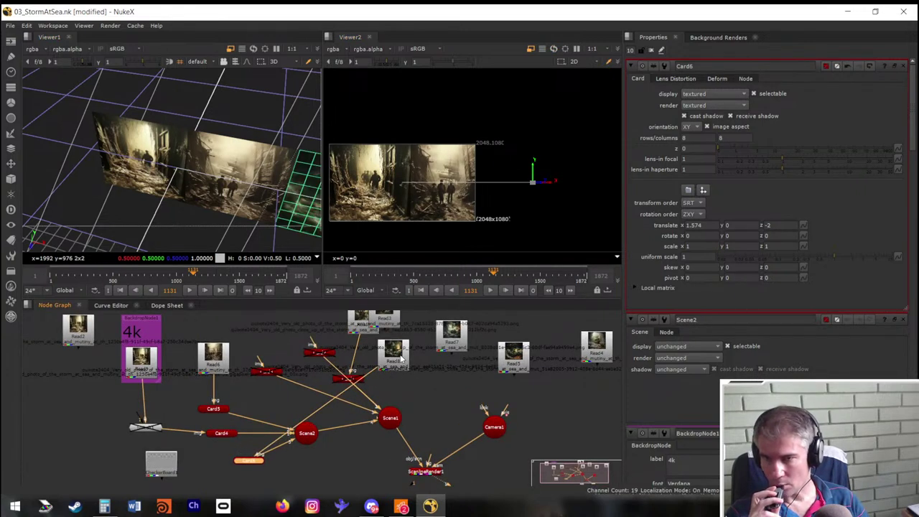
pyautogui.press('space')
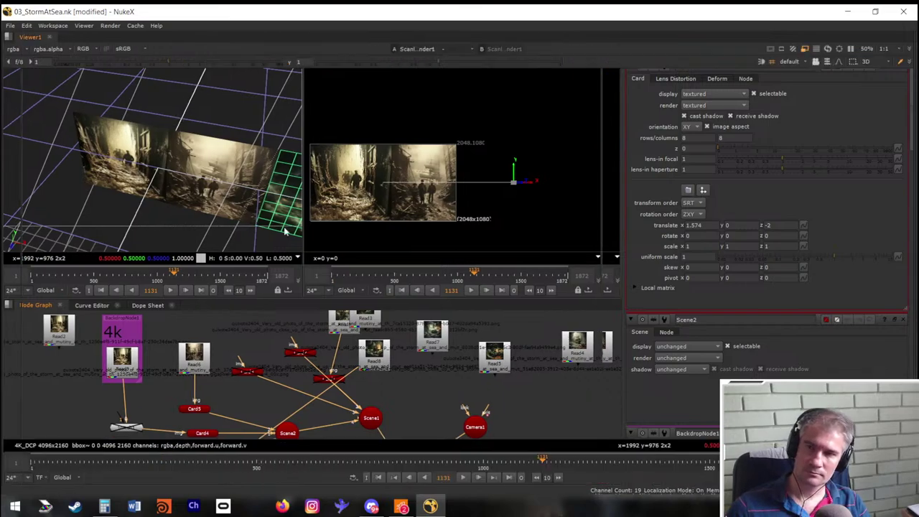
pyautogui.moveTo(444, 285); pyautogui.dragTo(447, 266)
pyautogui.press('space')
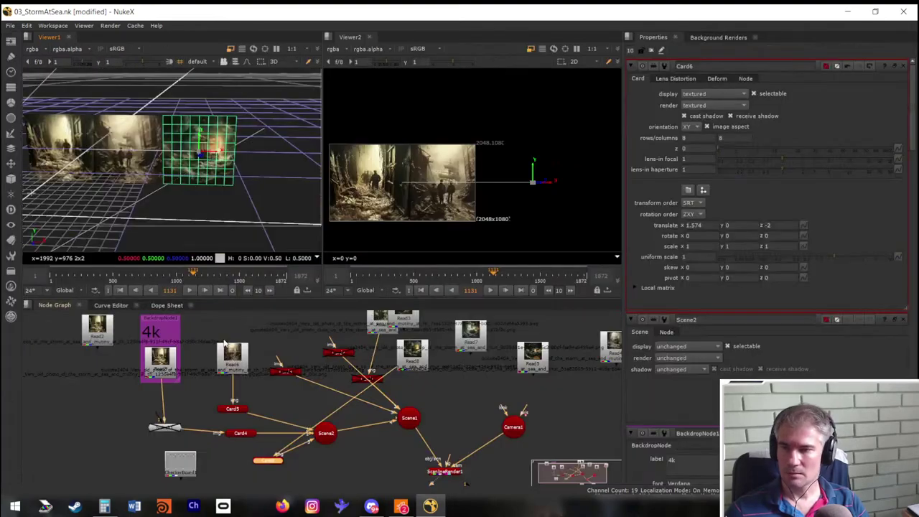
# Duplicate Camera1 and connect the copy to ScanlineRender1's camera input in place of the original
pyautogui.click(507, 432)
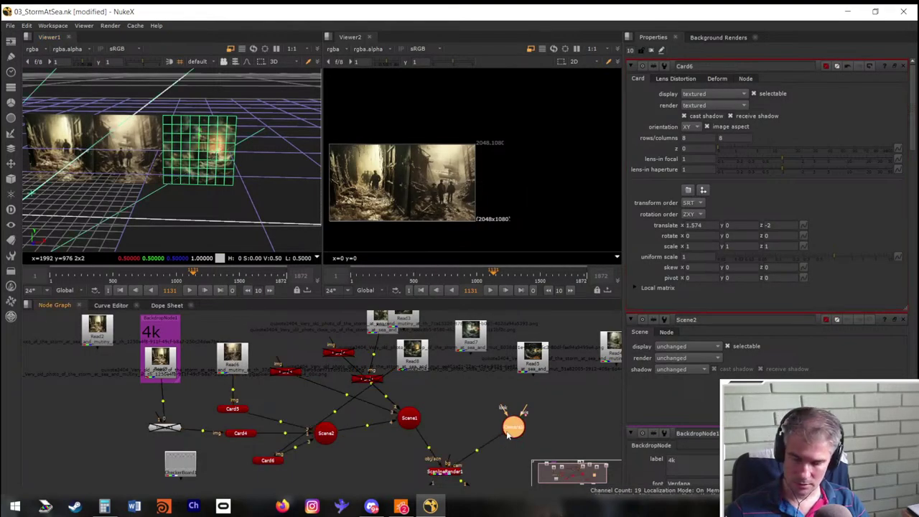
pyautogui.click(543, 431)
pyautogui.hotkey('ctrl', 'v')
pyautogui.moveTo(543, 429); pyautogui.dragTo(461, 416)
pyautogui.moveTo(461, 455); pyautogui.dragTo(458, 418)
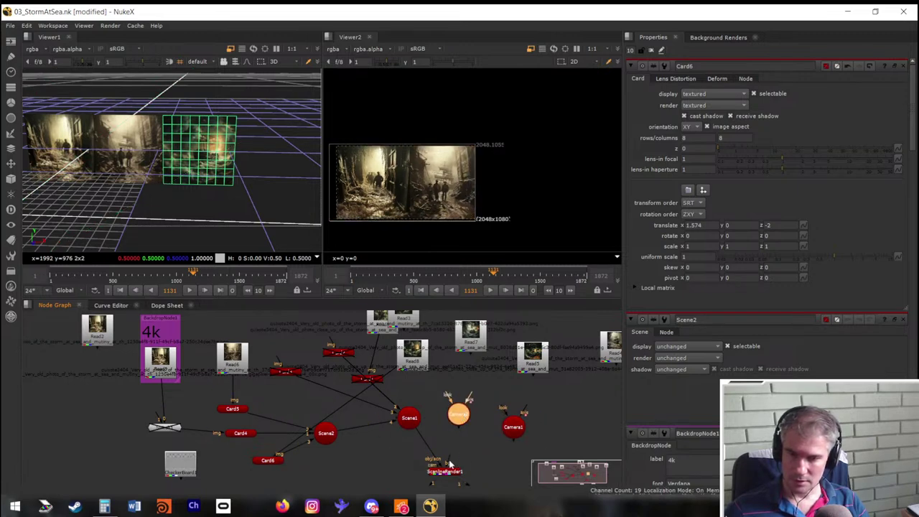
pyautogui.moveTo(447, 465); pyautogui.dragTo(460, 429)
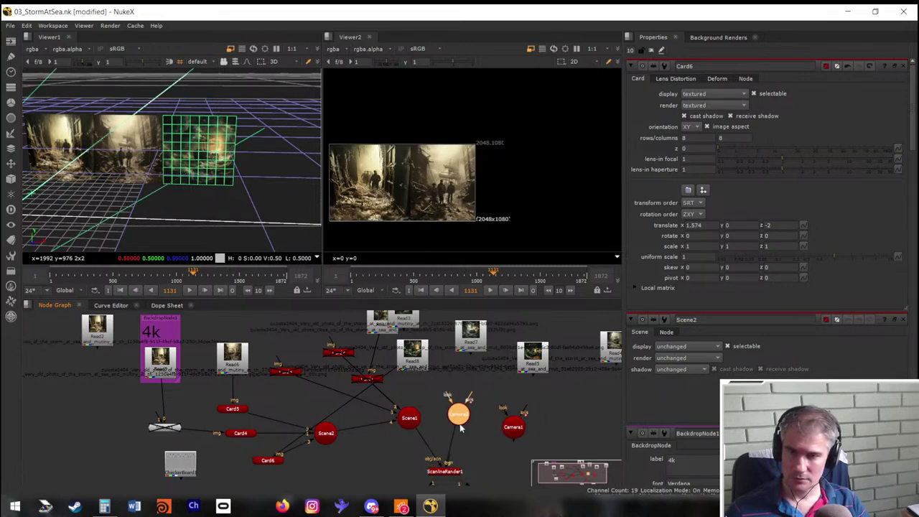
# Review the duplicated camera's move in the render across the timeline, closing all open node properties and stopping at frame 1026
pyautogui.doubleClick(465, 422)
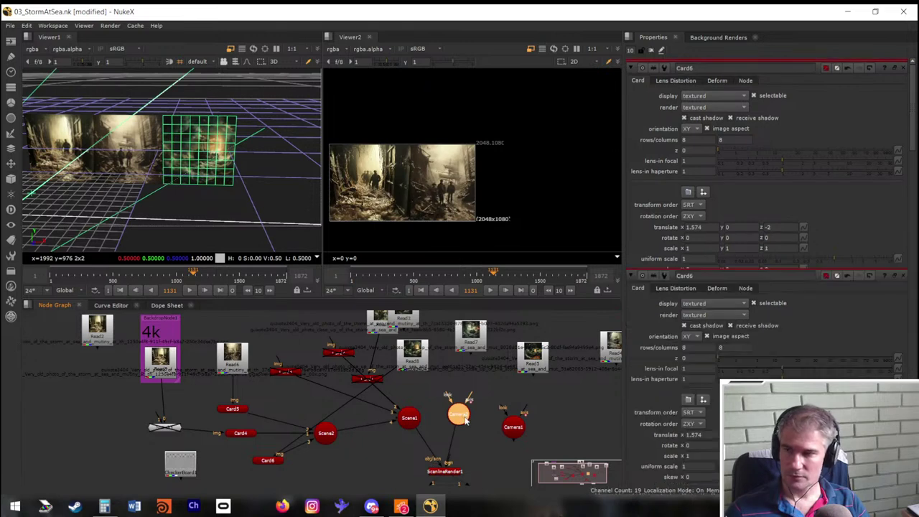
pyautogui.click(52, 275)
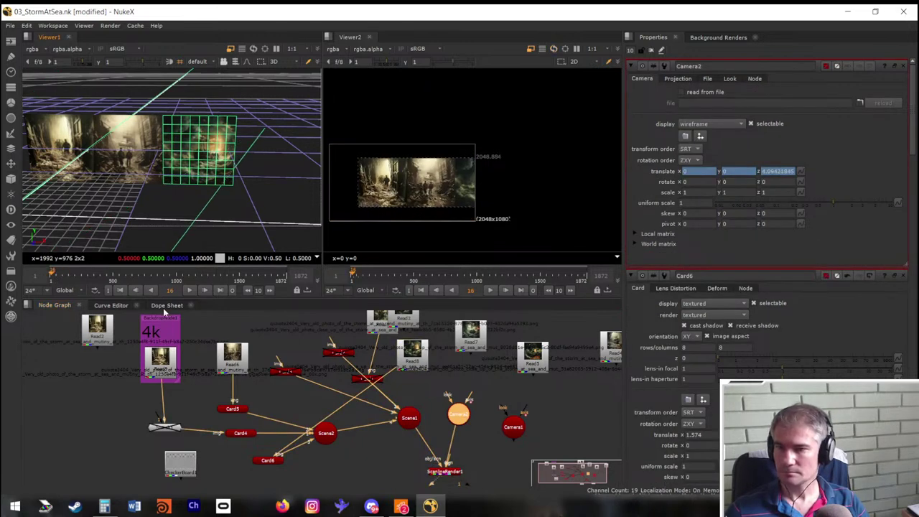
pyautogui.click(661, 50)
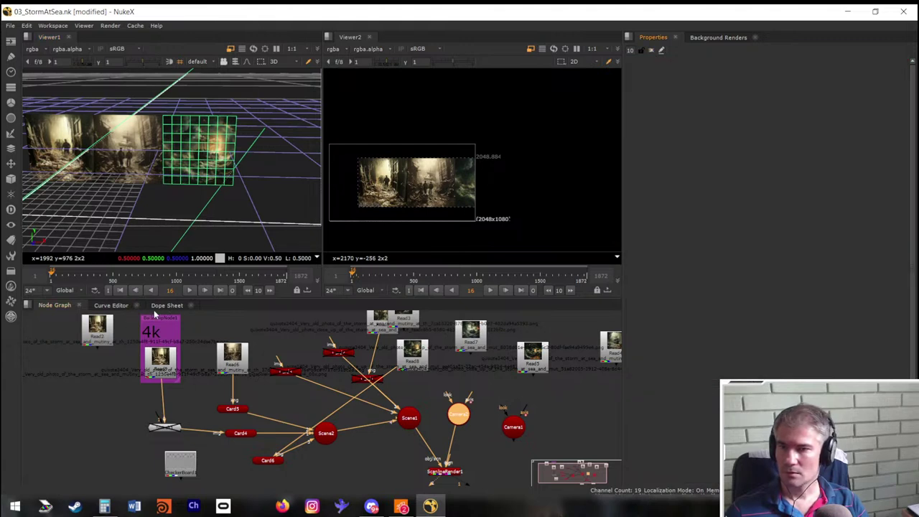
pyautogui.click(253, 275)
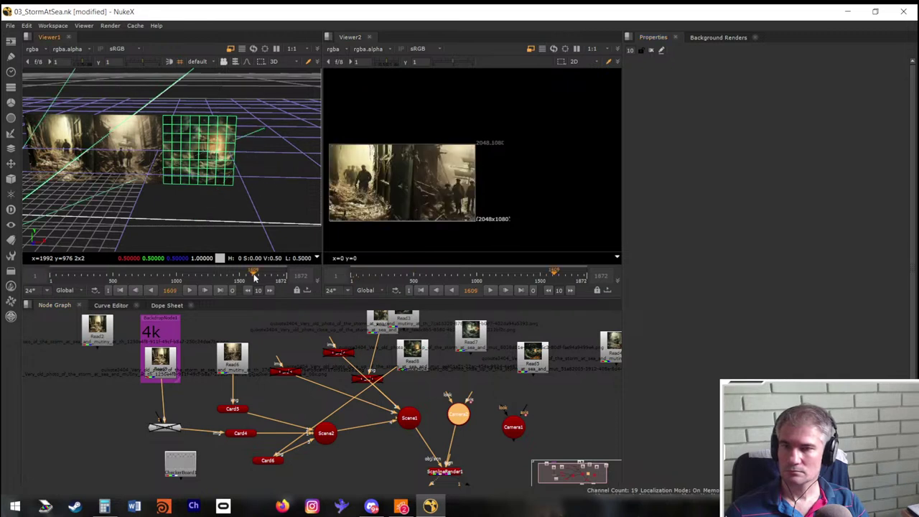
pyautogui.moveTo(253, 276); pyautogui.dragTo(181, 282)
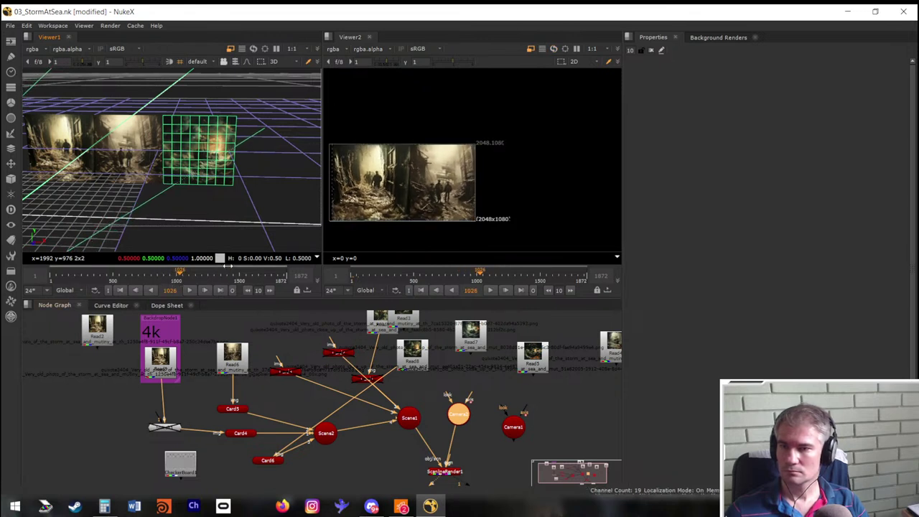
pyautogui.click(165, 306)
pyautogui.click(55, 306)
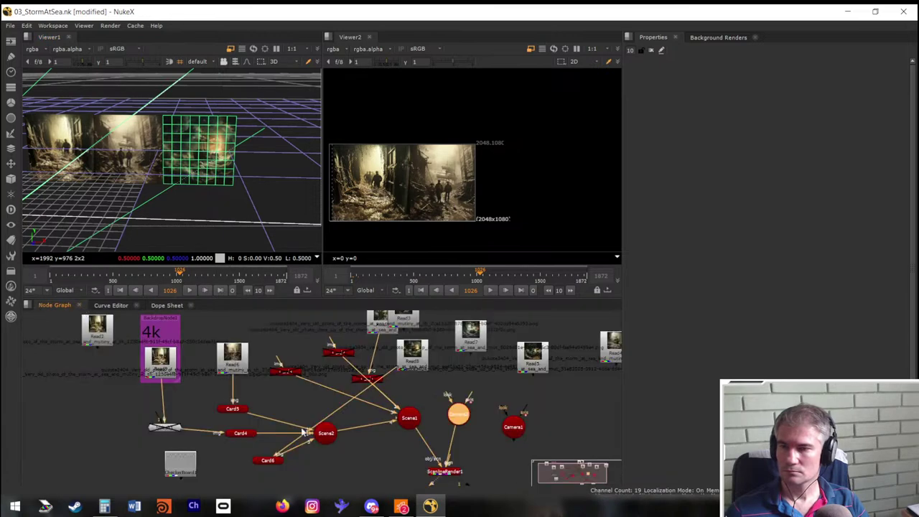
# Delete the animation on the duplicated camera's translate and set its translate z to 1.8
pyautogui.doubleClick(462, 423)
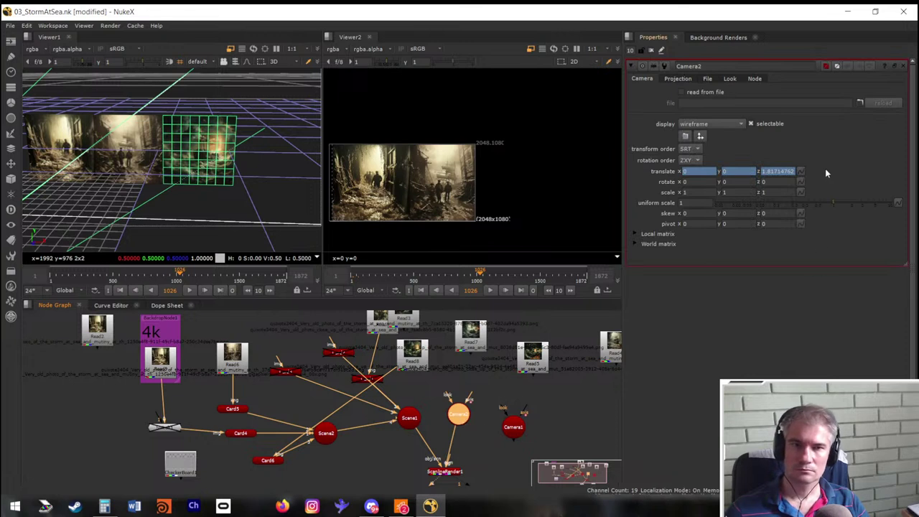
pyautogui.click(801, 170)
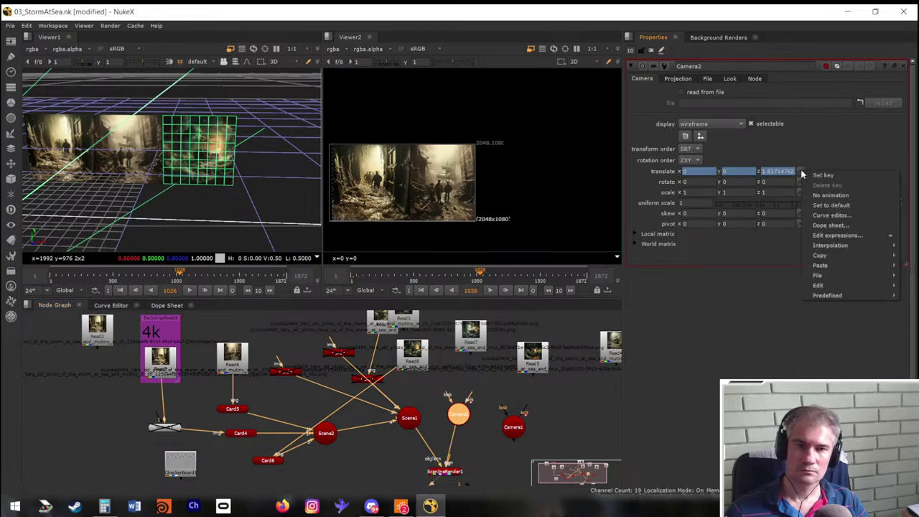
pyautogui.click(834, 195)
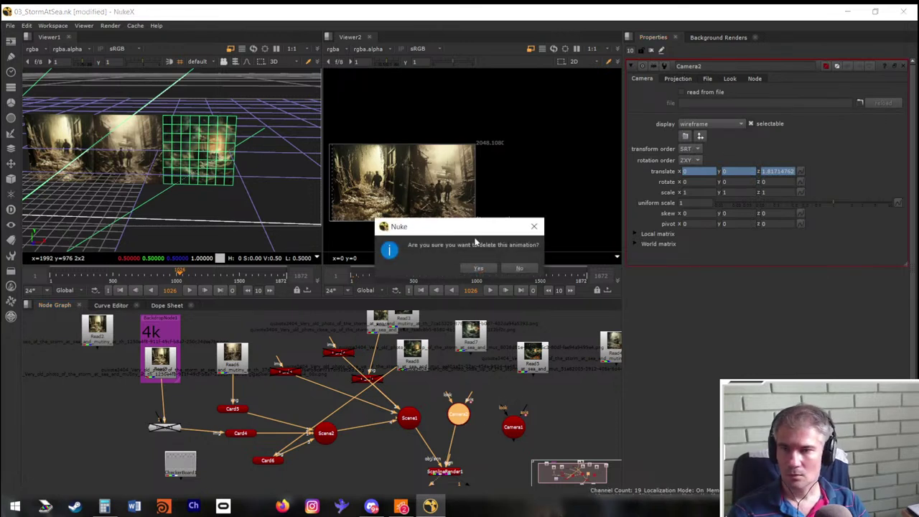
pyautogui.click(475, 269)
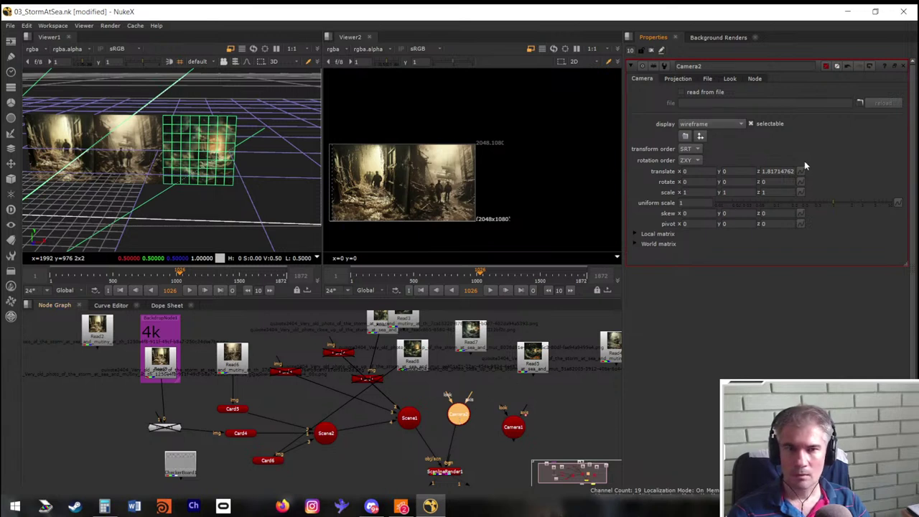
pyautogui.doubleClick(775, 170)
pyautogui.write('1.8')
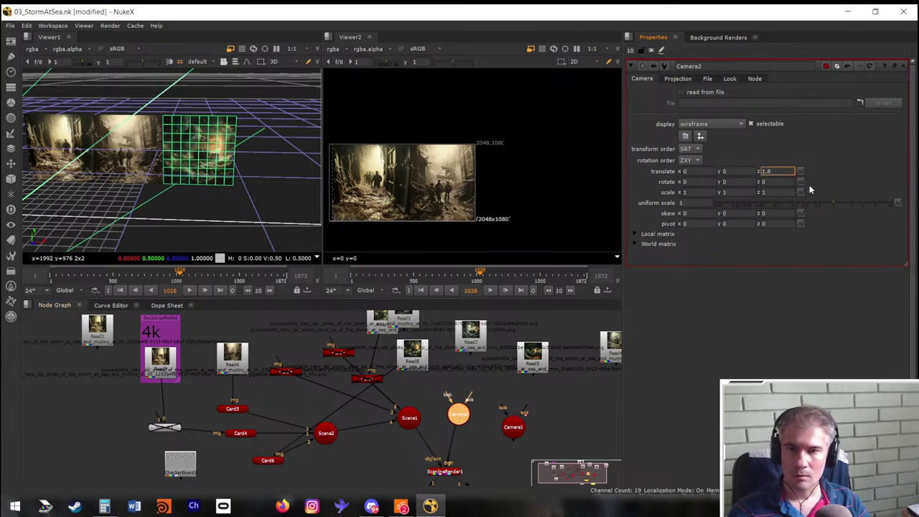
pyautogui.press('Return')
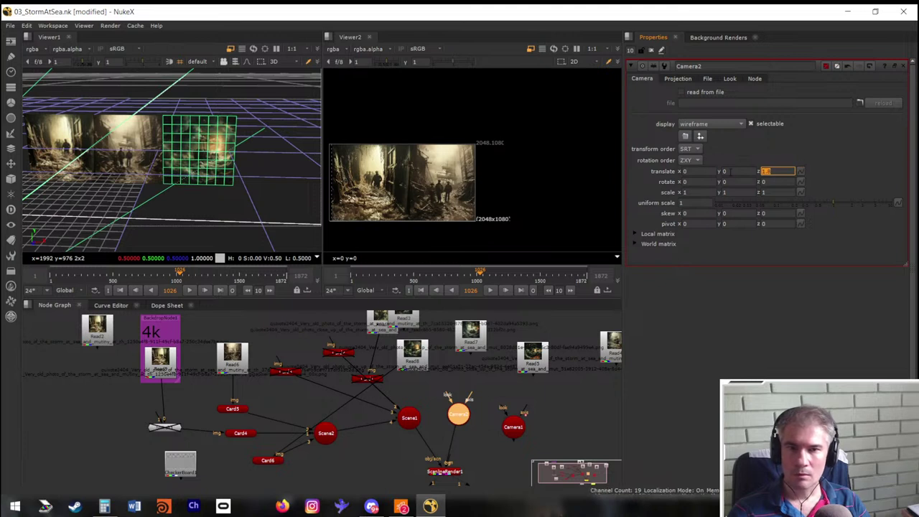
# Try a translate y of 0.2 on the duplicated camera, and return it to 0
pyautogui.click(724, 170)
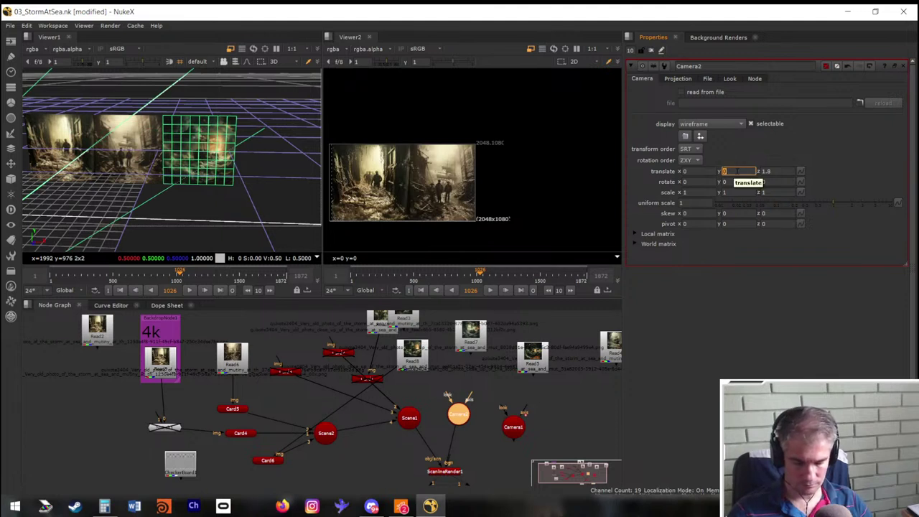
pyautogui.press('Return')
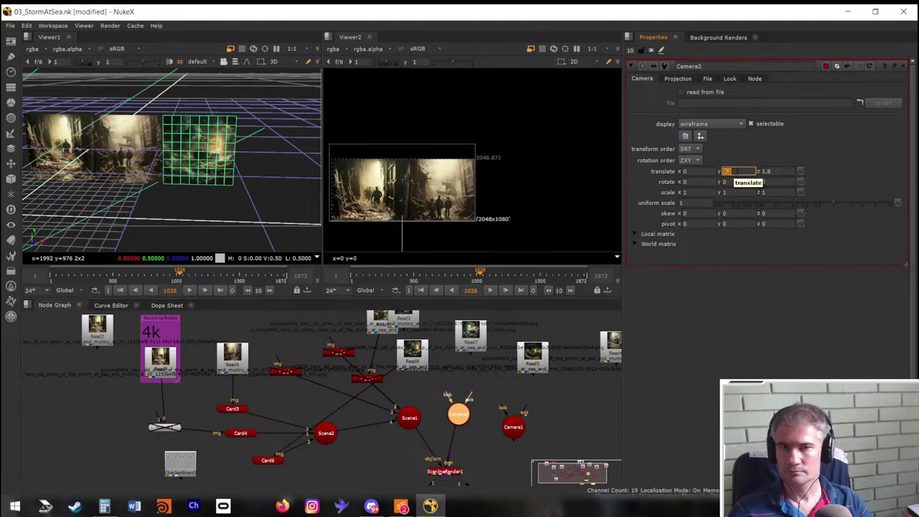
pyautogui.write('0')
pyautogui.click(685, 171)
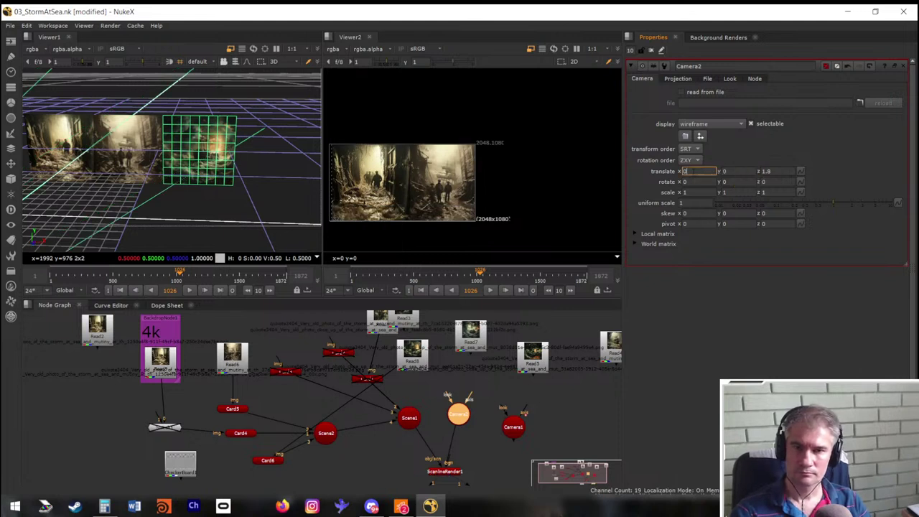
# Try translate x values of 0.1 and 0.05 on the duplicated camera, and settle on 0.03
pyautogui.write('.1')
pyautogui.press('Return')
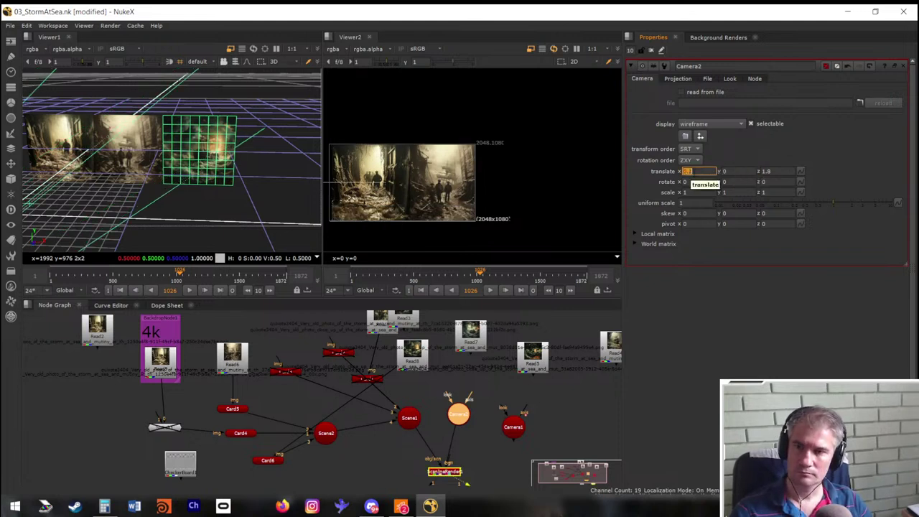
pyautogui.click(694, 172)
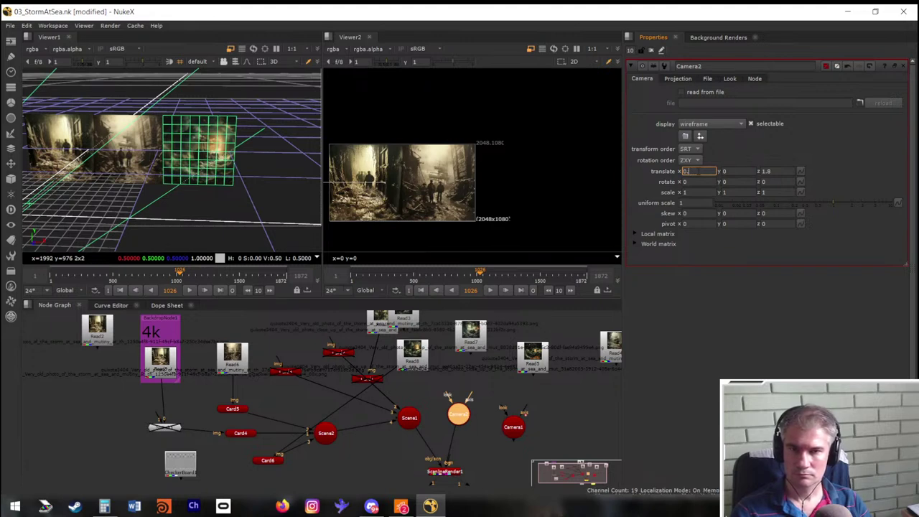
pyautogui.write('05')
pyautogui.press('Return')
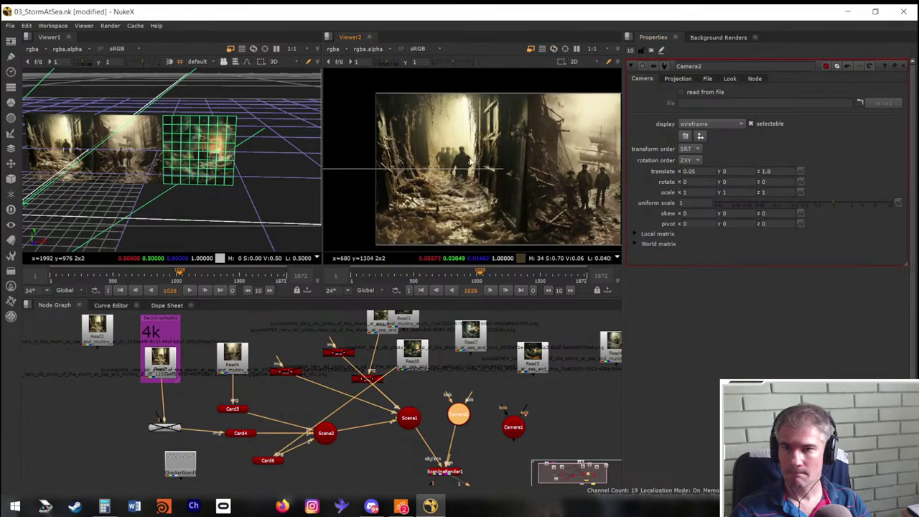
pyautogui.click(690, 171)
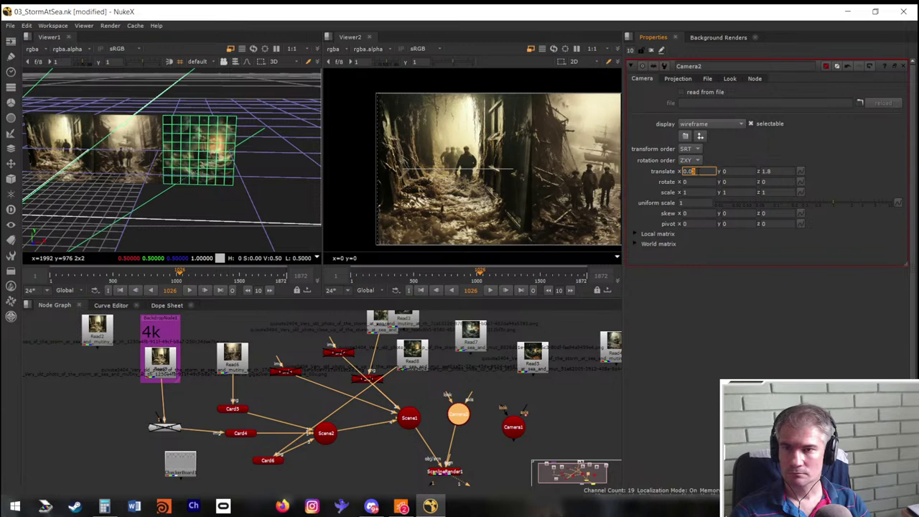
pyautogui.scroll(-3, 369, 180)
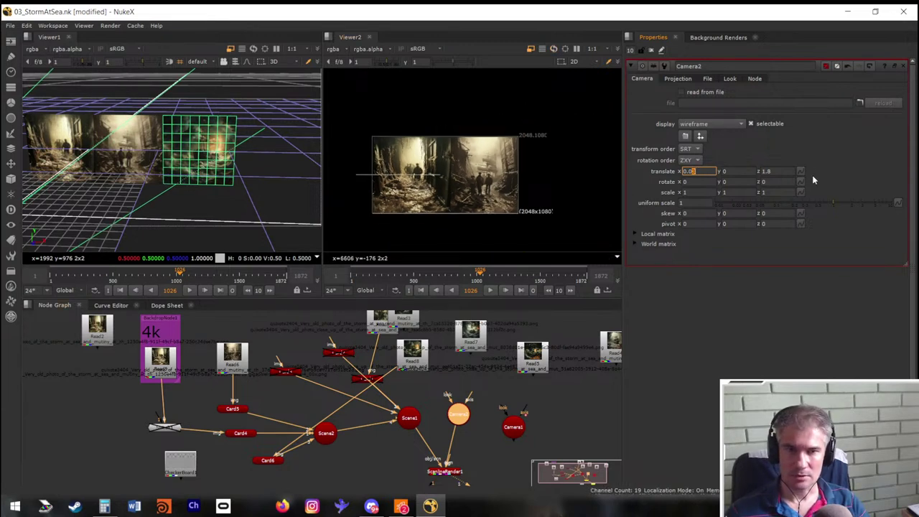
# Go to the start of the timeline and set a key on the duplicated camera's translate at frame 5
pyautogui.click(353, 281)
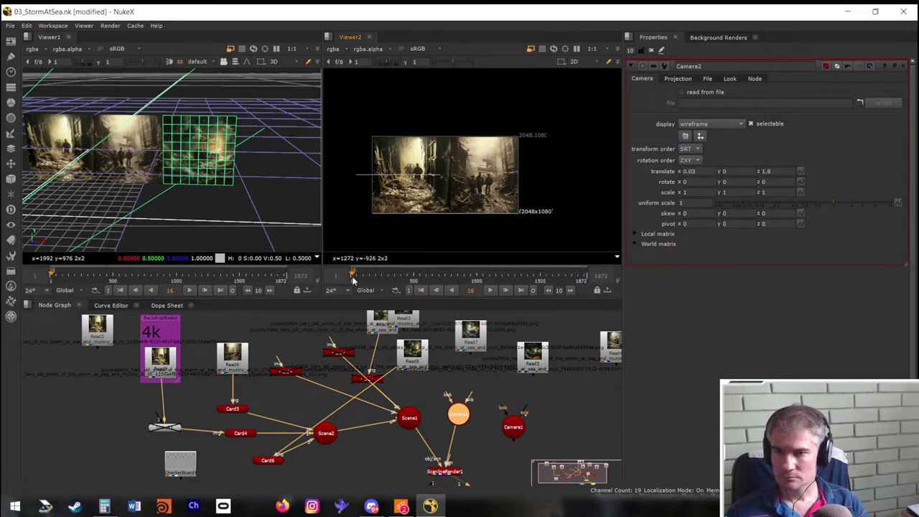
pyautogui.moveTo(352, 281); pyautogui.dragTo(352, 281)
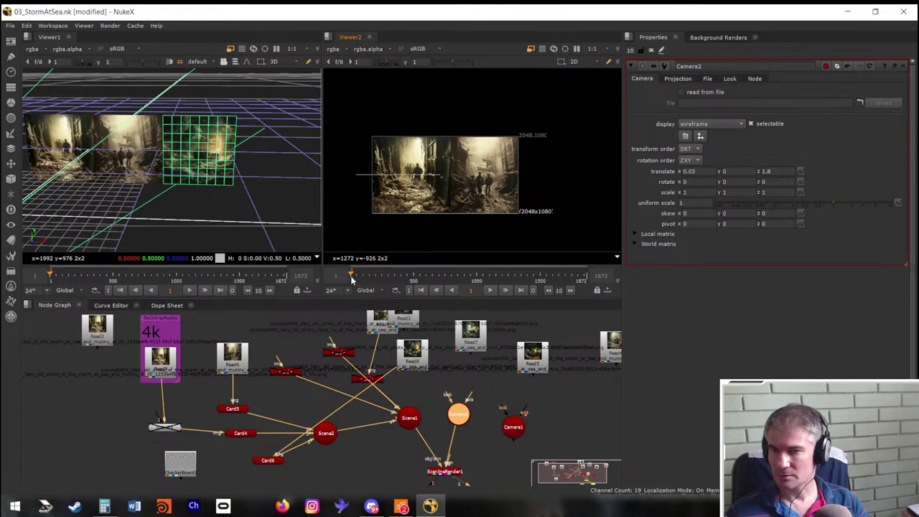
pyautogui.click(801, 171)
pyautogui.click(811, 181)
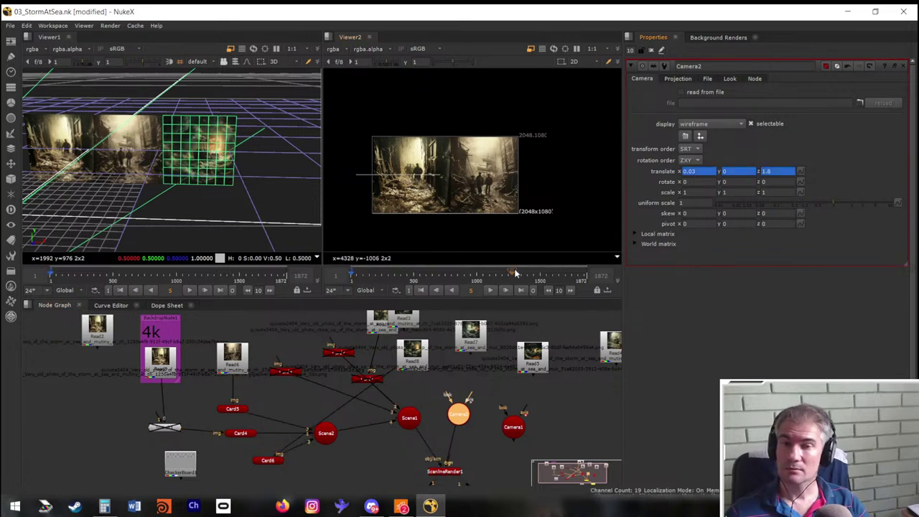
# At frame 1790, key the duplicated camera's translate x at 1.14, leaving translate z at 1.8
pyautogui.click(572, 281)
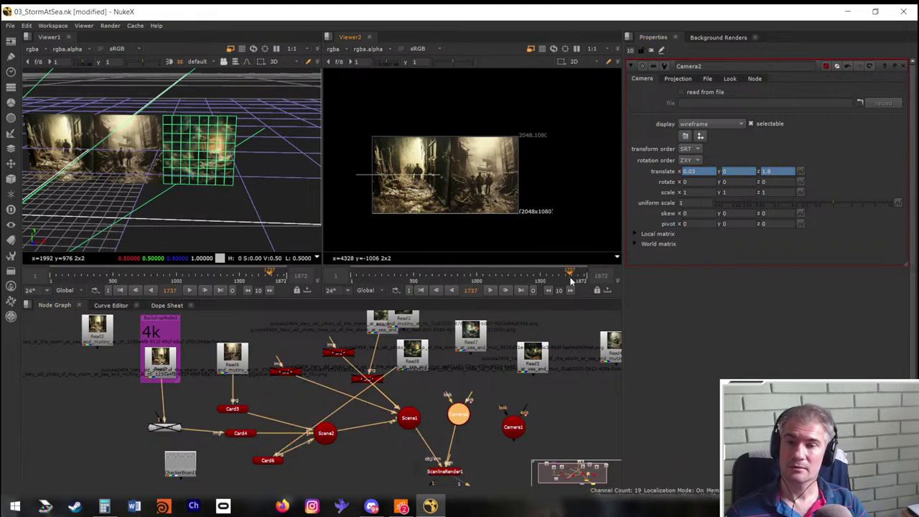
pyautogui.moveTo(572, 280); pyautogui.dragTo(578, 278)
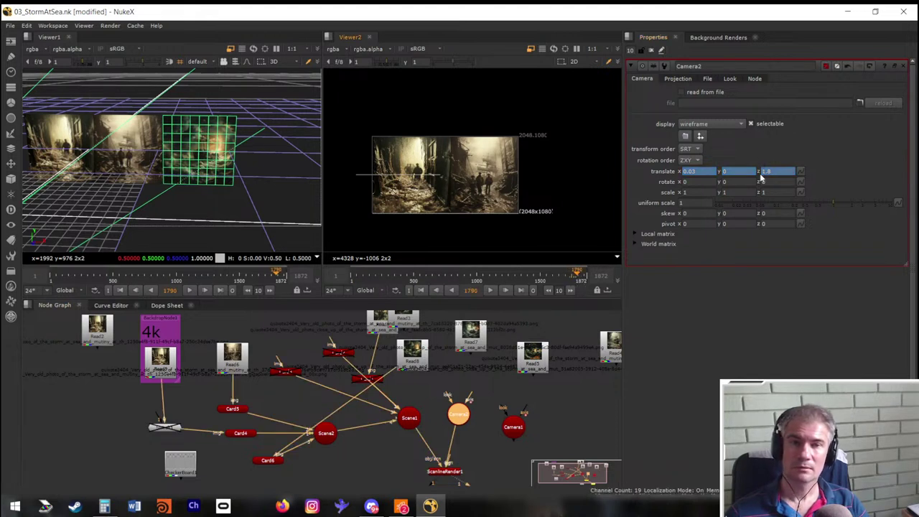
pyautogui.write('1.5')
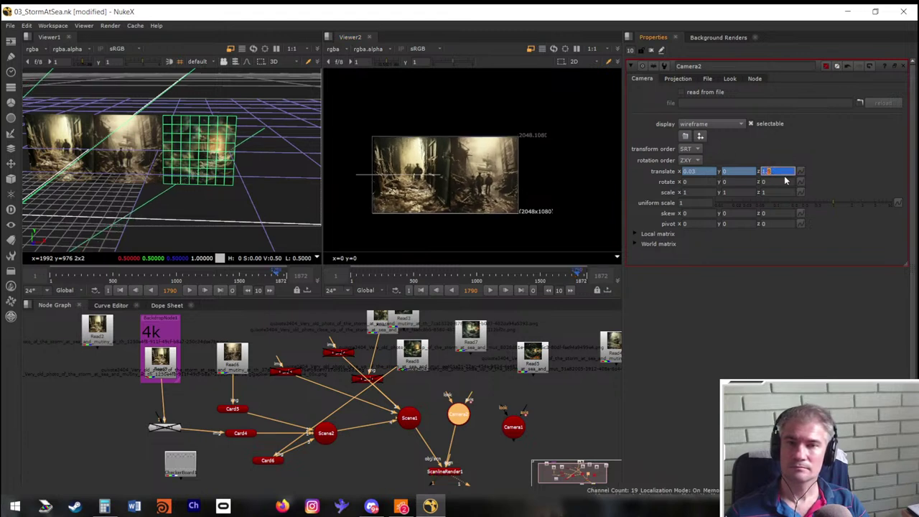
pyautogui.write('1')
pyautogui.press('Tab')
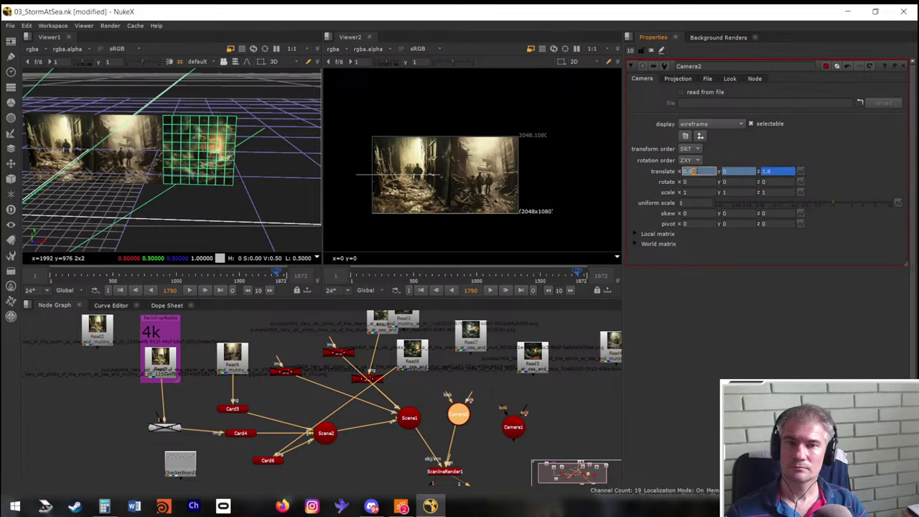
pyautogui.scroll(-3, 693, 171)
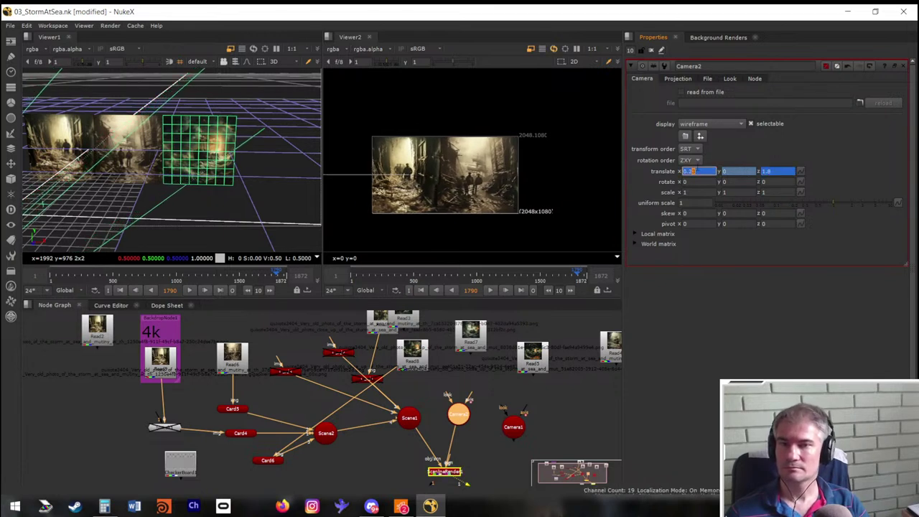
pyautogui.scroll(3, 693, 170)
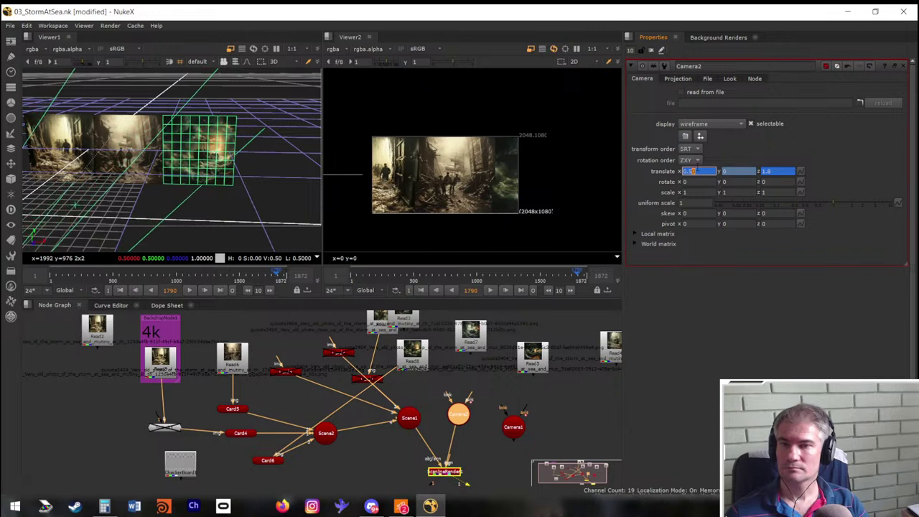
pyautogui.scroll(3, 693, 171)
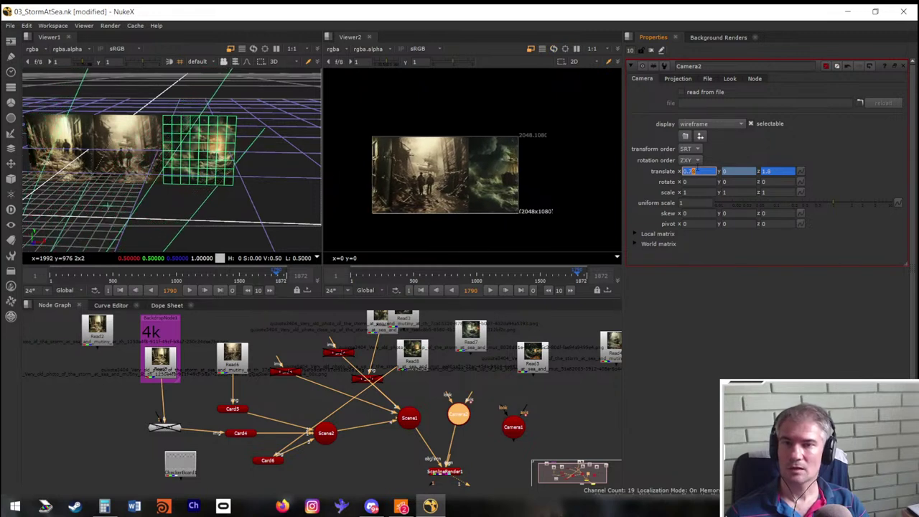
pyautogui.scroll(2, 694, 170)
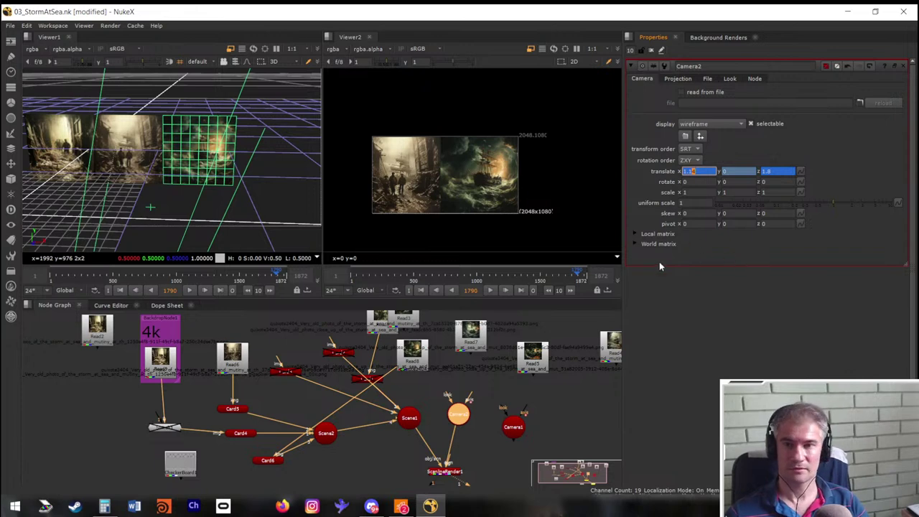
pyautogui.scroll(2, 473, 162)
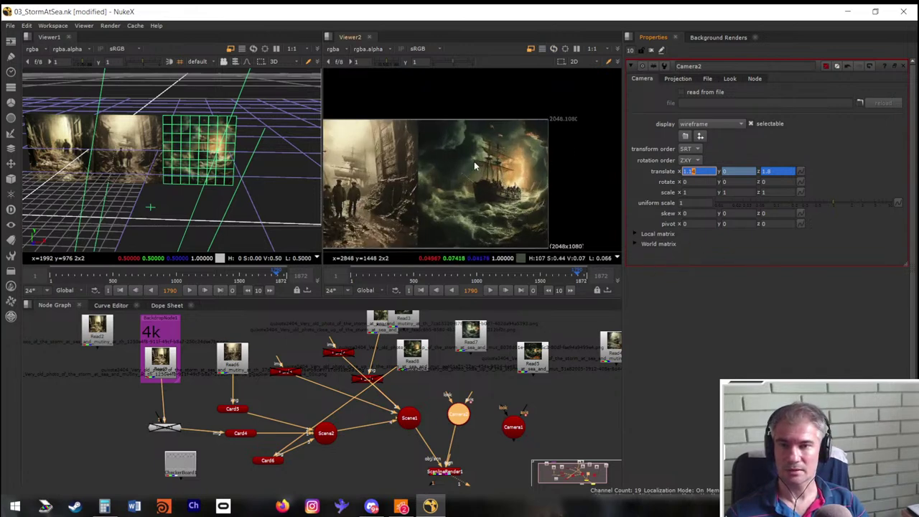
# Inspect the render at frame 110 in the maximized Viewer2, and save the comp
pyautogui.click(364, 277)
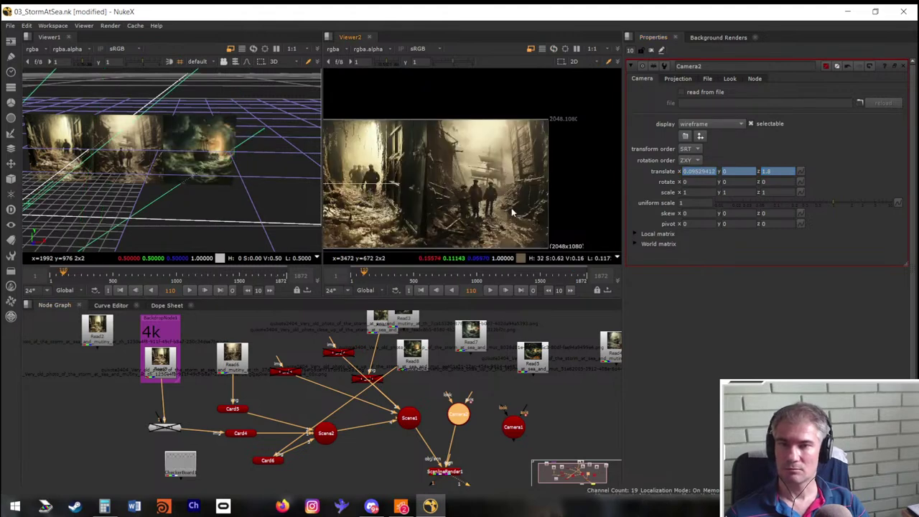
pyautogui.press('space')
pyautogui.scroll(5, 511, 207)
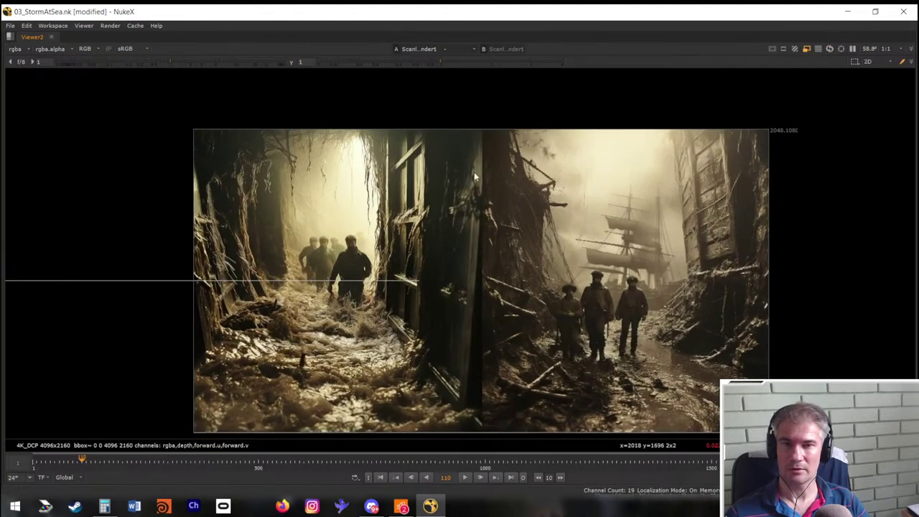
pyautogui.click(11, 25)
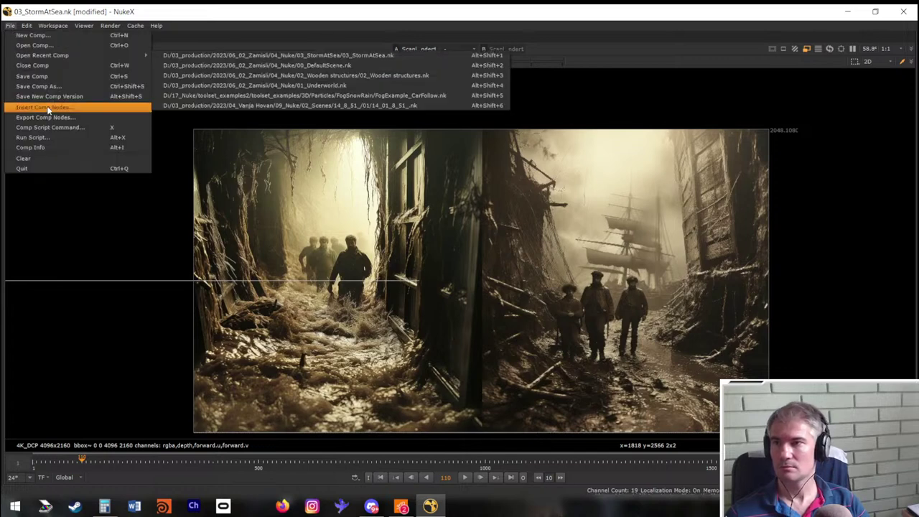
pyautogui.press('Escape')
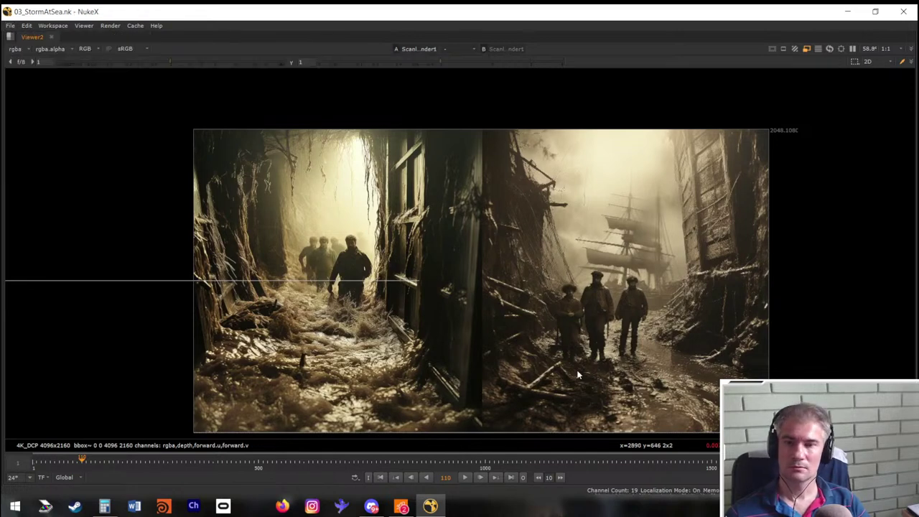
# Turn off the viewer overlay and review the camera move by playing it and checking around frames 338 and 497
pyautogui.press('o')
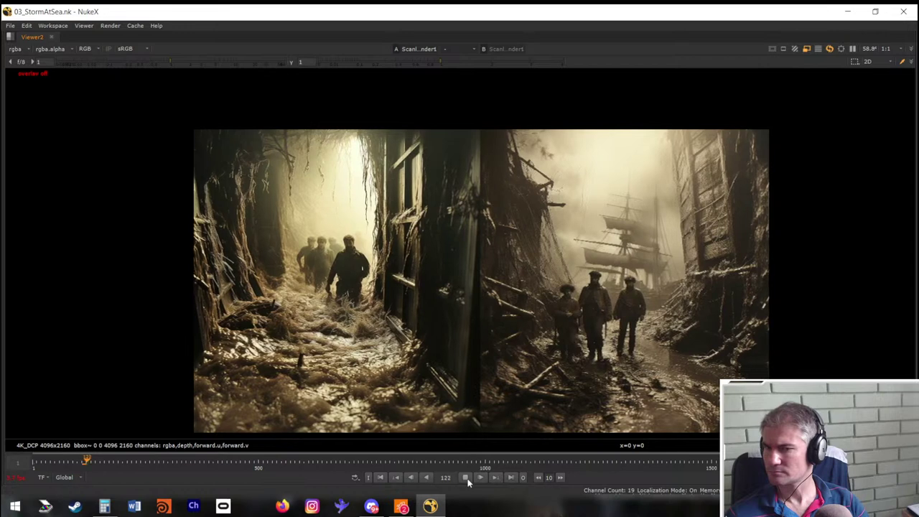
pyautogui.click(184, 460)
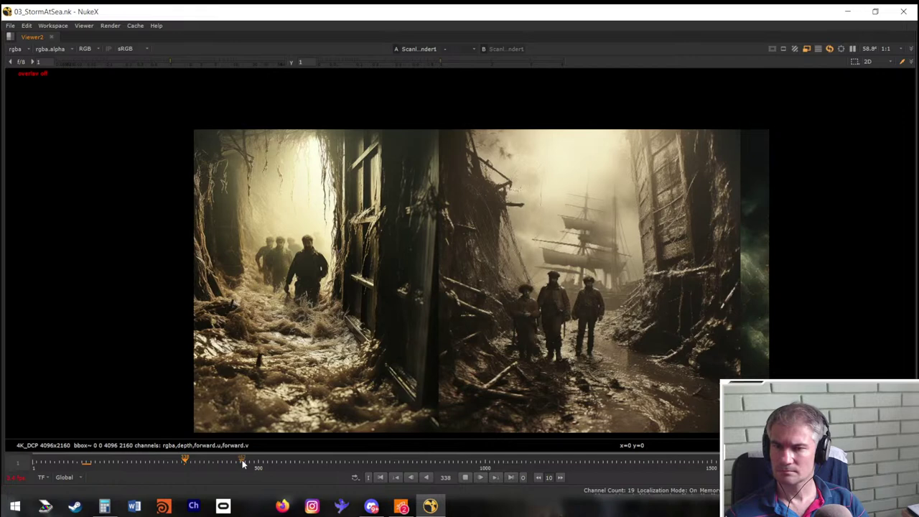
pyautogui.click(257, 463)
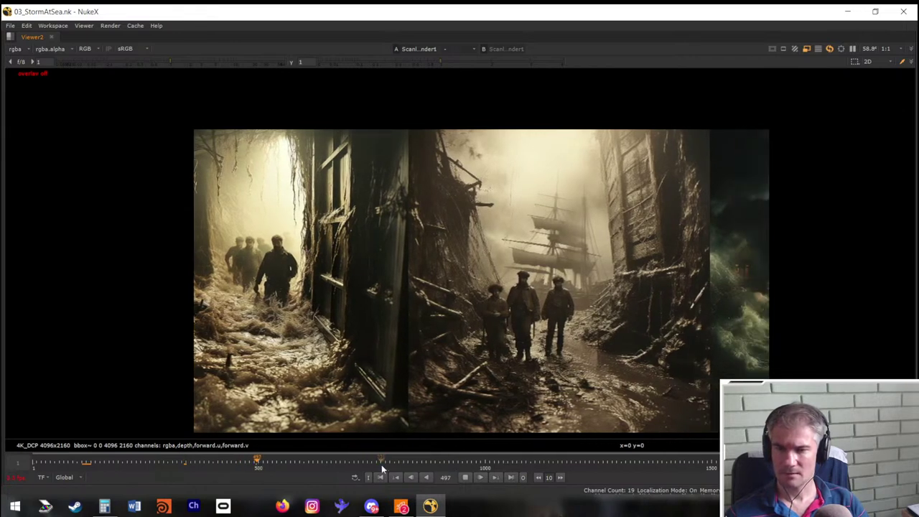
pyautogui.press('space')
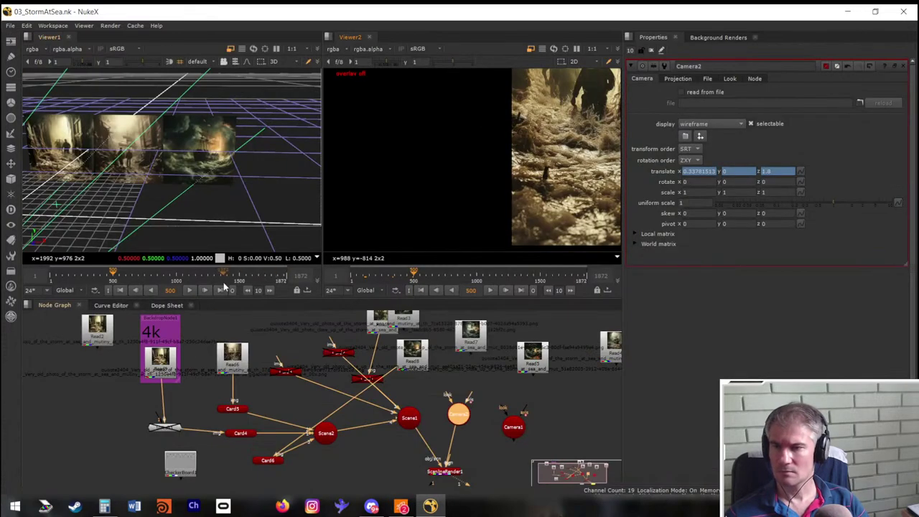
# Shift the duplicated camera's end translate keys 1210 frames earlier in the Dope Sheet to speed up the move
pyautogui.click(163, 305)
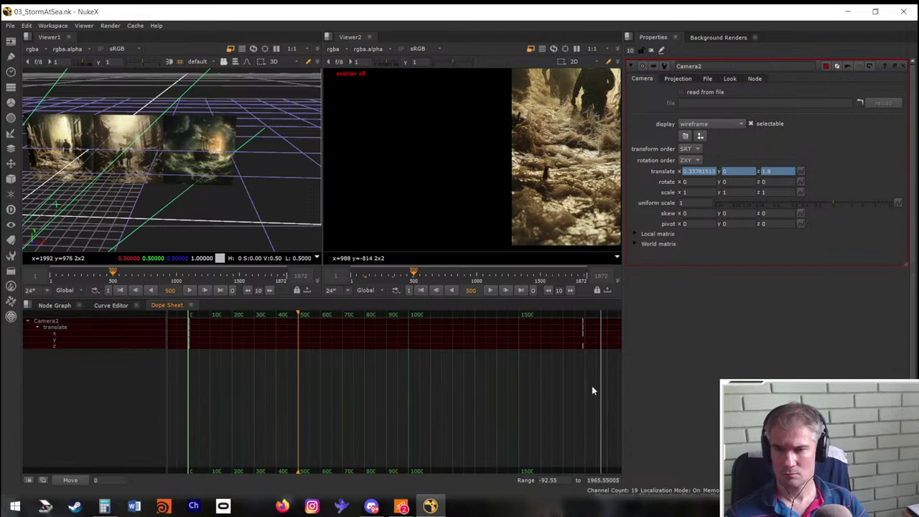
pyautogui.moveTo(593, 390); pyautogui.dragTo(538, 313)
pyautogui.moveTo(582, 347); pyautogui.dragTo(315, 344)
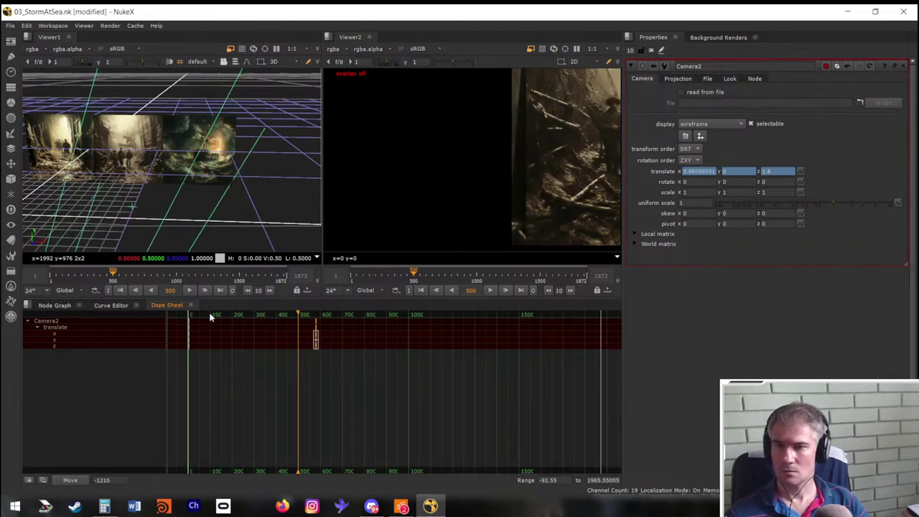
# Play back the faster camera move in Viewer2 from frame 182, stopping at frame 346
pyautogui.click(73, 277)
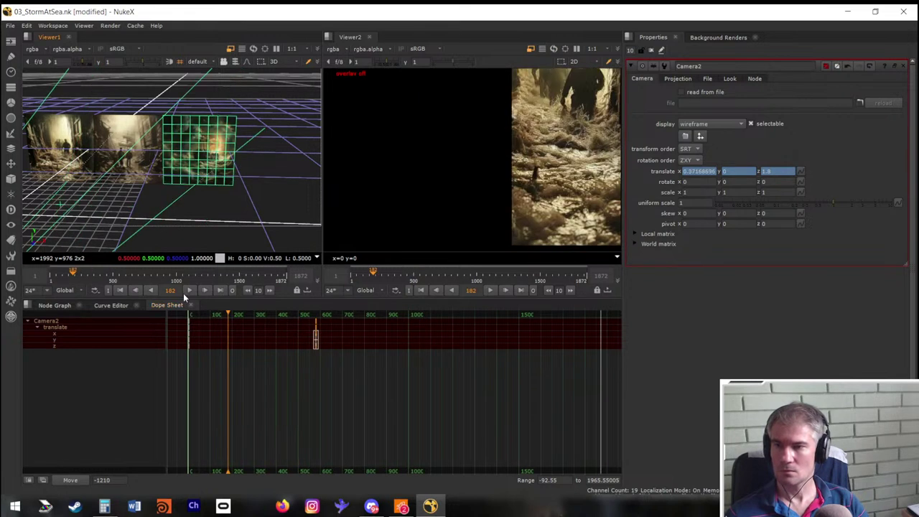
pyautogui.click(489, 291)
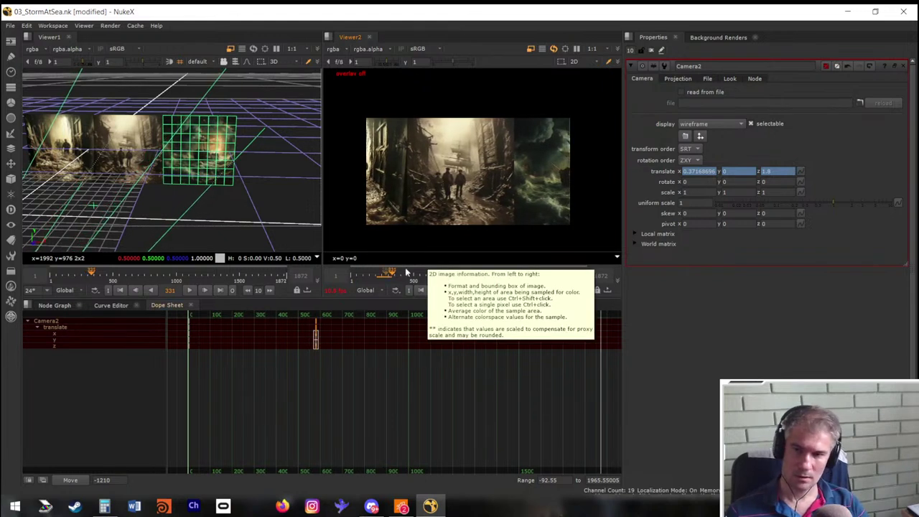
pyautogui.click(490, 291)
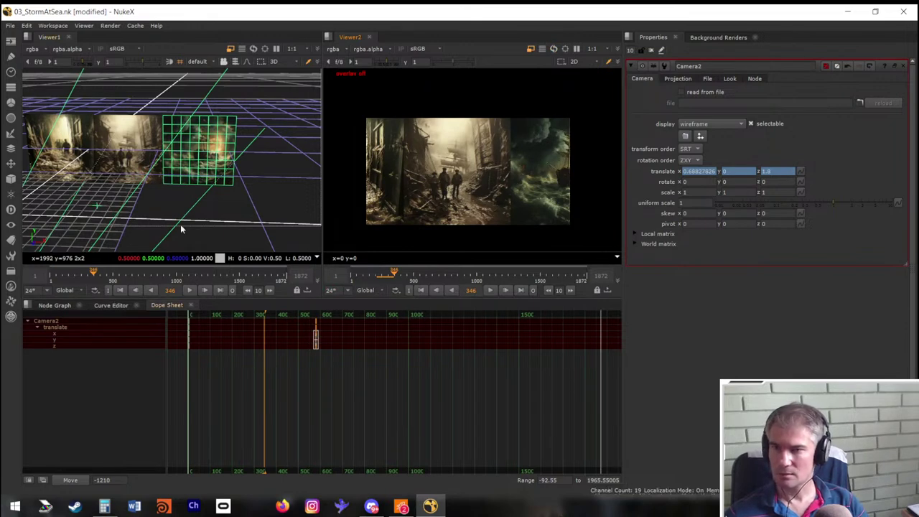
# Tidy the node graph by moving the lowest card feeding Scene1 above the other two and placing Read8 beside Card6
pyautogui.click(55, 305)
pyautogui.scroll(-3, 334, 413)
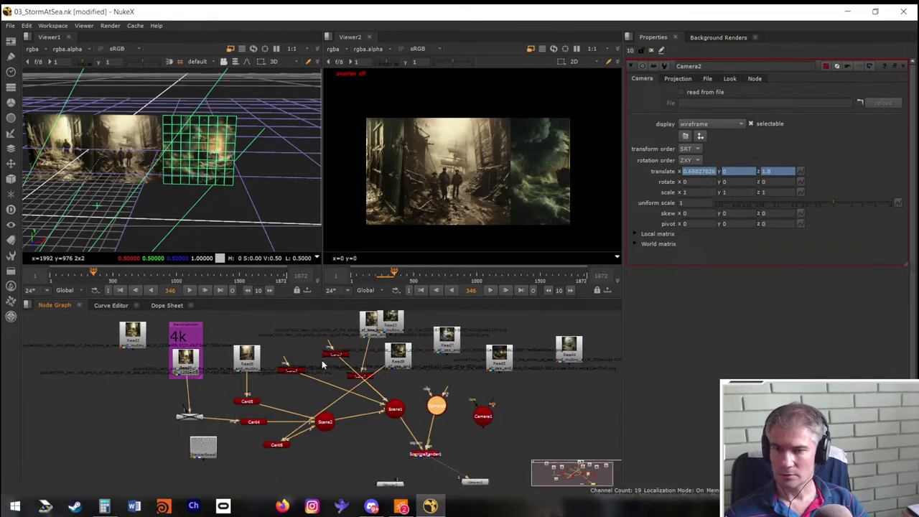
pyautogui.scroll(3, 422, 397)
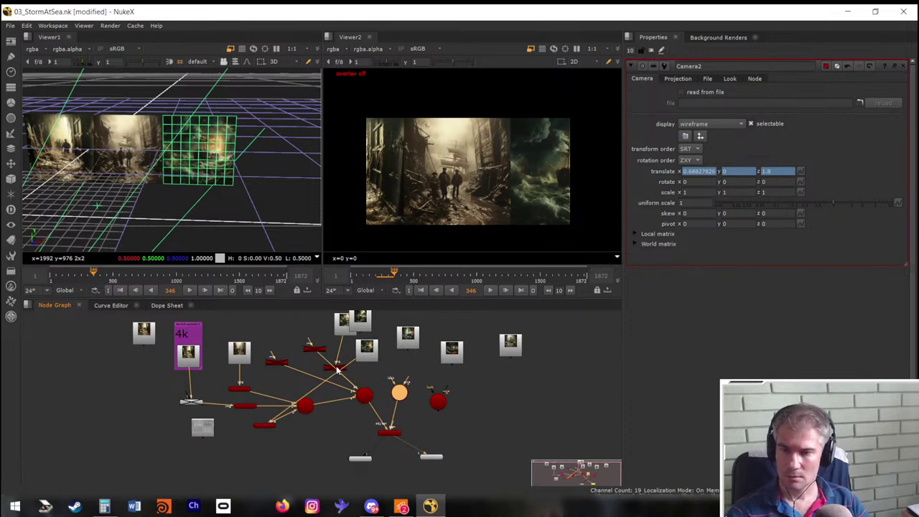
pyautogui.moveTo(337, 370); pyautogui.dragTo(310, 338)
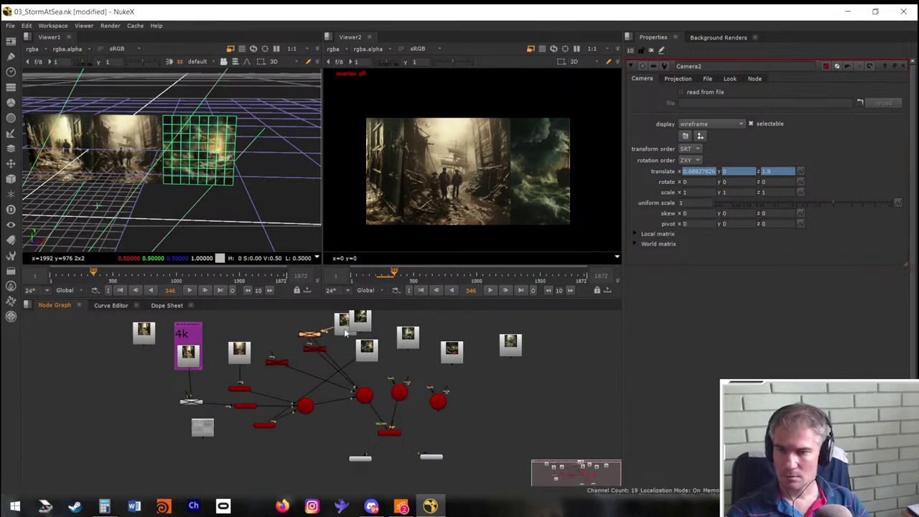
pyautogui.moveTo(373, 344); pyautogui.dragTo(190, 477)
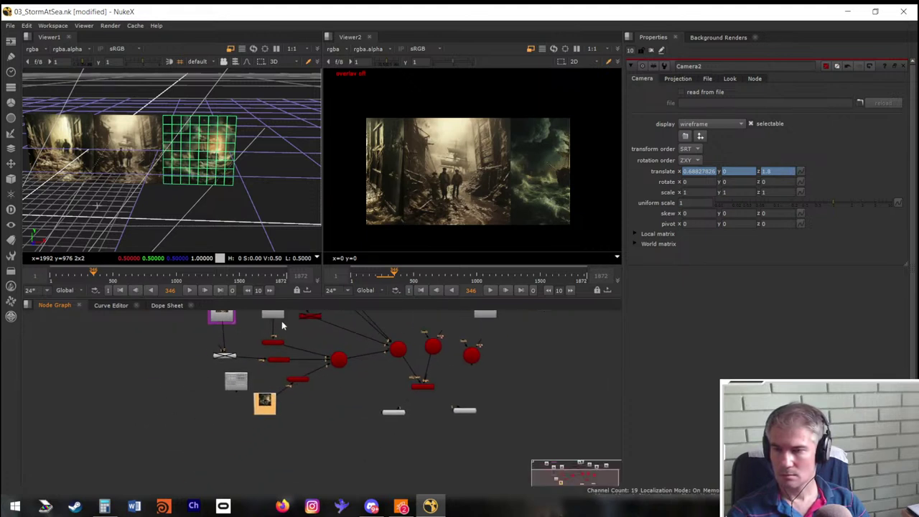